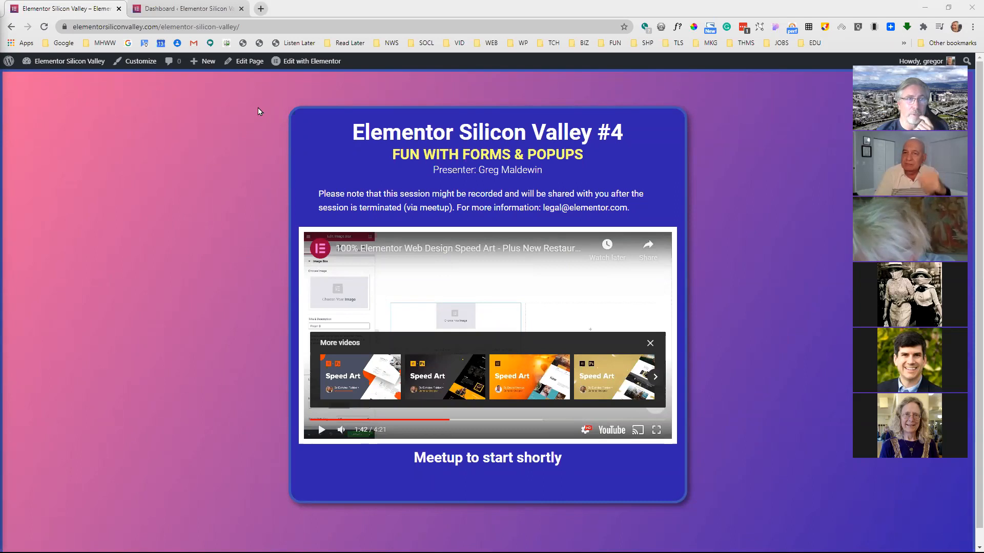
Open the site's WordPress admin dashboard
{"action": "left_click", "coordinate": [66, 61]}
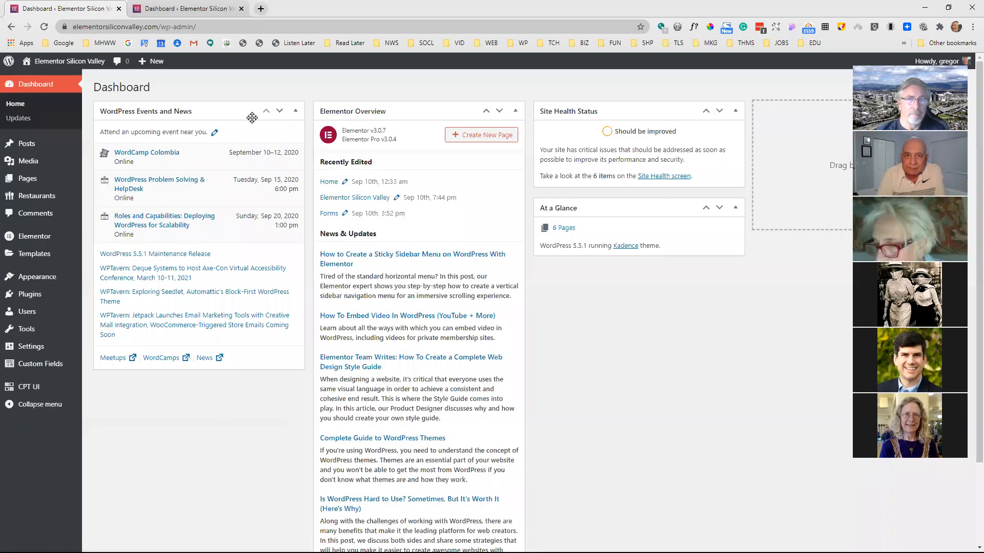
{"action": "left_click", "coordinate": [615, 43]}
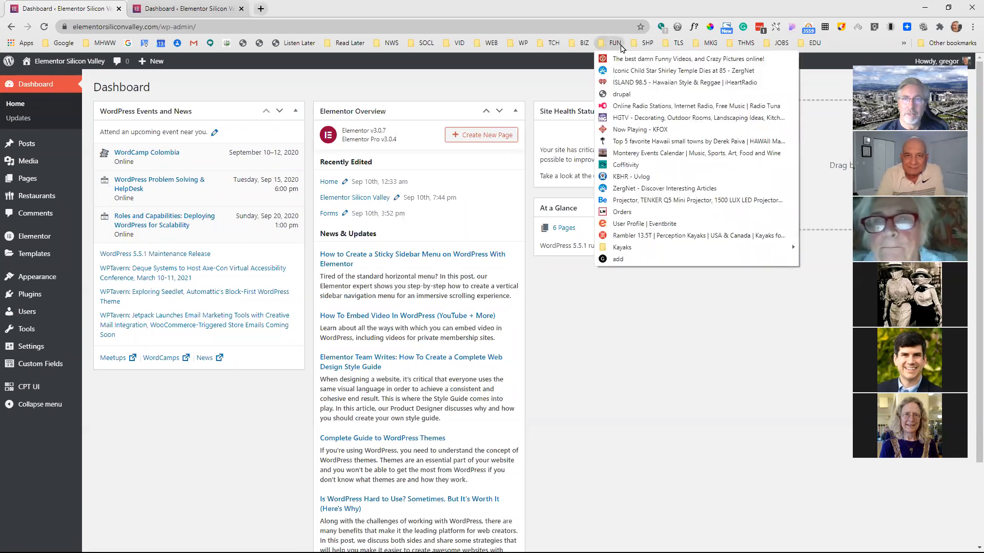
{"action": "left_click", "coordinate": [654, 308]}
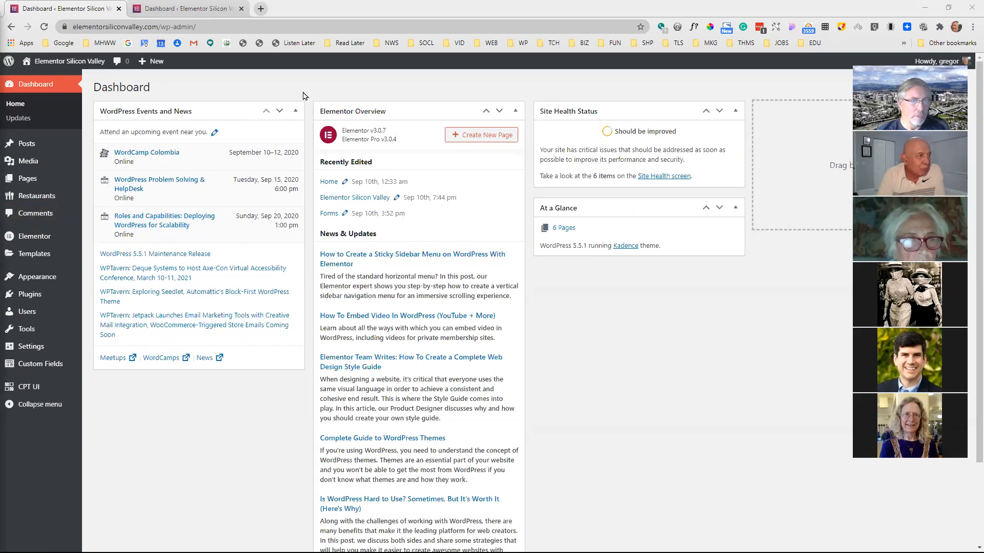
Review the installed plugins, checking the Elementor and Elementor Pro entries
{"action": "mouse_move", "coordinate": [71, 162]}
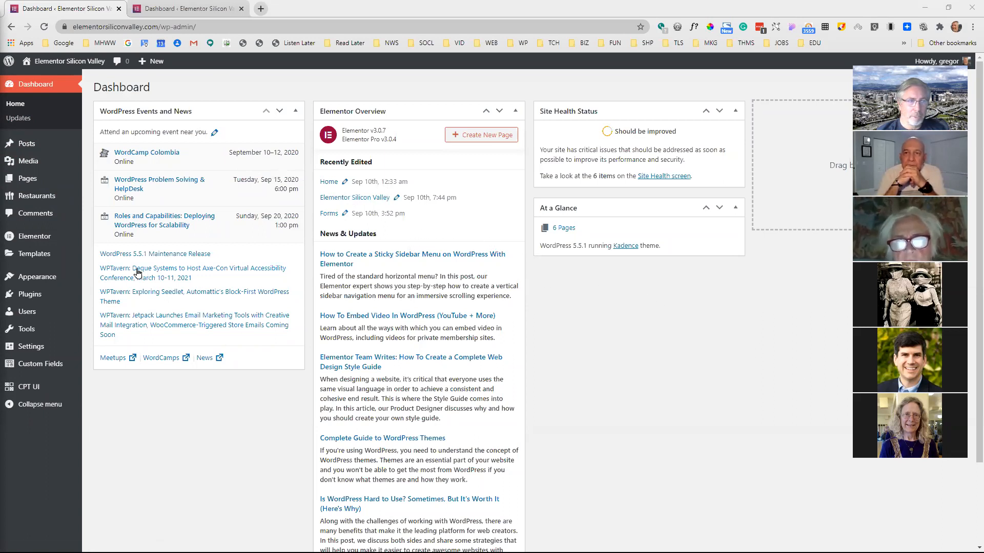
{"action": "left_click", "coordinate": [58, 298]}
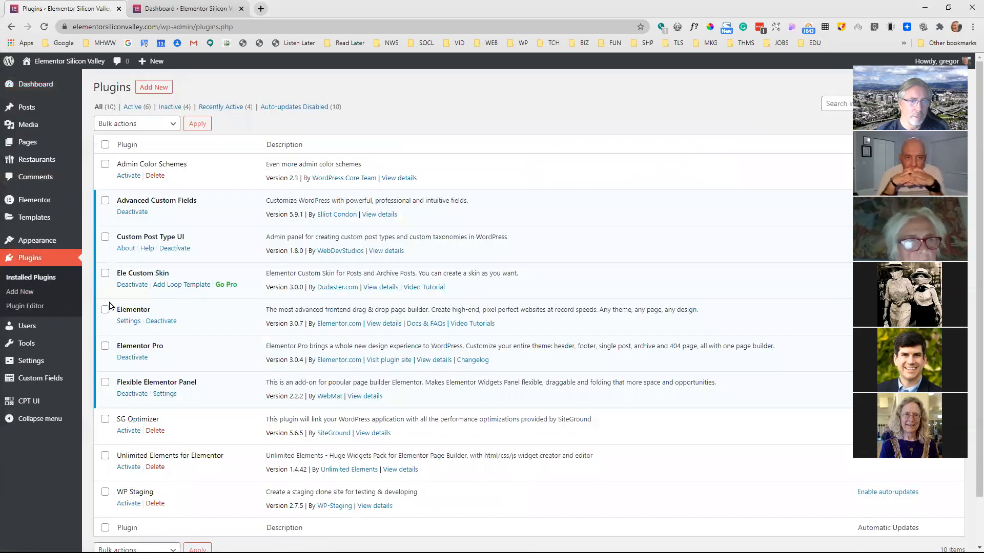
{"action": "double_click", "coordinate": [124, 309]}
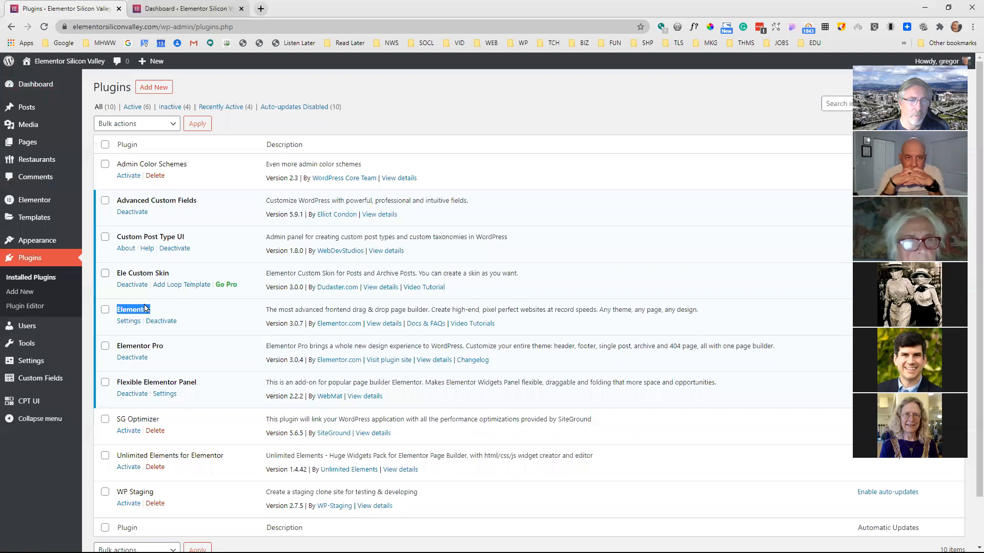
{"action": "double_click", "coordinate": [134, 347]}
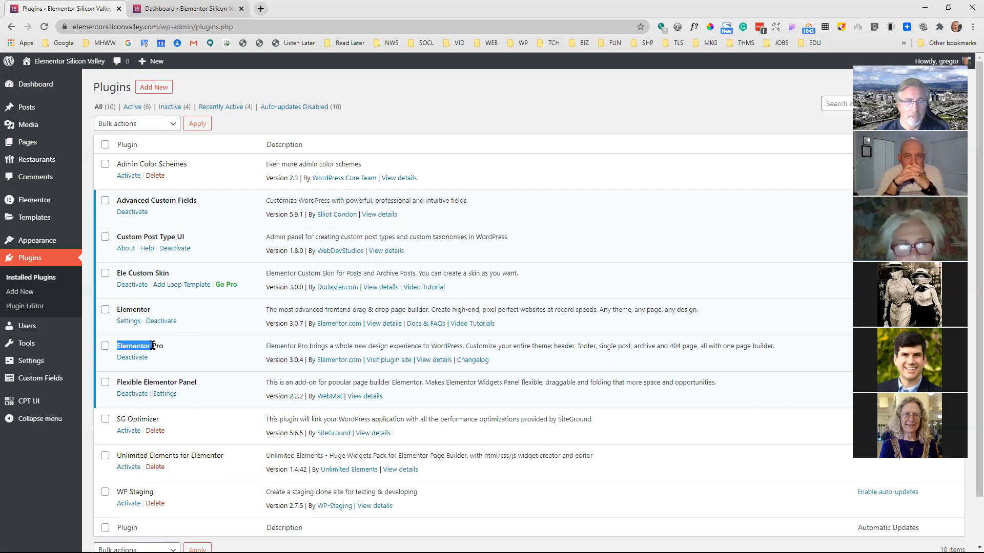
{"action": "left_click", "coordinate": [133, 346]}
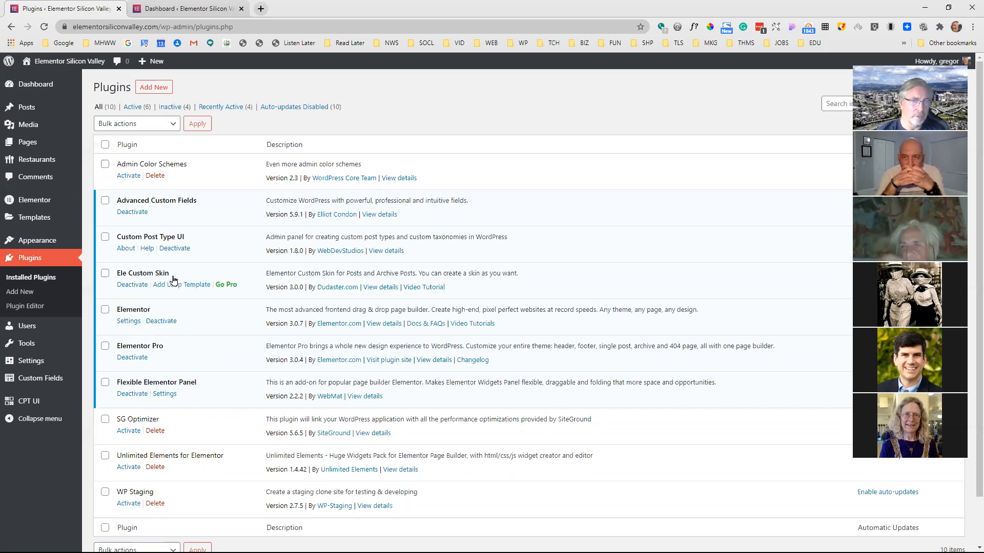
Create a new page titled "Forms" and open it for editing in Elementor
{"action": "mouse_move", "coordinate": [51, 142]}
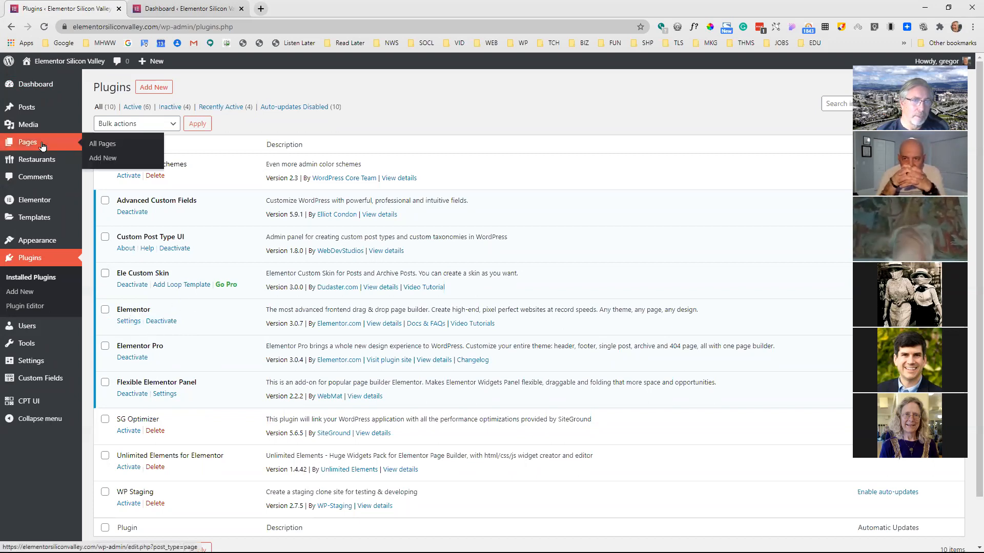
{"action": "left_click", "coordinate": [100, 143]}
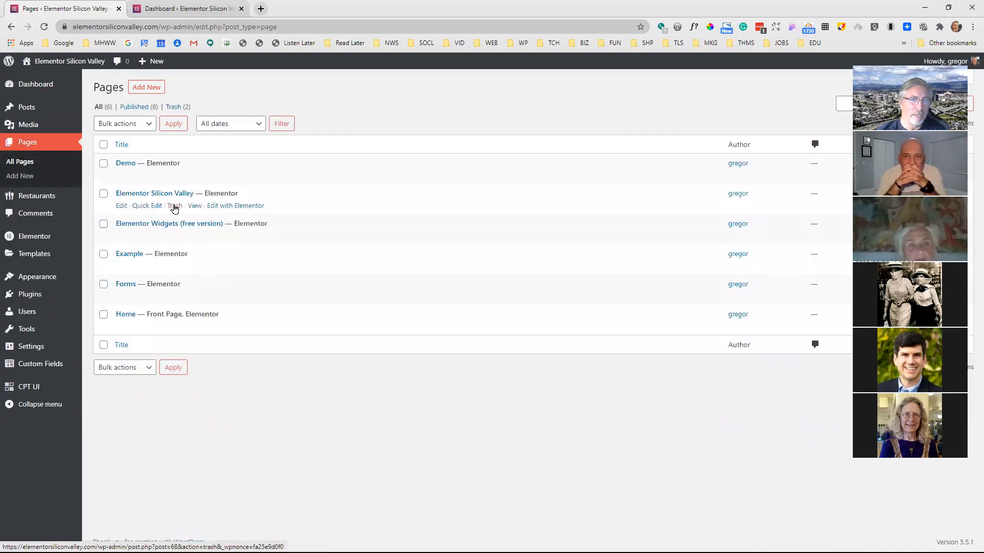
{"action": "left_click", "coordinate": [147, 88]}
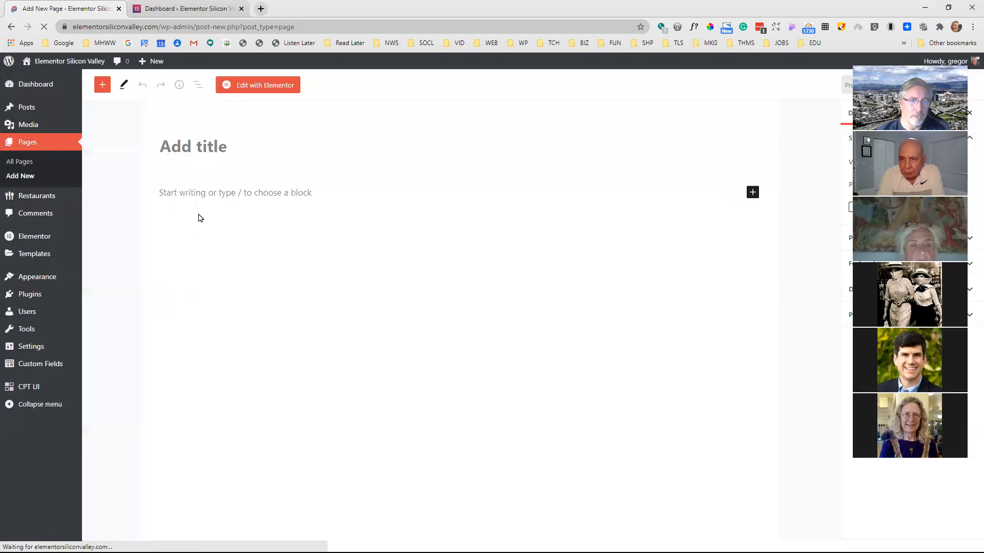
{"action": "type", "text": "Forms"}
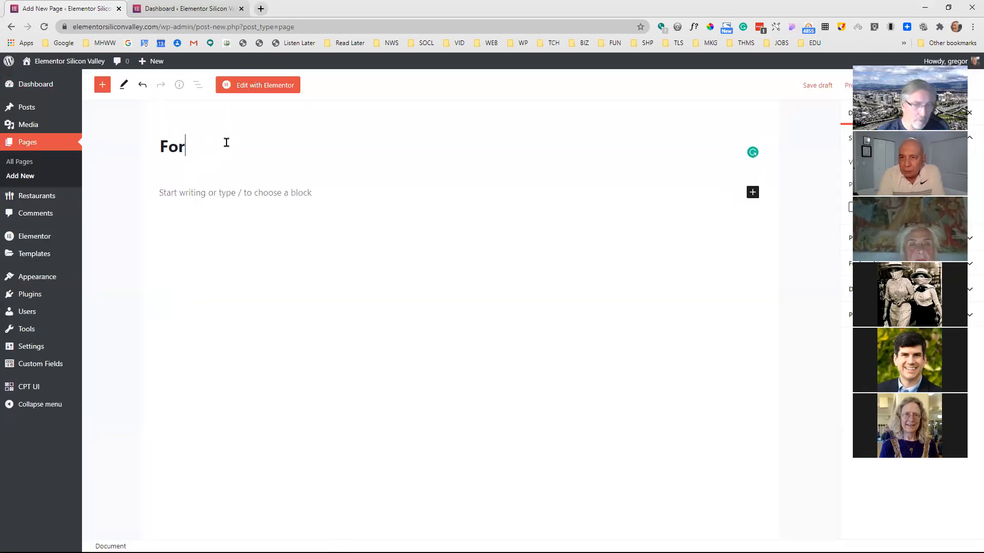
{"action": "left_click", "coordinate": [280, 88]}
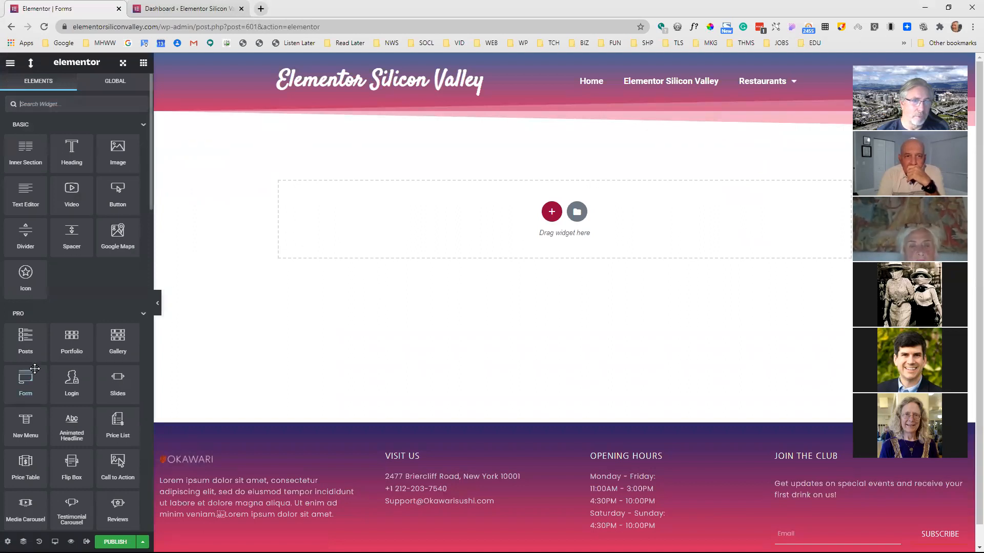
Add a Form widget to the empty page, and publish the page to view it live
{"action": "left_click_drag", "start_coordinate": [32, 379], "coordinate": [530, 204]}
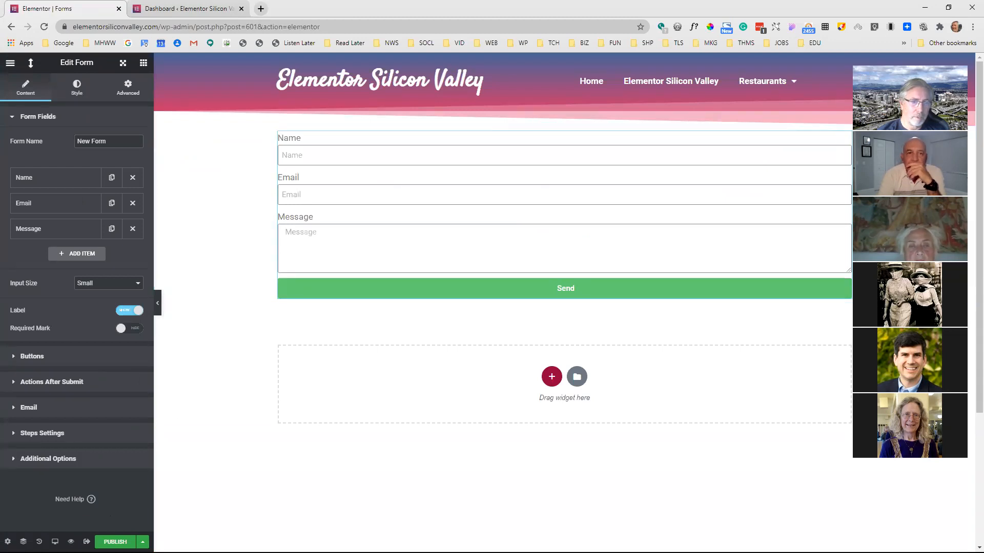
{"action": "left_click", "coordinate": [115, 543]}
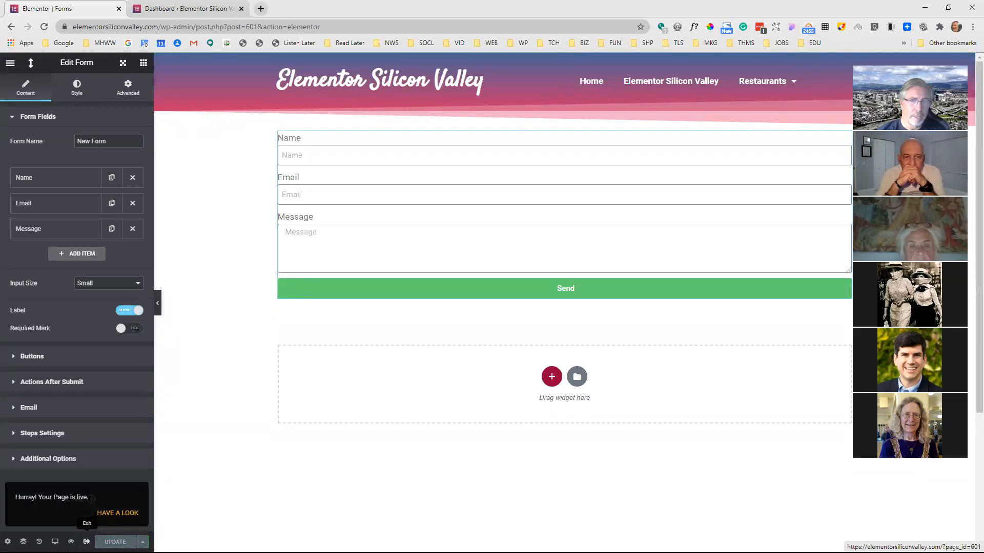
{"action": "left_click", "coordinate": [86, 542]}
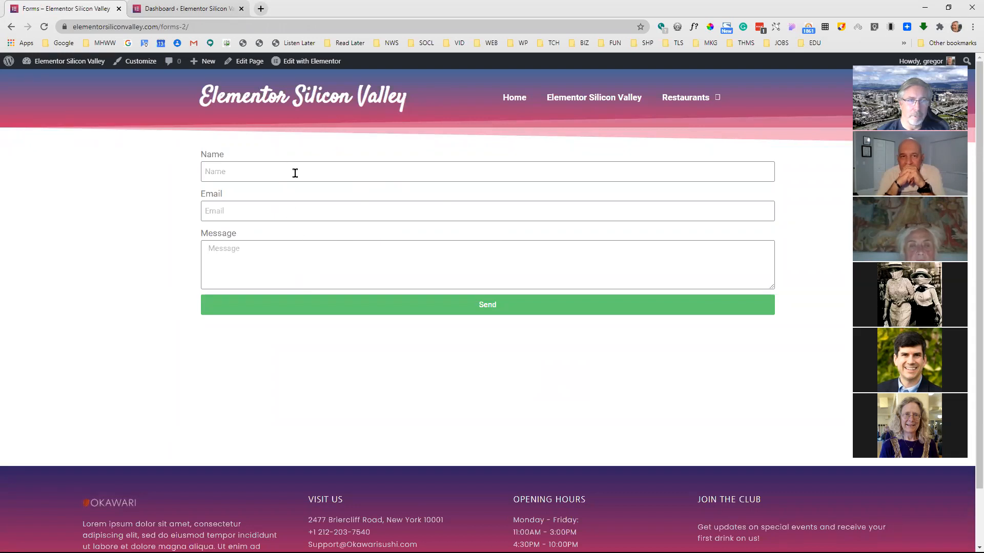
Submit the live form with the autofilled name and e-mail and the message "This is a test"
{"action": "left_click", "coordinate": [295, 172]}
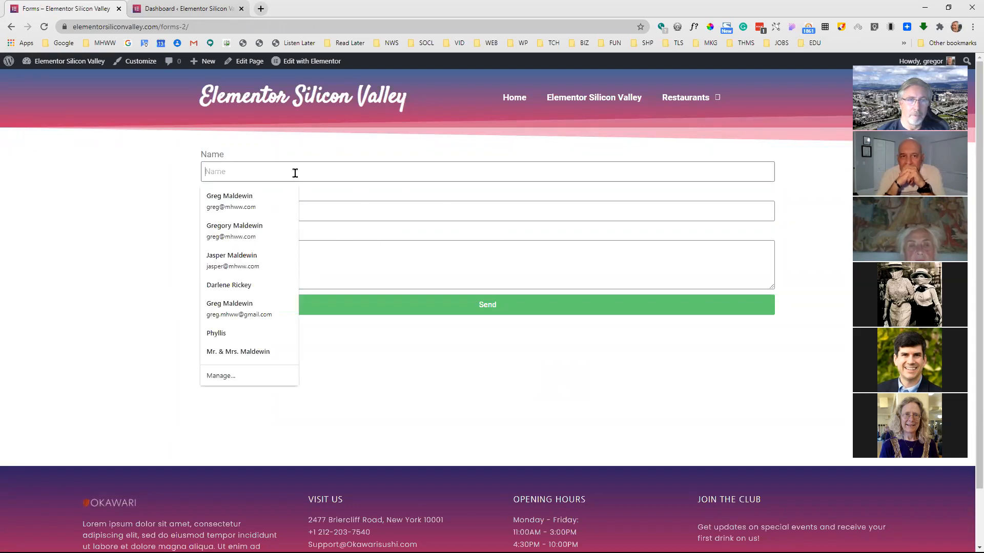
{"action": "left_click", "coordinate": [252, 200]}
{"action": "left_click", "coordinate": [317, 264]}
{"action": "type", "text": "This is a test"}
{"action": "left_click", "coordinate": [495, 306]}
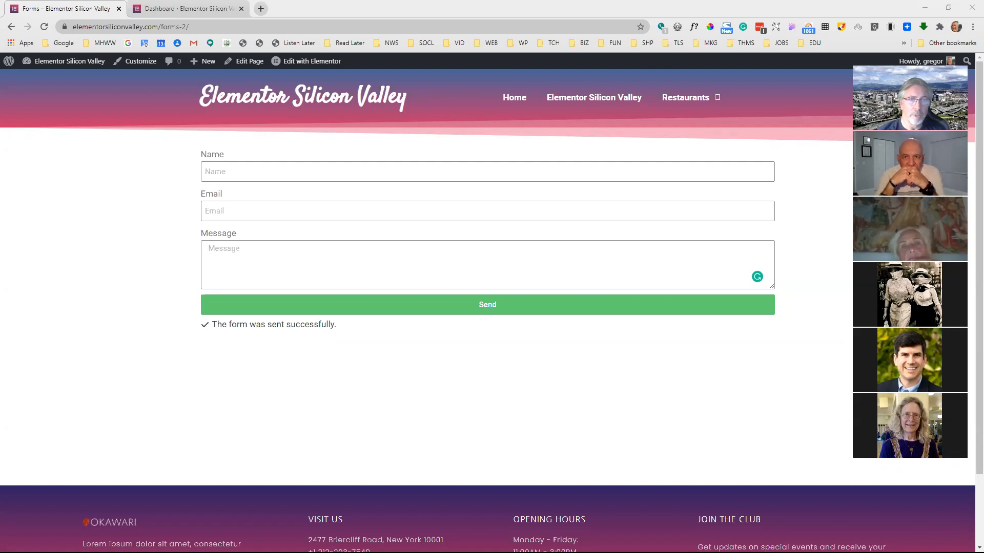
Switch to the mail program and examine the notification e-mail sent by the form, returning to the browser when done
{"action": "left_click_drag", "start_coordinate": [983, 85], "coordinate": [576, 86]}
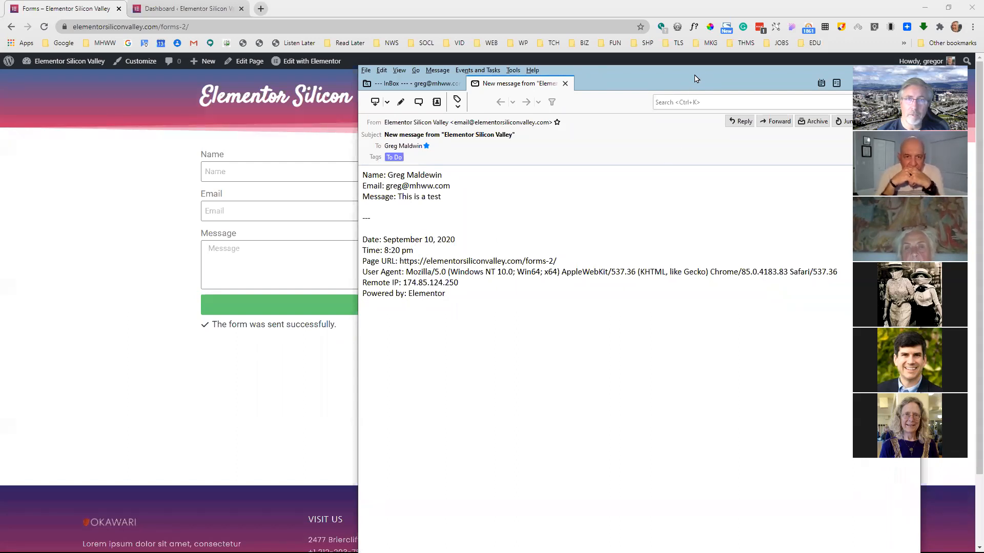
{"action": "left_click_drag", "start_coordinate": [695, 78], "coordinate": [545, 70]}
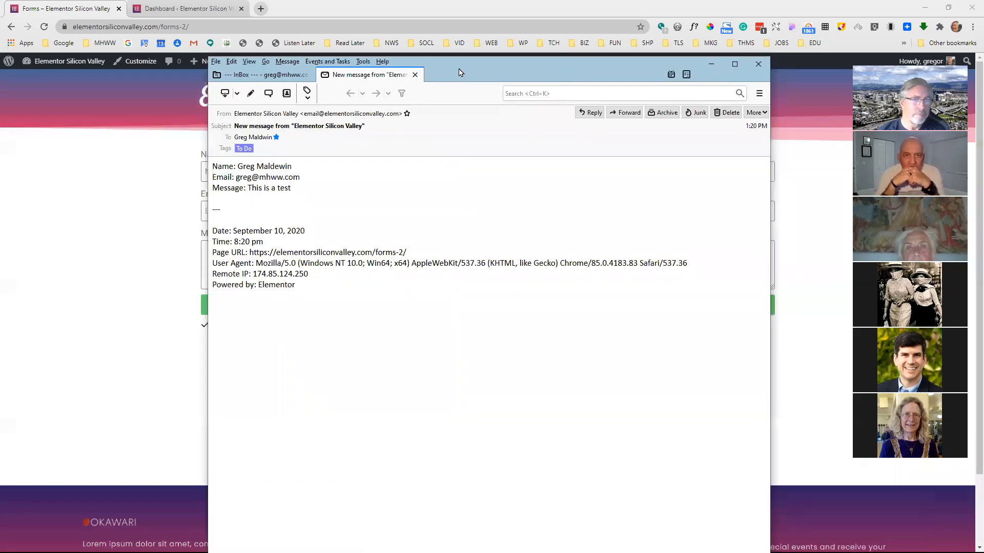
{"action": "key", "text": "alt+Tab"}
Reopen the Forms page in Elementor and show the form widget's field settings
{"action": "left_click", "coordinate": [304, 63]}
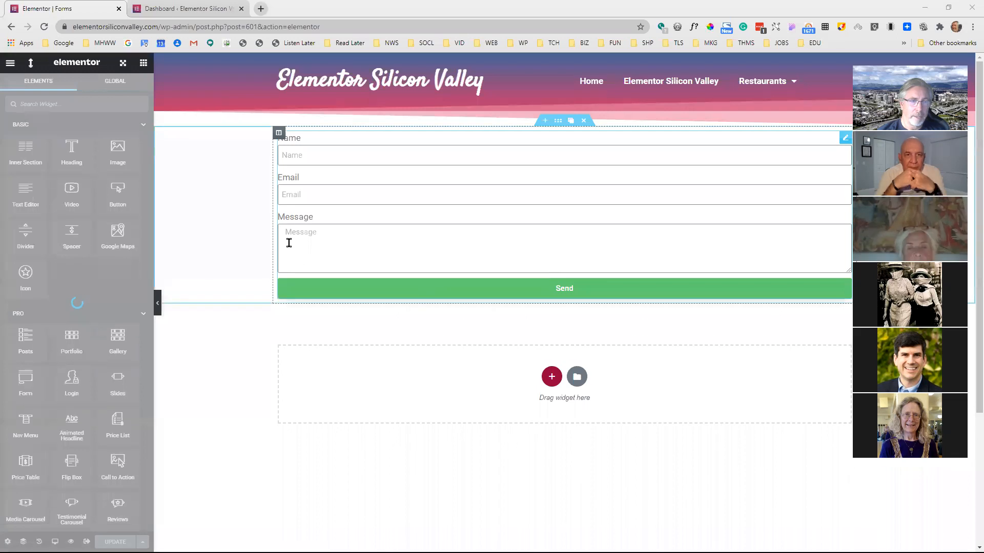
{"action": "left_click", "coordinate": [340, 183]}
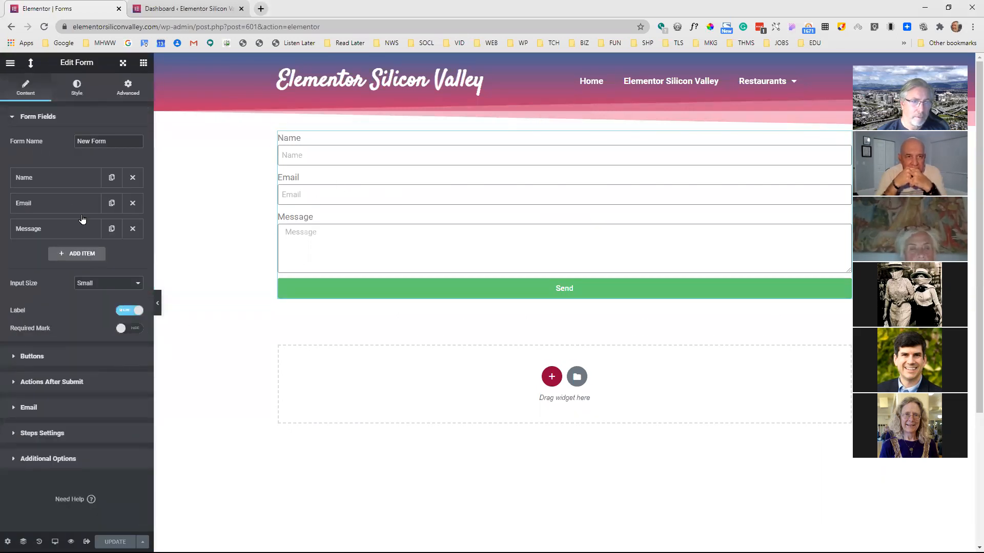
{"action": "left_click", "coordinate": [42, 121]}
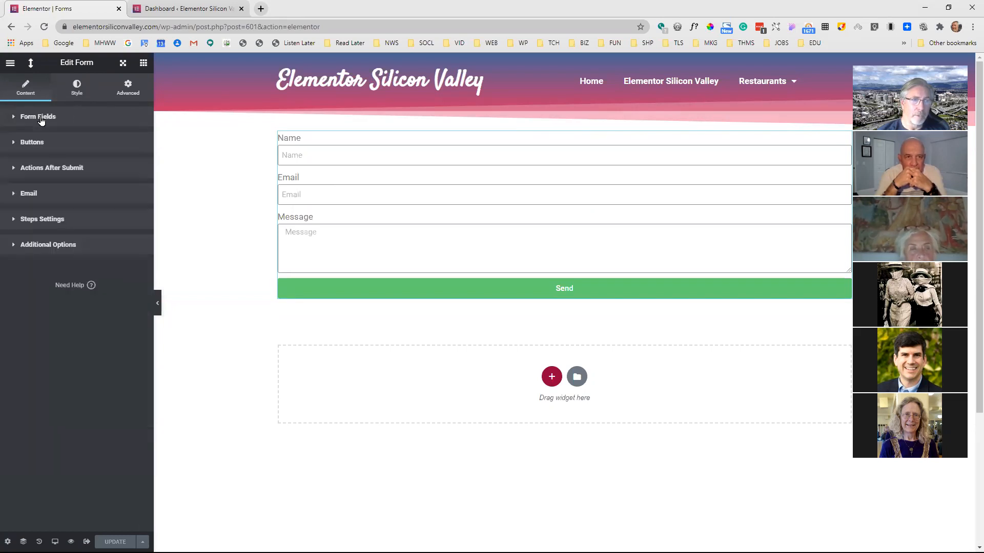
{"action": "left_click", "coordinate": [42, 121]}
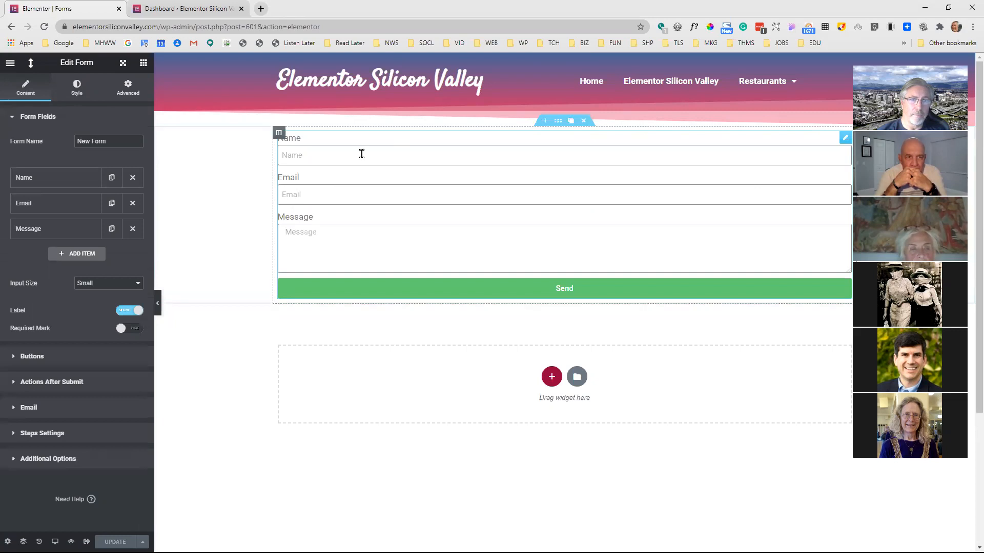
Examine the individual settings of the form's Name, Email and Message fields
{"action": "left_click", "coordinate": [66, 180]}
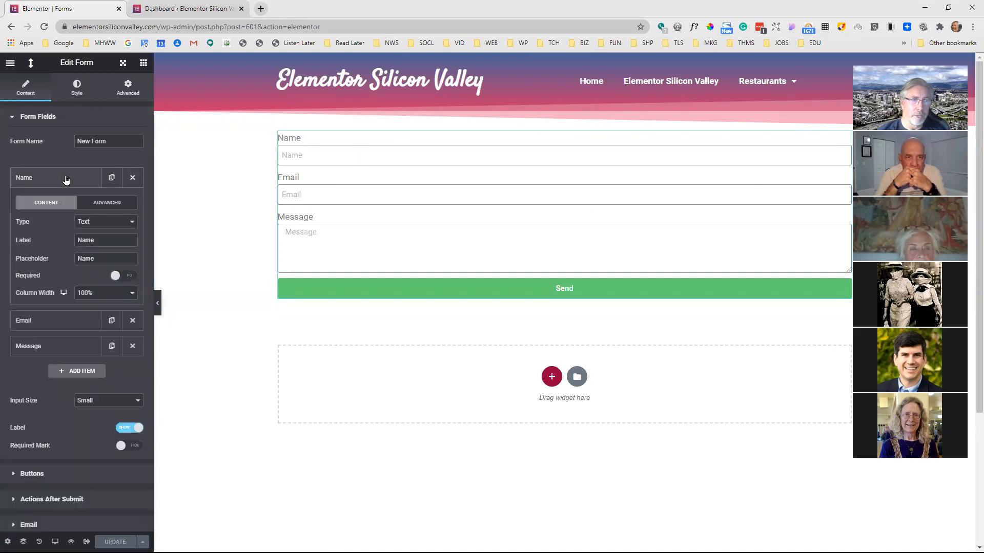
{"action": "left_click", "coordinate": [66, 180]}
{"action": "left_click", "coordinate": [61, 208]}
{"action": "left_click", "coordinate": [63, 210]}
{"action": "left_click", "coordinate": [63, 231]}
{"action": "left_click", "coordinate": [63, 231]}
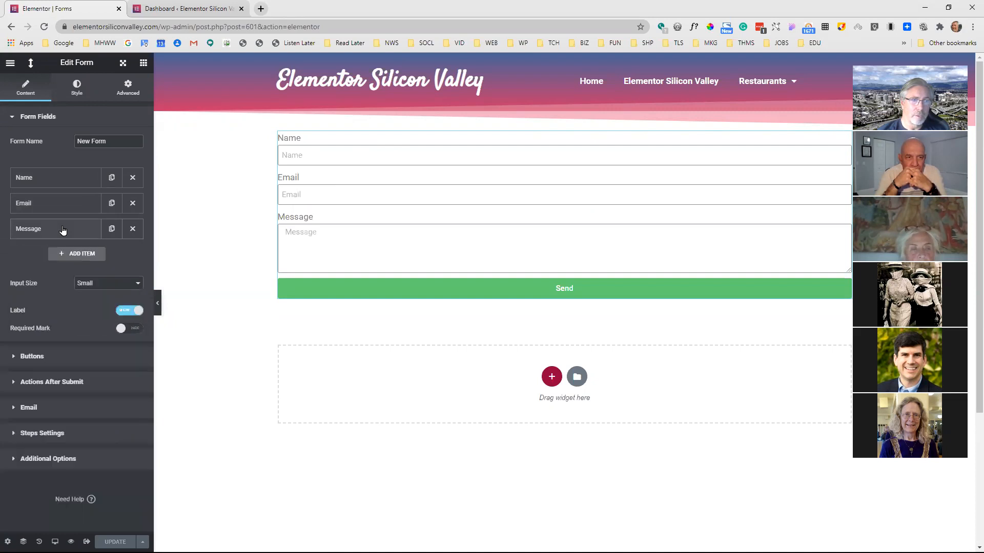
Expand the Name field's settings and review the field types available for it
{"action": "left_click", "coordinate": [79, 180]}
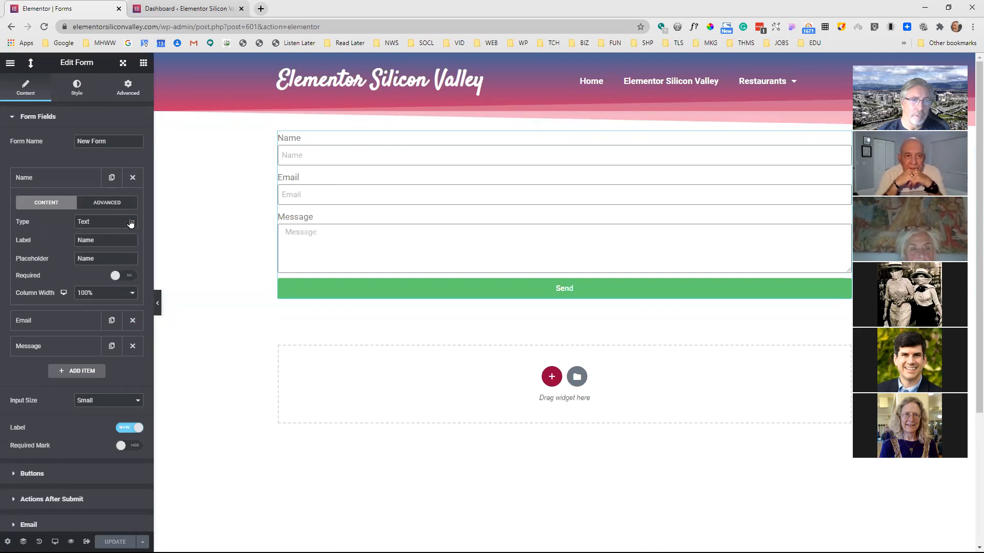
{"action": "left_click", "coordinate": [131, 223]}
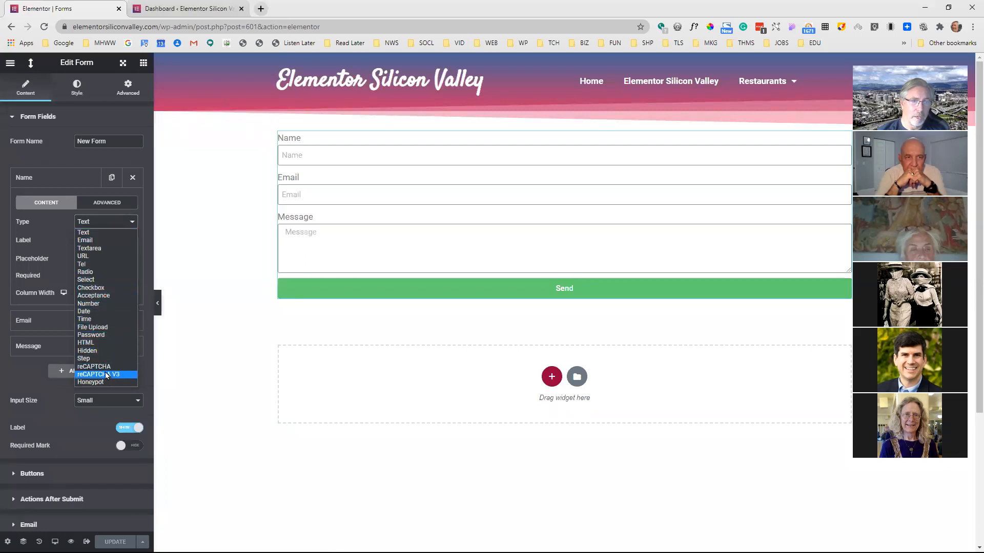
{"action": "left_click", "coordinate": [60, 211]}
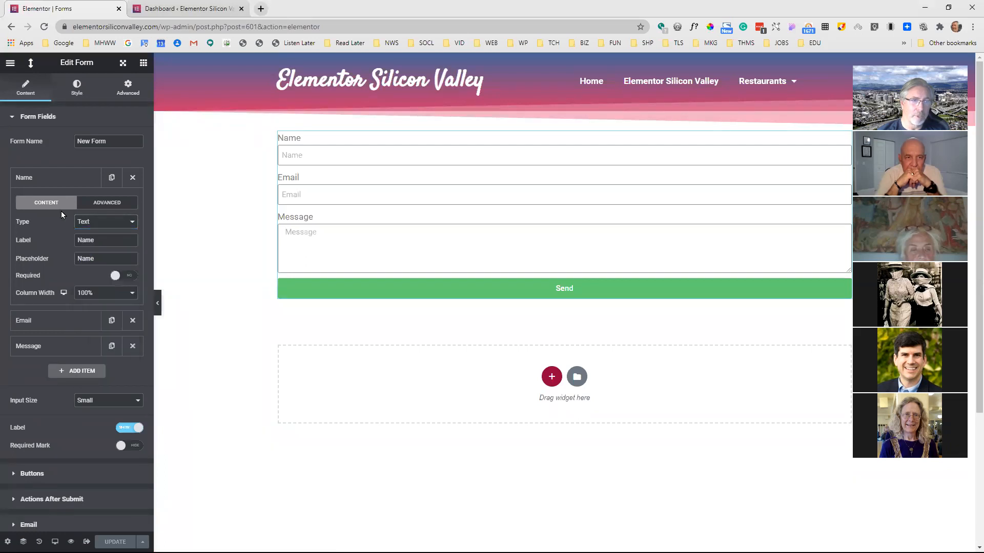
Set the Name field's placeholder to "Enter Name Here"
{"action": "left_click", "coordinate": [101, 240]}
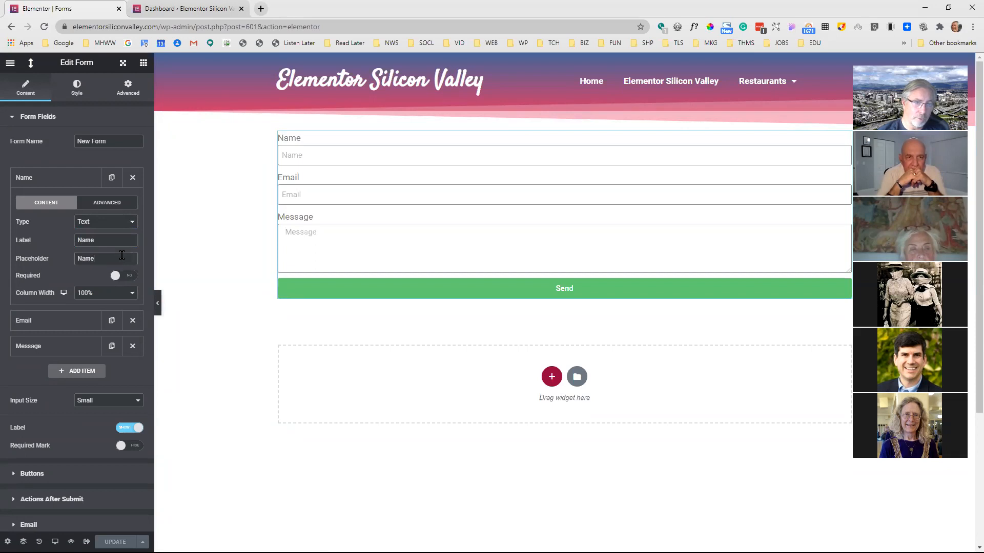
{"action": "key", "text": "Home"}
{"action": "type", "text": "Enter Name"}
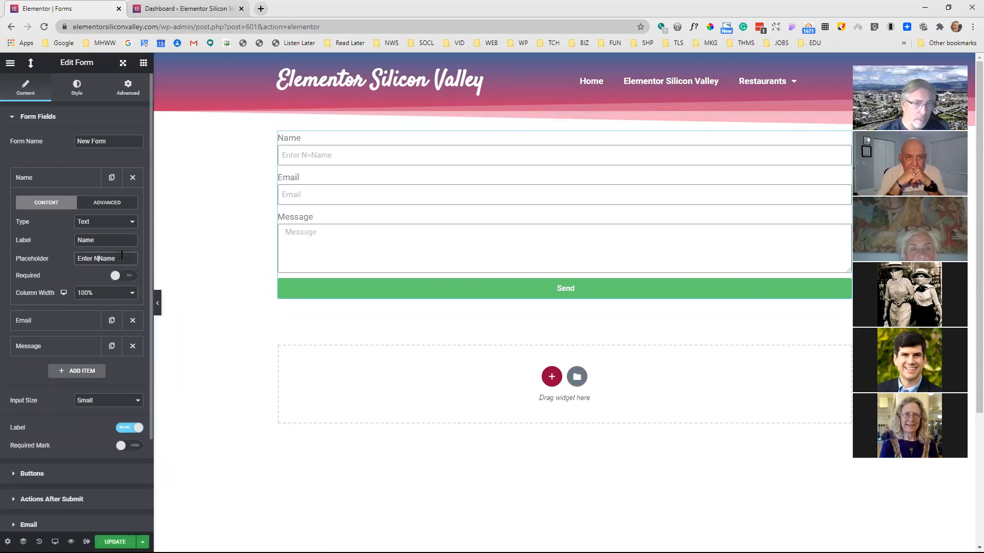
{"action": "type", "text": " Here"}
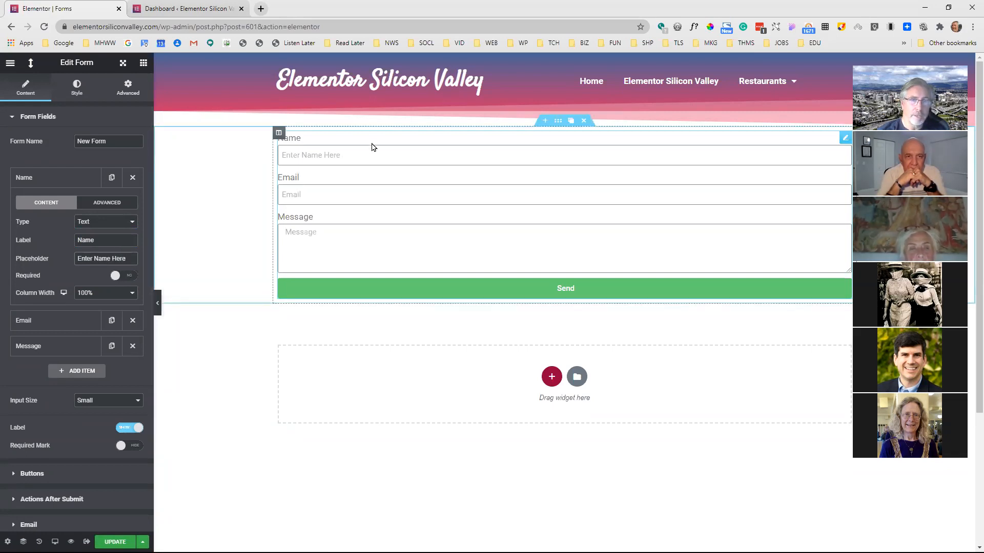
Test the Name field's placeholder by entering "fsadfdsf" in the form with the editing panel collapsed
{"action": "left_click", "coordinate": [362, 158]}
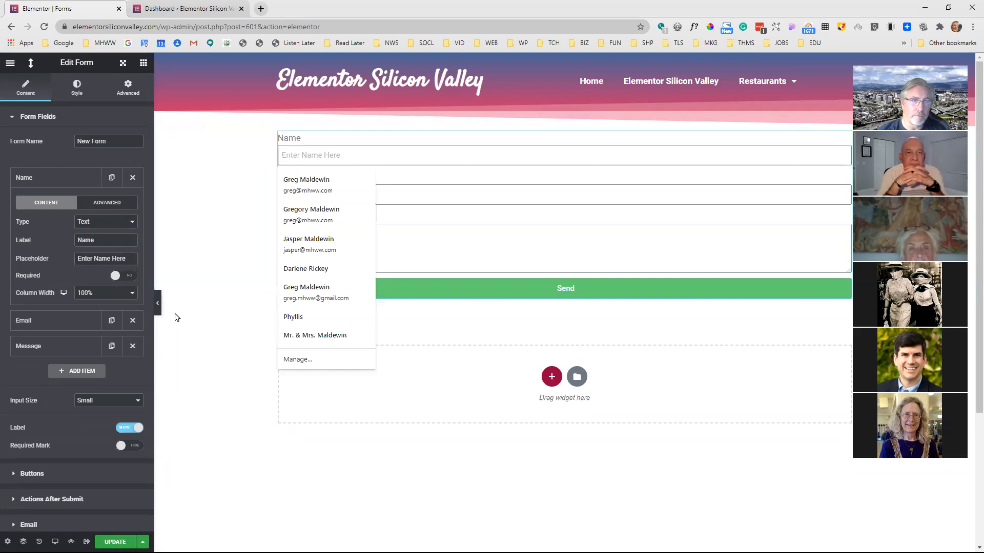
{"action": "left_click", "coordinate": [158, 306]}
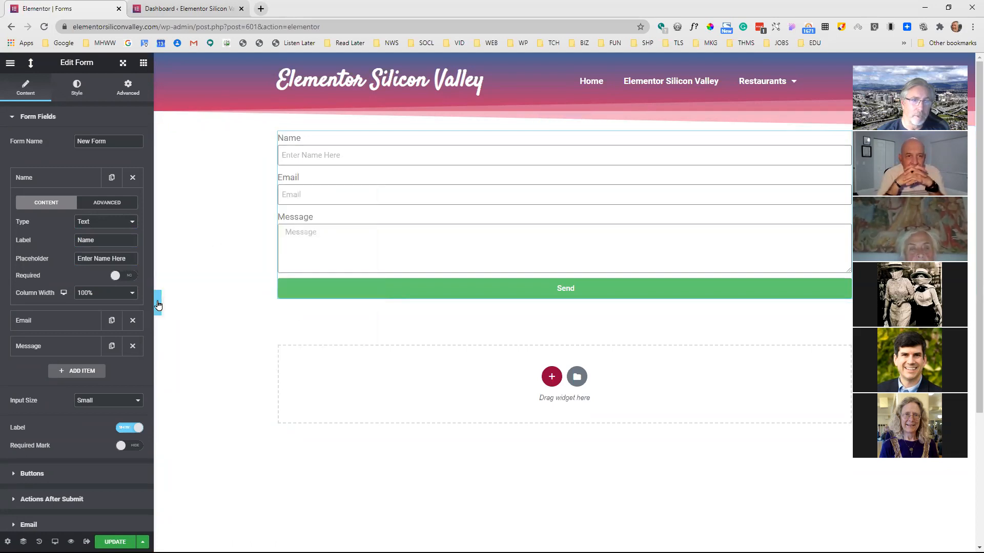
{"action": "left_click", "coordinate": [293, 154]}
{"action": "type", "text": "fsadfdsf"}
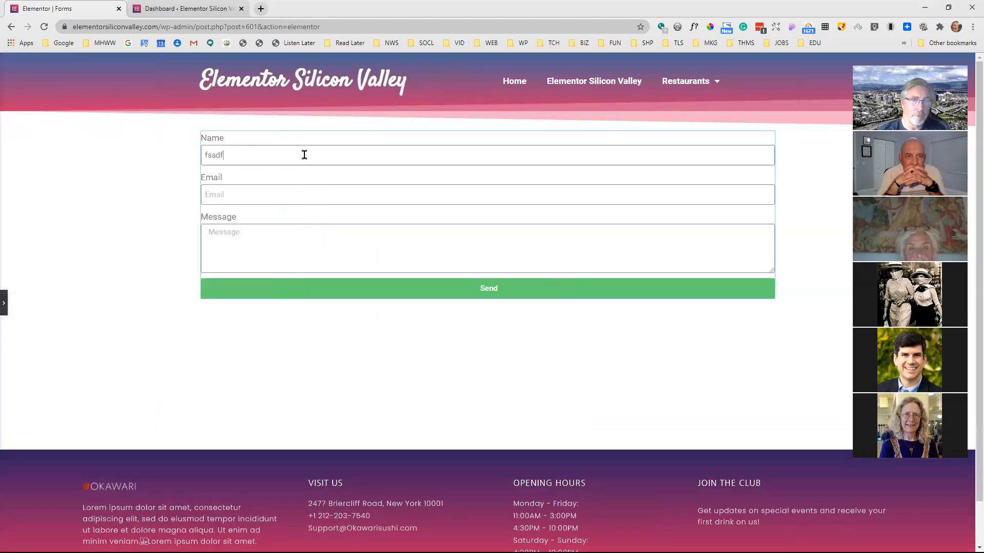
Reopen the editing panel, make the Name field required and turn on the form's required mark
{"action": "left_click", "coordinate": [4, 303]}
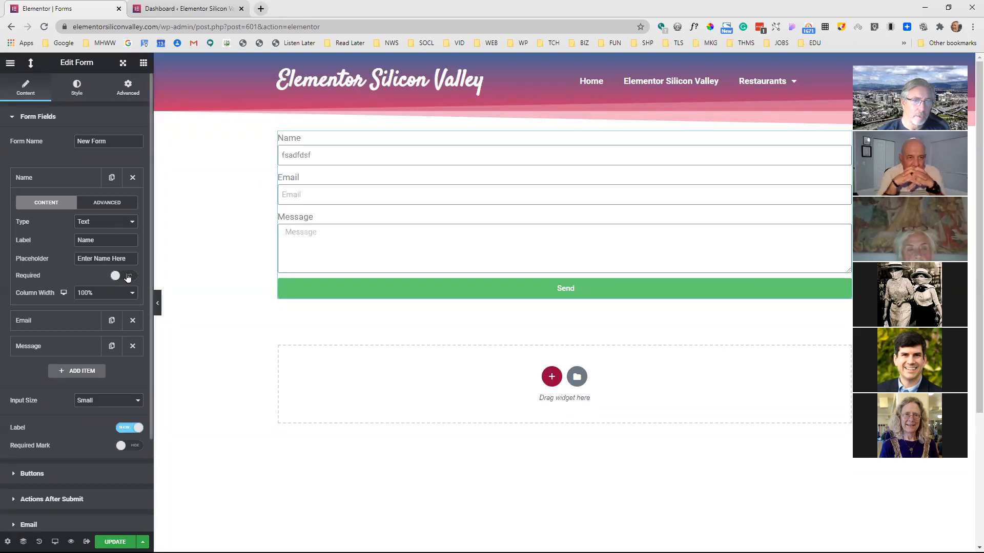
{"action": "left_click", "coordinate": [128, 277]}
{"action": "left_click", "coordinate": [135, 446]}
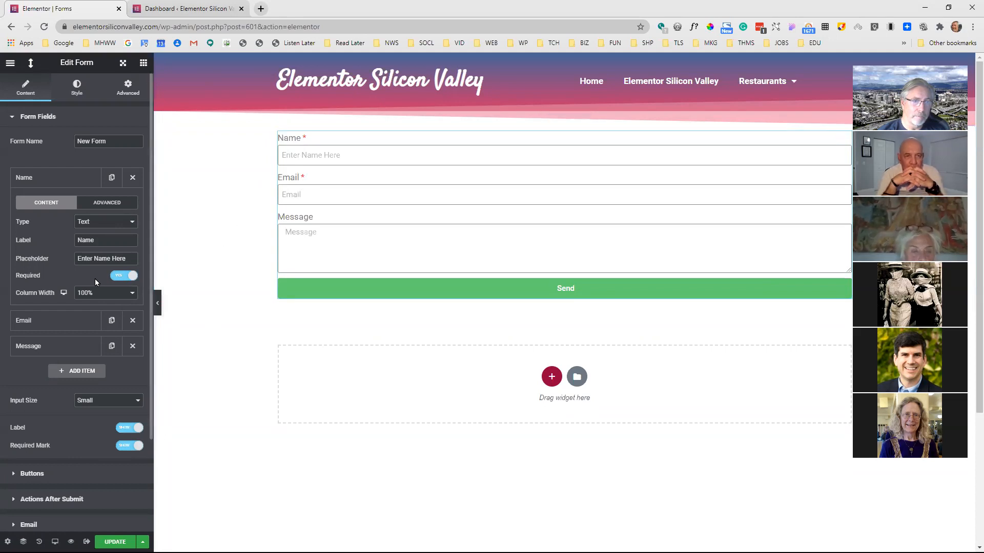
Hide the labels of the form fields and show them again
{"action": "left_click", "coordinate": [123, 429]}
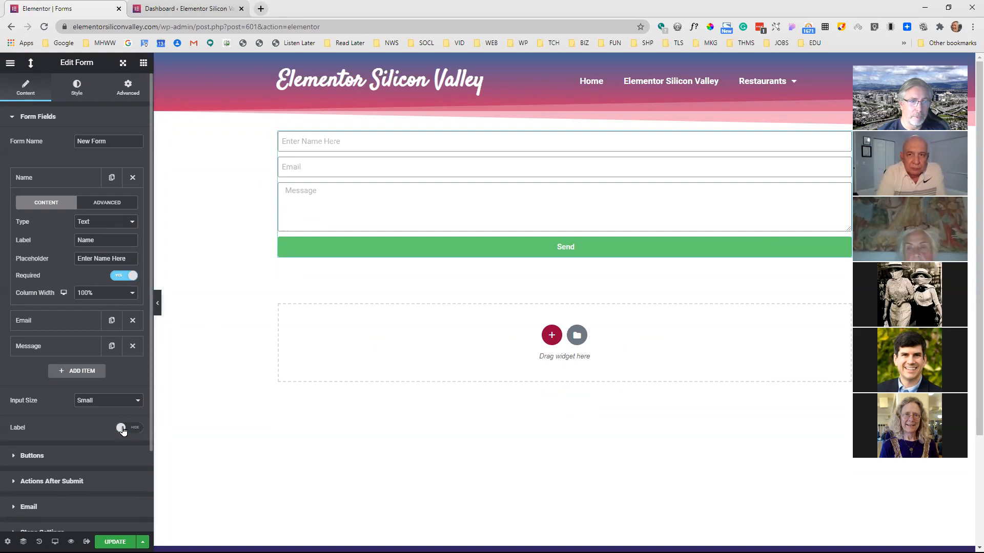
{"action": "left_click", "coordinate": [123, 428]}
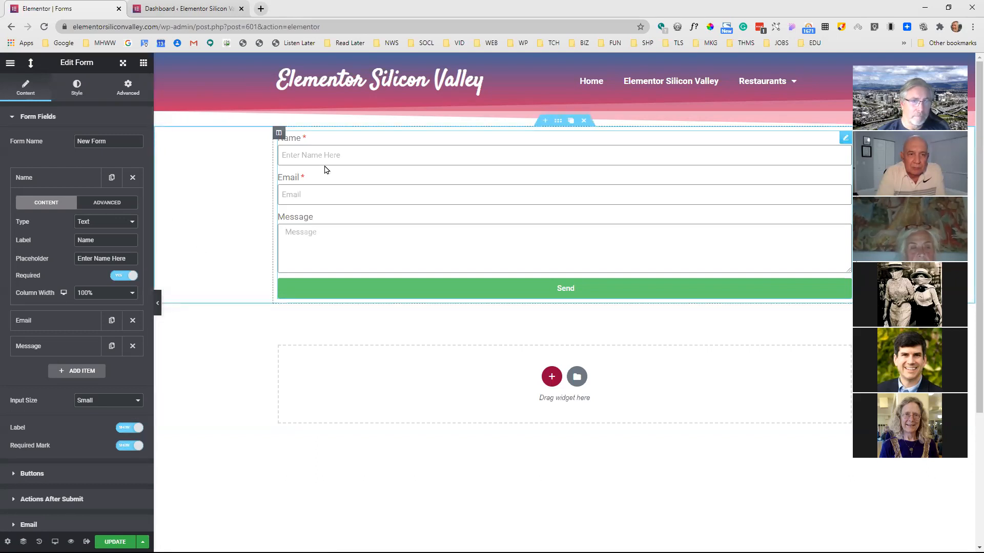
{"action": "left_click", "coordinate": [81, 180]}
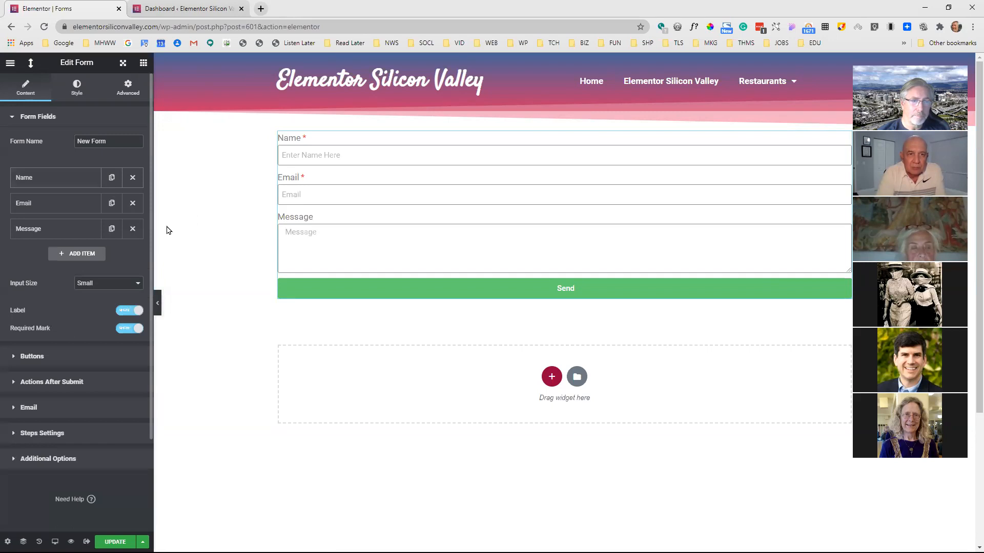
{"action": "left_click", "coordinate": [54, 184]}
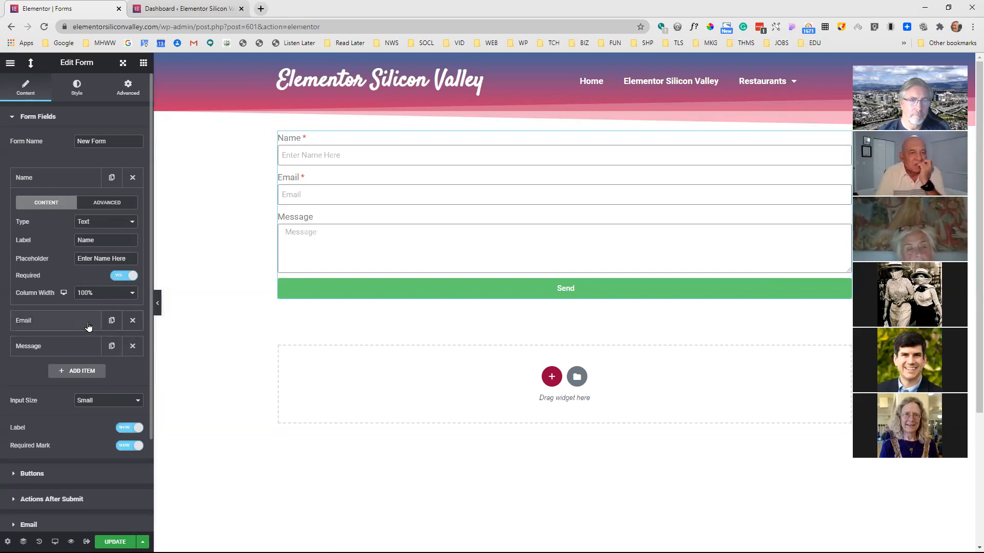
Hide the field labels and test the required setting by sending the empty form with the editing panel collapsed
{"action": "left_click", "coordinate": [122, 423]}
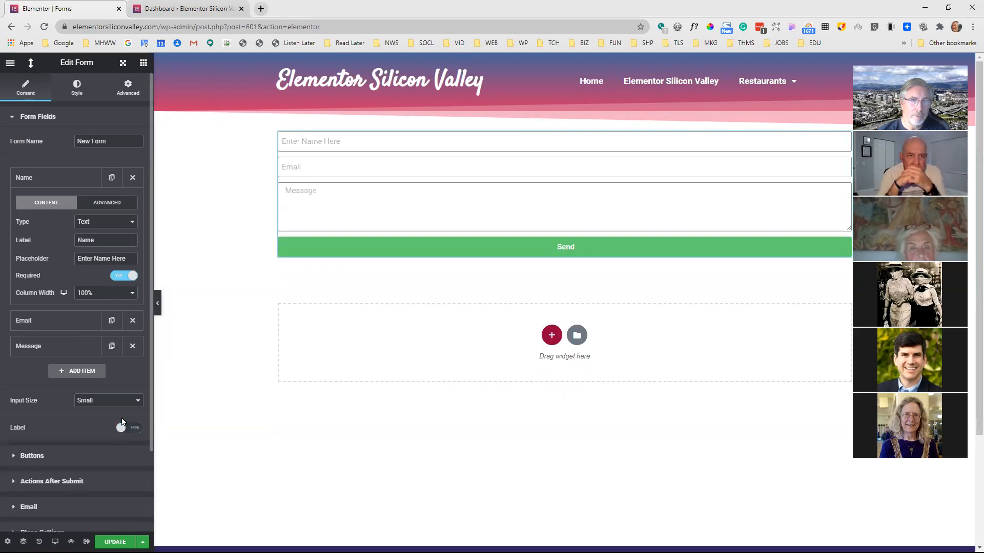
{"action": "left_click", "coordinate": [158, 303]}
{"action": "left_click", "coordinate": [486, 248]}
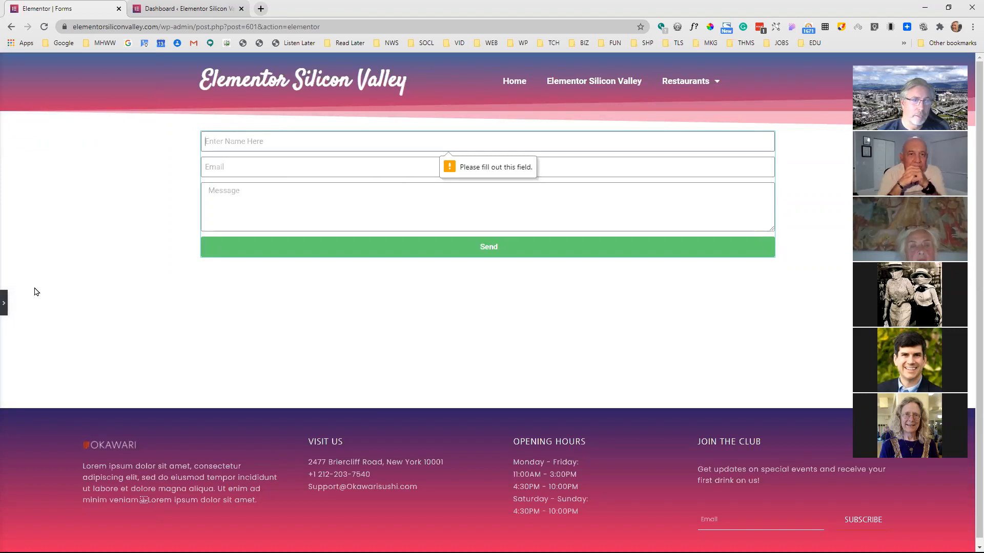
{"action": "left_click", "coordinate": [4, 303]}
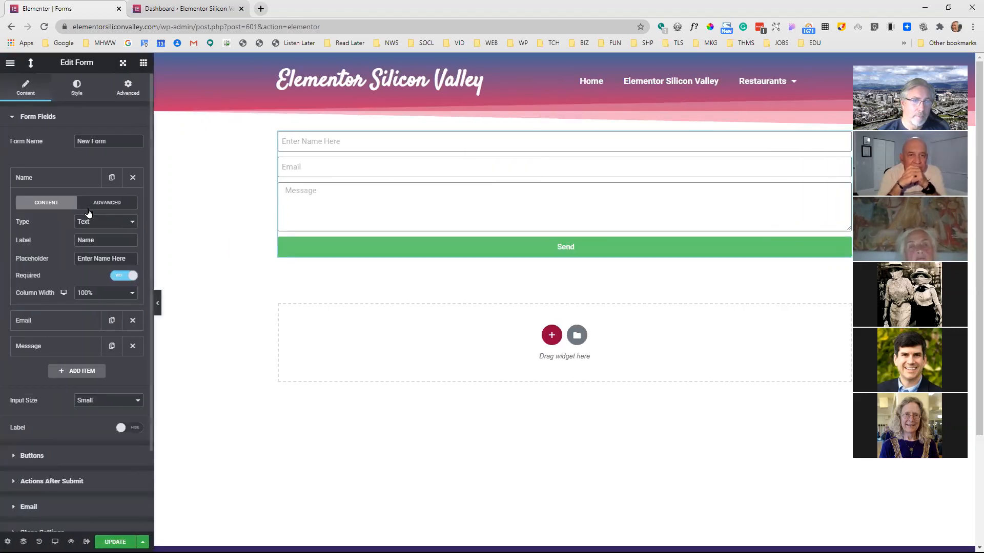
Examine the Email field's settings and the field types available for it
{"action": "left_click", "coordinate": [65, 180]}
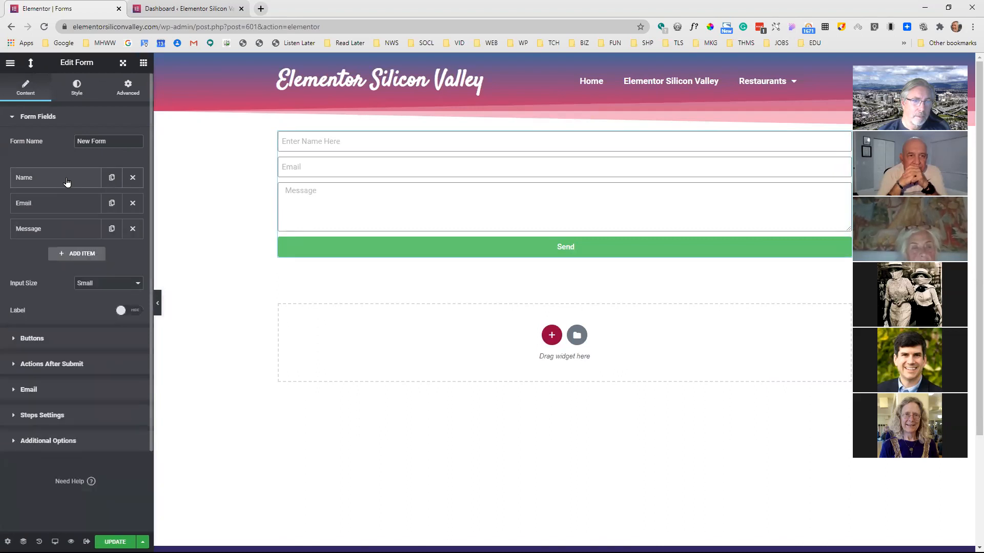
{"action": "left_click", "coordinate": [70, 202]}
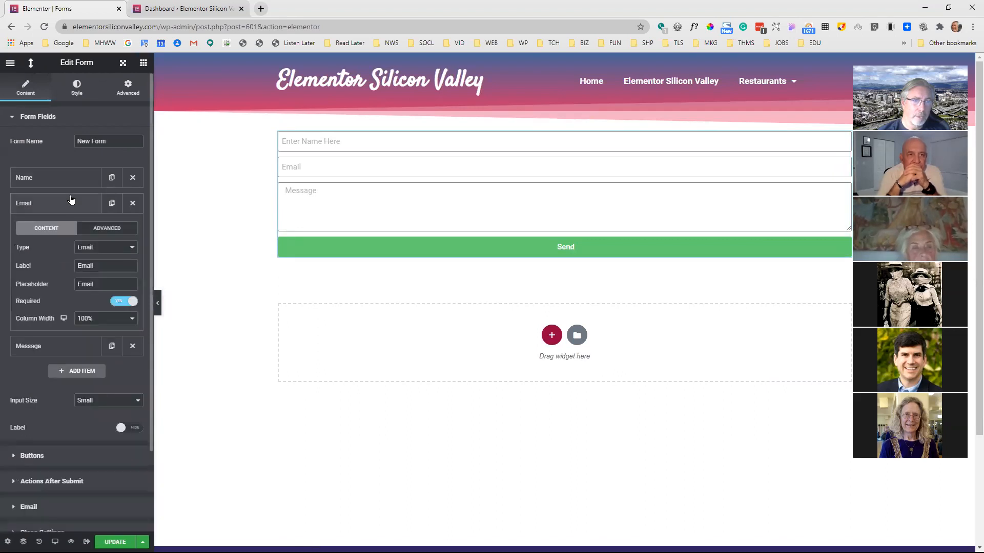
{"action": "left_click", "coordinate": [115, 247]}
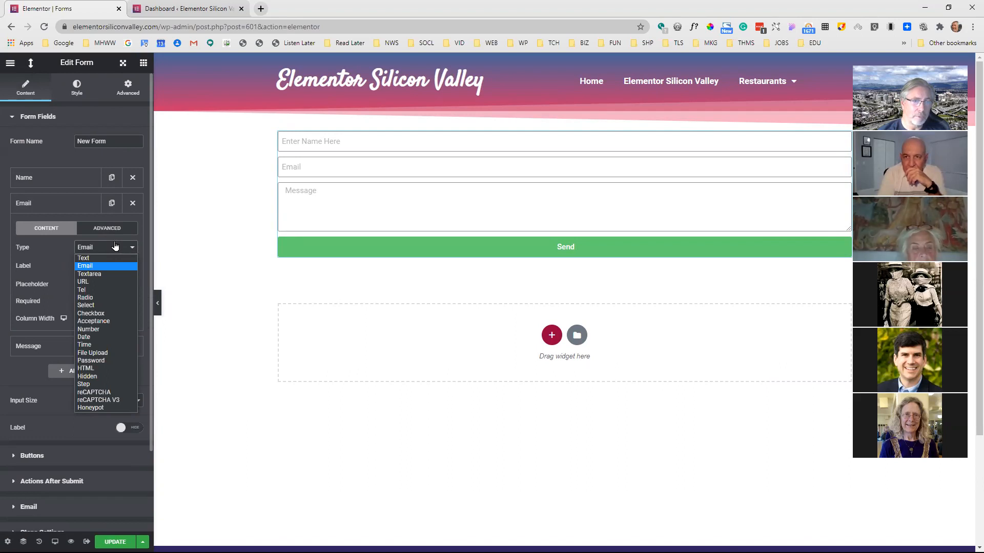
{"action": "left_click", "coordinate": [73, 210]}
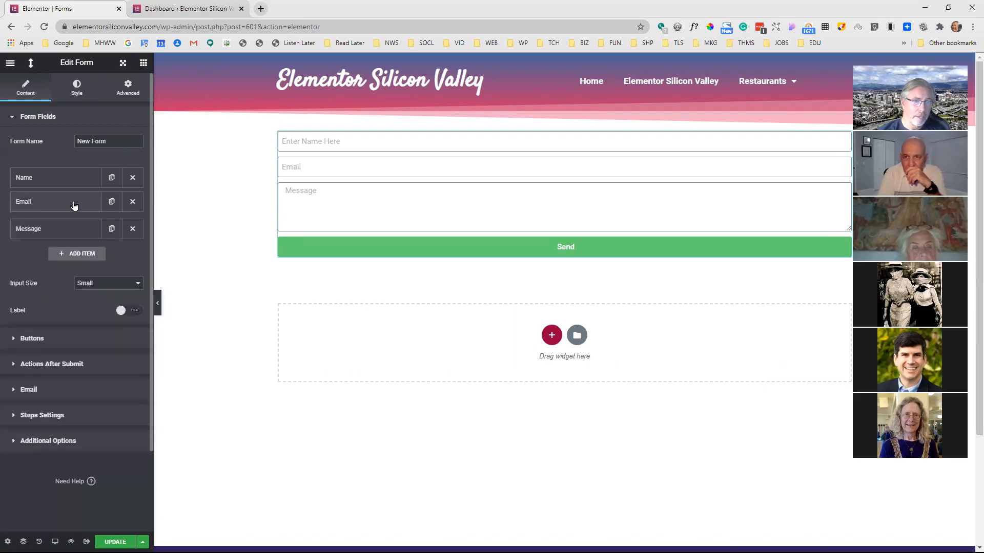
{"action": "left_click", "coordinate": [77, 211]}
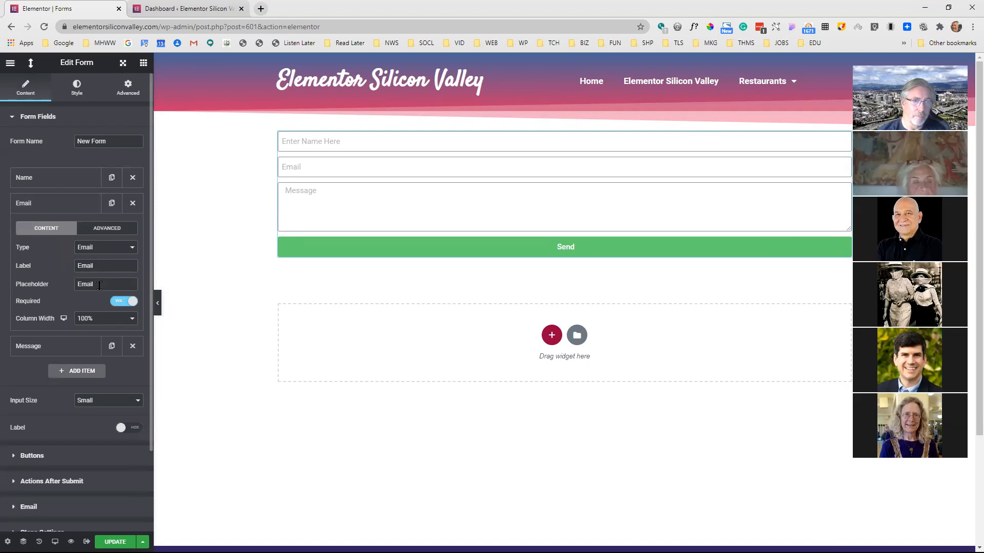
Turn off the required setting for the Email and Name fields and check the Message field's settings
{"action": "left_click", "coordinate": [122, 302]}
{"action": "left_click", "coordinate": [84, 181]}
{"action": "left_click", "coordinate": [117, 276]}
{"action": "left_click", "coordinate": [77, 178]}
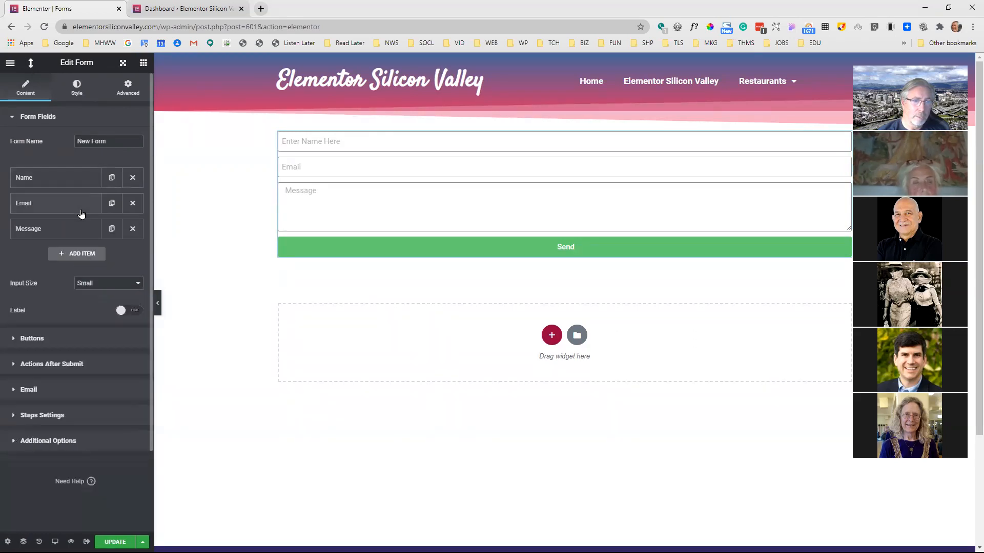
{"action": "left_click", "coordinate": [82, 228]}
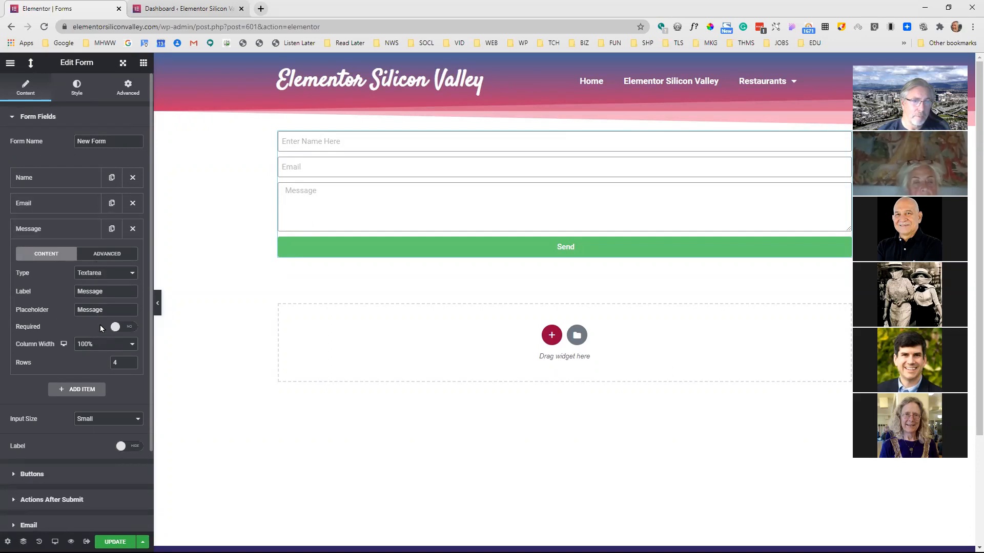
{"action": "left_click", "coordinate": [70, 229]}
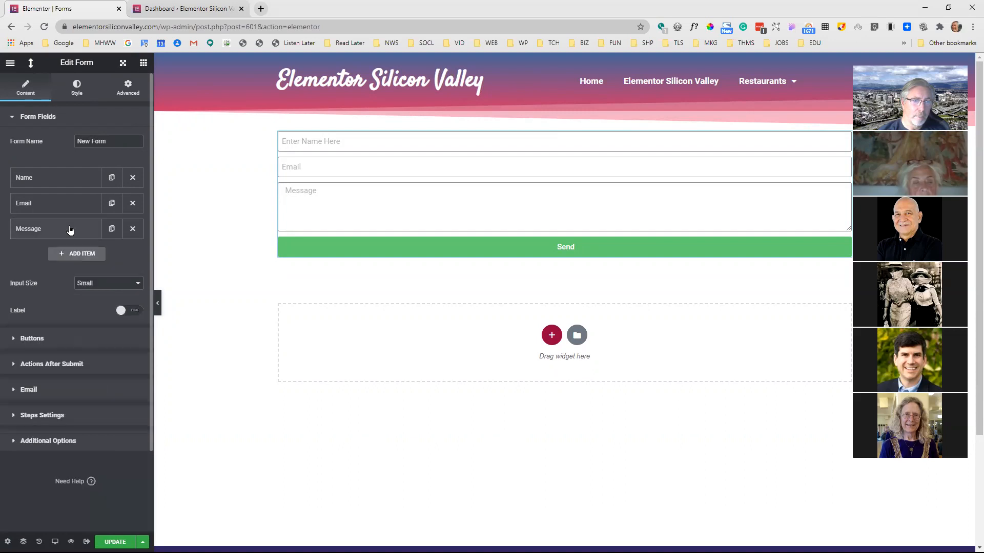
Change the Name field's label to "First Name" and show the field labels in the form
{"action": "left_click", "coordinate": [72, 178]}
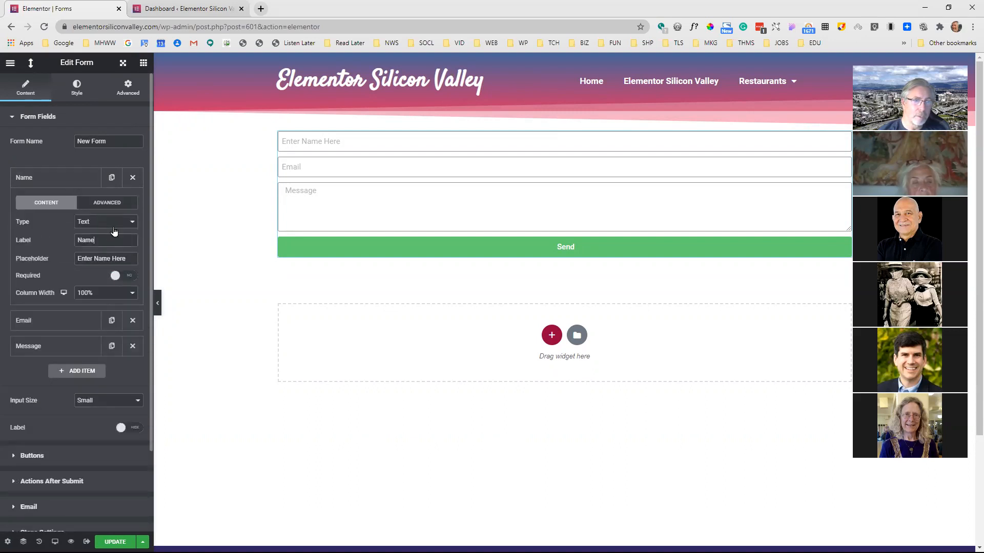
{"action": "key", "text": "Home"}
{"action": "type", "text": "Fr"}
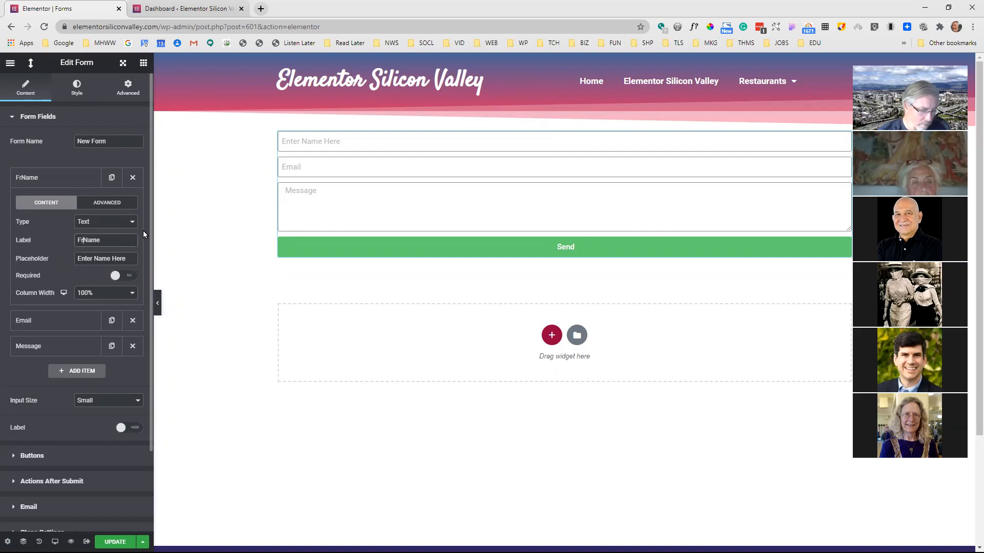
{"action": "key", "text": "BackSpace"}
{"action": "type", "text": "irst"}
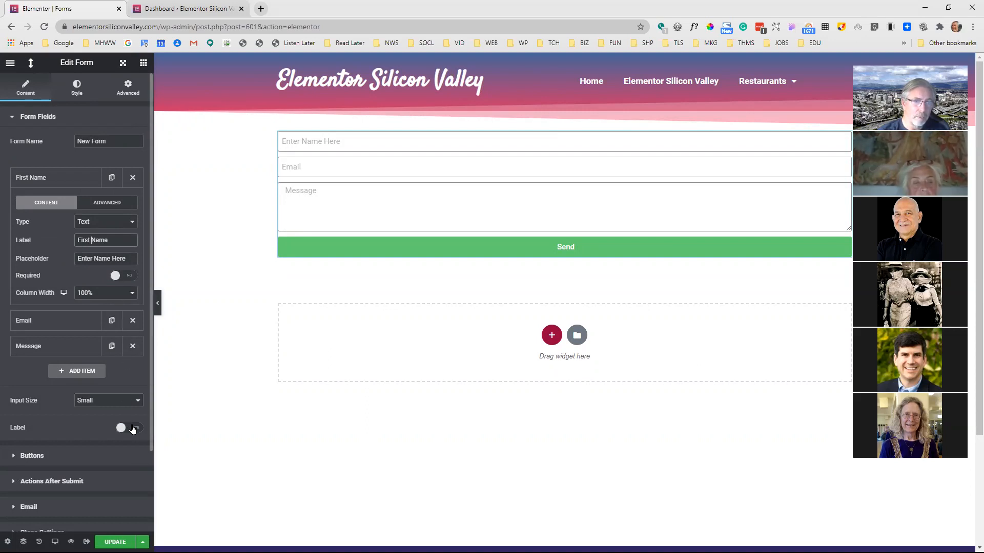
{"action": "left_click", "coordinate": [133, 430]}
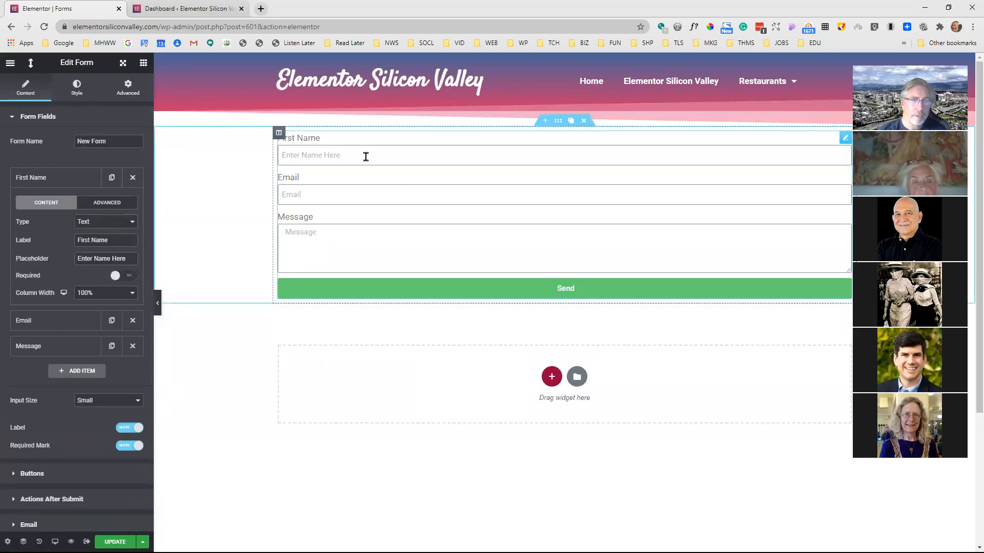
{"action": "left_click", "coordinate": [58, 177]}
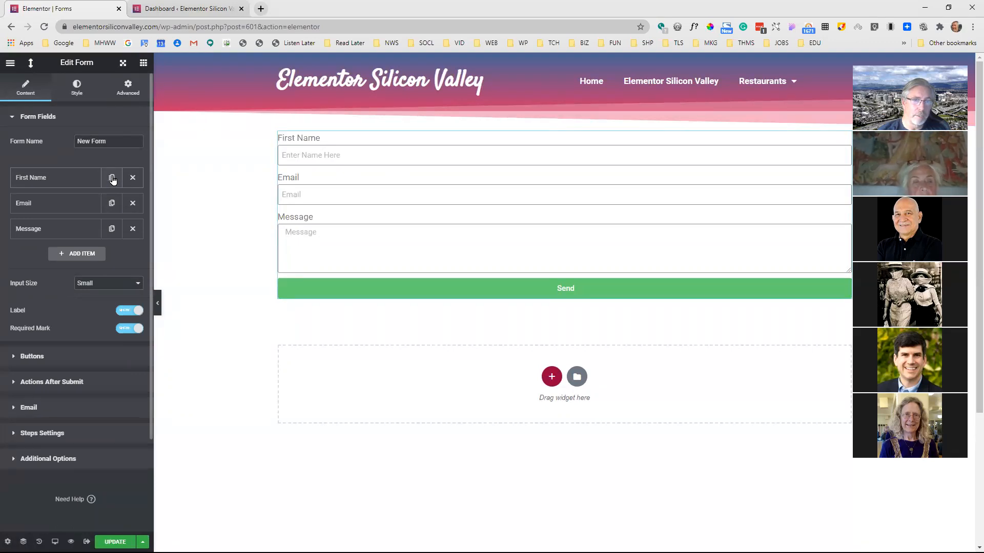
Duplicate the First Name field and label the copy "Last Name"
{"action": "left_click", "coordinate": [111, 178]}
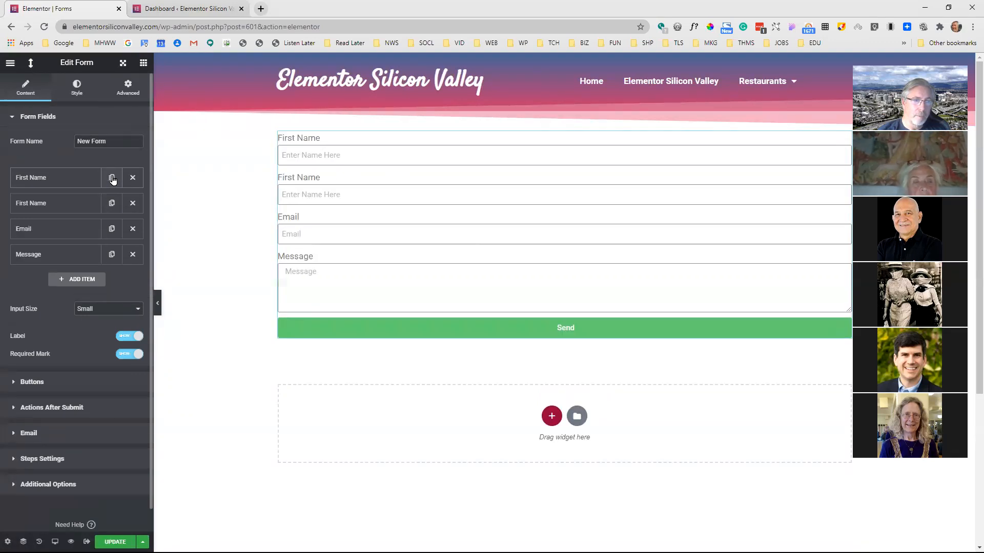
{"action": "left_click", "coordinate": [82, 203]}
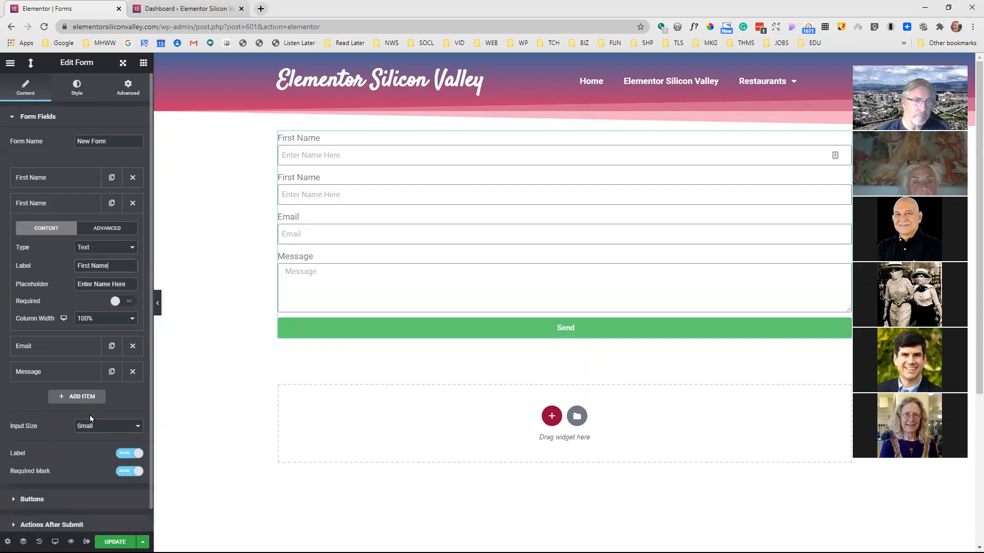
{"action": "double_click", "coordinate": [85, 266]}
{"action": "type", "text": "Last"}
{"action": "key", "text": "Tab"}
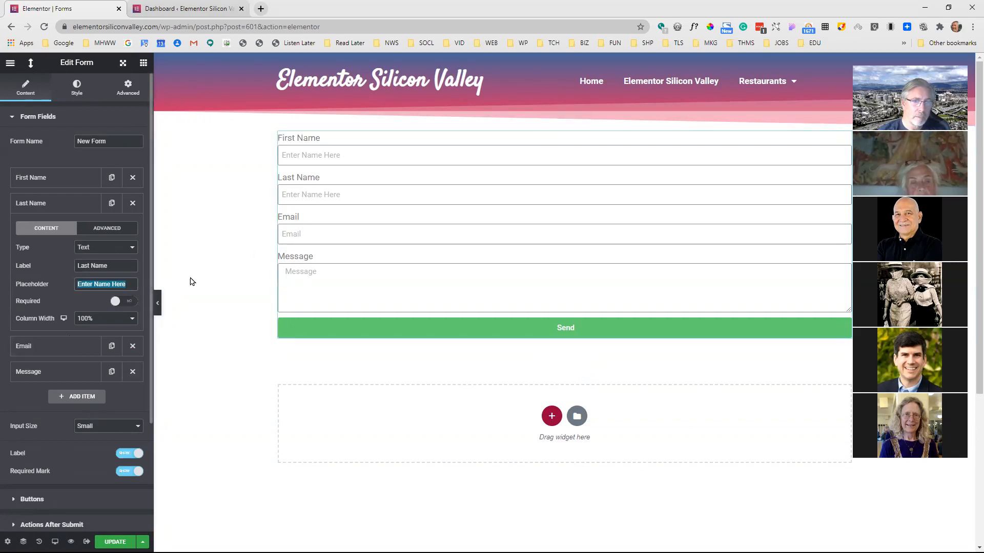
Set the Last Name field's placeholder to "Enter Last Name Here"
{"action": "left_click", "coordinate": [106, 286]}
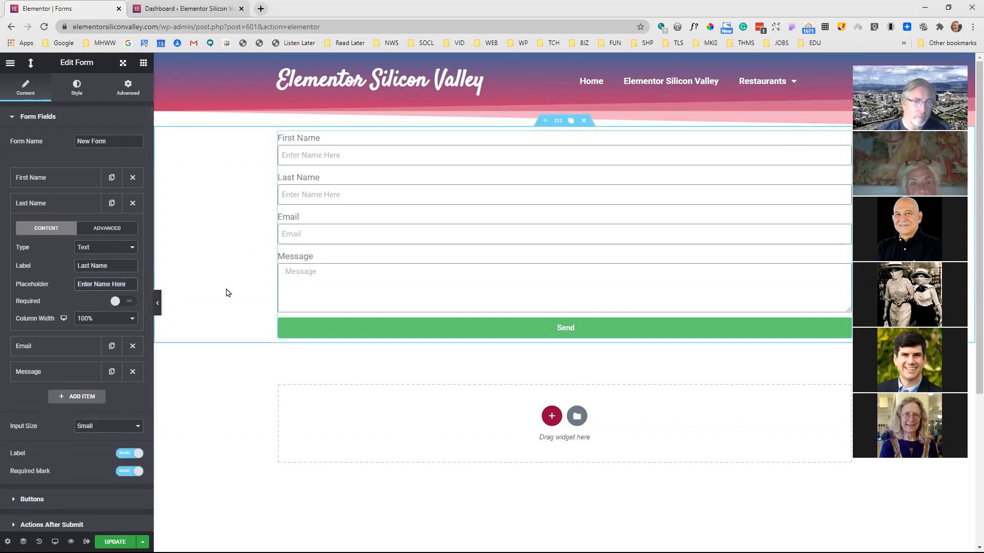
{"action": "type", "text": "sa"}
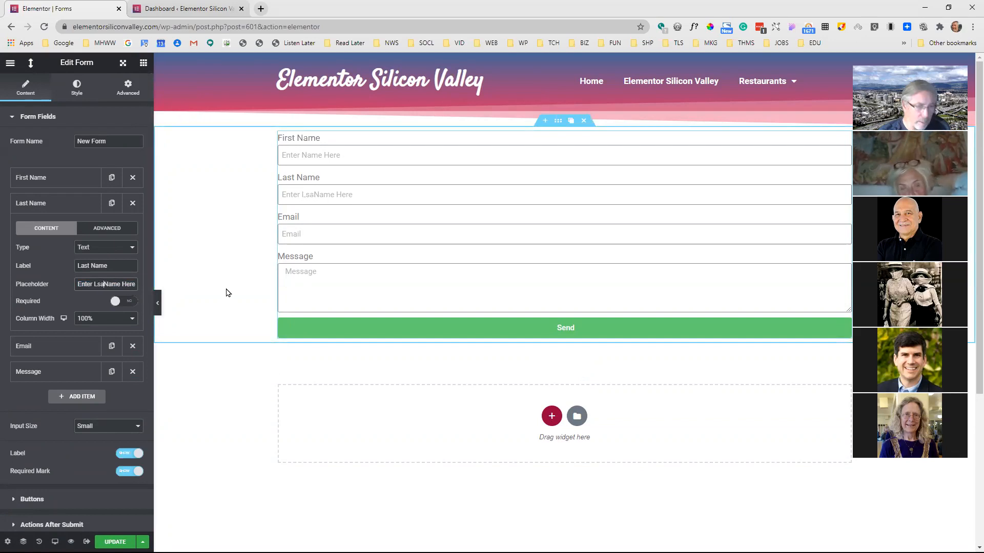
{"action": "key", "text": "BackSpace"}
{"action": "key", "text": "BackSpace"}
{"action": "type", "text": "ast"}
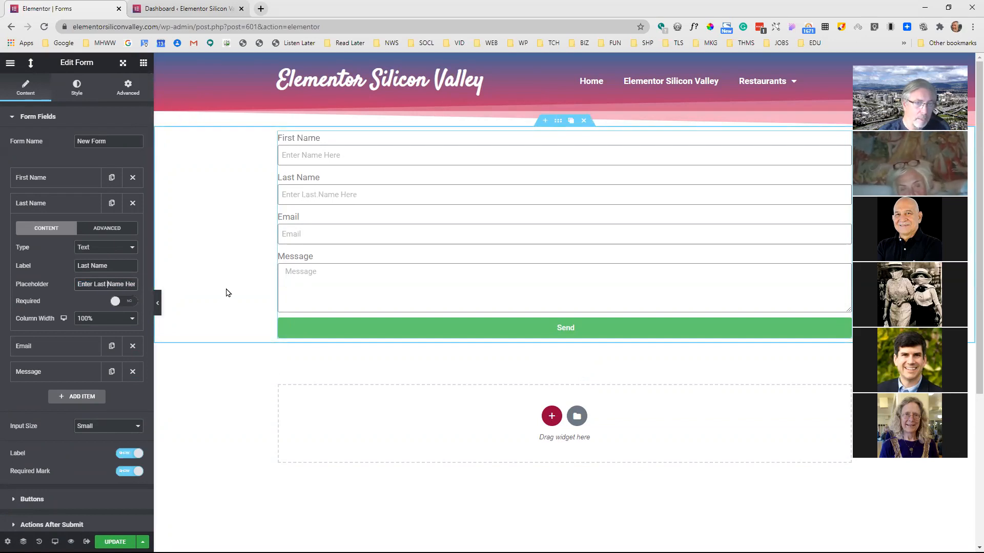
Set the First Name field's placeholder to "Enter First Name Here"
{"action": "left_click", "coordinate": [84, 177]}
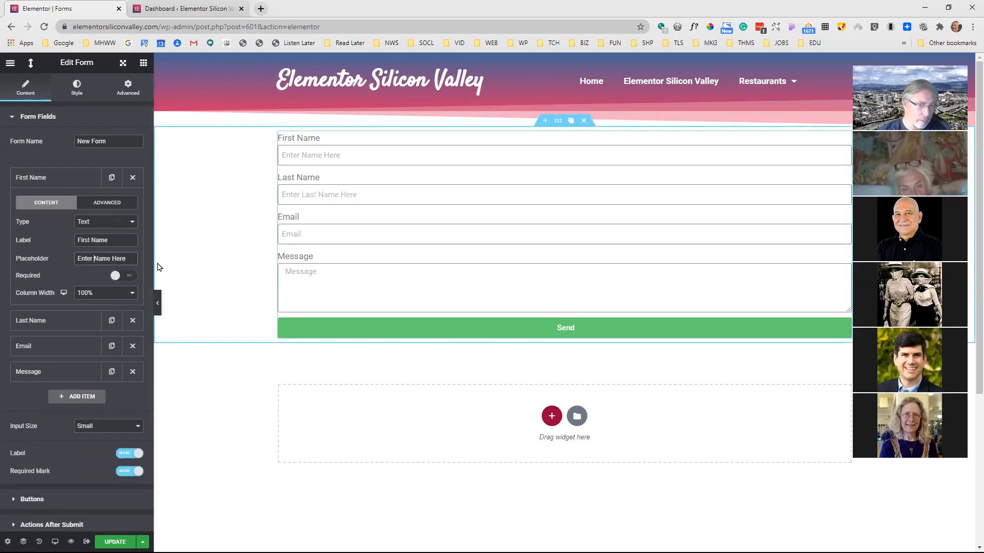
{"action": "type", "text": "First"}
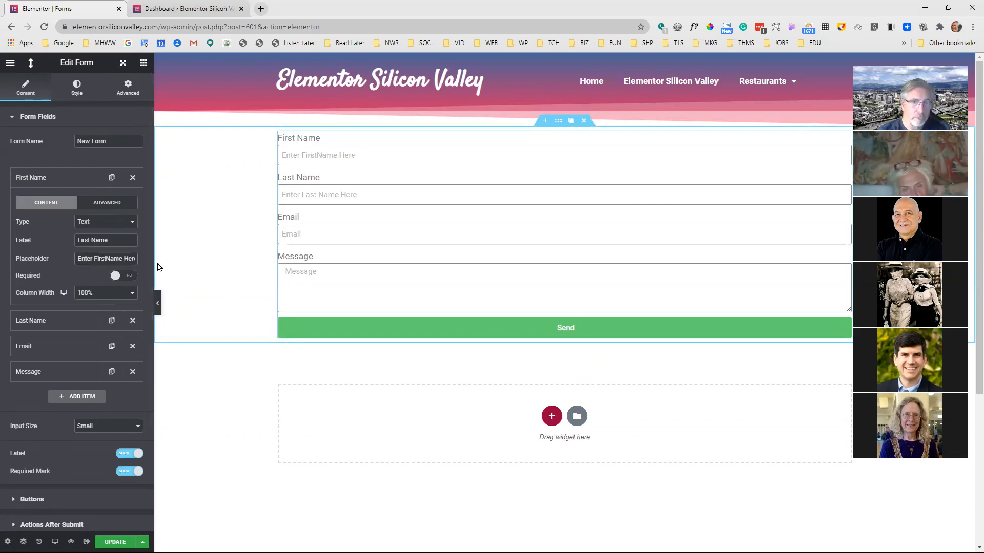
{"action": "left_click", "coordinate": [78, 177]}
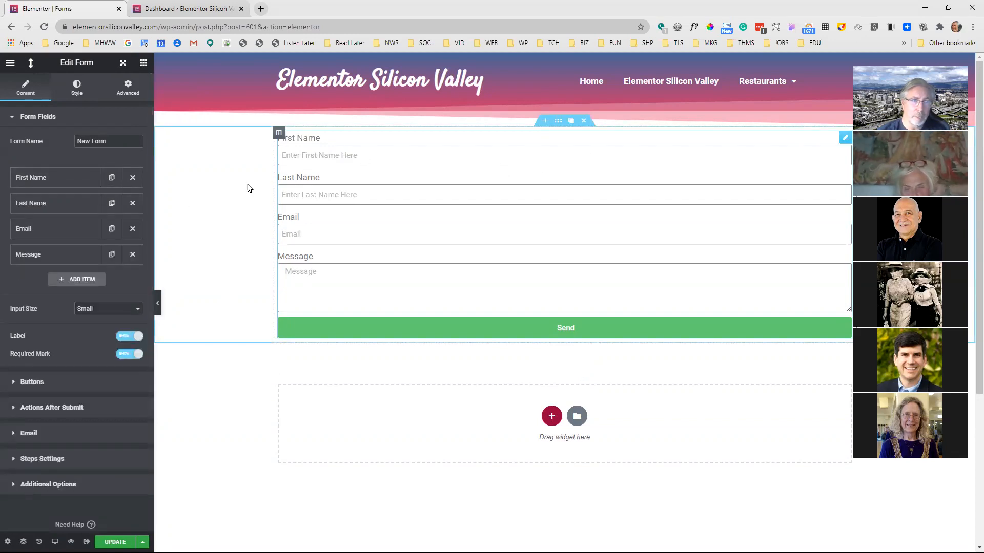
Set the First Name field's column width to 50% and collapse its settings
{"action": "left_click", "coordinate": [43, 179]}
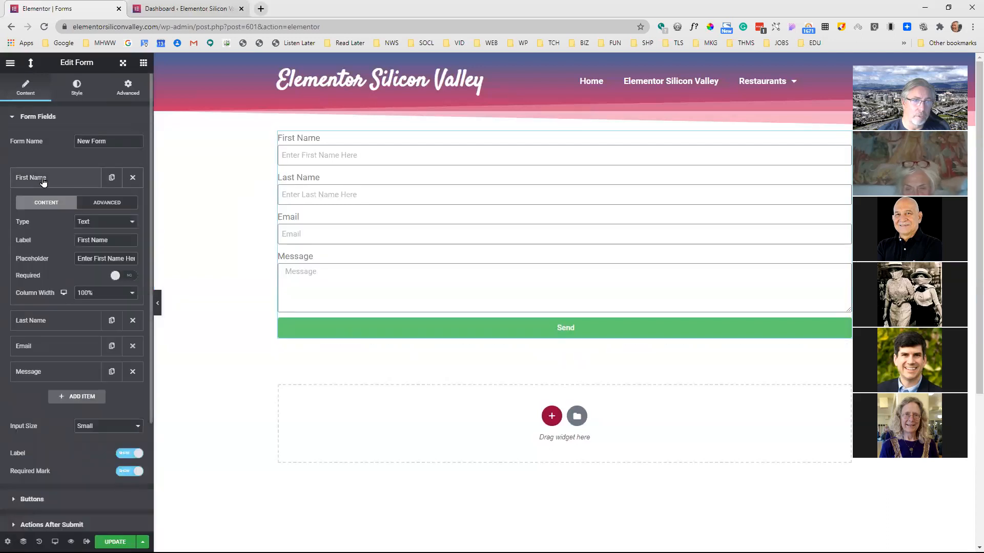
{"action": "left_click", "coordinate": [121, 292]}
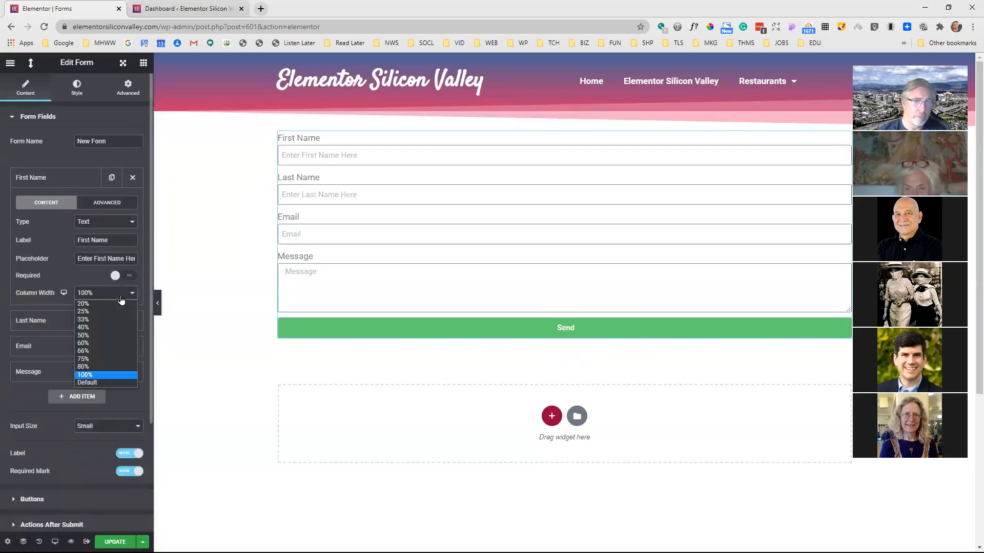
{"action": "left_click", "coordinate": [95, 336]}
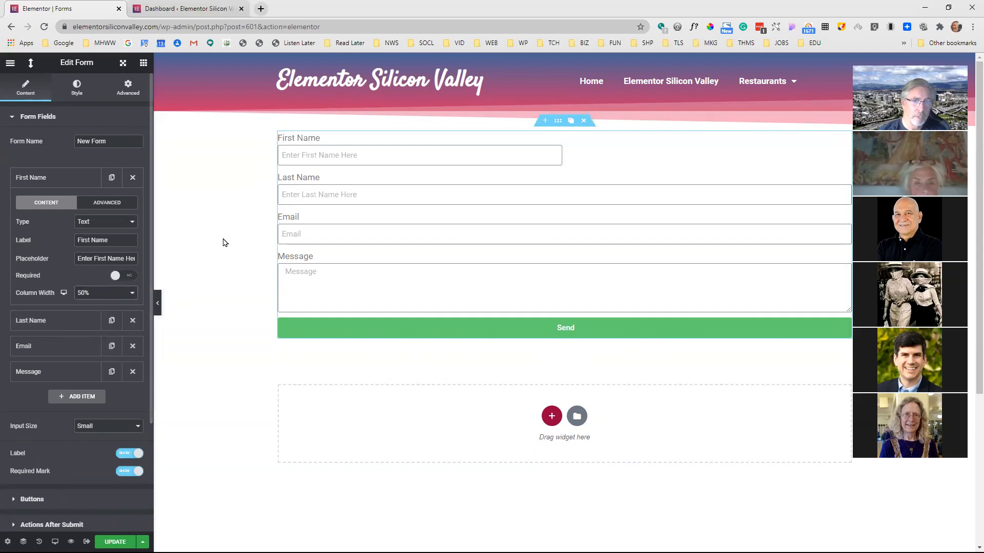
{"action": "left_click", "coordinate": [62, 177]}
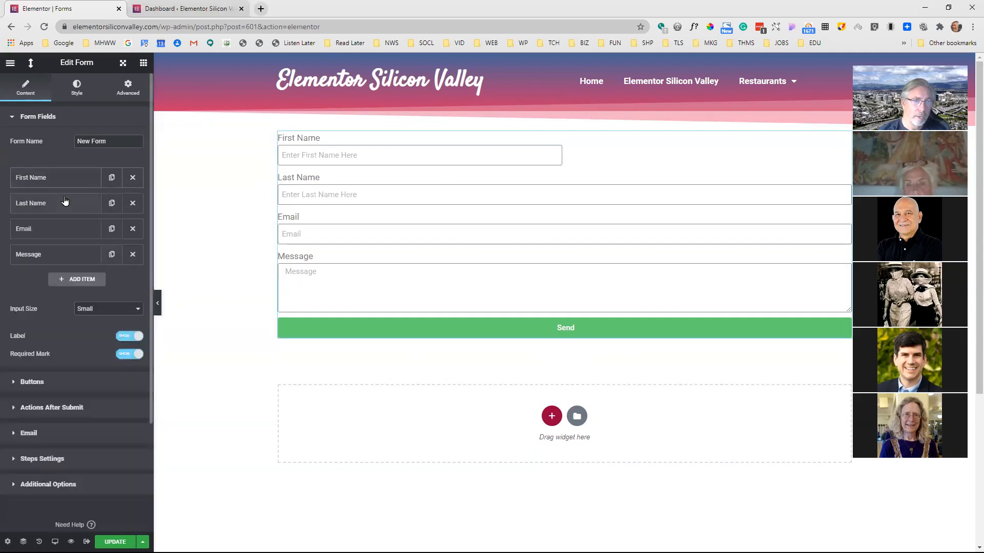
Set the Last Name field's column width to 50% and collapse its settings
{"action": "left_click", "coordinate": [67, 203]}
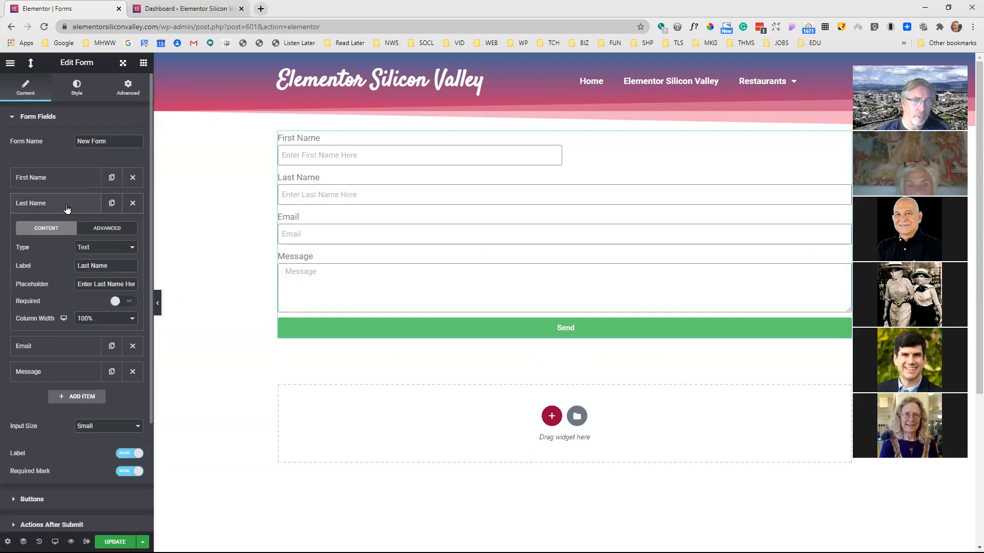
{"action": "left_click", "coordinate": [101, 319]}
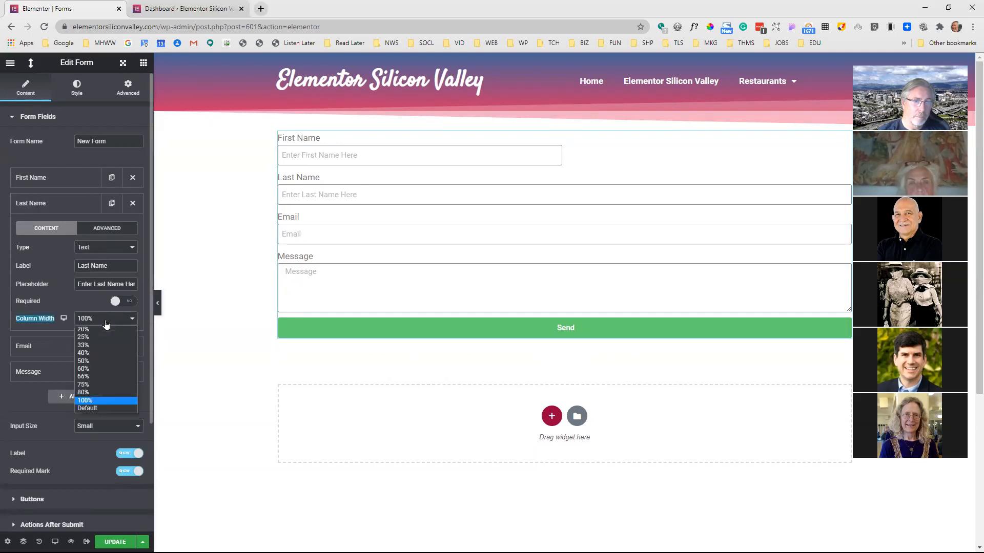
{"action": "left_click", "coordinate": [93, 362]}
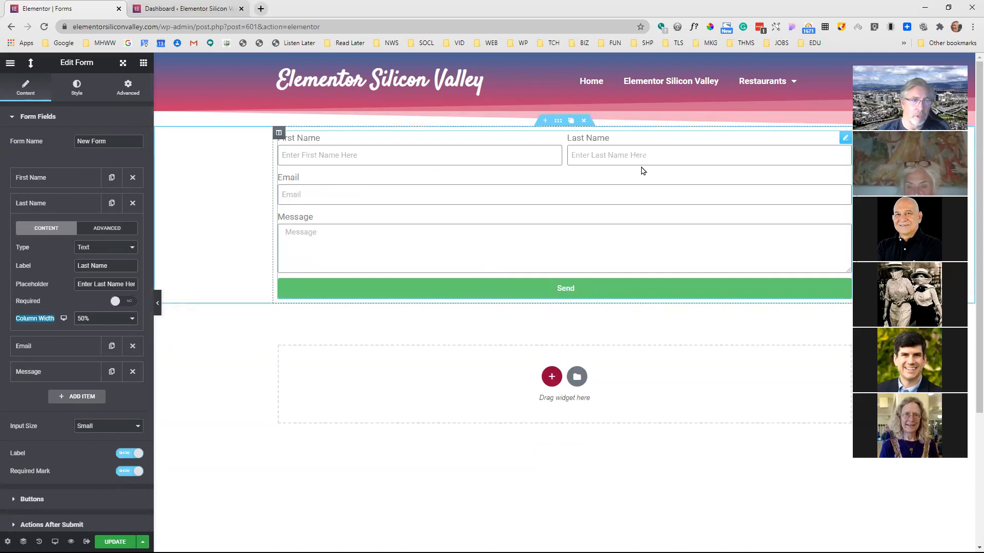
{"action": "left_click", "coordinate": [115, 323]}
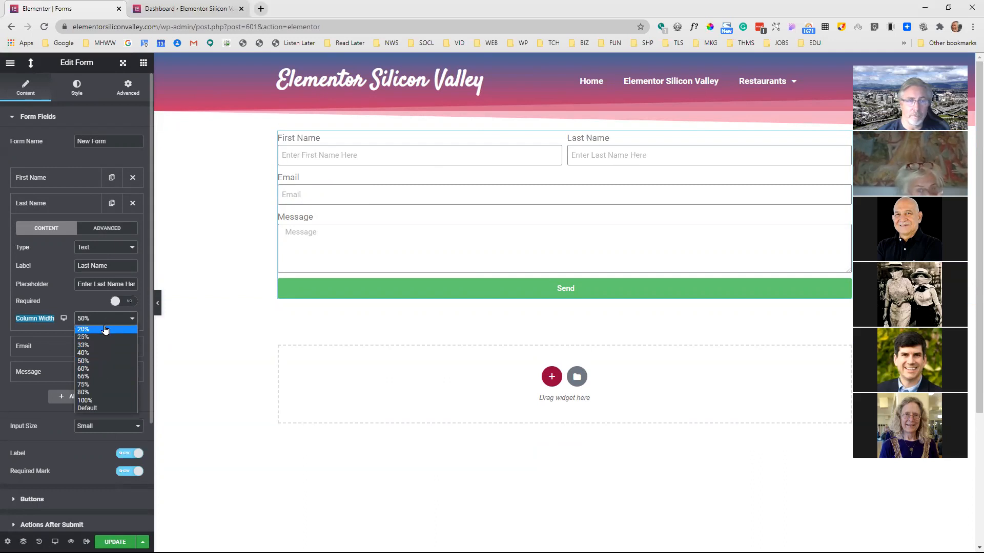
{"action": "left_click", "coordinate": [67, 209]}
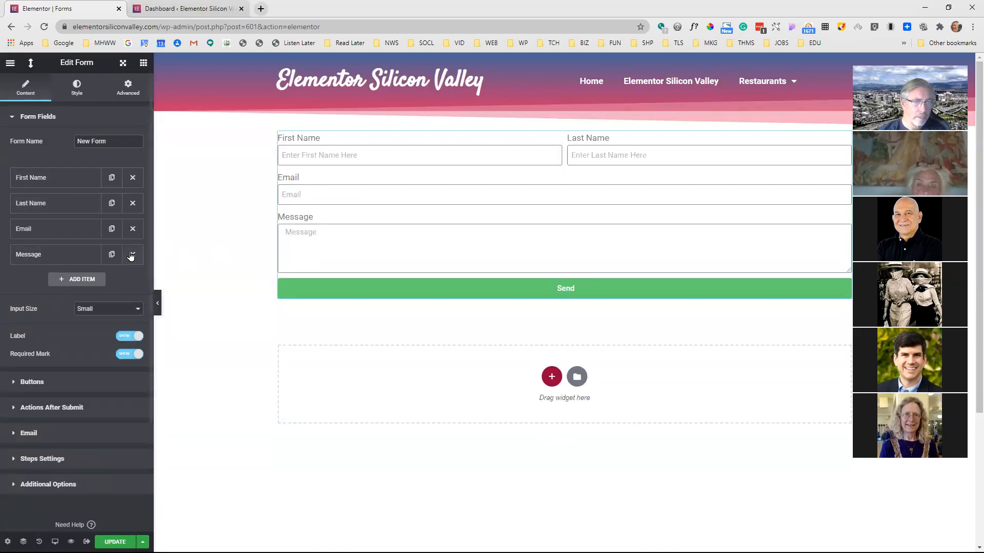
Add a fifth form field and switch its type through URL and Tel to Radio
{"action": "left_click", "coordinate": [72, 278]}
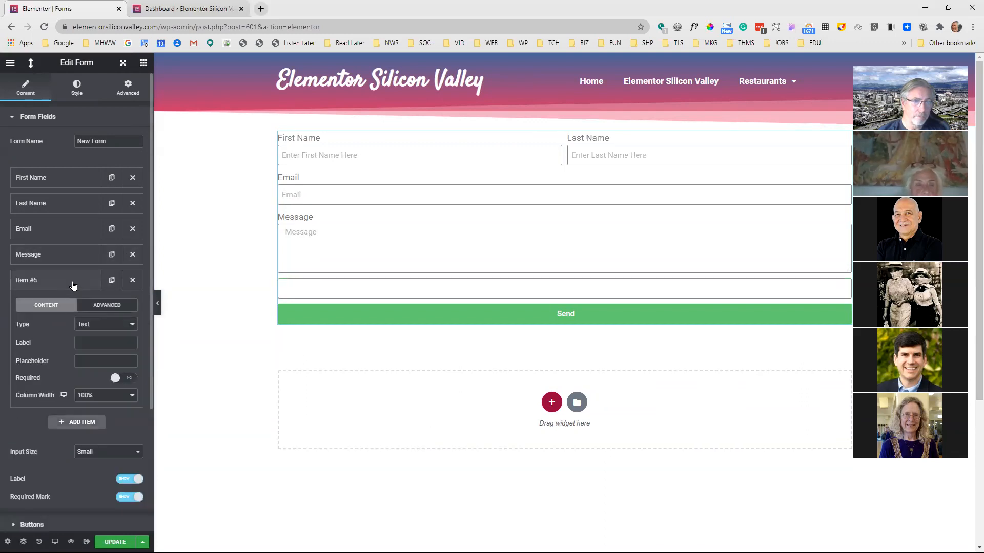
{"action": "left_click", "coordinate": [108, 324]}
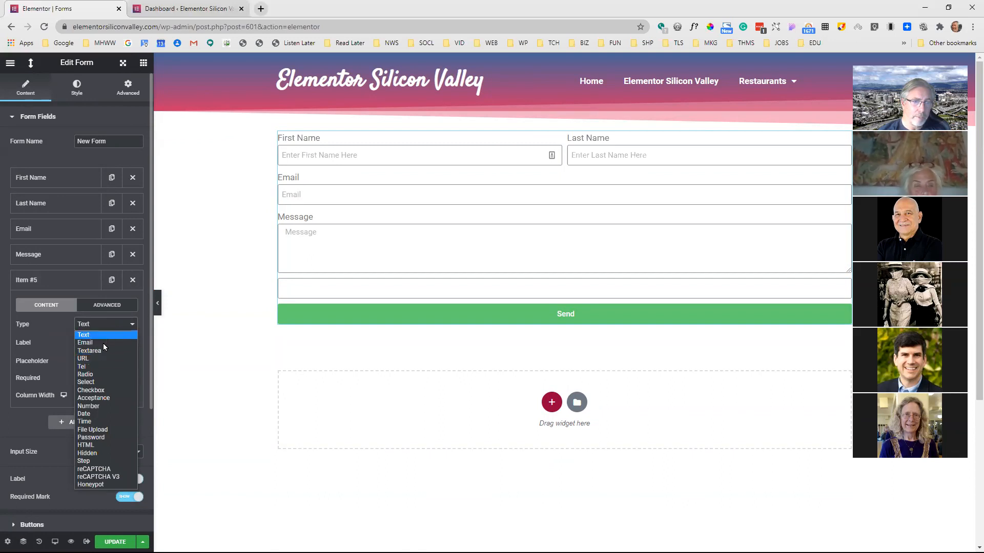
{"action": "left_click", "coordinate": [105, 358]}
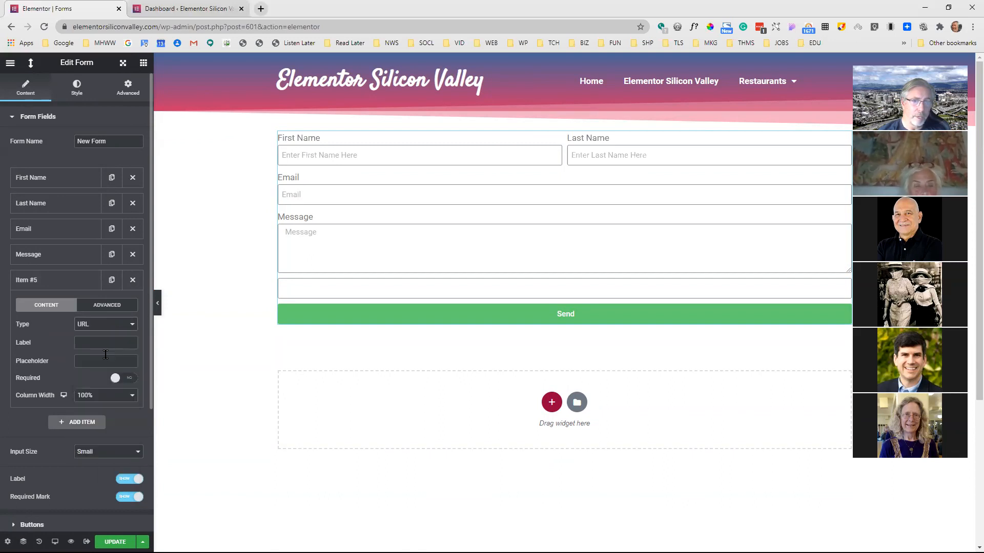
{"action": "left_click", "coordinate": [105, 324]}
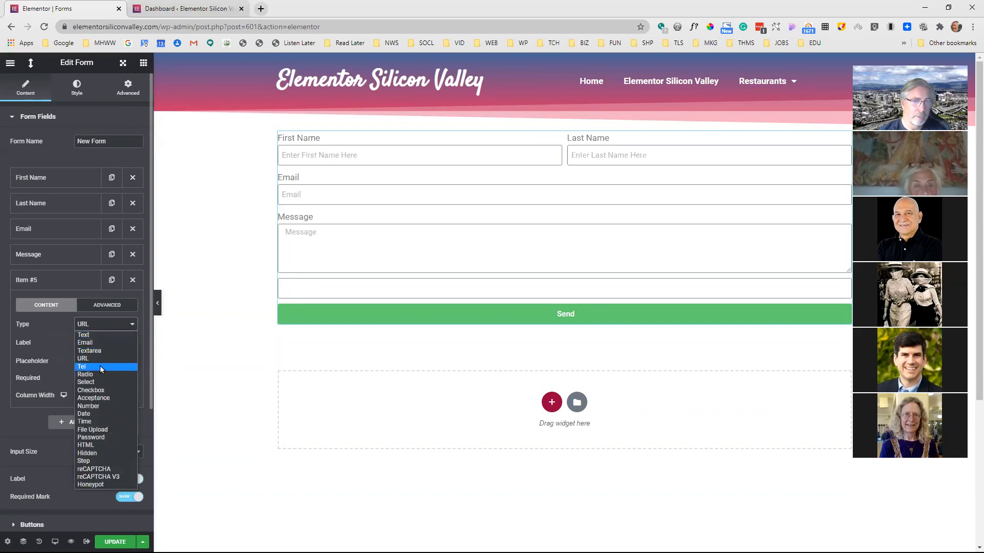
{"action": "left_click", "coordinate": [99, 366]}
{"action": "left_click", "coordinate": [102, 329]}
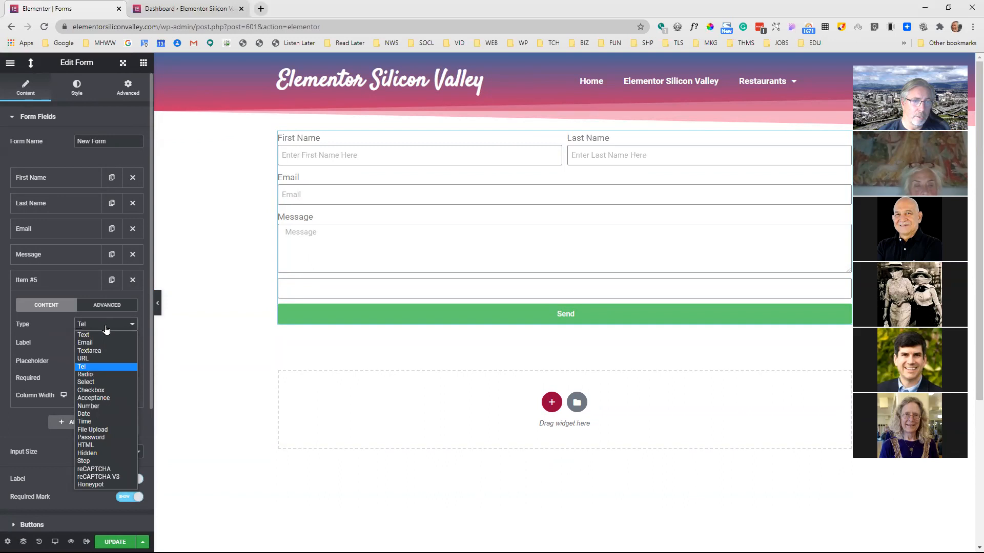
{"action": "left_click", "coordinate": [94, 375]}
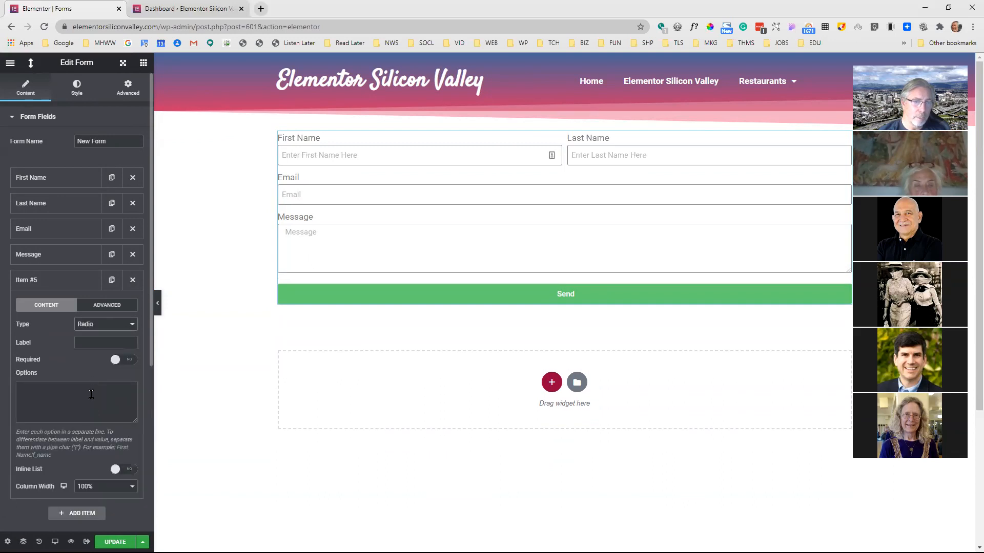
Enter the radio options One, Two, Three and Frour on separate lines, and try the inline list layout before turning it off
{"action": "left_click", "coordinate": [95, 388]}
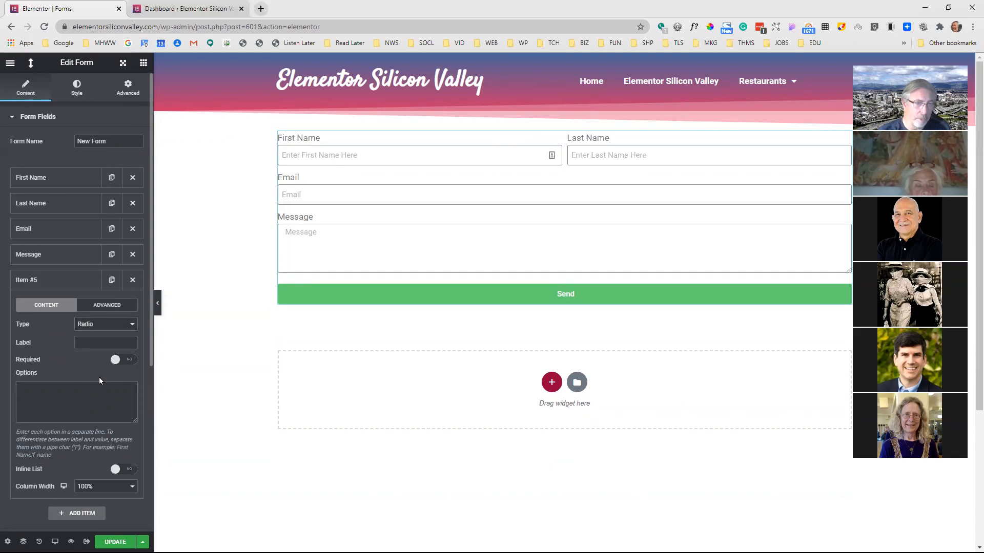
{"action": "type", "text": "One"}
{"action": "key", "text": "Return"}
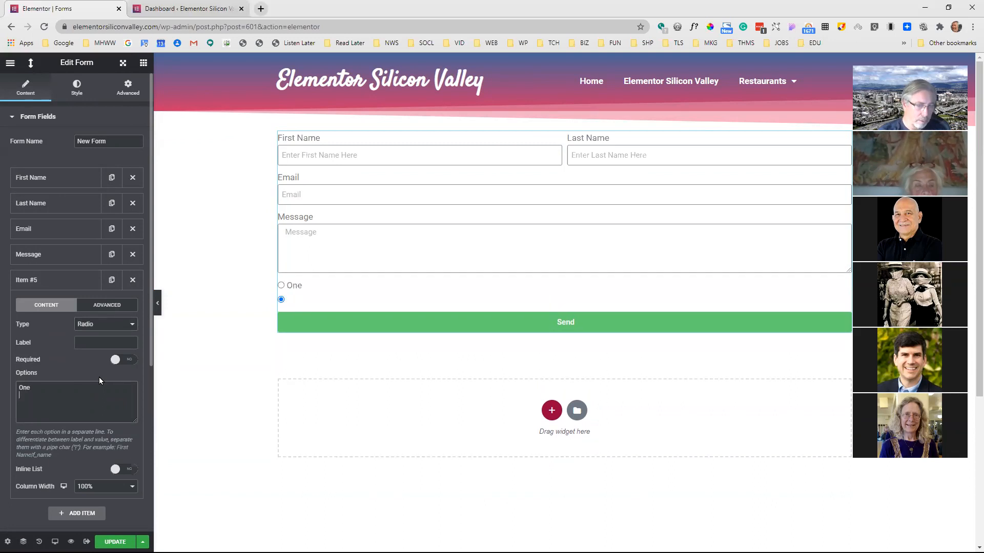
{"action": "type", "text": "Two"}
{"action": "key", "text": "Return"}
{"action": "type", "text": "Three"}
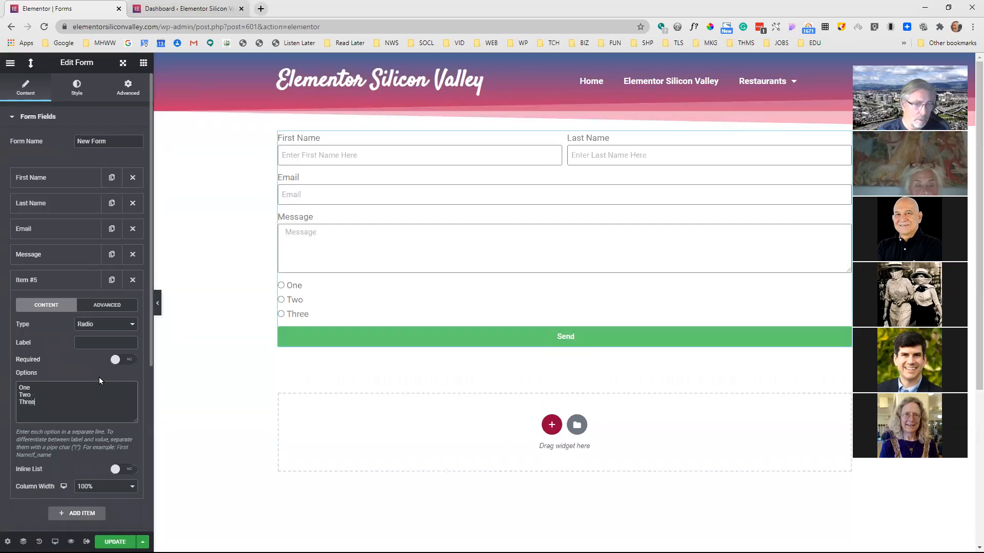
{"action": "key", "text": "Return"}
{"action": "type", "text": "Frour"}
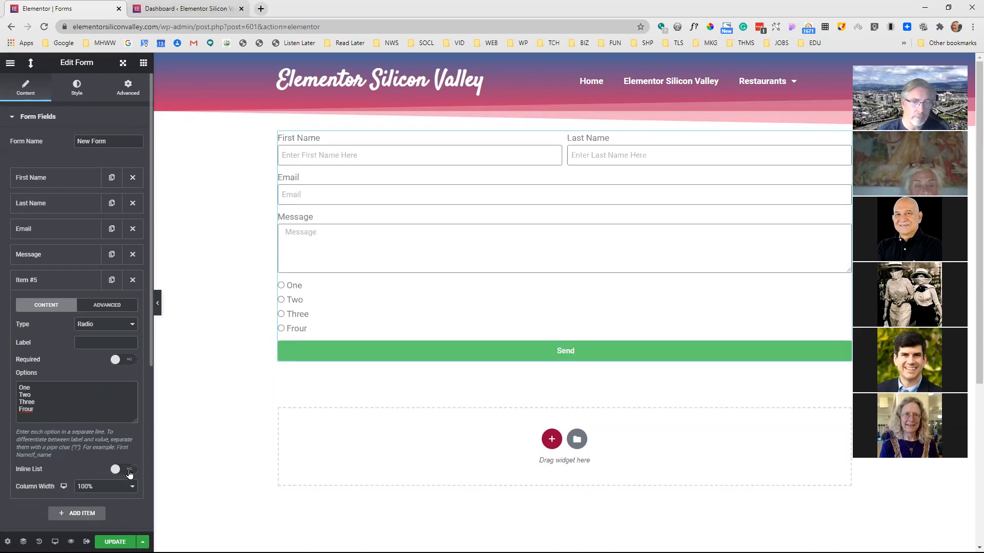
{"action": "left_click", "coordinate": [129, 474]}
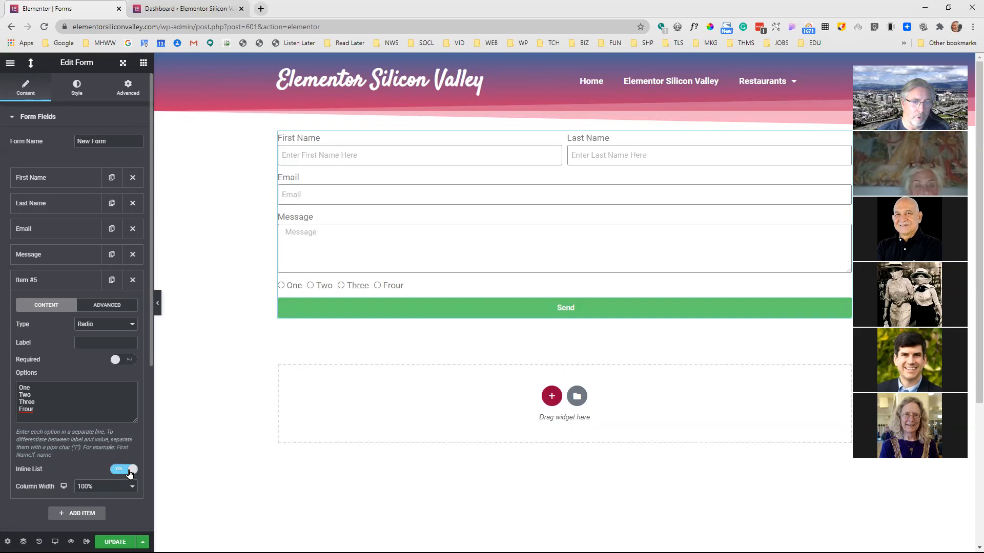
{"action": "left_click", "coordinate": [120, 470]}
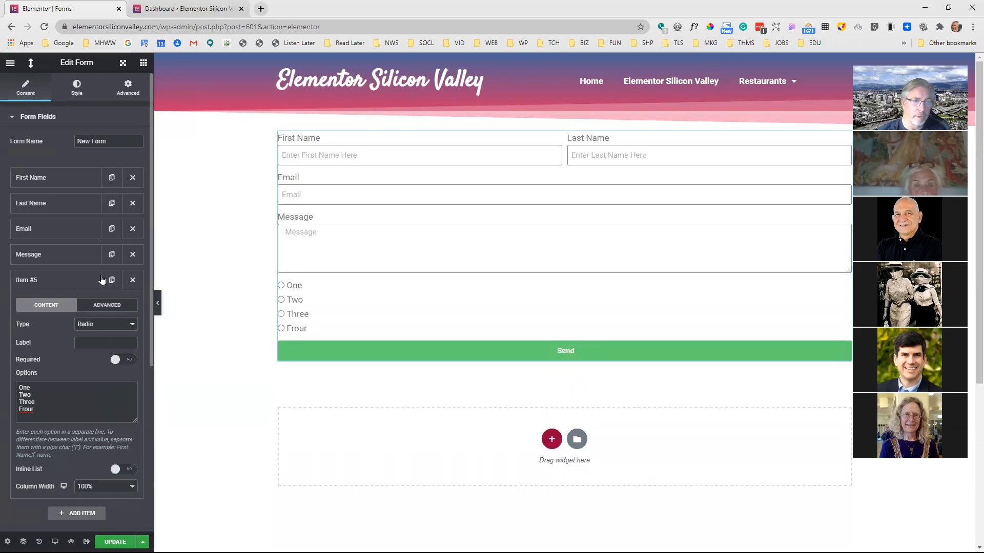
Change the fifth field's type to Select and test its dropdown by choosing Two in the full-width preview
{"action": "left_click", "coordinate": [113, 325]}
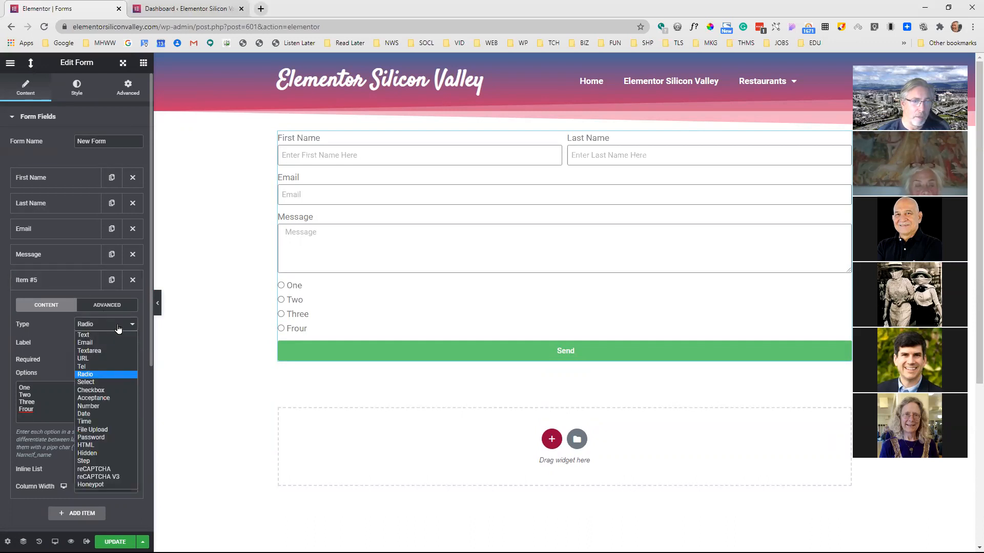
{"action": "left_click", "coordinate": [96, 384]}
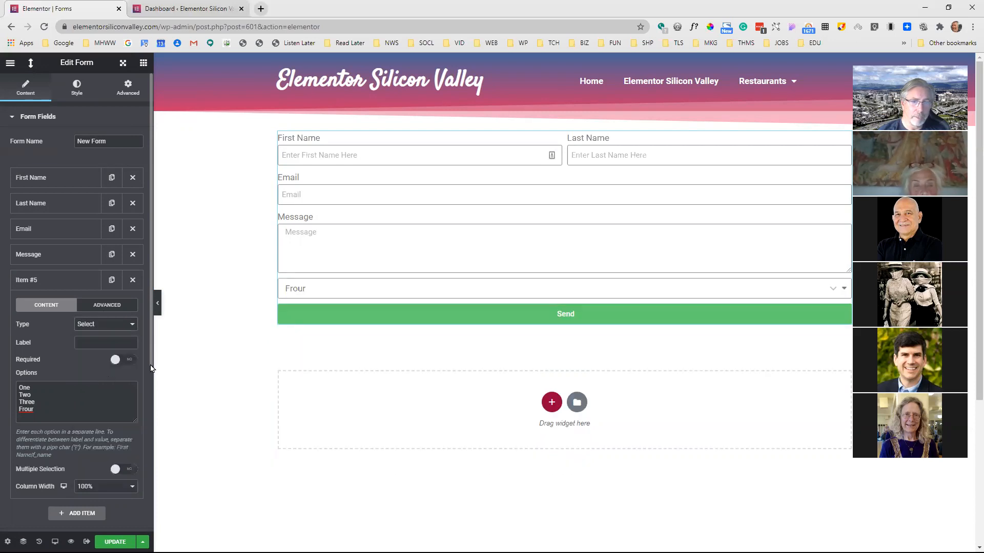
{"action": "left_click", "coordinate": [157, 303]}
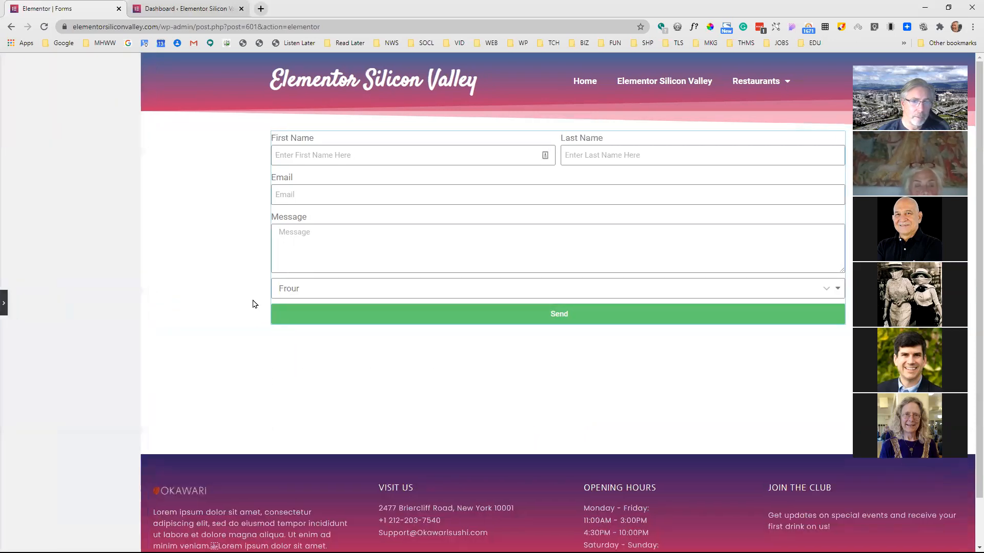
{"action": "left_click", "coordinate": [405, 295]}
{"action": "left_click", "coordinate": [282, 325]}
{"action": "left_click", "coordinate": [293, 297]}
{"action": "left_click", "coordinate": [287, 315]}
{"action": "left_click", "coordinate": [296, 294]}
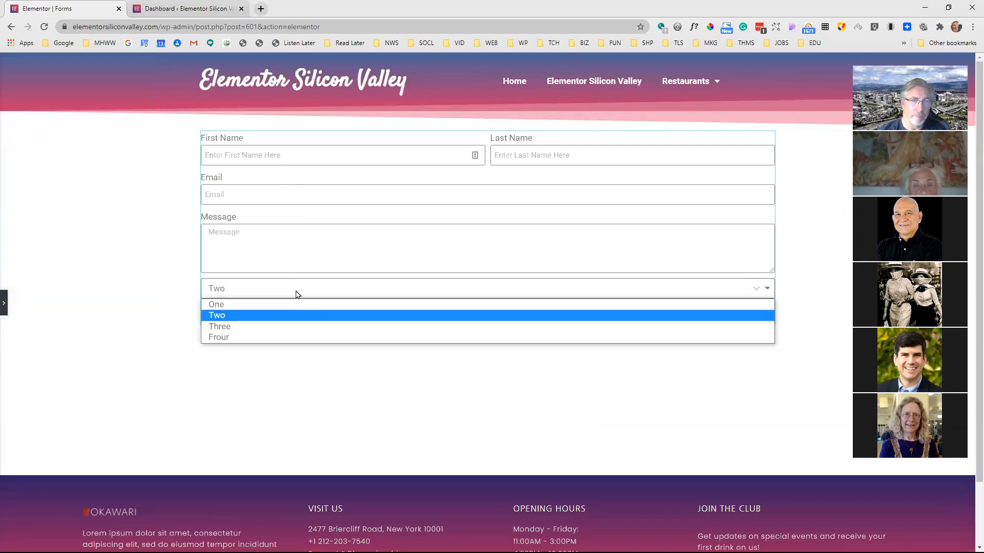
{"action": "left_click", "coordinate": [285, 317]}
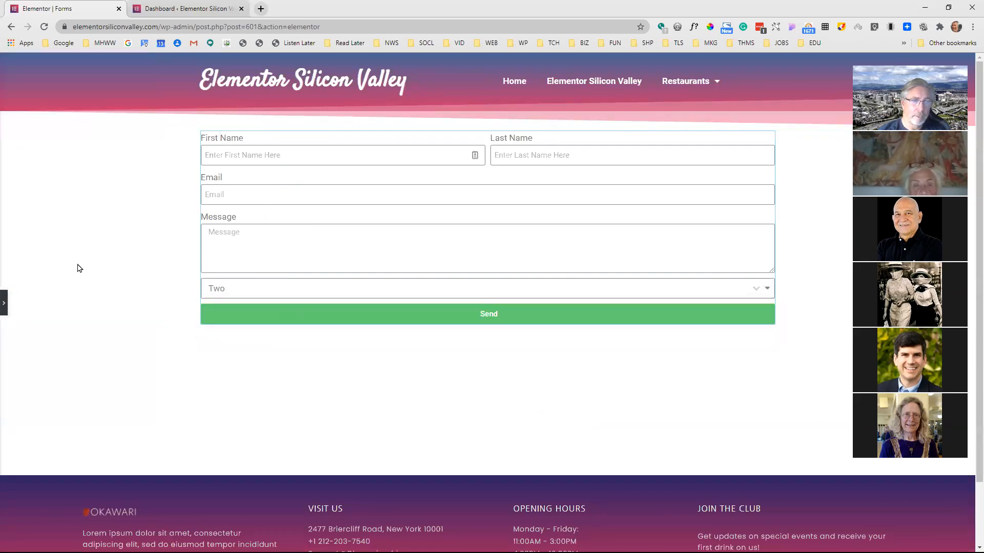
{"action": "left_click", "coordinate": [5, 305]}
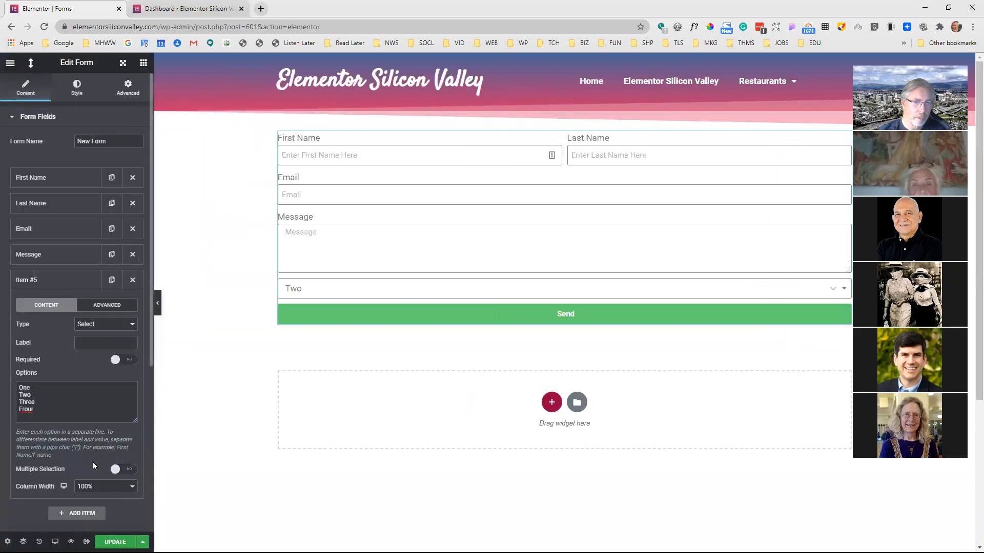
Enable multiple selection for the Select field and correct its fourth option to "Four"
{"action": "left_click", "coordinate": [128, 471]}
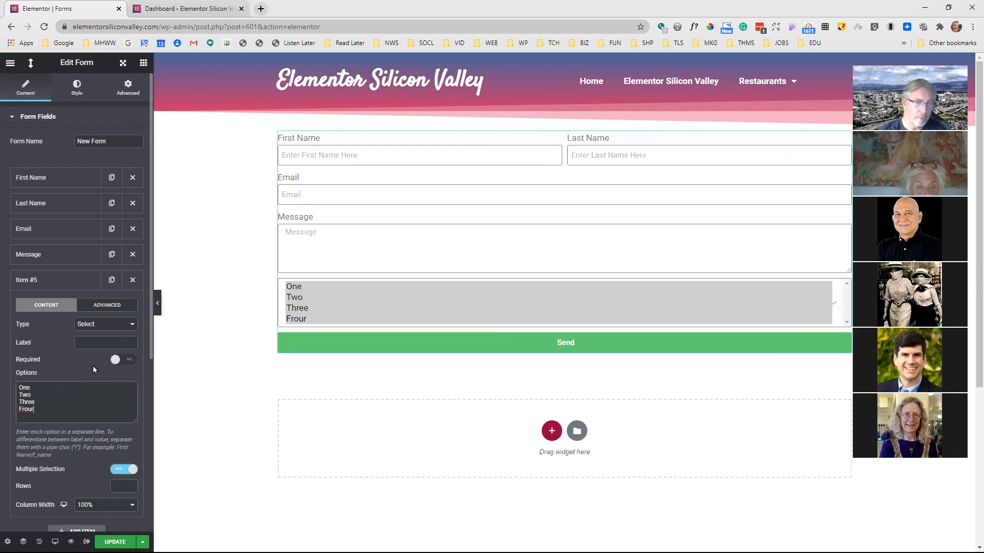
{"action": "key", "text": "BackSpace"}
{"action": "key", "text": "BackSpace"}
{"action": "key", "text": "BackSpace"}
{"action": "key", "text": "BackSpace"}
{"action": "type", "text": "our"}
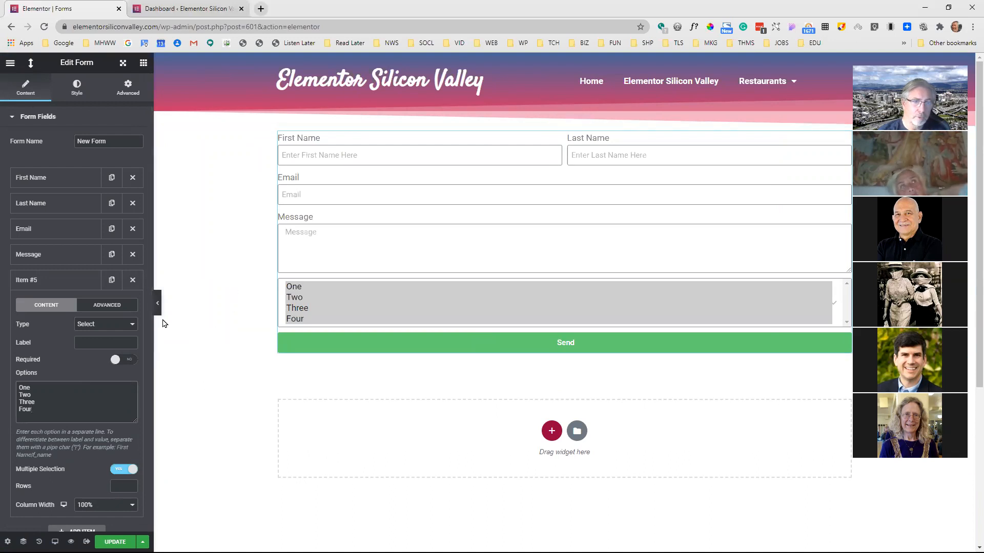
Test choosing single and multiple options in the selection list in the full-width preview, and return to the field settings
{"action": "left_click", "coordinate": [157, 303]}
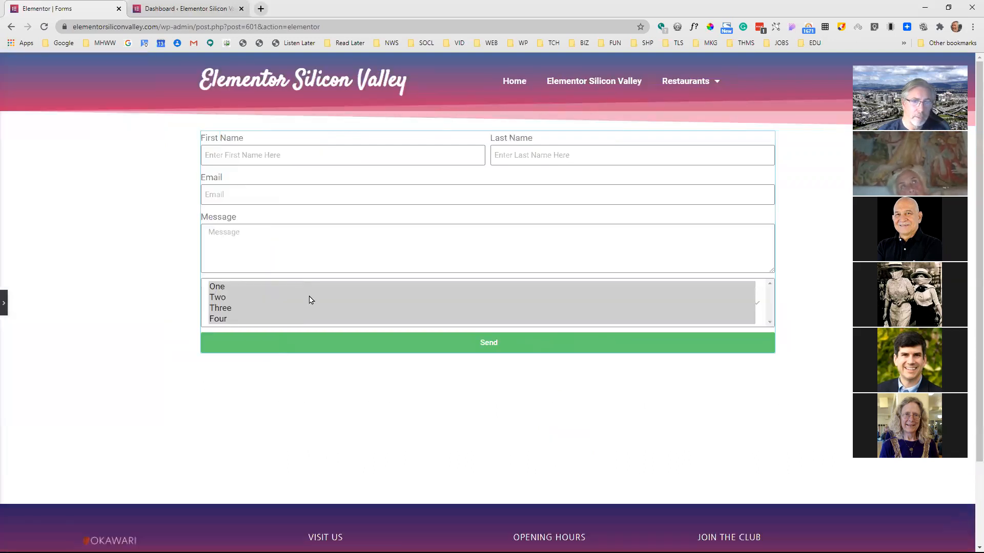
{"action": "left_click", "coordinate": [299, 286]}
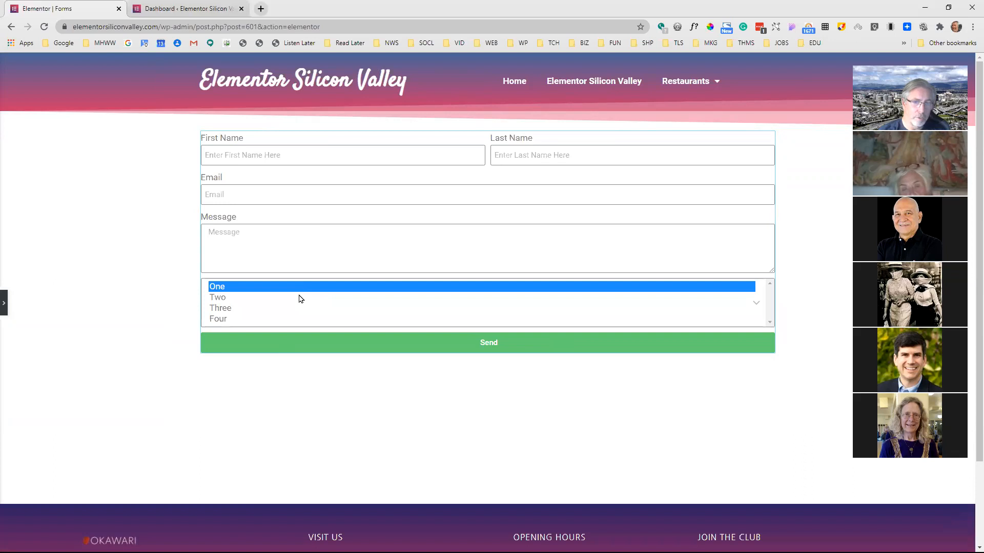
{"action": "left_click", "coordinate": [296, 303], "text": "ctrl"}
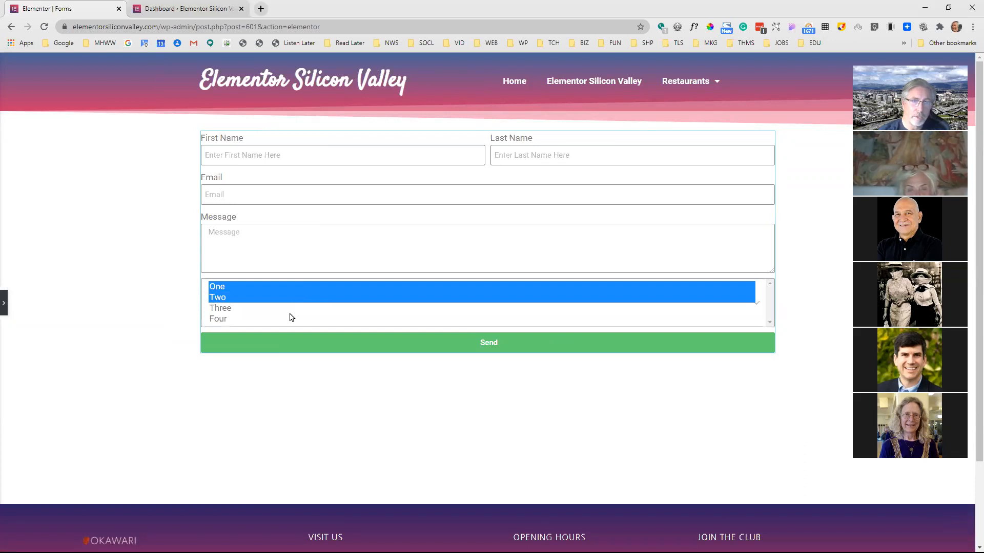
{"action": "left_click", "coordinate": [290, 311], "text": "ctrl"}
{"action": "left_click", "coordinate": [291, 319], "text": "ctrl"}
{"action": "left_click", "coordinate": [297, 308], "text": "ctrl"}
{"action": "left_click", "coordinate": [295, 297], "text": "ctrl"}
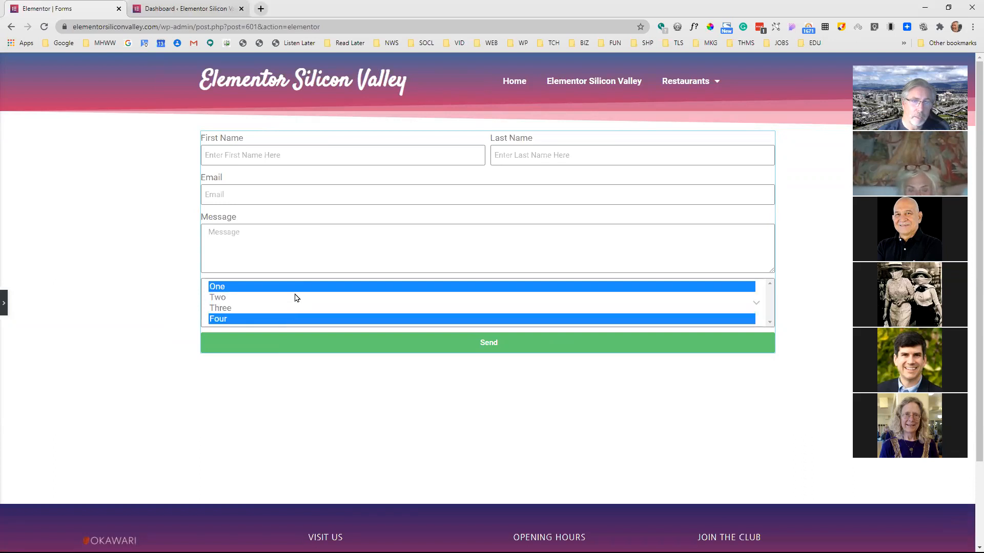
{"action": "left_click", "coordinate": [295, 290], "text": "ctrl"}
{"action": "left_click", "coordinate": [296, 309], "text": "ctrl"}
{"action": "left_click", "coordinate": [296, 290]}
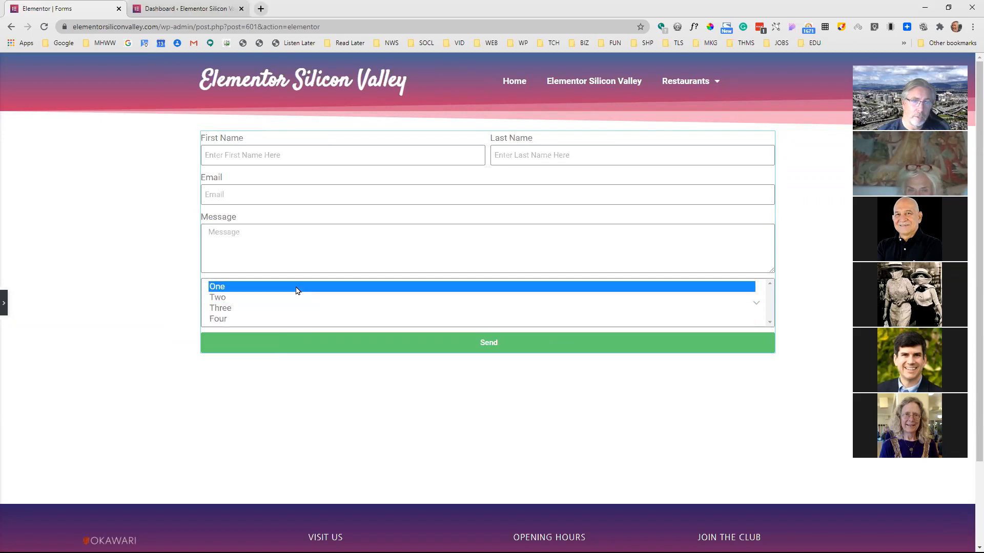
{"action": "left_click", "coordinate": [296, 322], "text": "shift"}
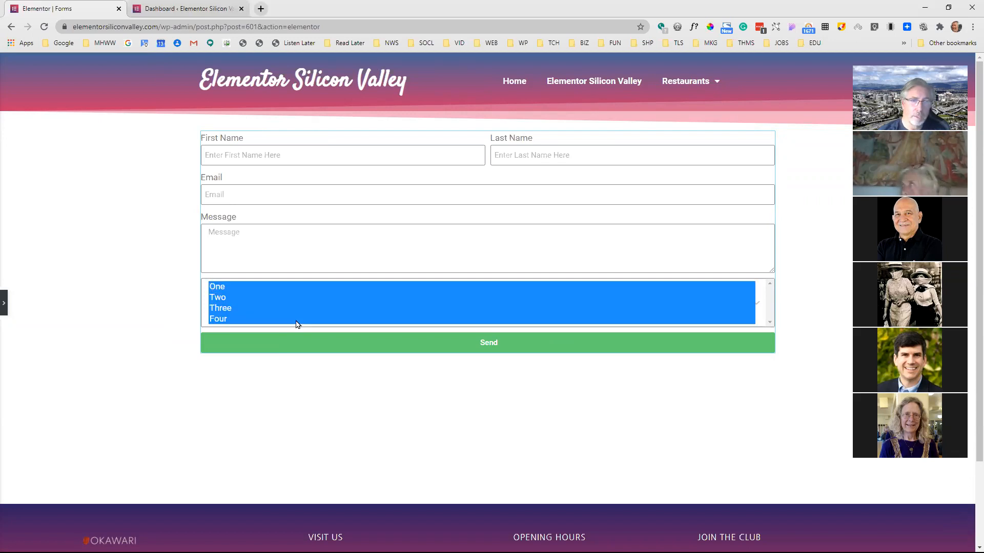
{"action": "left_click", "coordinate": [4, 302]}
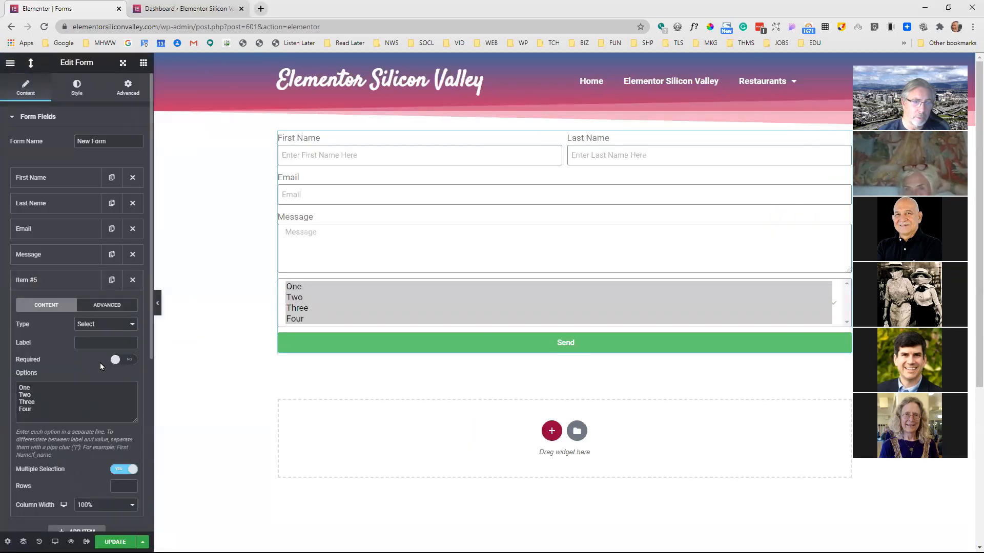
Change the fifth field's type to Checkbox and try the inline list layout before turning it off
{"action": "left_click", "coordinate": [110, 324]}
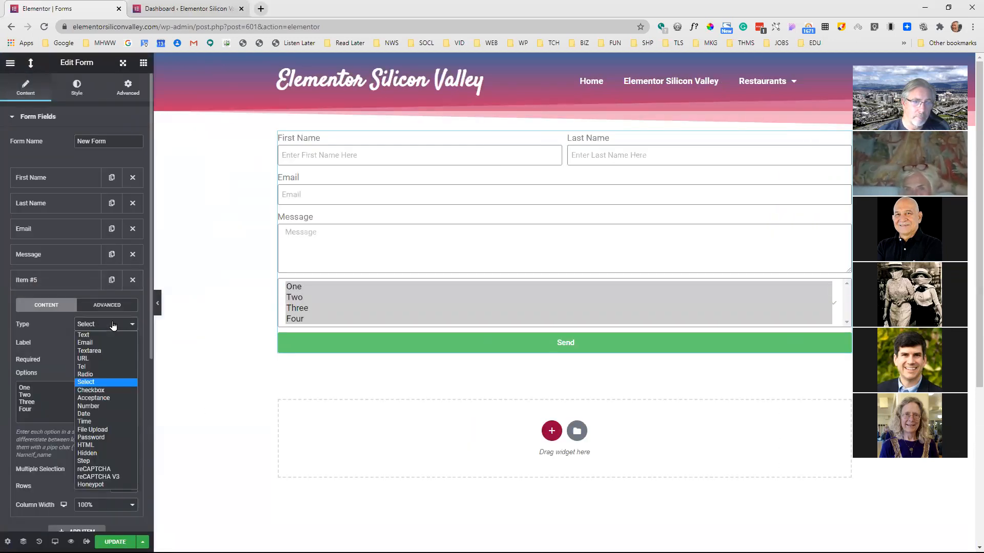
{"action": "left_click", "coordinate": [102, 392]}
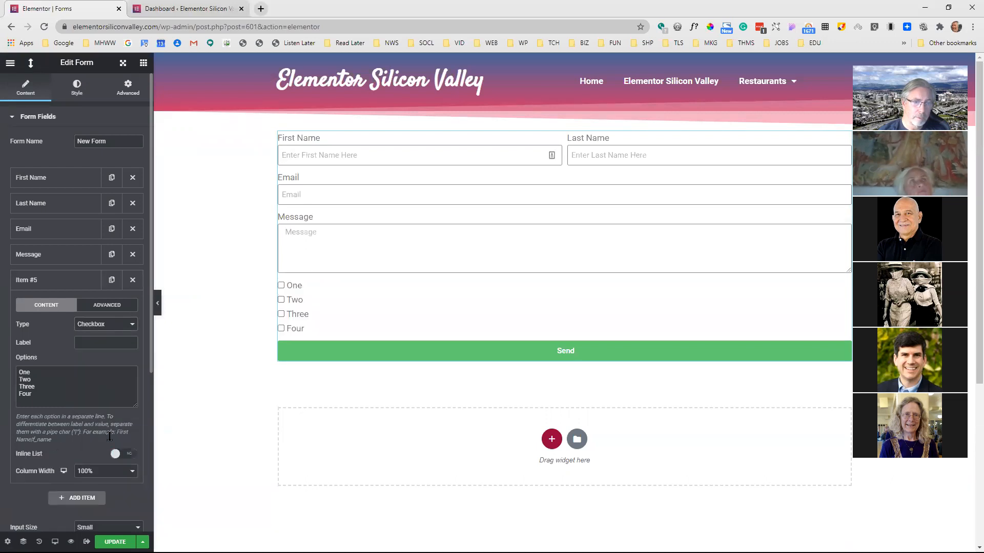
{"action": "left_click", "coordinate": [126, 455]}
{"action": "left_click", "coordinate": [127, 455]}
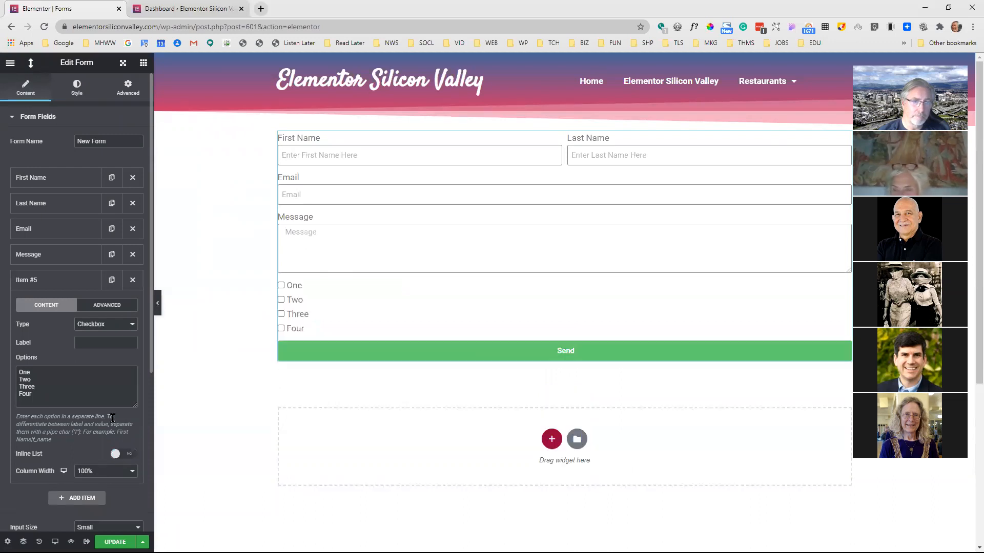
Change the fifth field's type to Acceptance, enter "I hereby acknowledge that I have read and understood all the legal stuff.", and try the required setting before turning it off
{"action": "left_click", "coordinate": [118, 330]}
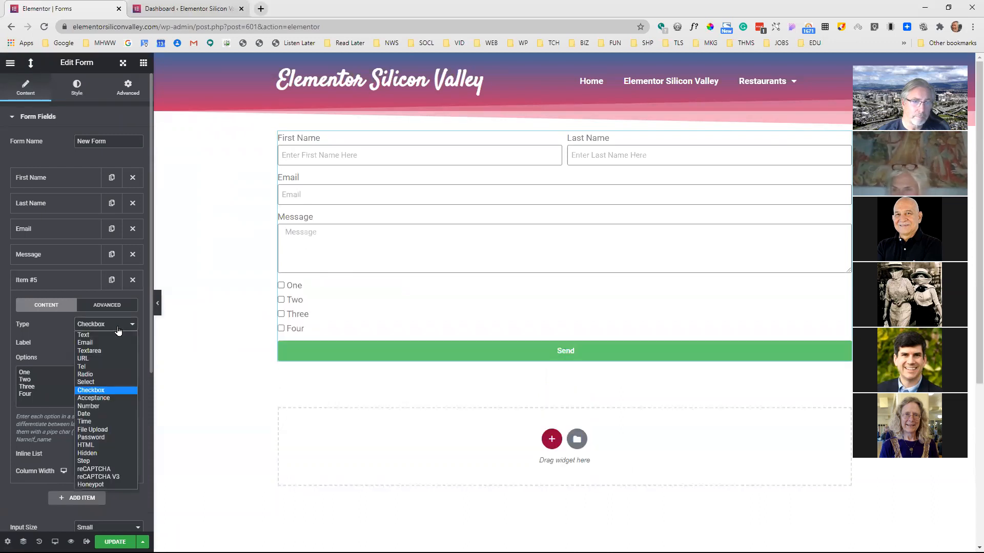
{"action": "left_click", "coordinate": [109, 398]}
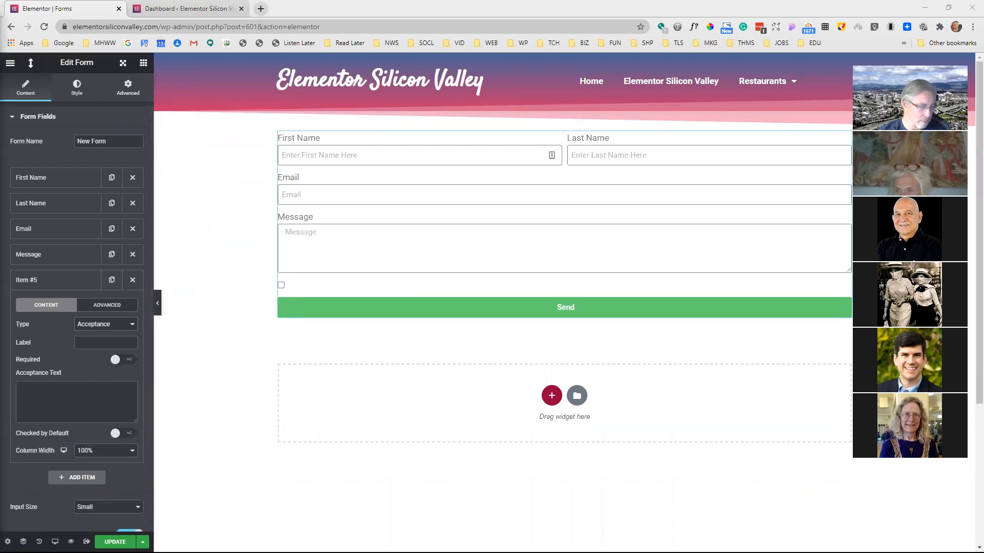
{"action": "left_click", "coordinate": [108, 406]}
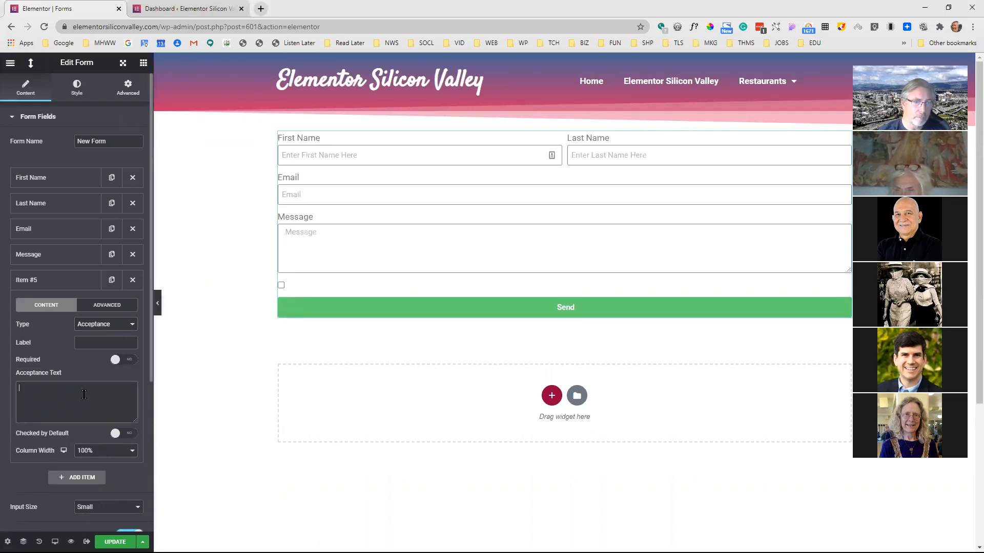
{"action": "type", "text": "I hereby acknowledge that I have read and understood all the legal stuff."}
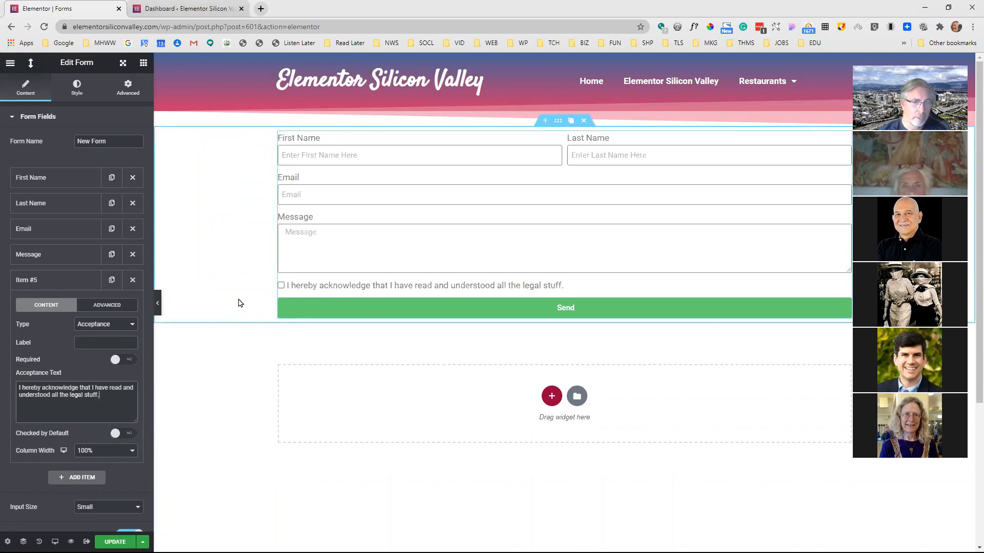
{"action": "left_click", "coordinate": [129, 364]}
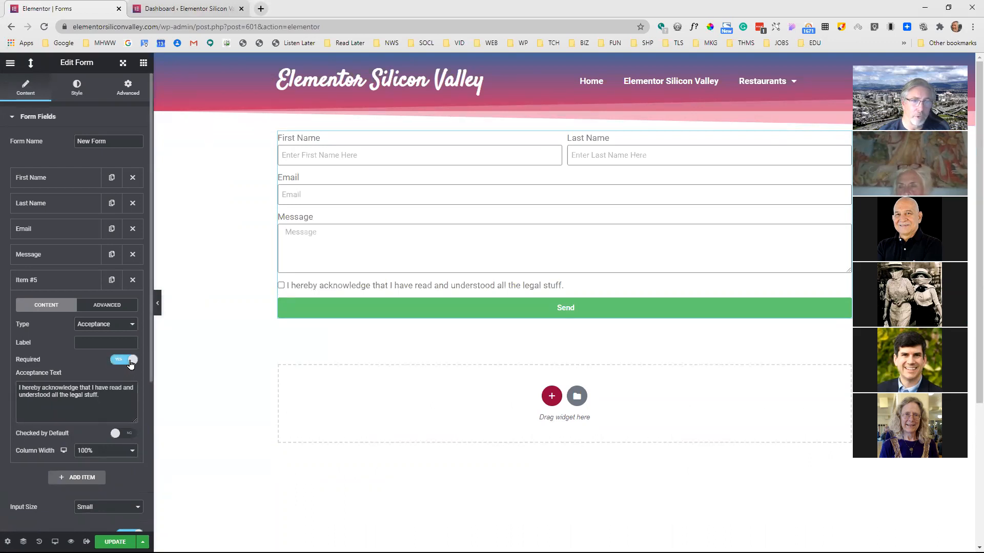
{"action": "left_click", "coordinate": [114, 362]}
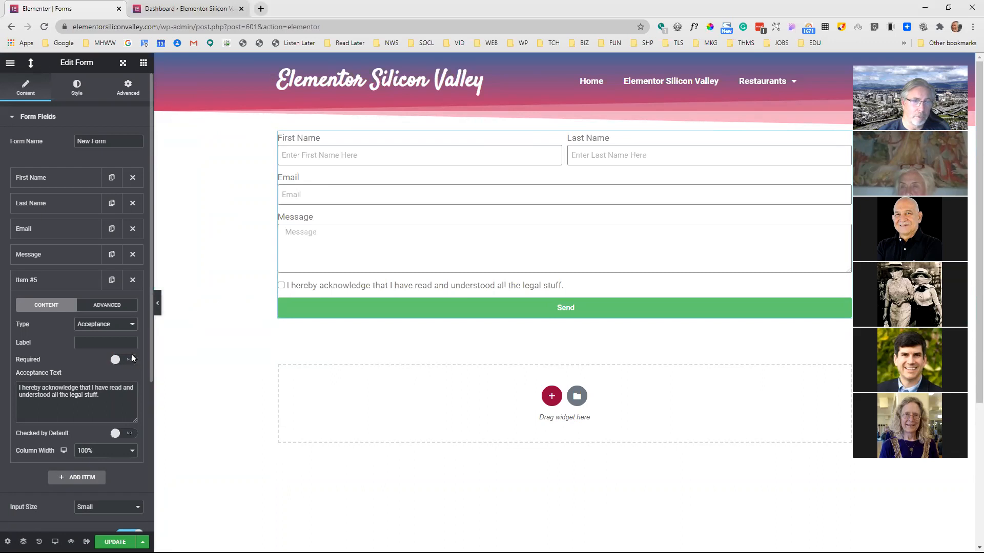
Try the Number type for the fifth field and switch it to Date
{"action": "left_click", "coordinate": [129, 324]}
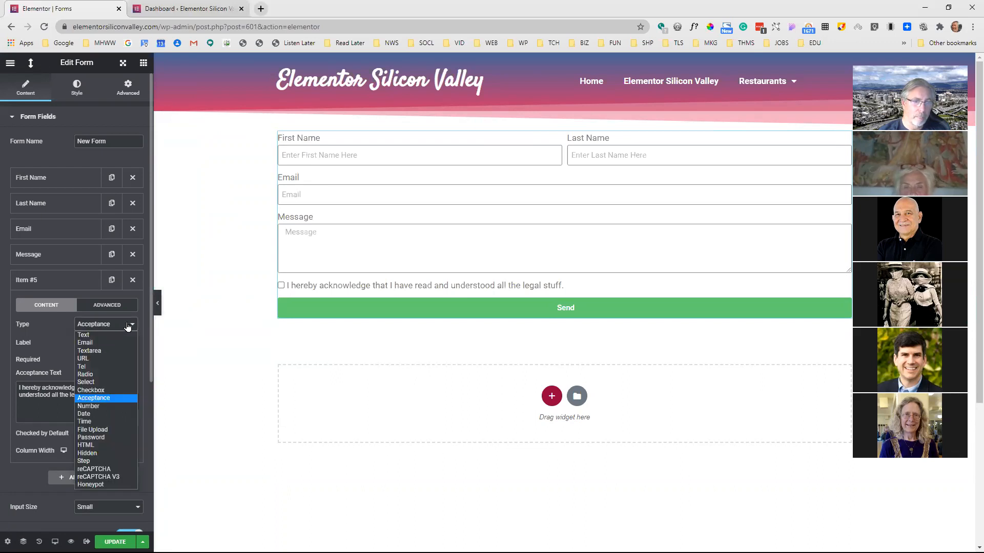
{"action": "left_click", "coordinate": [103, 406]}
{"action": "left_click", "coordinate": [106, 326]}
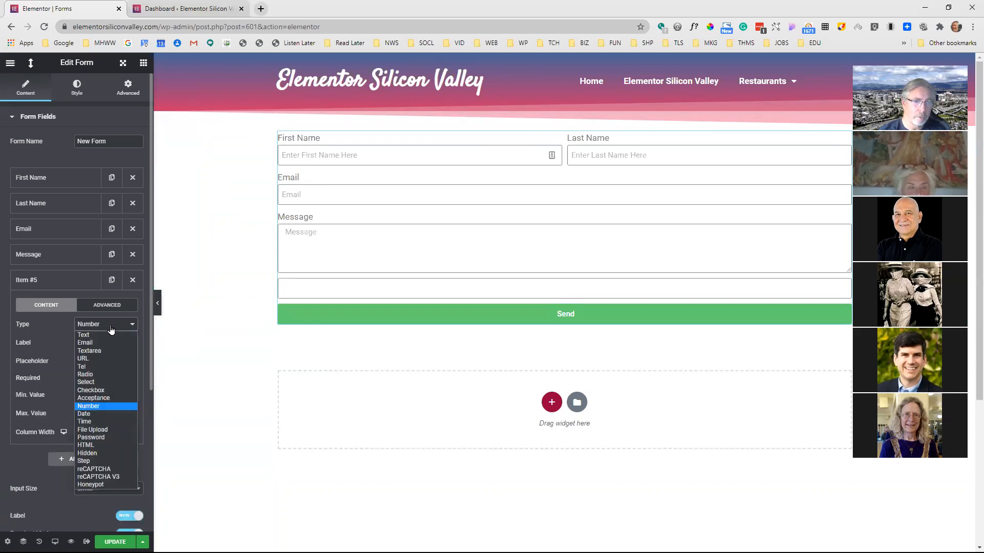
{"action": "left_click", "coordinate": [97, 416]}
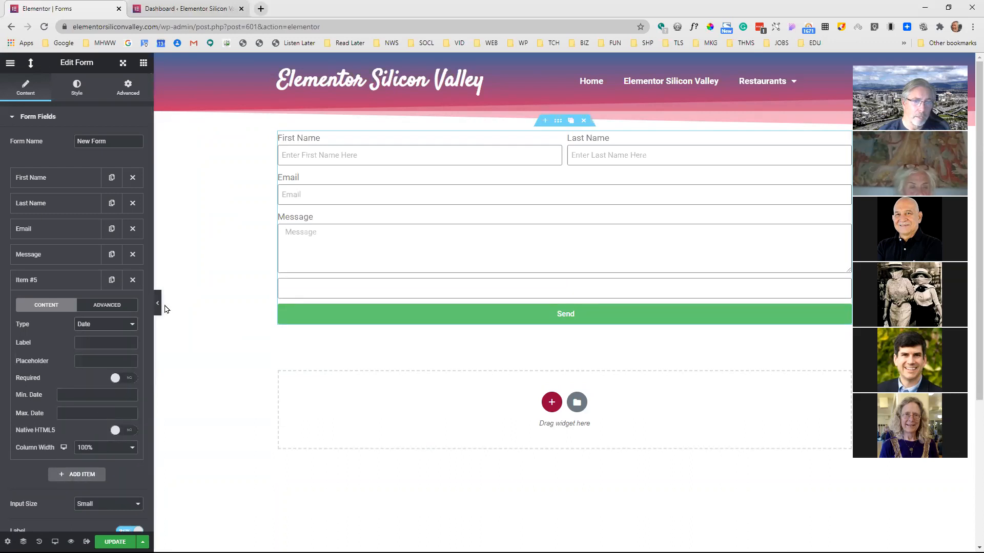
Test the date picker in the full-width preview by choosing September 18, 2020, and return to the field settings
{"action": "left_click", "coordinate": [158, 307]}
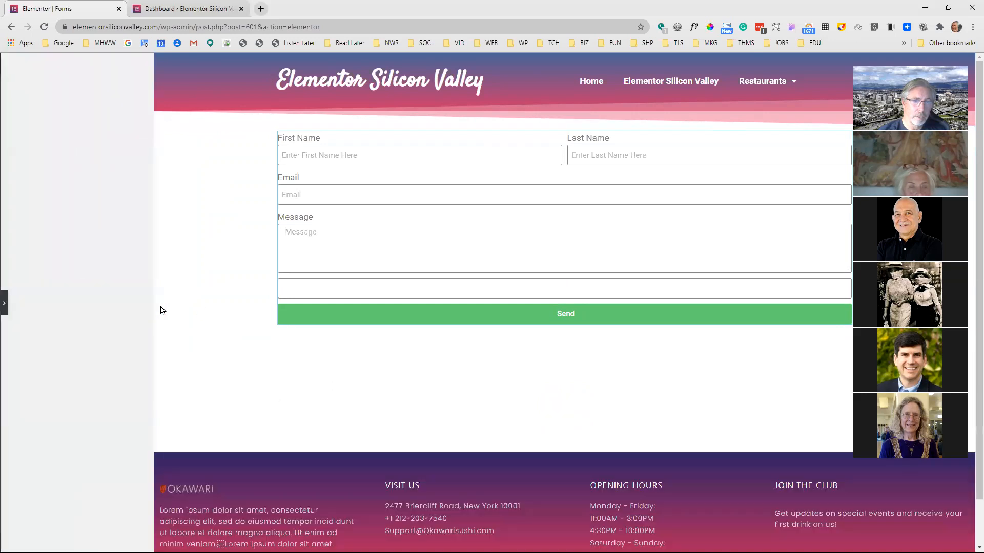
{"action": "left_click", "coordinate": [319, 288]}
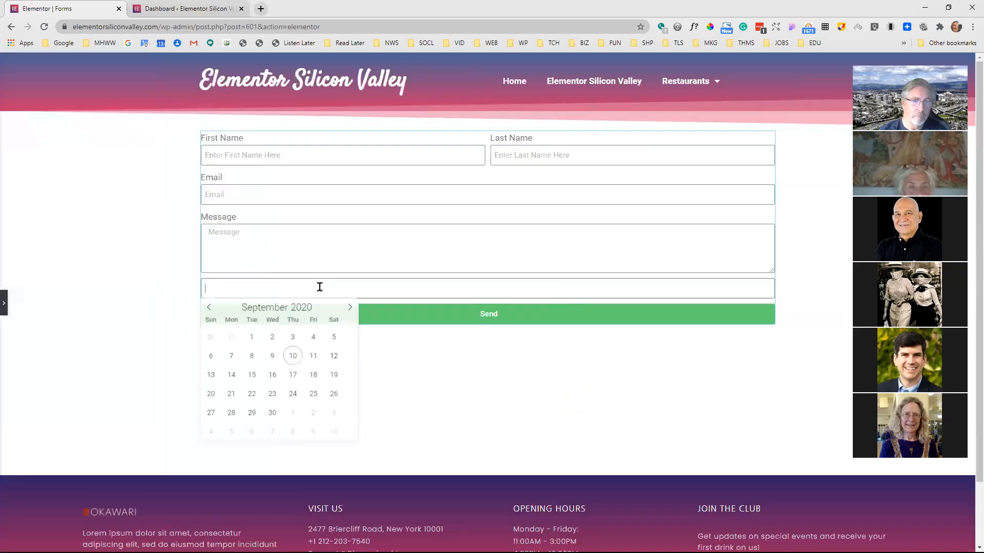
{"action": "left_click", "coordinate": [312, 377]}
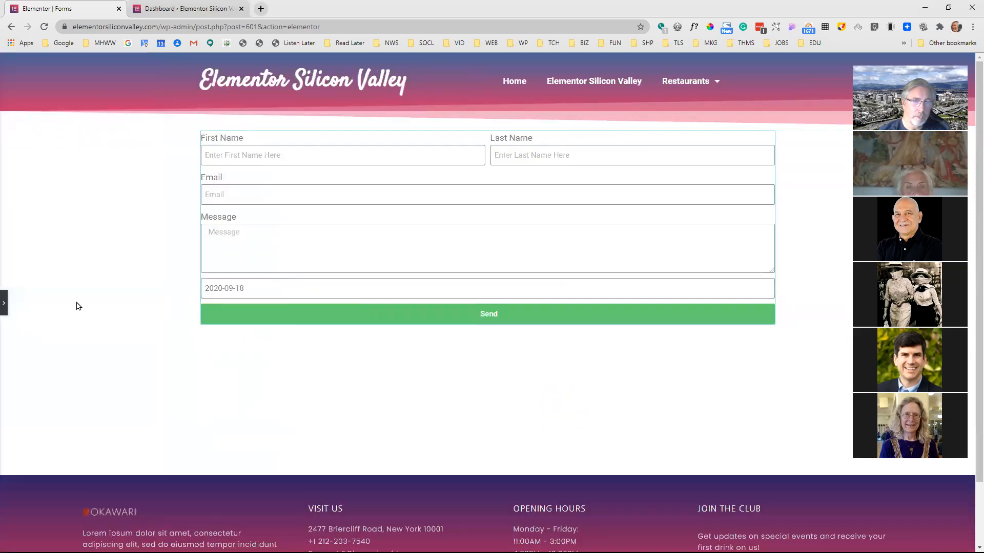
{"action": "left_click", "coordinate": [4, 303]}
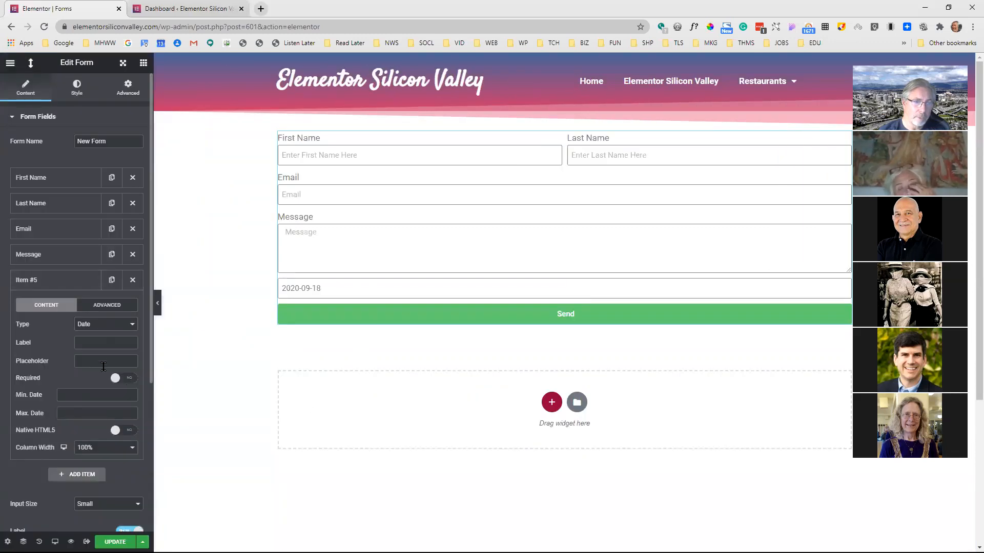
Enable Native HTML5 for the Date field and test it in the full-width preview by choosing September 11, 2020
{"action": "left_click", "coordinate": [132, 431]}
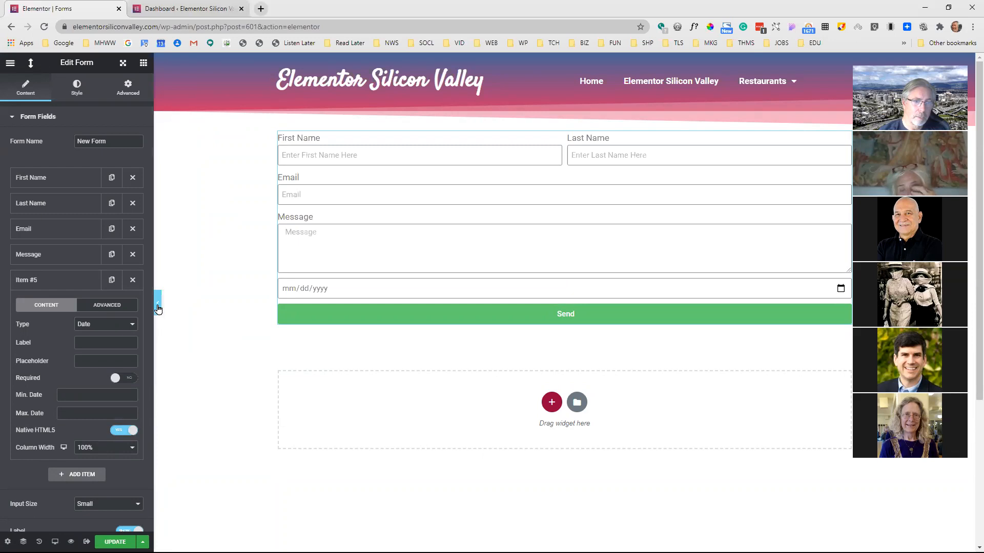
{"action": "left_click", "coordinate": [158, 308]}
{"action": "left_click", "coordinate": [266, 292]}
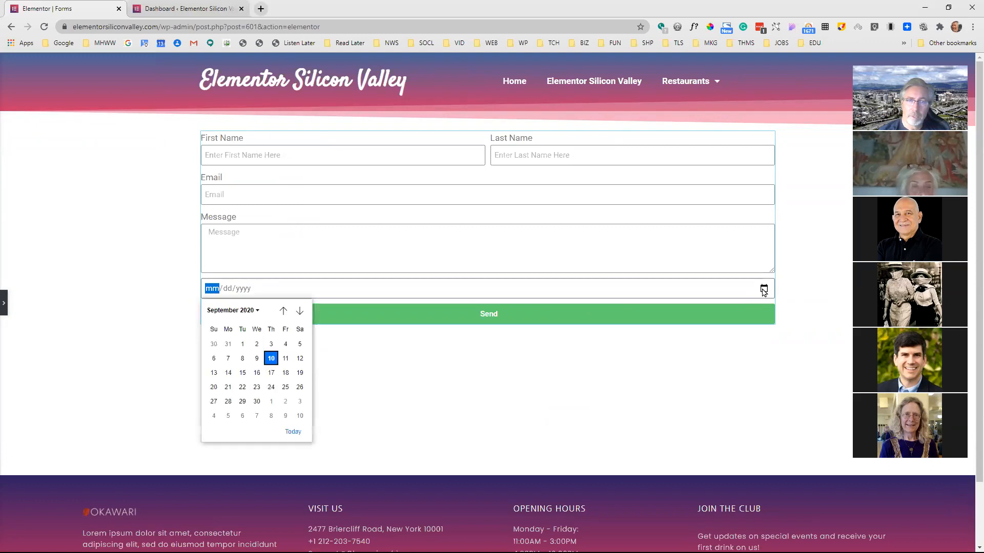
{"action": "left_click", "coordinate": [284, 359]}
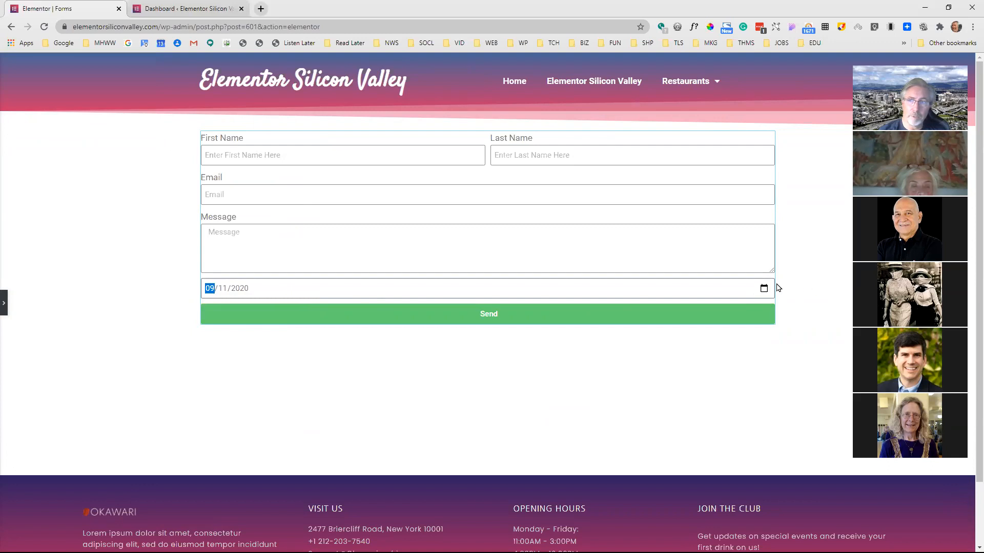
{"action": "left_click", "coordinate": [5, 306]}
Try the Time type for the fifth field and switch it to File Upload
{"action": "left_click", "coordinate": [106, 325]}
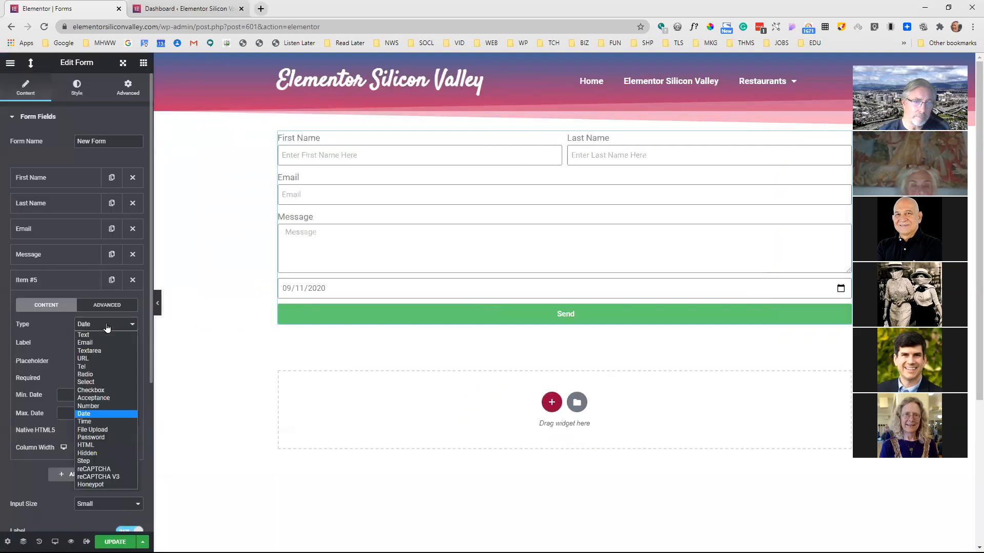
{"action": "left_click", "coordinate": [92, 424]}
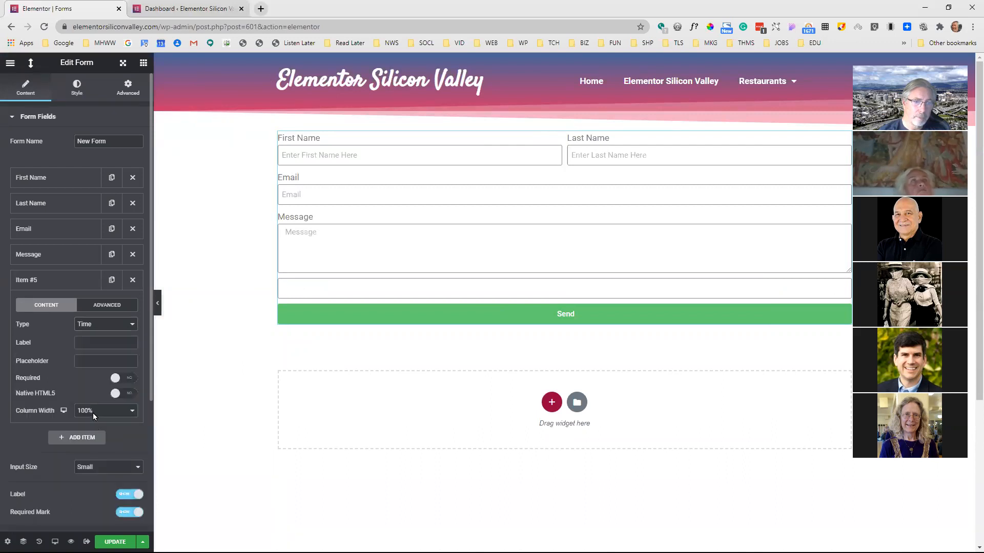
{"action": "left_click", "coordinate": [97, 326]}
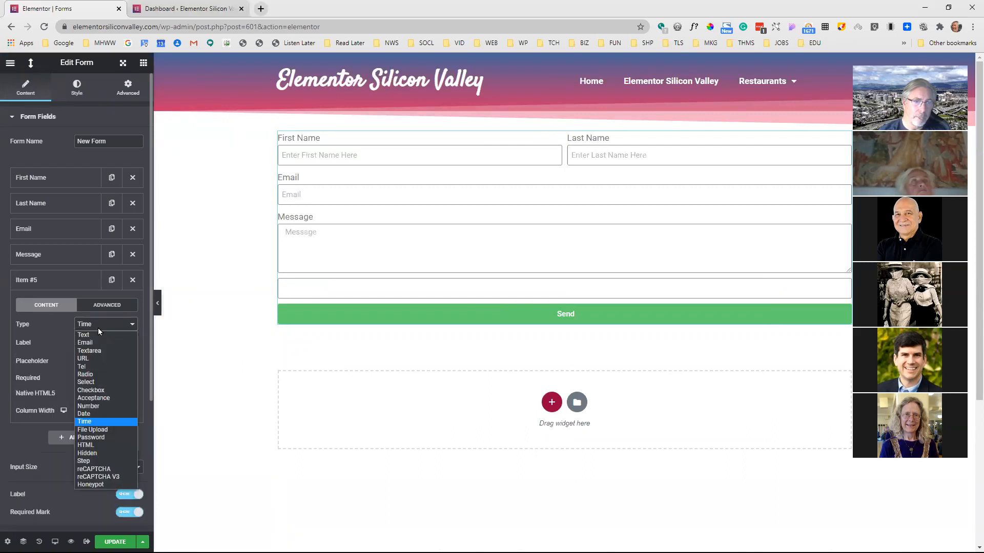
{"action": "left_click", "coordinate": [94, 430]}
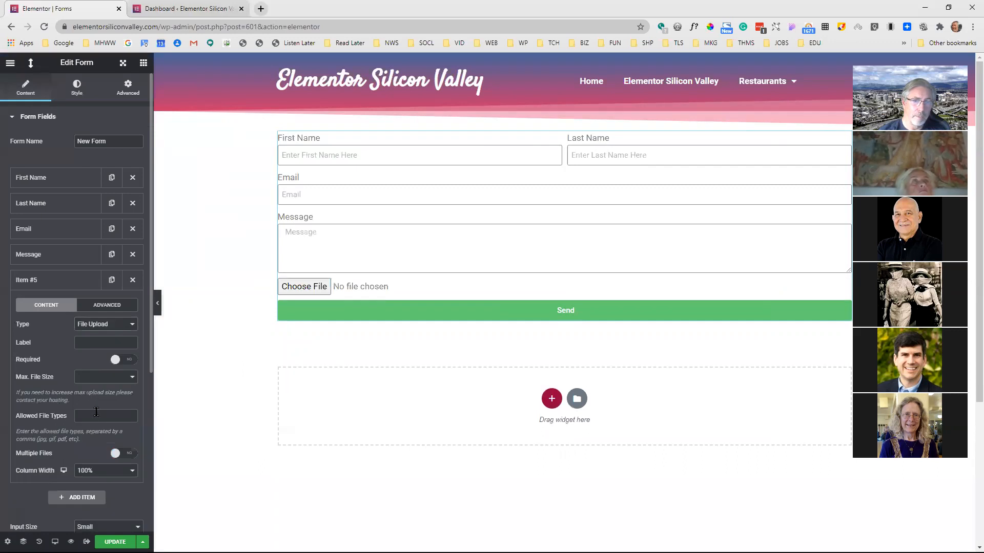
Test the file upload in the full-width preview by choosing demo-logo.png, and return to the field settings
{"action": "left_click", "coordinate": [157, 303]}
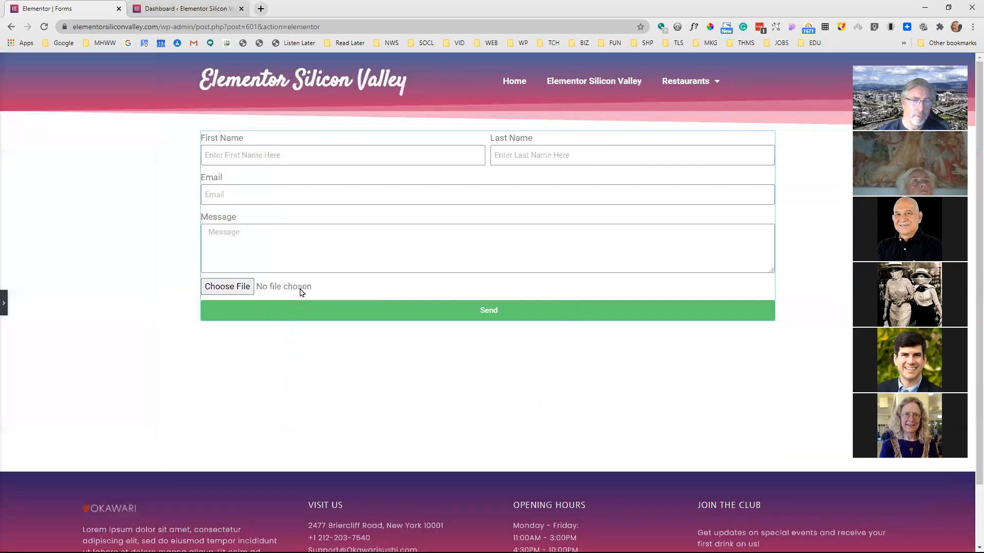
{"action": "left_click", "coordinate": [247, 289]}
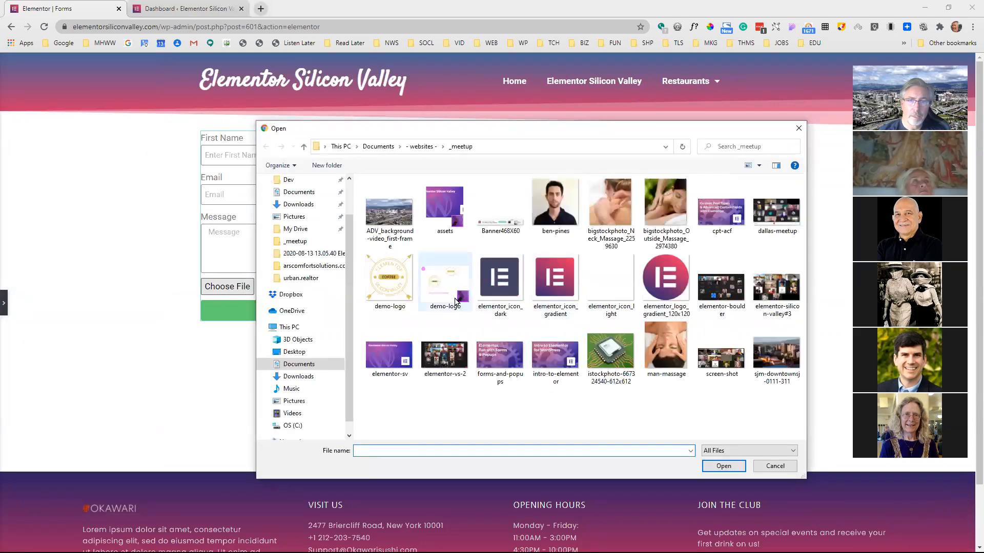
{"action": "left_click", "coordinate": [374, 282]}
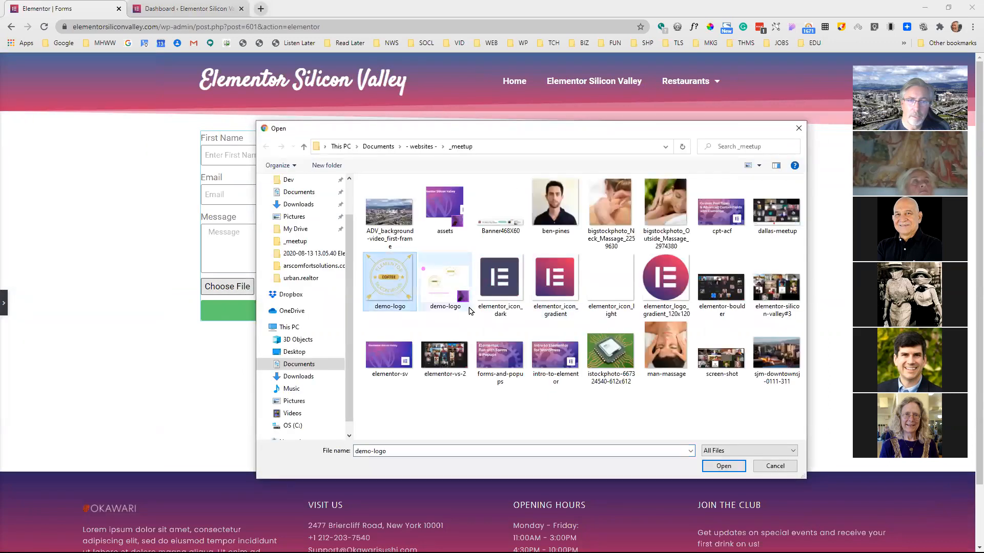
{"action": "left_click", "coordinate": [724, 466]}
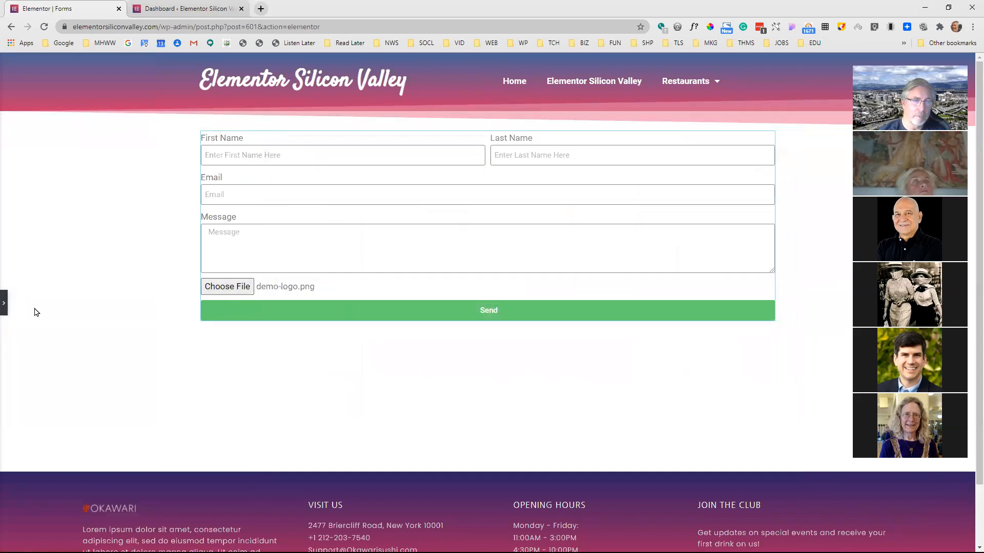
{"action": "left_click", "coordinate": [4, 304]}
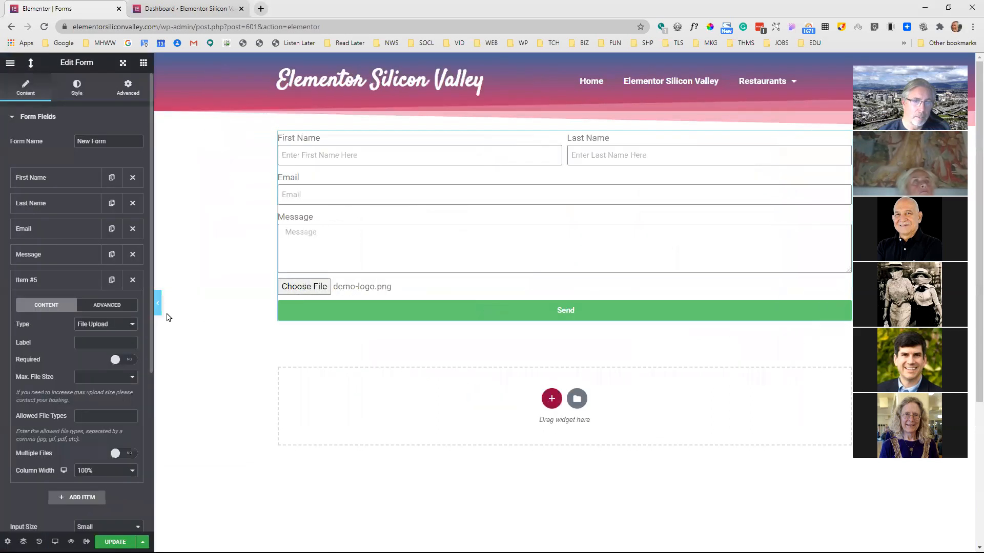
Try the Password type for the fifth field and switch it to HTML
{"action": "left_click", "coordinate": [131, 326]}
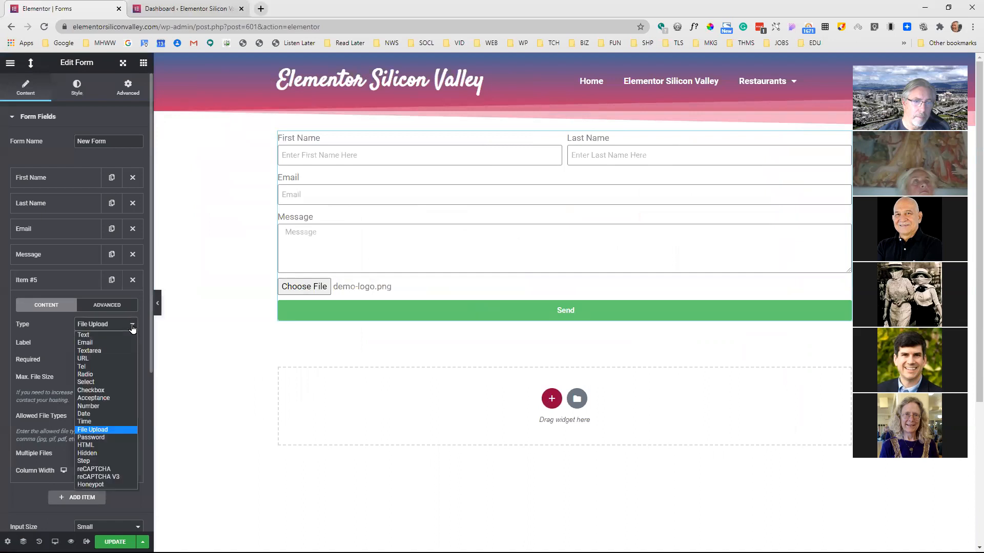
{"action": "left_click", "coordinate": [113, 440]}
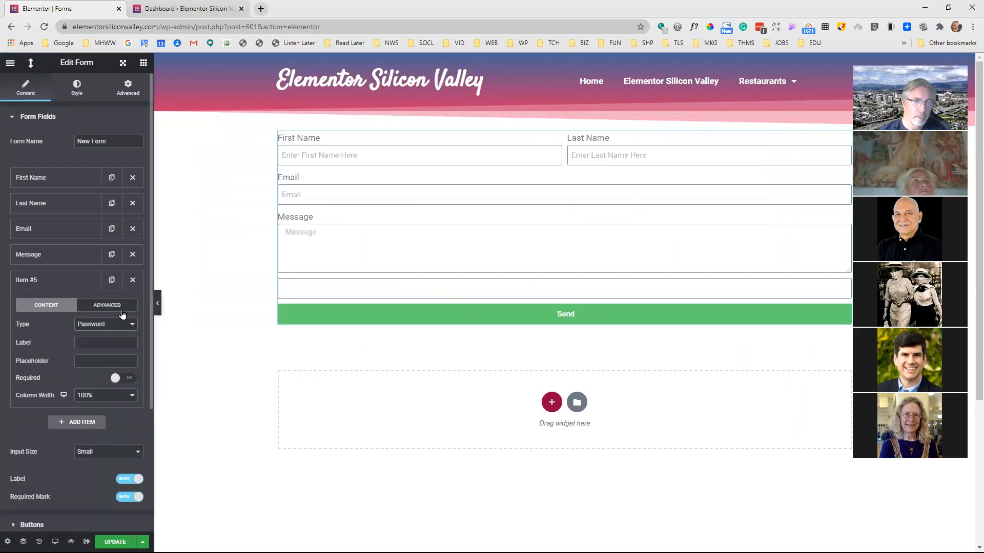
{"action": "left_click", "coordinate": [118, 326]}
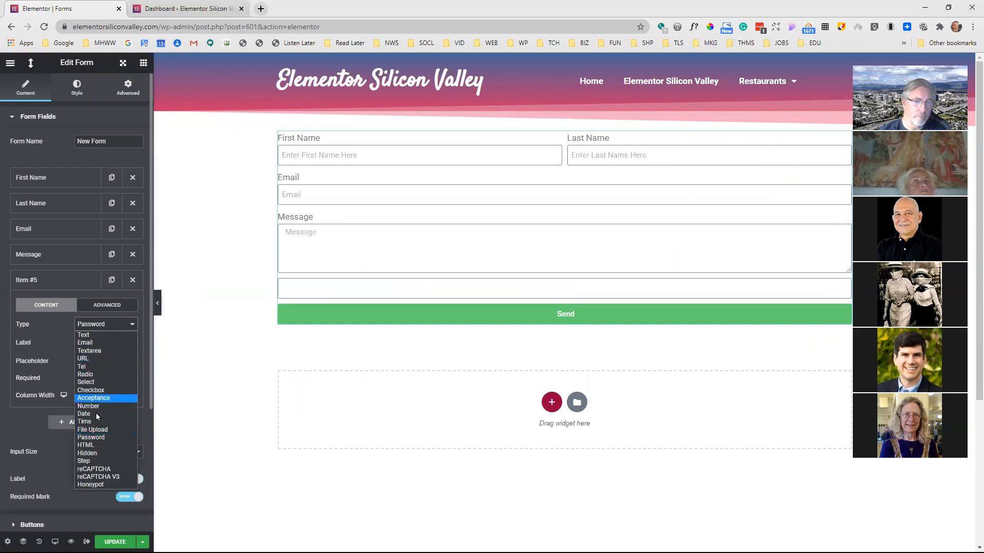
{"action": "left_click", "coordinate": [96, 445]}
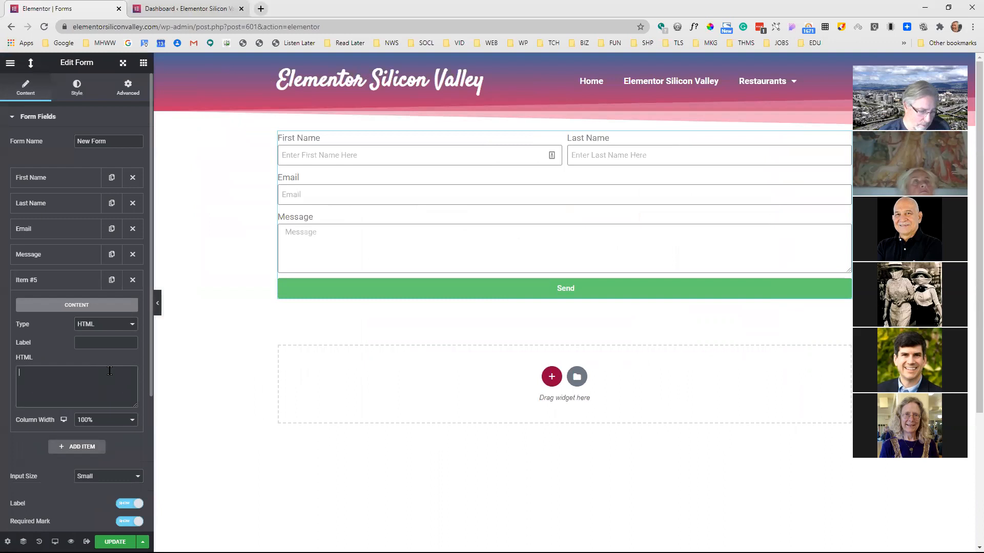
Enter <h2>Test HTML</h2> as the fifth field's HTML content and collapse the field's settings
{"action": "type", "text": "<Te"}
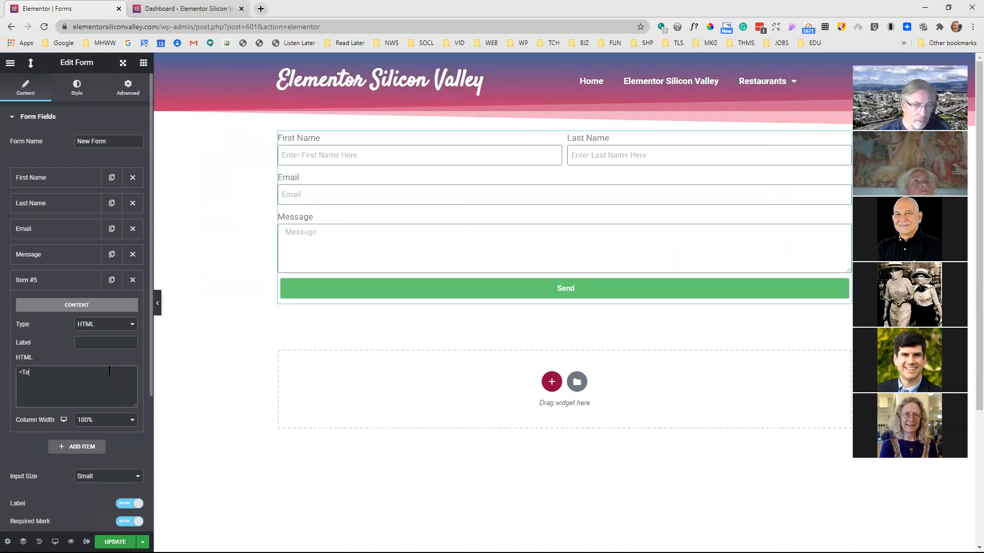
{"action": "type", "text": "h2>"}
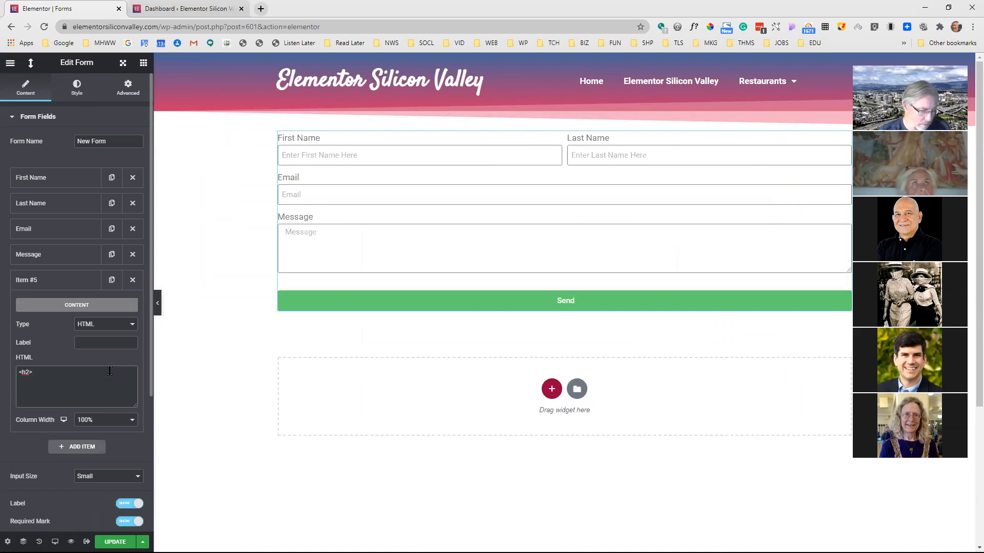
{"action": "type", "text": "Test HTML"}
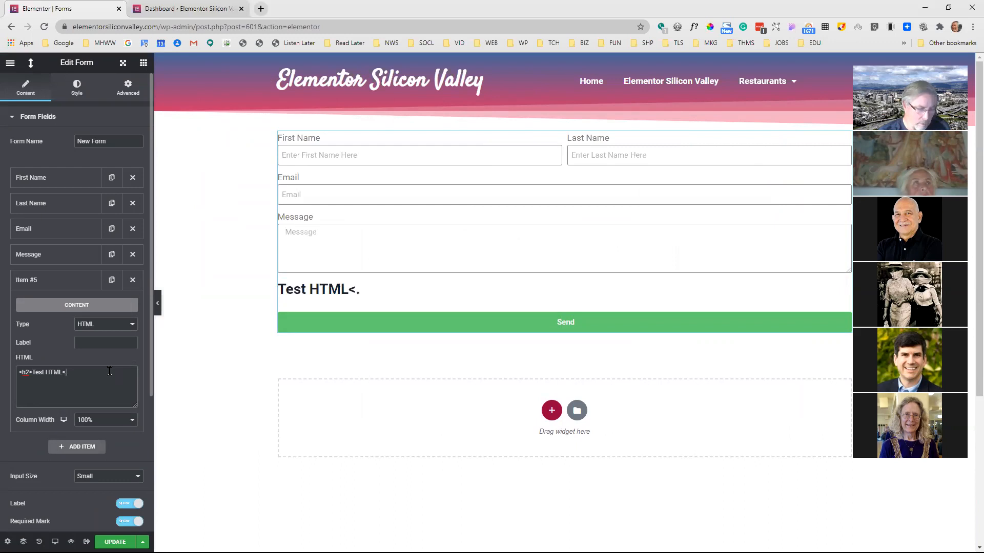
{"action": "type", "text": "</h2"}
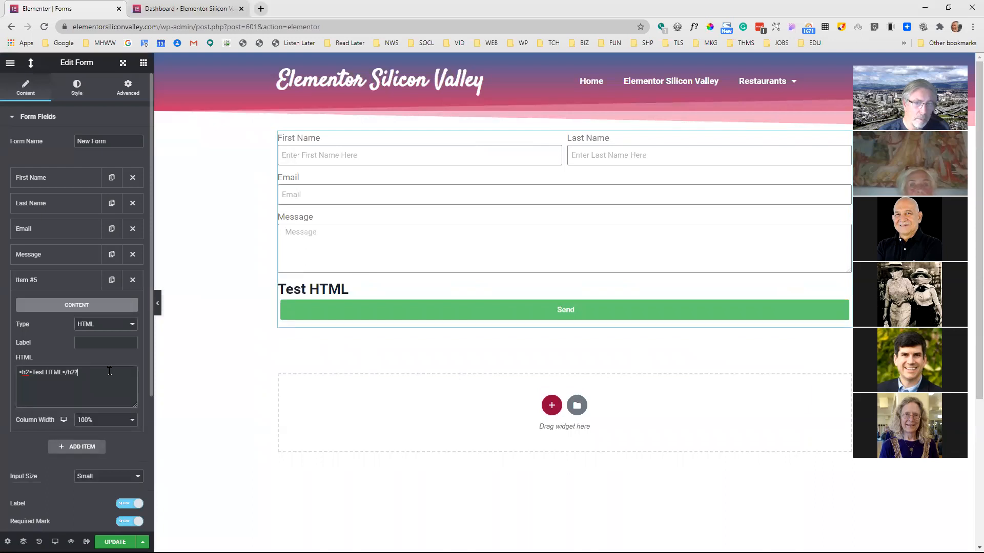
{"action": "type", "text": ">"}
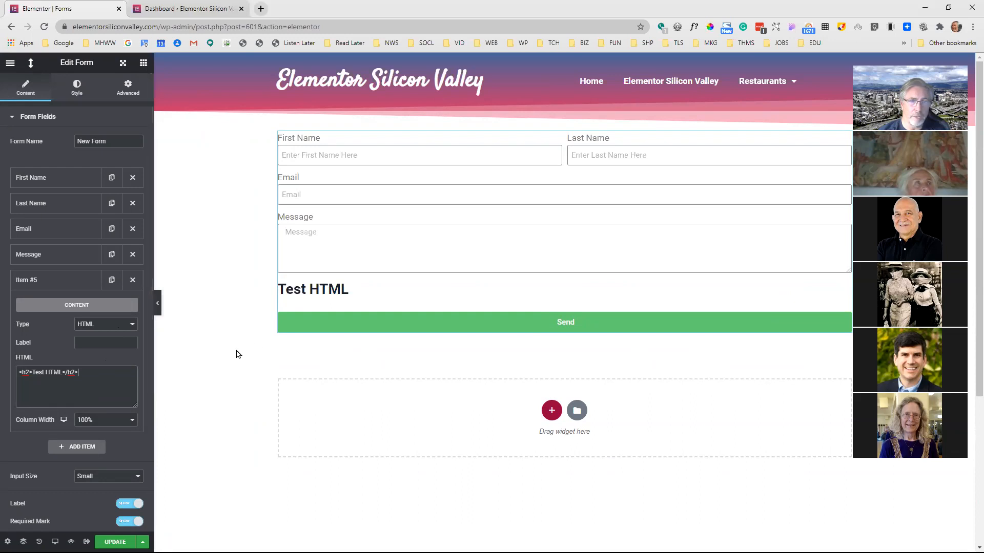
{"action": "left_click", "coordinate": [63, 279]}
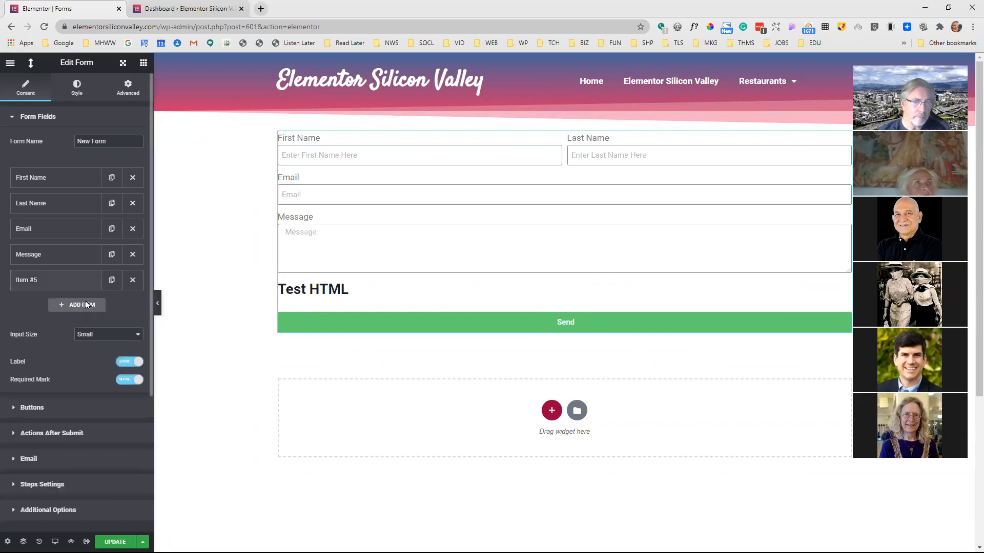
Change the fifth field's type to Step, move it between the Last Name and Email fields, and collapse its settings
{"action": "left_click", "coordinate": [61, 280]}
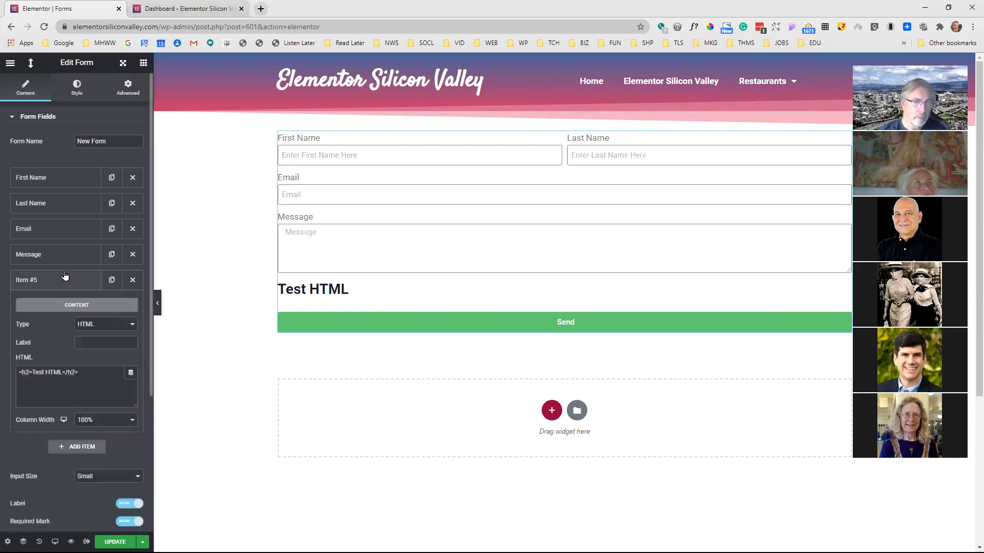
{"action": "left_click", "coordinate": [108, 325]}
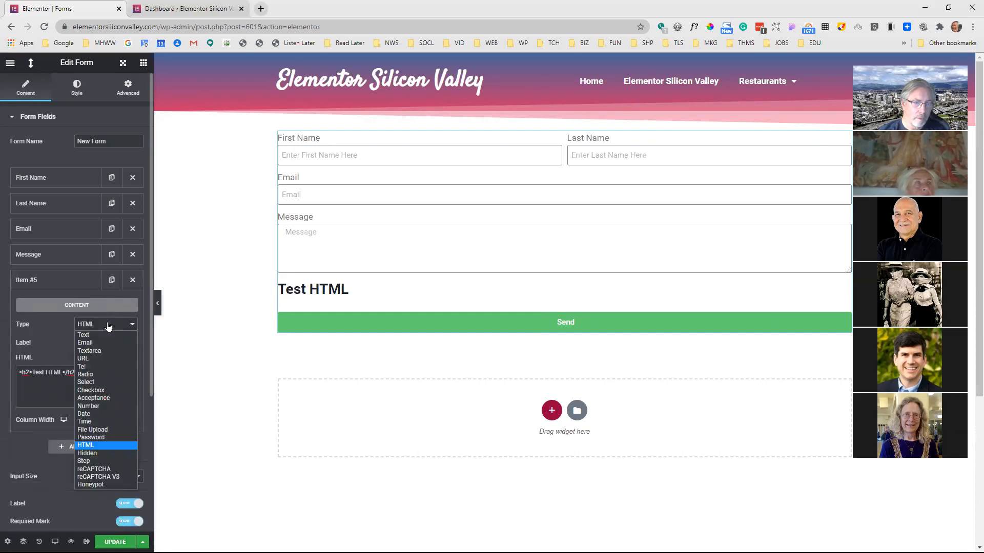
{"action": "left_click", "coordinate": [98, 462]}
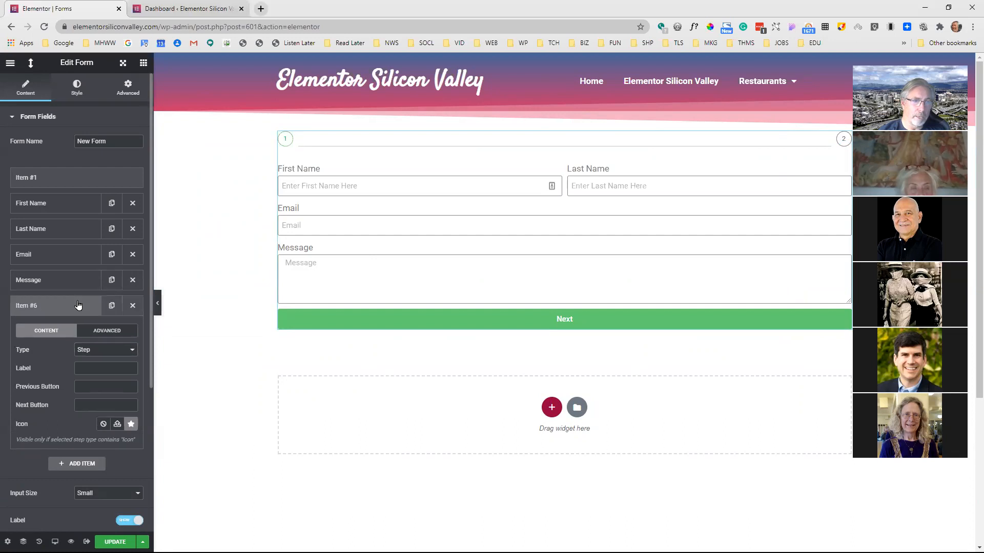
{"action": "left_click_drag", "start_coordinate": [78, 306], "coordinate": [84, 246]}
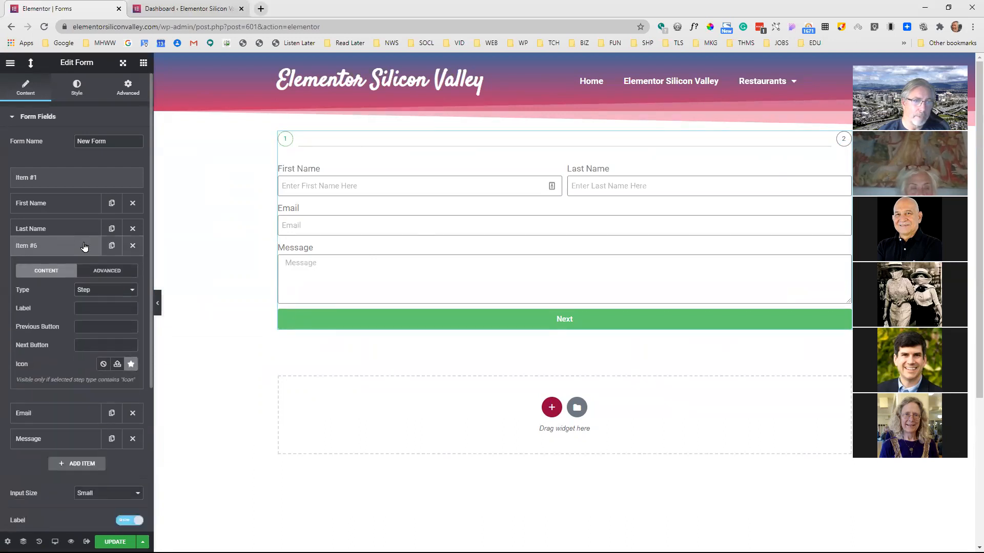
{"action": "left_click", "coordinate": [85, 248]}
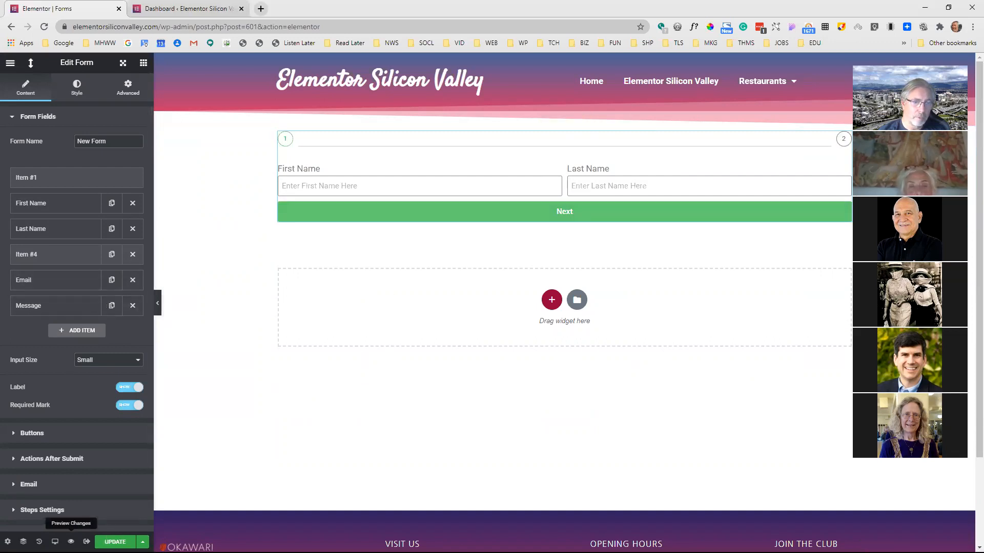
Preview the form on the live page, fill in the first and last name, and advance to the second step
{"action": "left_click", "coordinate": [71, 541]}
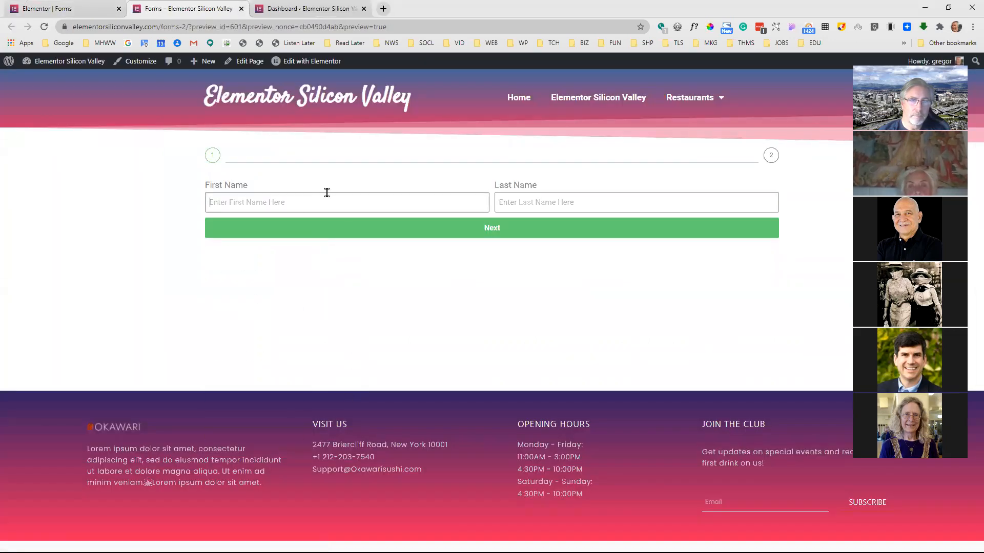
{"action": "left_click", "coordinate": [324, 199]}
{"action": "left_click", "coordinate": [272, 238]}
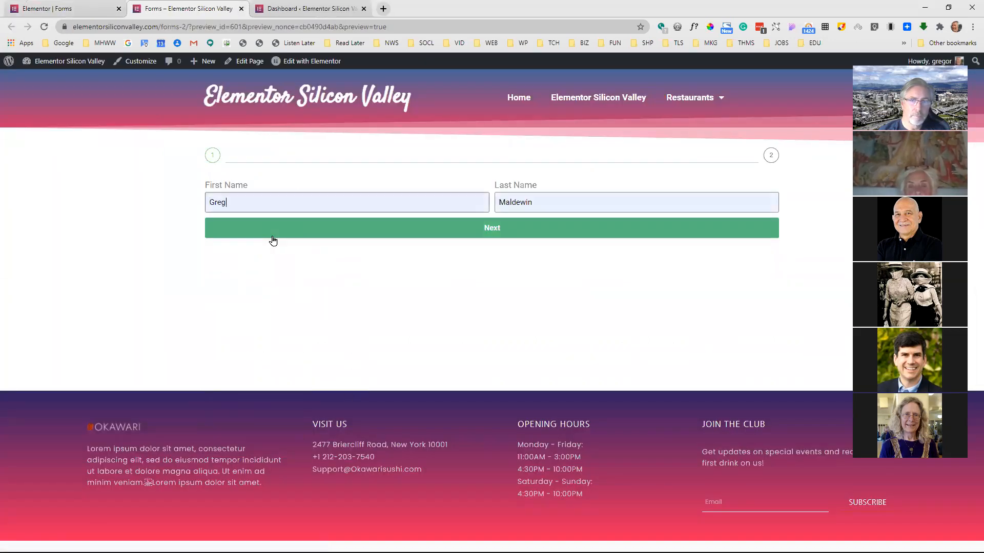
{"action": "left_click", "coordinate": [474, 232]}
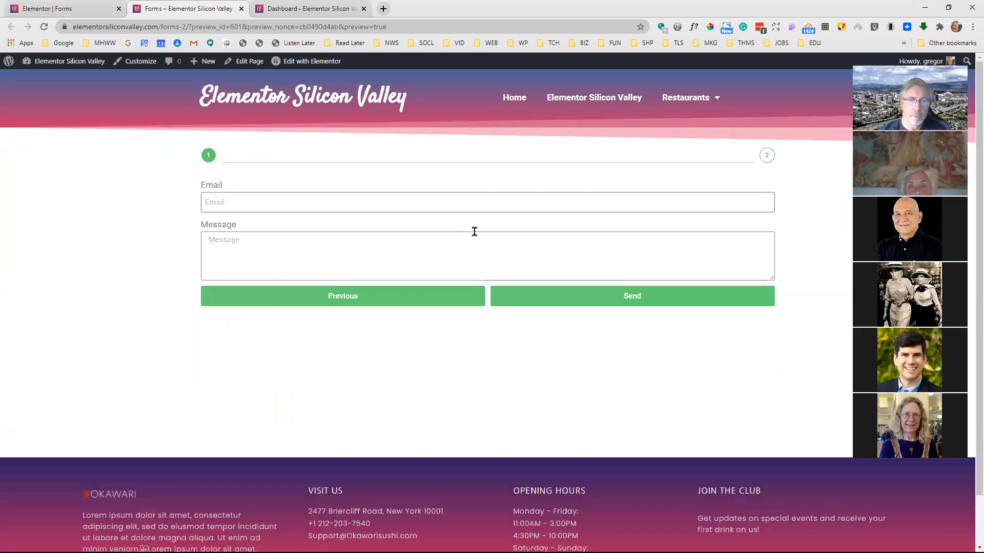
Fill in the contact's email on the second step, return to the first step, and close the preview
{"action": "left_click", "coordinate": [320, 203]}
{"action": "left_click", "coordinate": [241, 226]}
{"action": "left_click", "coordinate": [334, 259]}
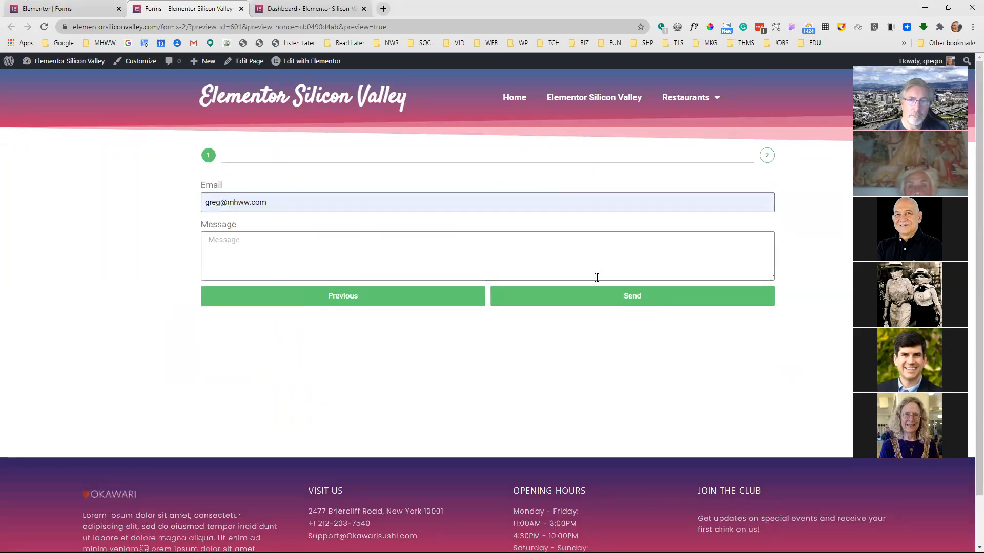
{"action": "left_click", "coordinate": [367, 297]}
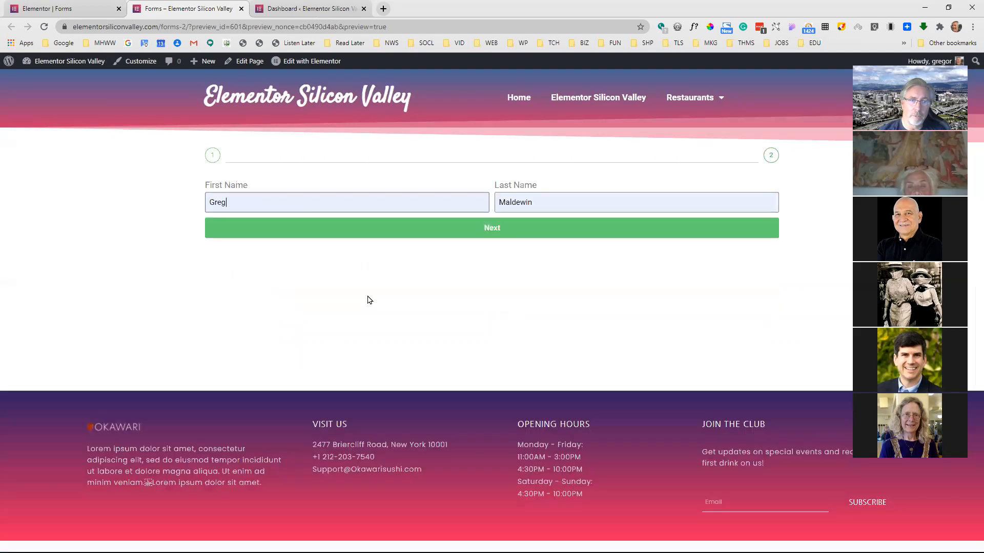
{"action": "left_click", "coordinate": [241, 8]}
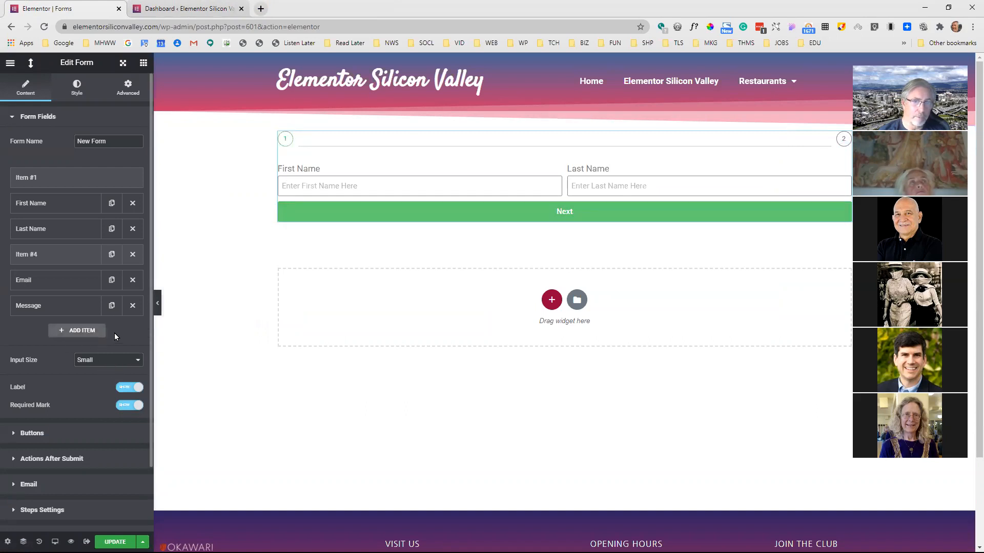
Open the settings of the Message field and the step field, and review the available field types, including reCAPTCHA and Honeypot
{"action": "left_click", "coordinate": [84, 308]}
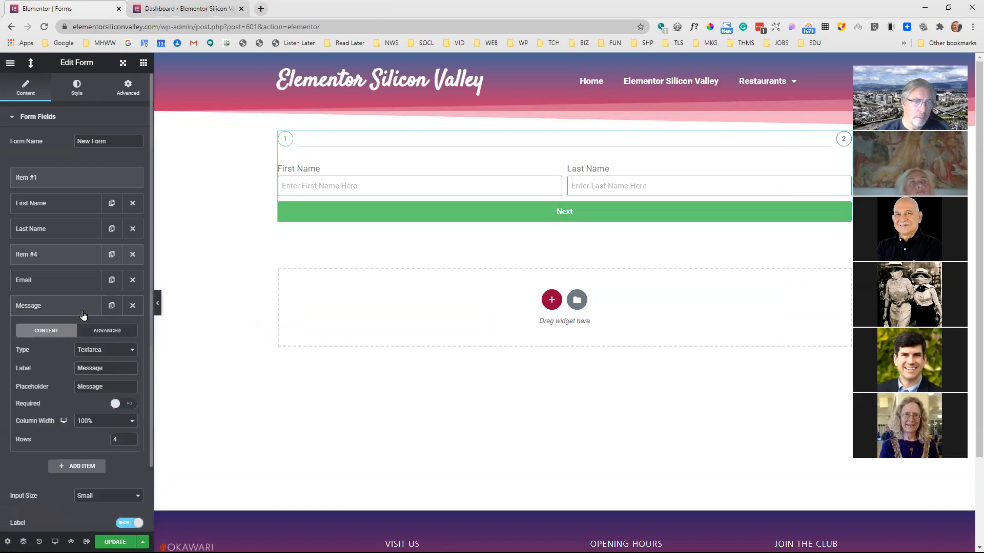
{"action": "left_click", "coordinate": [70, 261]}
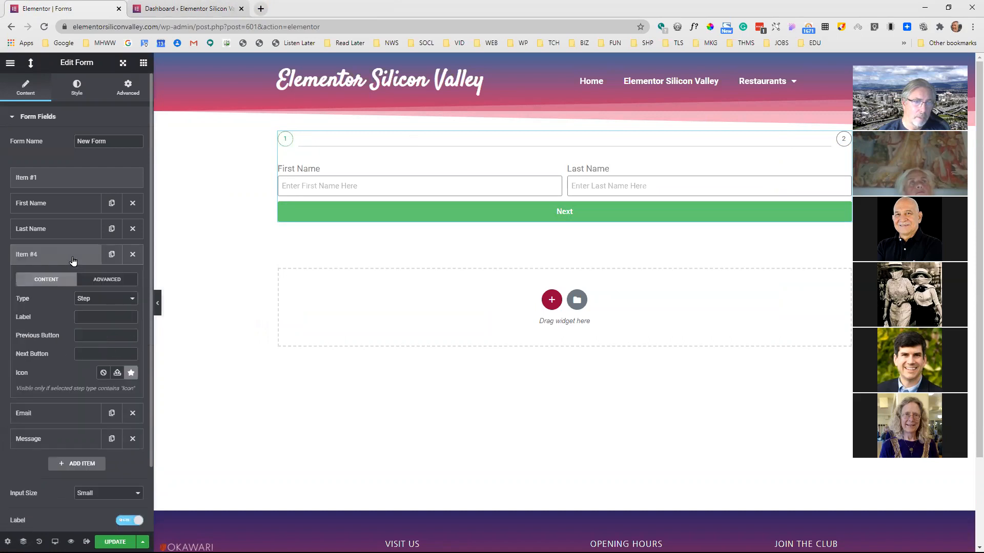
{"action": "left_click", "coordinate": [93, 300]}
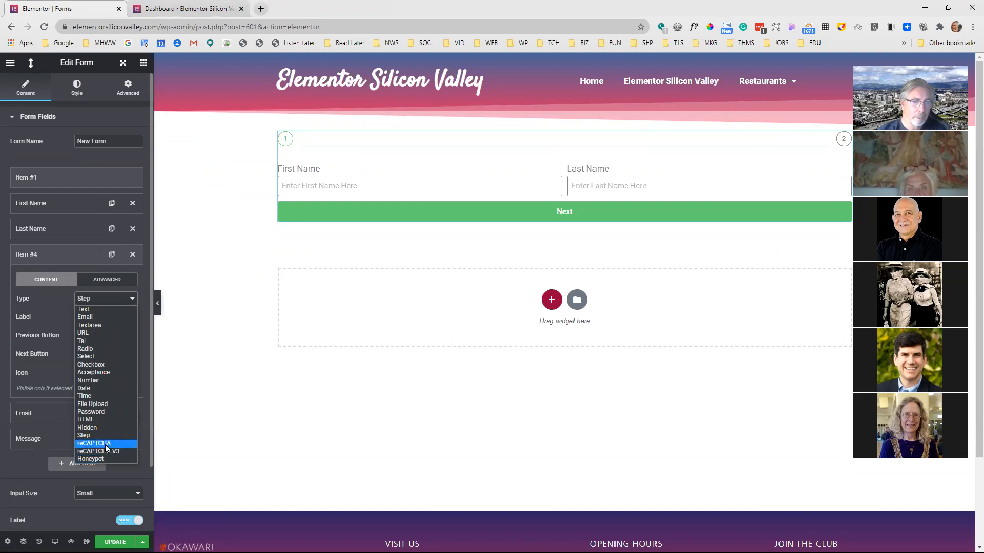
{"action": "left_click", "coordinate": [10, 62]}
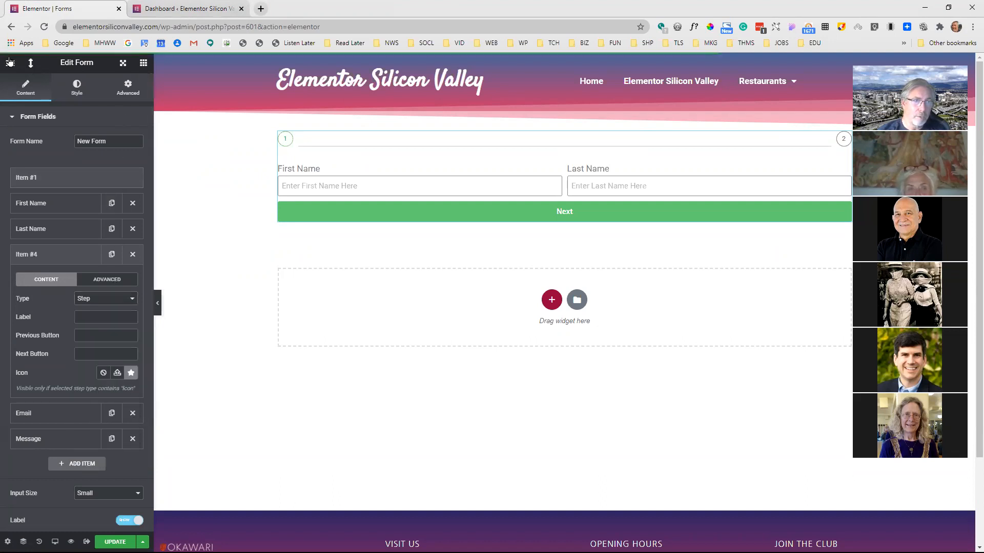
Open the WordPress dashboard in a separate browser tab and show the Integrations section of the Elementor settings
{"action": "left_click", "coordinate": [10, 62]}
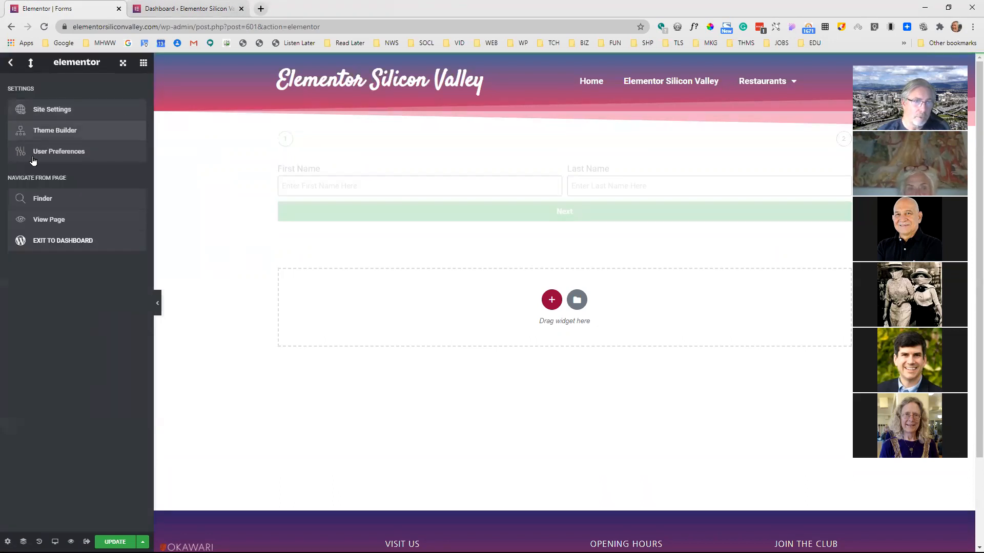
{"action": "middle_click", "coordinate": [66, 240]}
{"action": "left_click", "coordinate": [191, 7]}
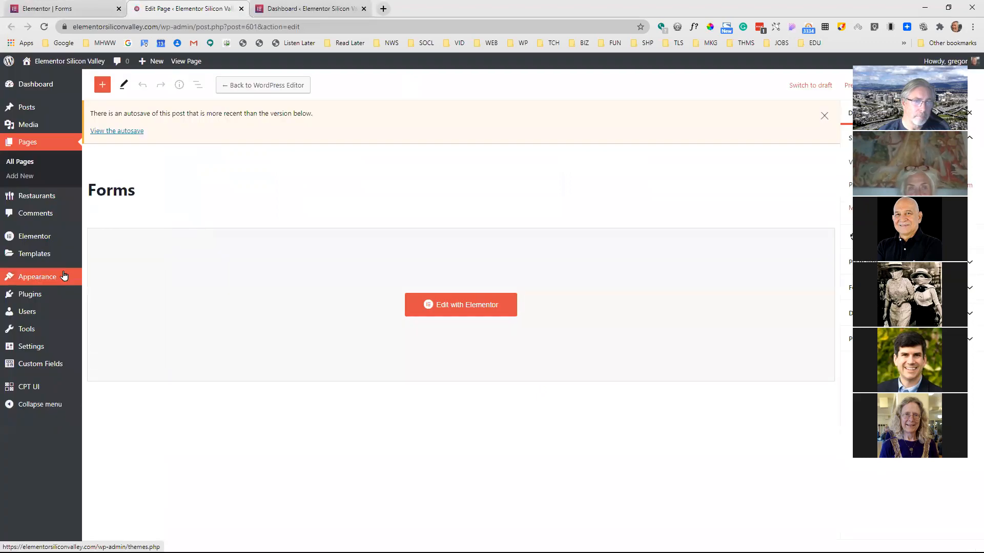
{"action": "mouse_move", "coordinate": [54, 238]}
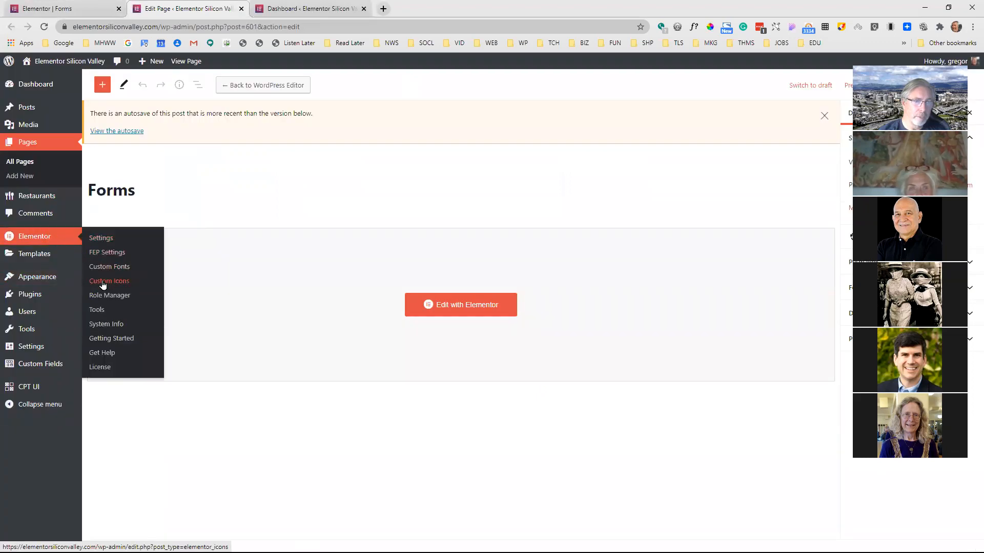
{"action": "left_click", "coordinate": [102, 240]}
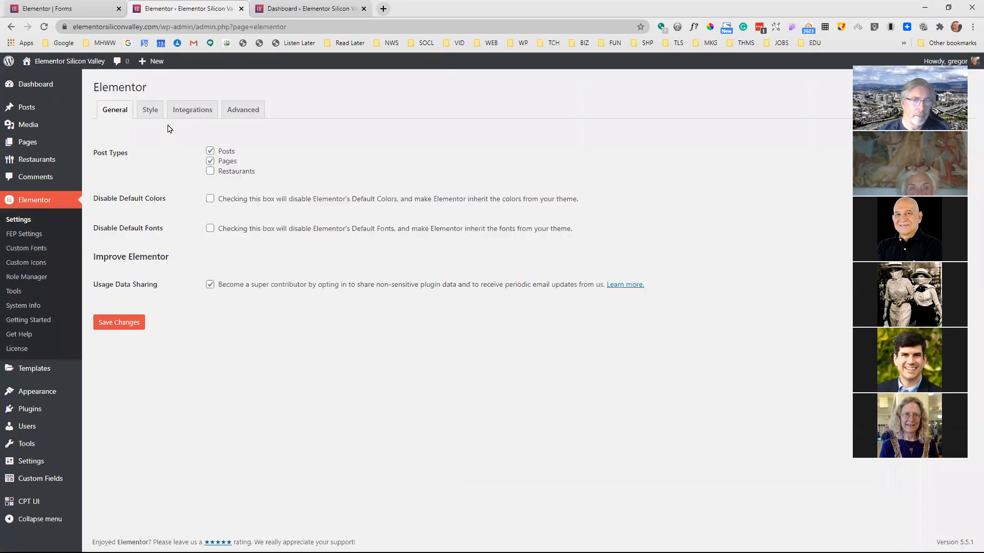
{"action": "left_click", "coordinate": [193, 112]}
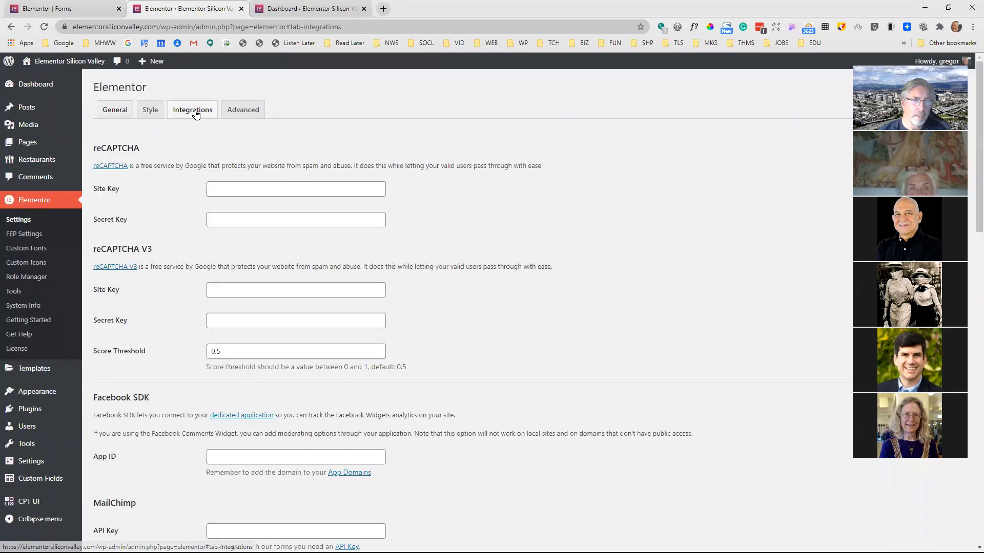
Inspect the reCAPTCHA key fields without entering a key, then return to the form editor and select the form
{"action": "left_click", "coordinate": [233, 189]}
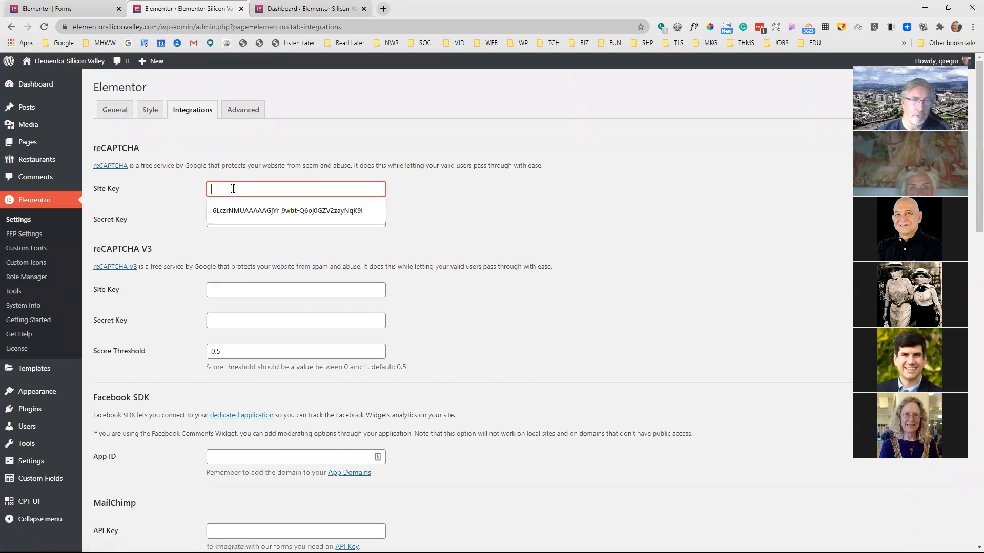
{"action": "left_click", "coordinate": [248, 216]}
{"action": "left_click", "coordinate": [179, 209]}
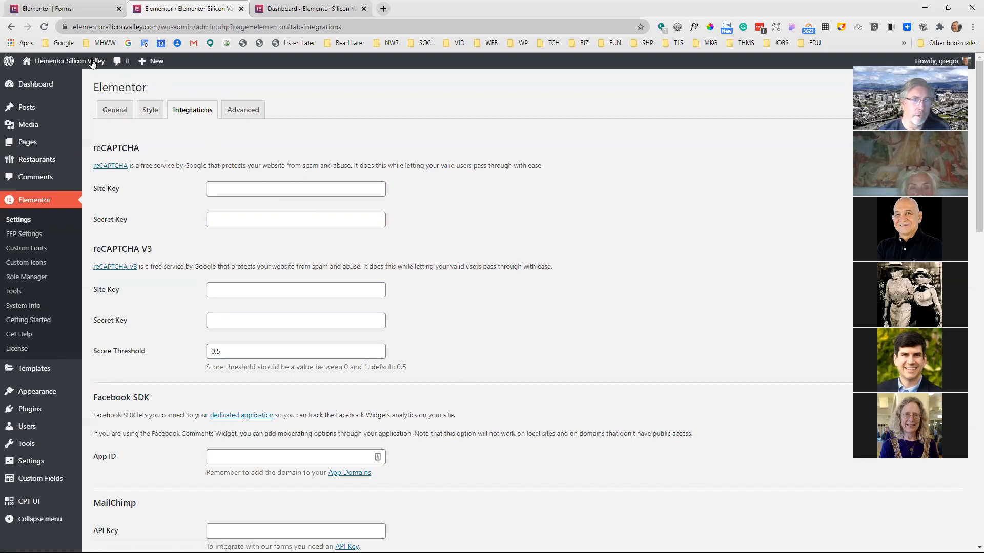
{"action": "left_click", "coordinate": [106, 14]}
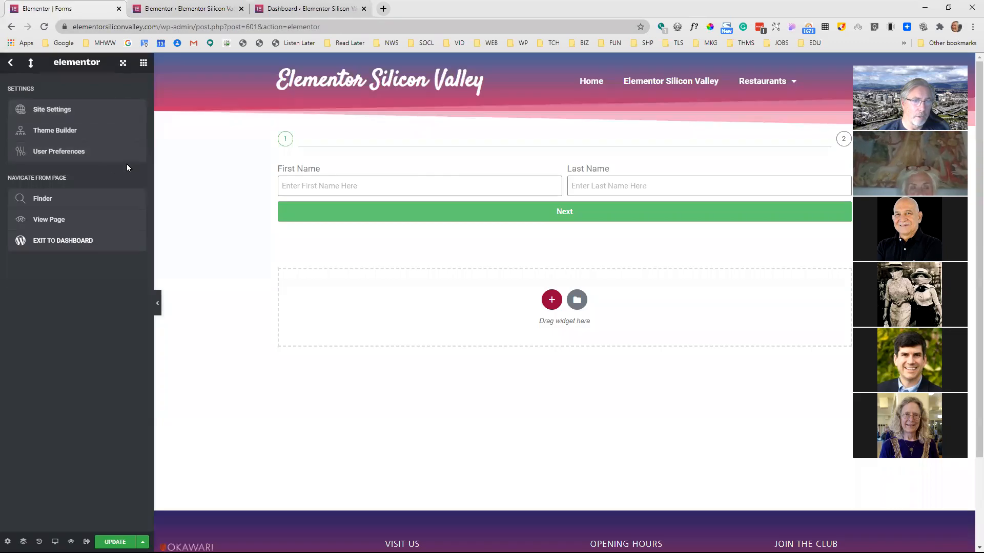
{"action": "left_click", "coordinate": [305, 178]}
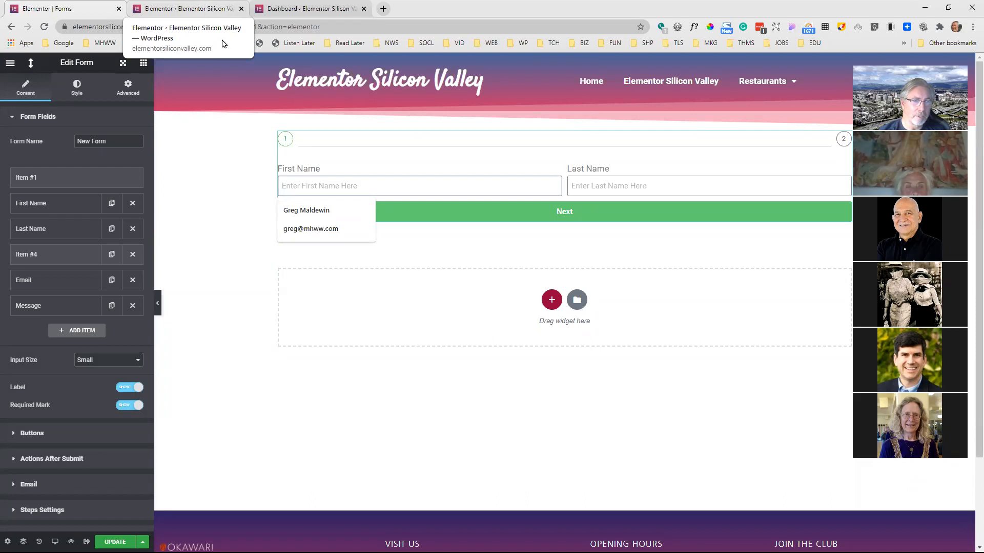
Go back to the Elementor integration settings and examine all the services listed, from reCAPTCHA to Font Awesome Pro
{"action": "left_click", "coordinate": [186, 14]}
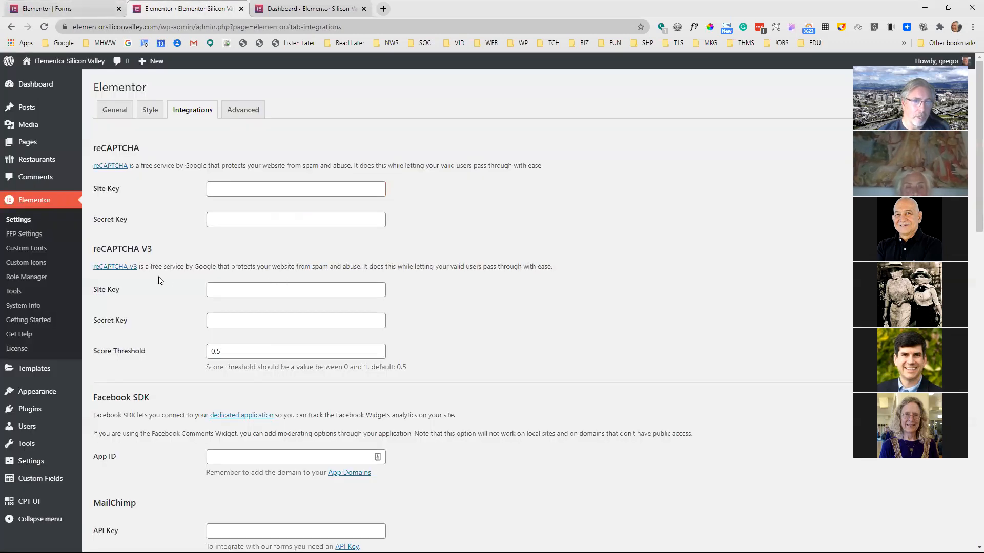
{"action": "scroll", "coordinate": [162, 289], "scroll_direction": "down", "scroll_amount": 2}
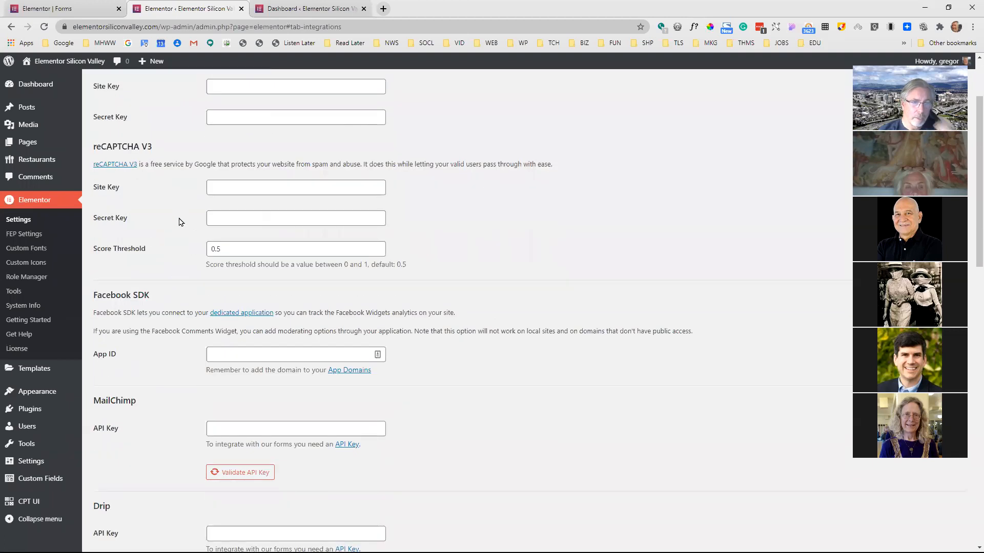
{"action": "scroll", "coordinate": [184, 242], "scroll_direction": "down", "scroll_amount": 2}
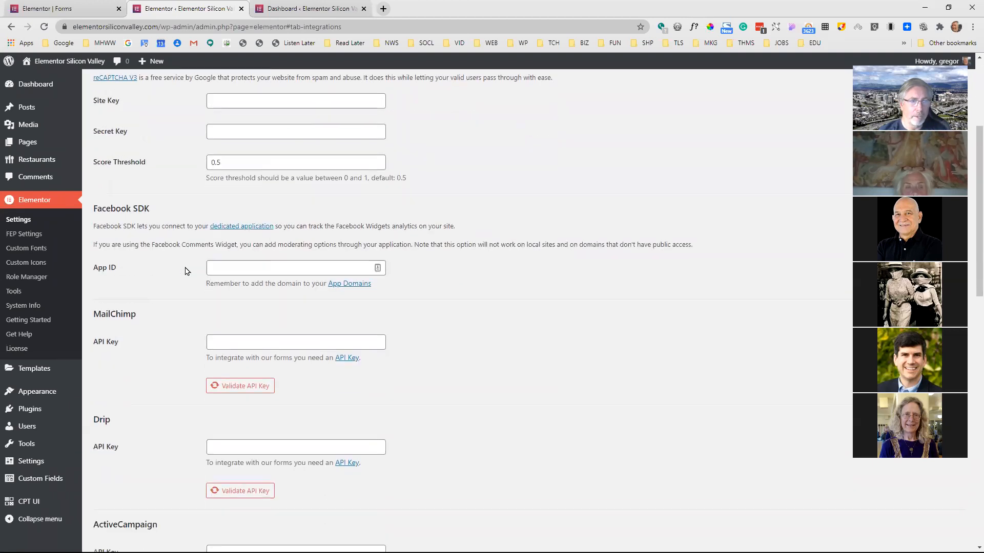
{"action": "scroll", "coordinate": [152, 242], "scroll_direction": "down", "scroll_amount": 4}
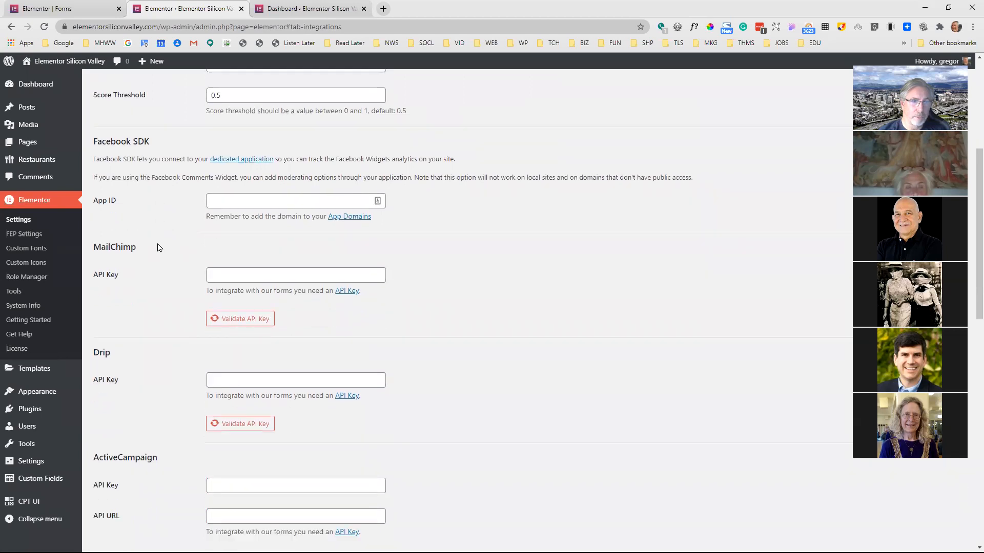
{"action": "scroll", "coordinate": [159, 259], "scroll_direction": "down", "scroll_amount": 5}
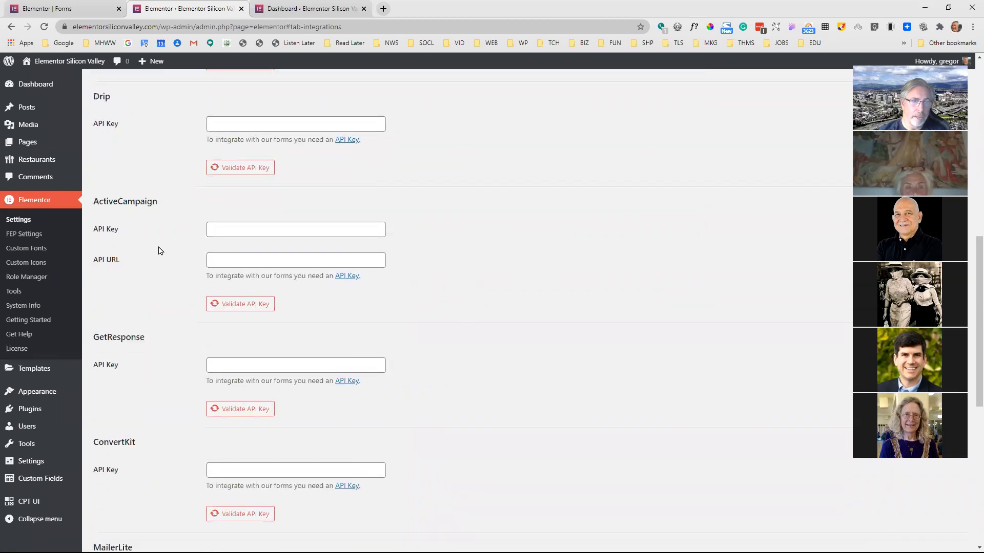
{"action": "scroll", "coordinate": [156, 220], "scroll_direction": "down", "scroll_amount": 1}
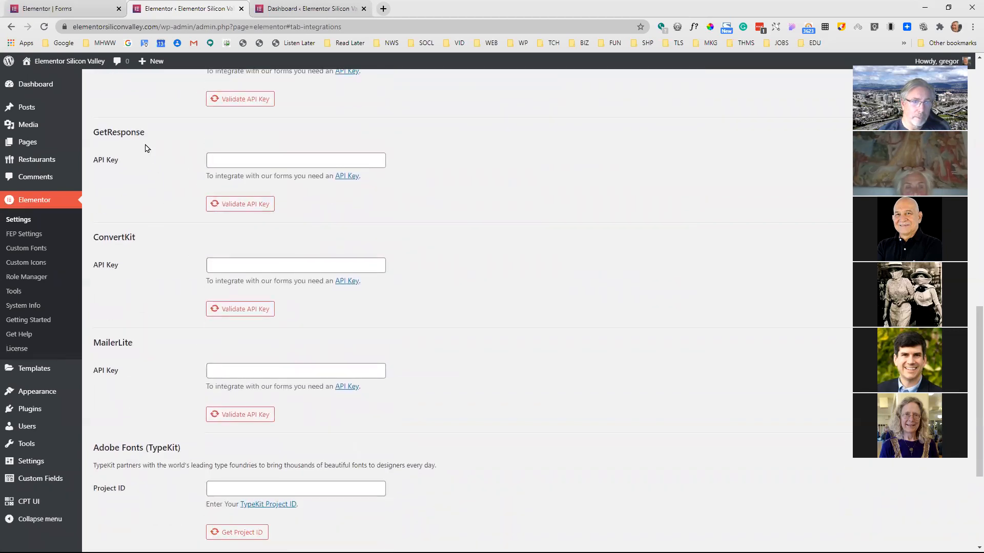
{"action": "scroll", "coordinate": [164, 200], "scroll_direction": "down", "scroll_amount": 4}
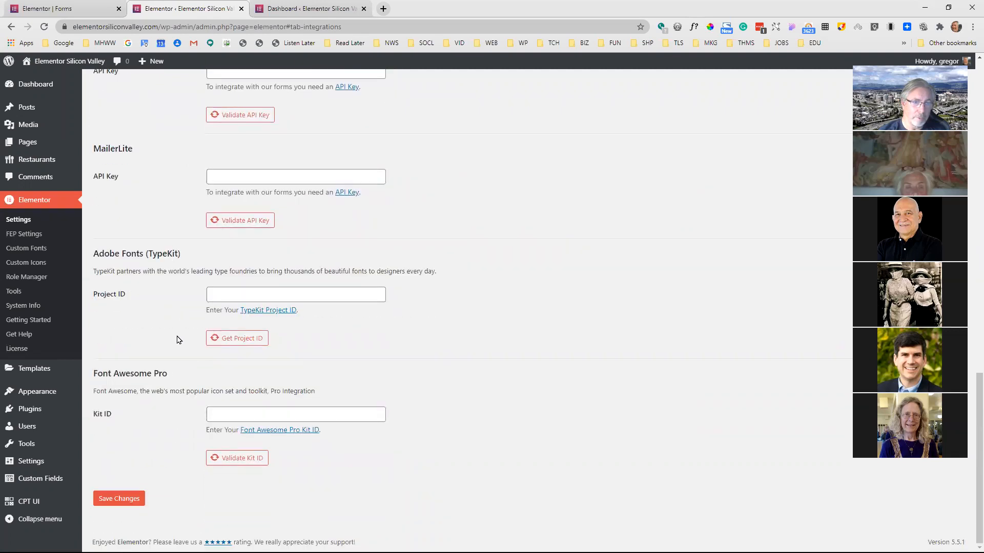
{"action": "scroll", "coordinate": [178, 340], "scroll_direction": "up", "scroll_amount": 16}
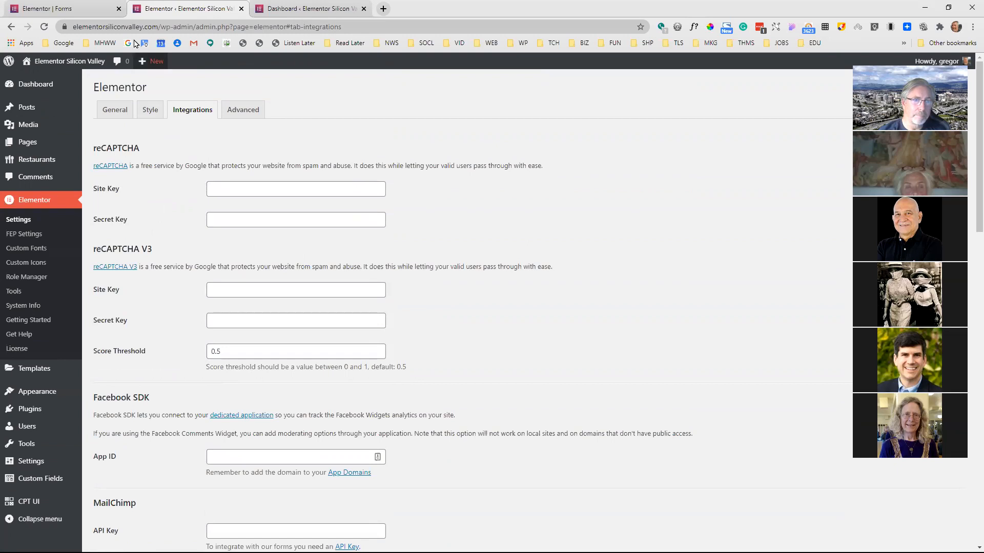
Return to the form editor and expand the settings of the step field between Last Name and Email
{"action": "left_click", "coordinate": [96, 11]}
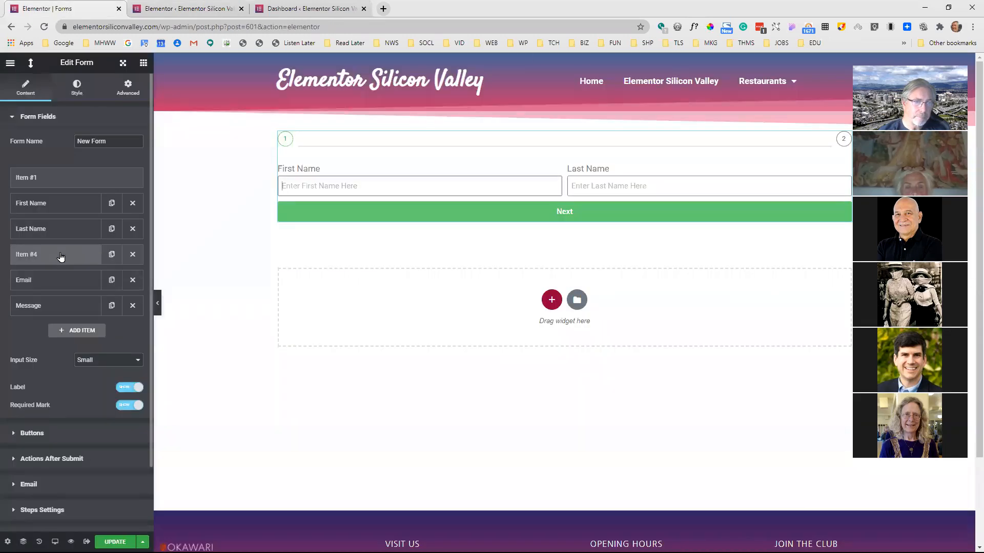
{"action": "left_click", "coordinate": [60, 256]}
{"action": "left_click", "coordinate": [67, 259]}
{"action": "left_click", "coordinate": [67, 259]}
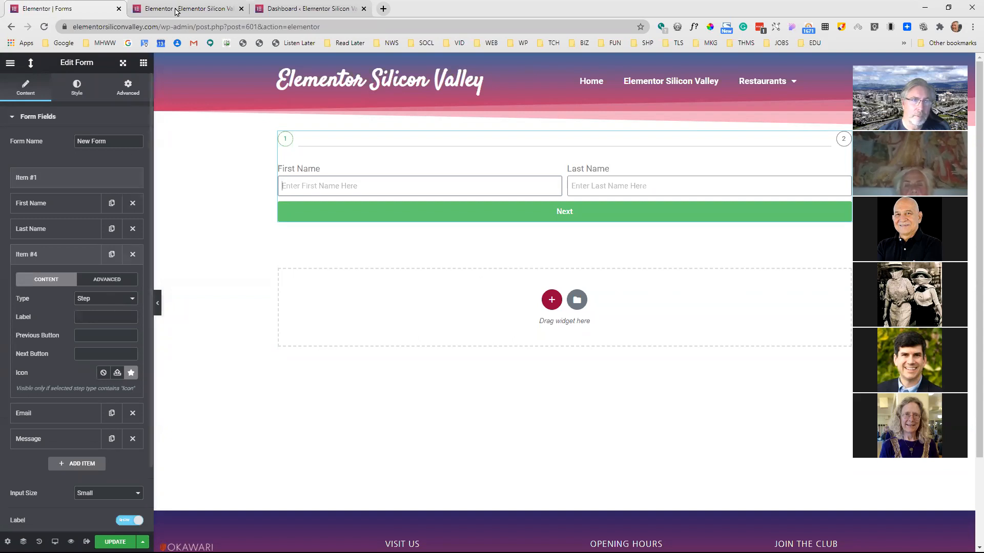
Look over the reCAPTCHA V3, Facebook SDK, MailChimp and Drip sections in the Elementor integration settings and return to the form editor
{"action": "left_click", "coordinate": [183, 8]}
{"action": "scroll", "coordinate": [269, 296], "scroll_direction": "down", "scroll_amount": 3}
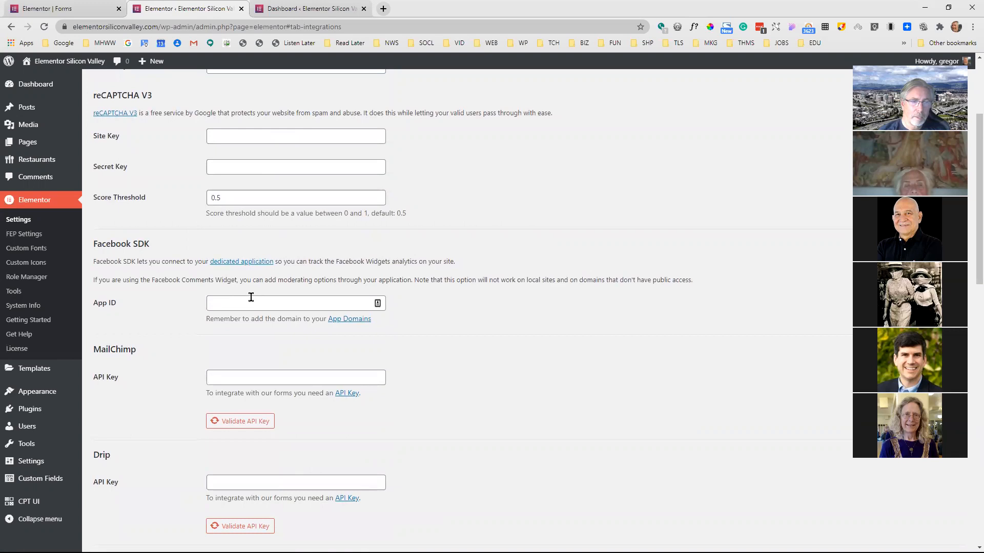
{"action": "scroll", "coordinate": [251, 297], "scroll_direction": "down", "scroll_amount": 1}
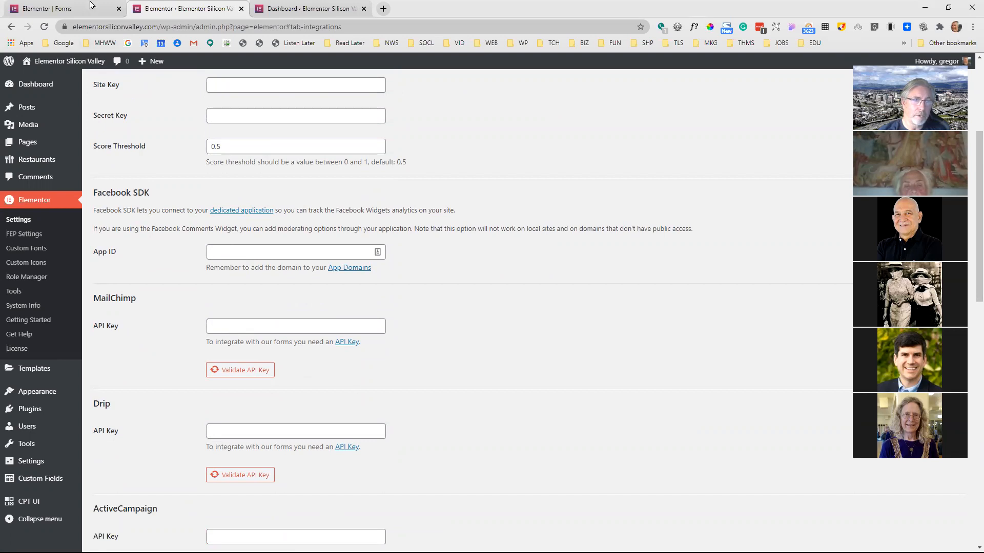
{"action": "left_click", "coordinate": [93, 7]}
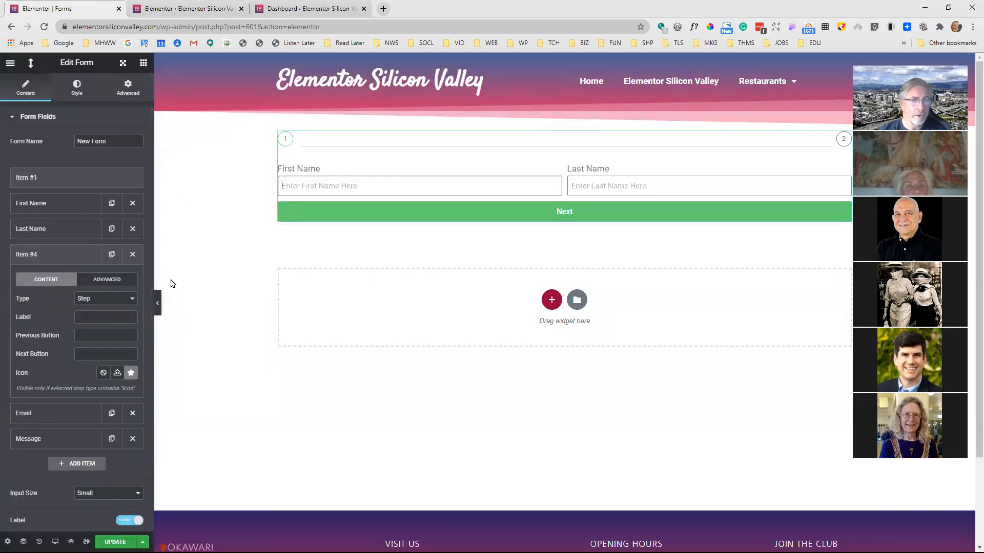
Examine the field types available for the step field between Last Name and Email, and collapse its settings
{"action": "left_click", "coordinate": [100, 300]}
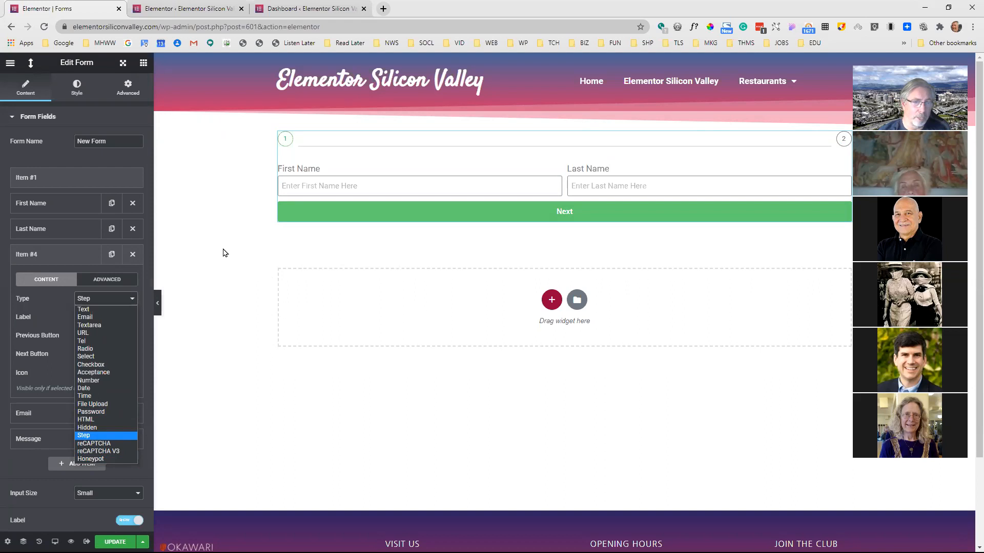
{"action": "left_click", "coordinate": [87, 254]}
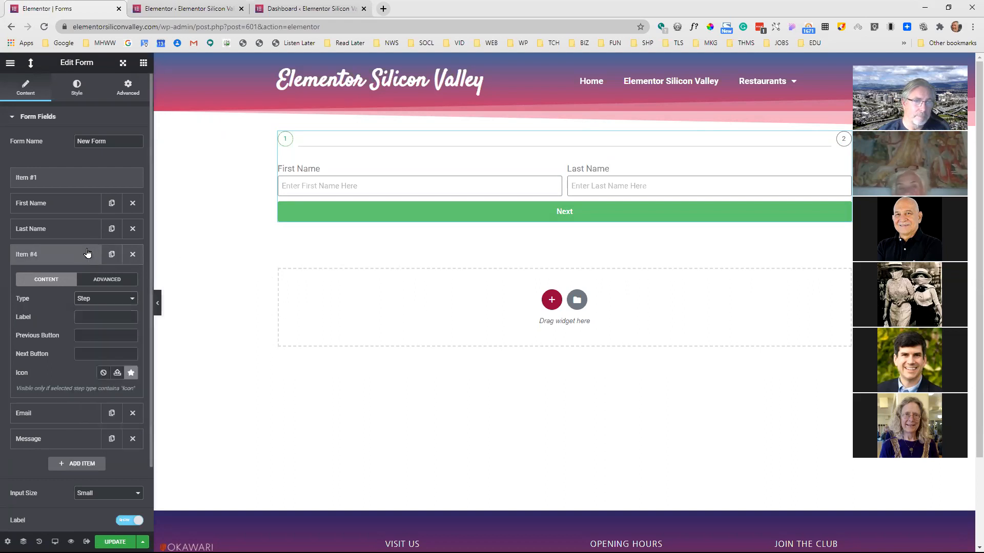
{"action": "left_click", "coordinate": [87, 254]}
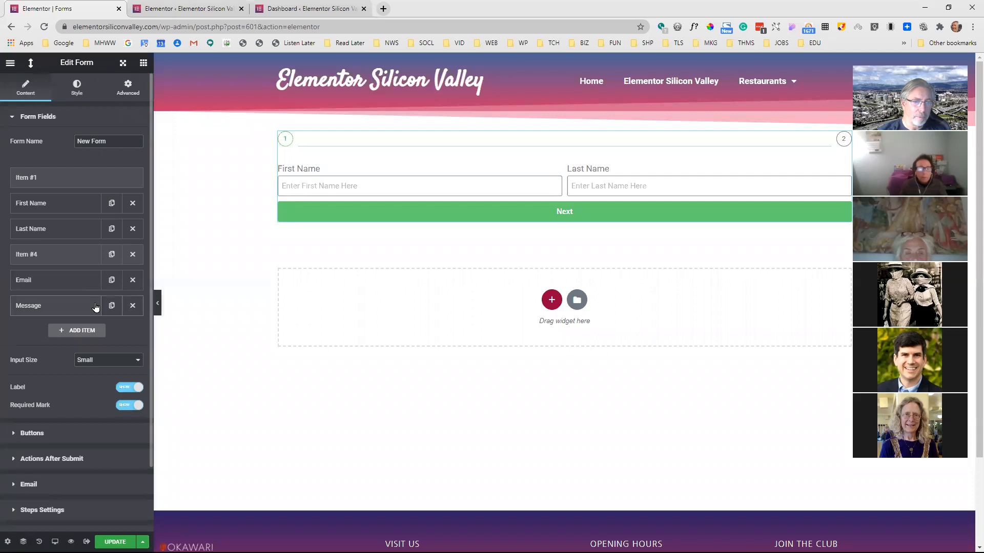
{"action": "scroll", "coordinate": [97, 315], "scroll_direction": "down", "scroll_amount": 1}
{"action": "scroll", "coordinate": [105, 313], "scroll_direction": "up", "scroll_amount": 1}
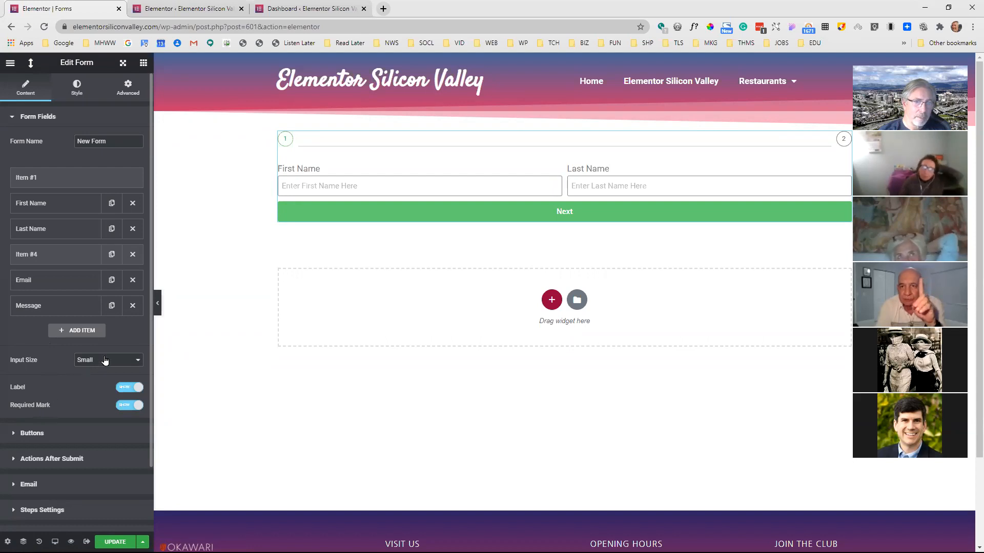
{"action": "left_click", "coordinate": [85, 256]}
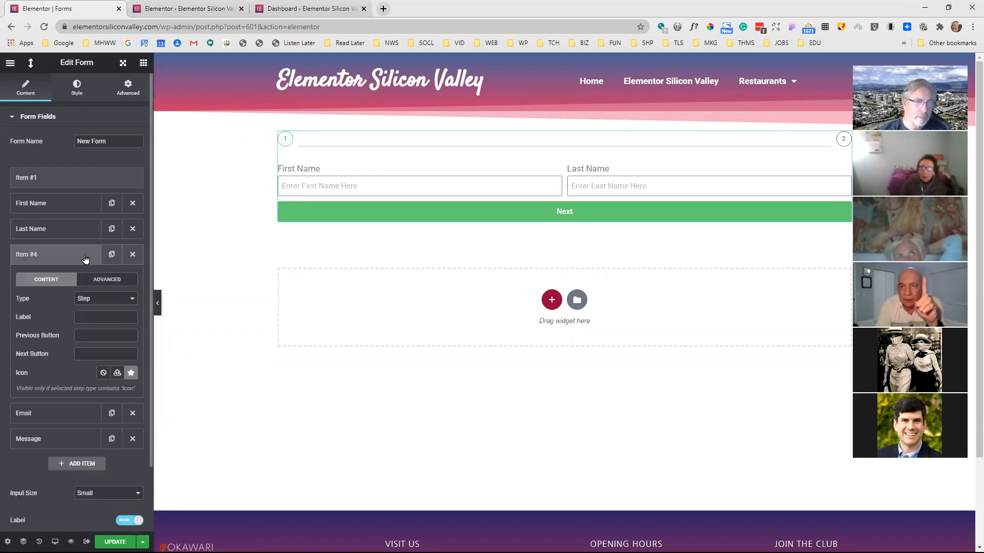
{"action": "left_click", "coordinate": [76, 256]}
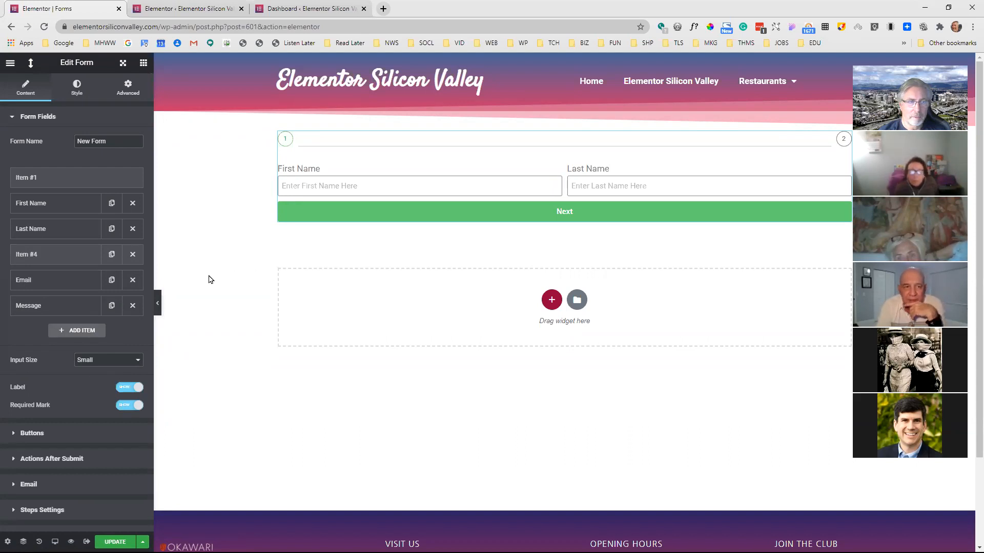
Change the step field after Last Name to the reCAPTCHA type and move it above First Name
{"action": "left_click", "coordinate": [72, 261]}
{"action": "left_click", "coordinate": [102, 299]}
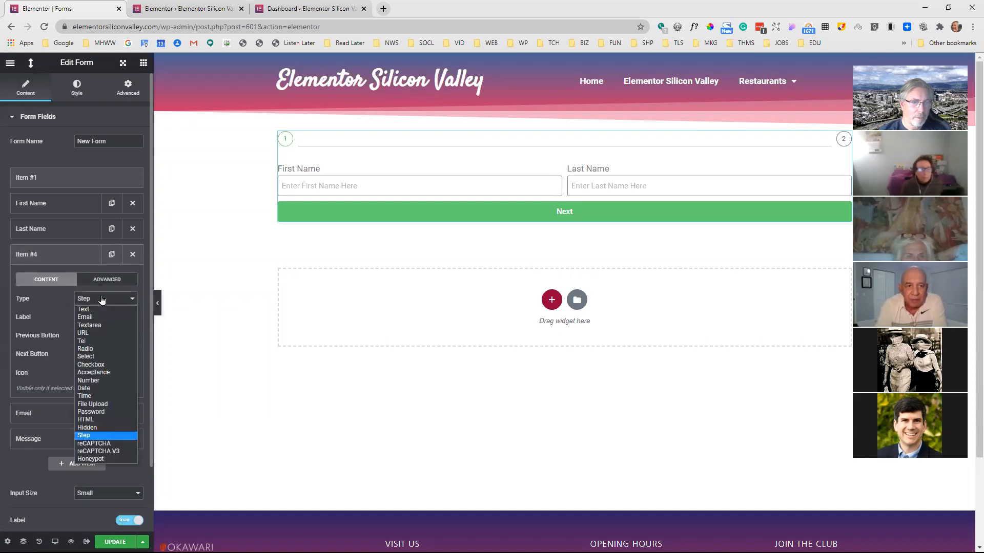
{"action": "left_click", "coordinate": [105, 443]}
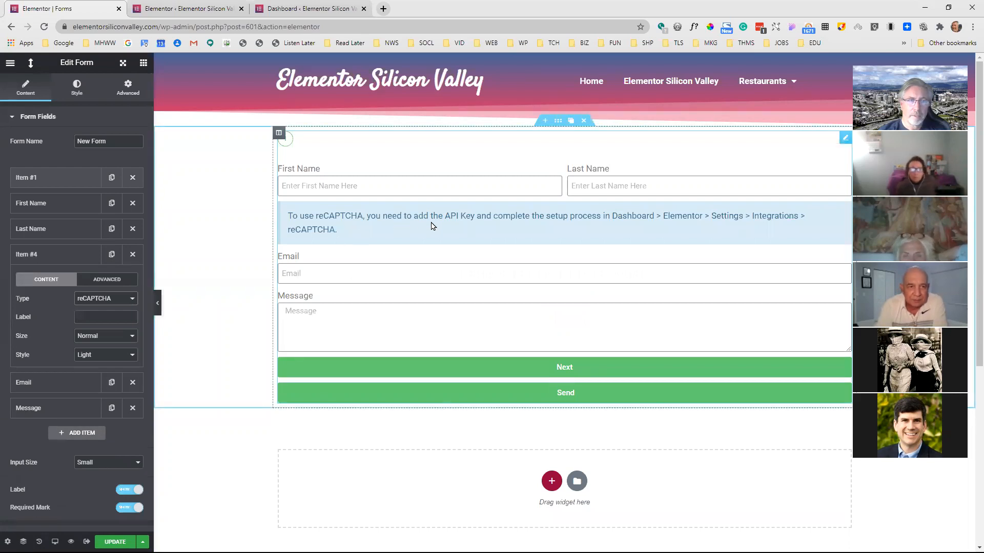
{"action": "left_click_drag", "start_coordinate": [61, 259], "coordinate": [60, 234]}
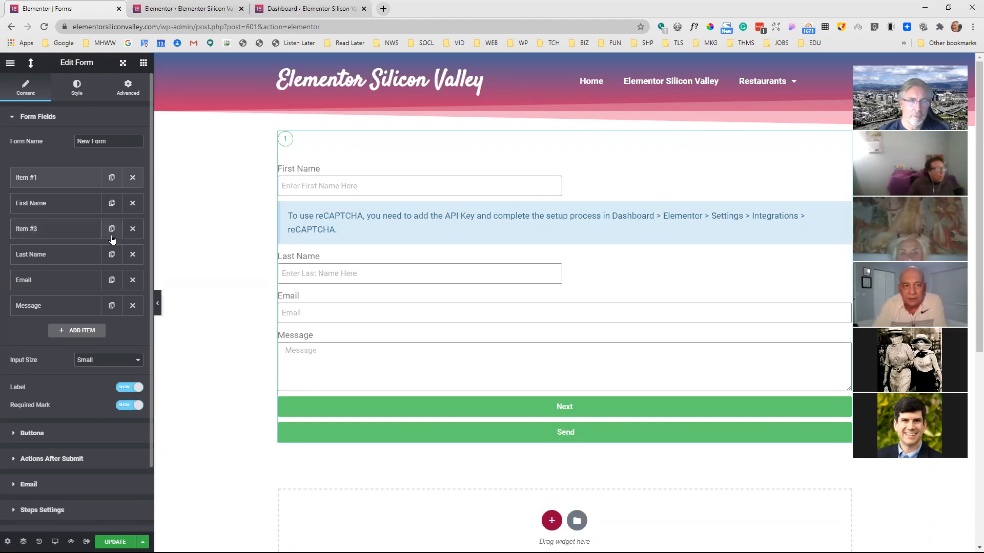
{"action": "left_click", "coordinate": [68, 232]}
{"action": "left_click_drag", "start_coordinate": [68, 229], "coordinate": [68, 172]}
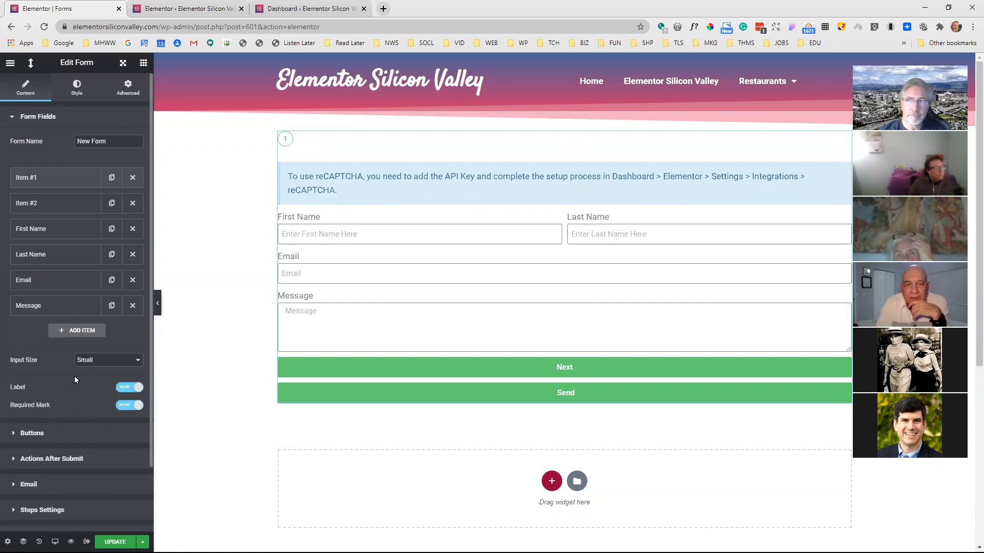
Discard the unsaved reCAPTCHA changes by reloading the editor, and select the form again
{"action": "left_click", "coordinate": [42, 436]}
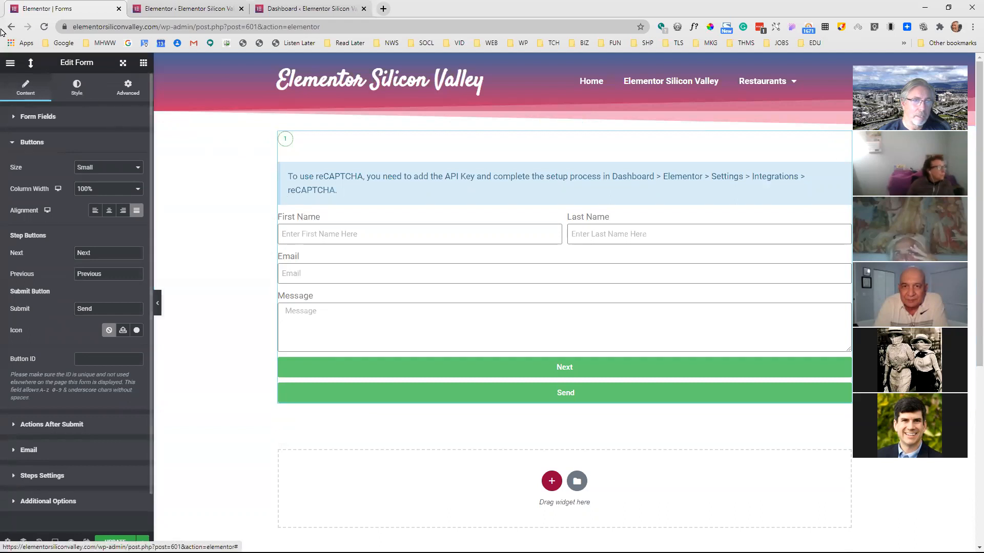
{"action": "left_click", "coordinate": [45, 28]}
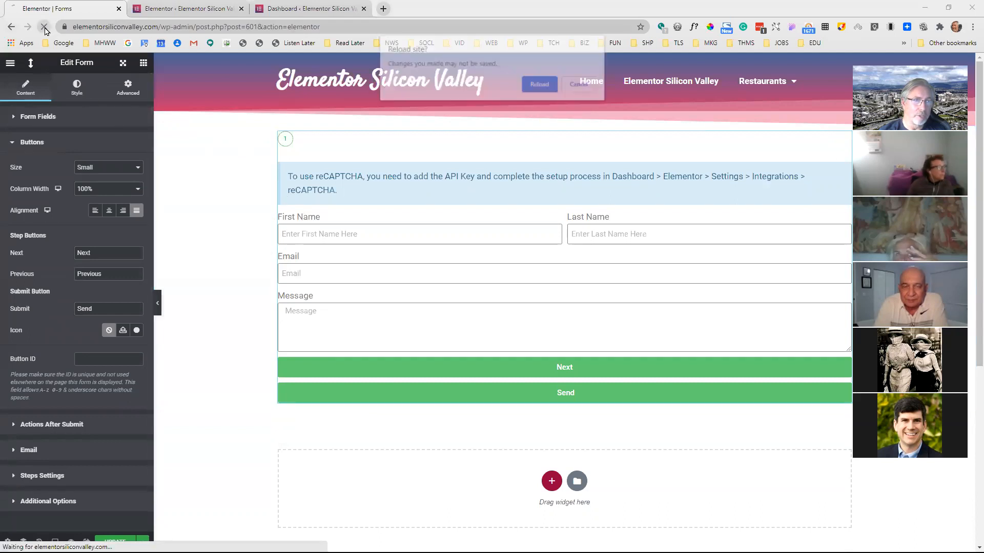
{"action": "left_click", "coordinate": [530, 84]}
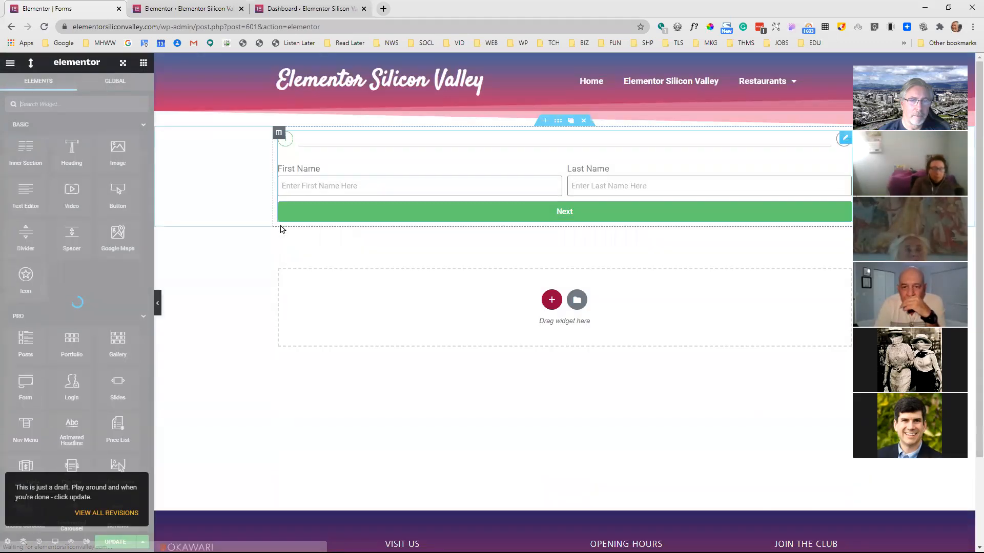
{"action": "left_click", "coordinate": [328, 186]}
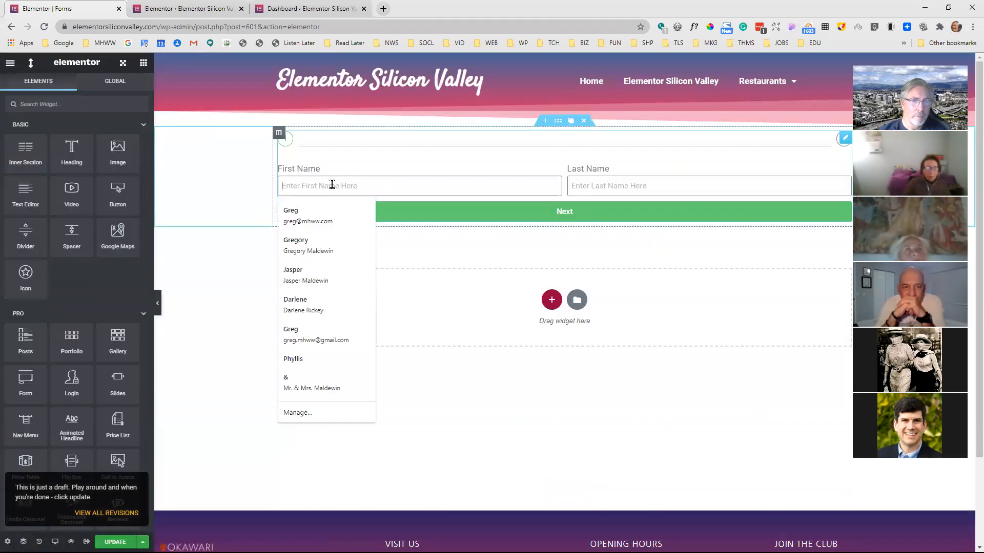
{"action": "left_click", "coordinate": [340, 169]}
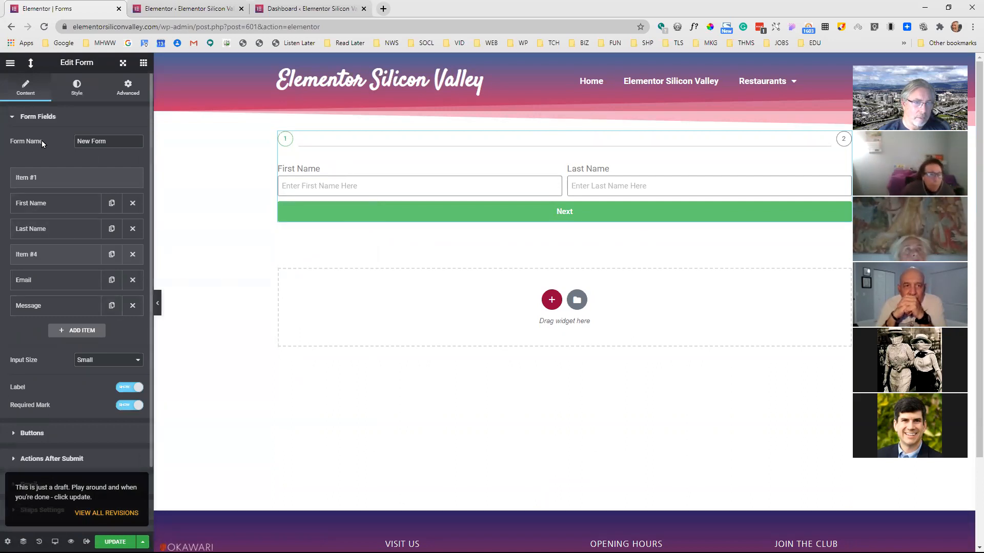
Set the size of the form's buttons to Medium, keeping the column width at 100%
{"action": "left_click", "coordinate": [56, 436]}
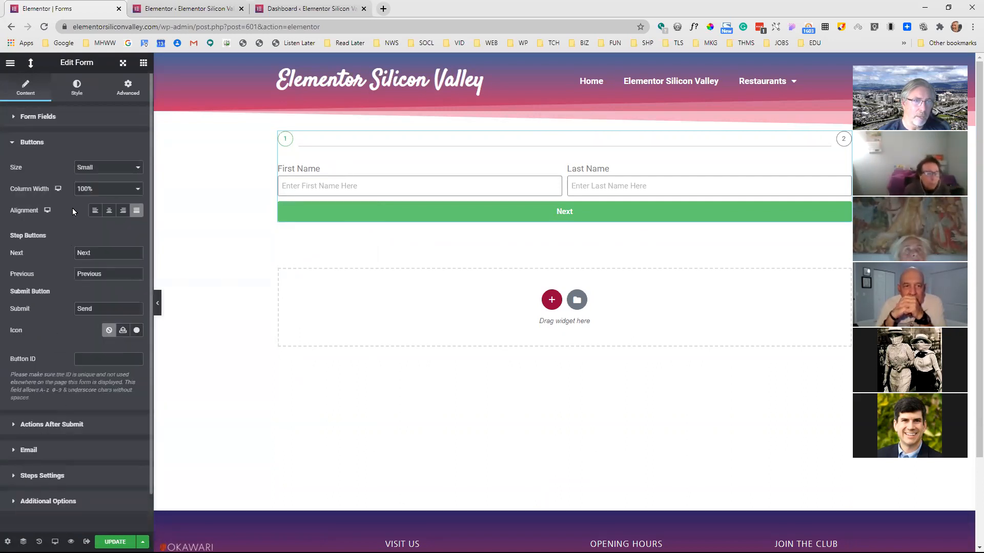
{"action": "left_click", "coordinate": [92, 169]}
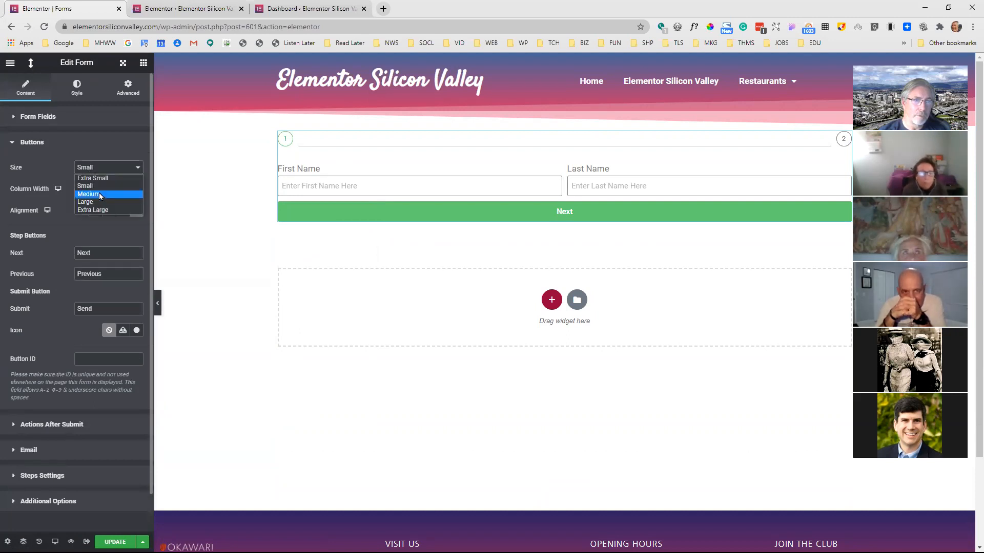
{"action": "left_click", "coordinate": [99, 195]}
{"action": "left_click", "coordinate": [97, 192]}
{"action": "left_click", "coordinate": [98, 192]}
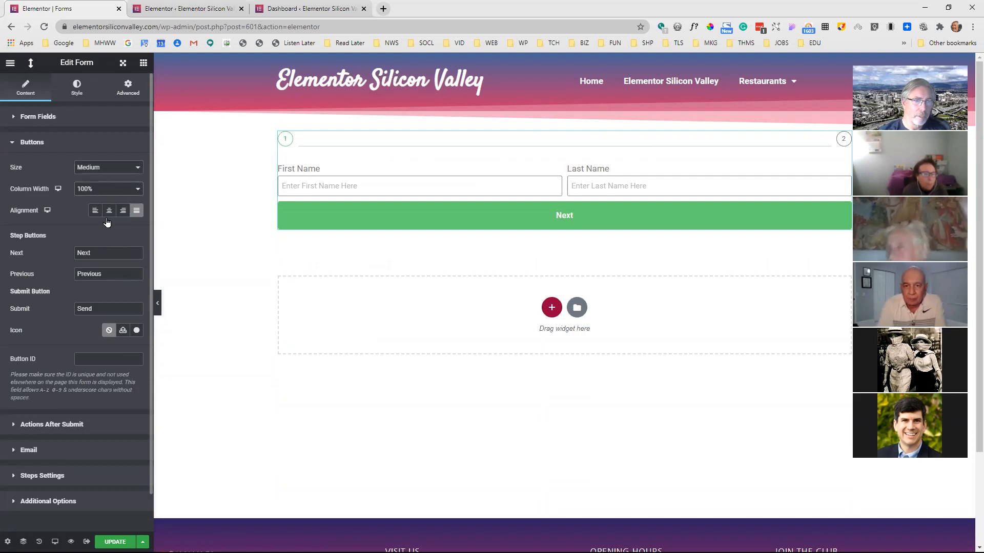
Try the left and right alignments for the form's buttons and settle on center alignment
{"action": "left_click", "coordinate": [107, 212]}
{"action": "left_click", "coordinate": [95, 211]}
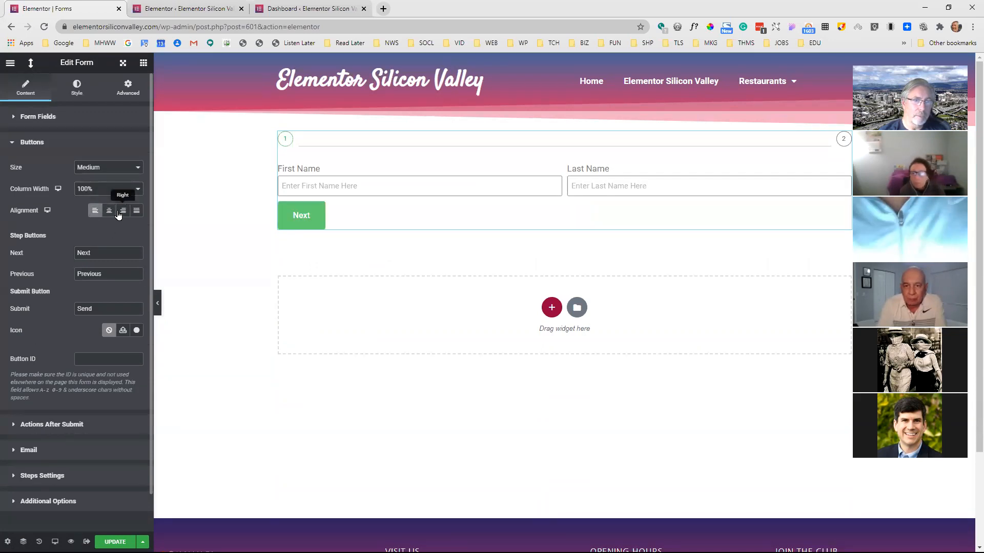
{"action": "left_click", "coordinate": [123, 211]}
{"action": "left_click", "coordinate": [109, 212]}
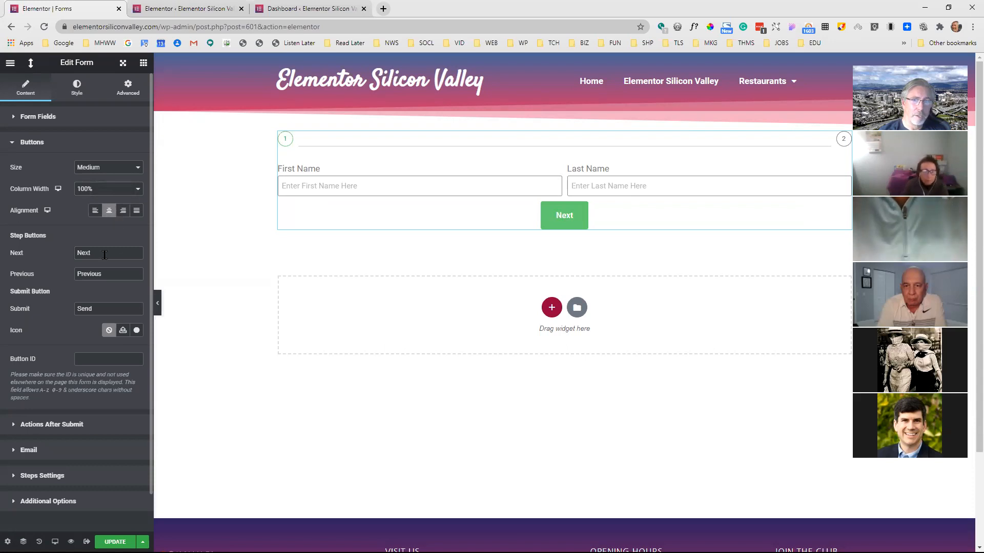
{"action": "left_click_drag", "start_coordinate": [104, 255], "coordinate": [75, 254]}
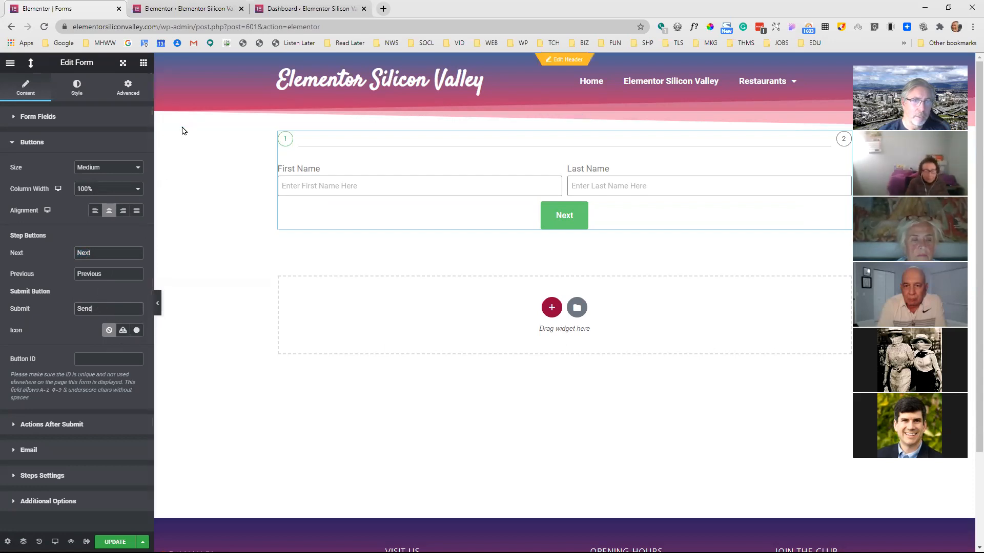
Go back to the form's field list and inspect the settings of the first step field
{"action": "left_click", "coordinate": [44, 117]}
{"action": "left_click", "coordinate": [45, 116]}
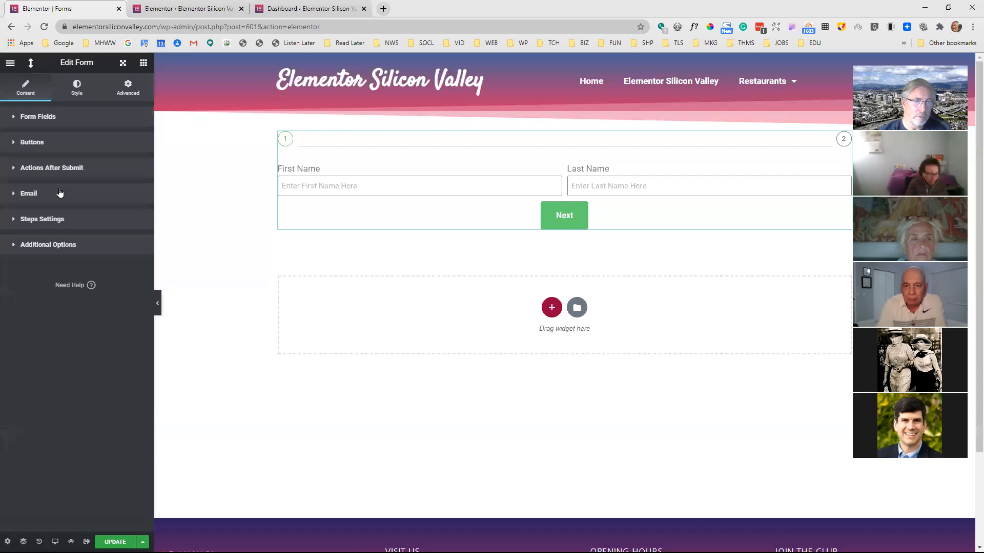
{"action": "left_click", "coordinate": [39, 117]}
{"action": "left_click", "coordinate": [39, 117]}
{"action": "left_click", "coordinate": [40, 117]}
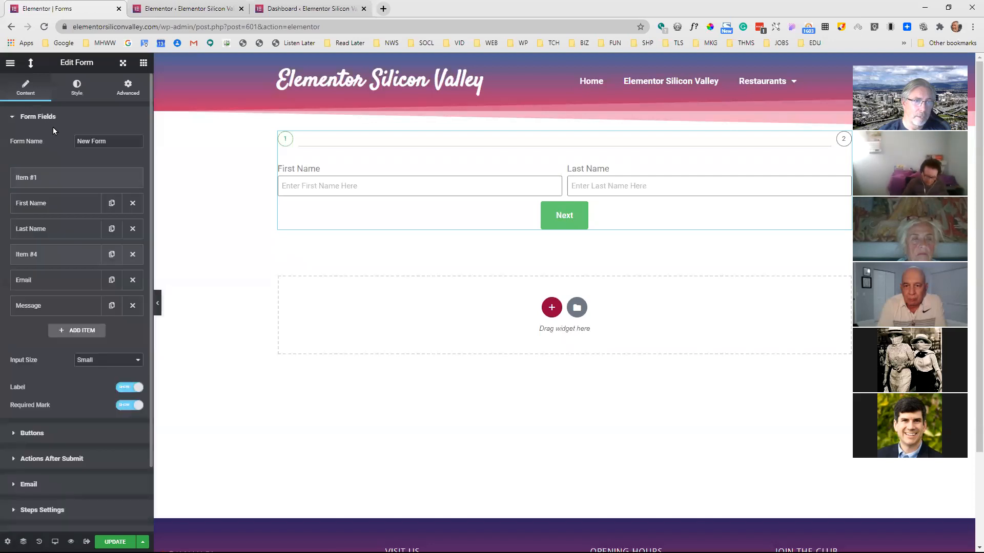
{"action": "left_click", "coordinate": [65, 183]}
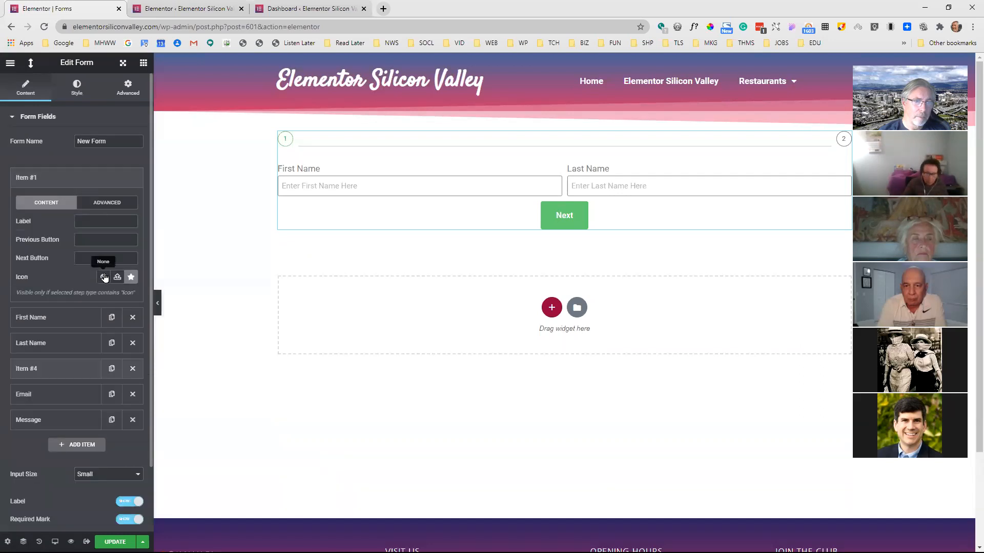
{"action": "left_click", "coordinate": [100, 182]}
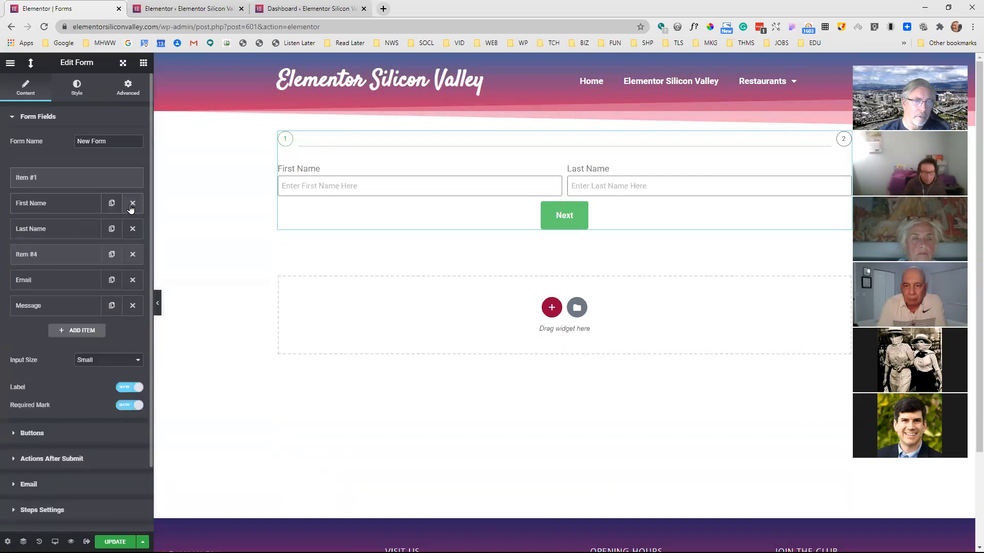
Delete both step fields from the form, leaving First Name, Last Name, Email and Message
{"action": "left_click", "coordinate": [133, 254]}
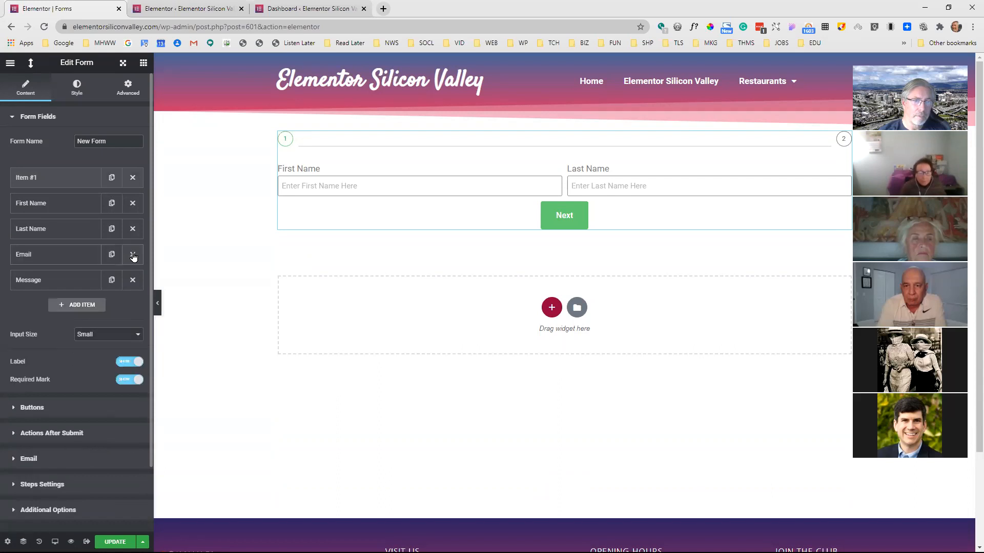
{"action": "left_click", "coordinate": [71, 235]}
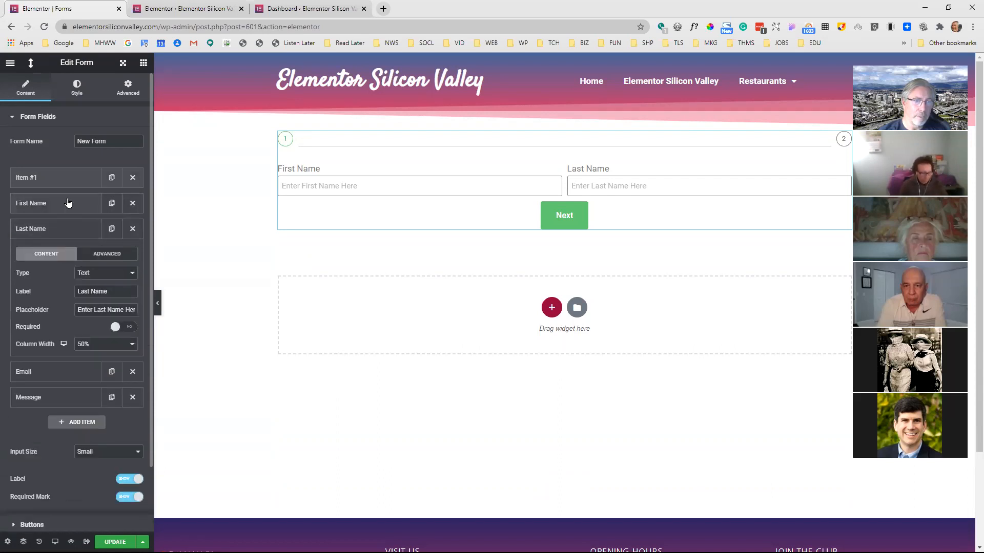
{"action": "left_click", "coordinate": [77, 177]}
{"action": "left_click", "coordinate": [133, 177]}
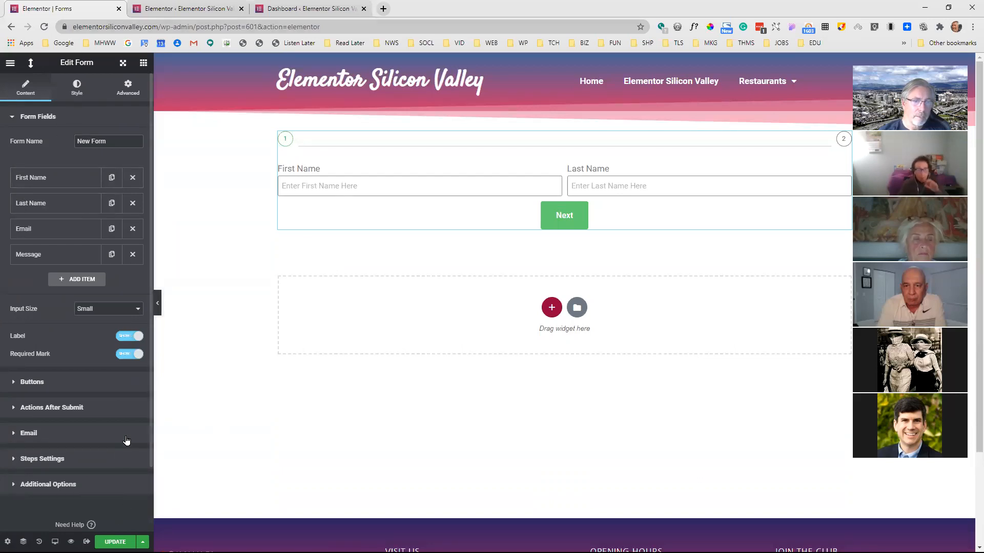
Save the page and reload the editor with the form selected again for editing
{"action": "key", "text": "ctrl+s"}
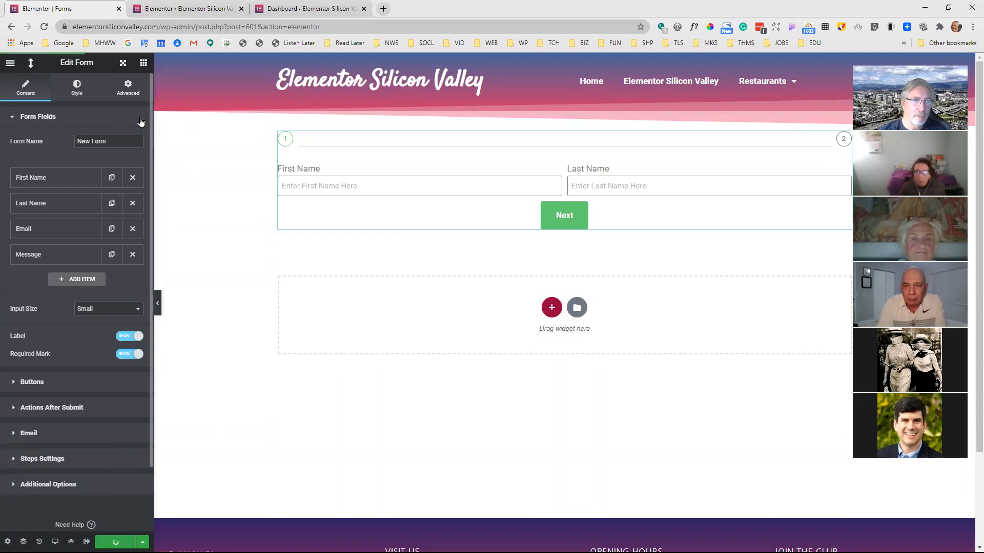
{"action": "left_click", "coordinate": [44, 28]}
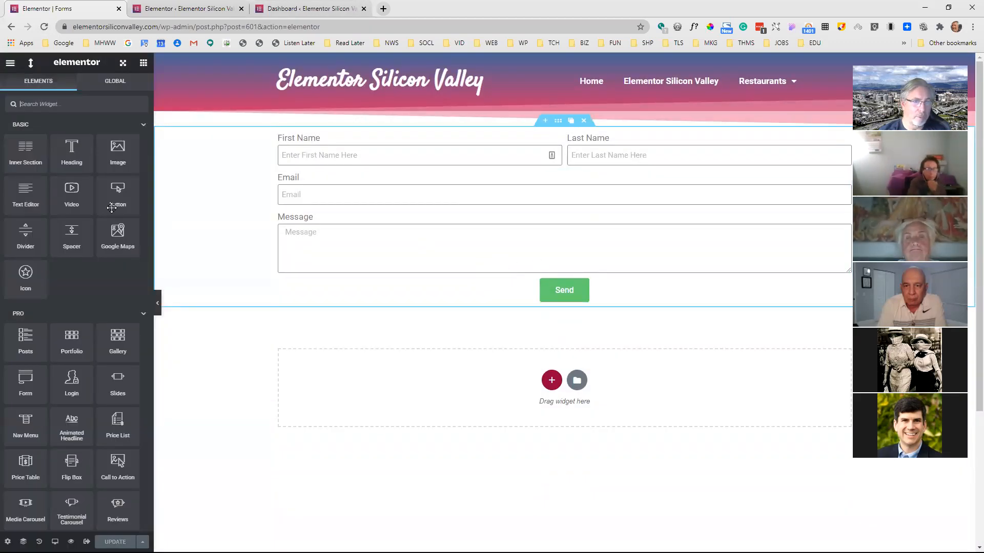
{"action": "left_click", "coordinate": [319, 233]}
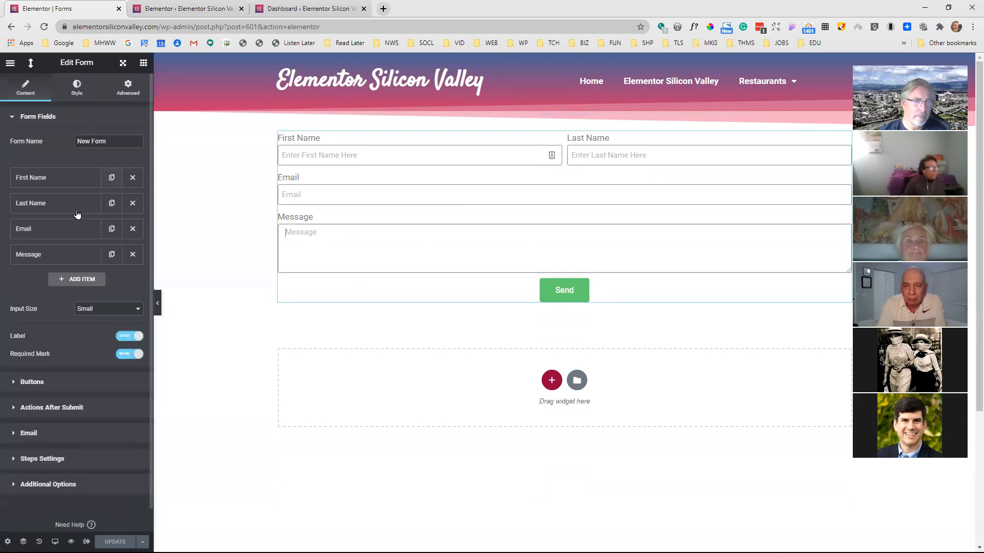
Add the Angry icon from Font Awesome - Regular to the form's submit button
{"action": "left_click", "coordinate": [43, 383]}
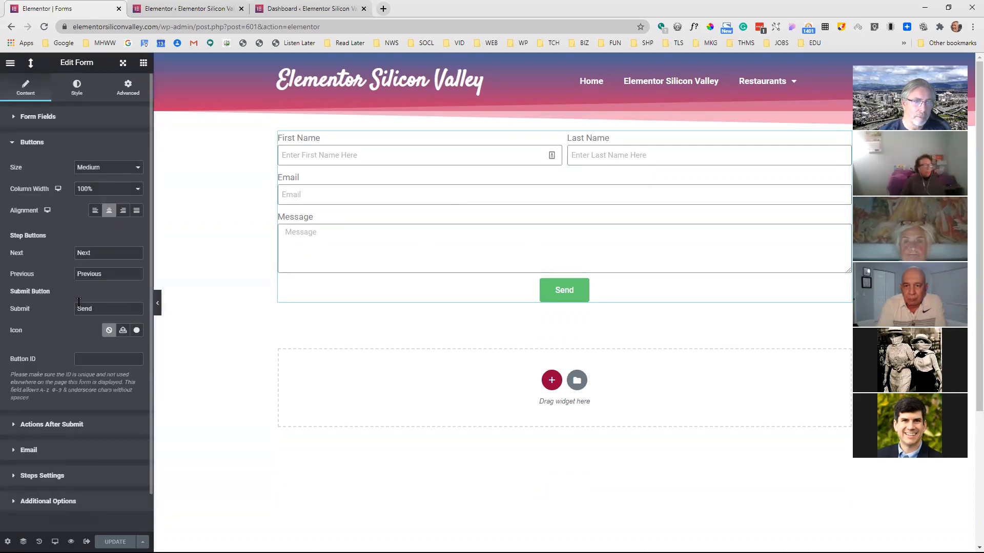
{"action": "left_click", "coordinate": [136, 331]}
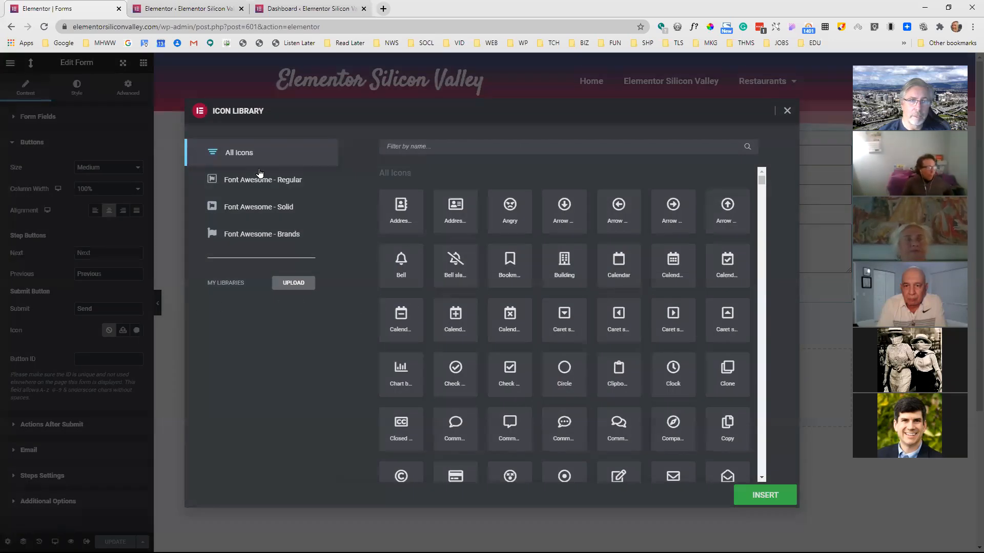
{"action": "left_click", "coordinate": [261, 181]}
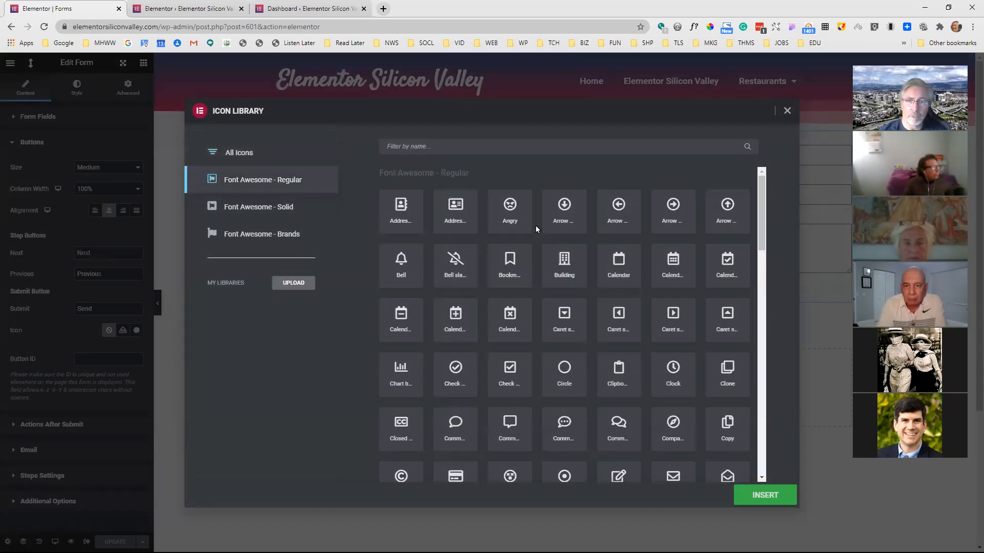
{"action": "left_click", "coordinate": [511, 213]}
{"action": "left_click", "coordinate": [762, 493]}
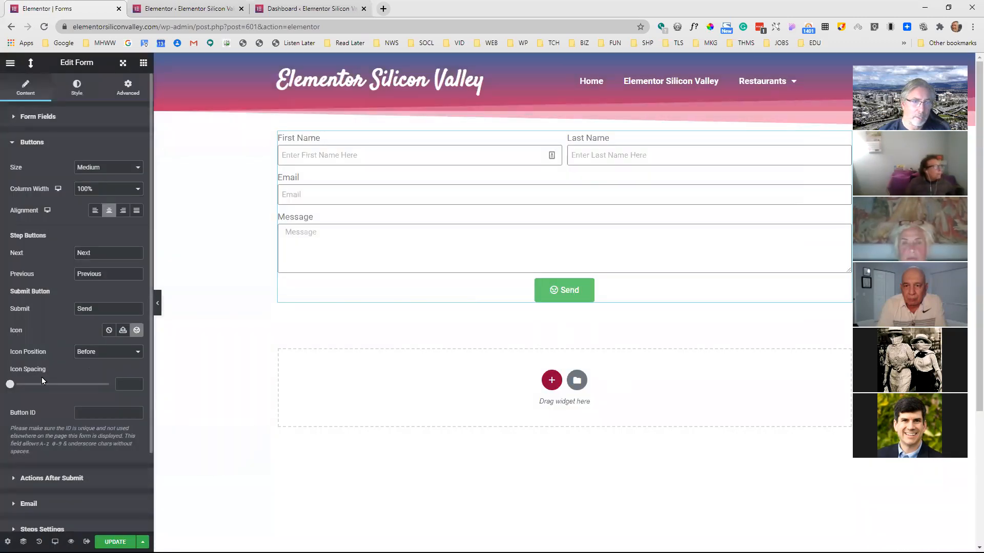
Set the submit button's icon spacing to 18 and close the button settings
{"action": "left_click_drag", "start_coordinate": [13, 388], "coordinate": [59, 381]}
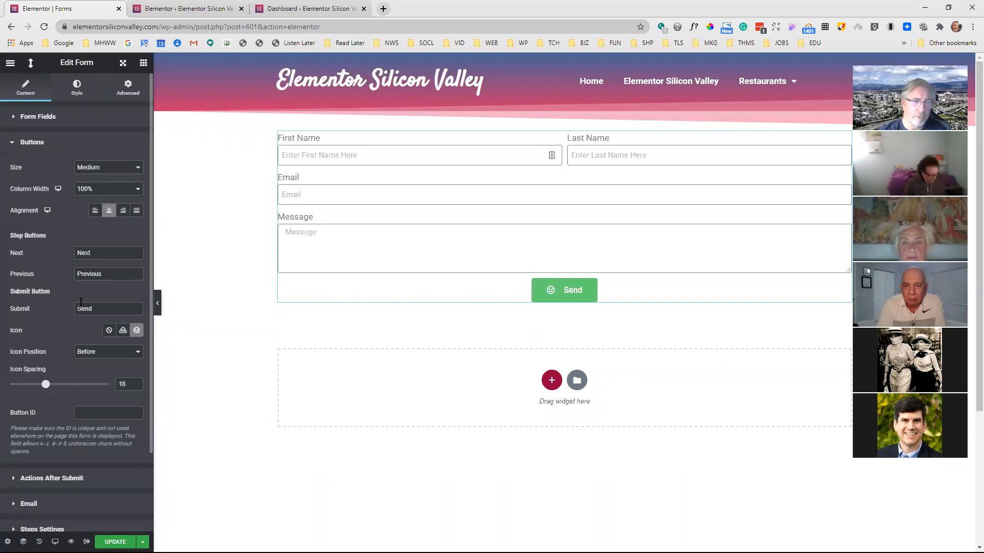
{"action": "scroll", "coordinate": [72, 359], "scroll_direction": "down", "scroll_amount": 2}
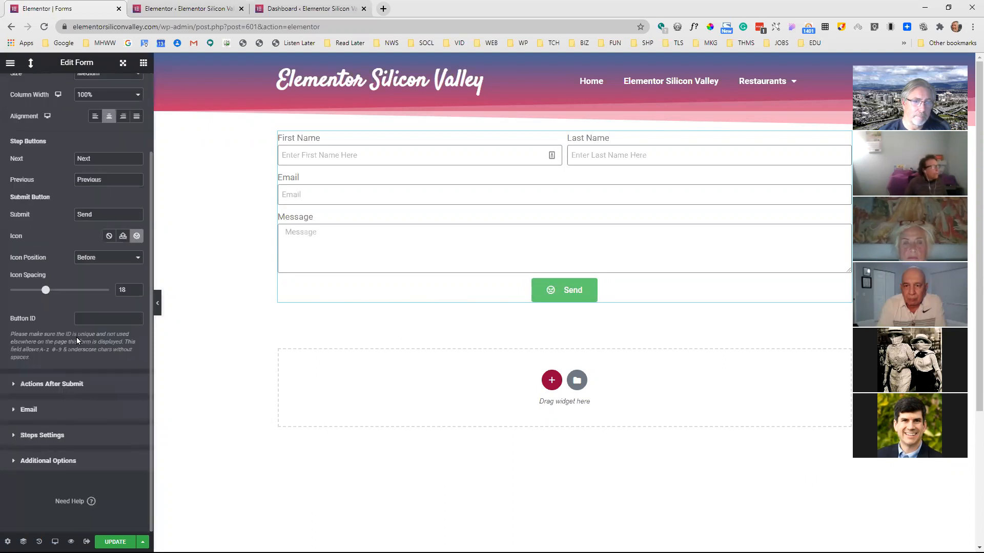
{"action": "scroll", "coordinate": [57, 136], "scroll_direction": "up", "scroll_amount": 2}
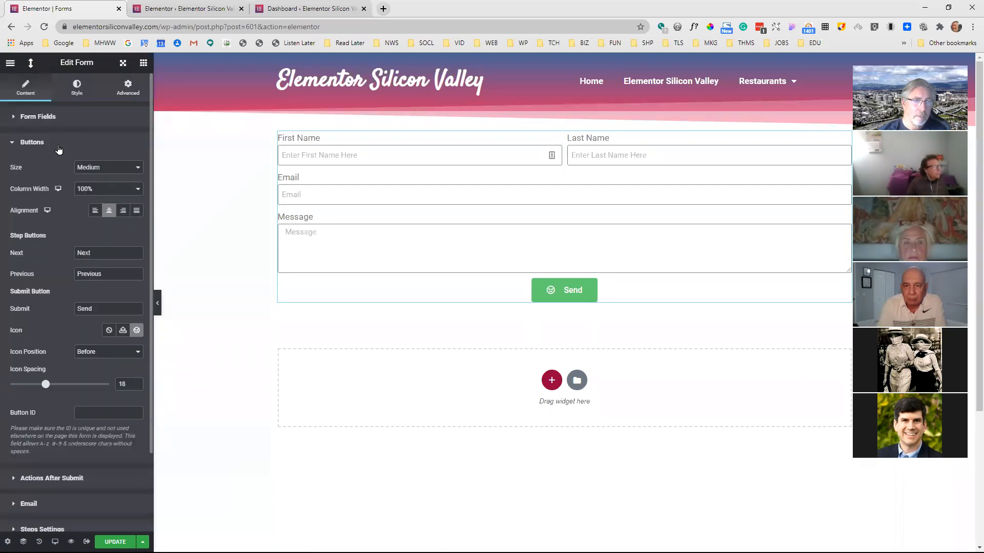
{"action": "left_click", "coordinate": [58, 147]}
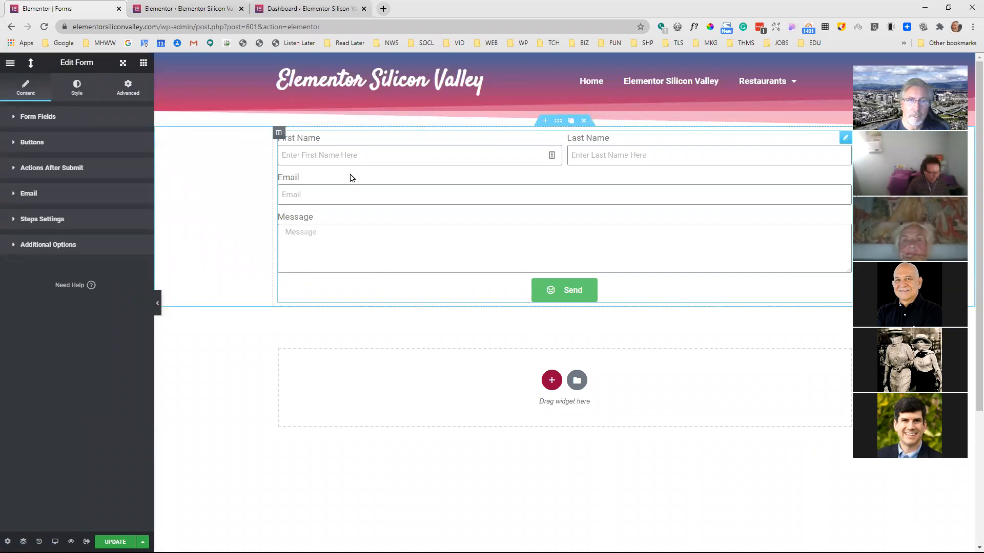
Reselect the form after viewing its column settings and open its Actions After Submit
{"action": "left_click", "coordinate": [278, 134]}
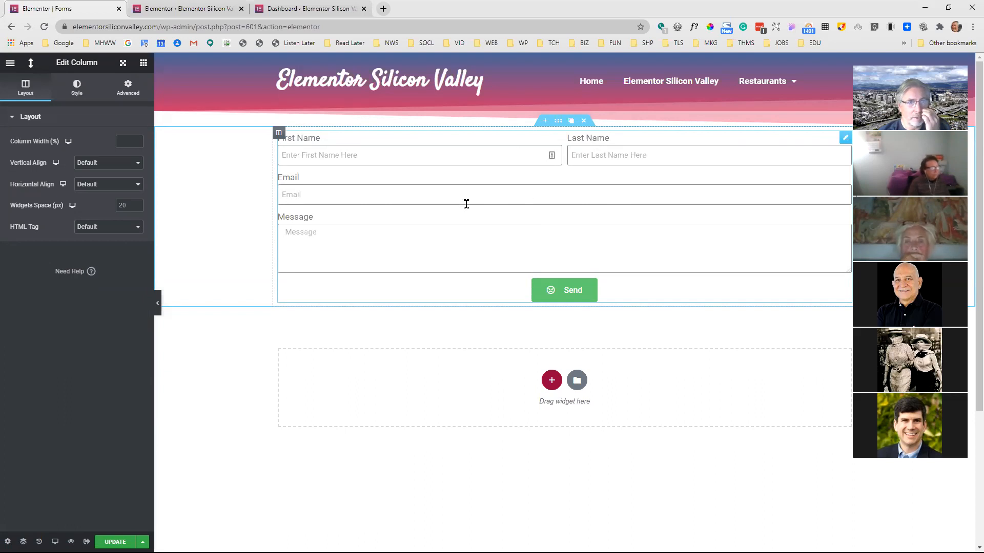
{"action": "left_click", "coordinate": [328, 160]}
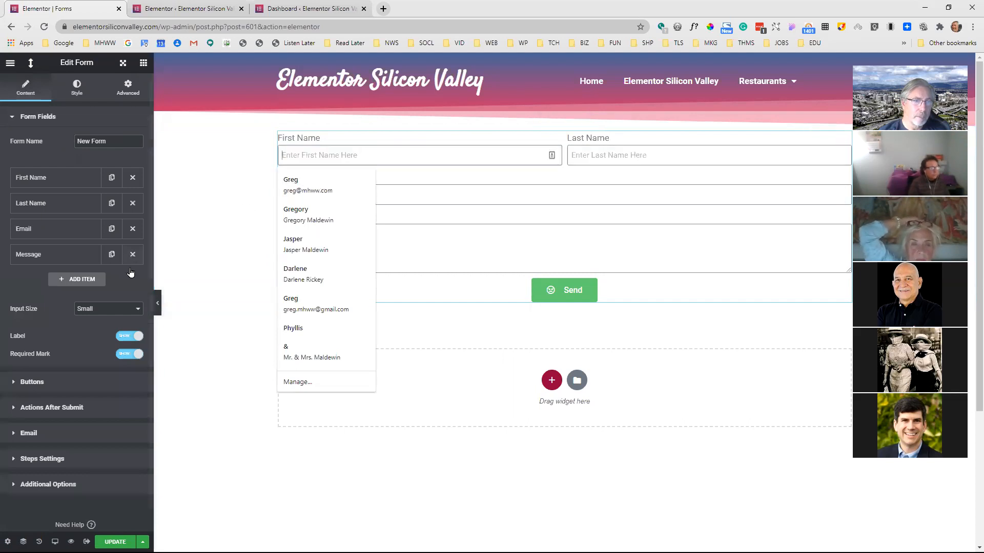
{"action": "left_click", "coordinate": [49, 408]}
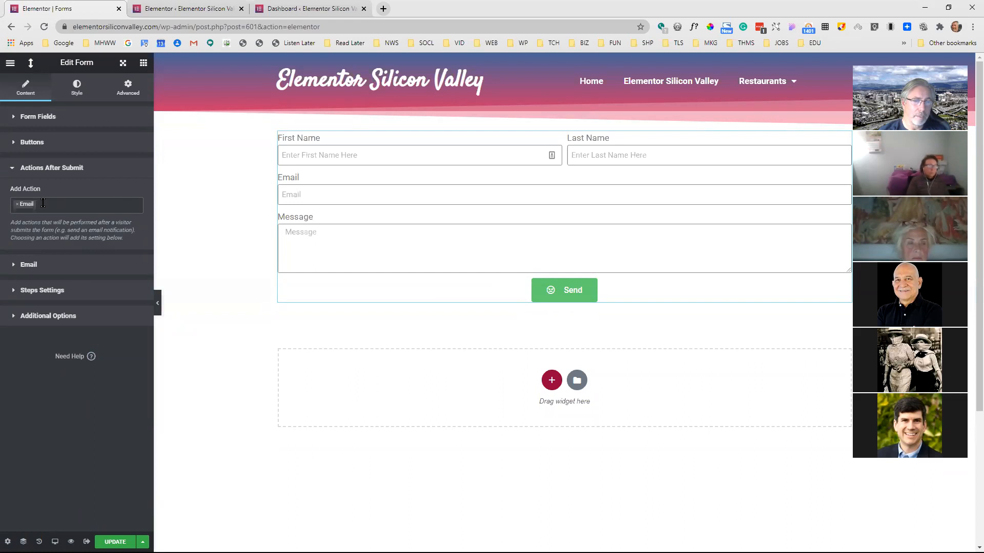
Review the email notification's recipient, subject and message, then view a received test message in the mail client and return to the editor
{"action": "left_click", "coordinate": [25, 266]}
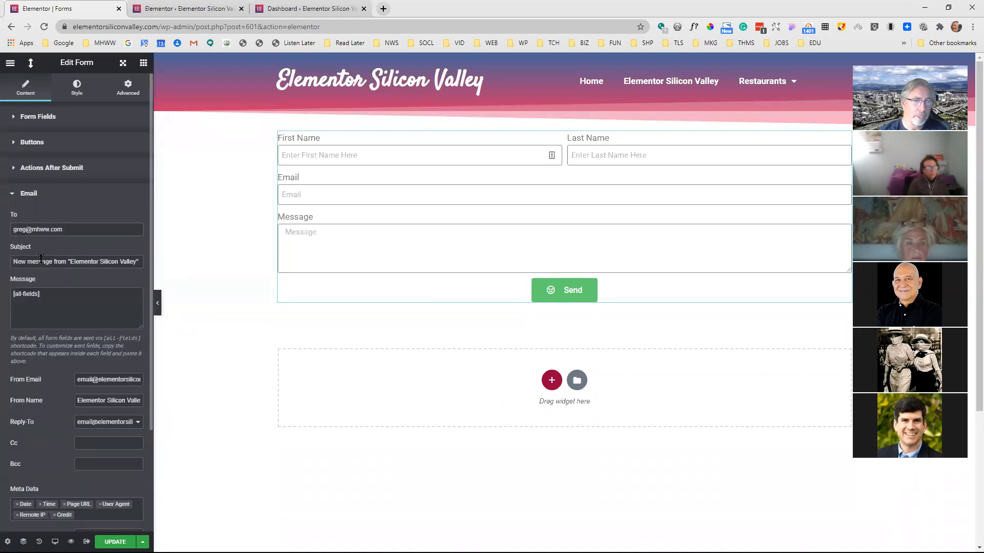
{"action": "left_click", "coordinate": [91, 239]}
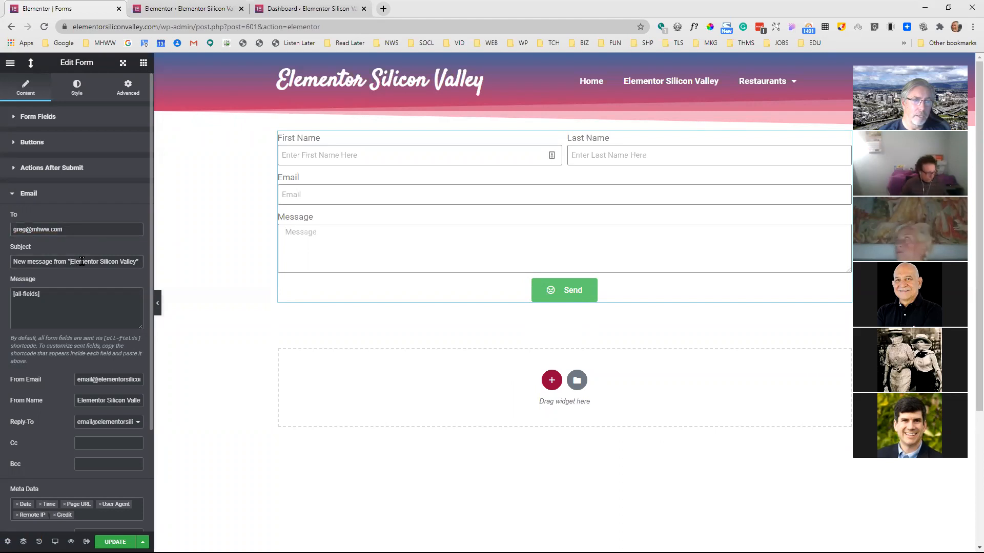
{"action": "left_click", "coordinate": [83, 293]}
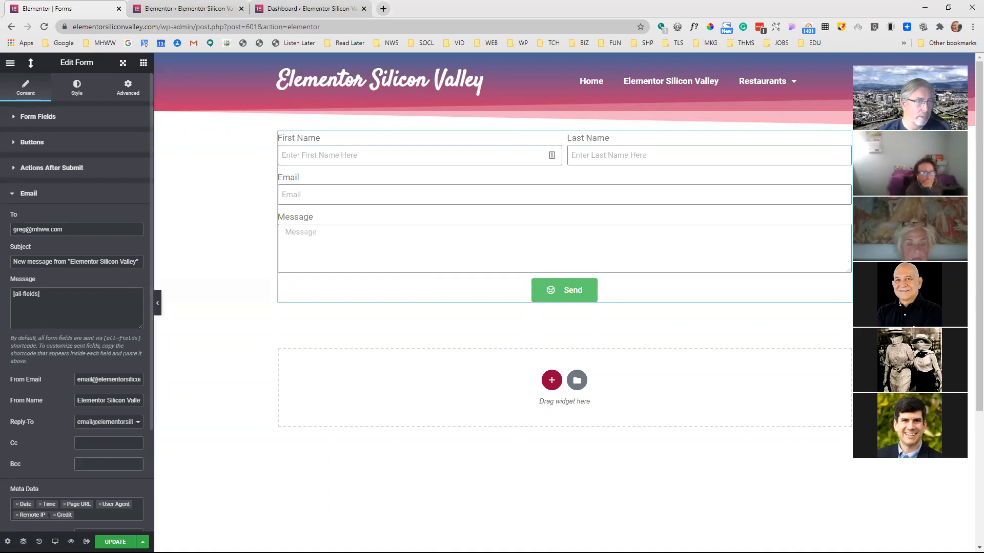
{"action": "key", "text": "alt+Tab"}
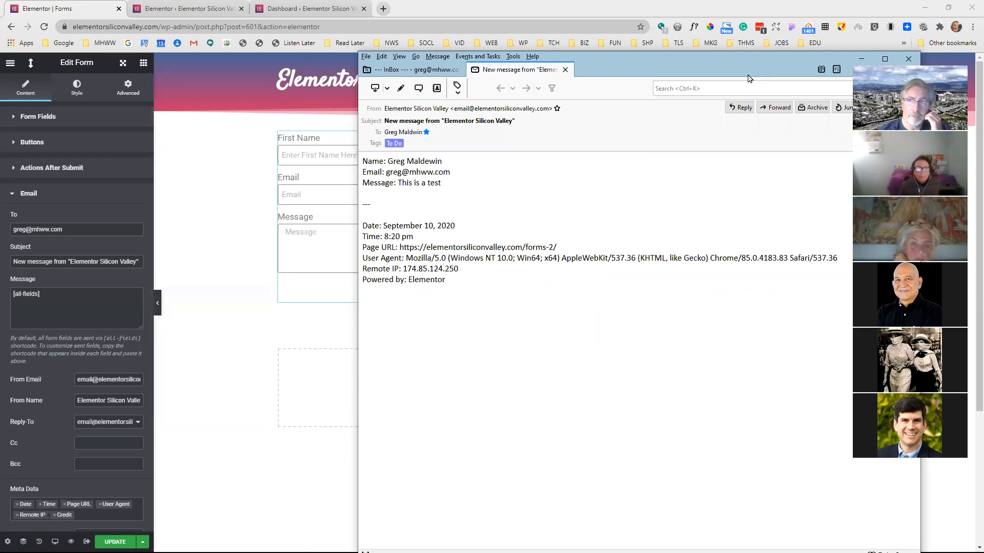
{"action": "left_click", "coordinate": [861, 59]}
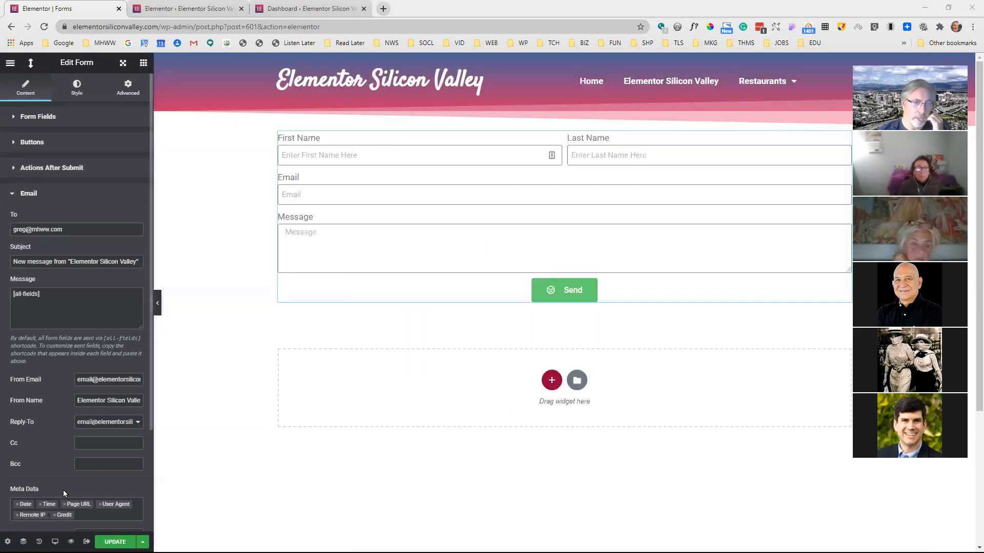
Remove Date, Time, Page URL, User Agent, Remote IP and Credit from the email notification's metadata
{"action": "left_click", "coordinate": [18, 505]}
{"action": "left_click", "coordinate": [17, 505]}
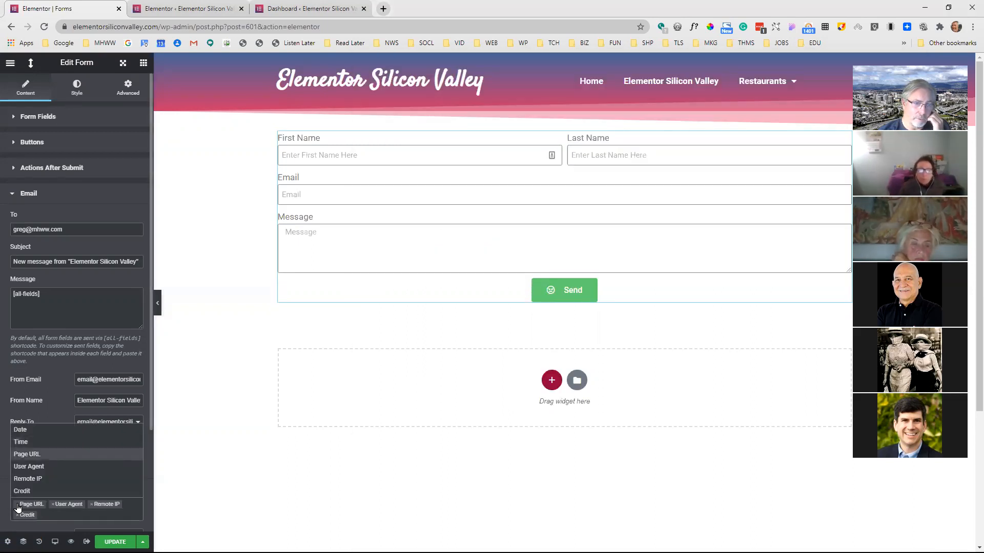
{"action": "left_click", "coordinate": [17, 505]}
{"action": "left_click", "coordinate": [17, 504]}
{"action": "left_click", "coordinate": [18, 505]}
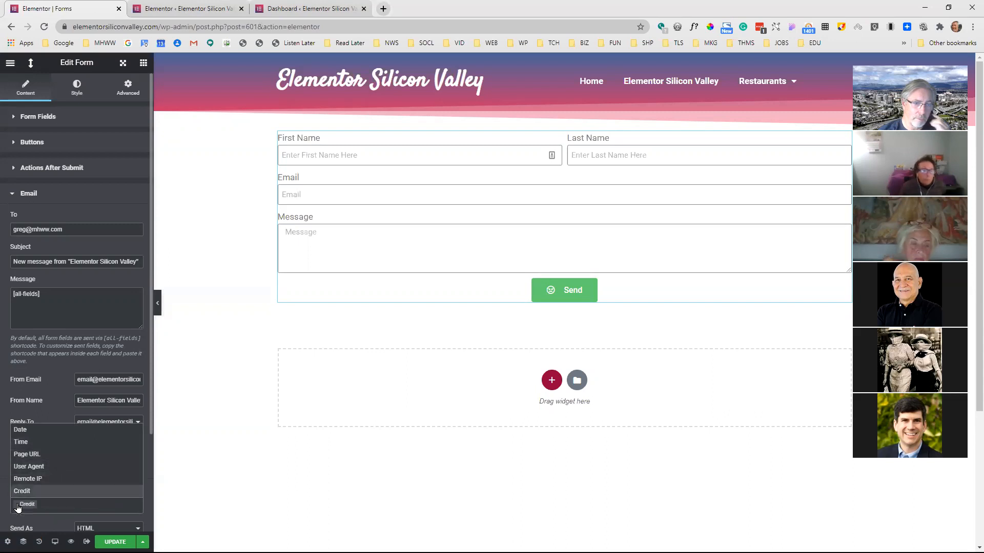
{"action": "left_click", "coordinate": [17, 504]}
{"action": "left_click", "coordinate": [48, 414]}
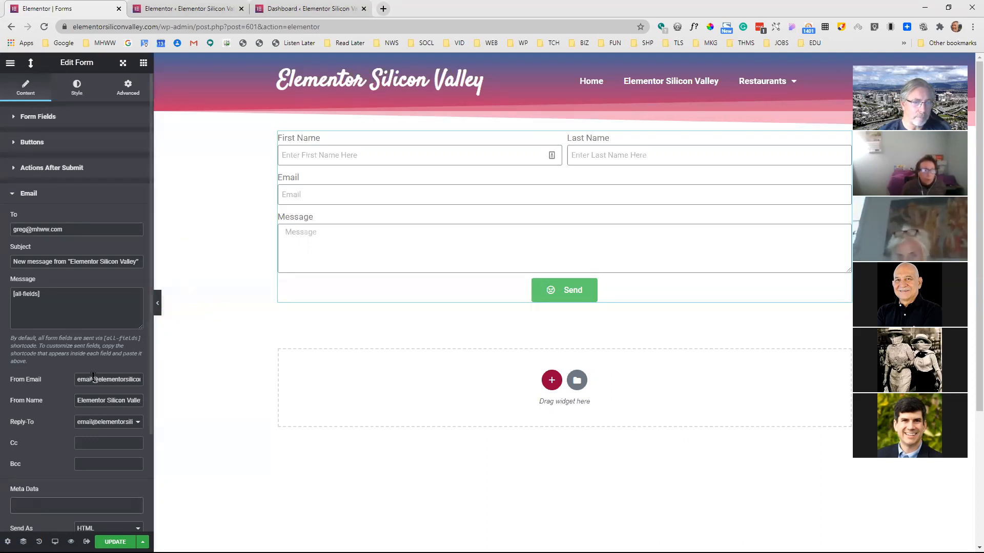
Examine the email notification's sender, Cc and Bcc fields and the options offered for Reply-To
{"action": "scroll", "coordinate": [94, 377], "scroll_direction": "down", "scroll_amount": 2}
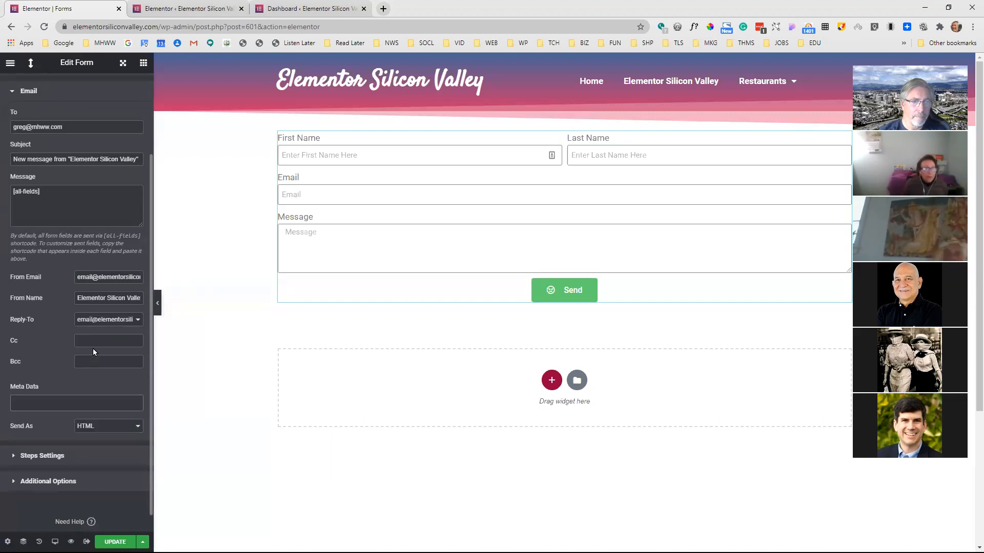
{"action": "scroll", "coordinate": [93, 349], "scroll_direction": "up", "scroll_amount": 1}
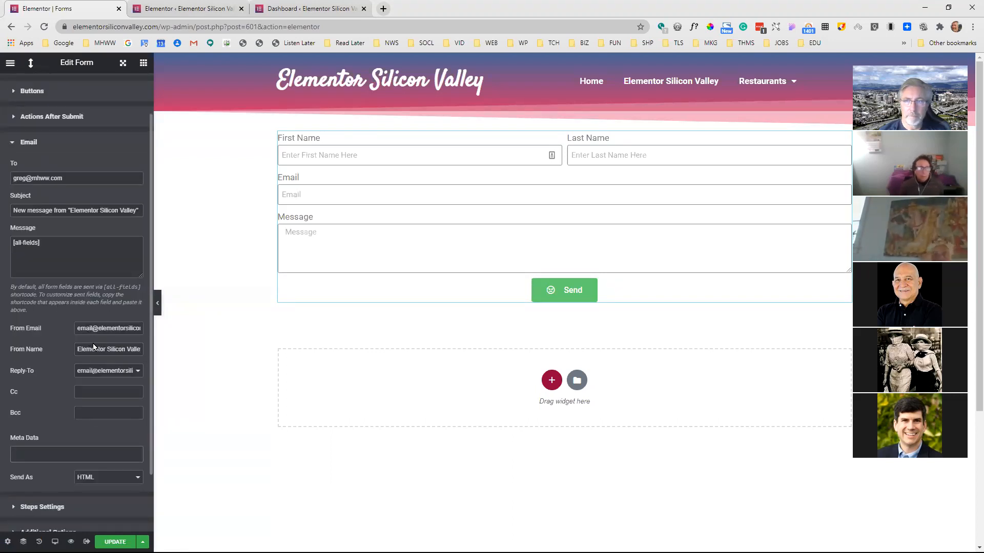
{"action": "left_click", "coordinate": [103, 373]}
{"action": "left_click", "coordinate": [103, 374]}
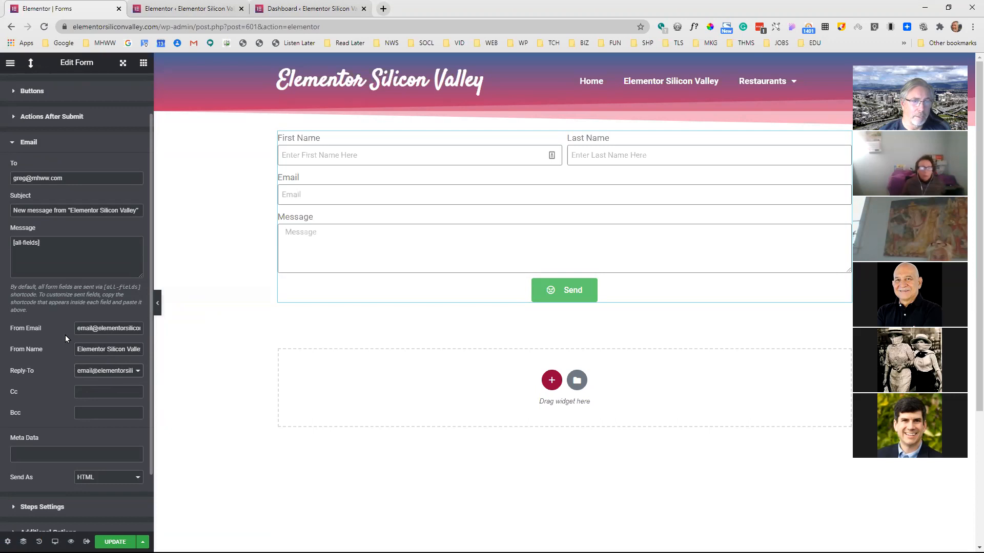
Examine which actions can be added to run after the form is submitted
{"action": "scroll", "coordinate": [66, 334], "scroll_direction": "up", "scroll_amount": 1}
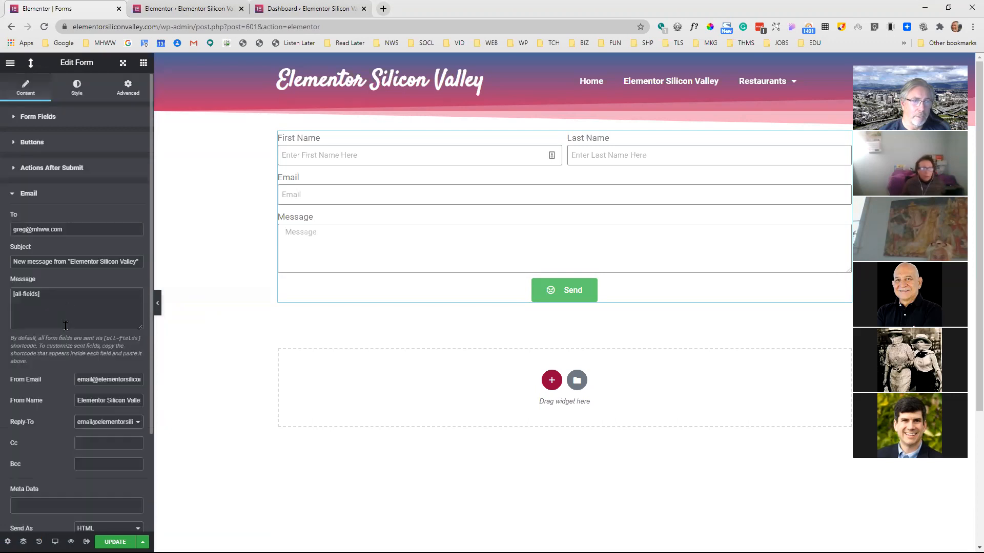
{"action": "left_click", "coordinate": [38, 194]}
{"action": "left_click", "coordinate": [51, 168]}
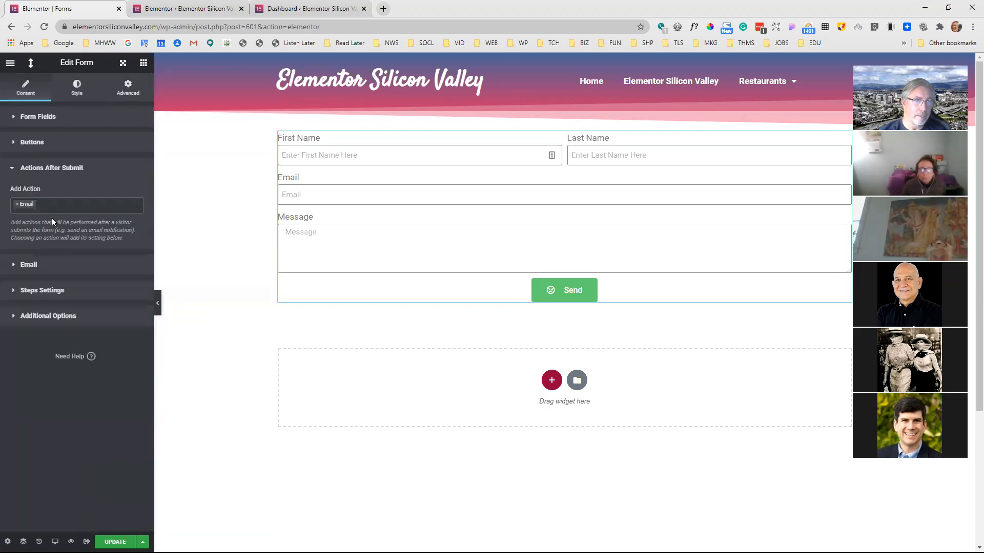
{"action": "left_click", "coordinate": [58, 206]}
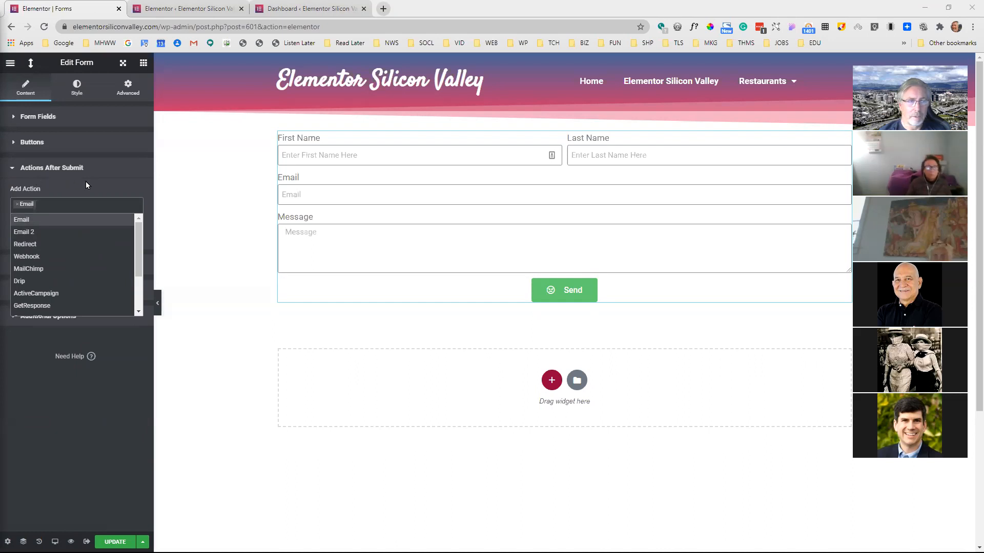
{"action": "left_click", "coordinate": [62, 168]}
Replace the email notification's From Email with a no-reply Gmail address, then close and reopen the email settings
{"action": "left_click", "coordinate": [60, 195]}
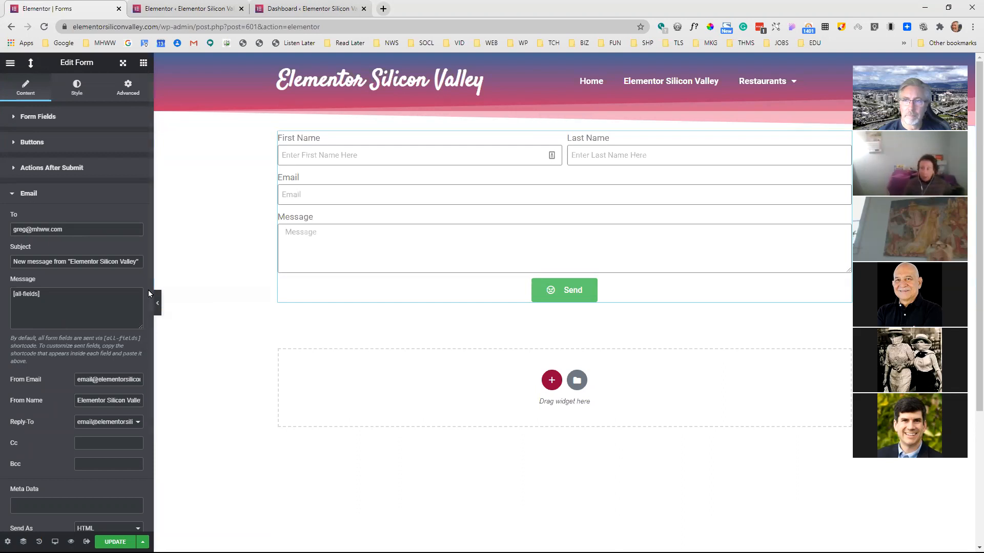
{"action": "left_click", "coordinate": [90, 383]}
{"action": "double_click", "coordinate": [89, 380]}
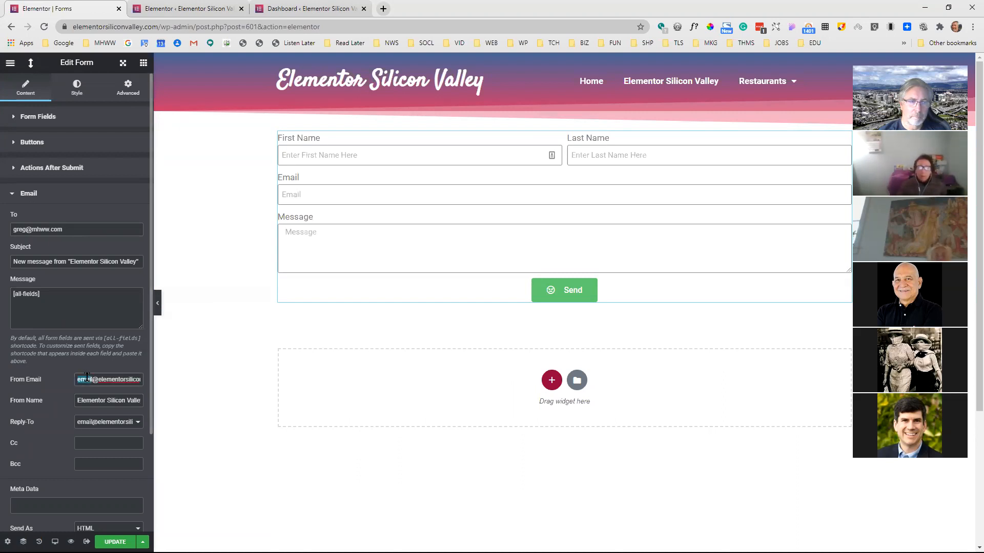
{"action": "triple_click", "coordinate": [118, 379]}
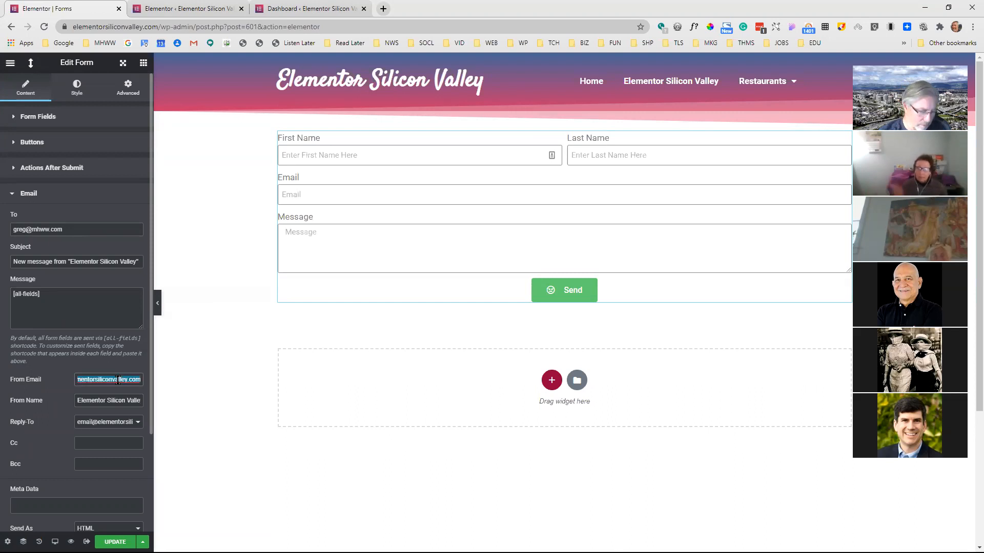
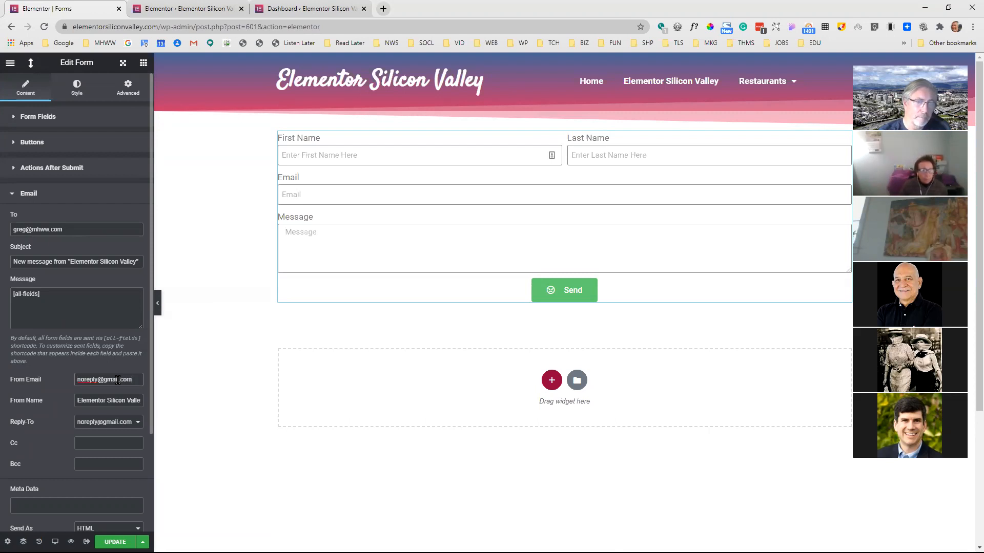
{"action": "left_click", "coordinate": [62, 196]}
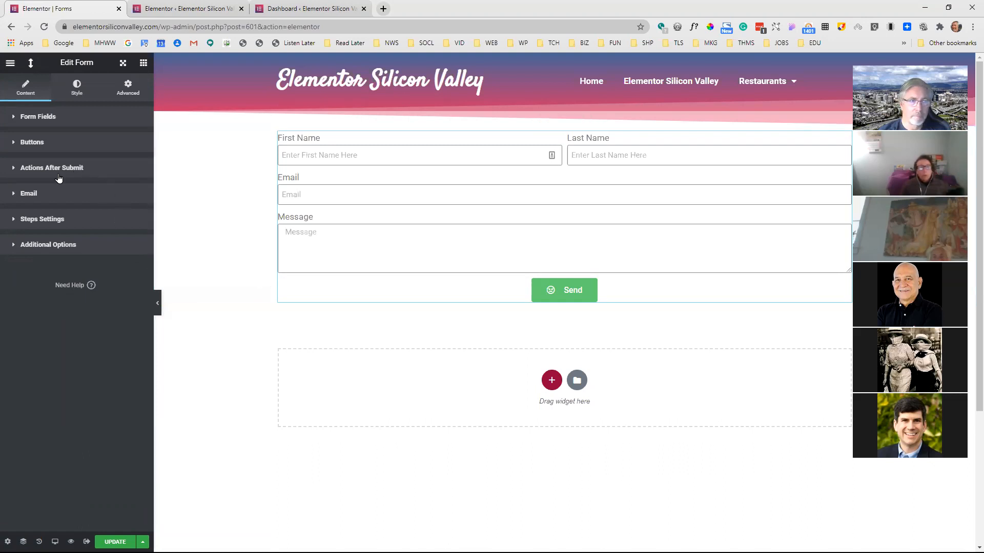
{"action": "left_click", "coordinate": [46, 195]}
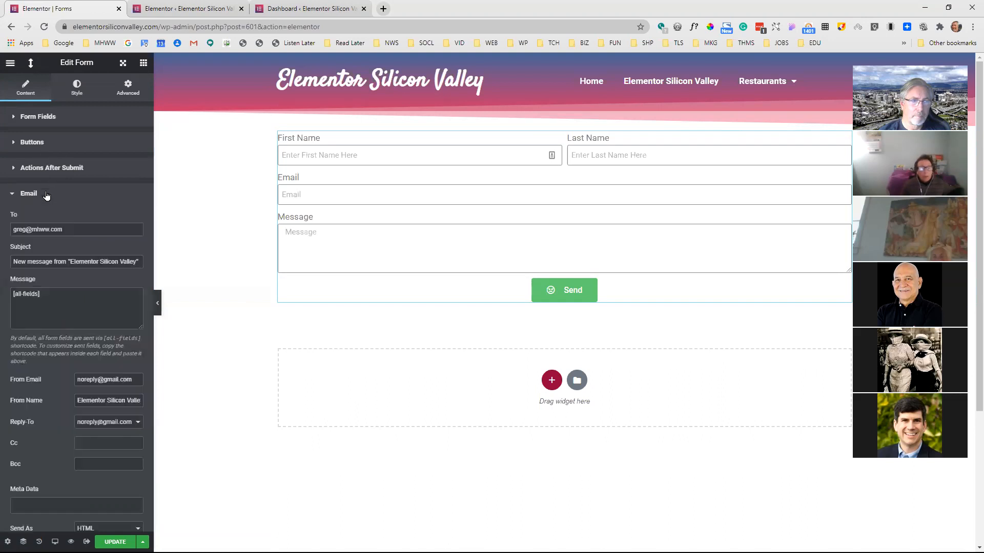
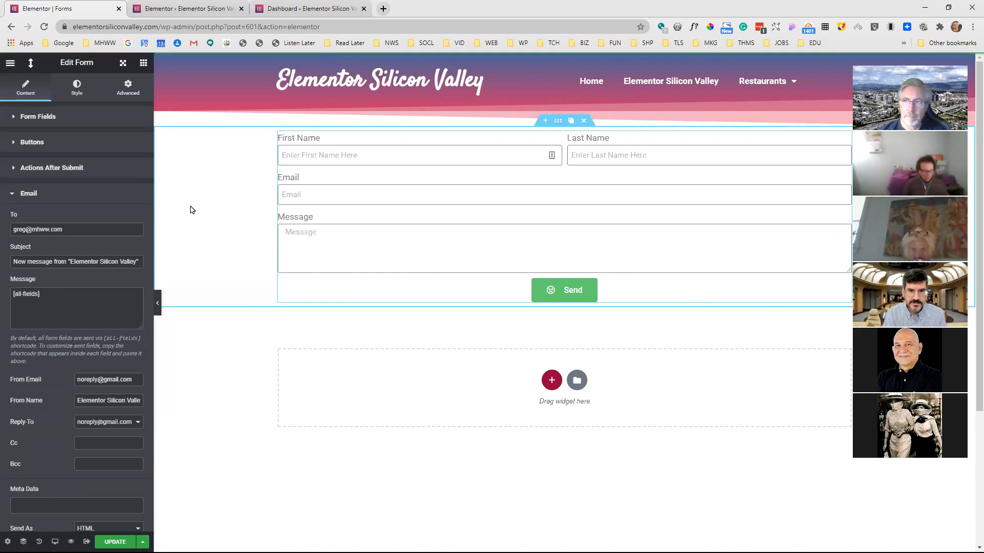
Set the email notification's Reply-To to the form's Email Field and close the email settings
{"action": "left_click", "coordinate": [138, 422]}
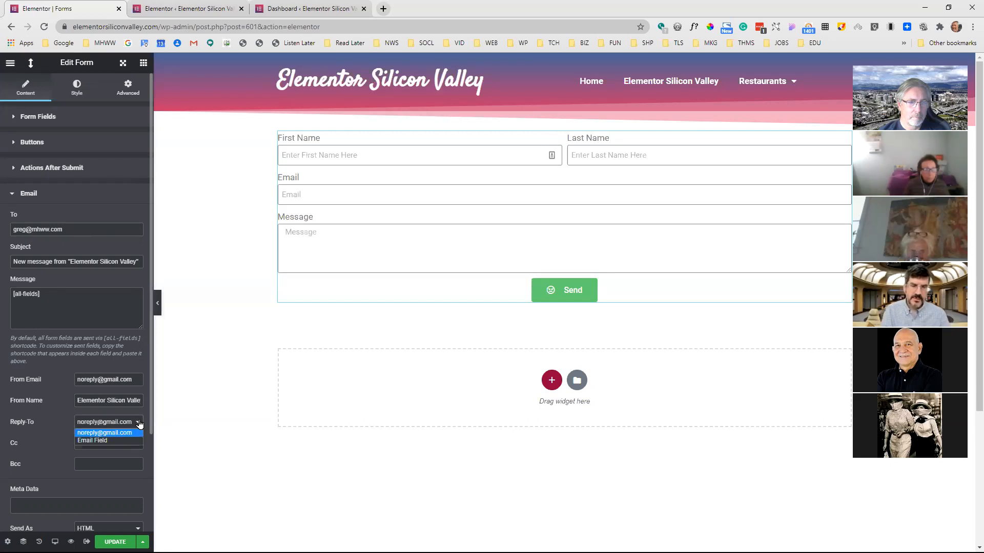
{"action": "left_click", "coordinate": [105, 446]}
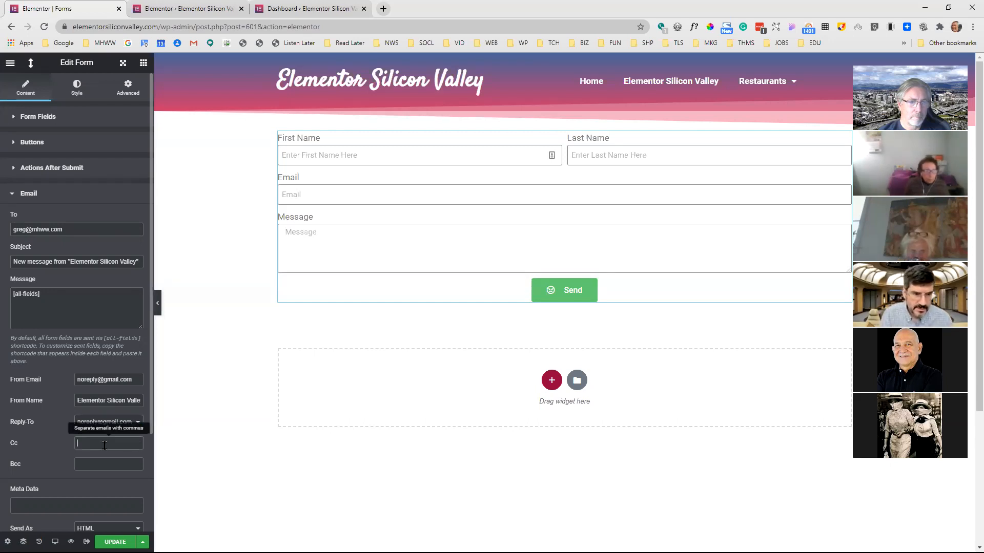
{"action": "left_click", "coordinate": [138, 426]}
{"action": "left_click", "coordinate": [109, 441]}
{"action": "left_click", "coordinate": [304, 193]}
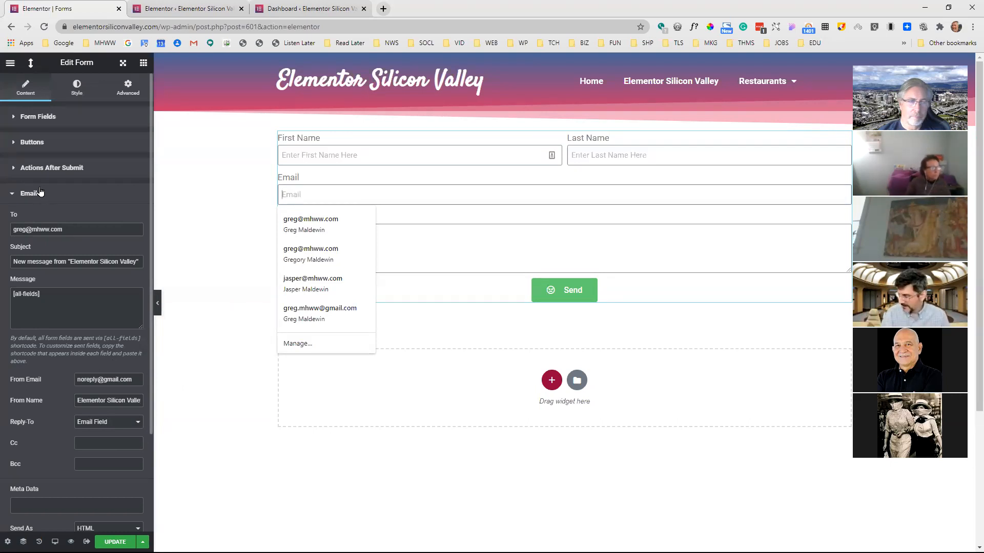
{"action": "left_click", "coordinate": [183, 219]}
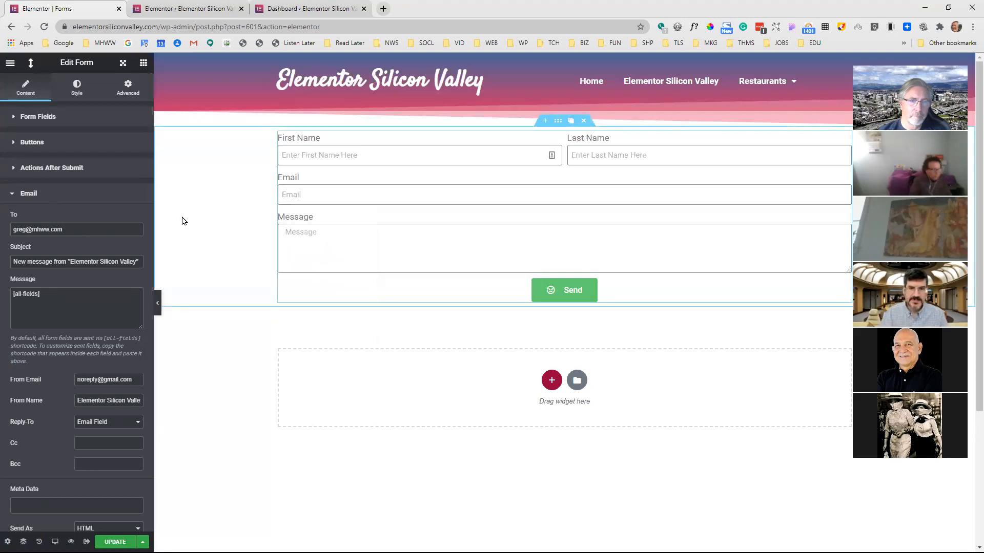
{"action": "left_click", "coordinate": [32, 194]}
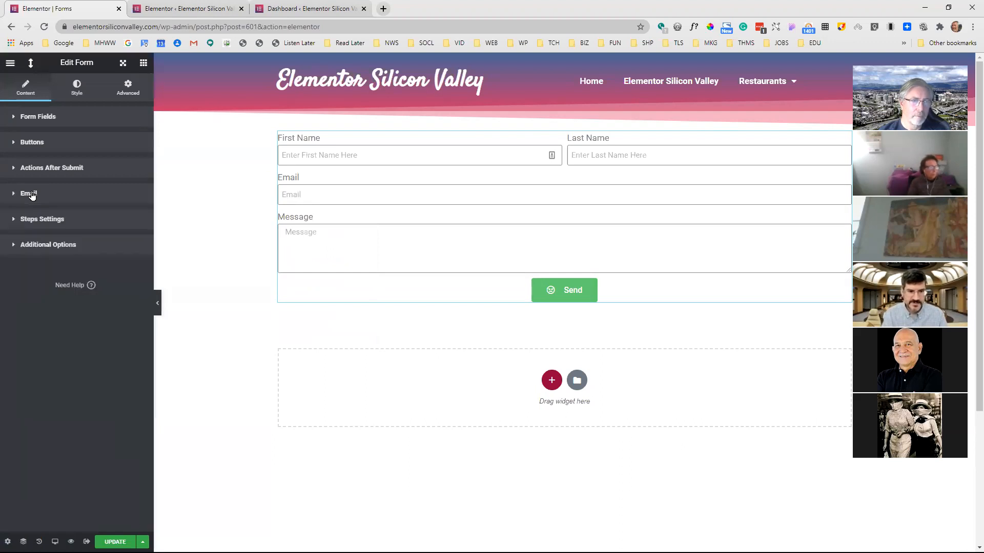
Add Email 2 as an action after submit and open its settings
{"action": "left_click", "coordinate": [53, 168]}
{"action": "left_click", "coordinate": [64, 203]}
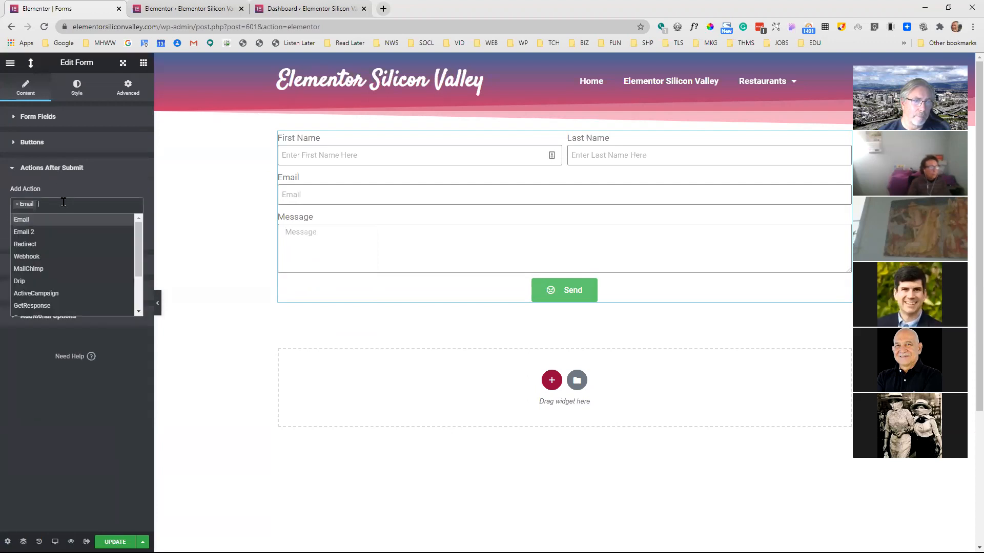
{"action": "left_click", "coordinate": [52, 236]}
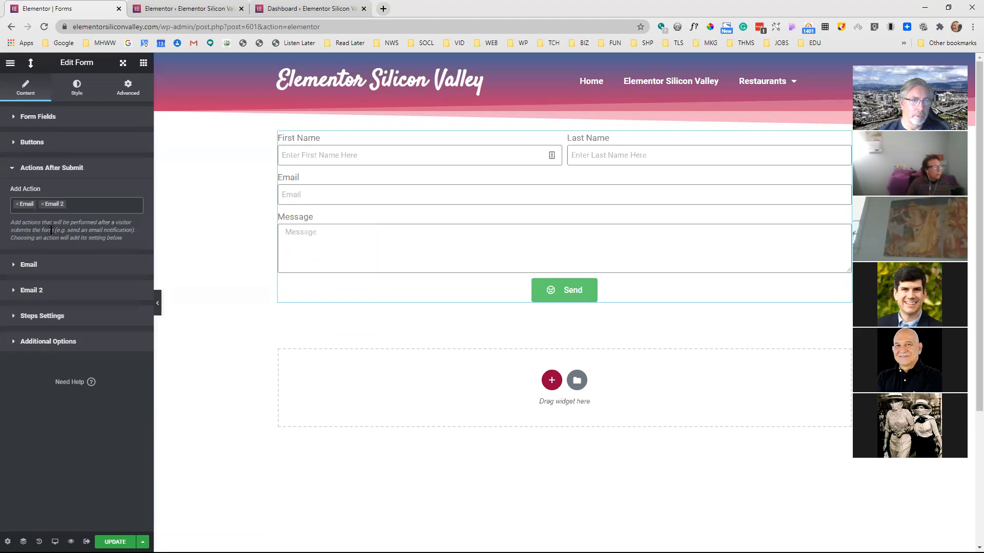
{"action": "left_click", "coordinate": [43, 291]}
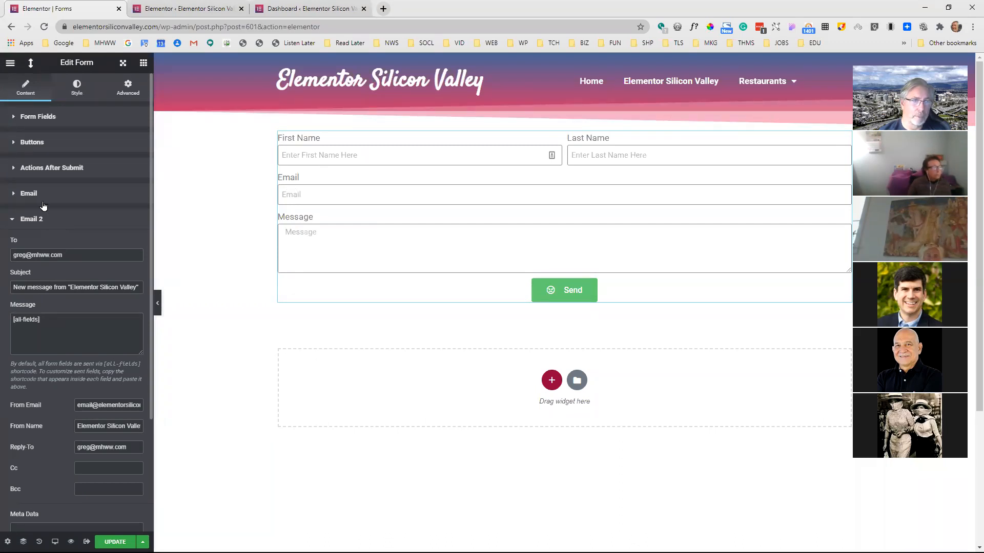
Copy the Email form field's shortcode and use [field id="email"] as the recipient of Email 2
{"action": "left_click", "coordinate": [22, 119]}
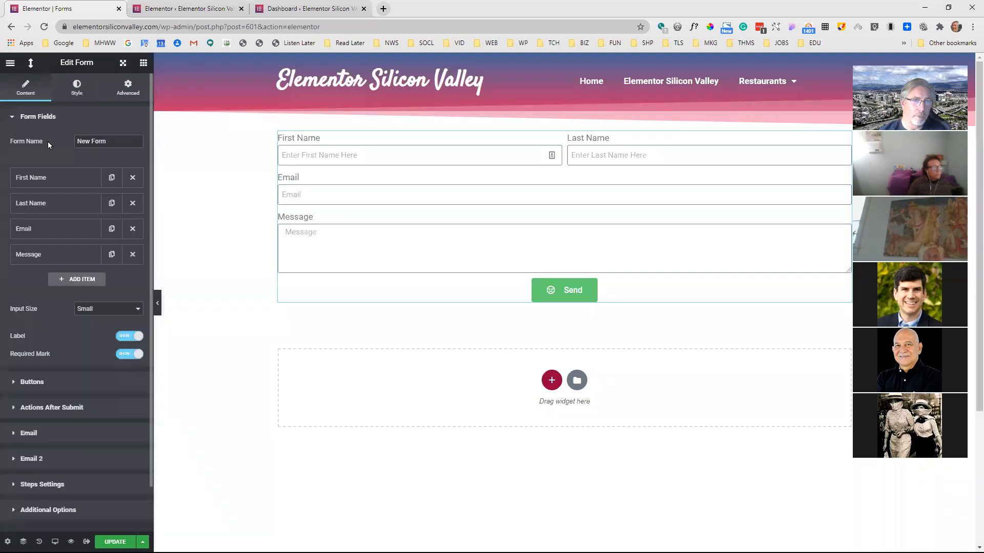
{"action": "left_click", "coordinate": [74, 230]}
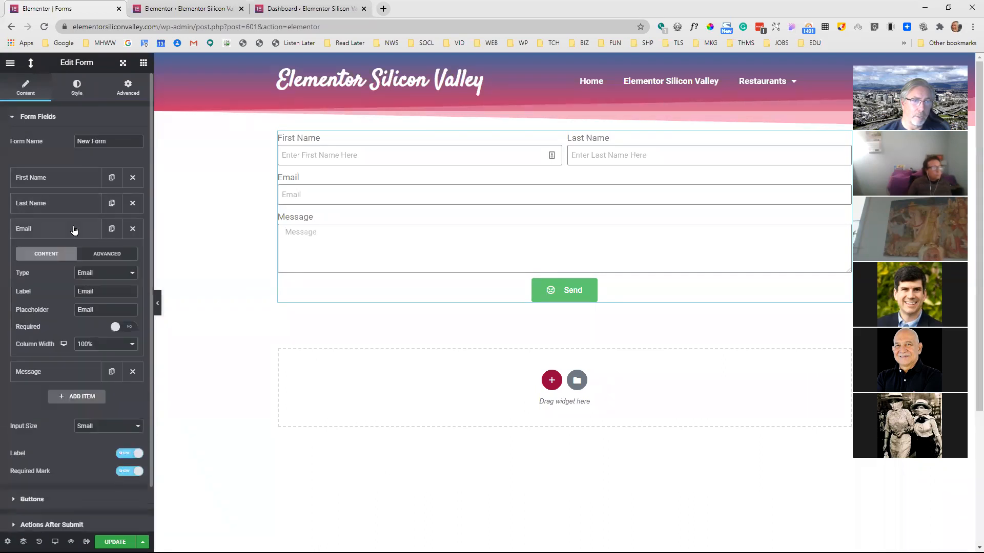
{"action": "left_click", "coordinate": [107, 254]}
{"action": "left_click_drag", "start_coordinate": [125, 338], "coordinate": [44, 344]}
{"action": "key", "text": "ctrl+c"}
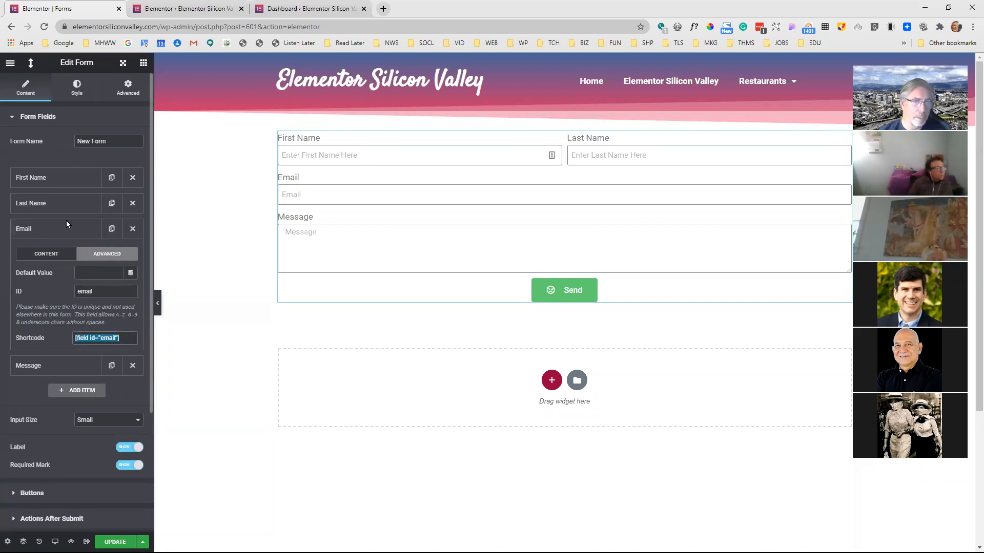
{"action": "left_click", "coordinate": [45, 117]}
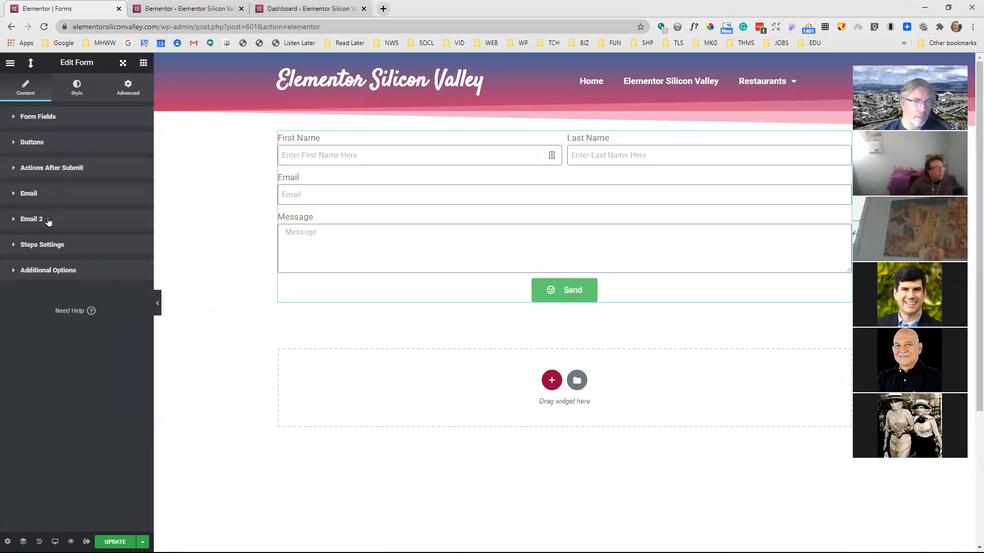
{"action": "left_click", "coordinate": [49, 222]}
{"action": "triple_click", "coordinate": [81, 253]}
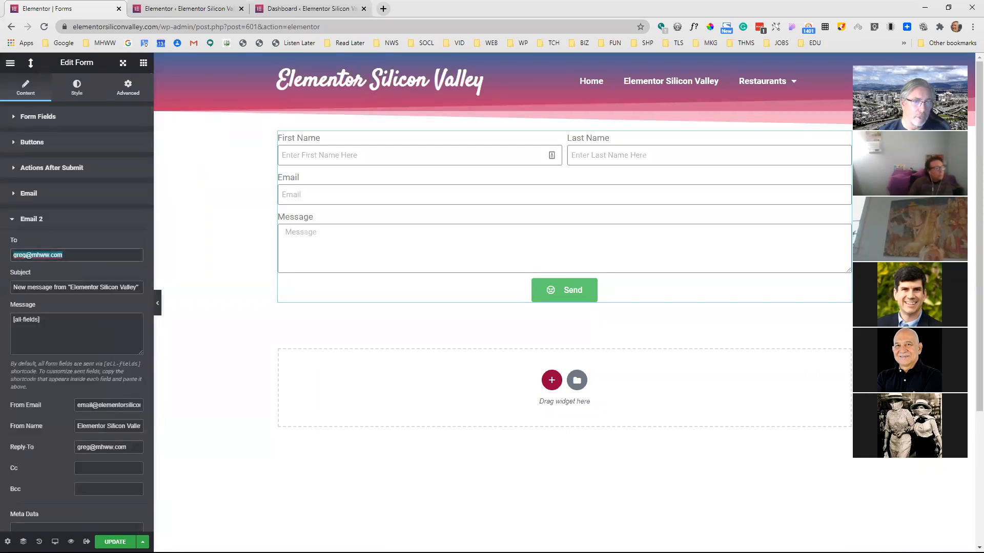
{"action": "key", "text": "ctrl+v"}
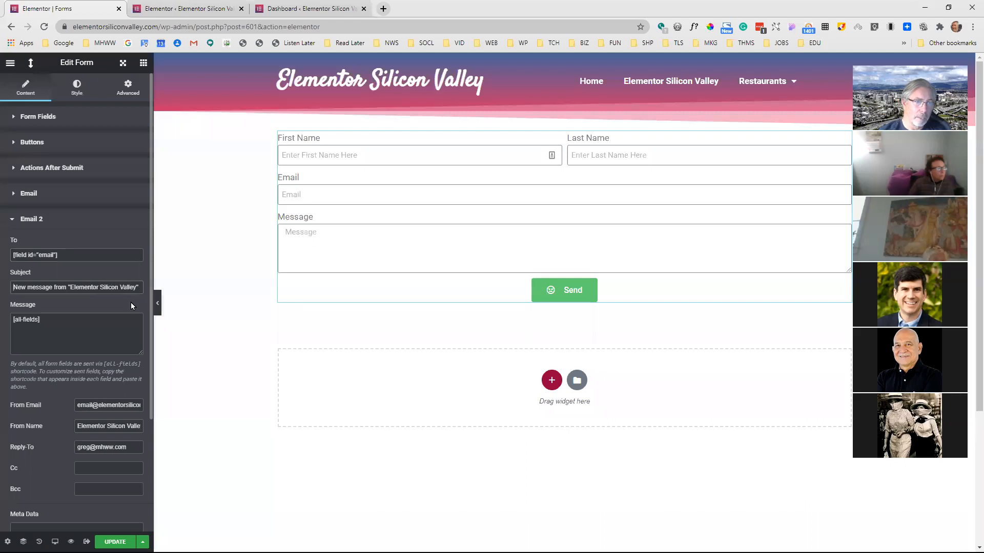
Replace the Email 2 subject with "Got your ..."
{"action": "key", "text": "Tab"}
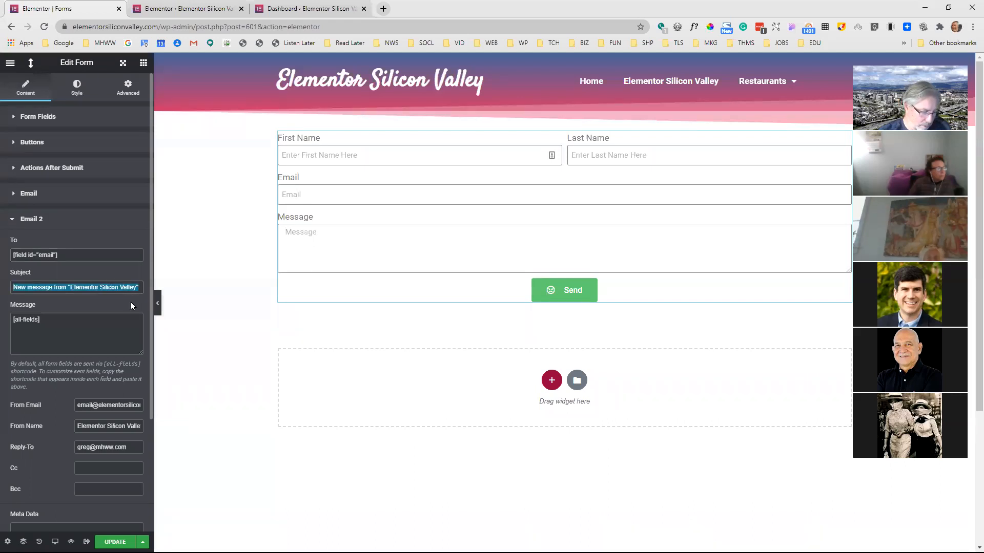
{"action": "type", "text": "gOT"}
{"action": "key", "text": "BackSpace"}
{"action": "key", "text": "BackSpace"}
{"action": "key", "text": "BackSpace"}
{"action": "type", "text": "Got your "}
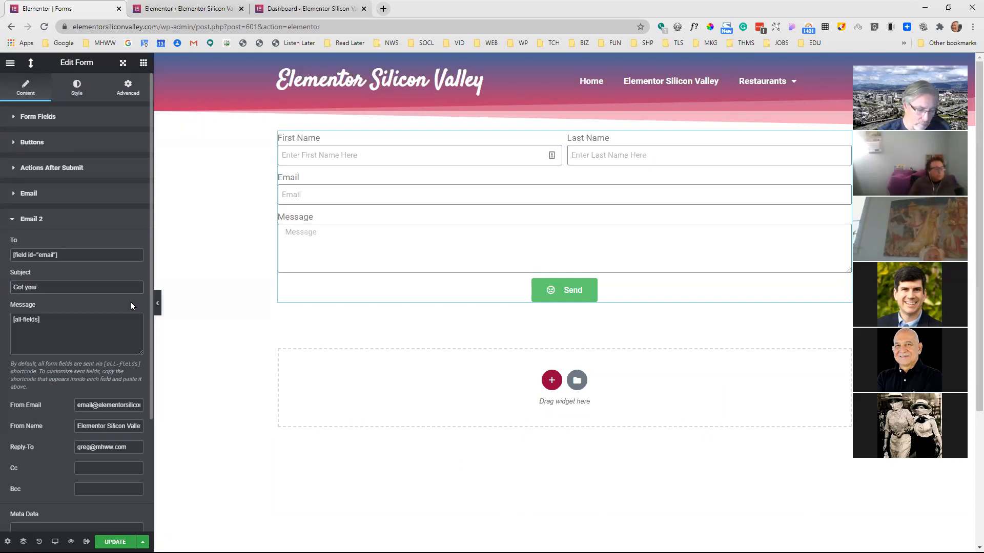
{"action": "type", "text": "..."}
Replace the Email 2 message with "We'll get back to you soon." and close its settings
{"action": "left_click", "coordinate": [86, 319]}
{"action": "key", "text": "ctrl+a"}
{"action": "key", "text": "BackSpace"}
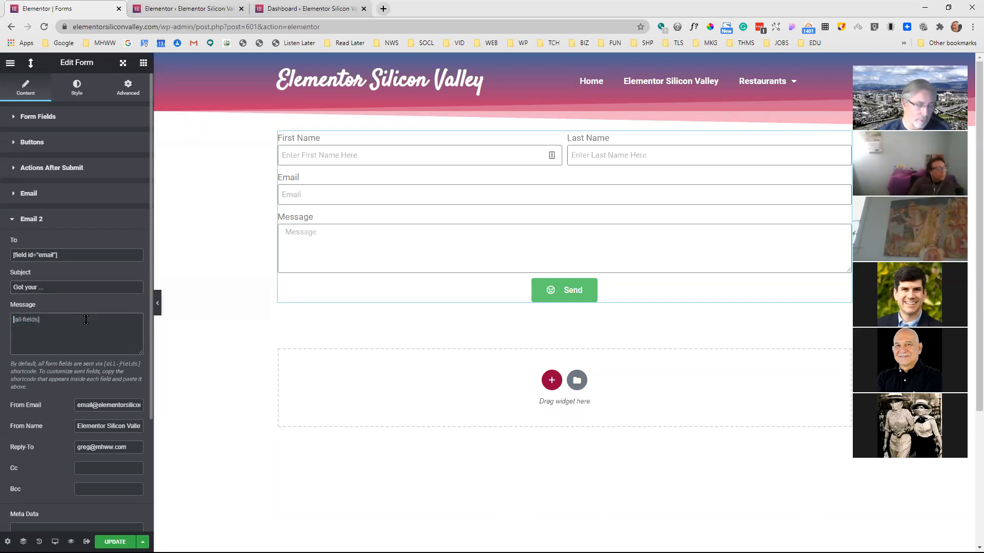
{"action": "type", "text": "W"}
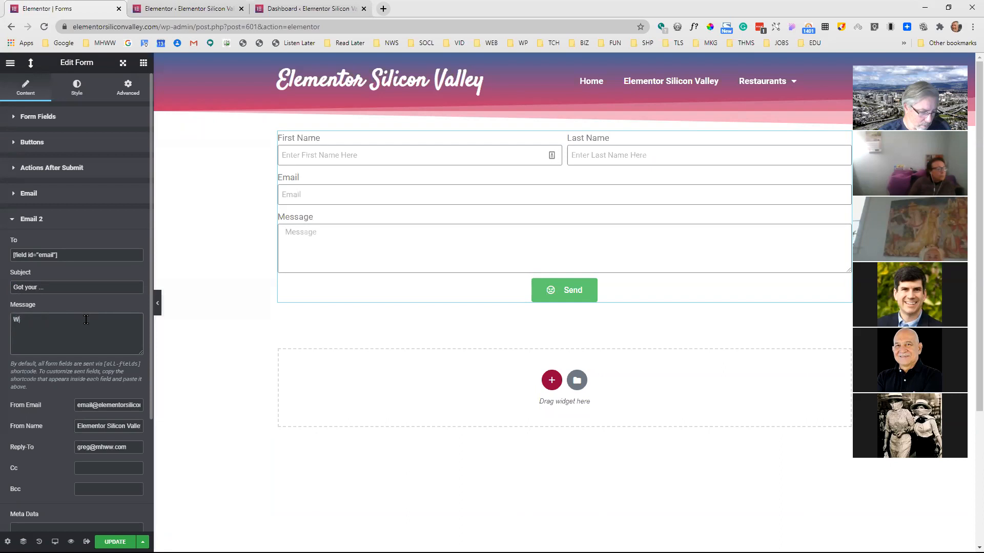
{"action": "type", "text": "e'll get back to you soon."}
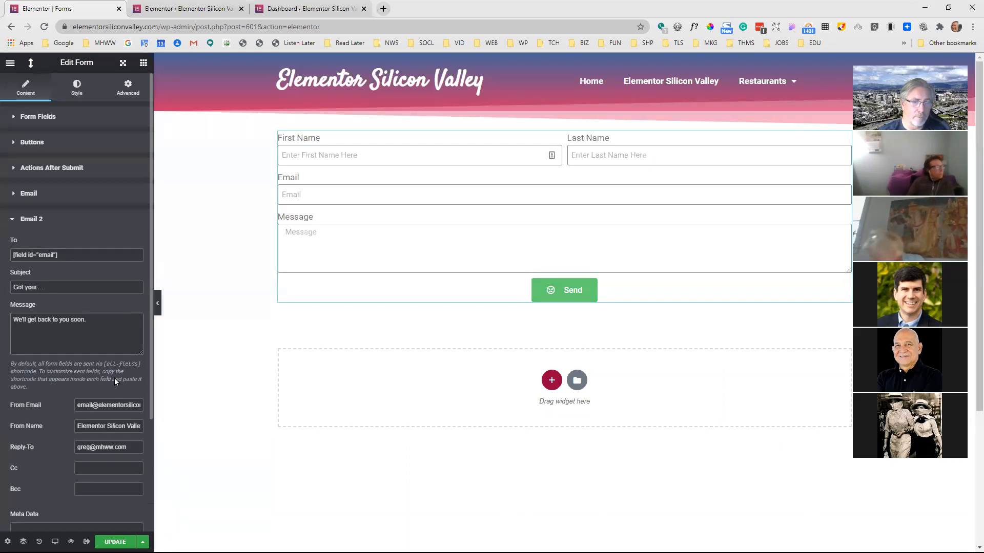
{"action": "left_click", "coordinate": [41, 220]}
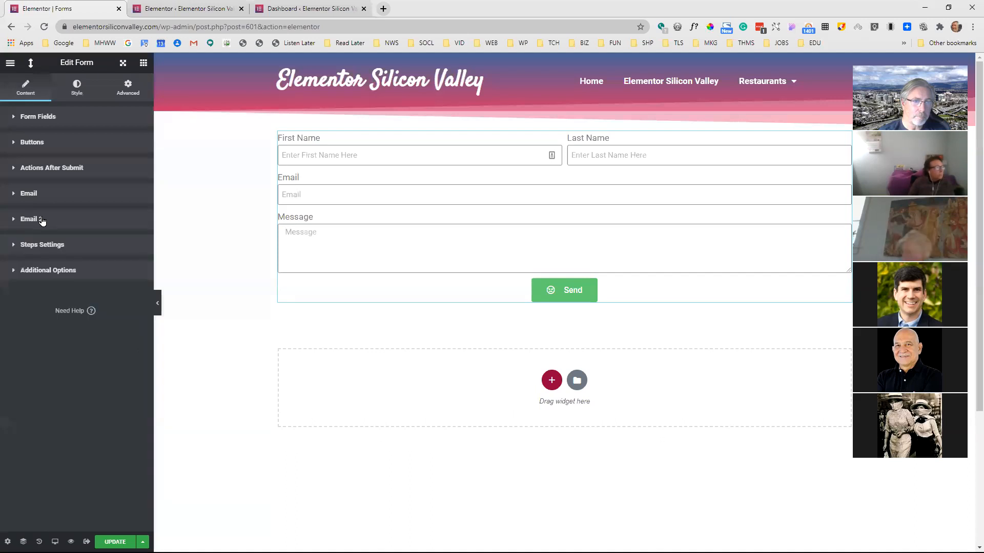
Add Redirect as an action after submit and open its Redirect To link for editing
{"action": "left_click", "coordinate": [66, 168]}
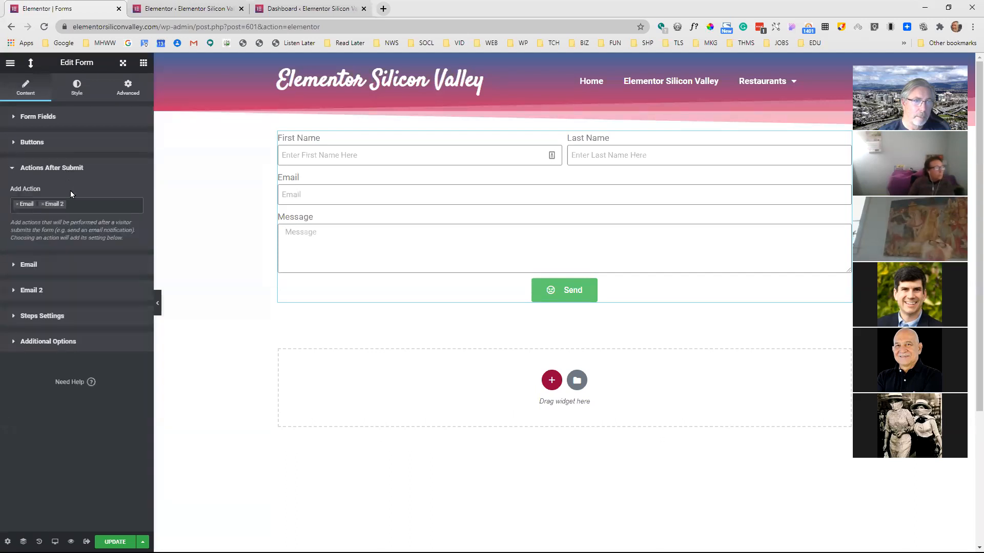
{"action": "left_click", "coordinate": [79, 204]}
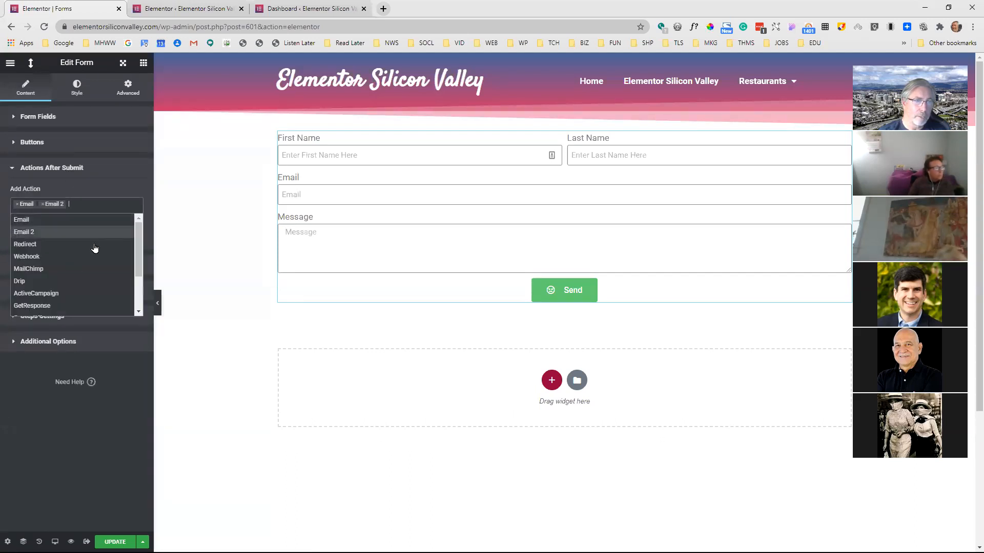
{"action": "left_click", "coordinate": [54, 245]}
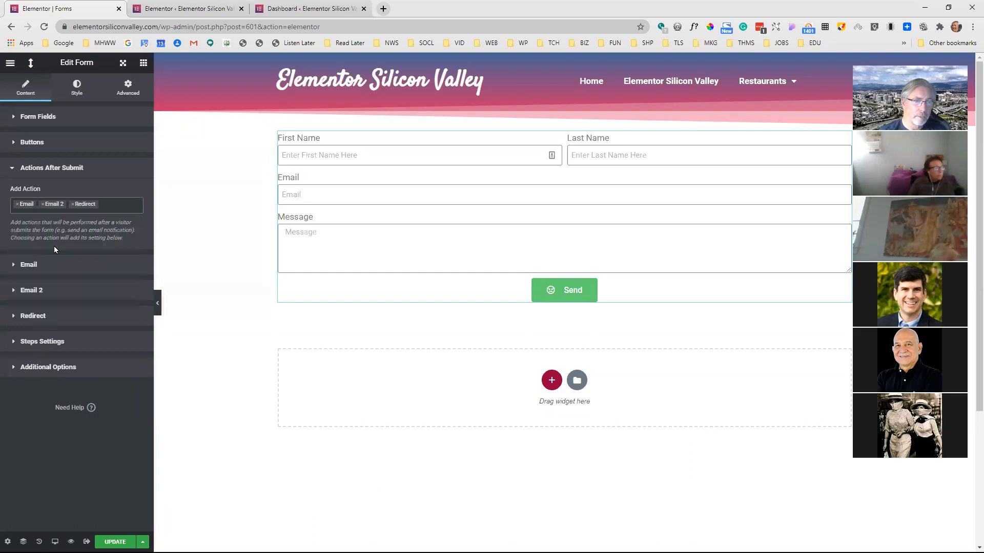
{"action": "left_click", "coordinate": [43, 317]}
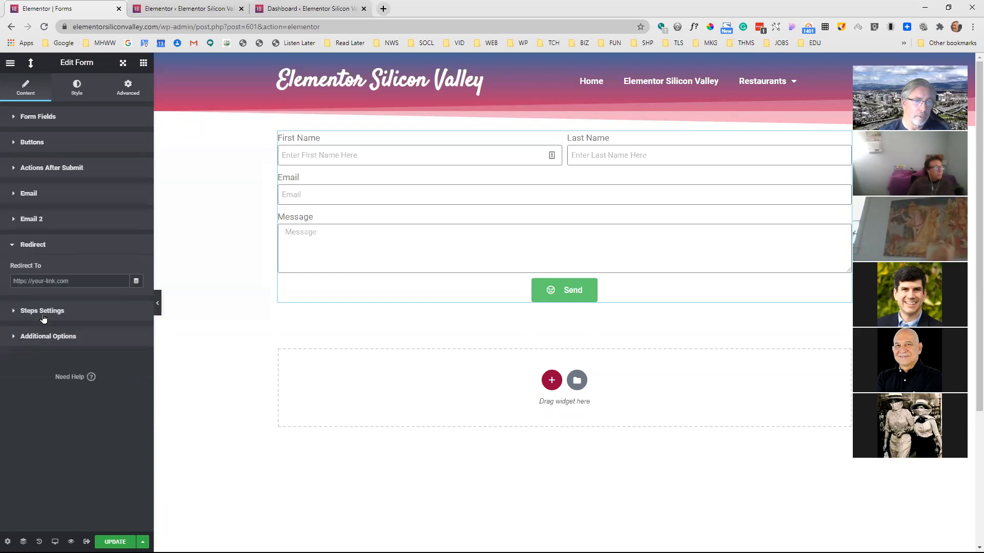
{"action": "left_click", "coordinate": [81, 280]}
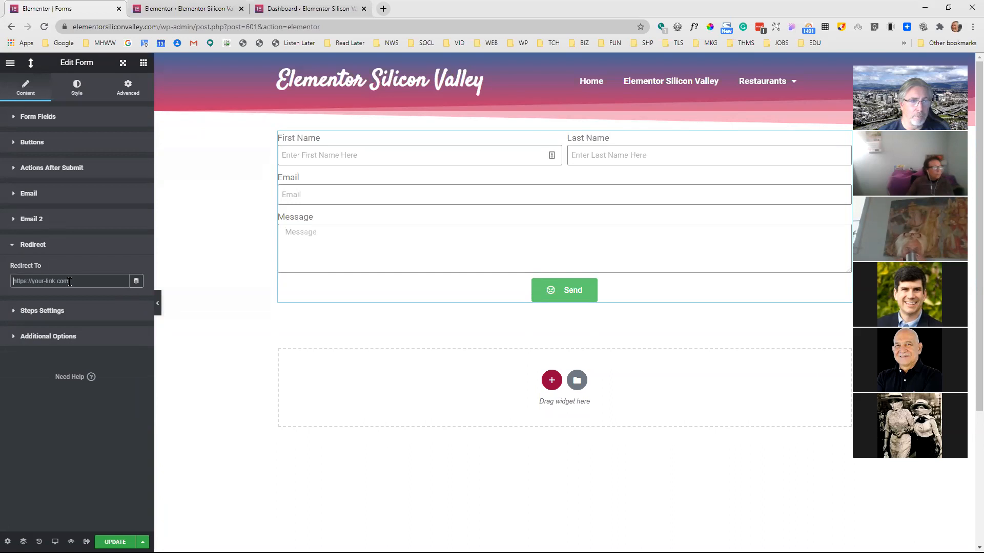
Add Webhook and Drip to the actions that run after submit
{"action": "left_click", "coordinate": [68, 172]}
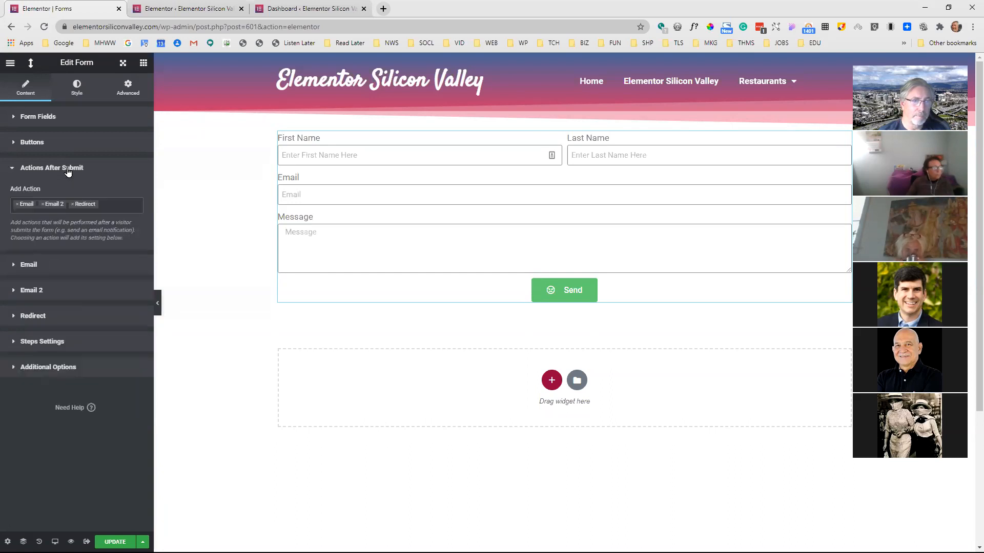
{"action": "left_click", "coordinate": [113, 205]}
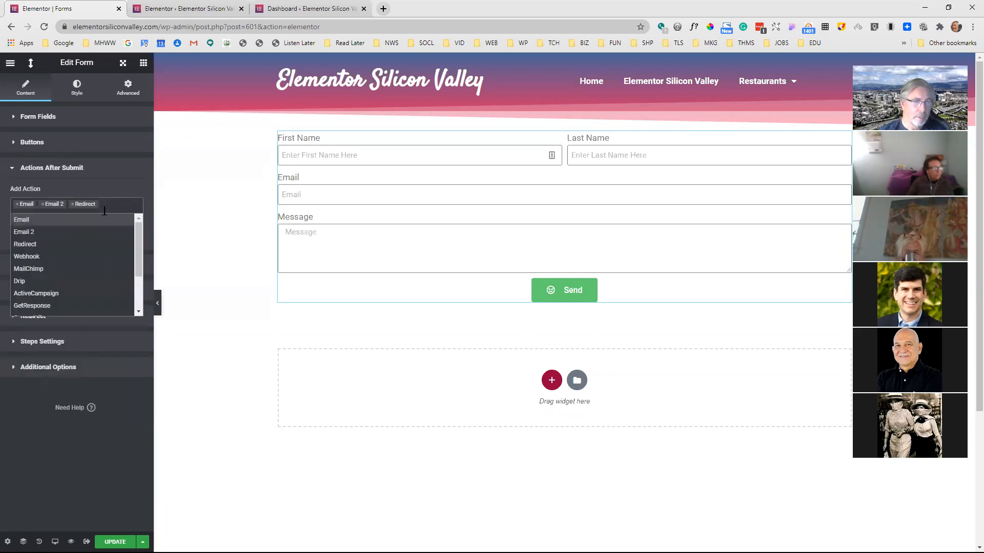
{"action": "left_click", "coordinate": [60, 257]}
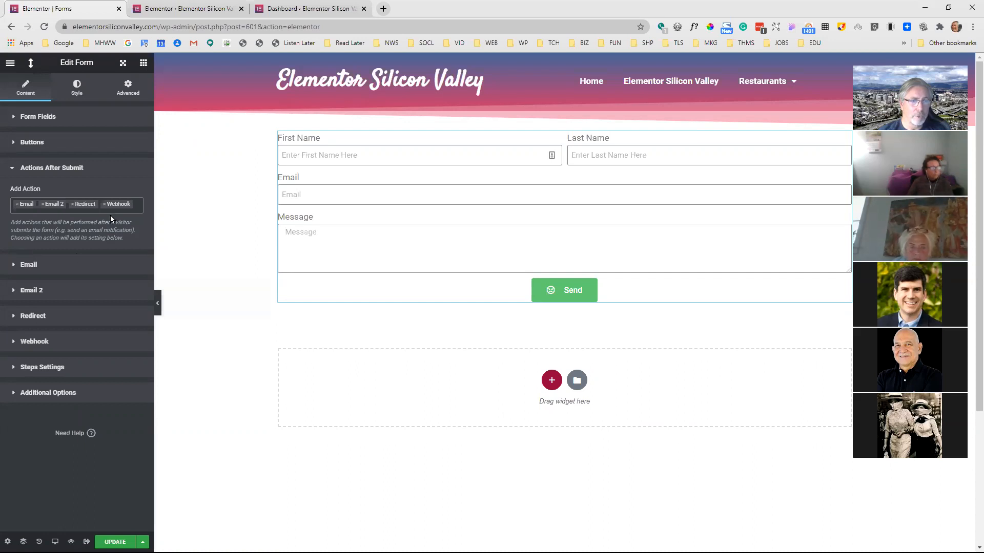
{"action": "left_click", "coordinate": [136, 205]}
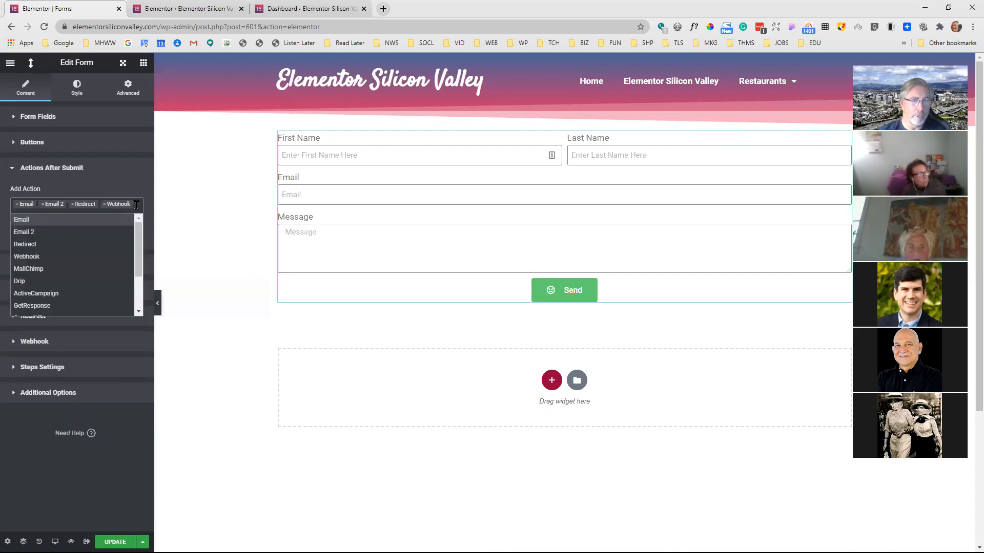
{"action": "left_click", "coordinate": [92, 285]}
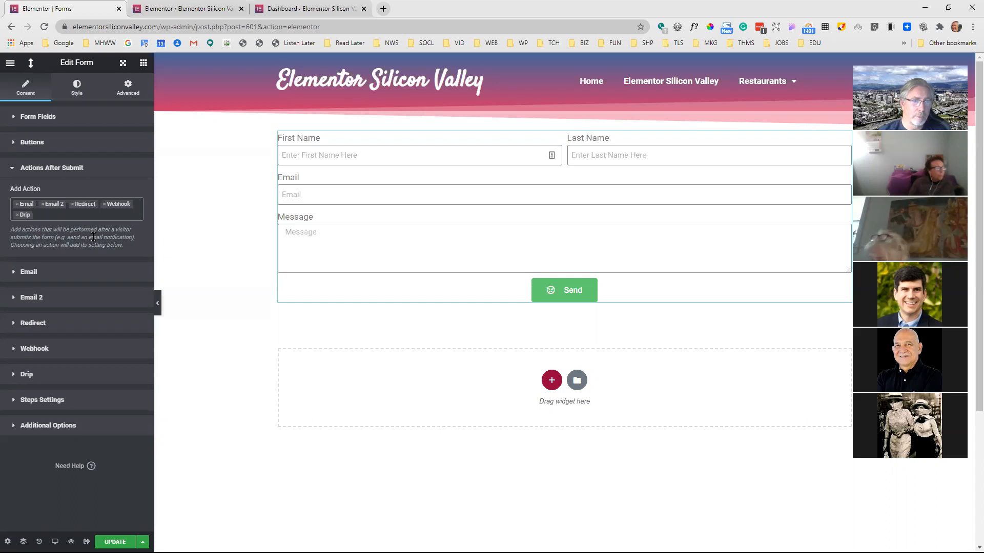
Add Popup as an action after submit and open its settings
{"action": "left_click", "coordinate": [103, 215]}
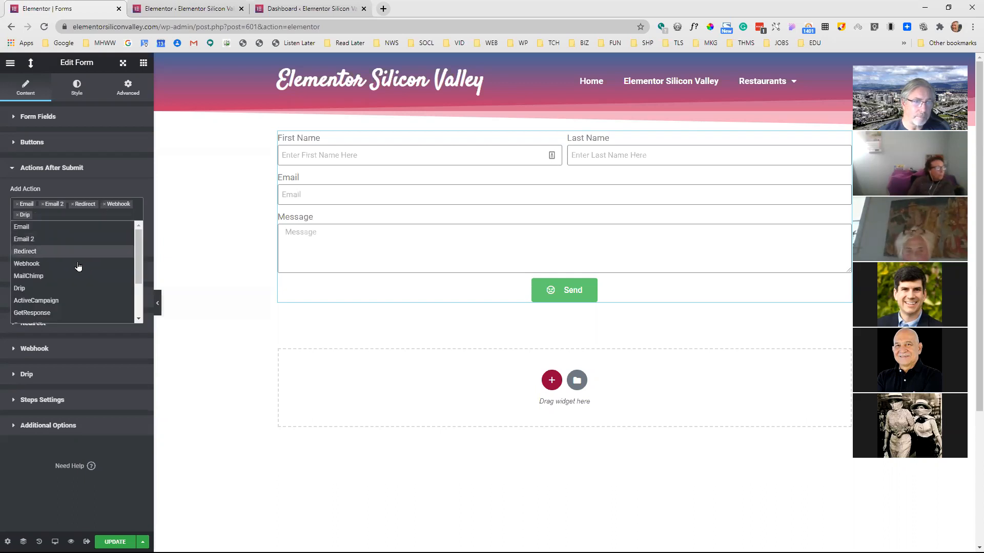
{"action": "scroll", "coordinate": [71, 294], "scroll_direction": "down", "scroll_amount": 2}
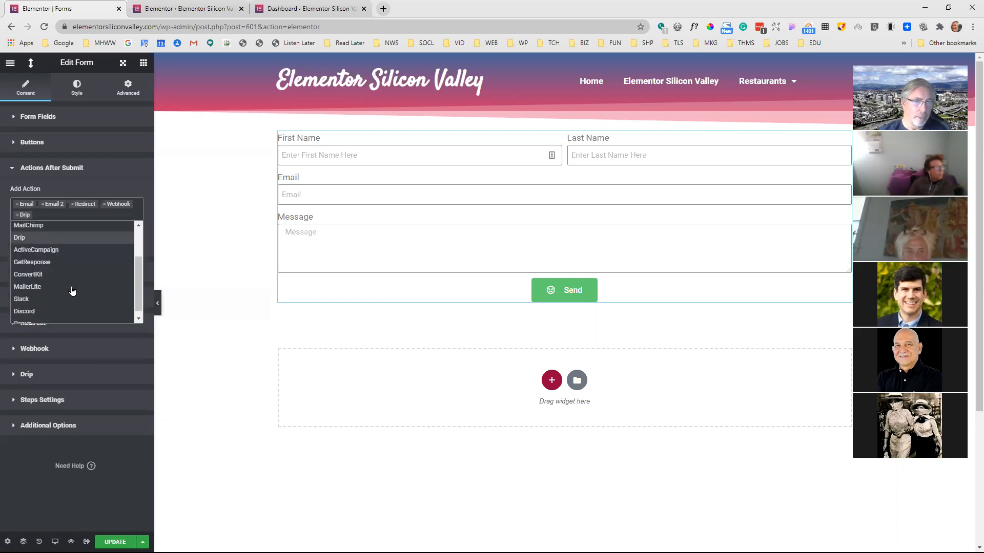
{"action": "scroll", "coordinate": [56, 266], "scroll_direction": "down", "scroll_amount": 1}
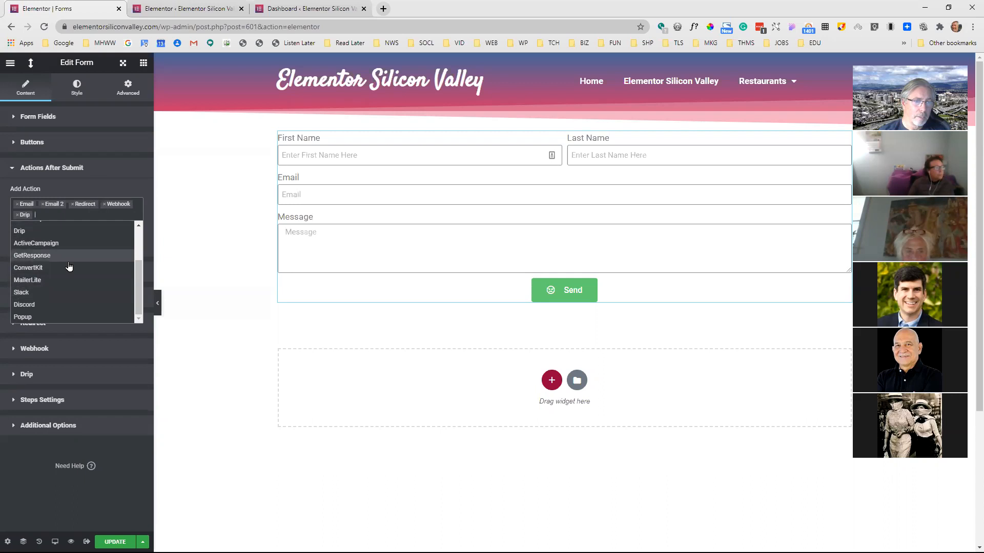
{"action": "left_click", "coordinate": [57, 315]}
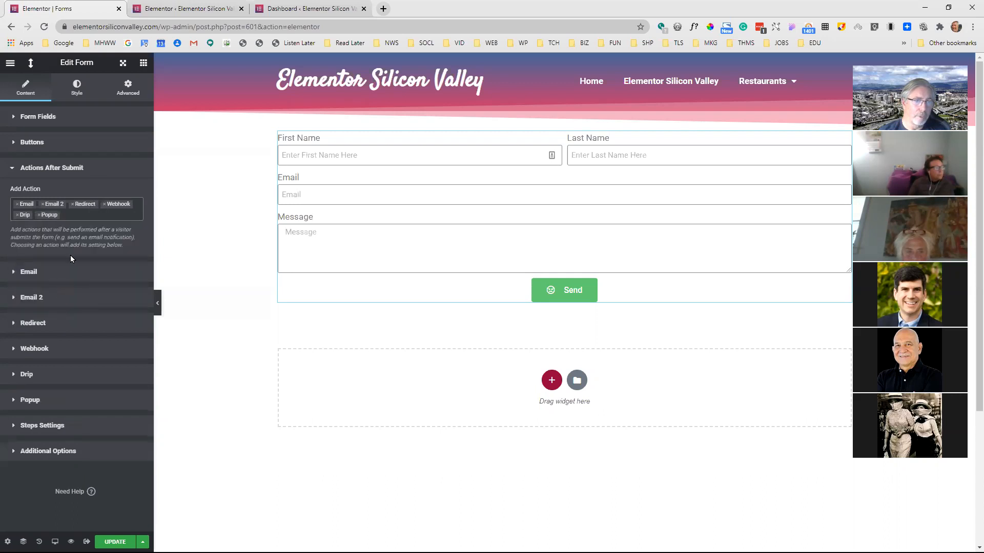
{"action": "left_click", "coordinate": [46, 399]}
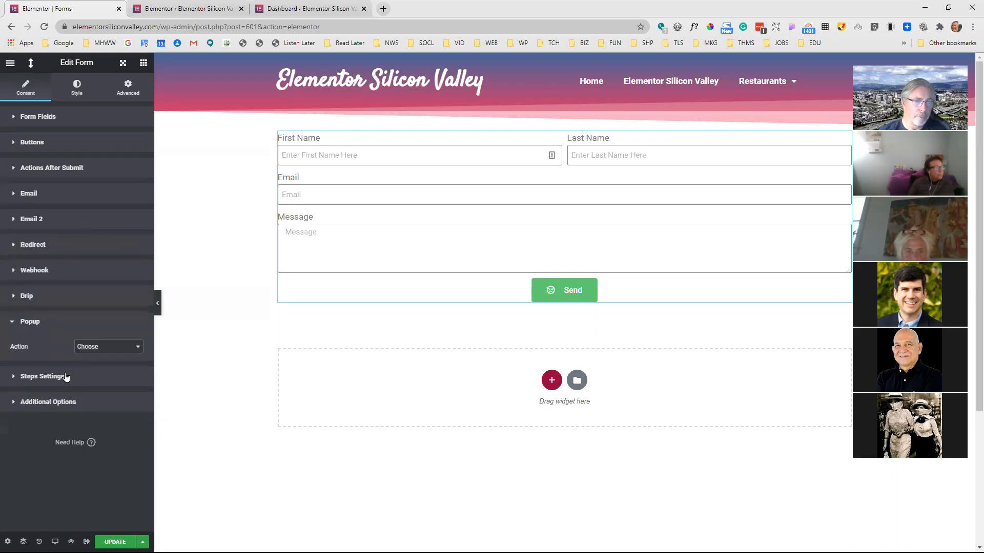
{"action": "left_click", "coordinate": [103, 351]}
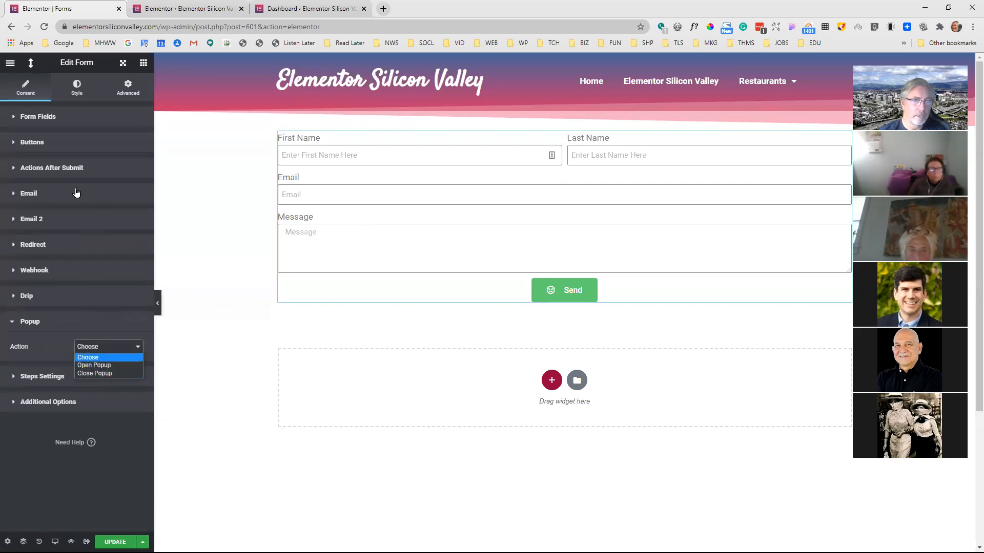
{"action": "left_click", "coordinate": [88, 246]}
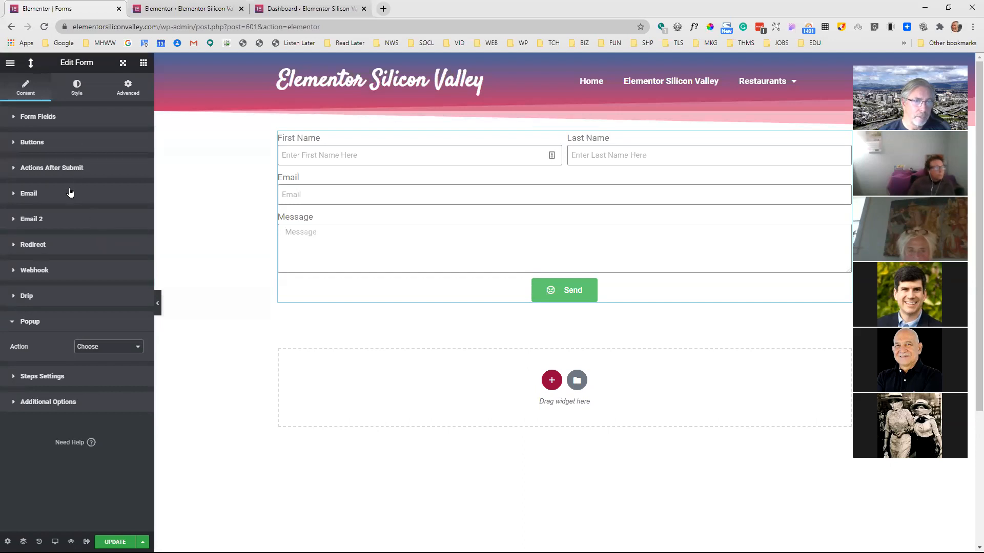
Remove Email 2, Redirect, Webhook, Drip and Popup from the form's after-submit actions, keeping only Email, and update the page
{"action": "left_click", "coordinate": [72, 170]}
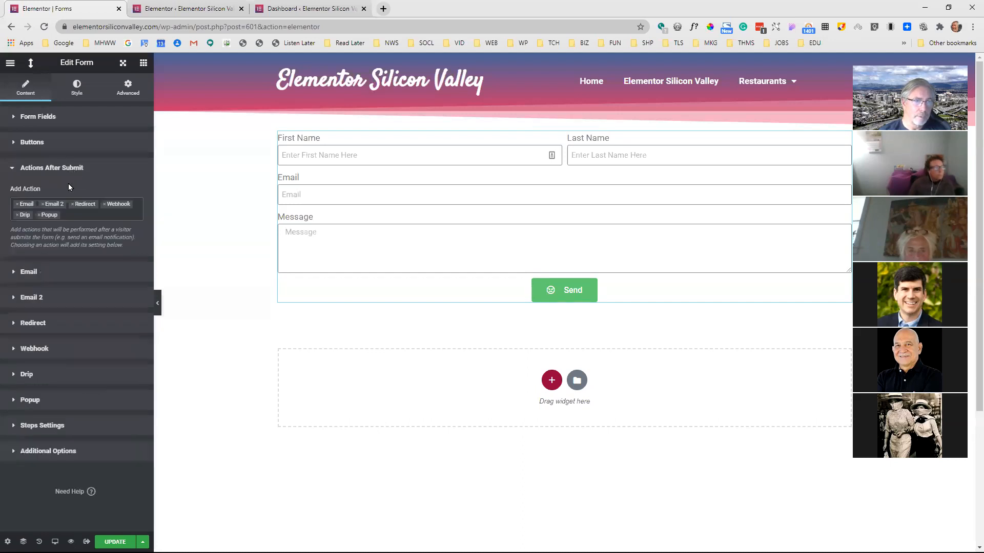
{"action": "left_click", "coordinate": [42, 208]}
{"action": "left_click", "coordinate": [41, 208]}
{"action": "left_click", "coordinate": [42, 208]}
{"action": "left_click", "coordinate": [42, 208]}
{"action": "left_click", "coordinate": [41, 207]}
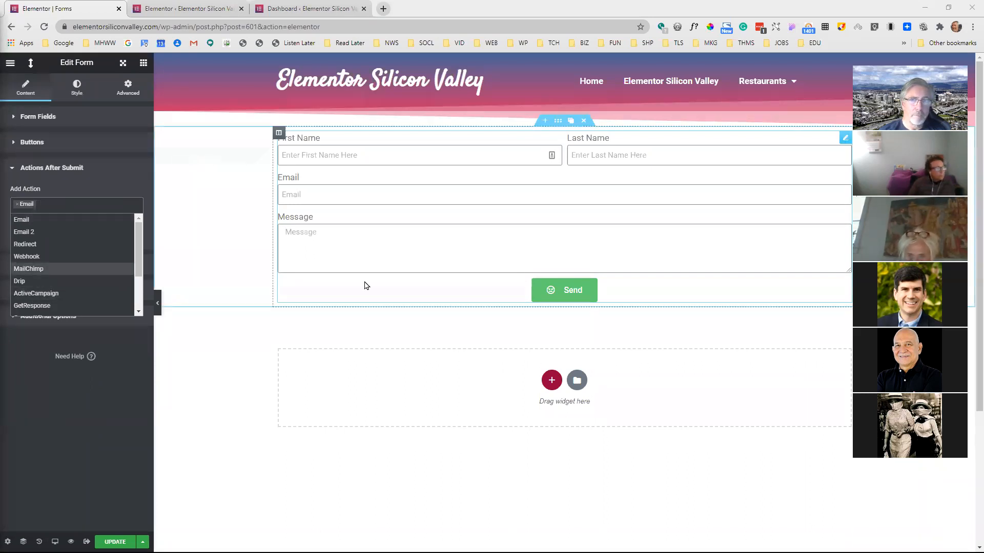
{"action": "left_click", "coordinate": [116, 541]}
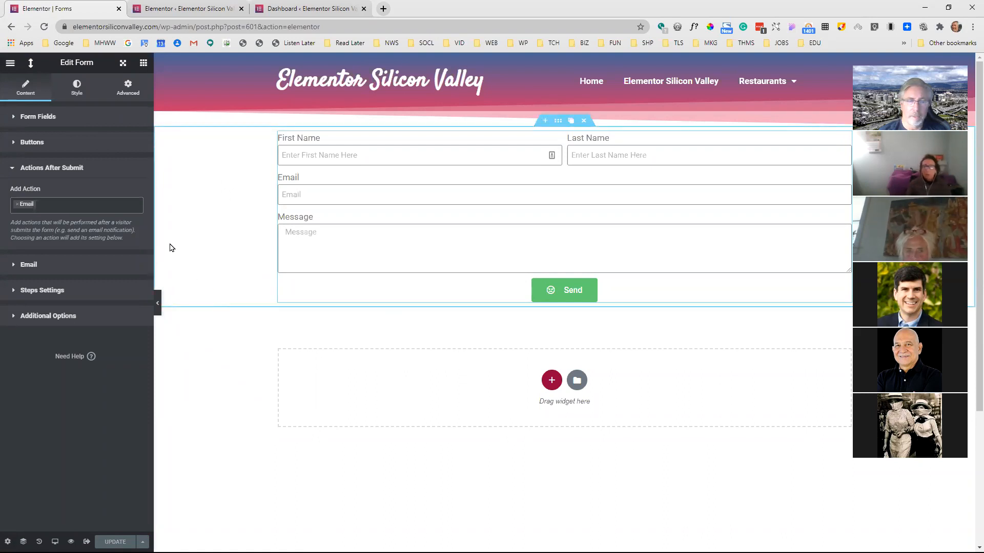
Exit the page editor to the WordPress dashboard and open the list of popup templates
{"action": "left_click", "coordinate": [13, 69]}
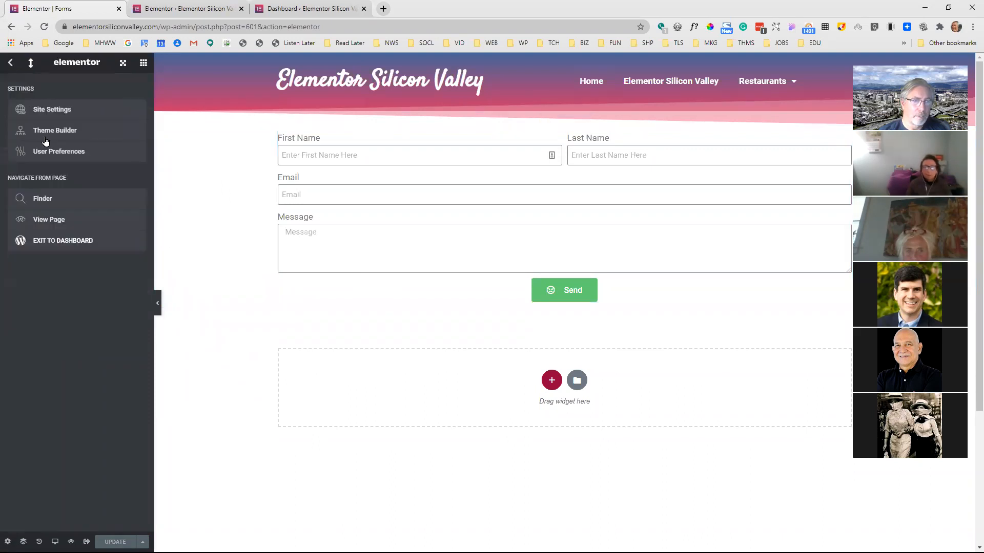
{"action": "left_click", "coordinate": [80, 238]}
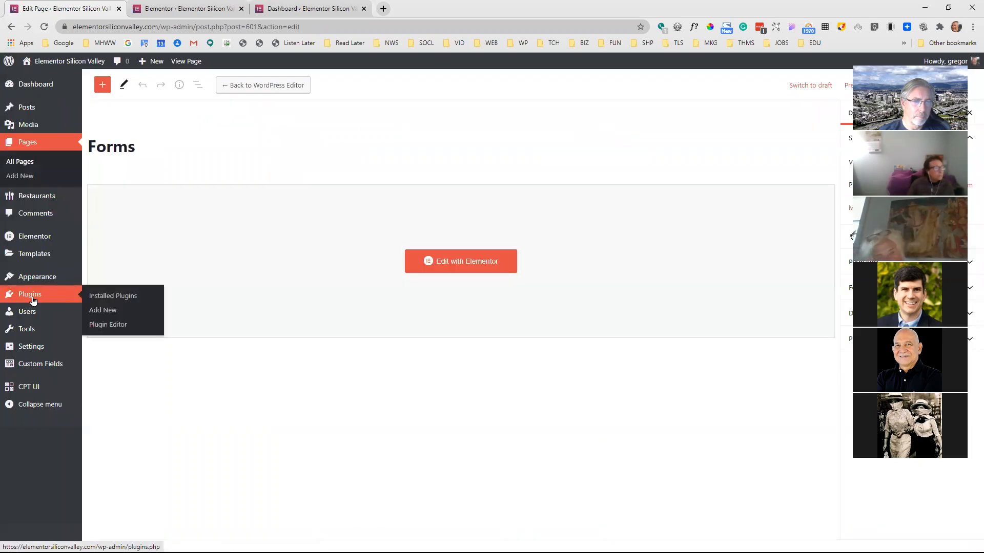
{"action": "mouse_move", "coordinate": [38, 252]}
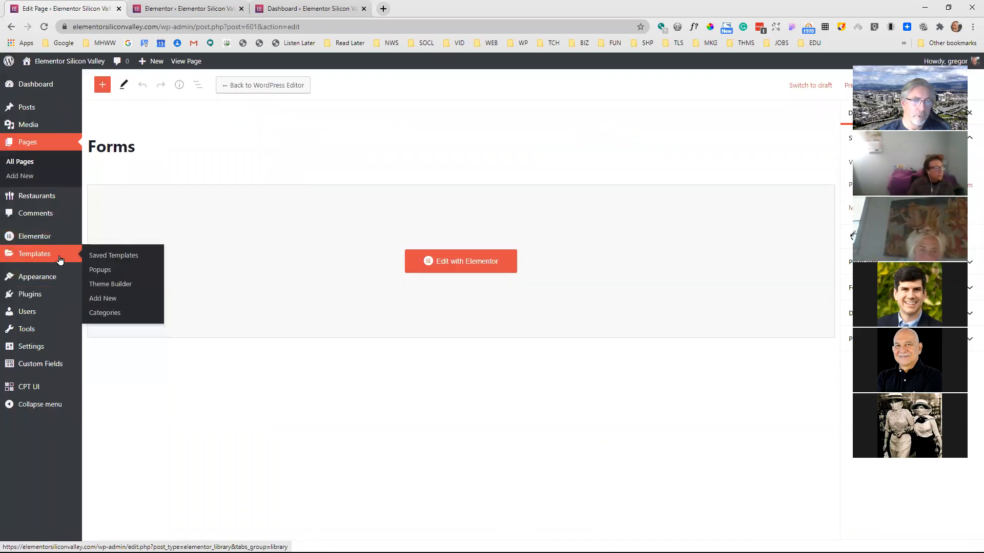
{"action": "left_click", "coordinate": [101, 270]}
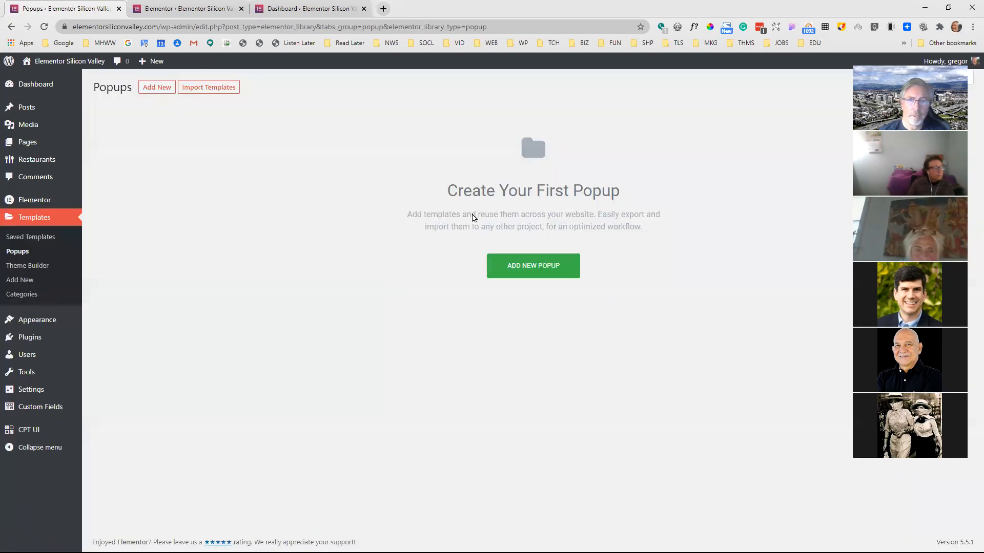
Create a new template of type Popup named "Form"
{"action": "left_click", "coordinate": [548, 263]}
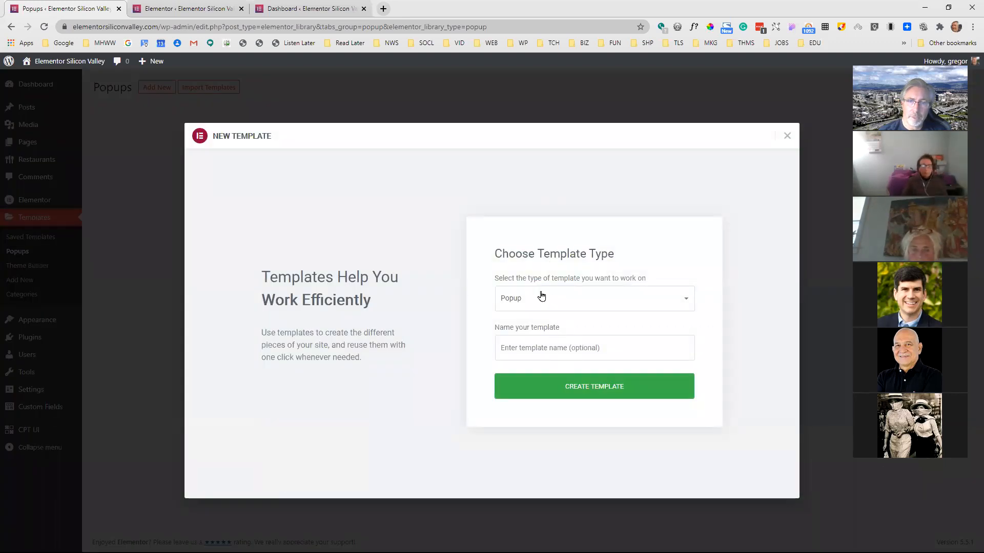
{"action": "left_click", "coordinate": [565, 300]}
{"action": "left_click", "coordinate": [565, 299]}
{"action": "left_click", "coordinate": [558, 347]}
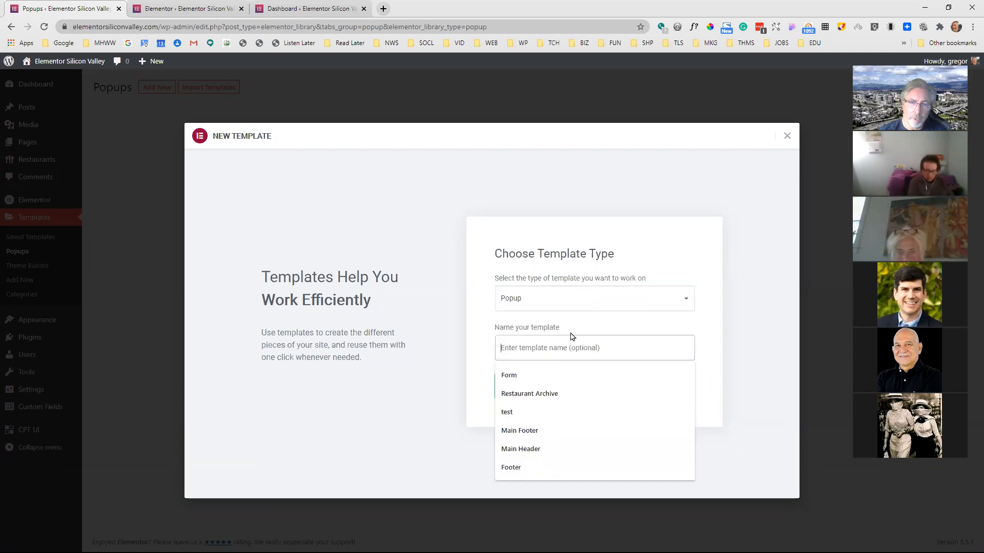
{"action": "left_click", "coordinate": [539, 379]}
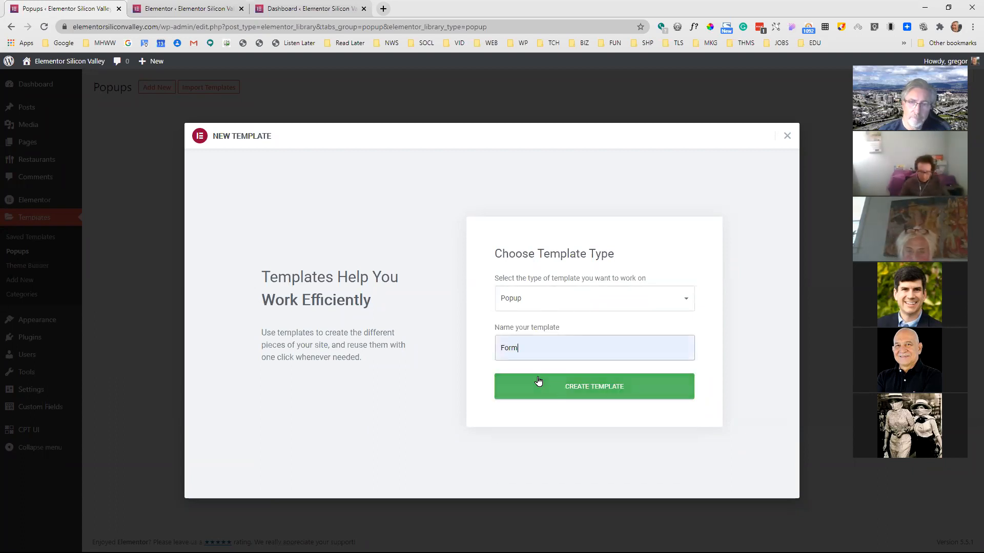
{"action": "left_click", "coordinate": [602, 387]}
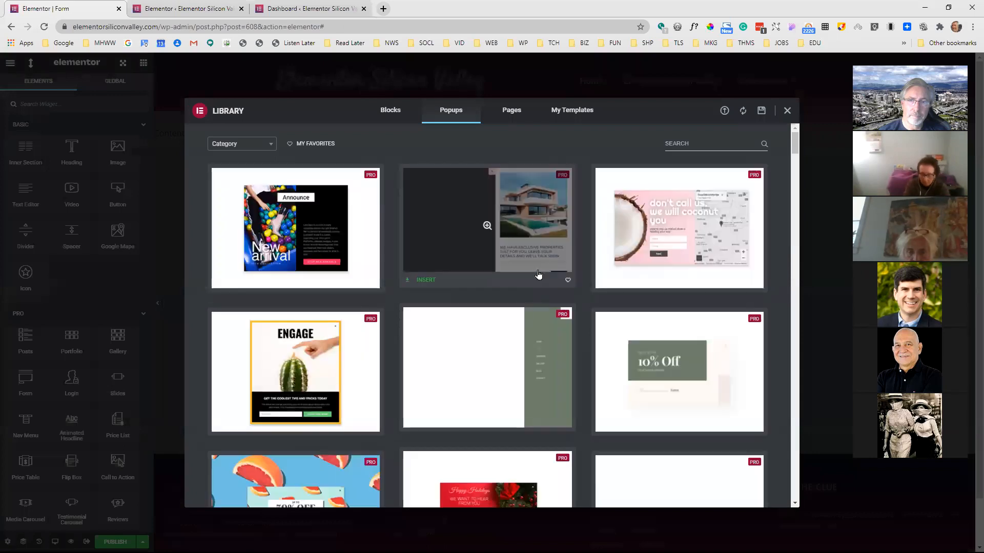
Find the "Space Ship" rocket popup in the template library, preview it and insert it into the new popup
{"action": "scroll", "coordinate": [506, 266], "scroll_direction": "down", "scroll_amount": 2}
{"action": "scroll", "coordinate": [505, 266], "scroll_direction": "up", "scroll_amount": 2}
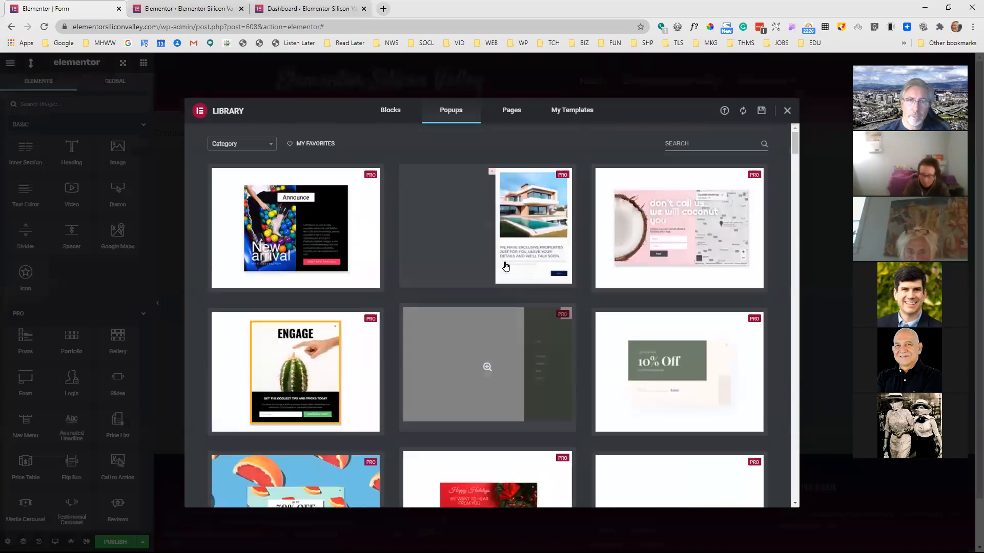
{"action": "scroll", "coordinate": [496, 207], "scroll_direction": "down", "scroll_amount": 2}
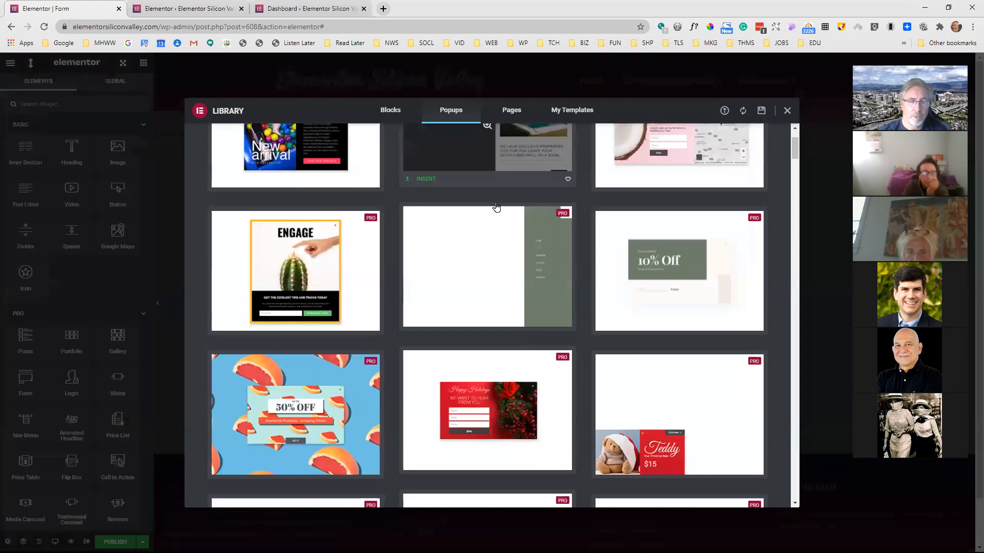
{"action": "scroll", "coordinate": [495, 208], "scroll_direction": "down", "scroll_amount": 6}
{"action": "scroll", "coordinate": [495, 208], "scroll_direction": "up", "scroll_amount": 3}
{"action": "scroll", "coordinate": [497, 226], "scroll_direction": "down", "scroll_amount": 1}
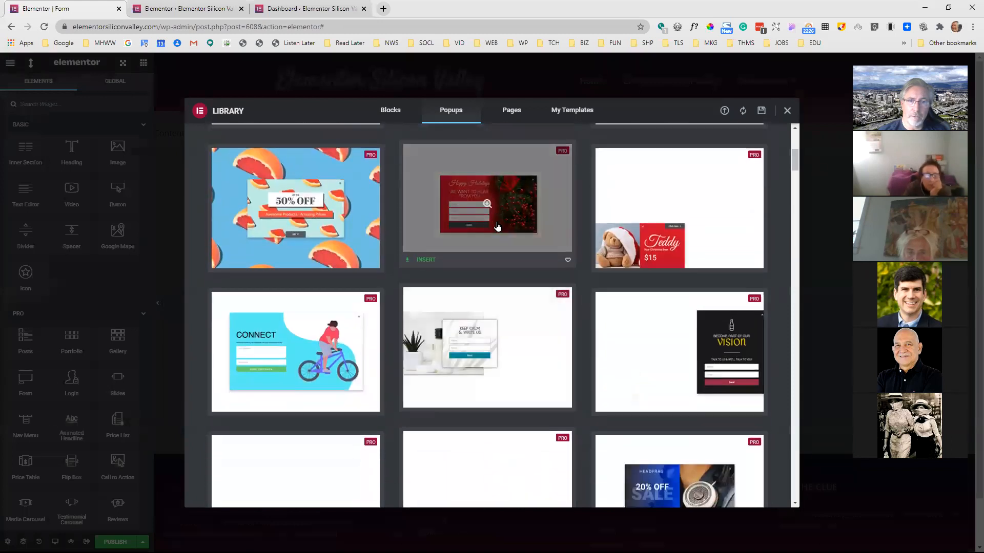
{"action": "scroll", "coordinate": [496, 245], "scroll_direction": "down", "scroll_amount": 8}
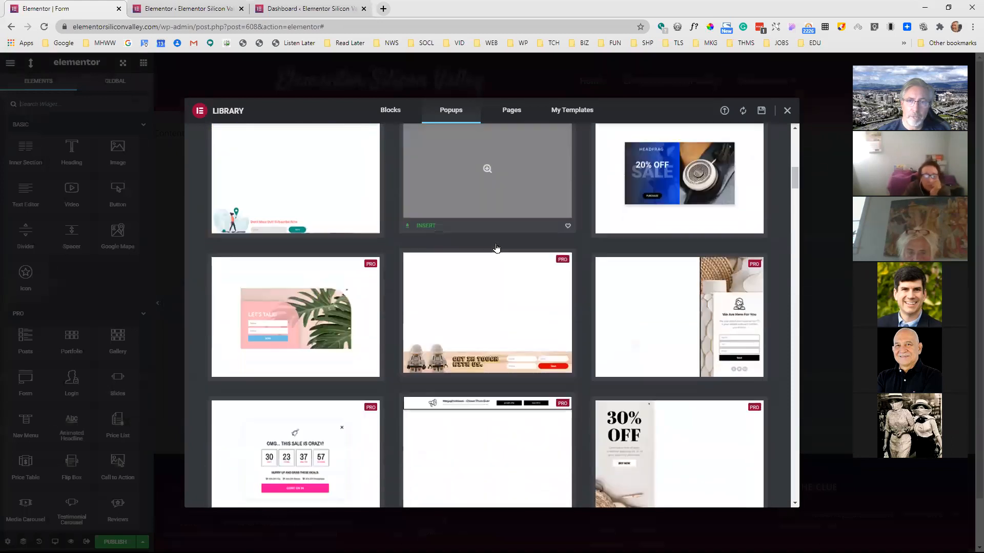
{"action": "scroll", "coordinate": [496, 251], "scroll_direction": "down", "scroll_amount": 13}
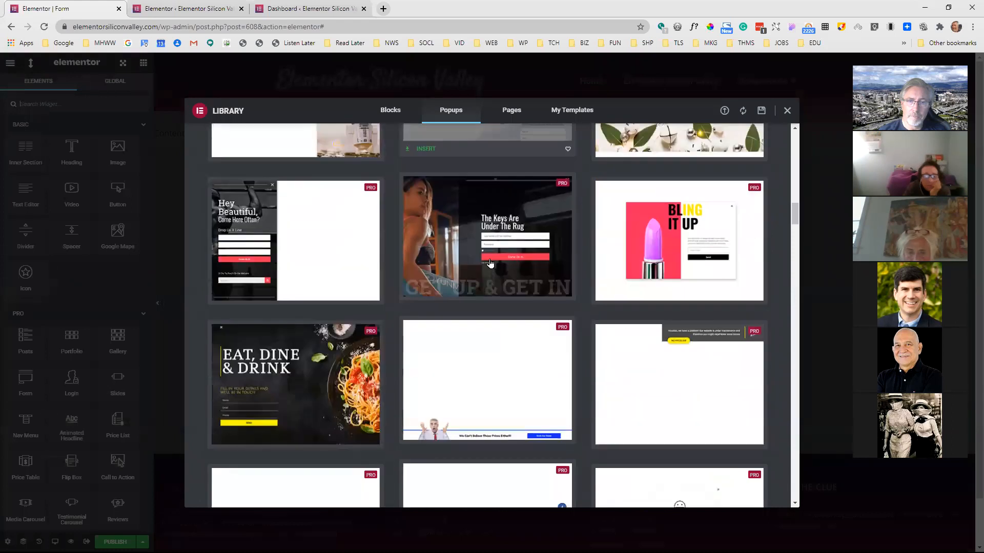
{"action": "scroll", "coordinate": [484, 279], "scroll_direction": "down", "scroll_amount": 9}
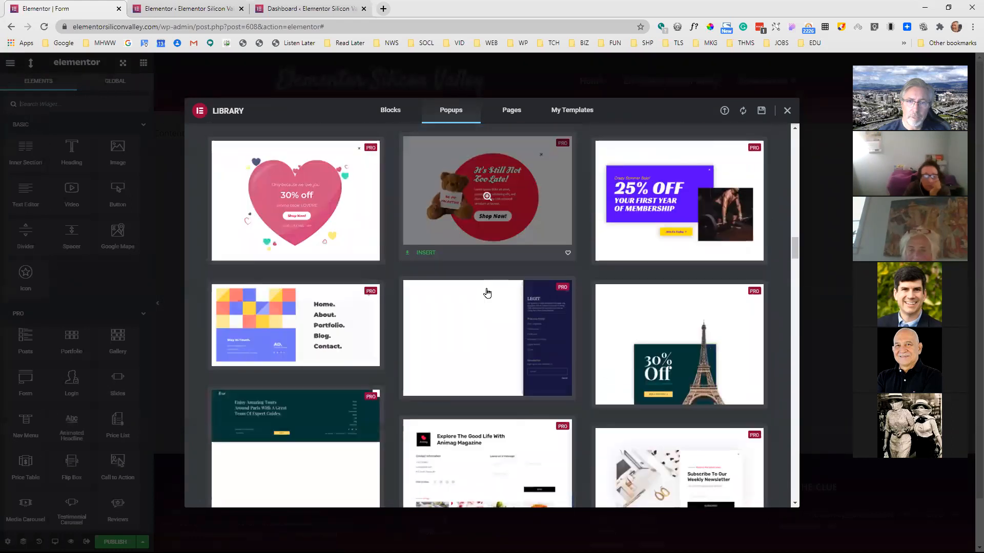
{"action": "scroll", "coordinate": [490, 287], "scroll_direction": "up", "scroll_amount": 20}
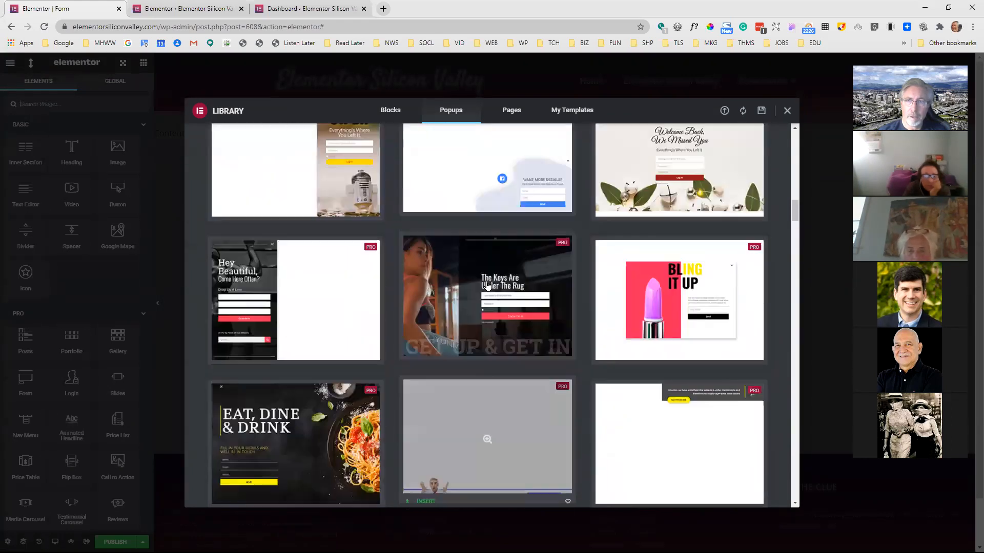
{"action": "scroll", "coordinate": [493, 278], "scroll_direction": "up", "scroll_amount": 4}
{"action": "scroll", "coordinate": [491, 278], "scroll_direction": "down", "scroll_amount": 15}
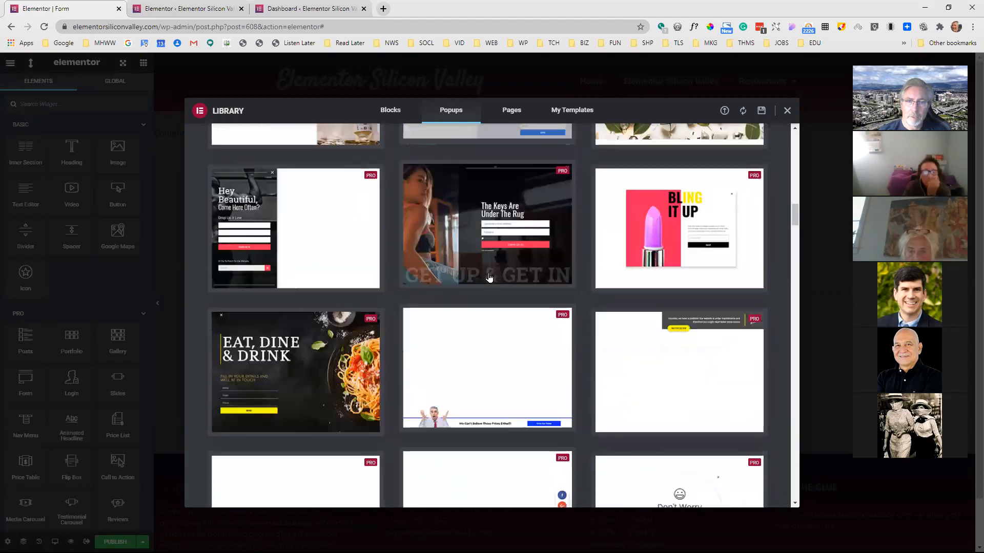
{"action": "scroll", "coordinate": [489, 278], "scroll_direction": "down", "scroll_amount": 15}
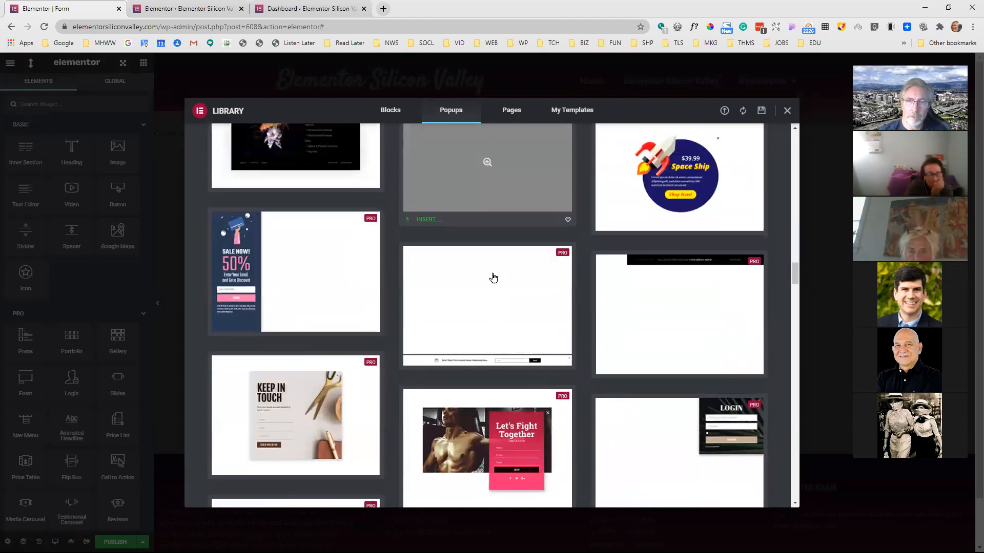
{"action": "mouse_move", "coordinate": [677, 167]}
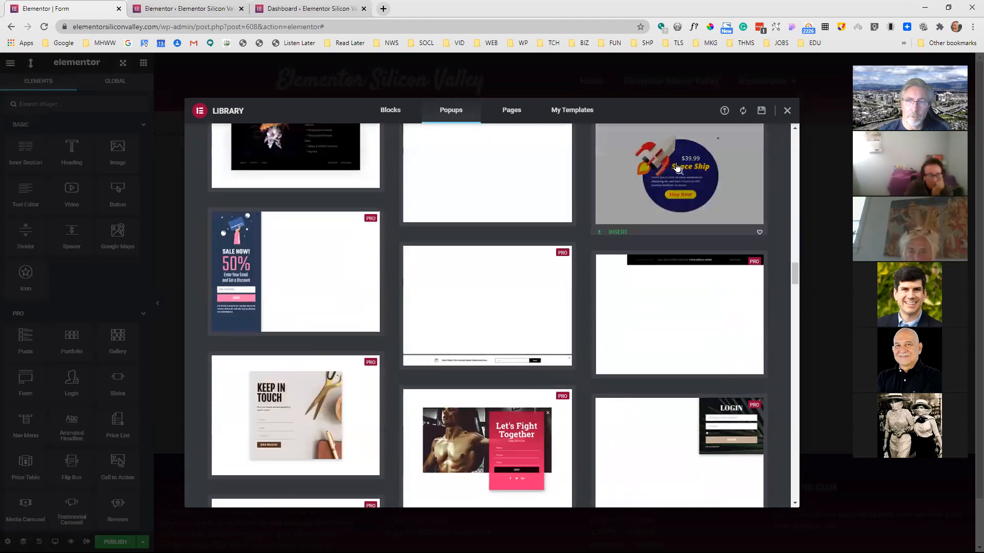
{"action": "left_click", "coordinate": [659, 195]}
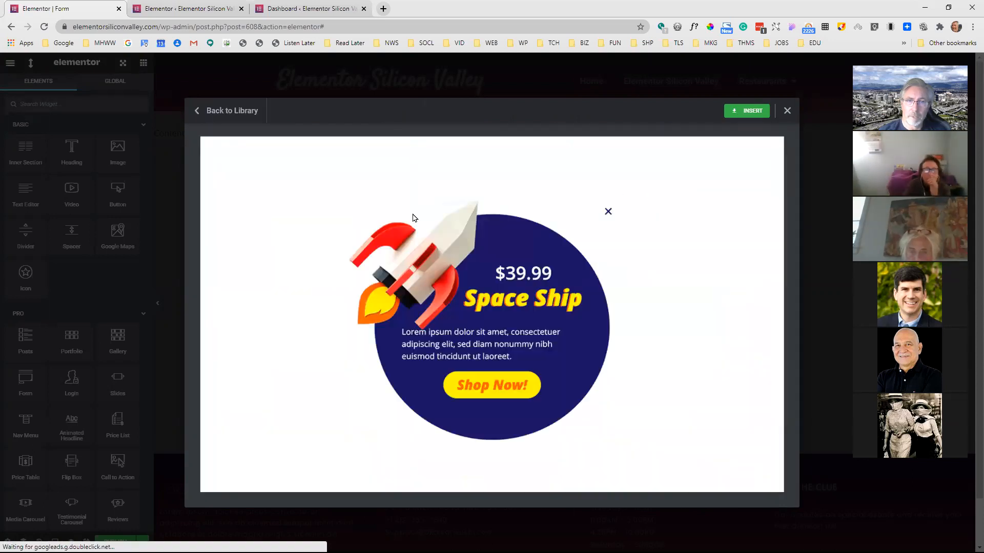
{"action": "left_click", "coordinate": [748, 112]}
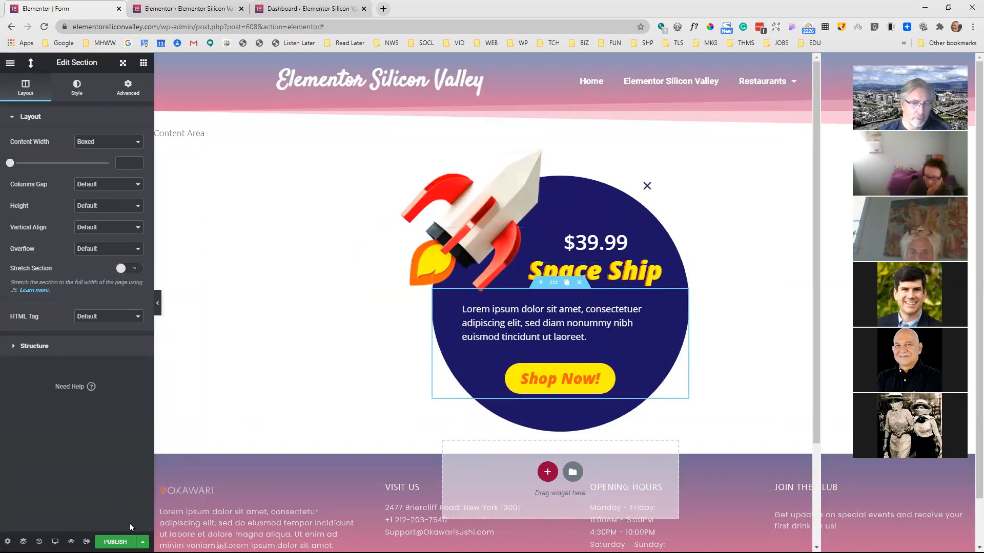
Start publishing the popup and add a display condition that includes Singular, Front Page
{"action": "left_click", "coordinate": [116, 542]}
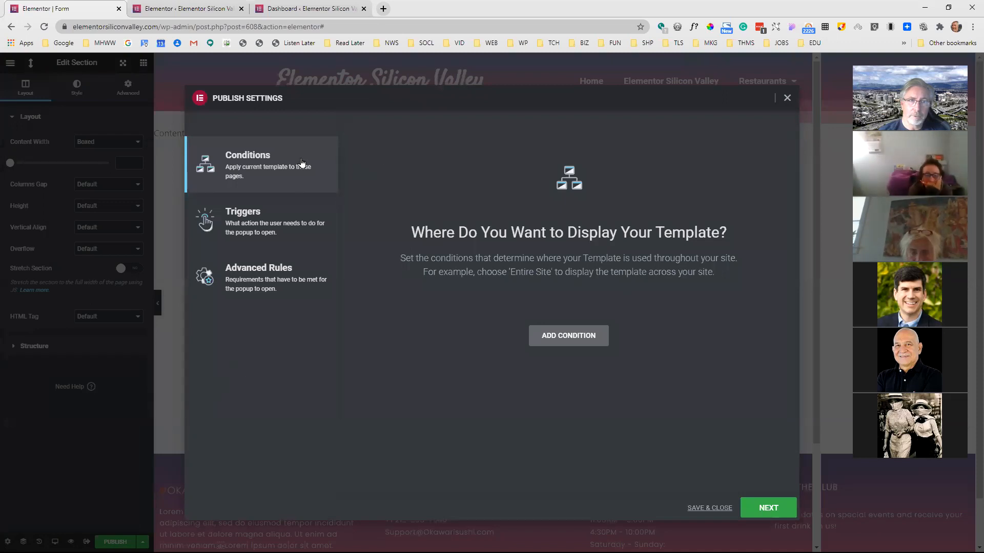
{"action": "left_click", "coordinate": [551, 334]}
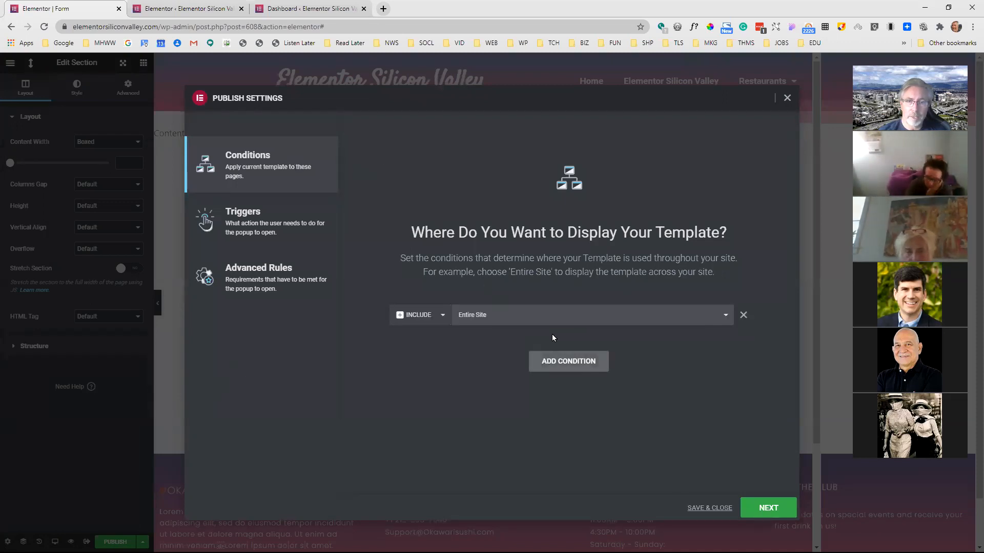
{"action": "left_click", "coordinate": [490, 316]}
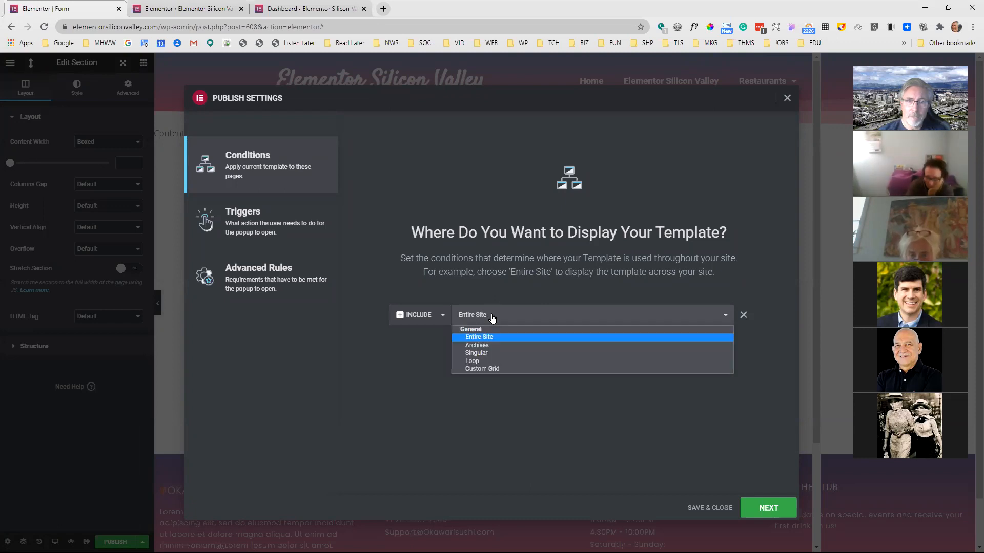
{"action": "left_click", "coordinate": [491, 353]}
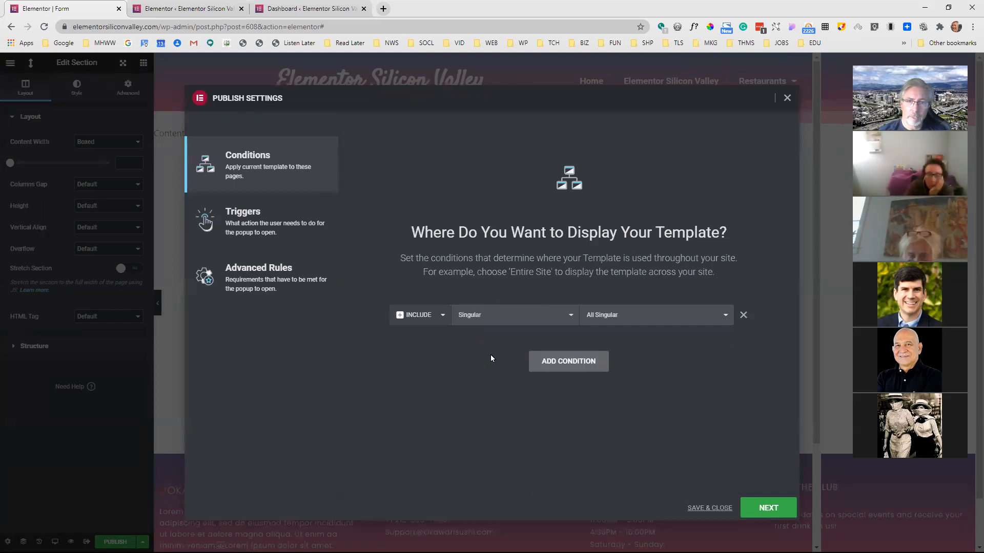
{"action": "left_click", "coordinate": [609, 321]}
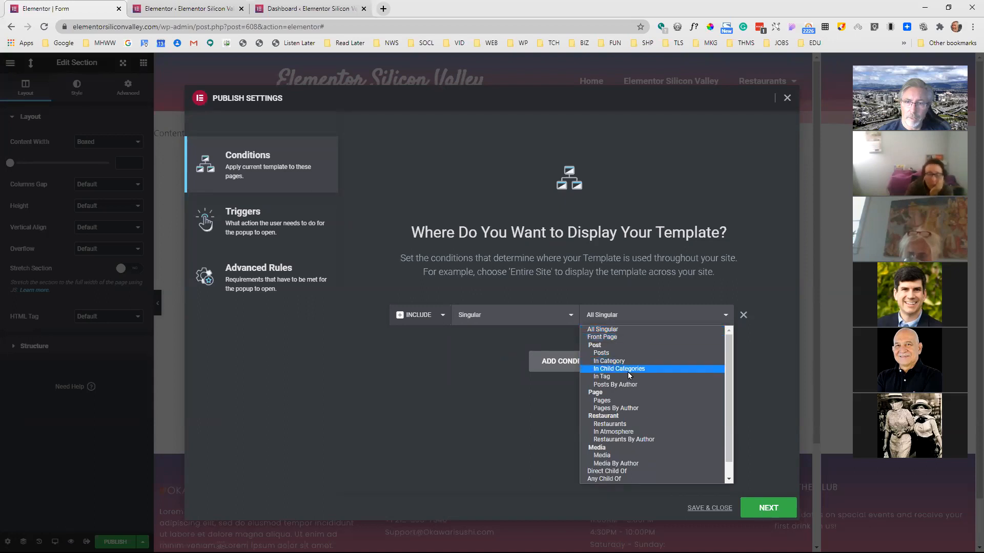
{"action": "scroll", "coordinate": [629, 436], "scroll_direction": "down", "scroll_amount": 1}
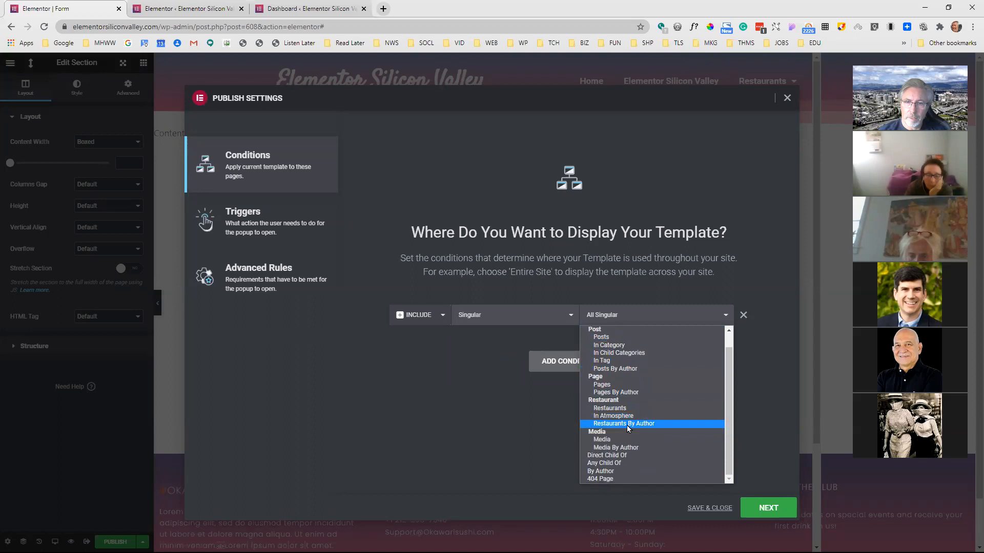
{"action": "scroll", "coordinate": [629, 428], "scroll_direction": "up", "scroll_amount": 1}
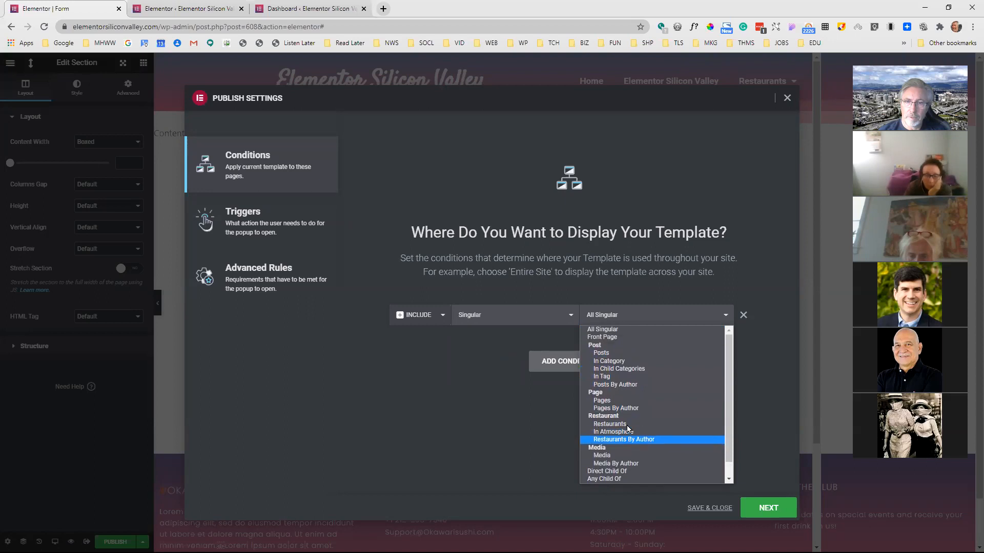
{"action": "left_click", "coordinate": [622, 338]}
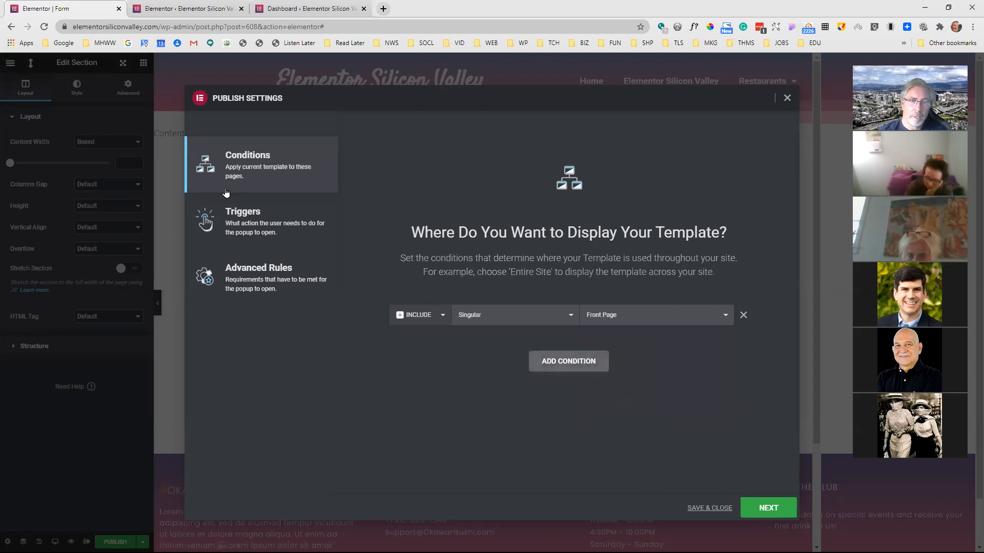
Enable the On Page Load trigger within 4 seconds, leave the advanced rules off, and save the popup's publish settings
{"action": "left_click", "coordinate": [244, 212]}
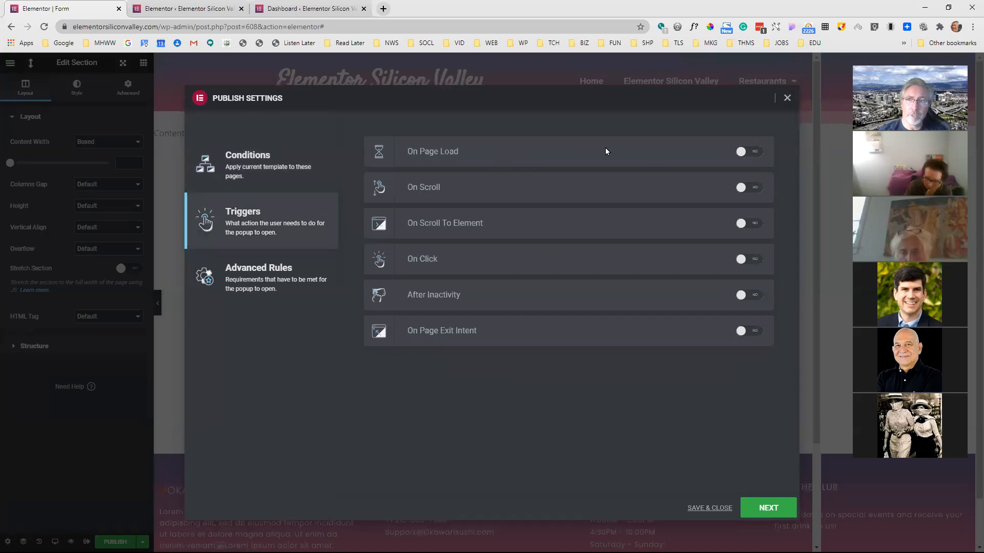
{"action": "left_click", "coordinate": [758, 152]}
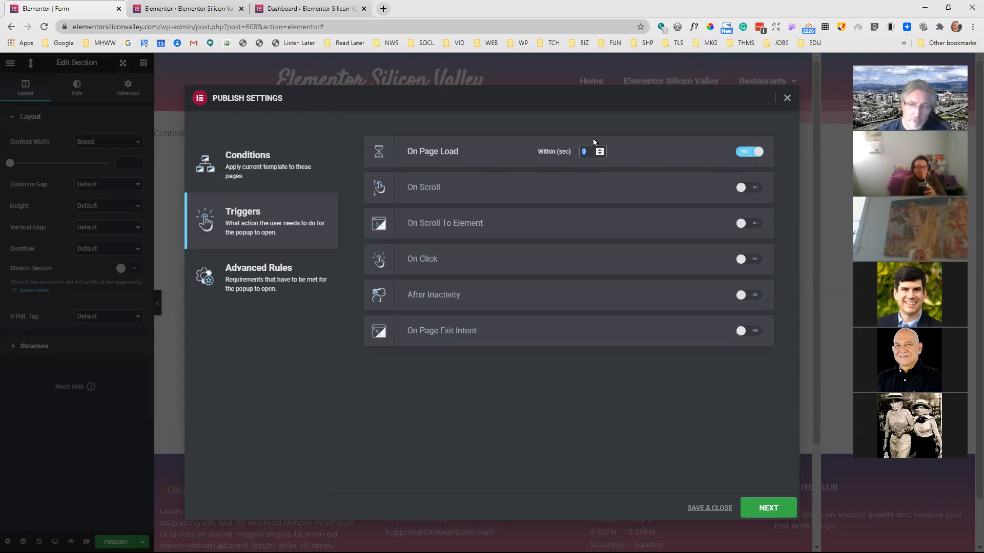
{"action": "left_click", "coordinate": [767, 509]}
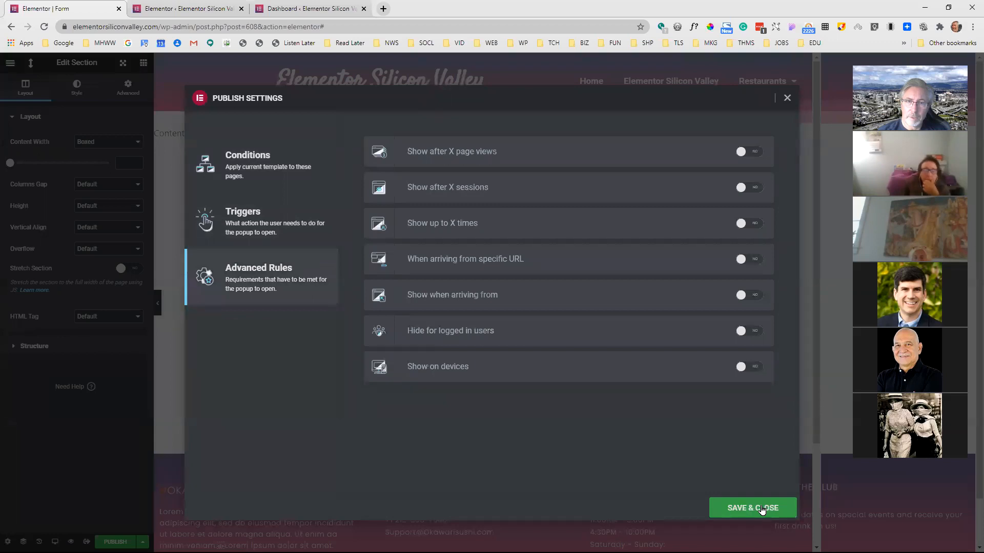
{"action": "left_click", "coordinate": [729, 508]}
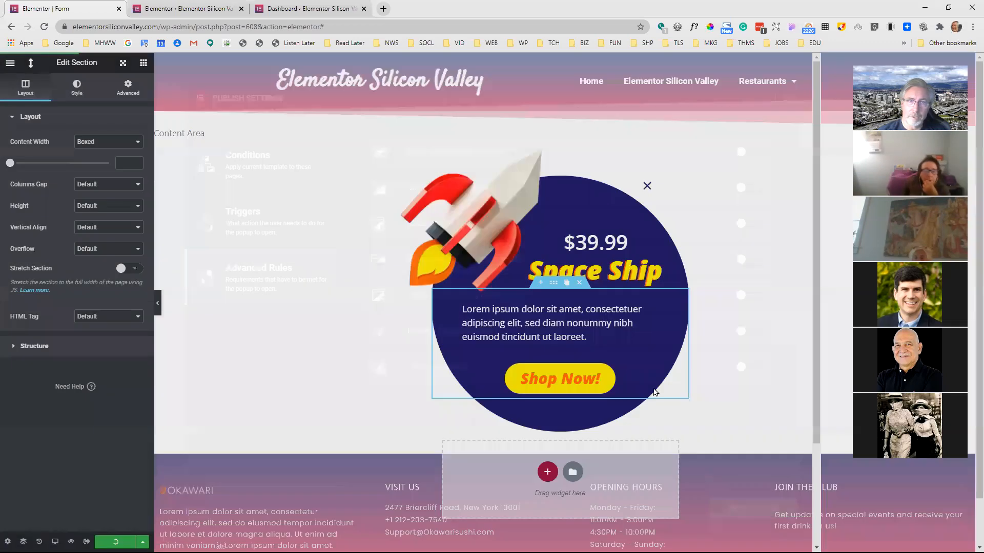
Close the Elementor settings page, visit the live home page to test the page-load popup, and dismiss the popup
{"action": "left_click", "coordinate": [217, 10]}
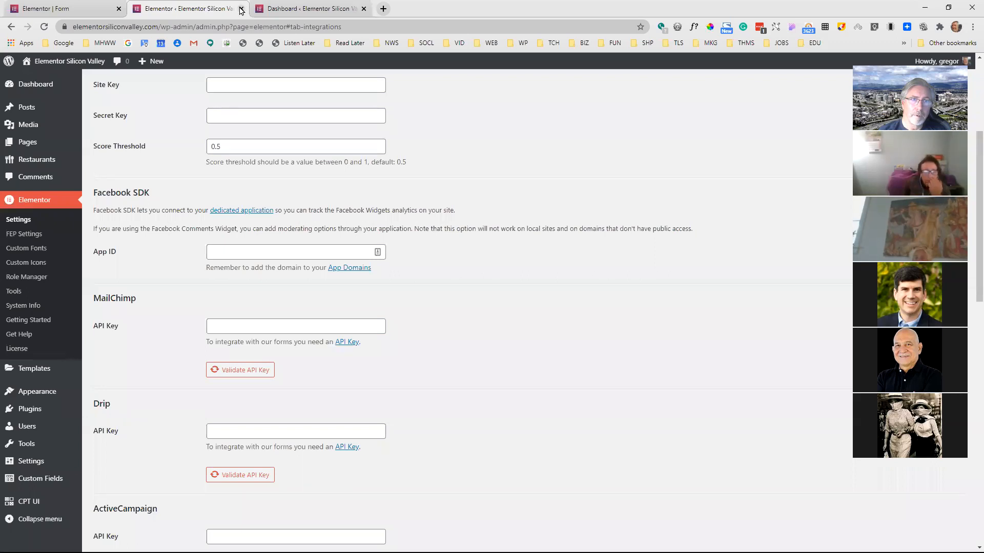
{"action": "left_click", "coordinate": [241, 9]}
{"action": "left_click", "coordinate": [222, 4]}
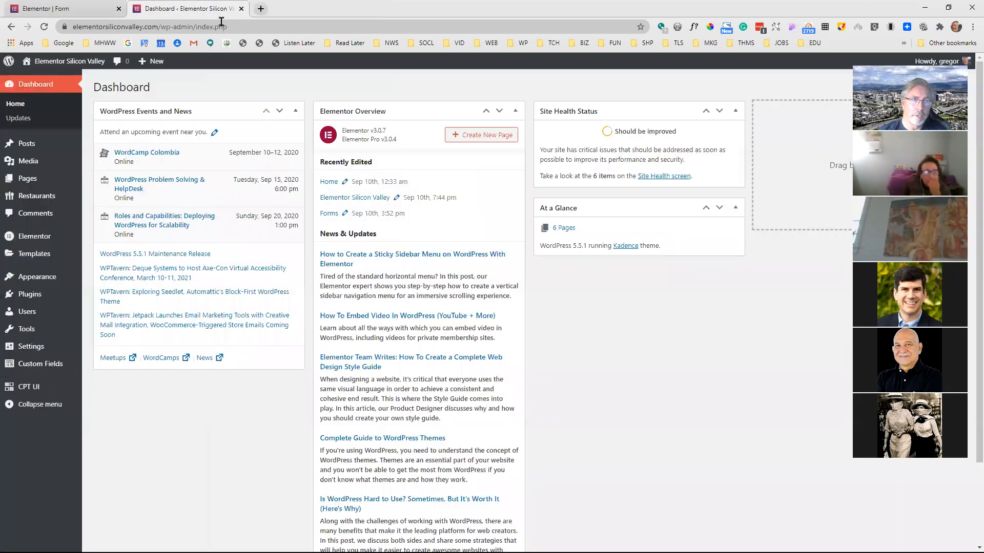
{"action": "left_click", "coordinate": [82, 62]}
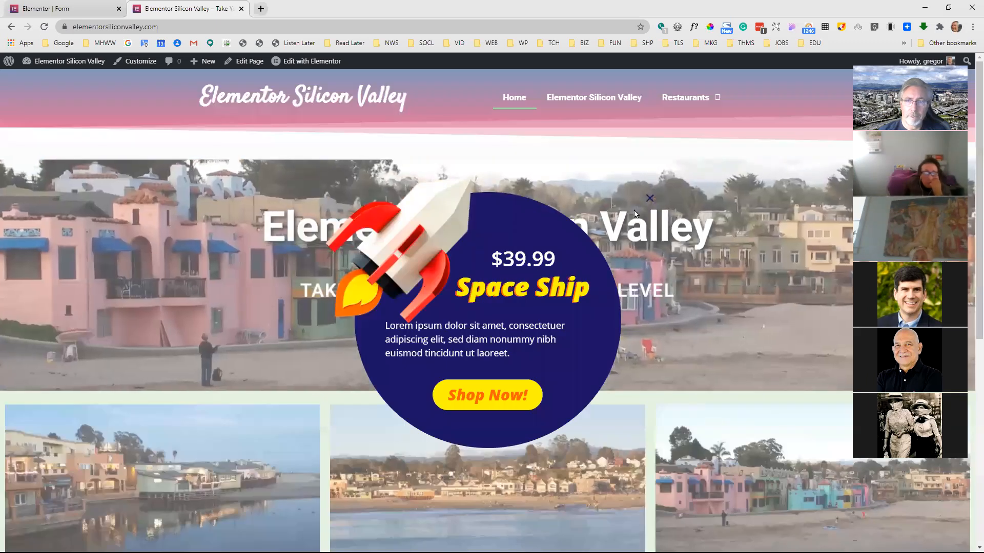
{"action": "left_click", "coordinate": [649, 199]}
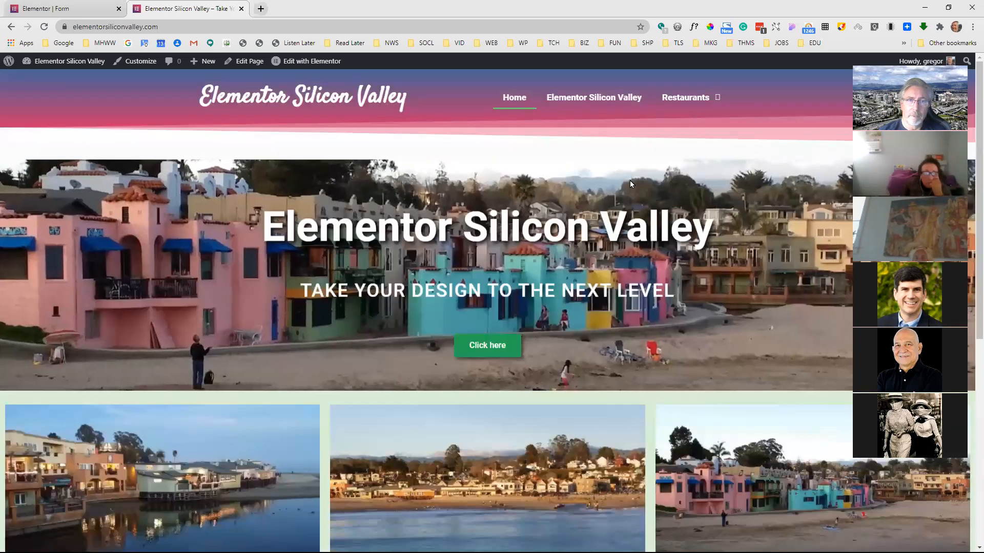
In the popup's triggers, disable On Page Load, enable On Scroll with direction Down within 50%, and save
{"action": "left_click", "coordinate": [71, 9]}
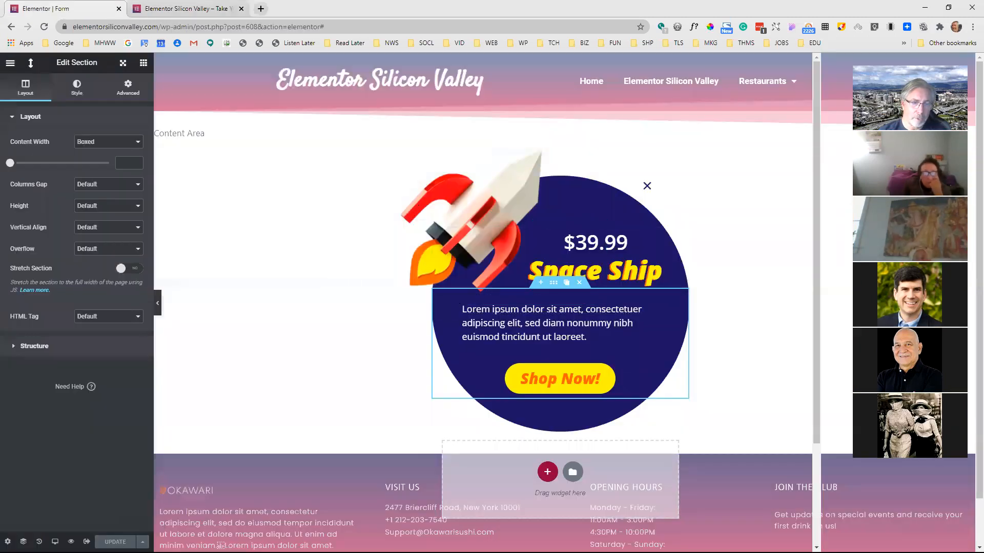
{"action": "left_click", "coordinate": [143, 542]}
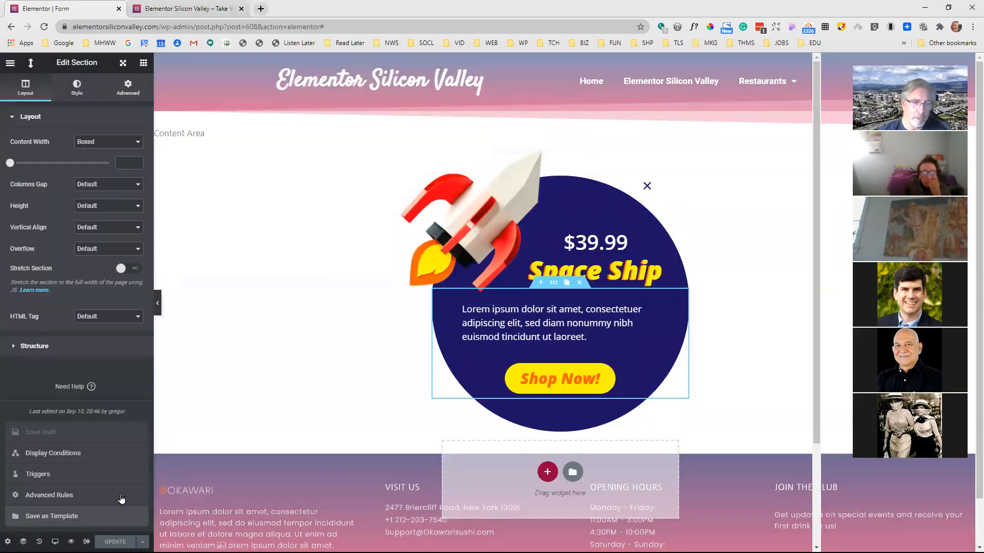
{"action": "left_click", "coordinate": [79, 449]}
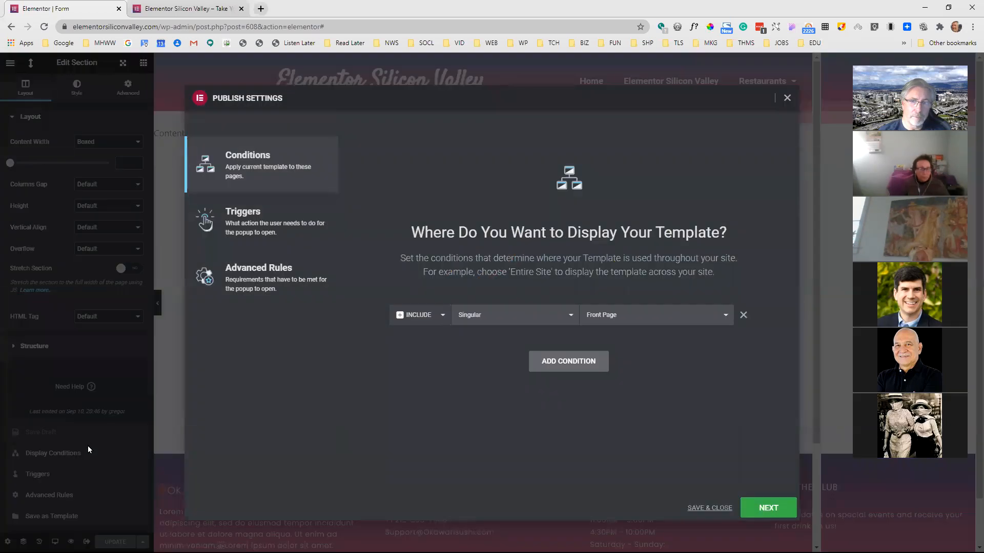
{"action": "left_click", "coordinate": [267, 216]}
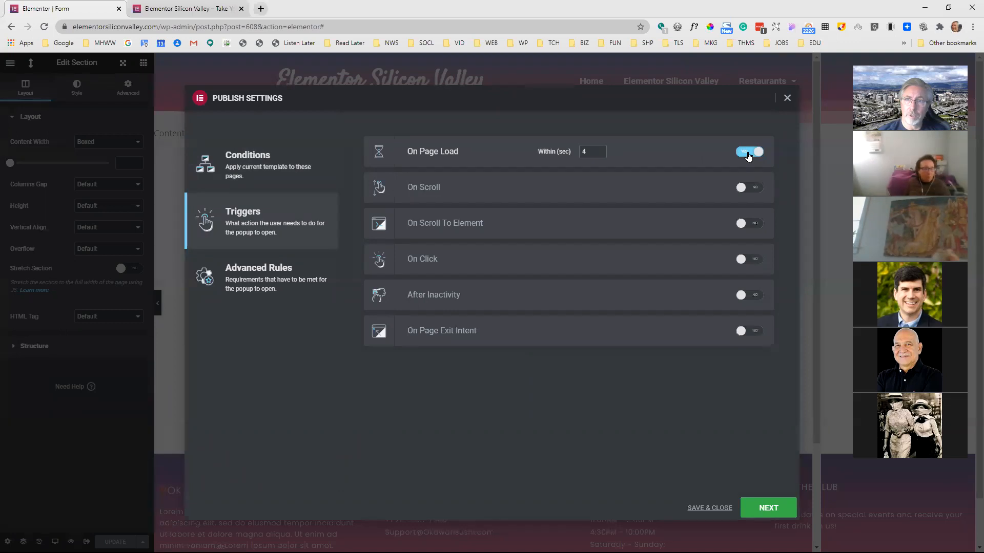
{"action": "left_click", "coordinate": [747, 156]}
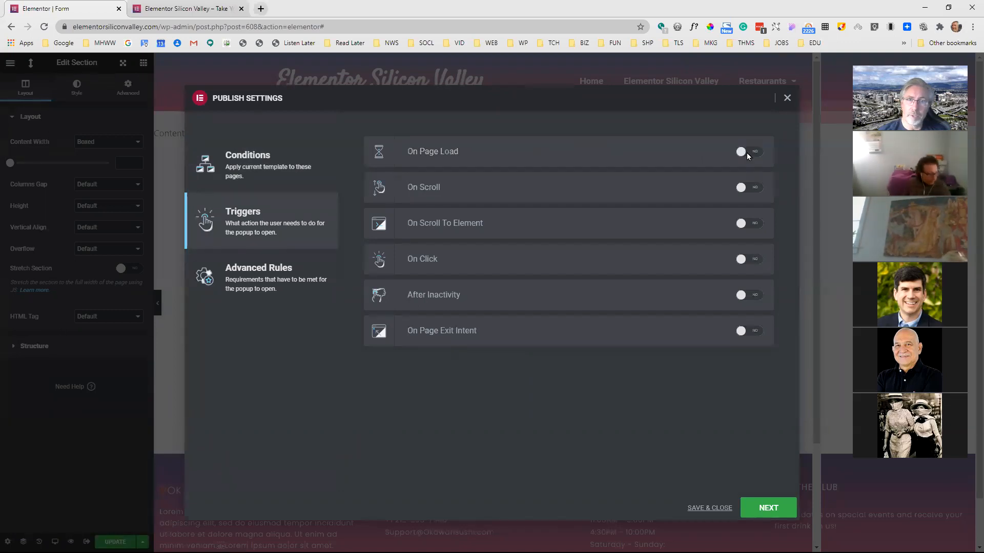
{"action": "left_click", "coordinate": [754, 189]}
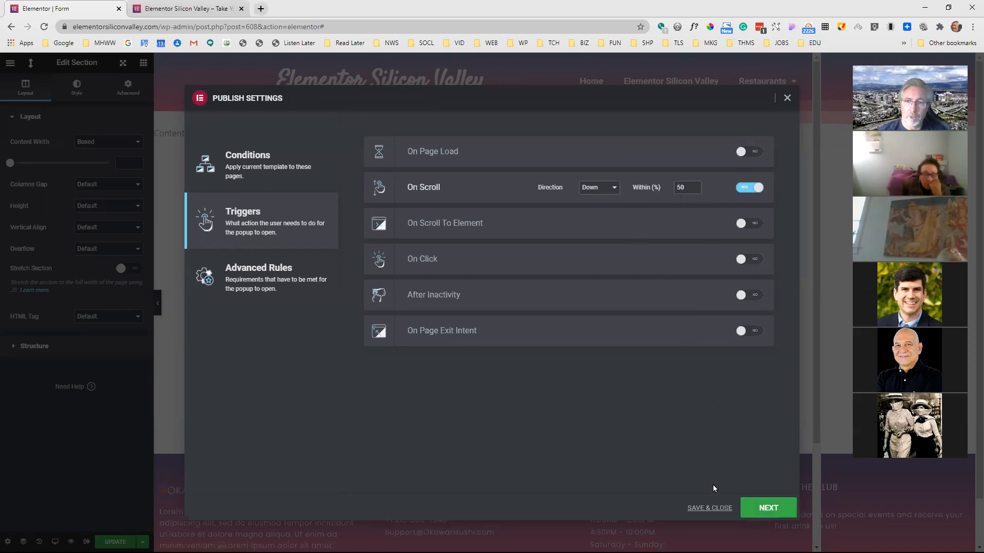
{"action": "left_click", "coordinate": [713, 508]}
Reload the live home page, test the scroll-triggered popup, and dismiss it
{"action": "left_click", "coordinate": [187, 8]}
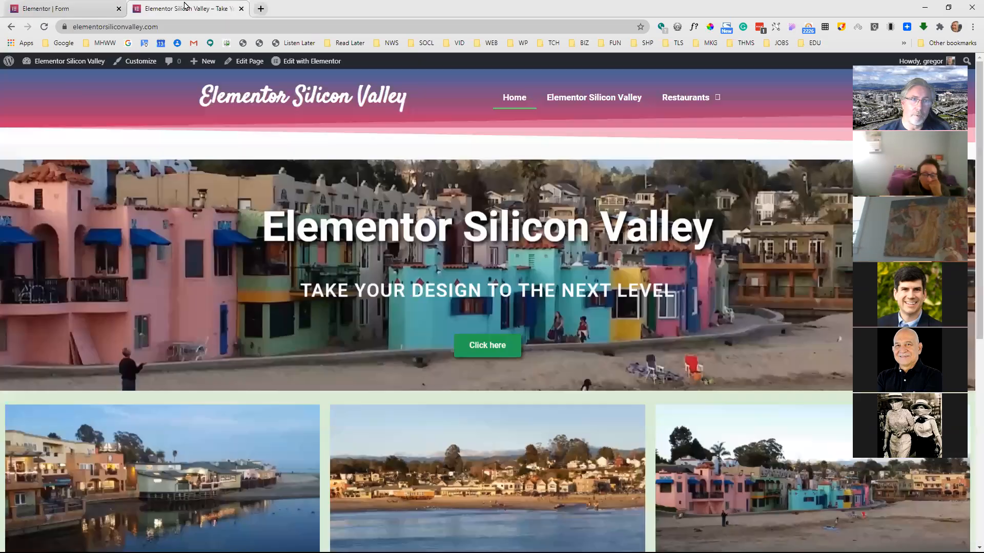
{"action": "left_click", "coordinate": [44, 28]}
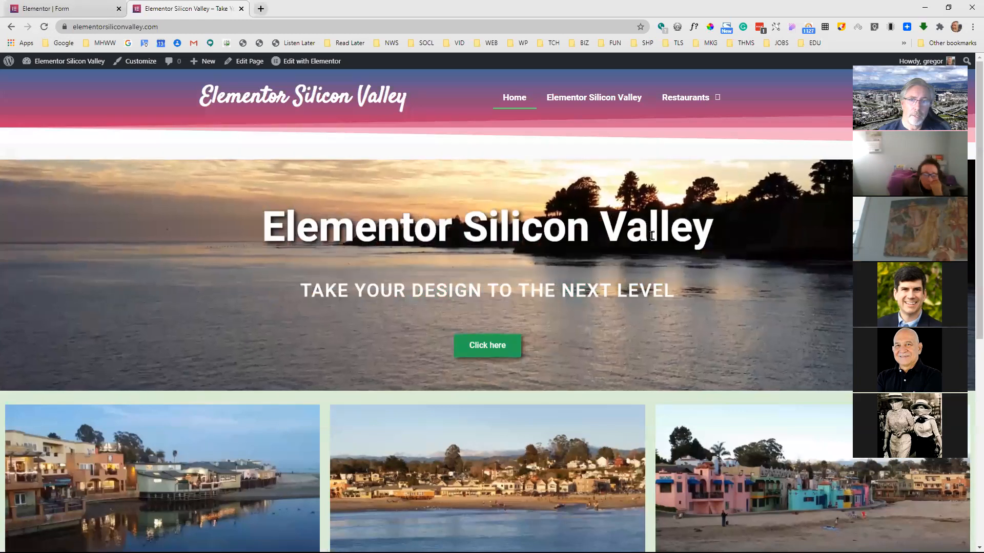
{"action": "scroll", "coordinate": [661, 240], "scroll_direction": "down", "scroll_amount": 5}
{"action": "scroll", "coordinate": [662, 238], "scroll_direction": "down", "scroll_amount": 2}
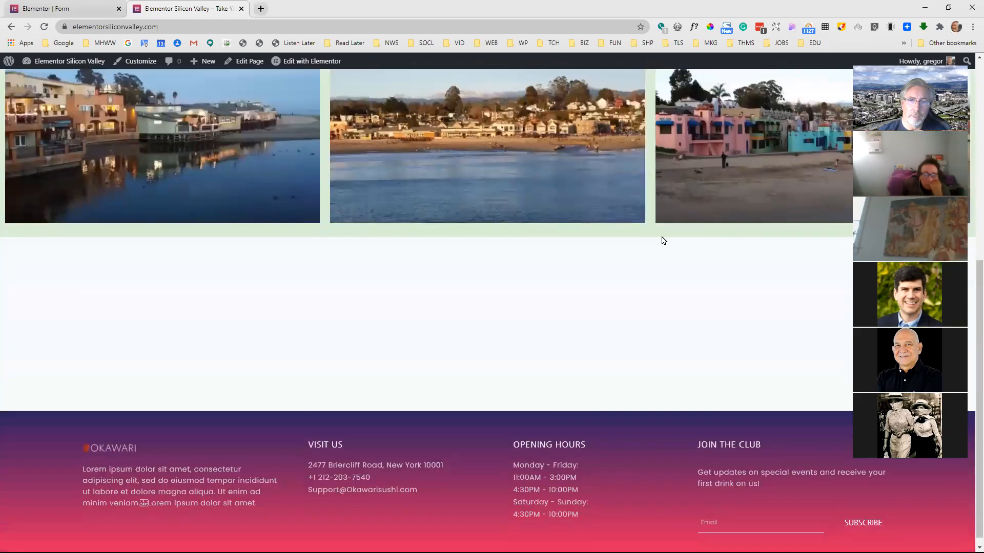
{"action": "scroll", "coordinate": [669, 226], "scroll_direction": "up", "scroll_amount": 1}
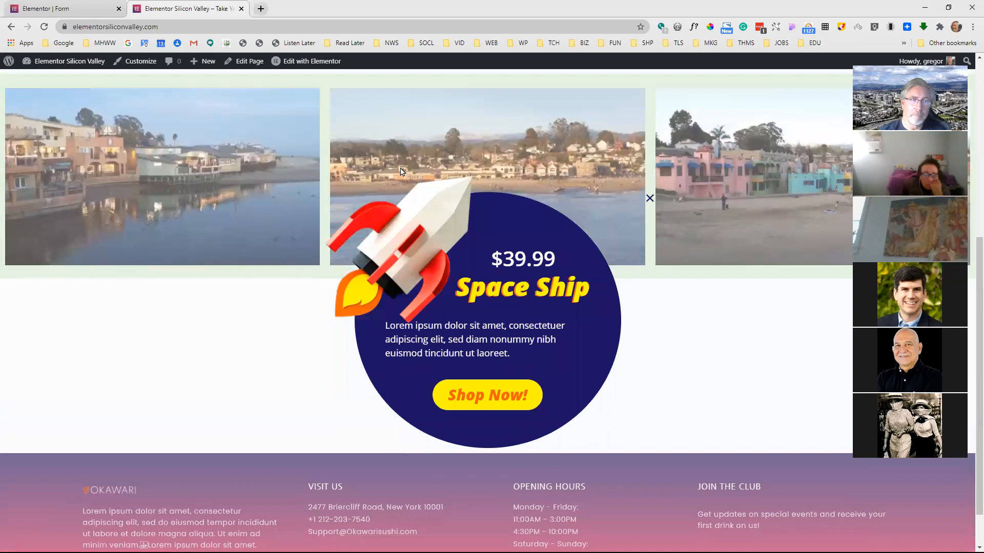
{"action": "left_click", "coordinate": [649, 198]}
In the popup's triggers, replace On Scroll with On Scroll To Element using the selector ".map", and save
{"action": "left_click", "coordinate": [77, 8]}
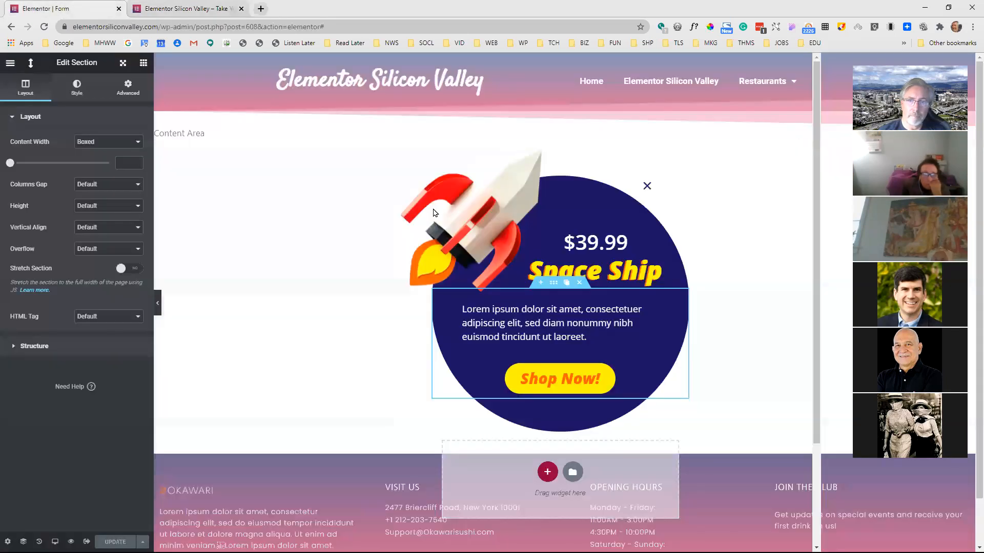
{"action": "left_click", "coordinate": [143, 542]}
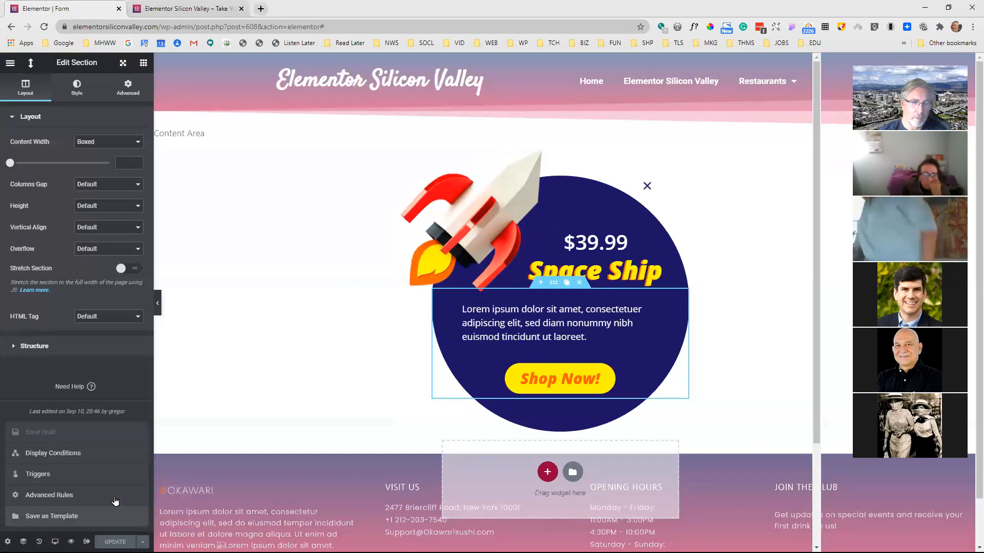
{"action": "left_click", "coordinate": [38, 474]}
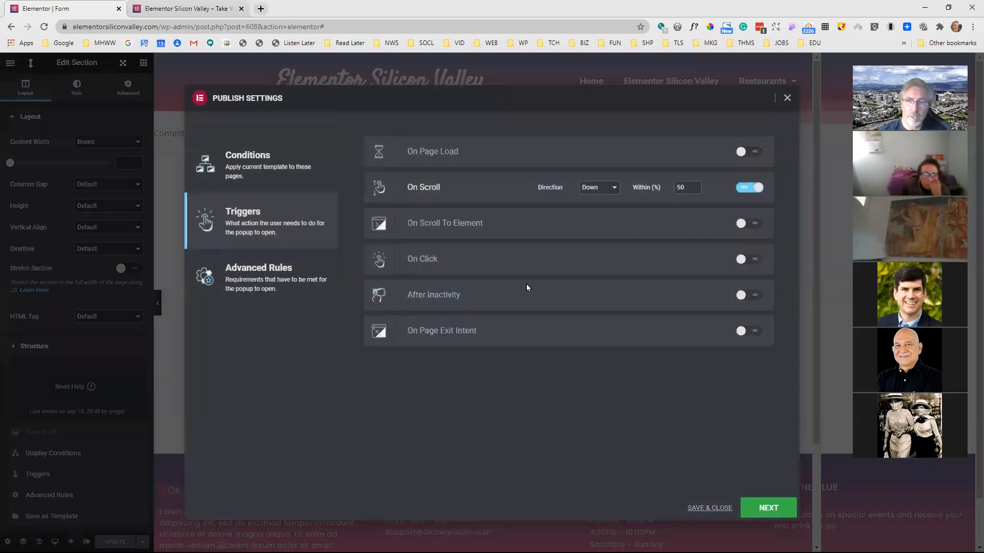
{"action": "left_click", "coordinate": [749, 188]}
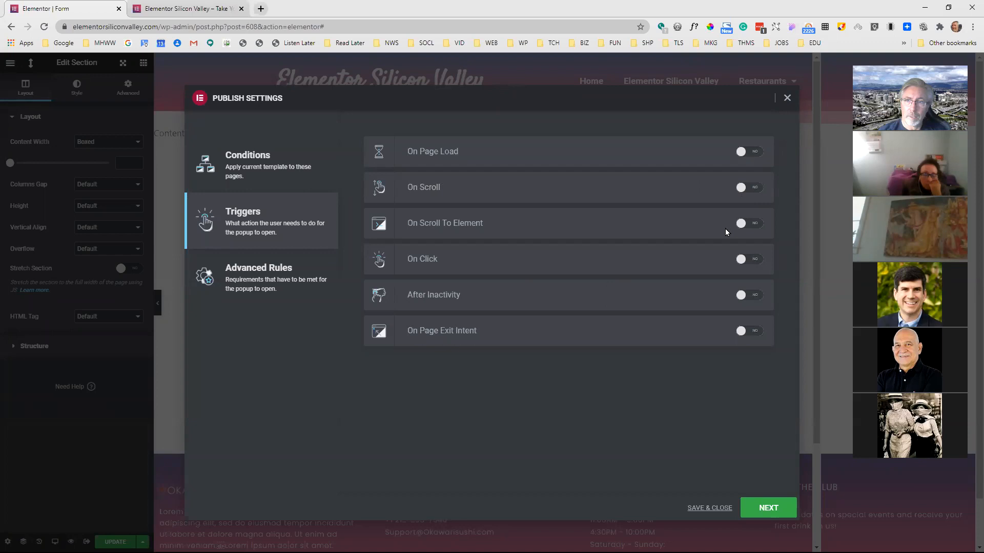
{"action": "left_click", "coordinate": [756, 223]}
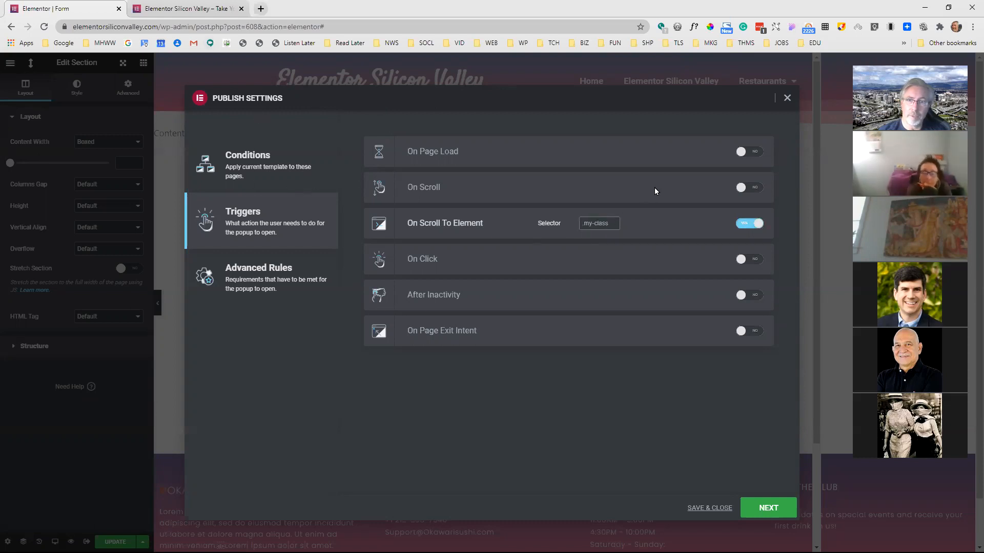
{"action": "type", "text": ".map"}
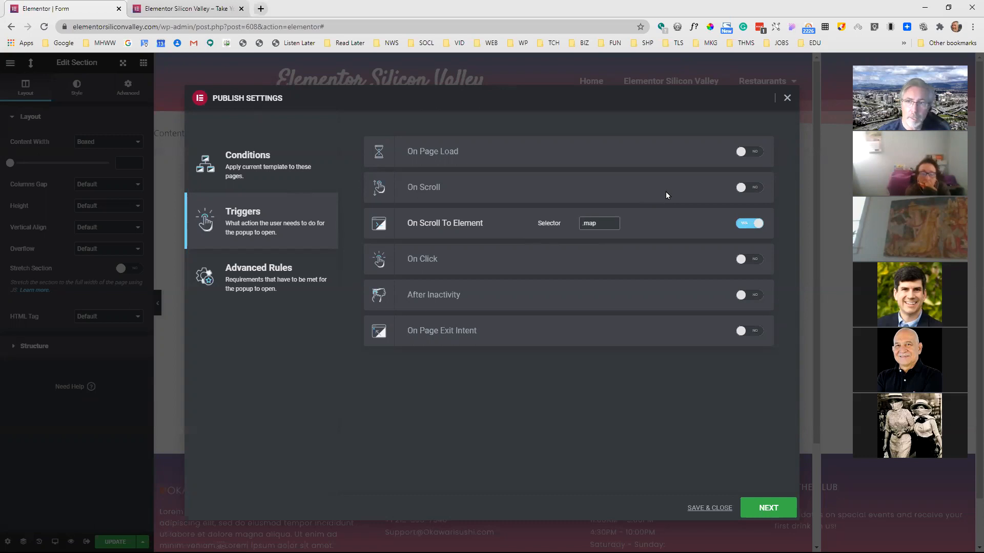
{"action": "left_click", "coordinate": [720, 508]}
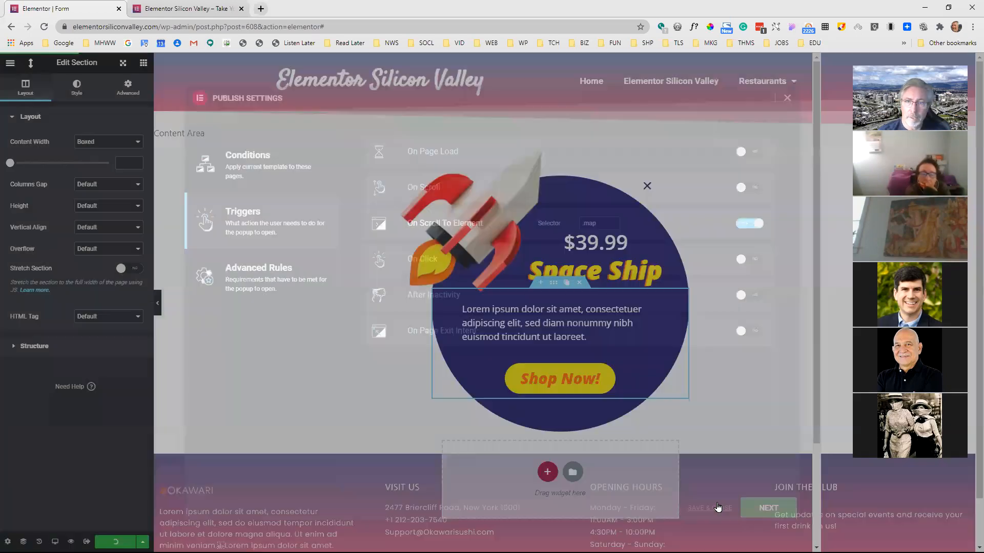
Return to the live home page and open it for editing in Elementor
{"action": "left_click", "coordinate": [190, 8]}
{"action": "scroll", "coordinate": [393, 118], "scroll_direction": "up", "scroll_amount": 6}
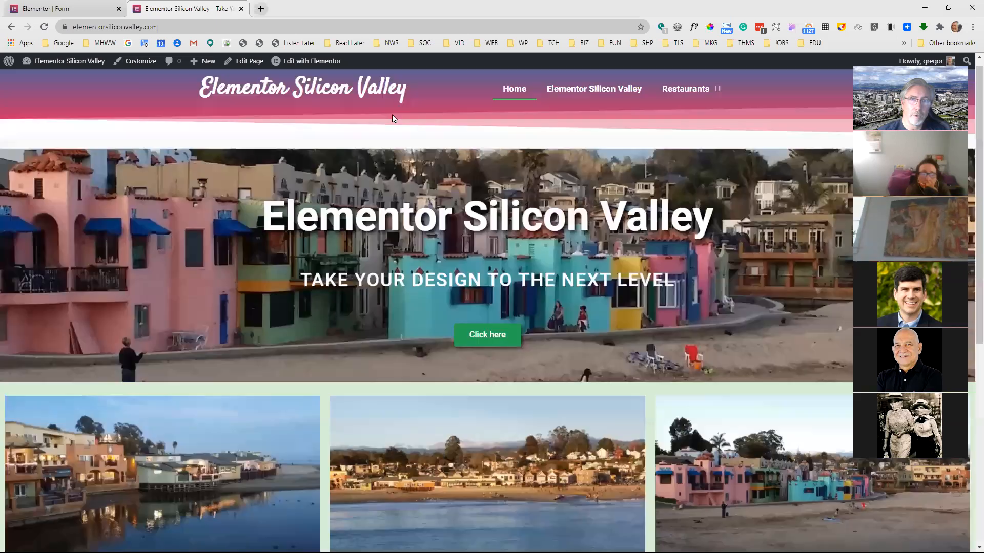
{"action": "left_click", "coordinate": [328, 66]}
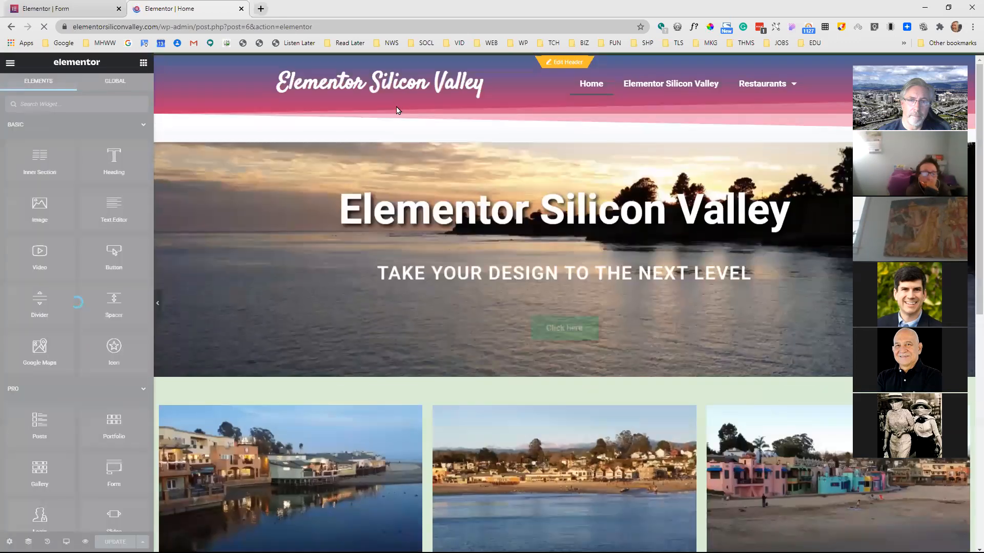
Find the Google Maps widget and add it in a new section below the three photos on the home page
{"action": "scroll", "coordinate": [444, 166], "scroll_direction": "down", "scroll_amount": 5}
{"action": "scroll", "coordinate": [551, 320], "scroll_direction": "down", "scroll_amount": 1}
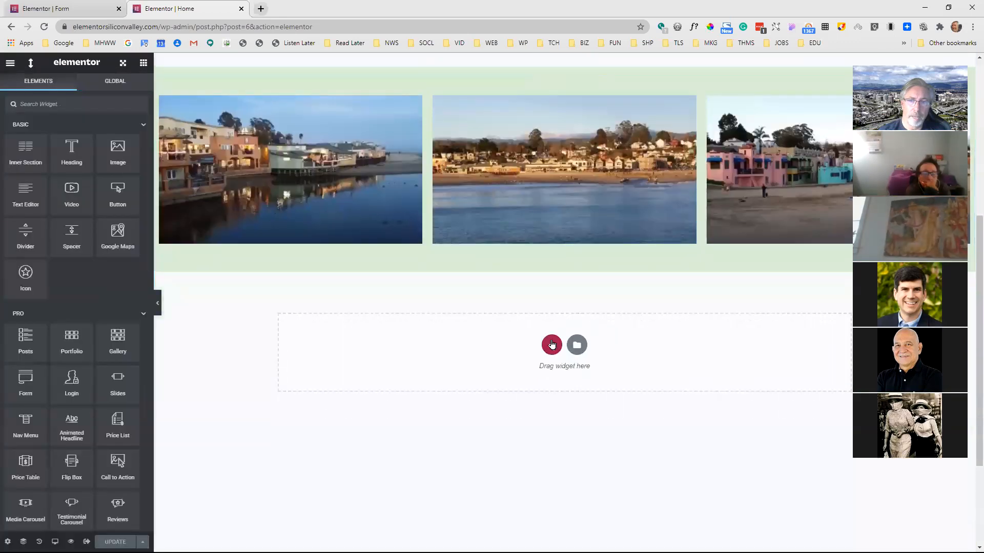
{"action": "left_click", "coordinate": [552, 346]}
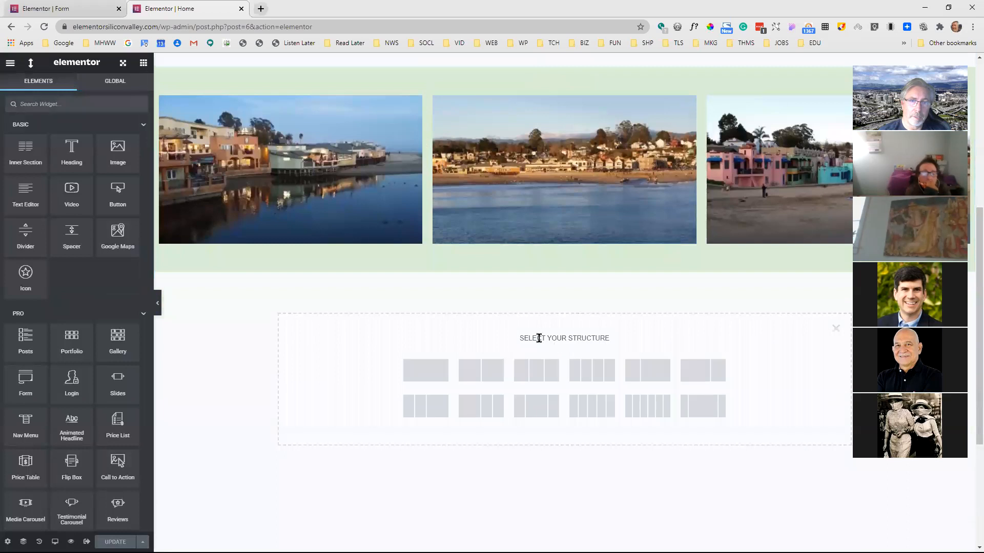
{"action": "left_click", "coordinate": [72, 102]}
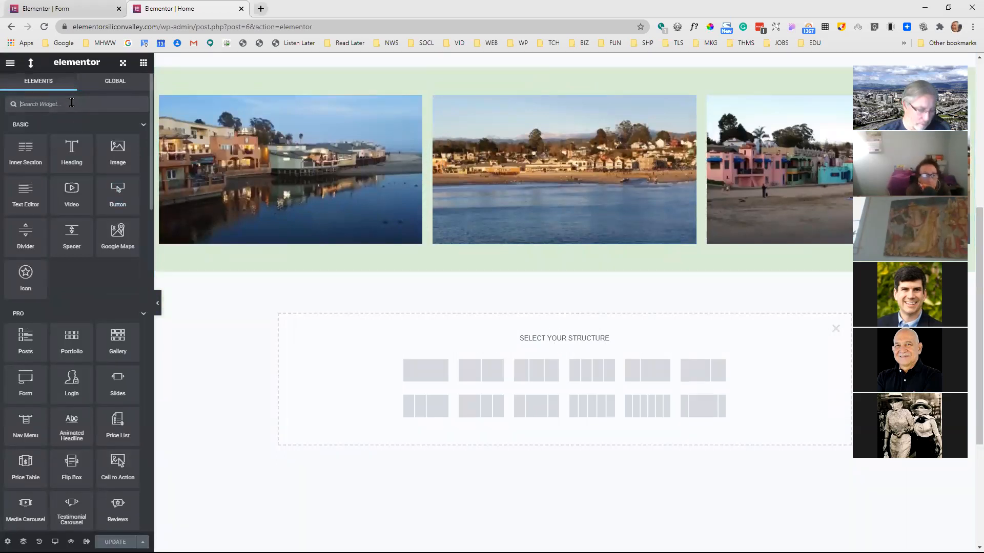
{"action": "type", "text": "map"}
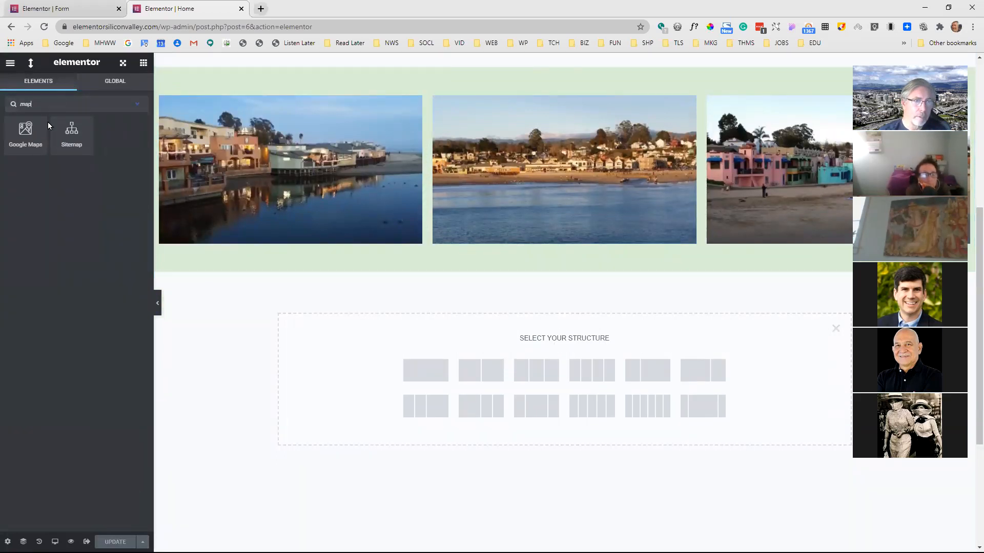
{"action": "left_click_drag", "start_coordinate": [29, 133], "coordinate": [458, 365]}
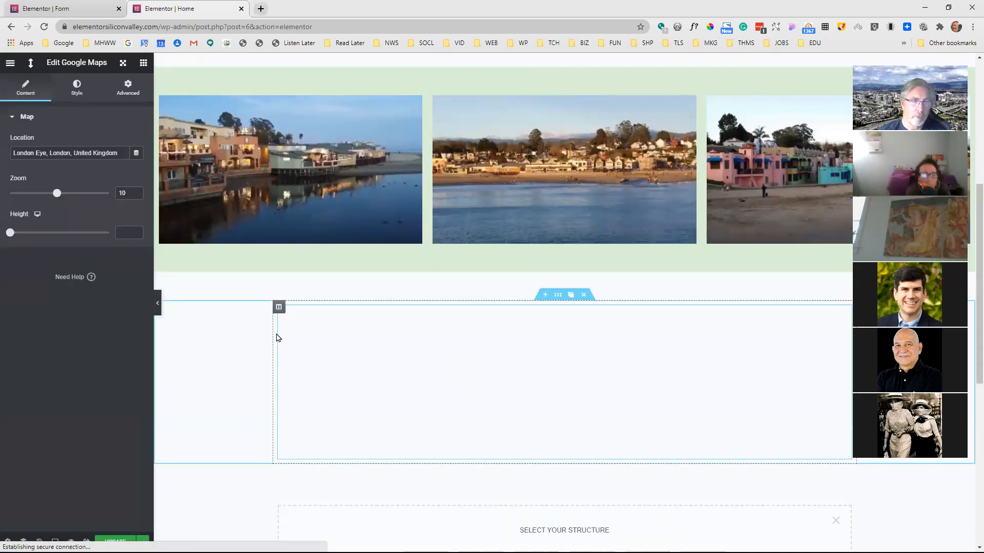
Set the map widget's location to "Silicon Valley, CA", update the page, and exit to the live home page
{"action": "left_click", "coordinate": [94, 152]}
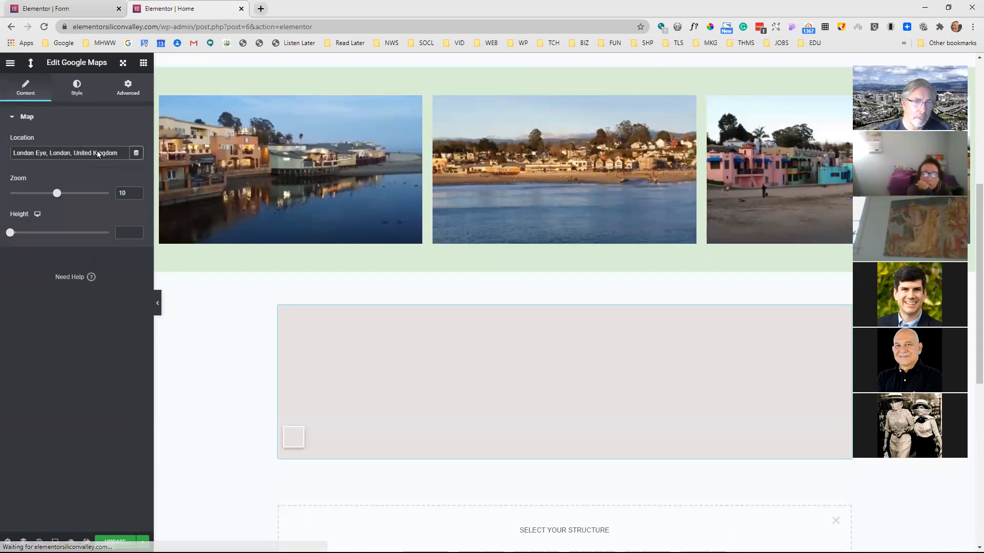
{"action": "key", "text": "ctrl+a"}
{"action": "type", "text": "Si"}
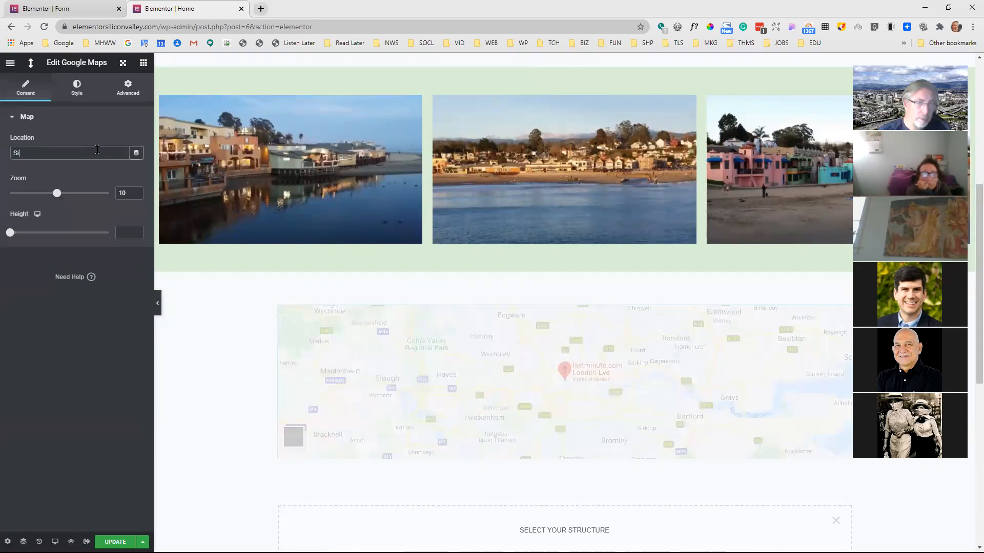
{"action": "type", "text": "lic"}
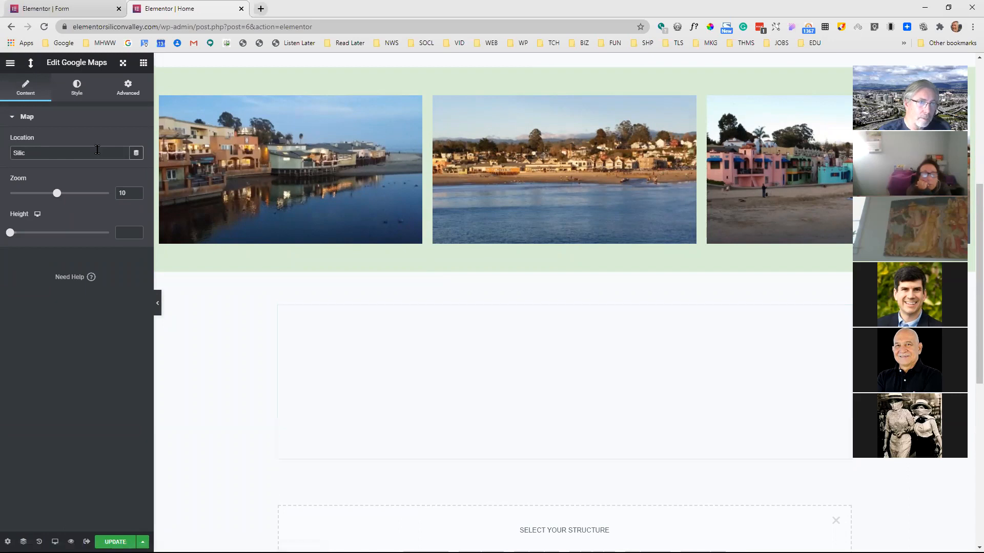
{"action": "type", "text": "on Valley, CA"}
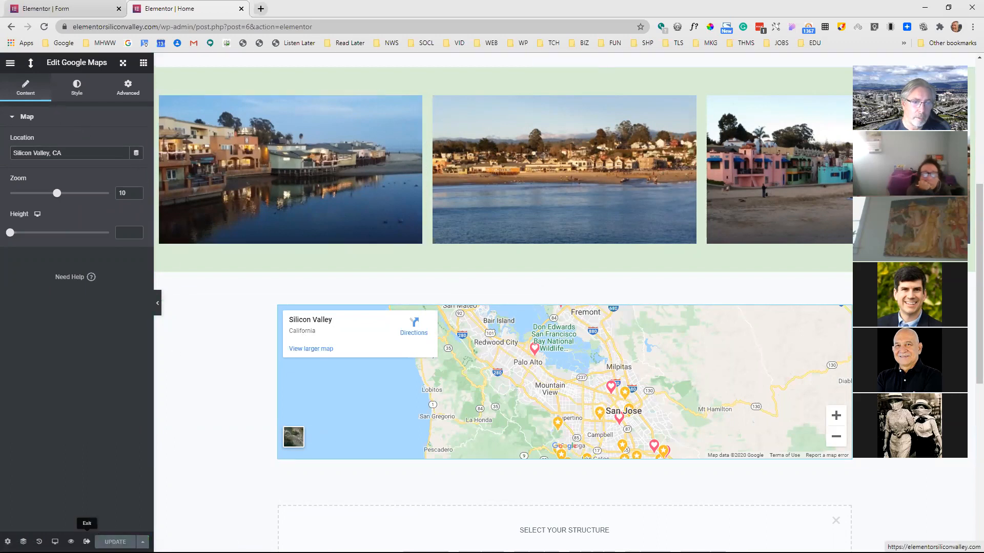
{"action": "left_click", "coordinate": [86, 542]}
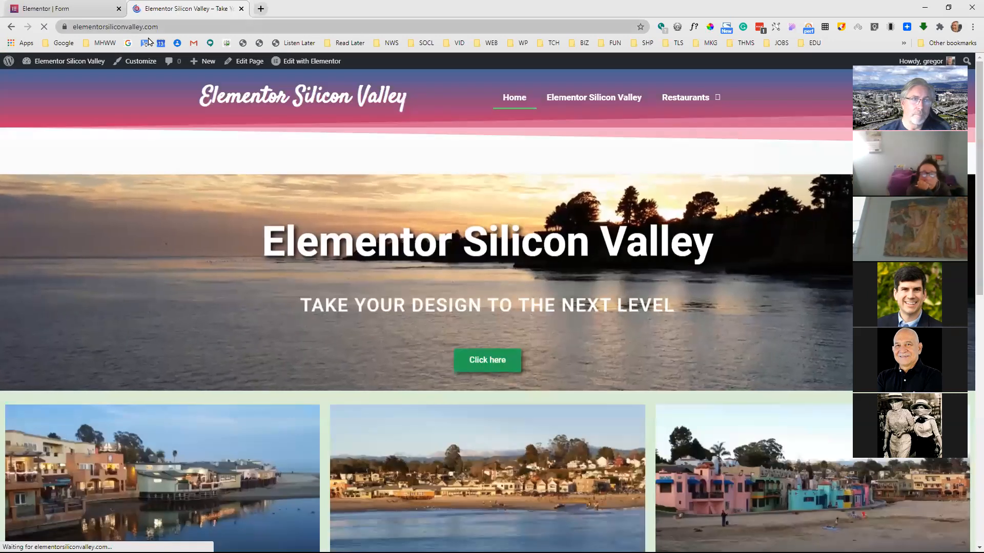
Reopen the home page in Elementor, give the Google Maps widget the CSS class "map", and update the page
{"action": "left_click", "coordinate": [321, 61]}
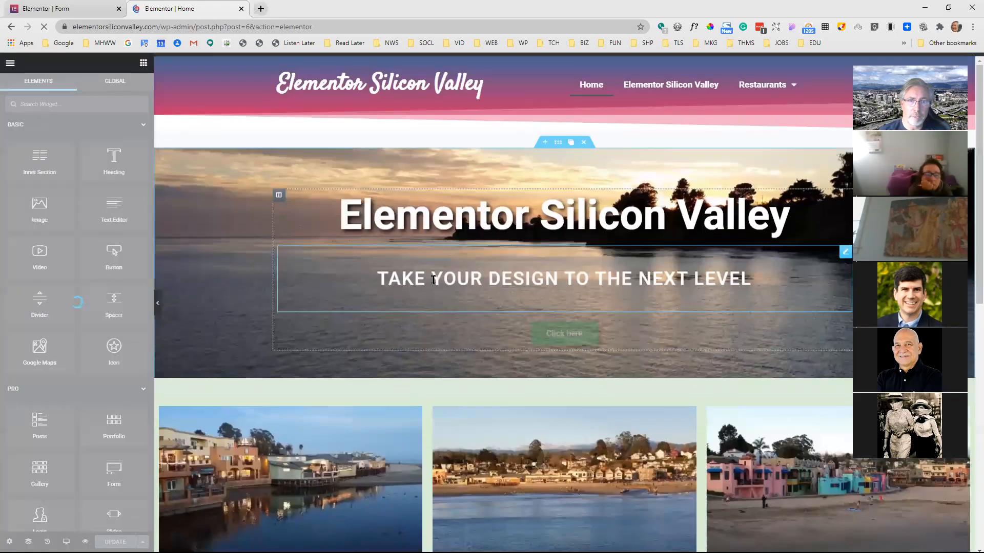
{"action": "scroll", "coordinate": [432, 280], "scroll_direction": "down", "scroll_amount": 5}
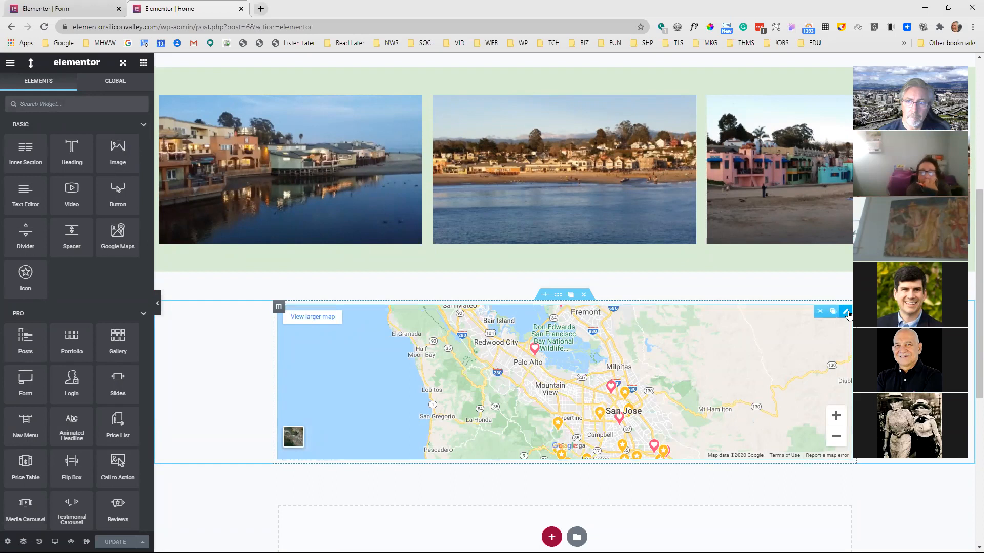
{"action": "left_click", "coordinate": [847, 313]}
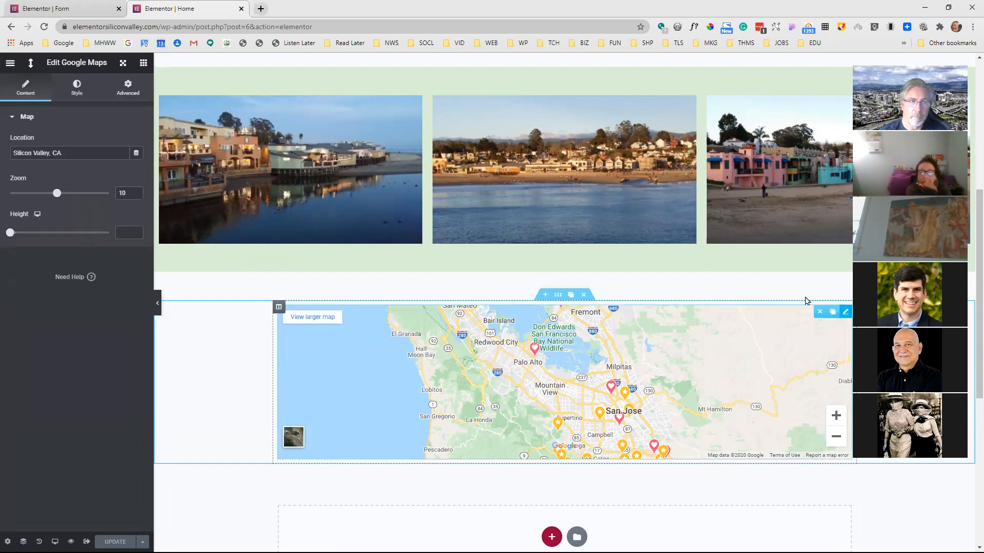
{"action": "left_click", "coordinate": [126, 89]}
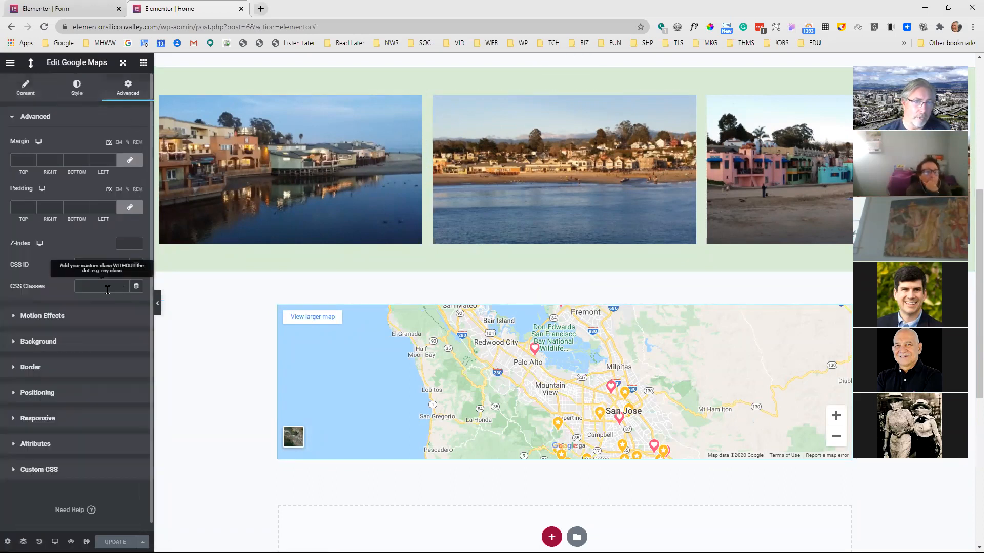
{"action": "type", "text": "map"}
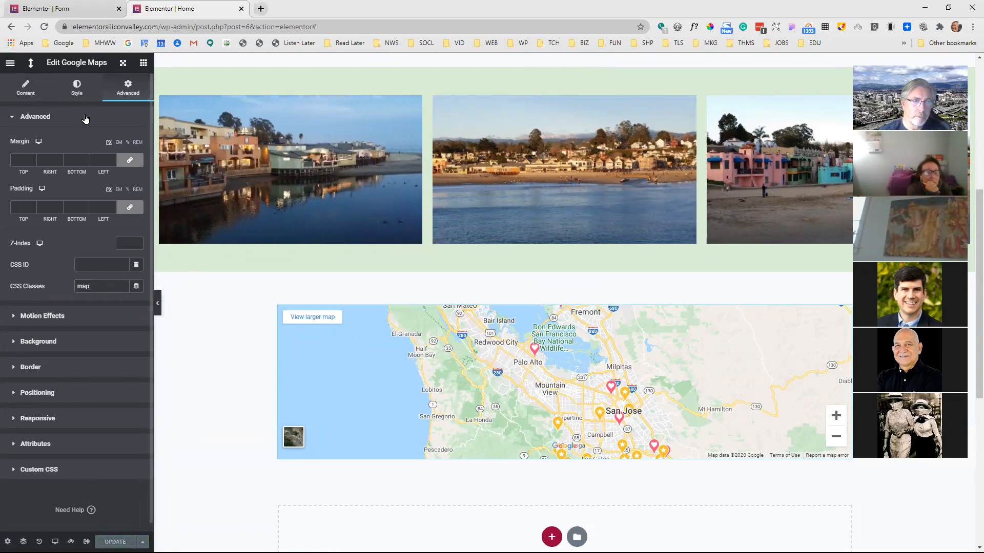
Exit to the live home page and test whether scrolling to the map triggers the popup
{"action": "left_click", "coordinate": [87, 542]}
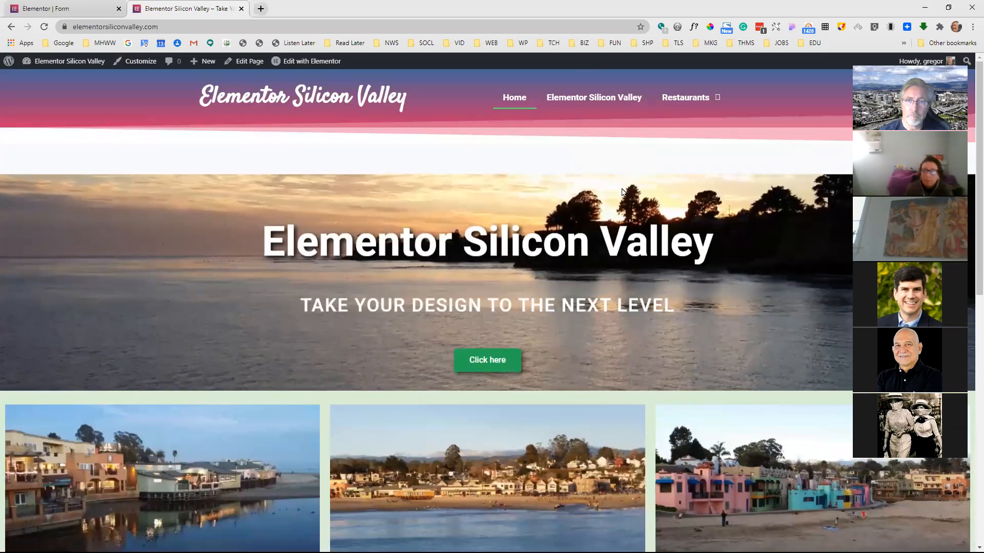
{"action": "scroll", "coordinate": [597, 181], "scroll_direction": "down", "scroll_amount": 3}
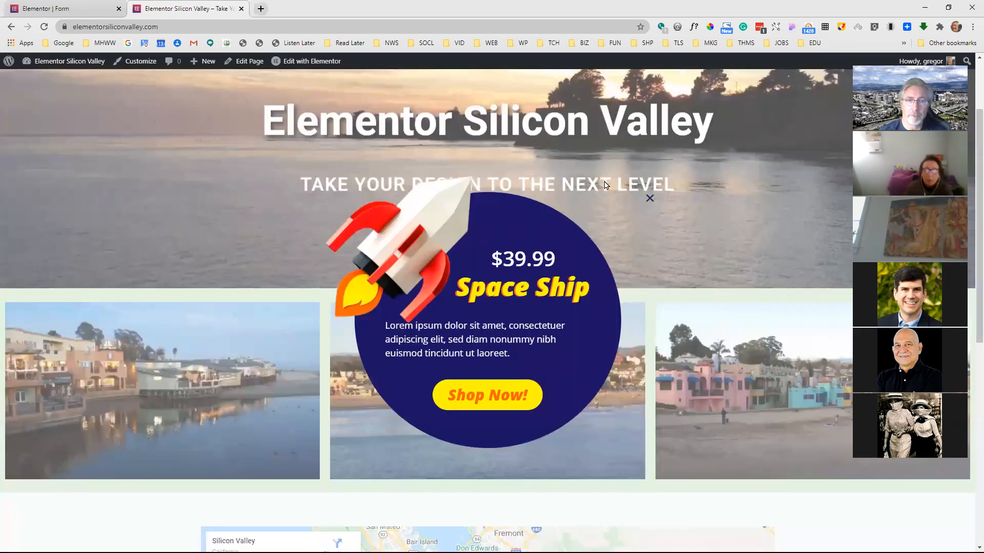
{"action": "scroll", "coordinate": [586, 313], "scroll_direction": "down", "scroll_amount": 2}
{"action": "scroll", "coordinate": [304, 506], "scroll_direction": "up", "scroll_amount": 2}
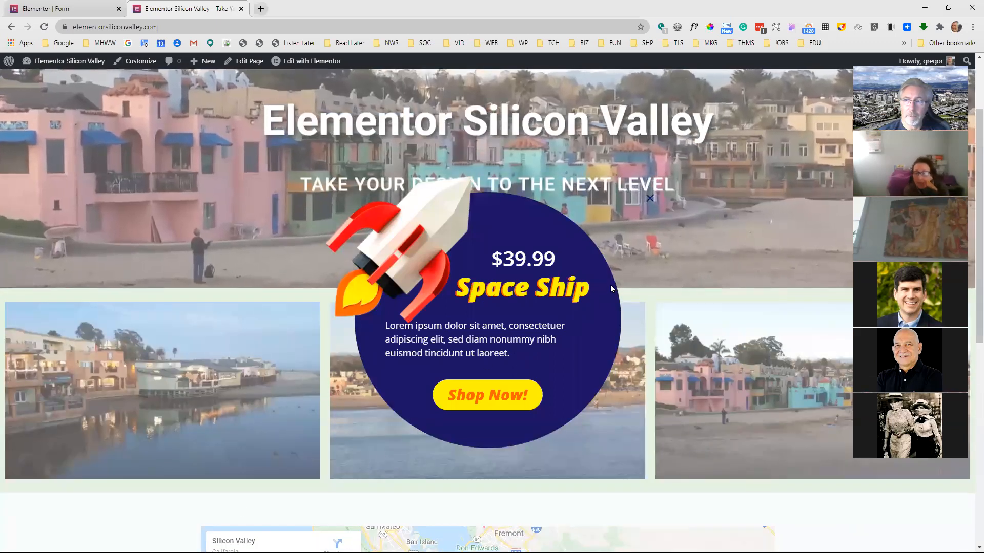
{"action": "scroll", "coordinate": [611, 284], "scroll_direction": "up", "scroll_amount": 1}
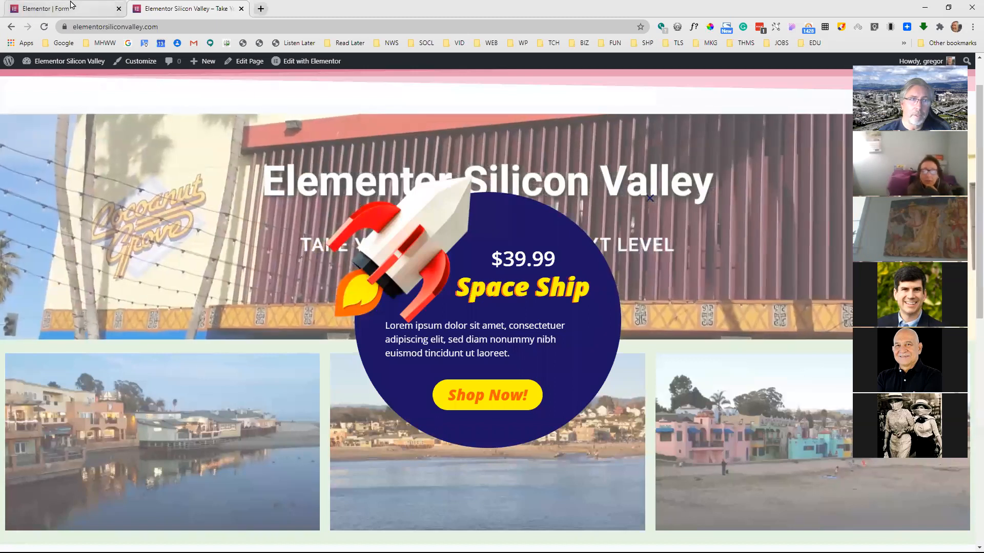
In the popup's triggers, enable On Click with 1 click and leave On Scroll To Element on for the selector ".map"
{"action": "left_click", "coordinate": [70, 6]}
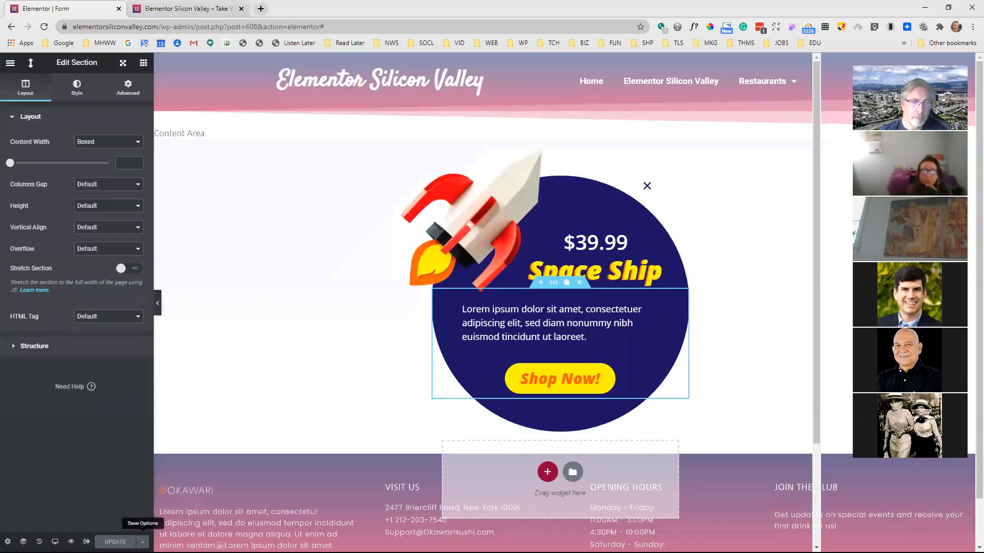
{"action": "left_click", "coordinate": [143, 542]}
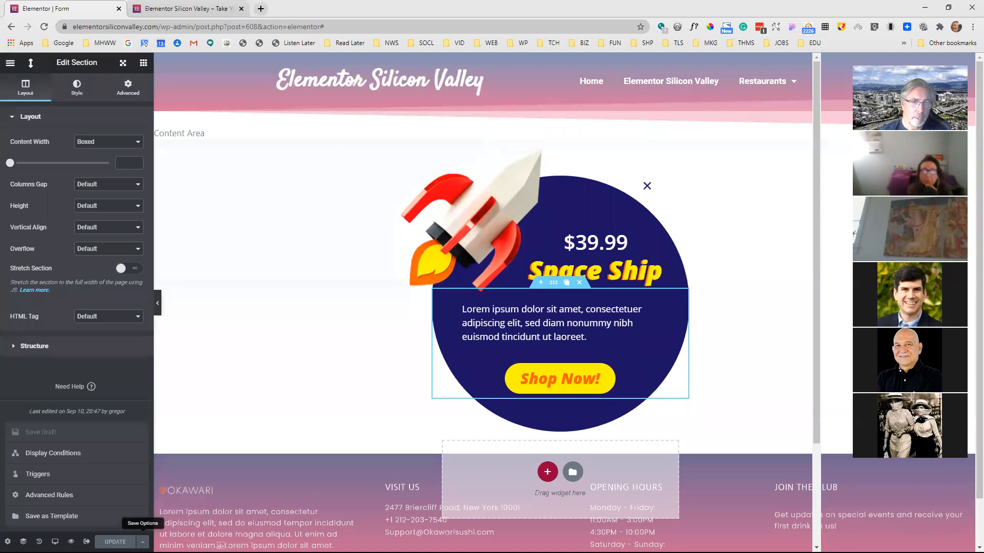
{"action": "left_click", "coordinate": [61, 474]}
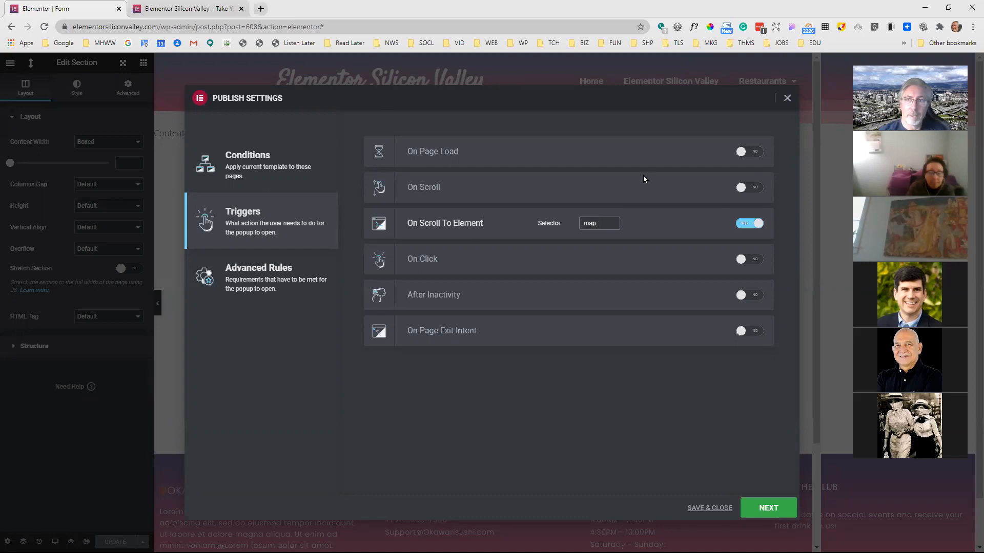
{"action": "left_click", "coordinate": [741, 227]}
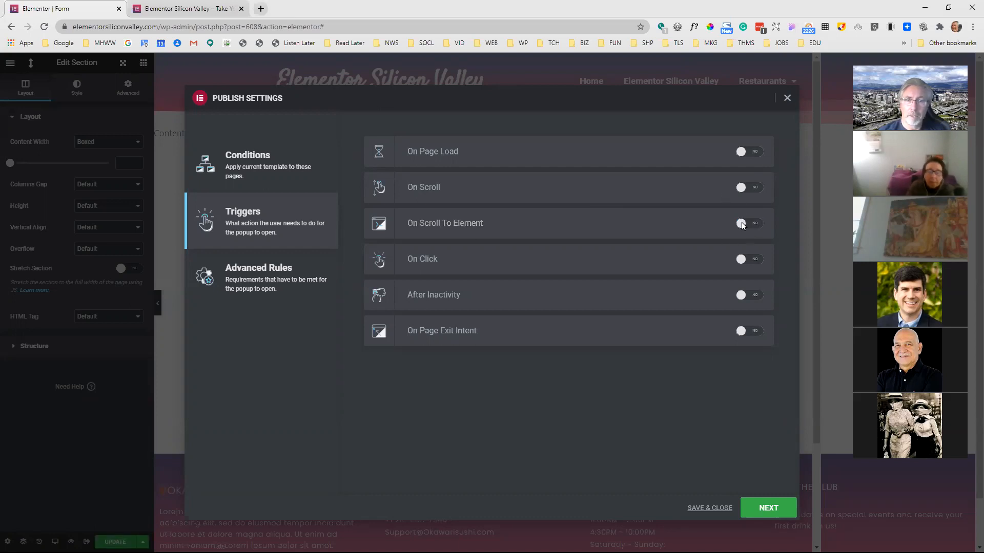
{"action": "left_click", "coordinate": [753, 263]}
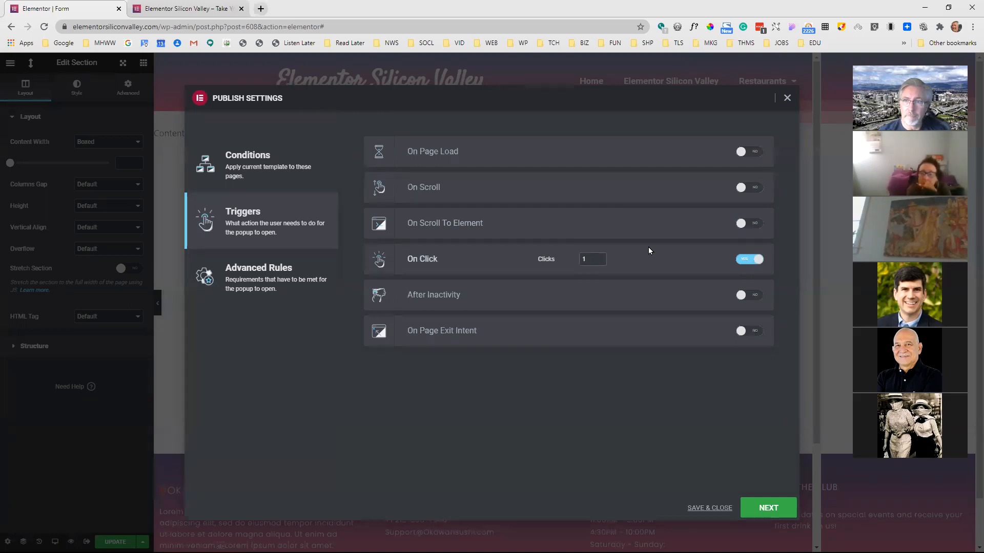
{"action": "left_click", "coordinate": [751, 228]}
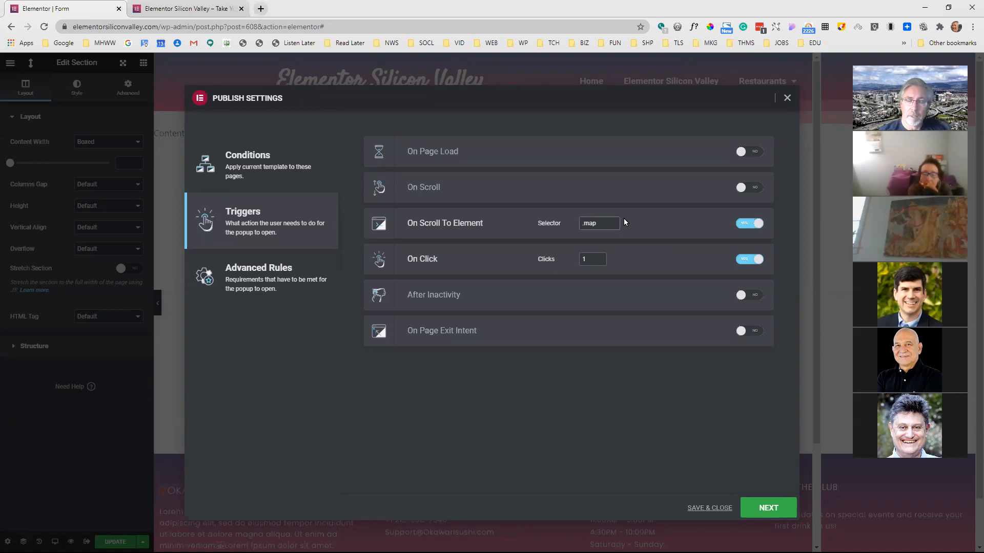
Open the home page in Elementor, give the Google Maps widget the CSS ID "map2", and update the page
{"action": "left_click", "coordinate": [211, 10]}
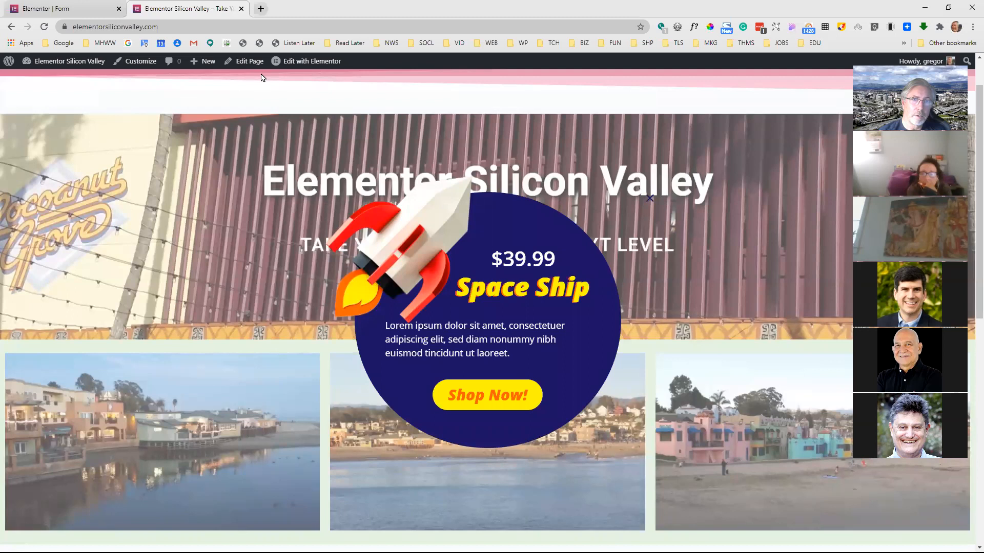
{"action": "left_click", "coordinate": [291, 63]}
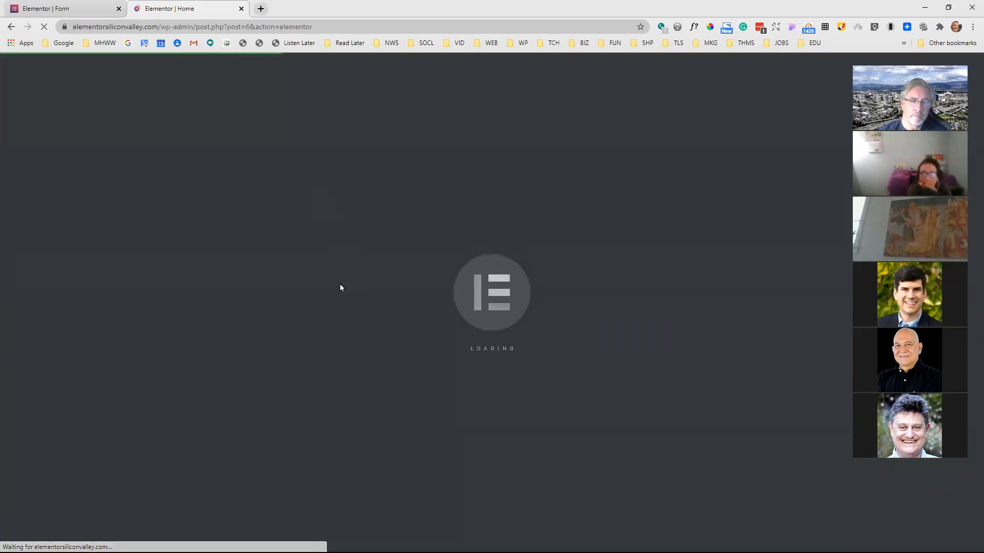
{"action": "scroll", "coordinate": [412, 347], "scroll_direction": "down", "scroll_amount": 5}
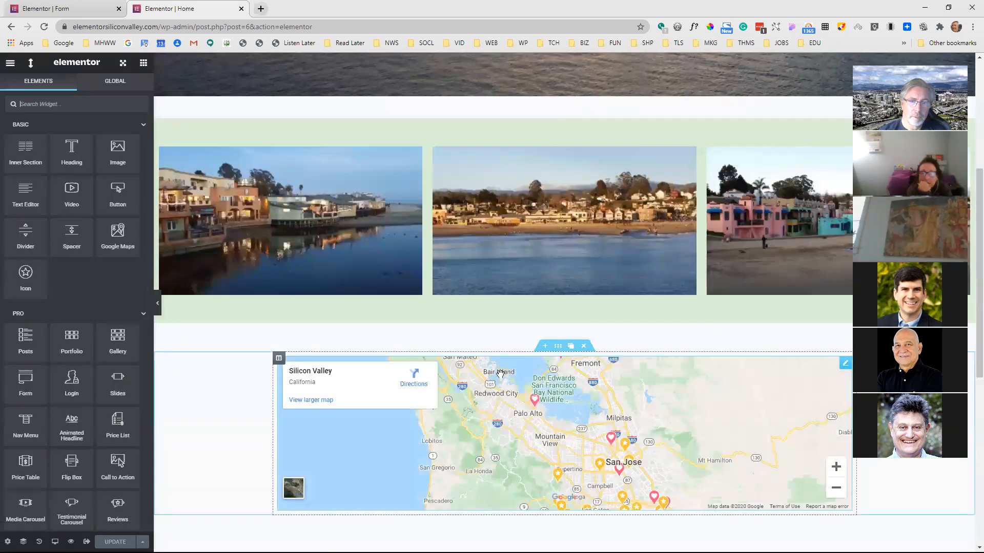
{"action": "left_click", "coordinate": [845, 366]}
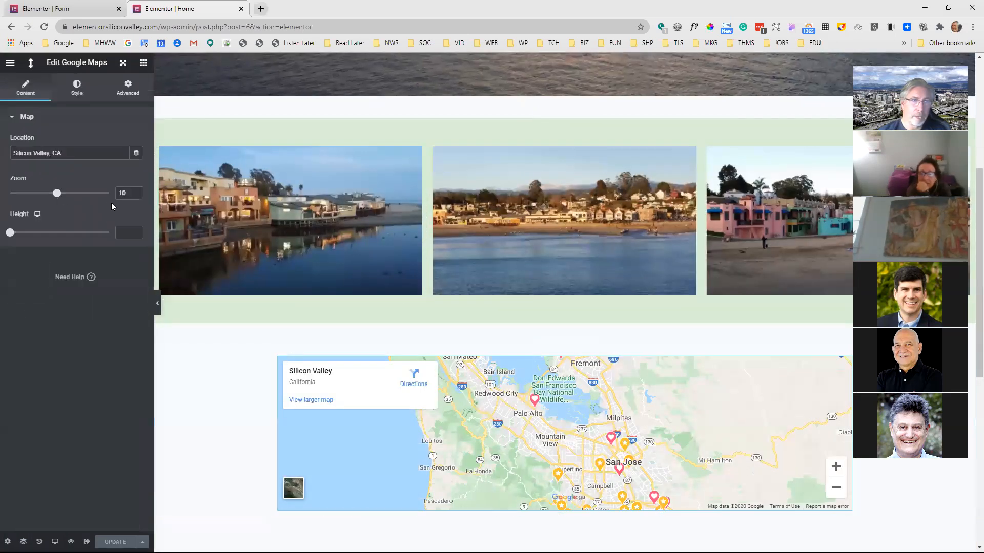
{"action": "left_click", "coordinate": [123, 85]}
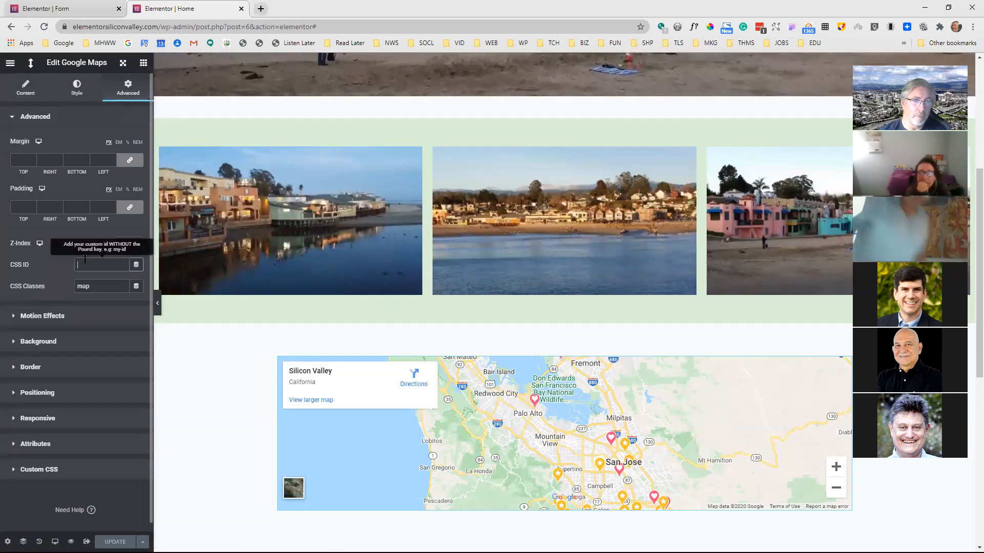
{"action": "left_click", "coordinate": [110, 263]}
{"action": "type", "text": "map2"}
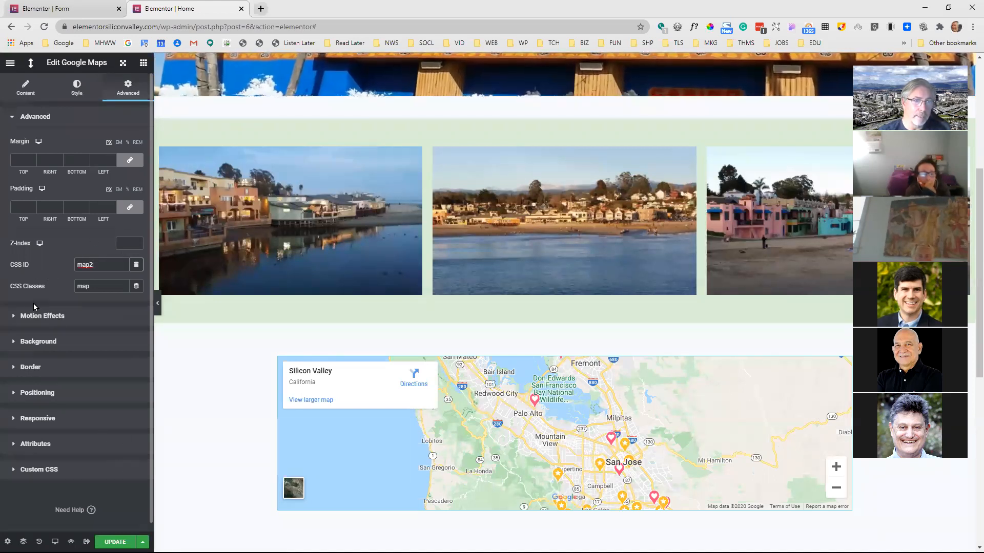
{"action": "left_click", "coordinate": [114, 542]}
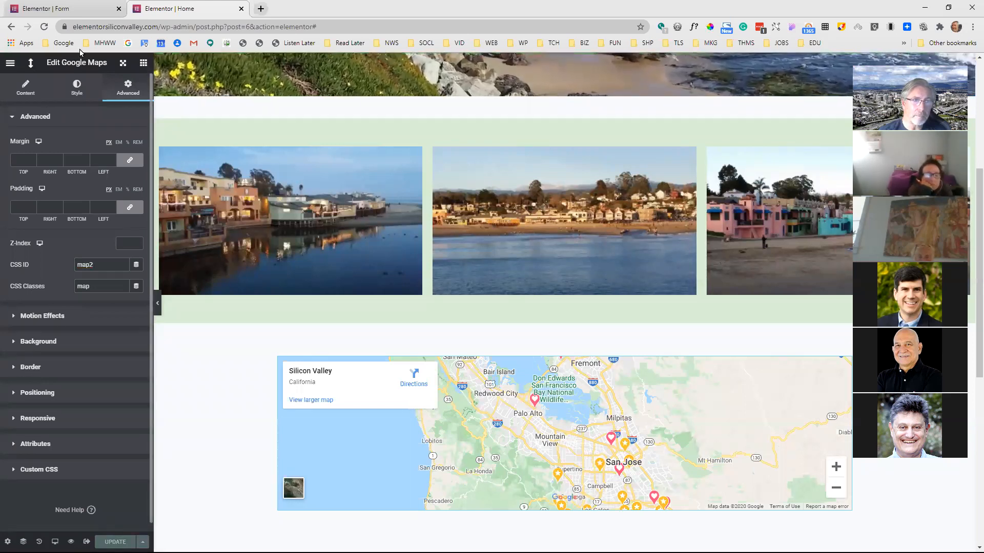
Change the popup's On Scroll To Element selector to "#map2" and check it against the map widget's CSS ID
{"action": "left_click", "coordinate": [79, 12]}
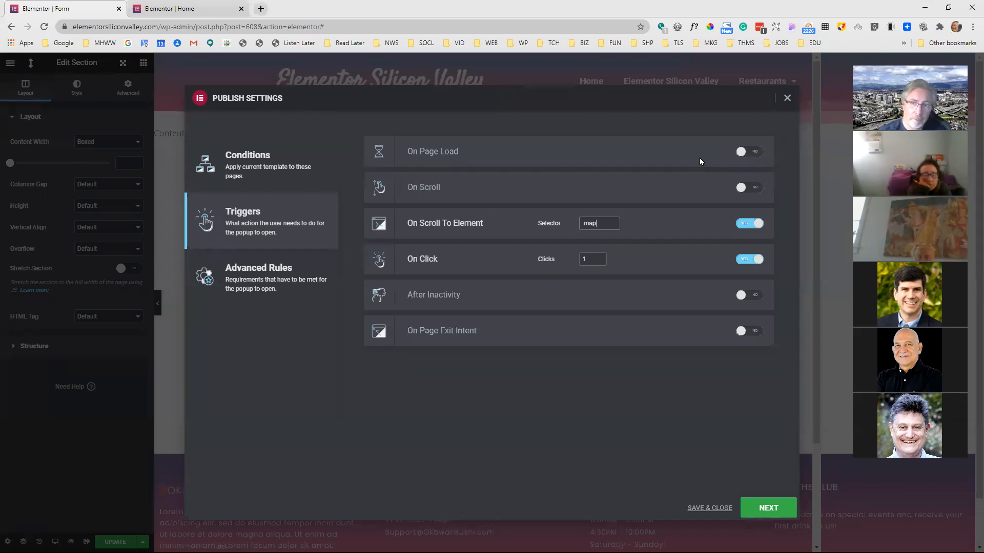
{"action": "key", "text": "Home"}
{"action": "key", "text": "Delete"}
{"action": "type", "text": "#"}
{"action": "key", "text": "End"}
{"action": "type", "text": "2"}
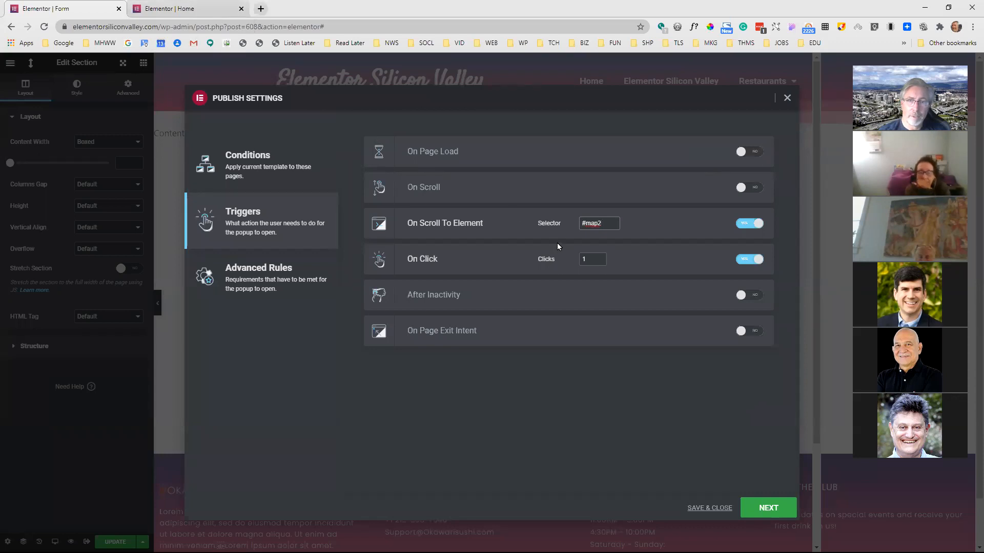
{"action": "left_click", "coordinate": [202, 14]}
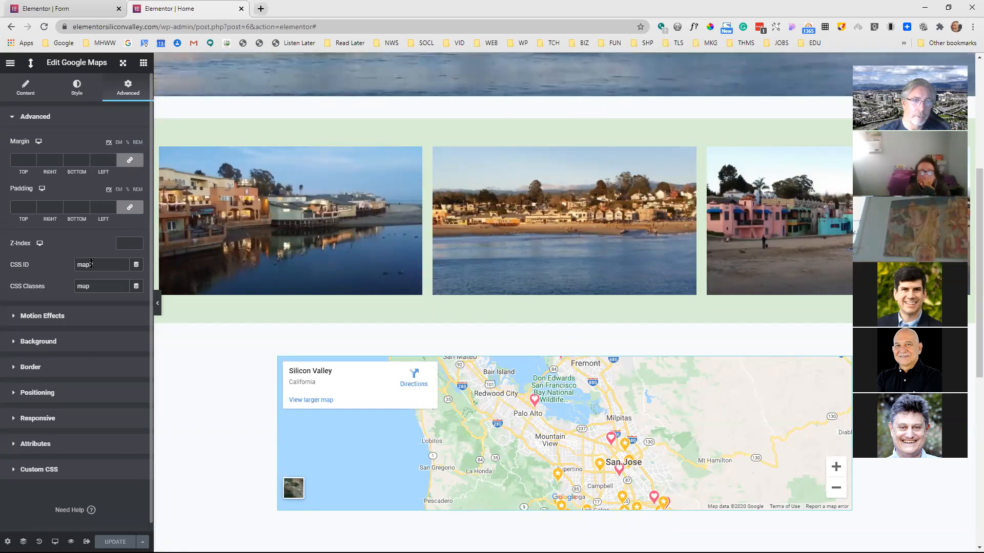
{"action": "left_click", "coordinate": [103, 10]}
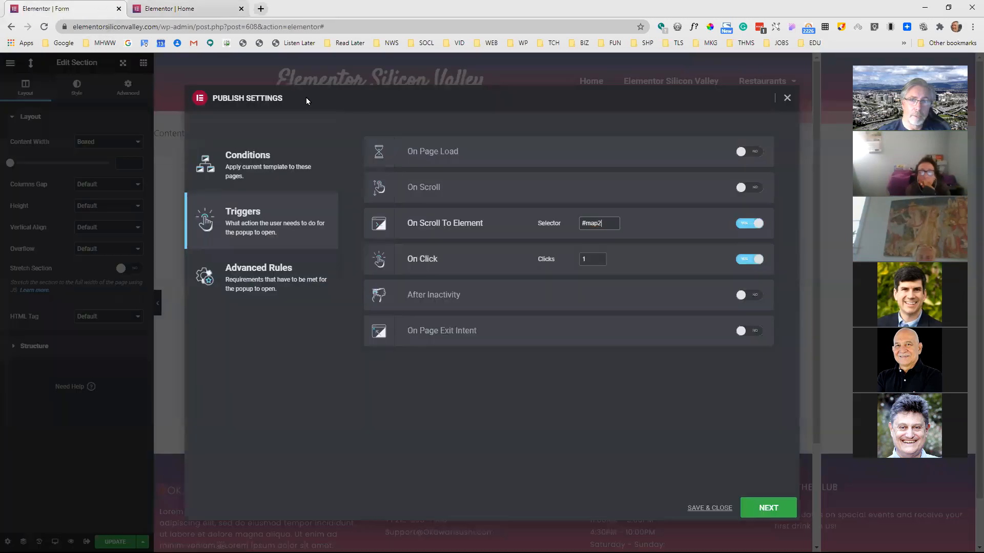
{"action": "left_click", "coordinate": [605, 230]}
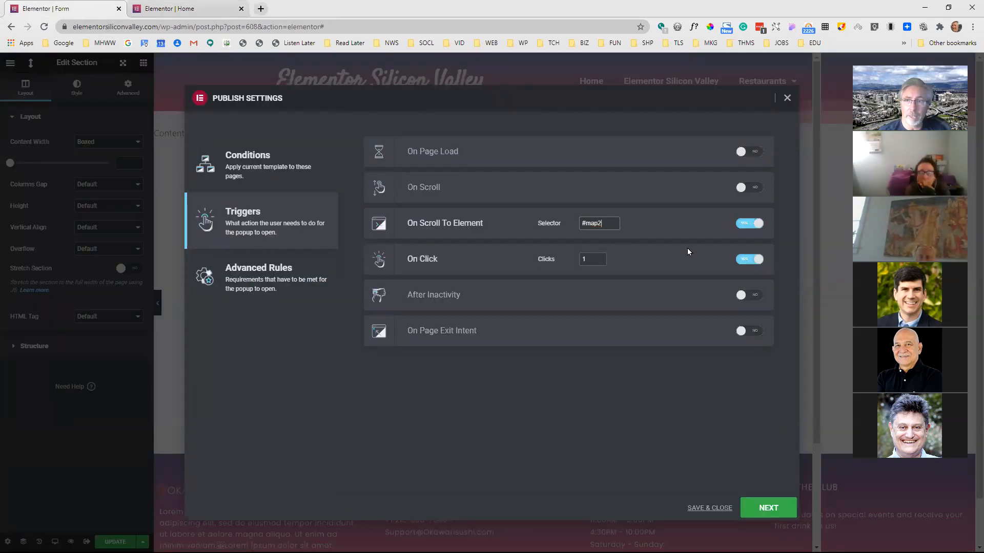
Turn off On Scroll To Element, set the On Click trigger to 3 clicks, and save the popup settings
{"action": "left_click", "coordinate": [746, 226]}
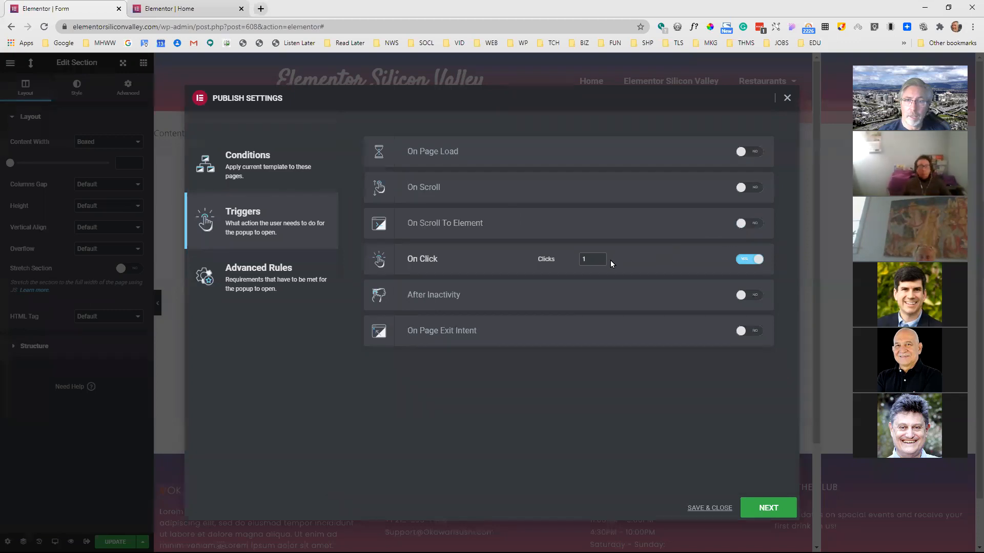
{"action": "left_click_drag", "start_coordinate": [592, 258], "coordinate": [575, 266]}
{"action": "type", "text": "3"}
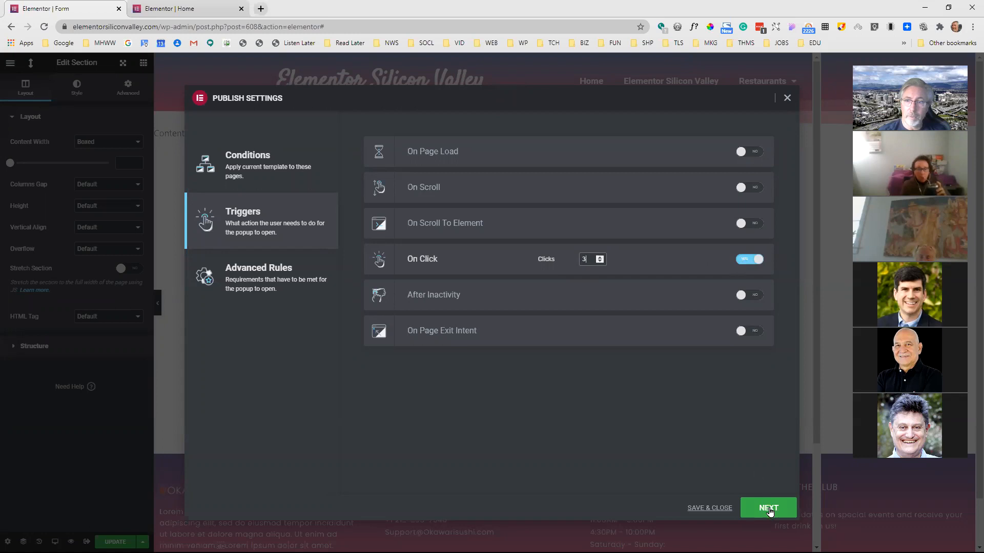
{"action": "left_click", "coordinate": [725, 508]}
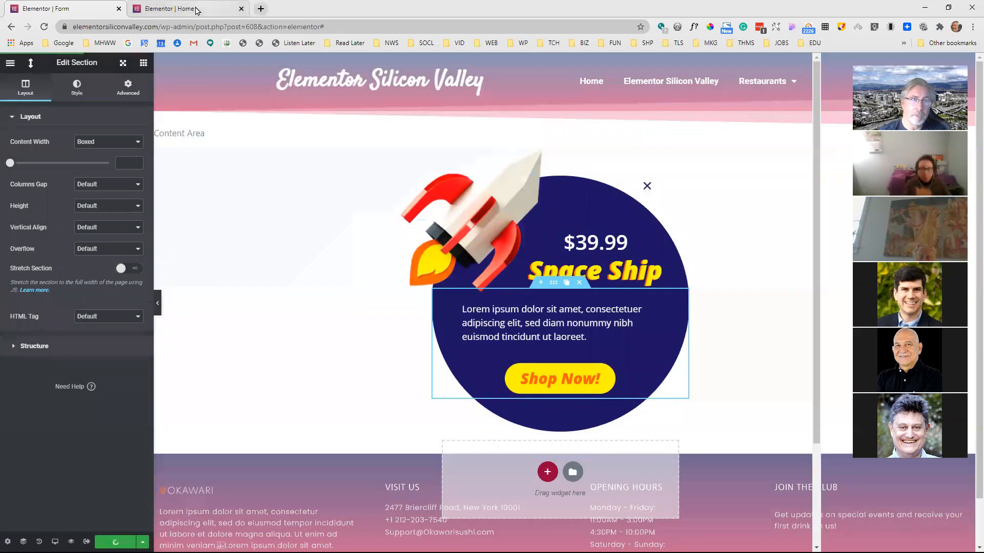
Open the live home page and test the popup's three-click trigger
{"action": "left_click", "coordinate": [196, 11]}
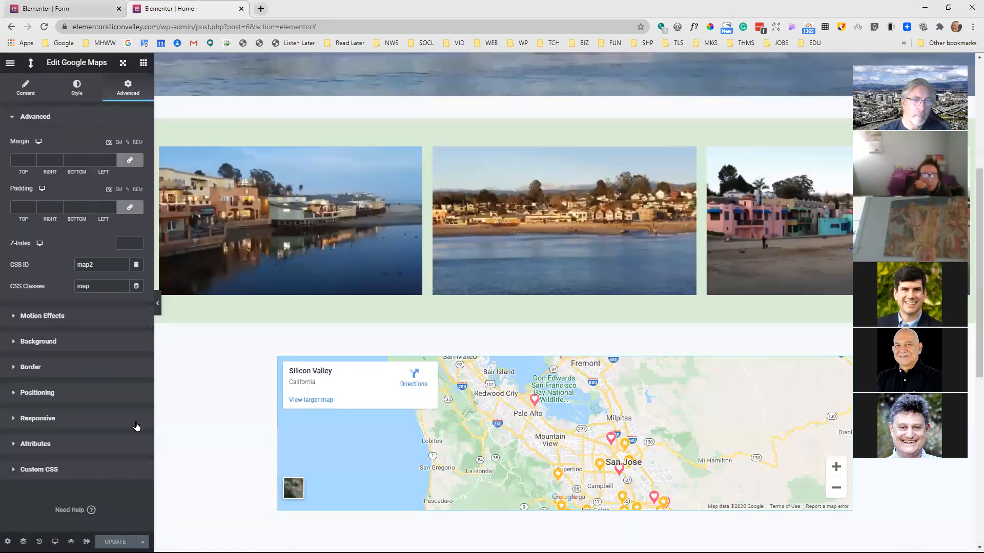
{"action": "left_click", "coordinate": [87, 542]}
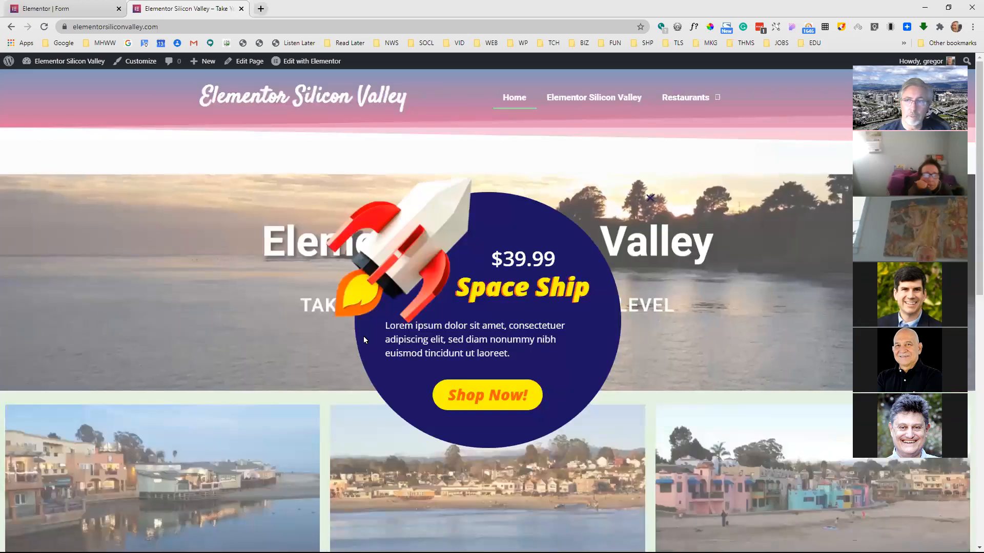
In the popup's triggers, turn off On Click and enable After Inactivity with 30 seconds
{"action": "left_click", "coordinate": [87, 11]}
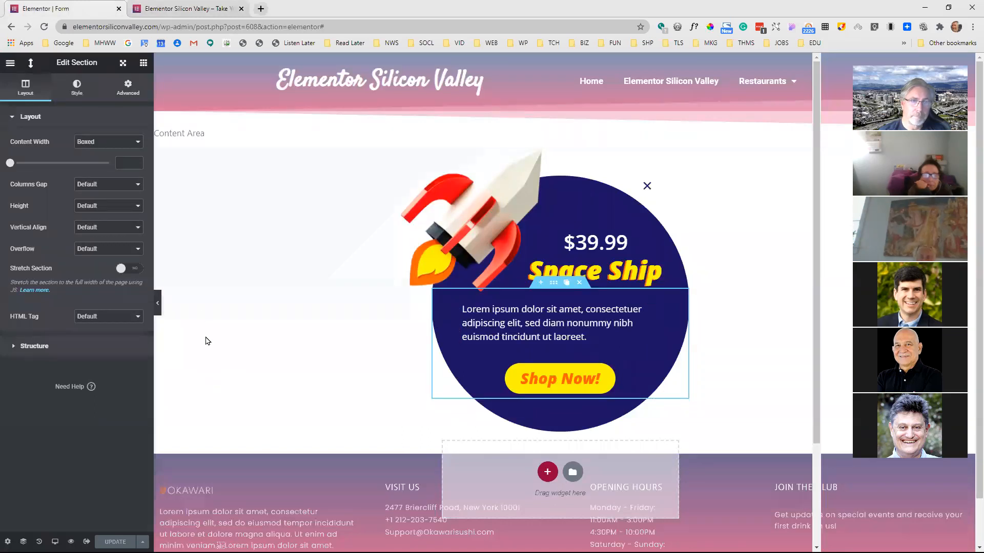
{"action": "left_click", "coordinate": [142, 541]}
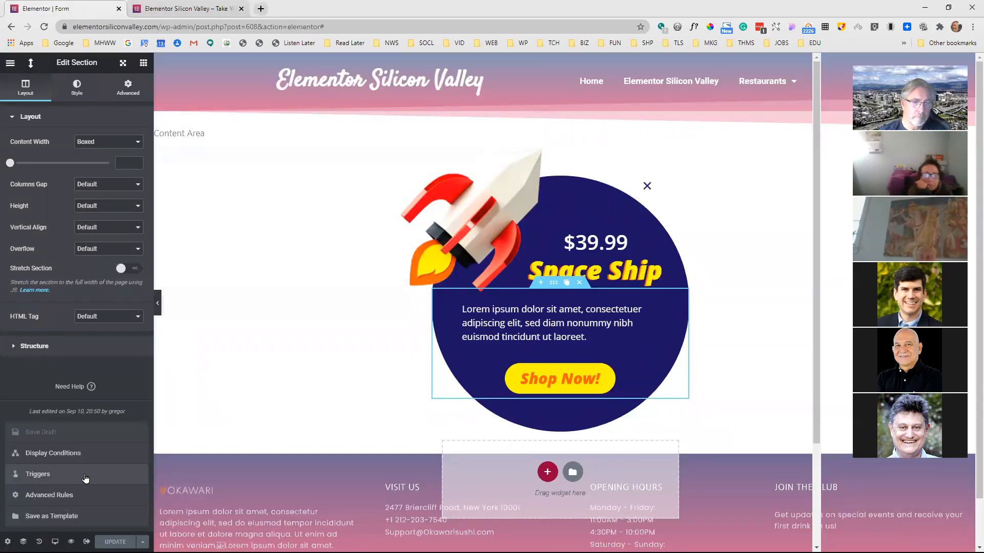
{"action": "left_click", "coordinate": [132, 472]}
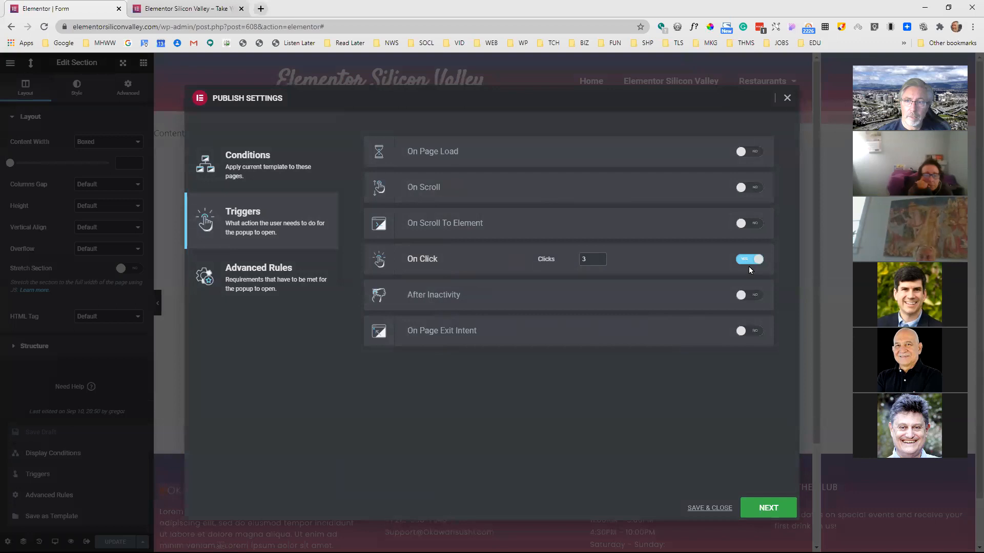
{"action": "left_click", "coordinate": [742, 260]}
{"action": "left_click", "coordinate": [749, 295]}
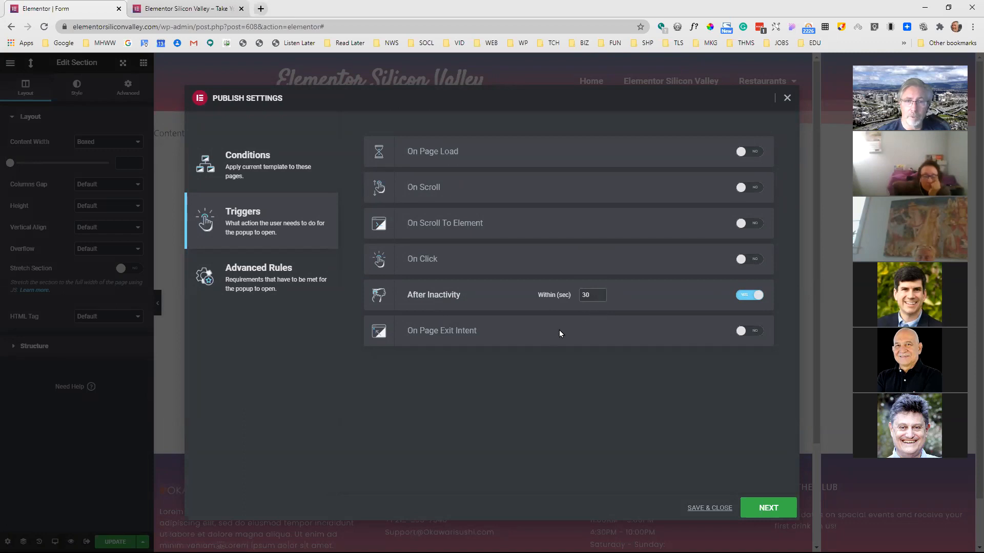
Turn off After Inactivity, enable the On Page Exit Intent trigger, and save the popup settings
{"action": "left_click", "coordinate": [749, 296]}
{"action": "left_click", "coordinate": [754, 332]}
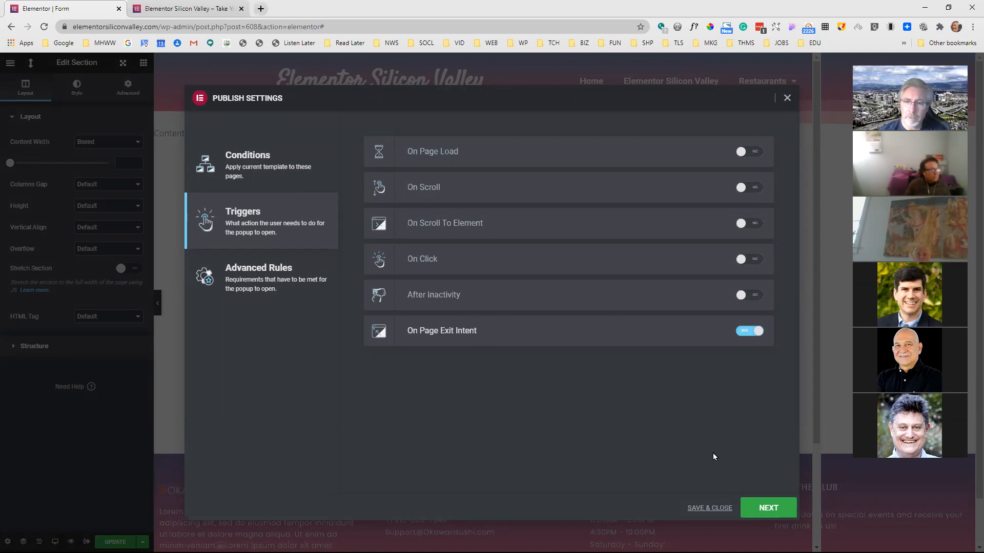
{"action": "left_click", "coordinate": [714, 508]}
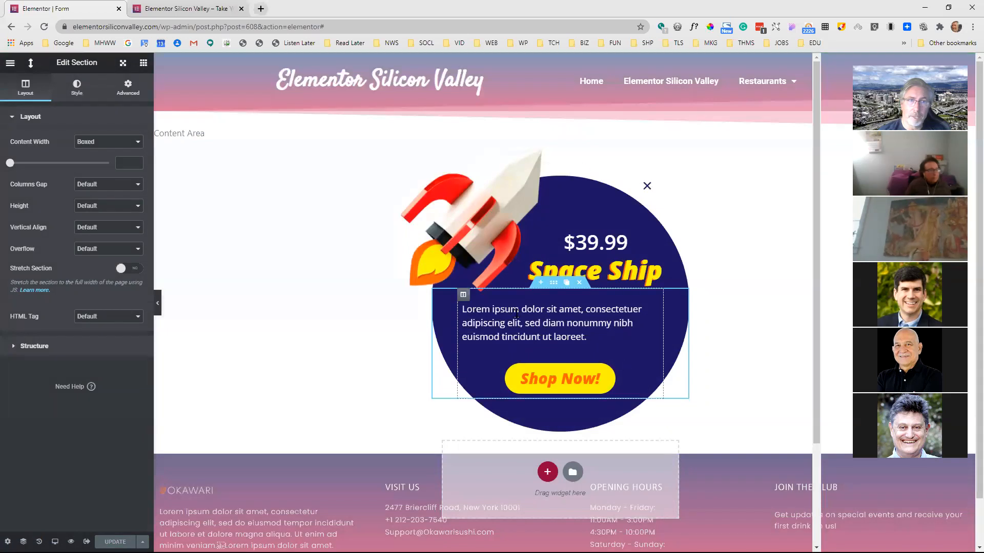
Reload the live home page and test the exit-intent popup by browsing the page and going to the Restaurants page
{"action": "left_click", "coordinate": [197, 10]}
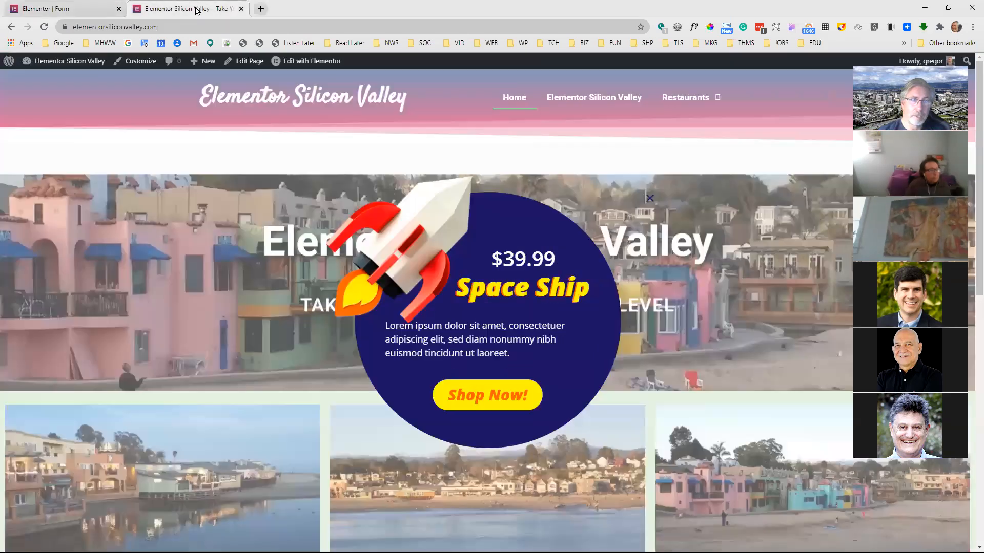
{"action": "left_click", "coordinate": [47, 30]}
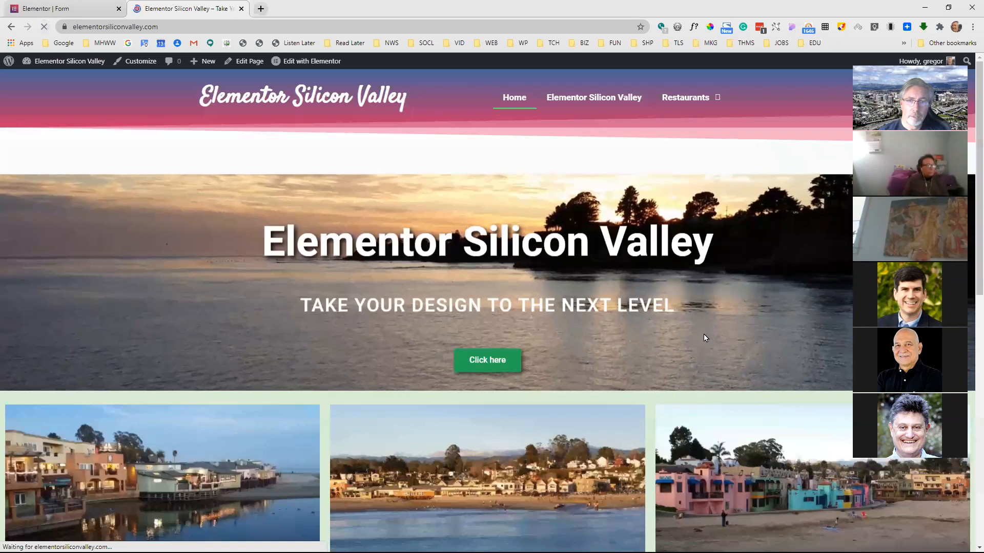
{"action": "scroll", "coordinate": [658, 304], "scroll_direction": "down", "scroll_amount": 3}
{"action": "scroll", "coordinate": [657, 307], "scroll_direction": "up", "scroll_amount": 3}
{"action": "mouse_move", "coordinate": [690, 98]}
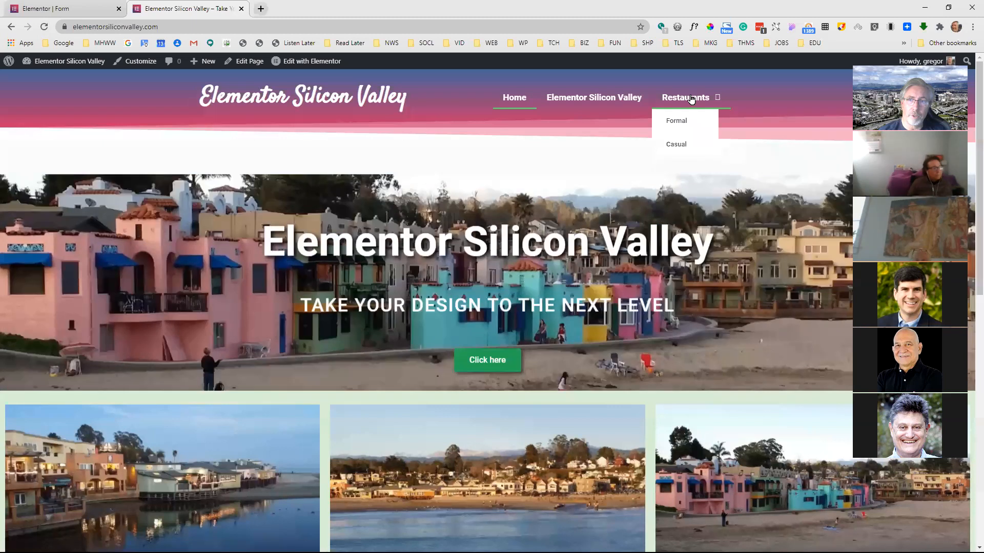
{"action": "left_click", "coordinate": [691, 98]}
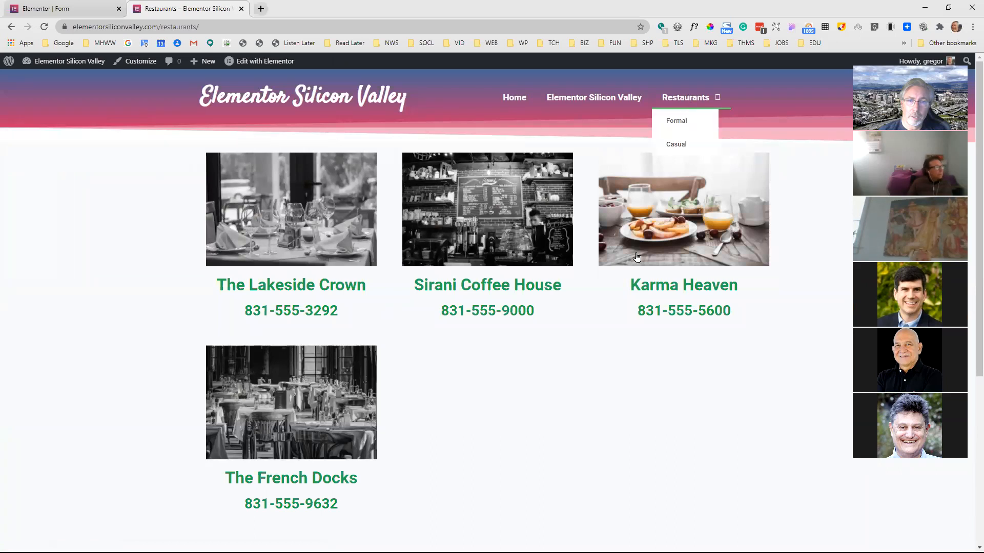
{"action": "scroll", "coordinate": [635, 261], "scroll_direction": "down", "scroll_amount": 5}
{"action": "scroll", "coordinate": [643, 236], "scroll_direction": "up", "scroll_amount": 5}
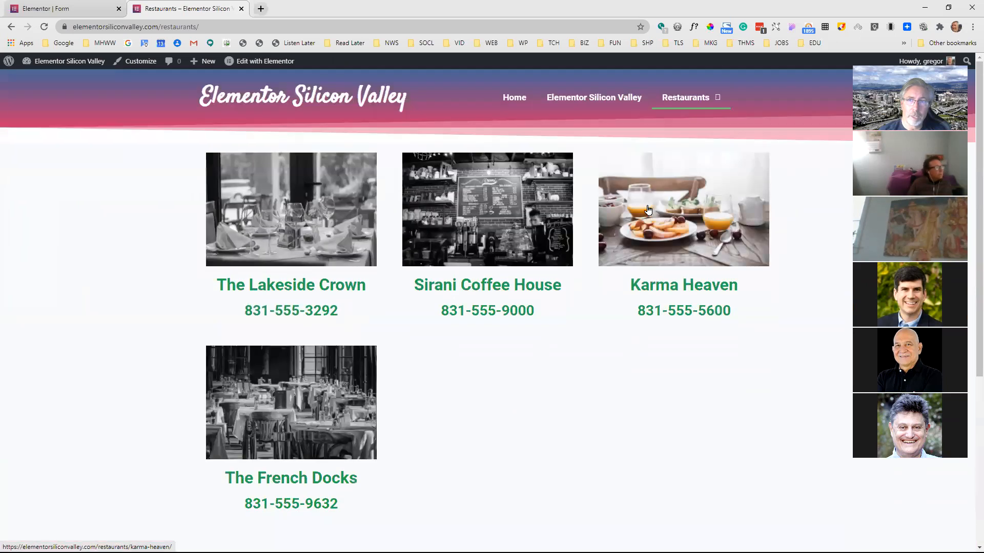
Check in the popup's triggers that On Page Exit Intent is enabled and save the settings again
{"action": "left_click", "coordinate": [66, 8]}
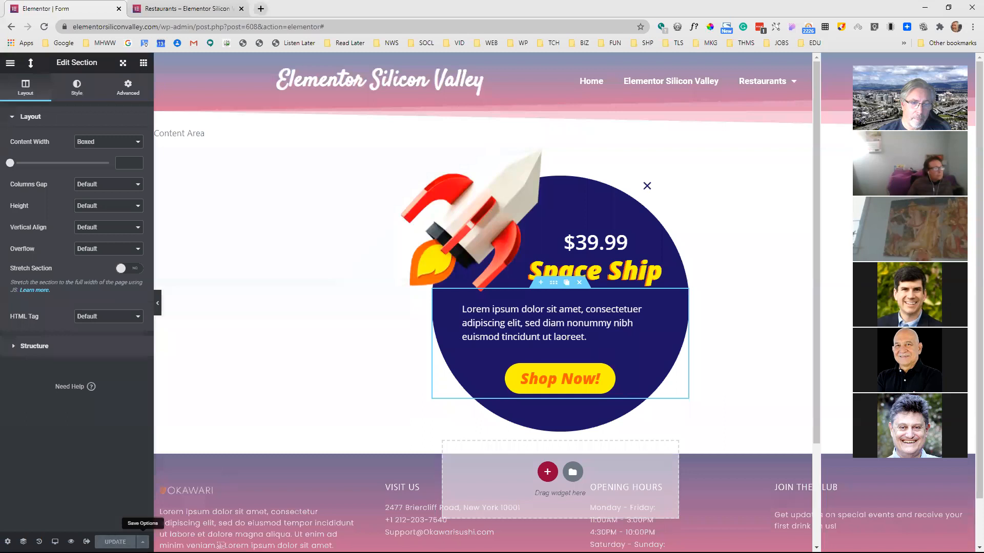
{"action": "left_click", "coordinate": [143, 542]}
{"action": "left_click", "coordinate": [71, 474]}
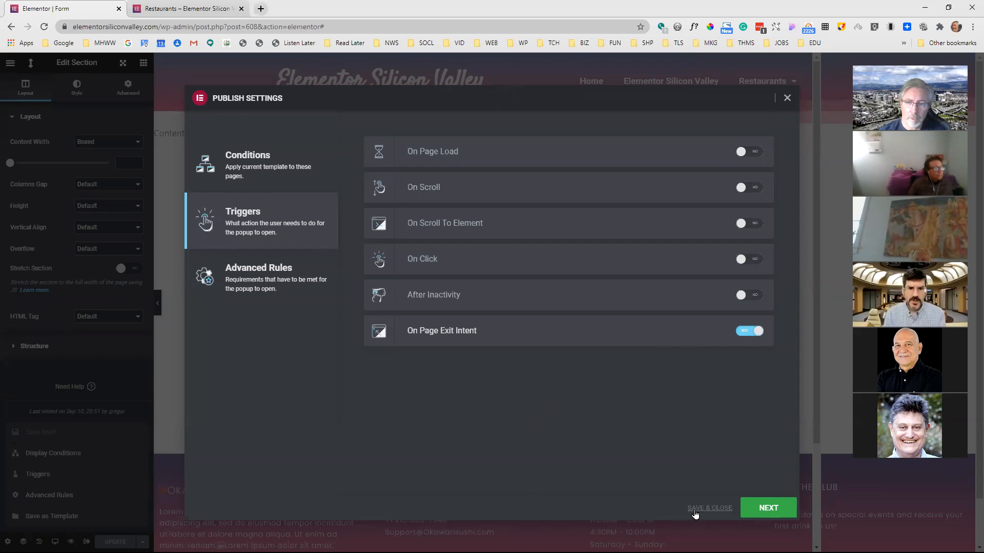
{"action": "left_click", "coordinate": [710, 508]}
Reload the live Restaurants page and retest exit intent by navigating between the Home and Restaurants pages
{"action": "left_click", "coordinate": [187, 9]}
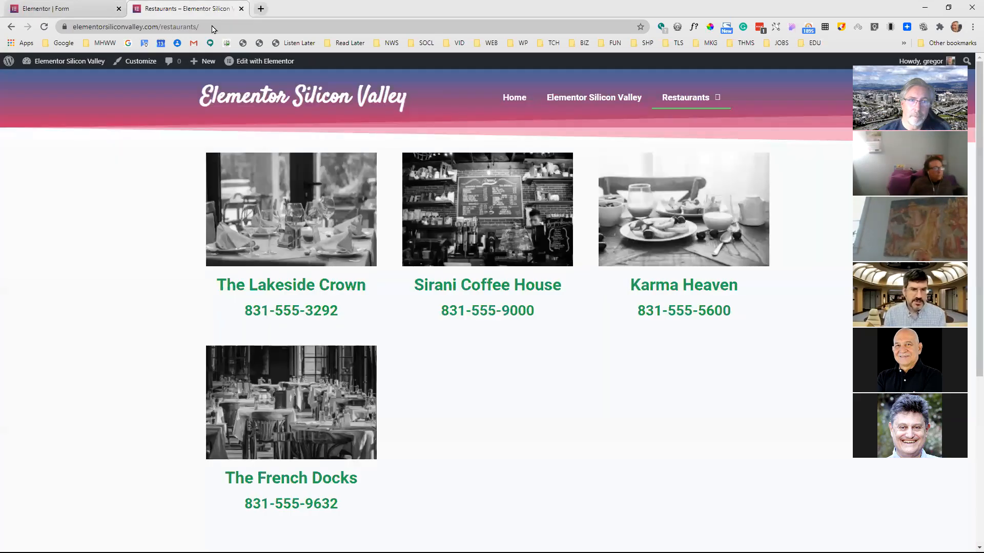
{"action": "left_click", "coordinate": [44, 27]}
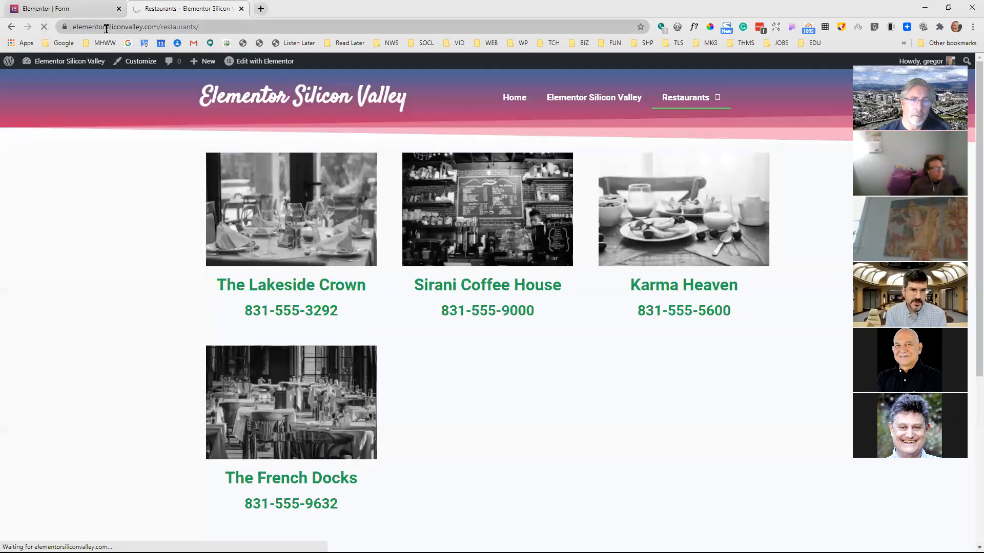
{"action": "left_click", "coordinate": [519, 105]}
{"action": "mouse_move", "coordinate": [684, 104]}
{"action": "left_click", "coordinate": [673, 120]}
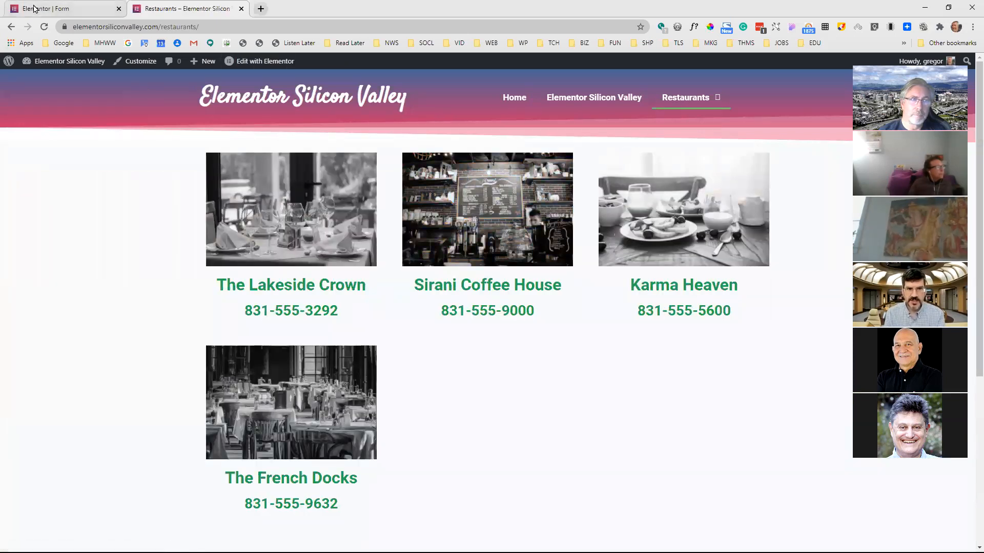
{"action": "left_click", "coordinate": [13, 29]}
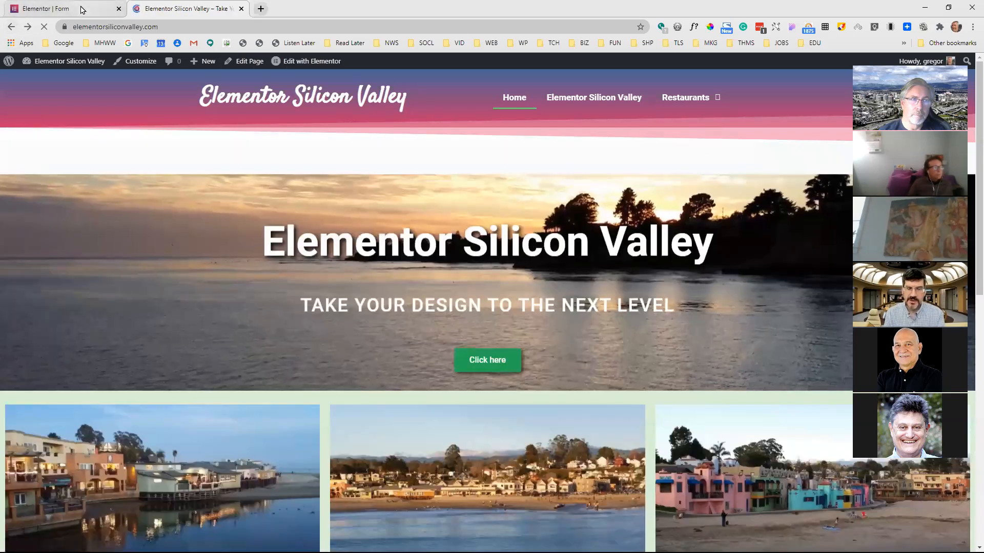
Turn off On Page Exit Intent in the popup's triggers
{"action": "left_click", "coordinate": [81, 10]}
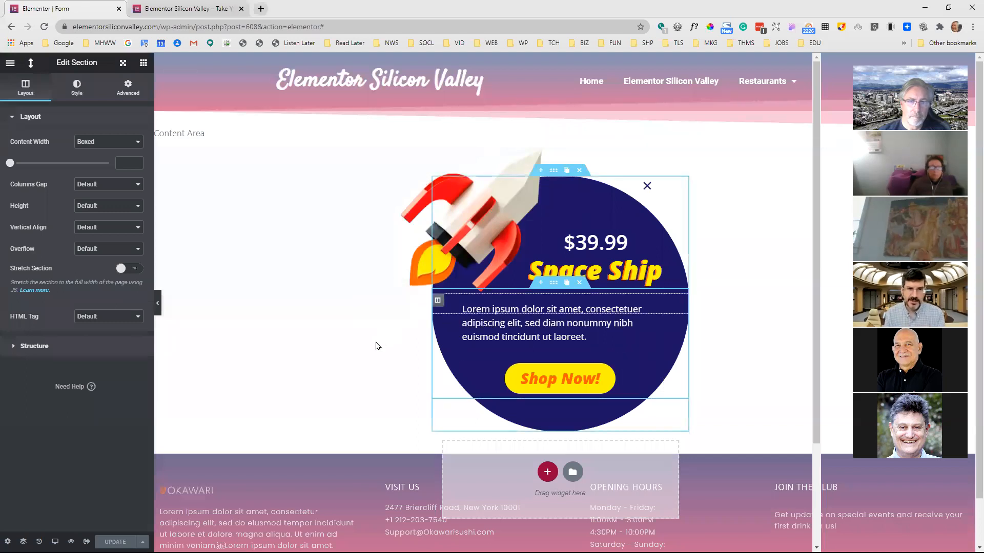
{"action": "left_click", "coordinate": [143, 542]}
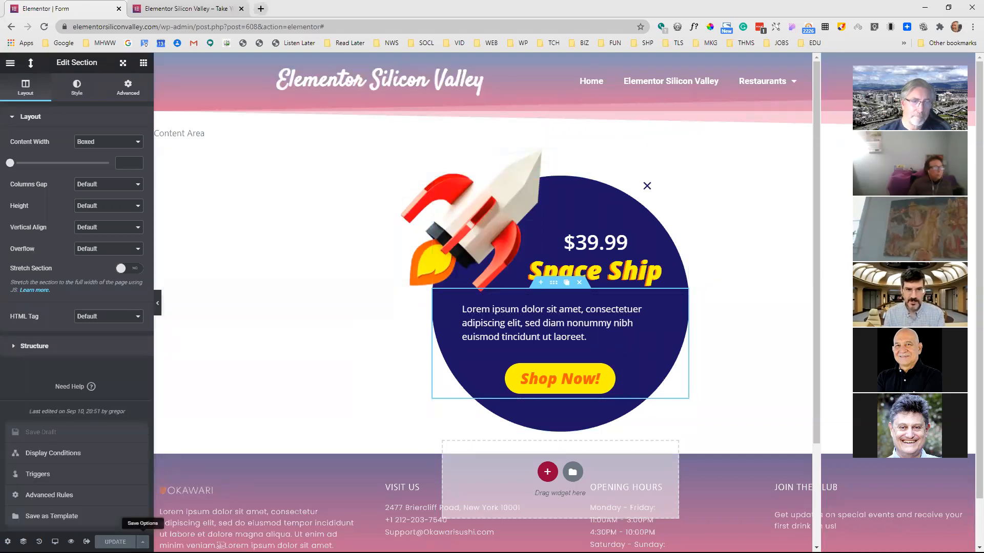
{"action": "left_click", "coordinate": [83, 474]}
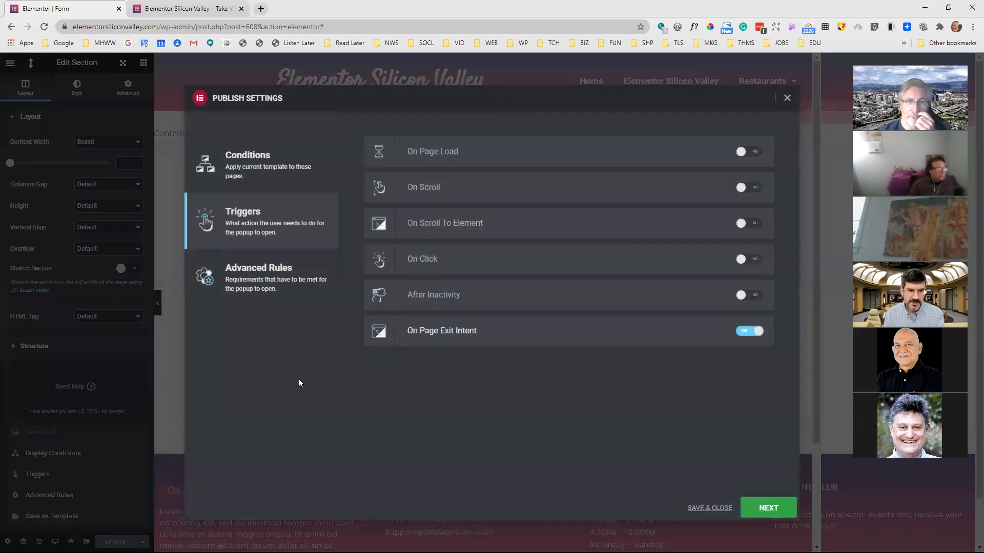
{"action": "left_click", "coordinate": [741, 332]}
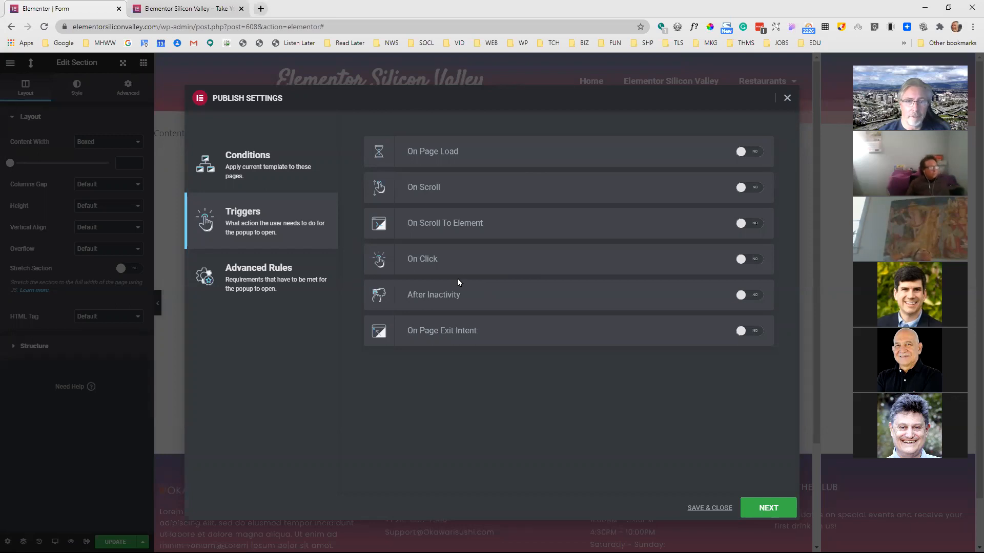
In the advanced rules, try Show up to X times with 3 times counted On Open, and turn it off again
{"action": "left_click", "coordinate": [295, 277]}
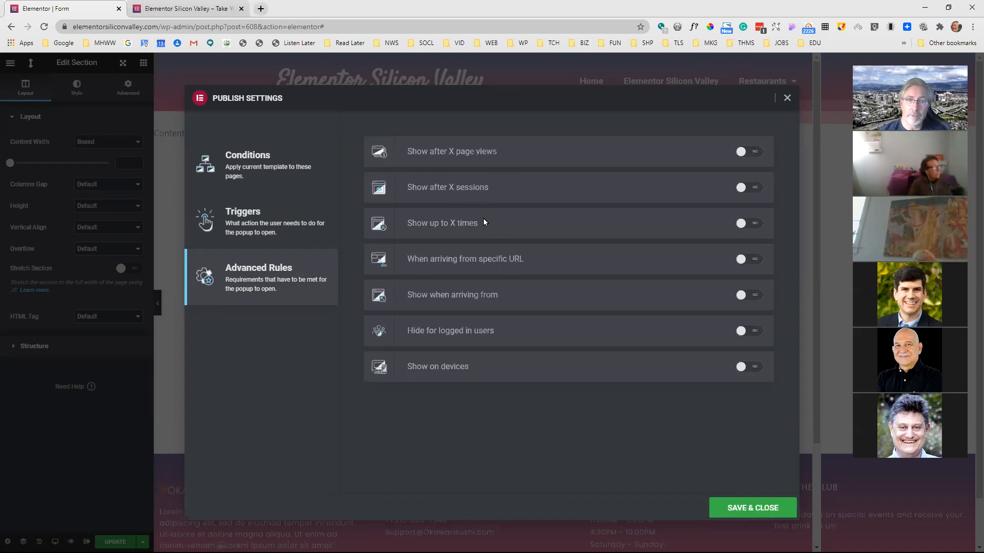
{"action": "left_click", "coordinate": [753, 224]}
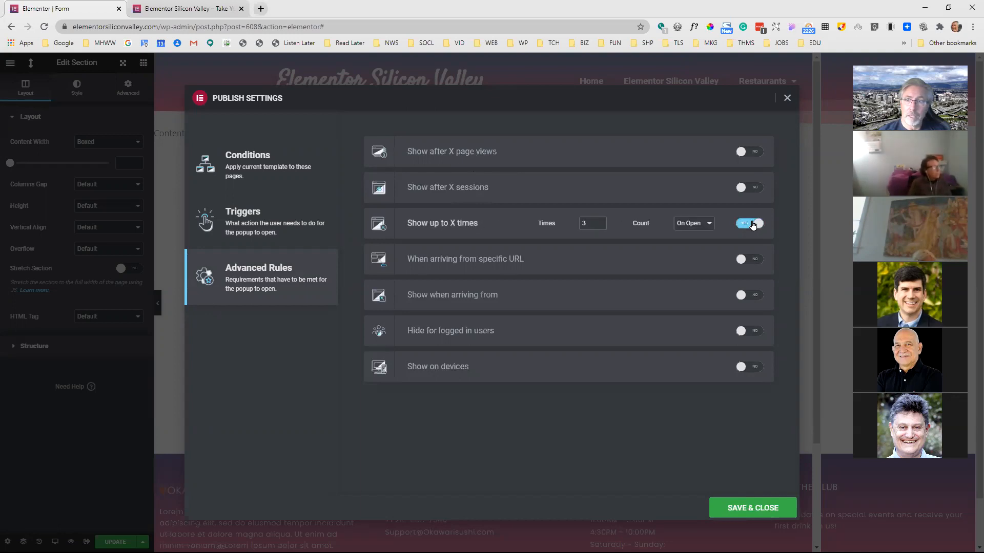
{"action": "left_click", "coordinate": [745, 226]}
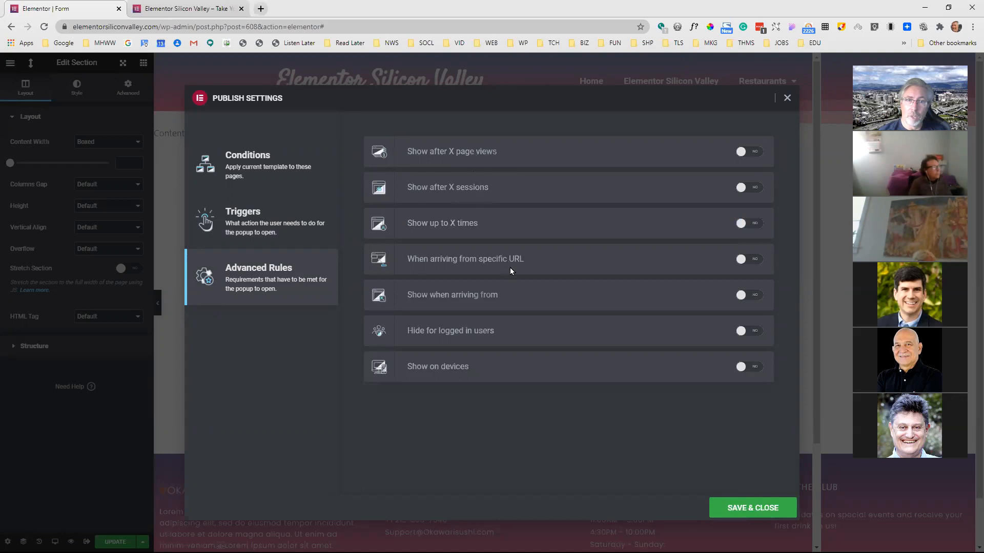
Enable Show on devices, remove Mobile and Tablet to leave only Desktop, and close the publish settings without saving
{"action": "left_click", "coordinate": [759, 368]}
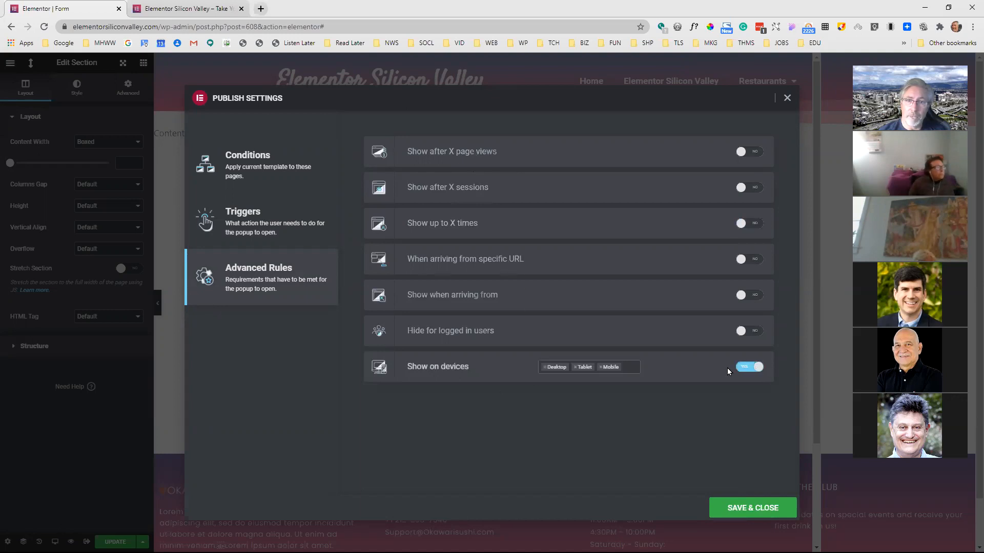
{"action": "left_click", "coordinate": [601, 368]}
{"action": "left_click", "coordinate": [574, 366]}
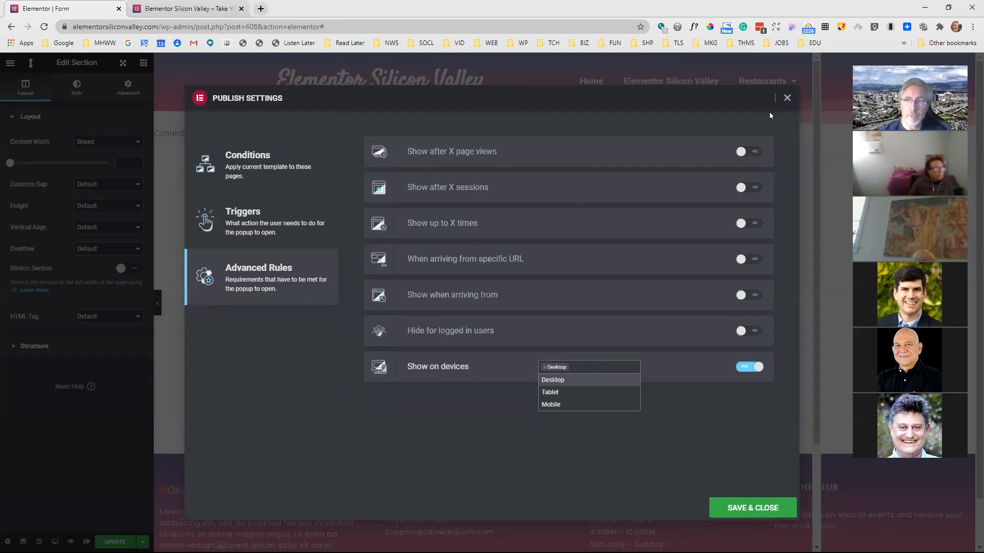
{"action": "left_click", "coordinate": [788, 97]}
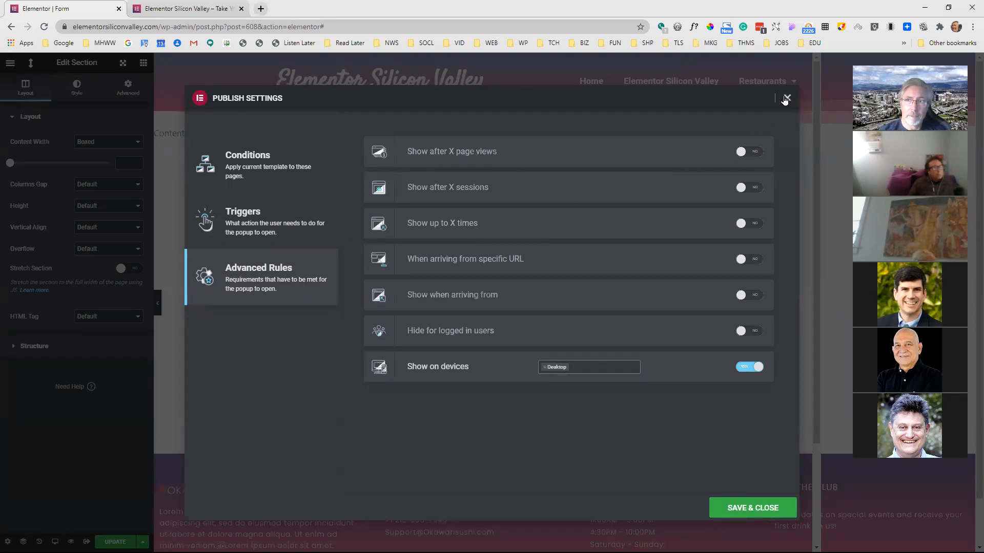
{"action": "left_click", "coordinate": [787, 98]}
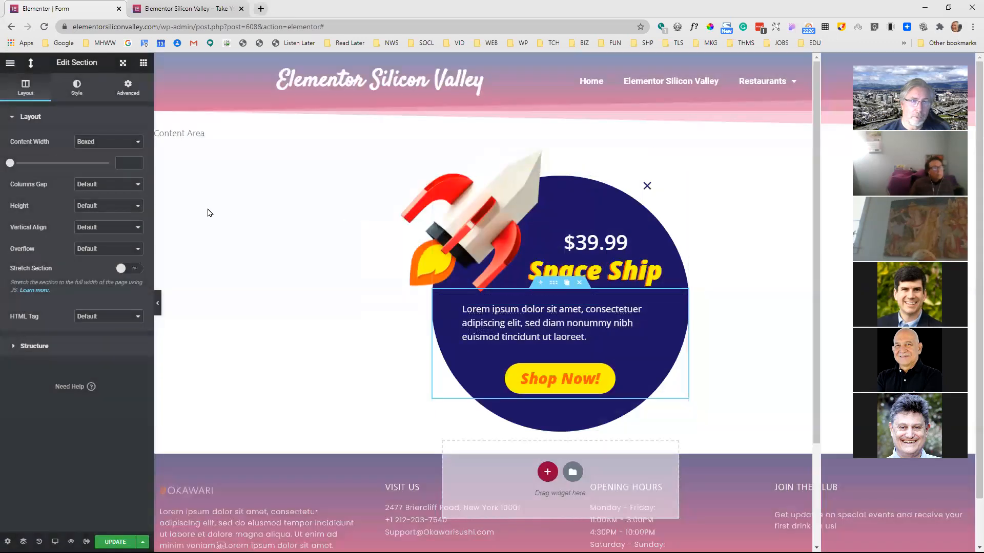
Exit the popup editor to the dashboard and move the Form popup to the trash from the Popups list
{"action": "left_click", "coordinate": [10, 63]}
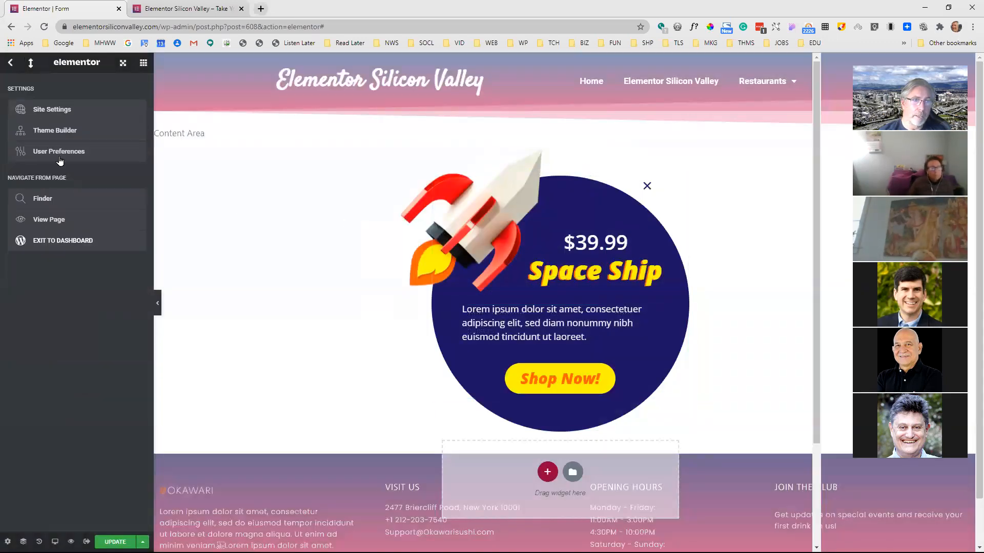
{"action": "left_click", "coordinate": [72, 237]}
{"action": "left_click", "coordinate": [541, 87]}
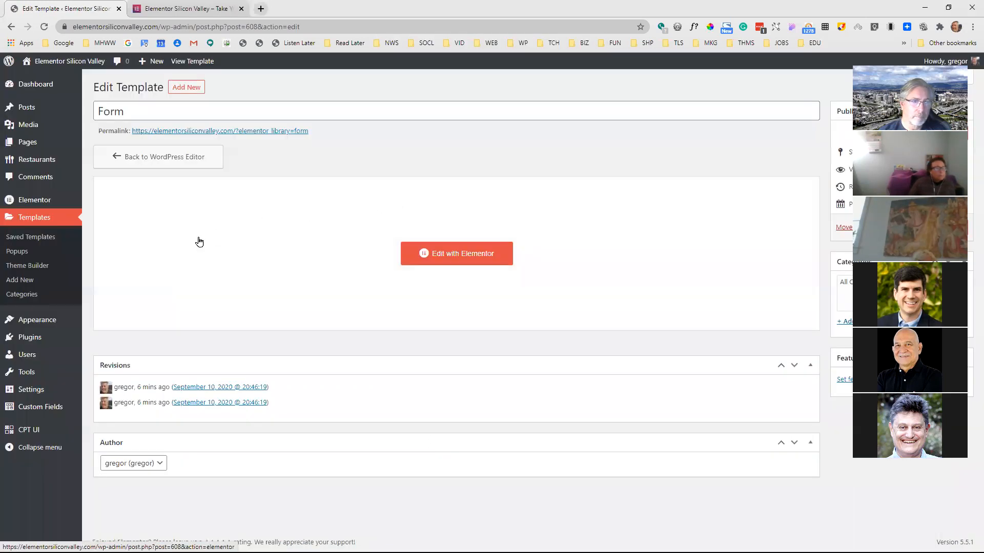
{"action": "left_click", "coordinate": [29, 252]}
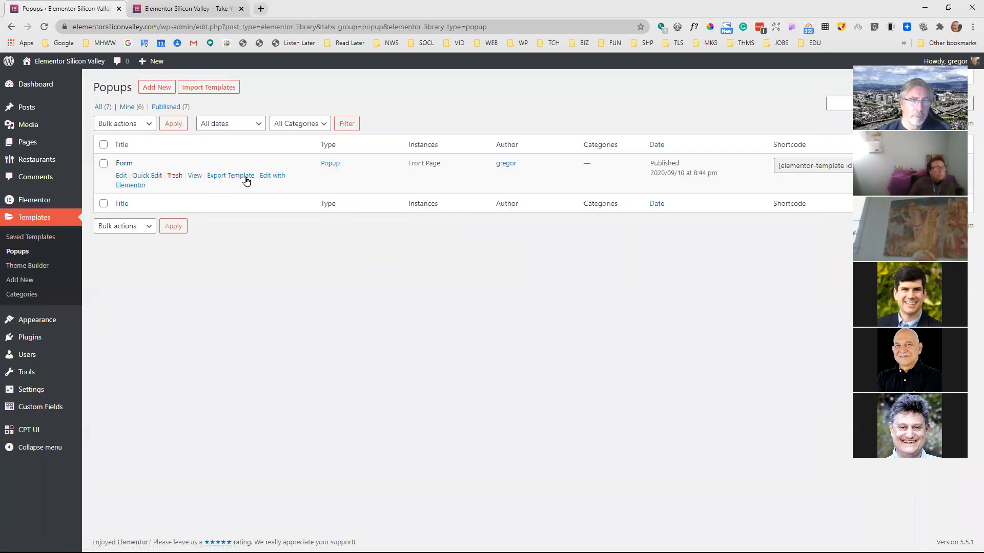
{"action": "left_click", "coordinate": [174, 176]}
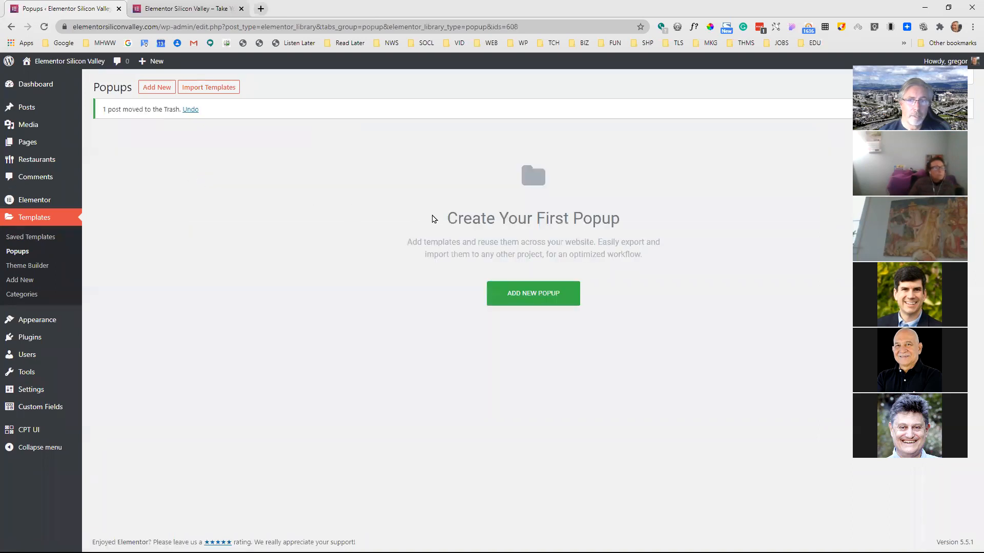
Create a new popup template named Form and close the template library without choosing a design
{"action": "left_click", "coordinate": [538, 294]}
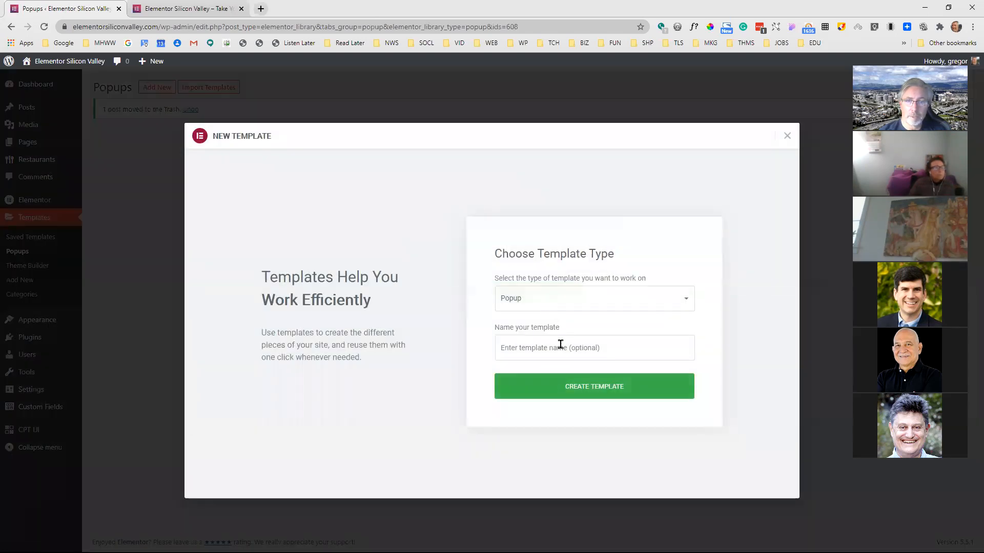
{"action": "left_click", "coordinate": [560, 346]}
{"action": "left_click", "coordinate": [536, 374]}
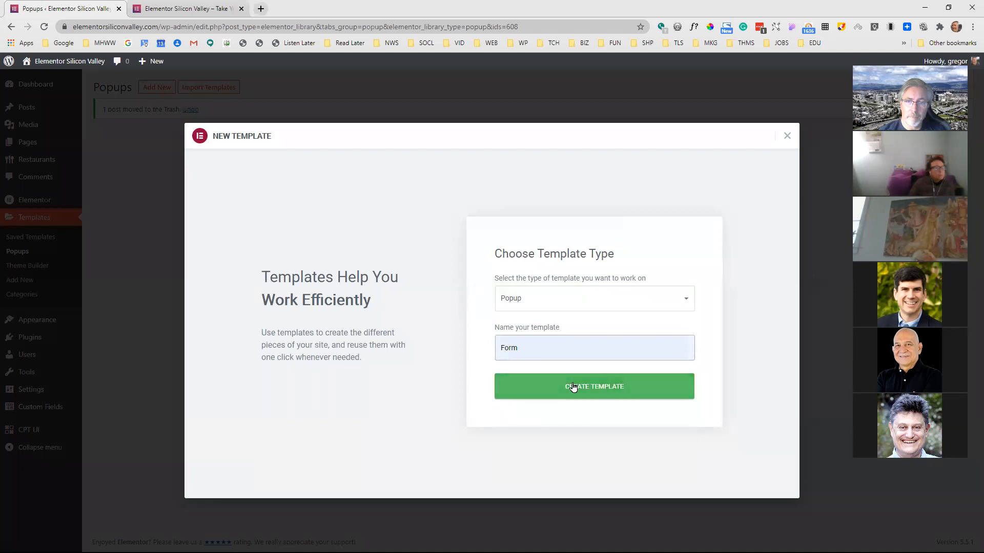
{"action": "left_click", "coordinate": [573, 386]}
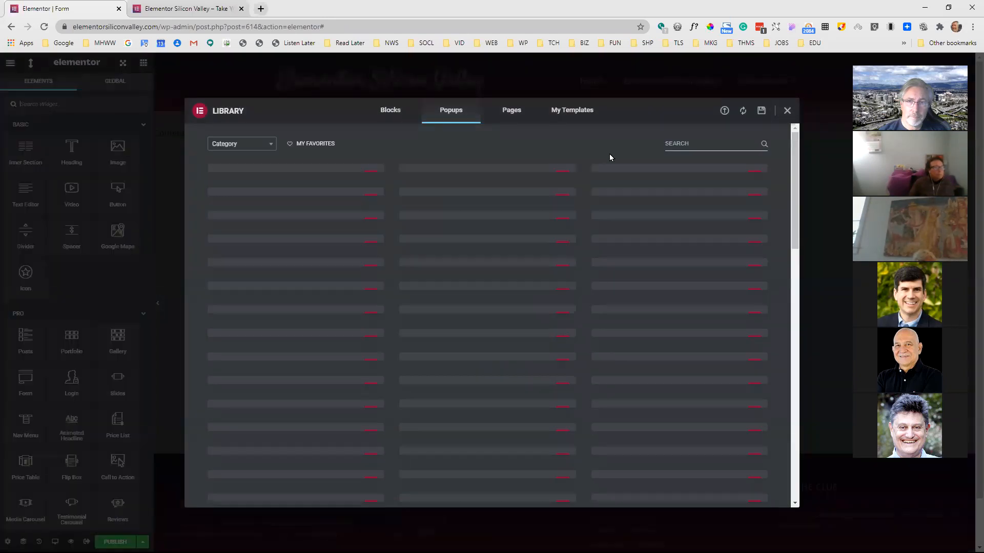
{"action": "left_click", "coordinate": [787, 112]}
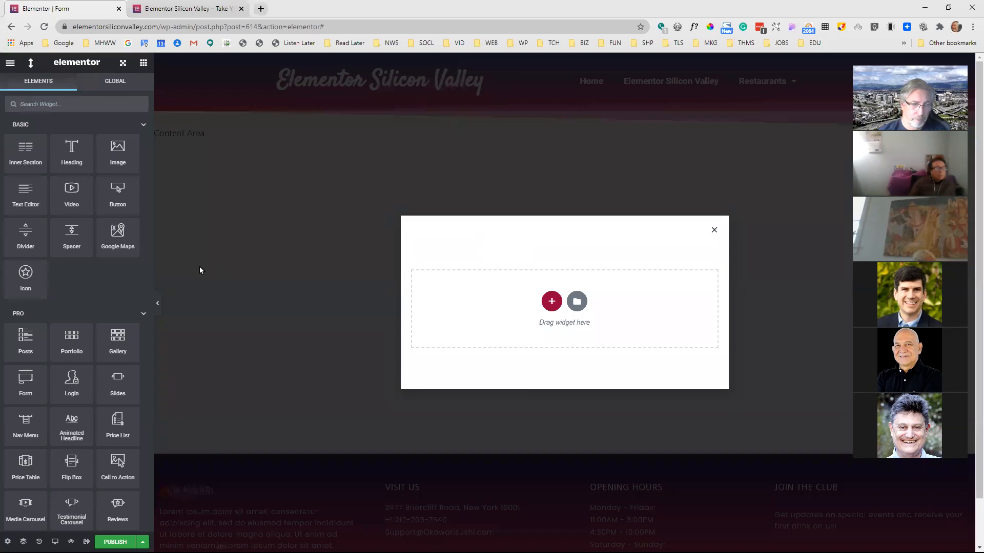
Add a Form widget to the empty popup canvas
{"action": "left_click_drag", "start_coordinate": [28, 378], "coordinate": [576, 298]}
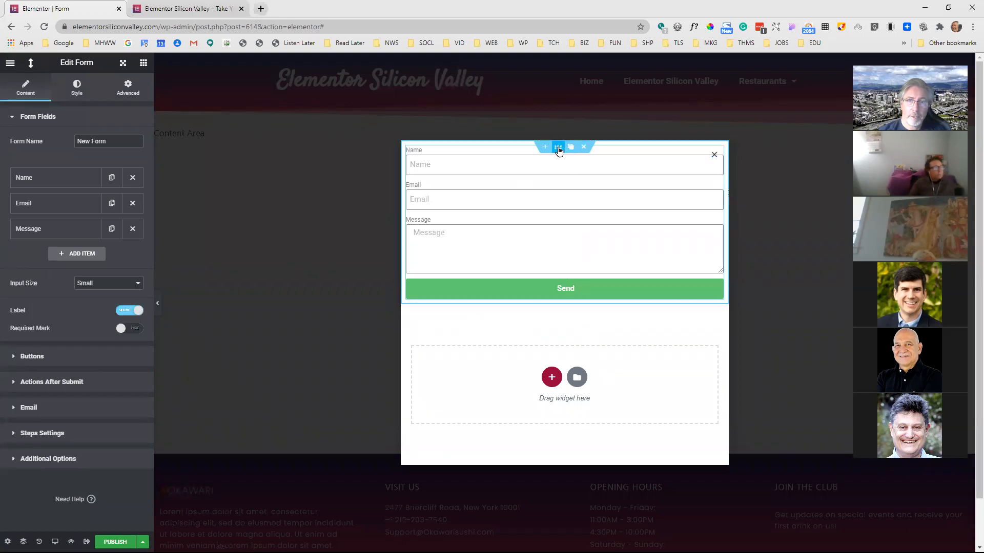
{"action": "left_click", "coordinate": [558, 149]}
{"action": "left_click", "coordinate": [563, 167]}
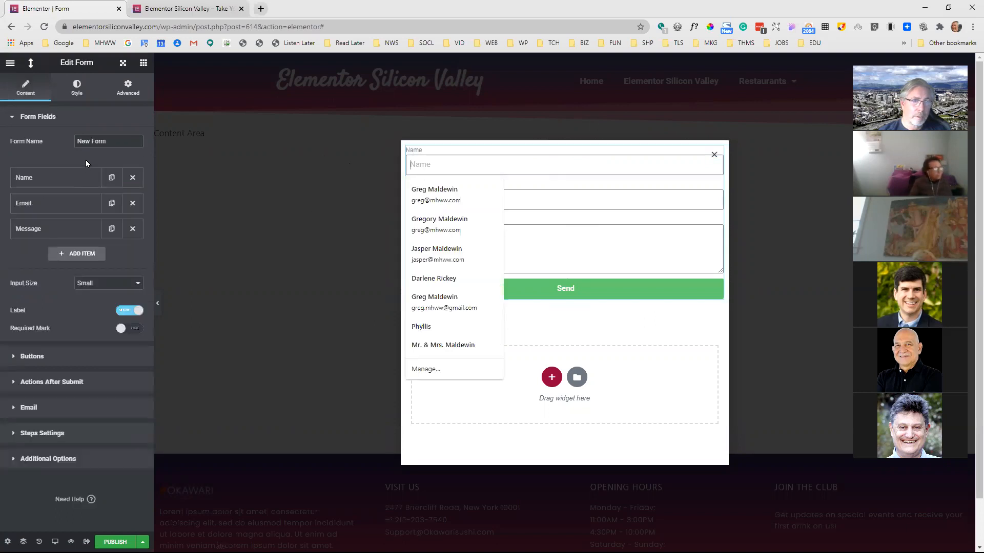
Unlink the form widget's padding values and set only its top padding to 55 px
{"action": "left_click", "coordinate": [127, 88]}
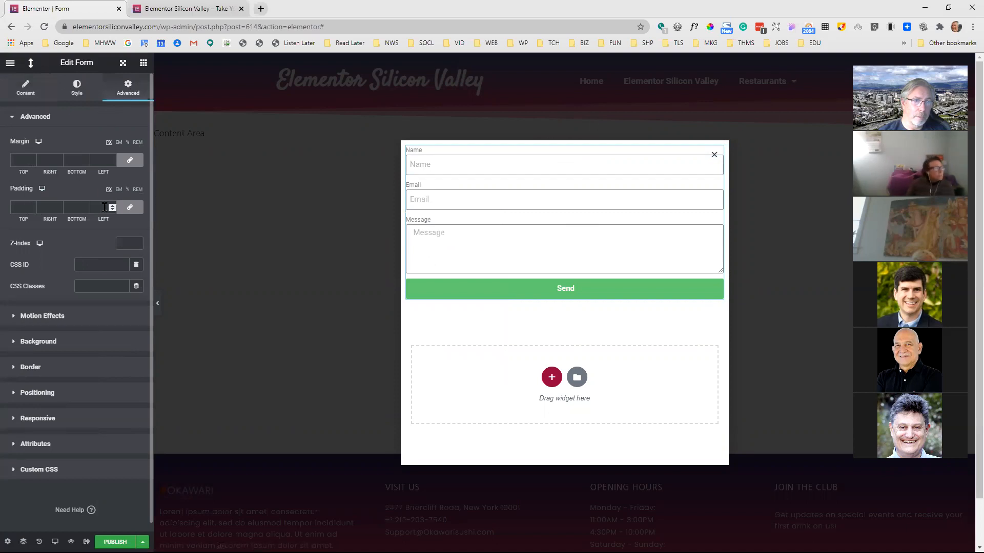
{"action": "left_click", "coordinate": [128, 208]}
{"action": "left_click", "coordinate": [23, 207]}
{"action": "type", "text": "55"}
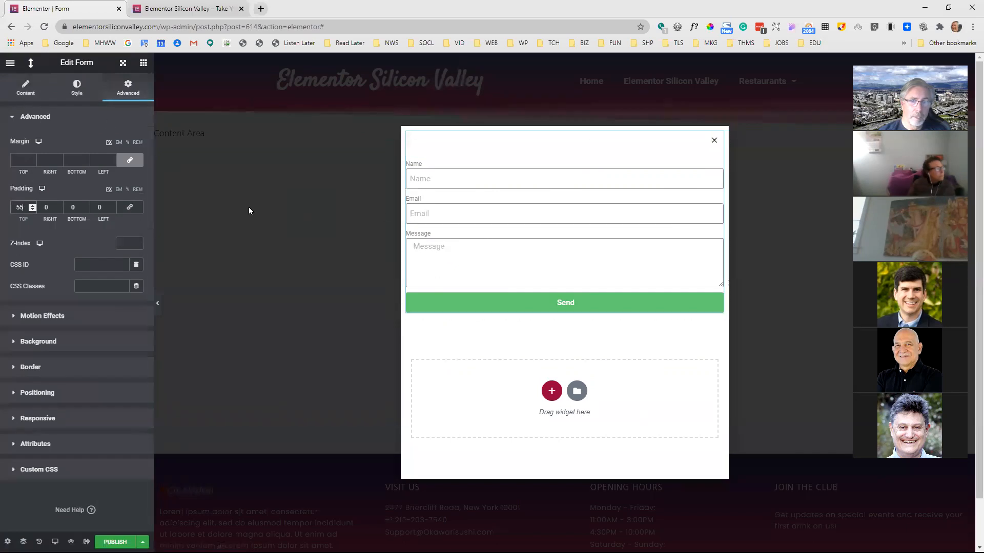
Reduce the popup's width to 528 px in the popup settings
{"action": "left_click", "coordinate": [25, 91]}
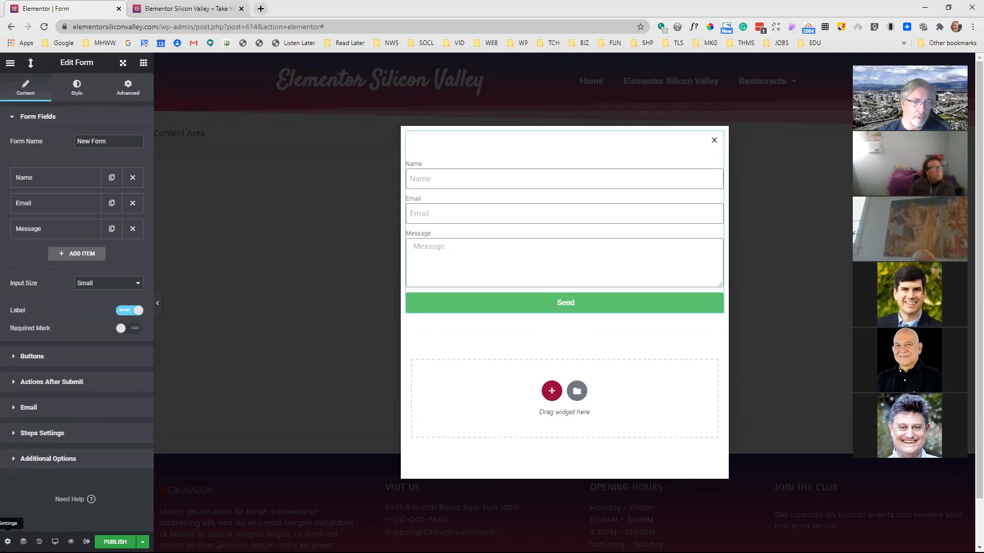
{"action": "left_click", "coordinate": [7, 542]}
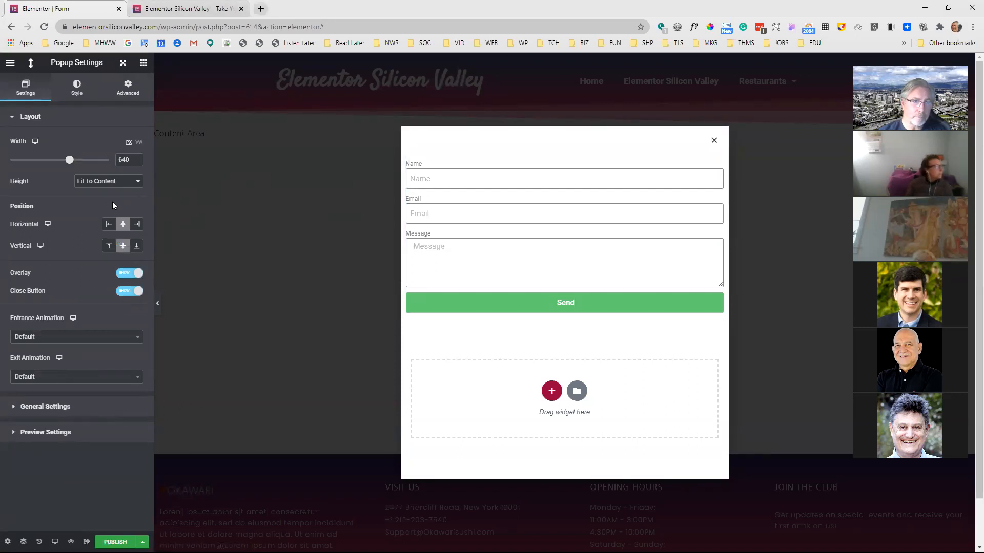
{"action": "left_click_drag", "start_coordinate": [73, 162], "coordinate": [61, 161]}
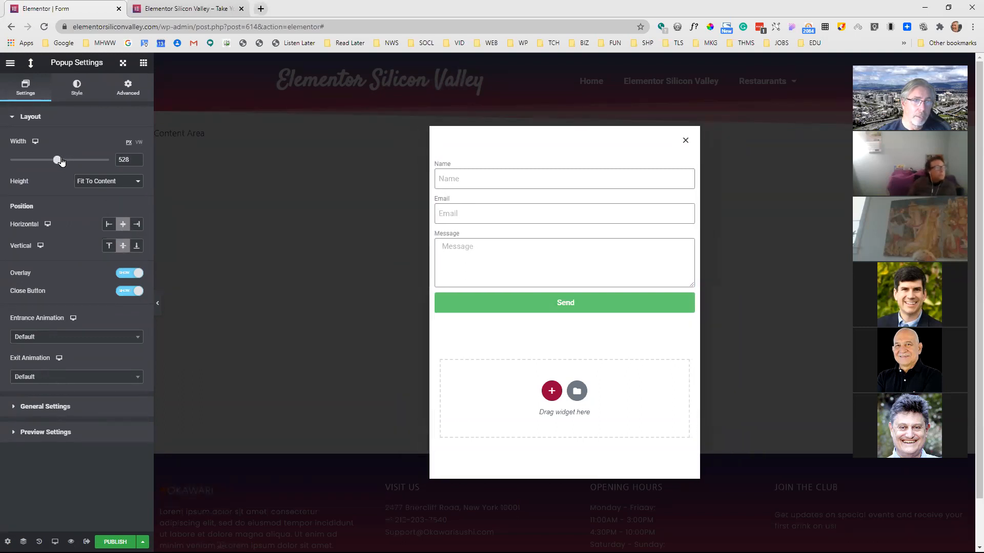
Try the Fit To Screen height for the popup and return it to Fit To Content
{"action": "left_click", "coordinate": [118, 183]}
{"action": "left_click", "coordinate": [110, 190]}
{"action": "left_click", "coordinate": [110, 184]}
{"action": "left_click", "coordinate": [111, 196]}
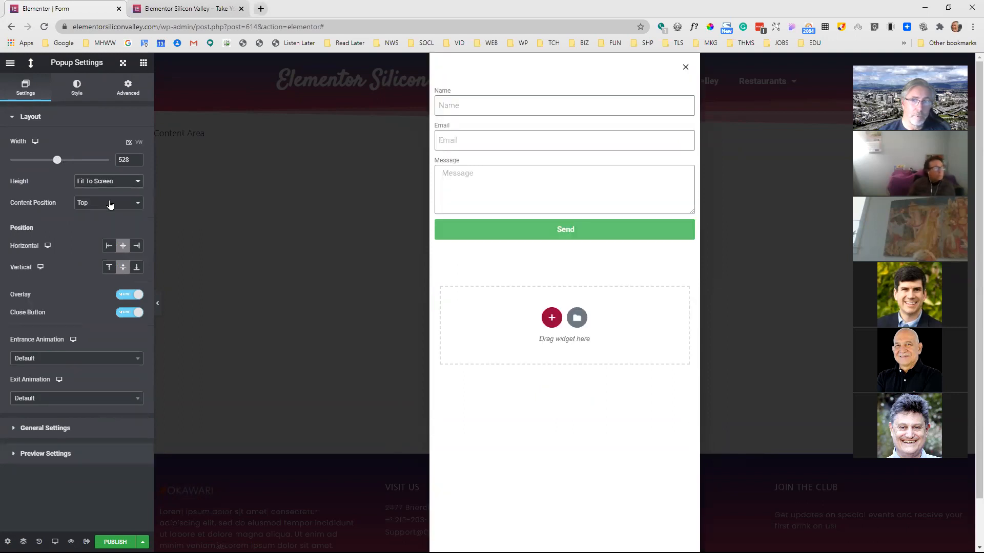
{"action": "left_click", "coordinate": [111, 184]}
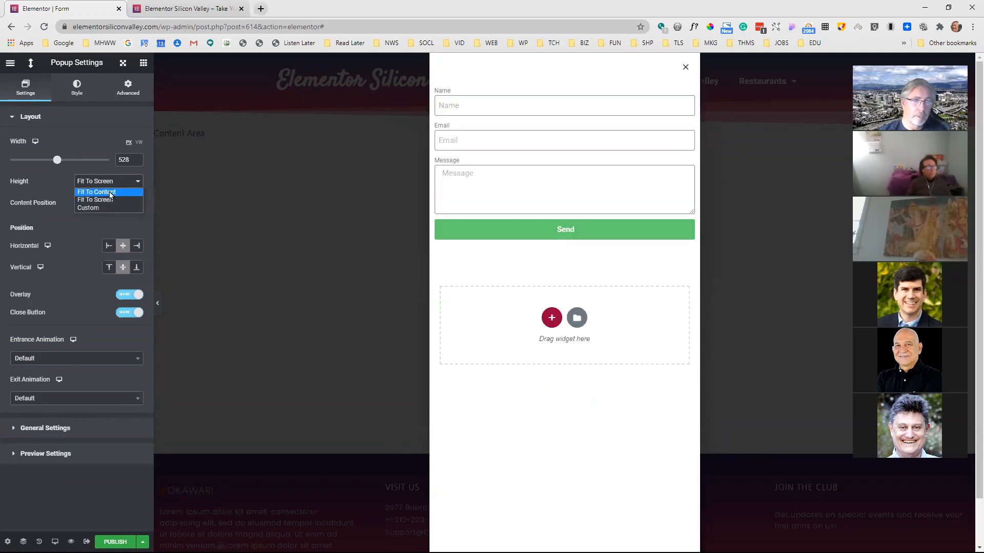
{"action": "left_click", "coordinate": [110, 191]}
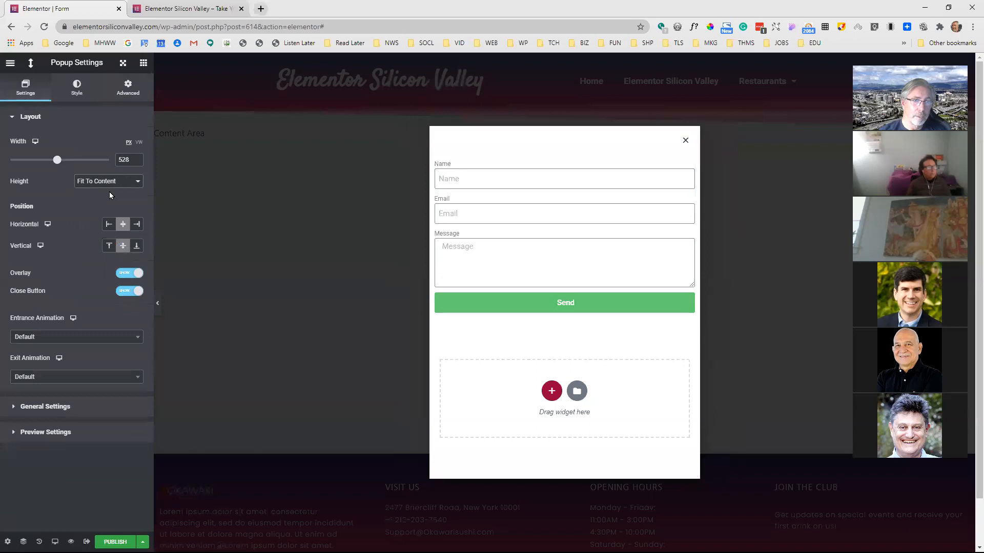
Try the right, left, top and bottom positions for the popup, returning it to centre horizontally and vertically
{"action": "left_click", "coordinate": [136, 224]}
{"action": "left_click", "coordinate": [109, 226]}
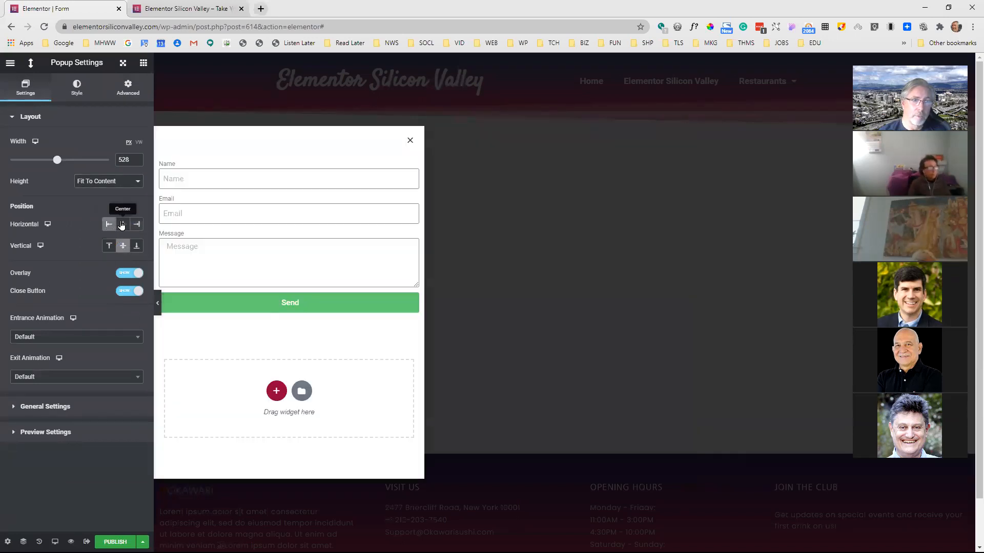
{"action": "left_click", "coordinate": [123, 226]}
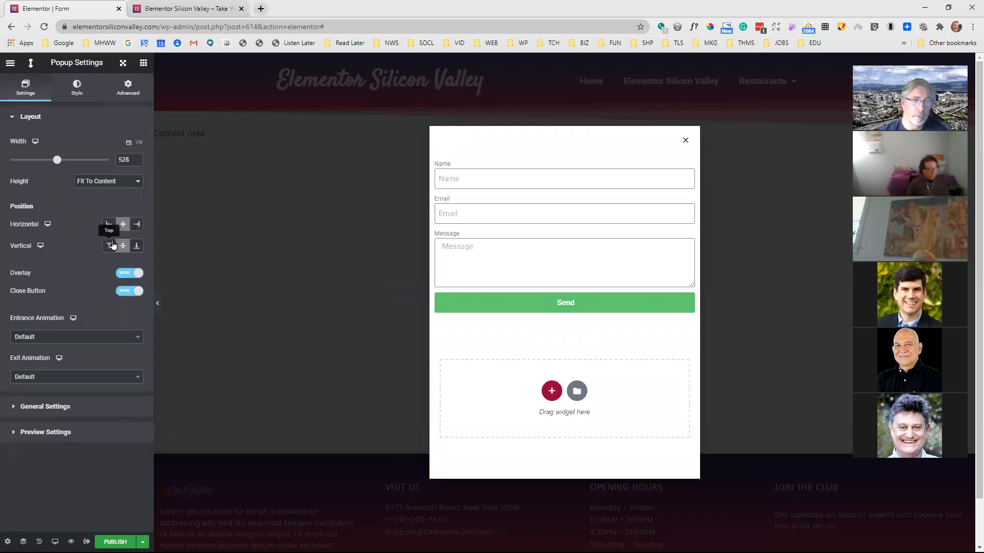
{"action": "left_click", "coordinate": [112, 246]}
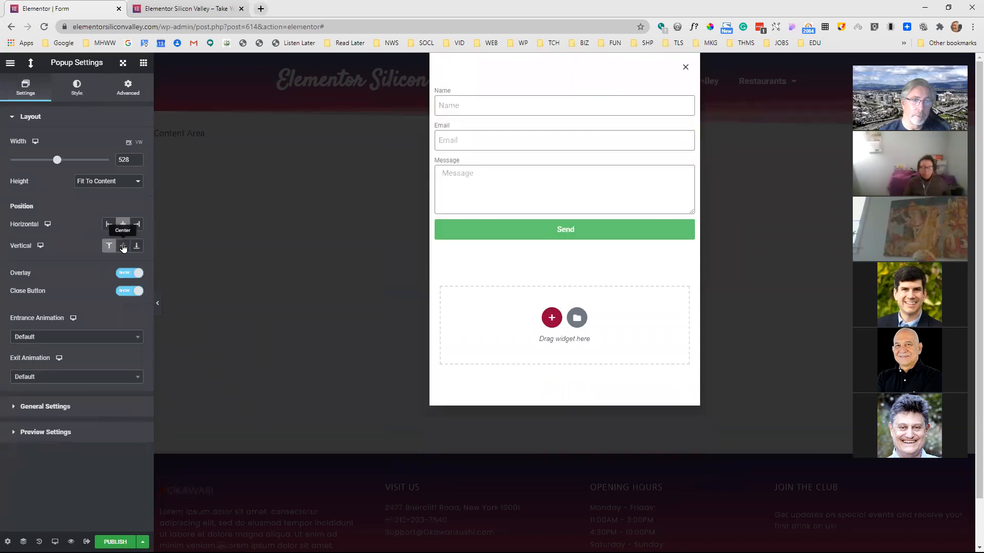
{"action": "left_click", "coordinate": [123, 246]}
{"action": "left_click", "coordinate": [137, 246]}
{"action": "left_click", "coordinate": [124, 246]}
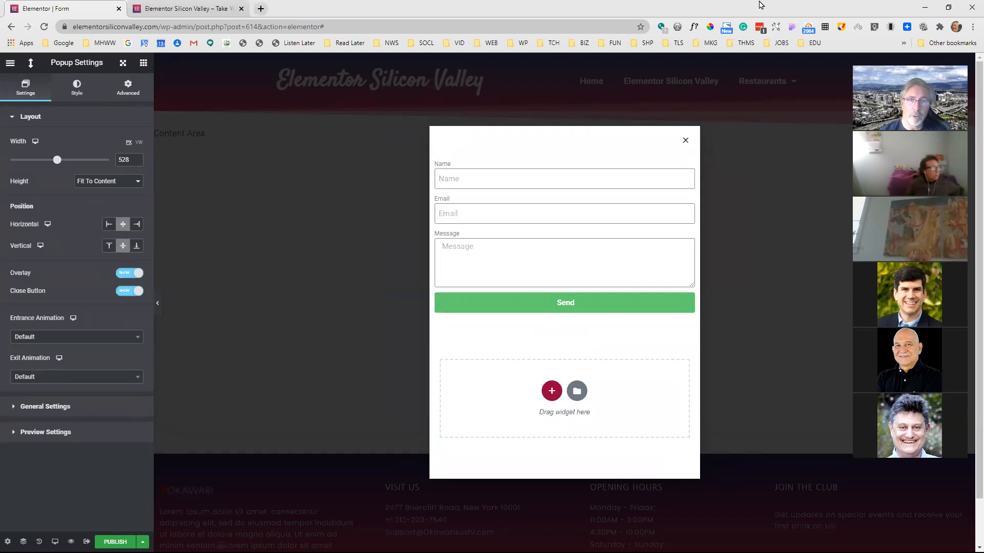
Try hiding the popup's overlay and close button, and show both again
{"action": "left_click", "coordinate": [122, 278]}
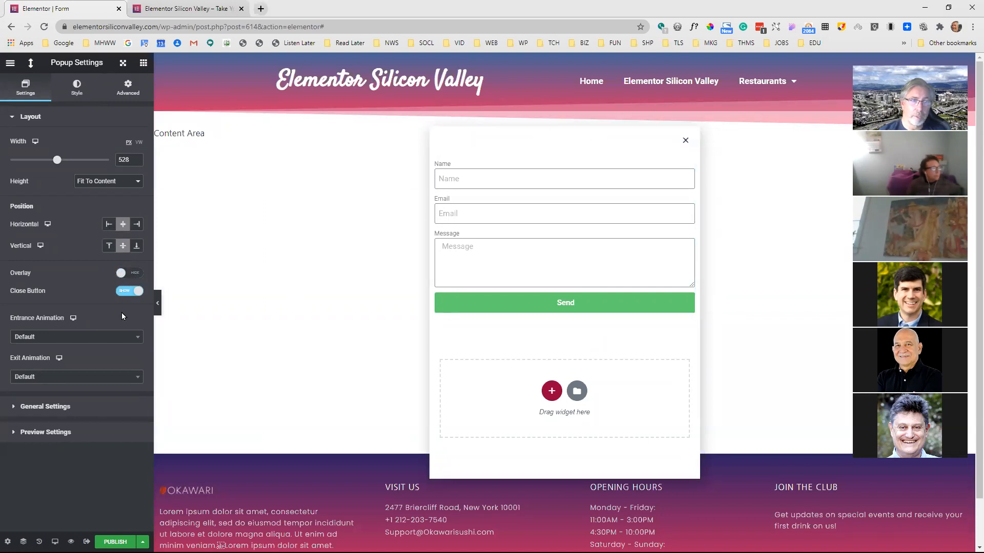
{"action": "left_click", "coordinate": [120, 292]}
{"action": "left_click", "coordinate": [135, 293]}
{"action": "left_click", "coordinate": [134, 276]}
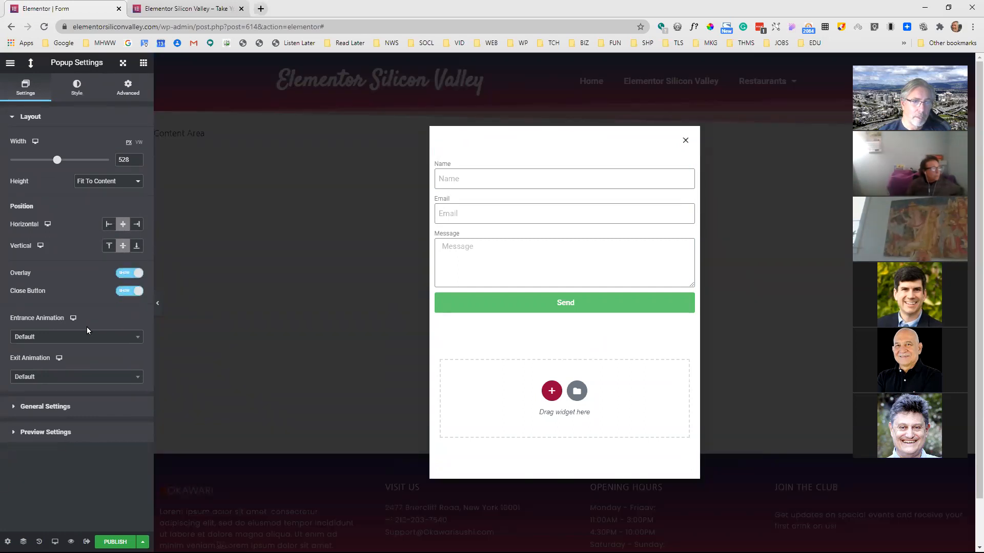
Set the popup's entrance animation to Fade In Right
{"action": "left_click", "coordinate": [93, 342]}
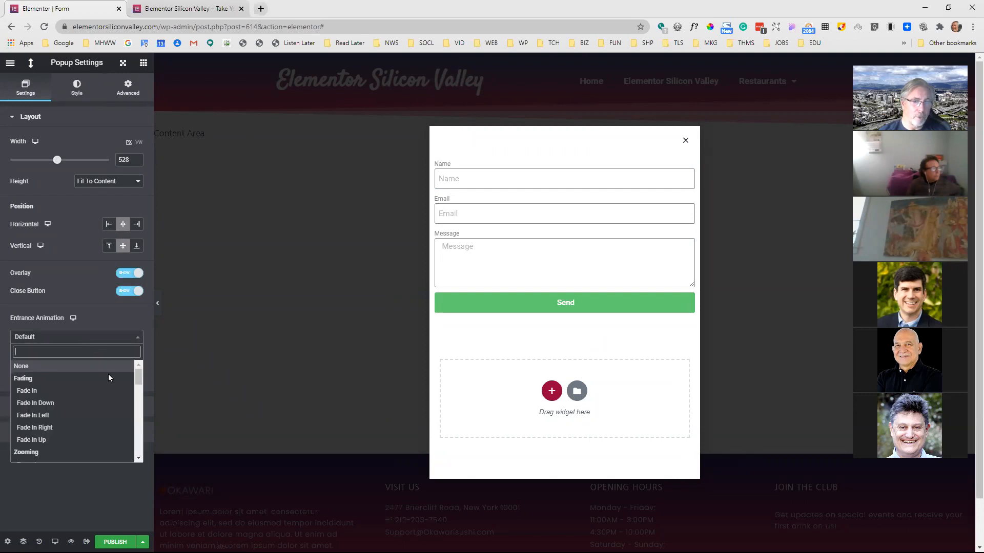
{"action": "scroll", "coordinate": [108, 379], "scroll_direction": "down", "scroll_amount": 10}
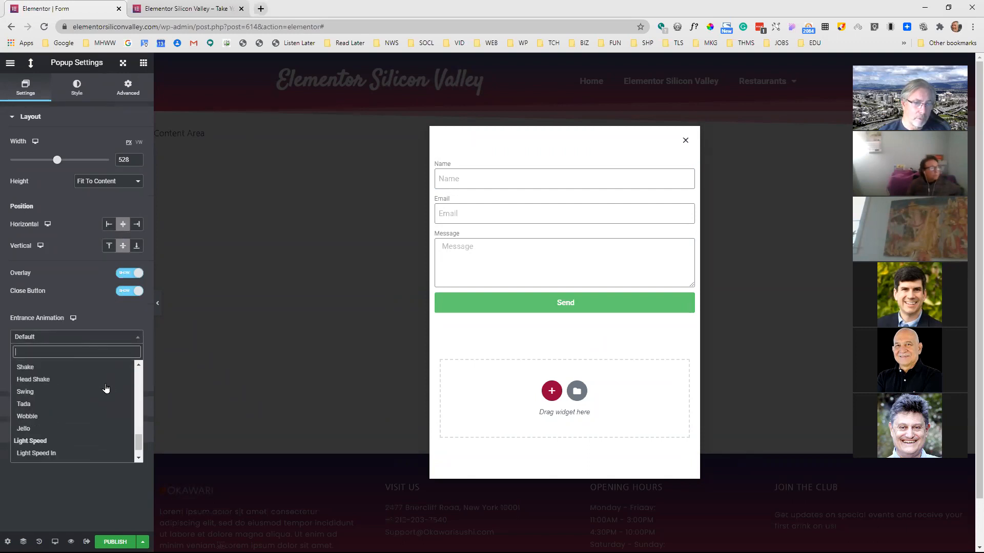
{"action": "scroll", "coordinate": [102, 413], "scroll_direction": "up", "scroll_amount": 3}
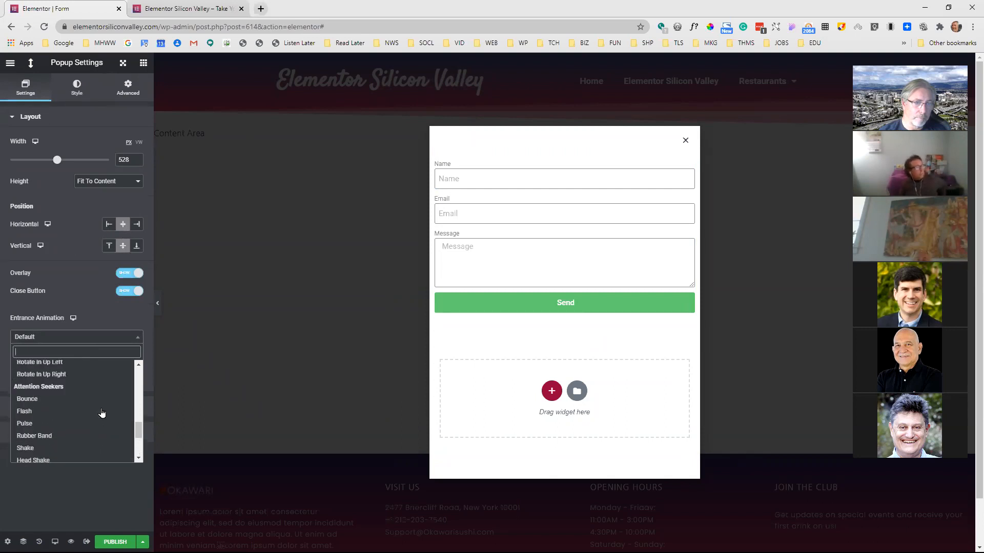
{"action": "scroll", "coordinate": [102, 413], "scroll_direction": "up", "scroll_amount": 2}
{"action": "scroll", "coordinate": [101, 410], "scroll_direction": "up", "scroll_amount": 5}
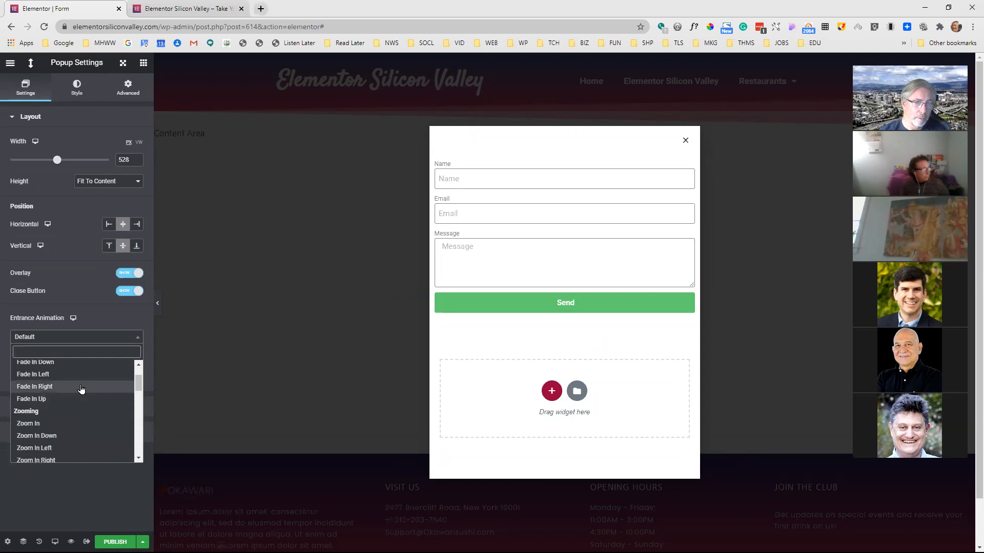
{"action": "left_click", "coordinate": [81, 388]}
Set the popup's exit animation to Fade Out Left
{"action": "left_click", "coordinate": [78, 380]}
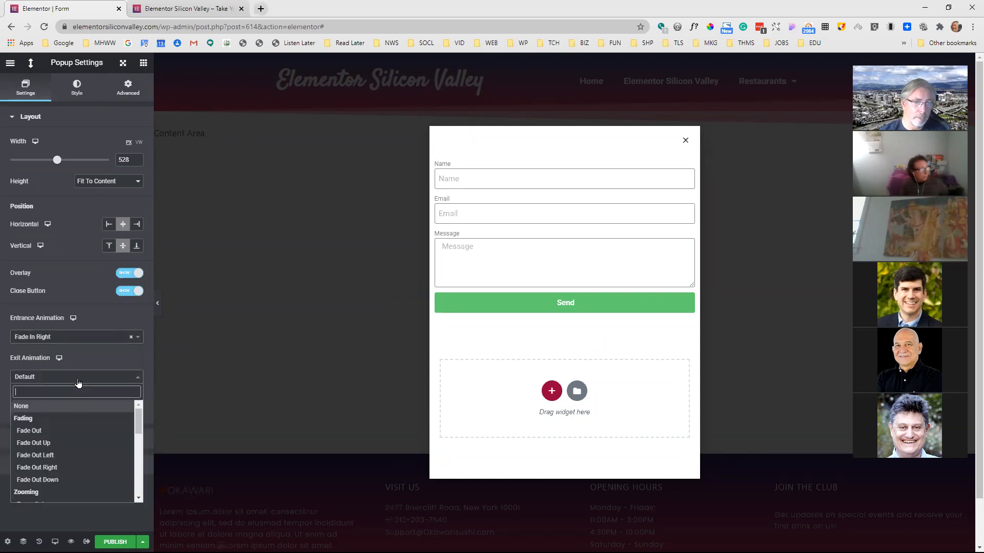
{"action": "scroll", "coordinate": [86, 418], "scroll_direction": "down", "scroll_amount": 2}
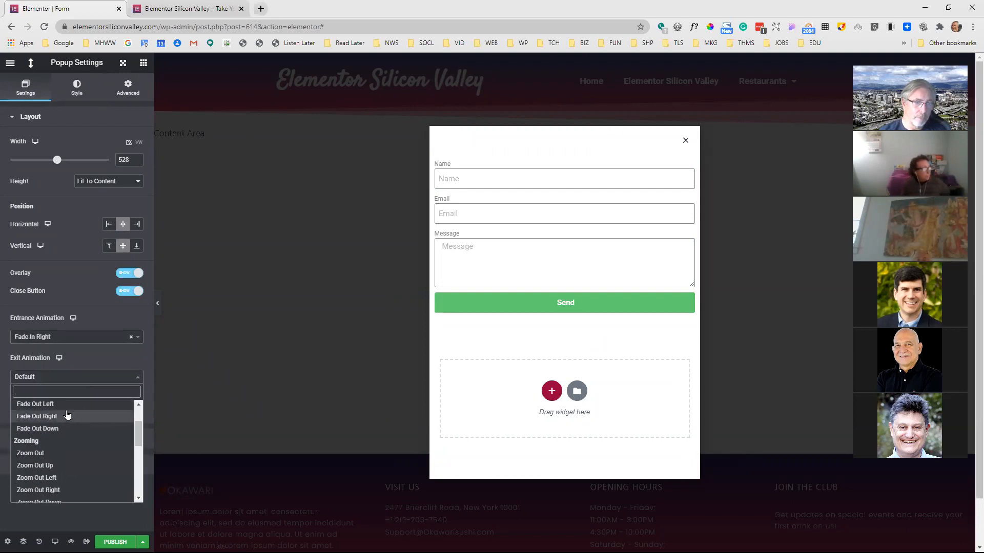
{"action": "left_click", "coordinate": [65, 407]}
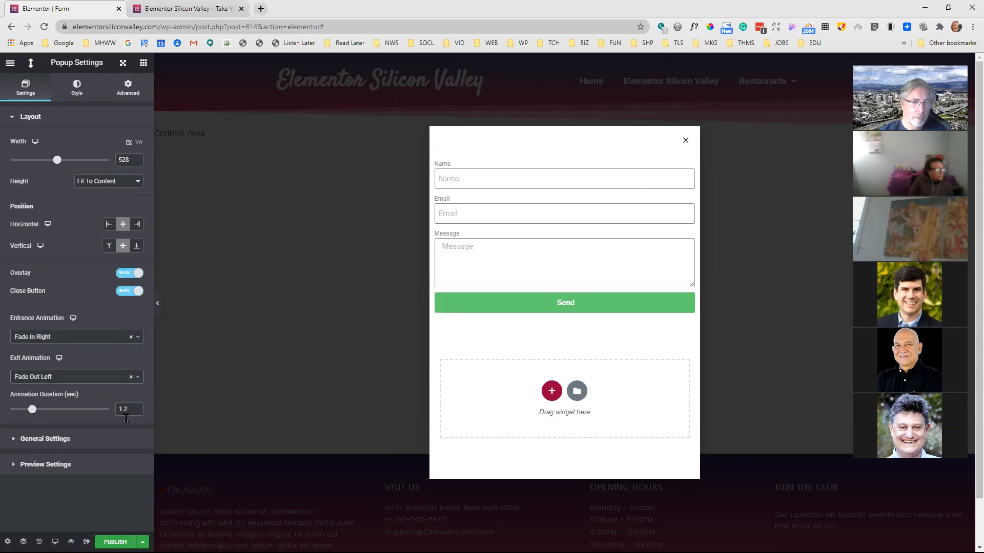
Preview the popup on the site, dismiss it to check its exit animation, and return to the editor
{"action": "left_click", "coordinate": [71, 542]}
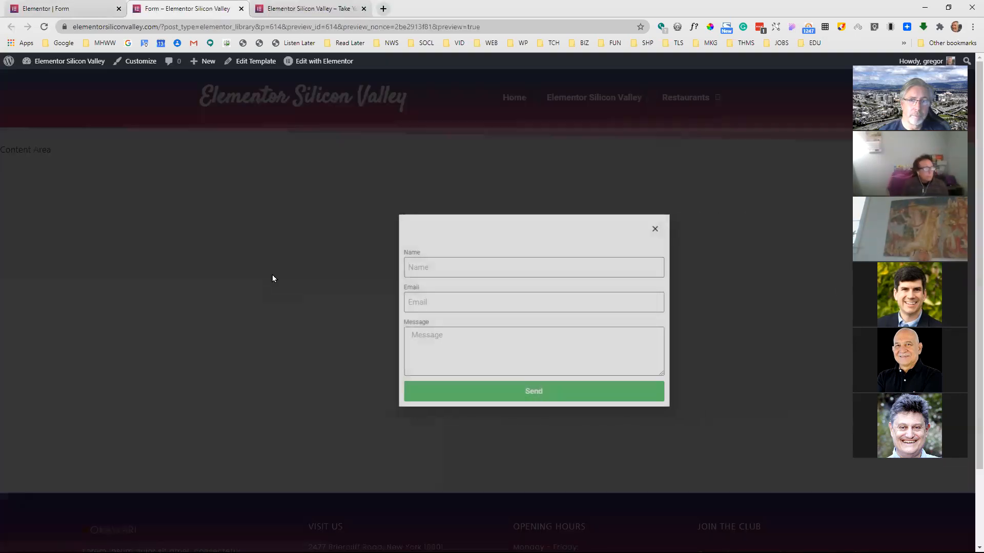
{"action": "left_click", "coordinate": [609, 230]}
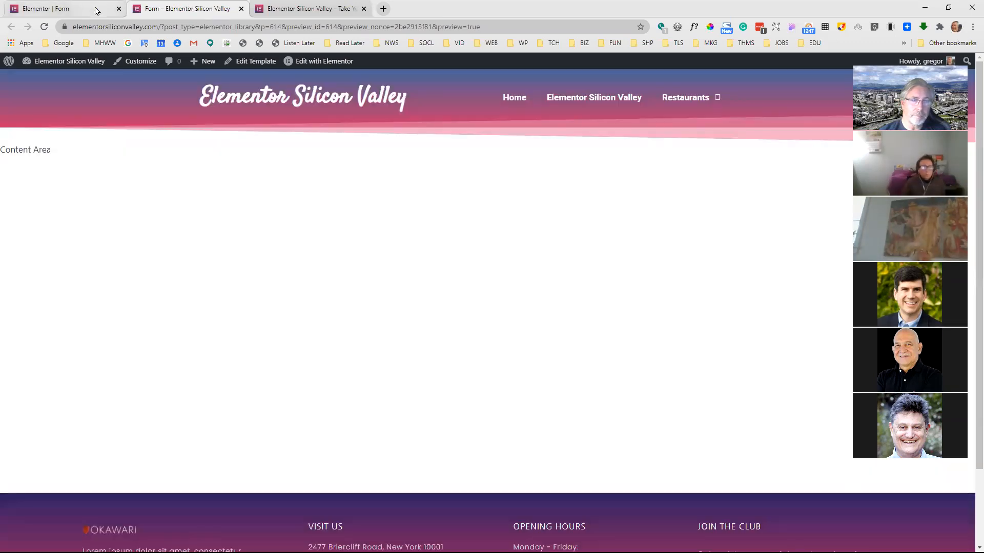
{"action": "left_click", "coordinate": [97, 11]}
Review the available entrance animations and the animation duration control, keeping the current settings
{"action": "left_click", "coordinate": [111, 341]}
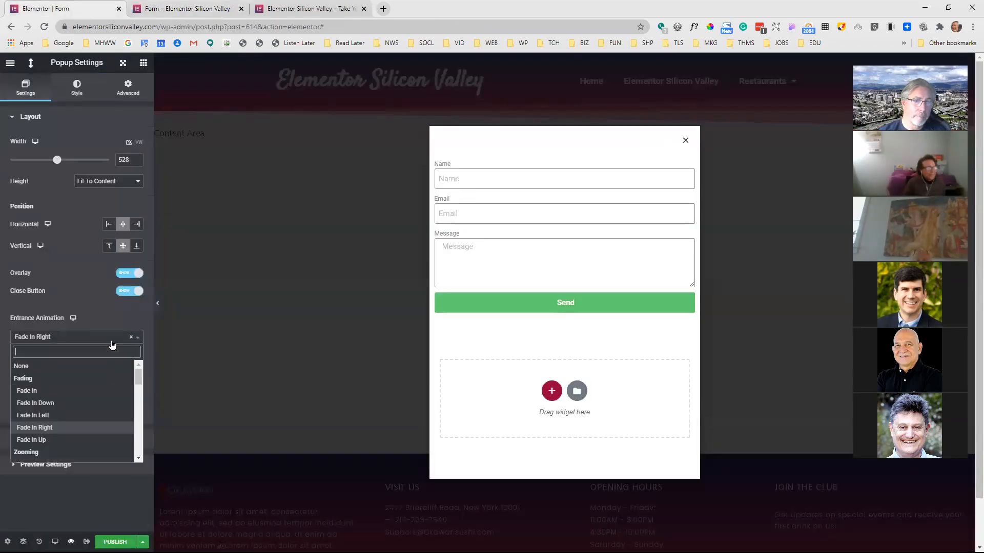
{"action": "scroll", "coordinate": [141, 393], "scroll_direction": "down", "scroll_amount": 2}
{"action": "left_click_drag", "start_coordinate": [140, 394], "coordinate": [144, 460]}
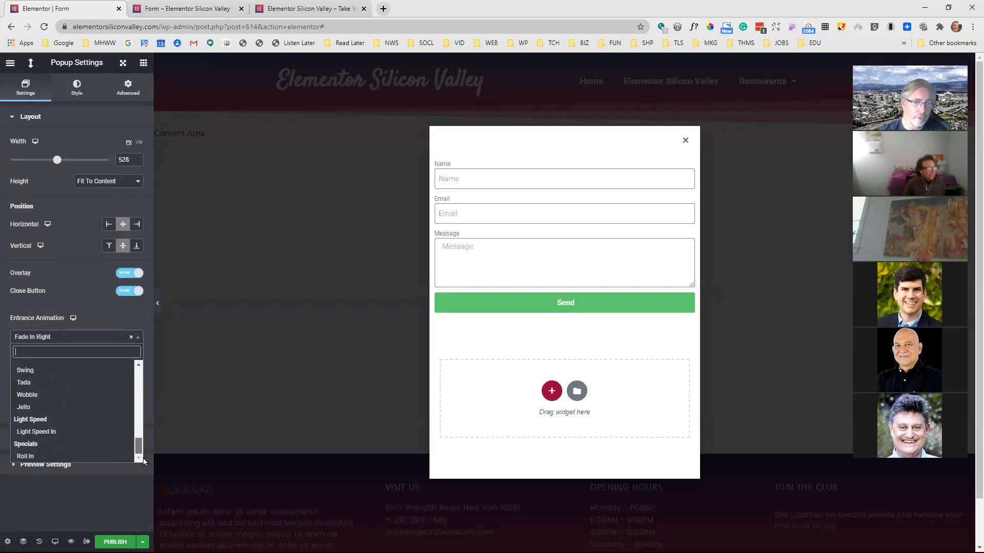
{"action": "left_click_drag", "start_coordinate": [143, 457], "coordinate": [136, 367]}
{"action": "left_click", "coordinate": [121, 311]}
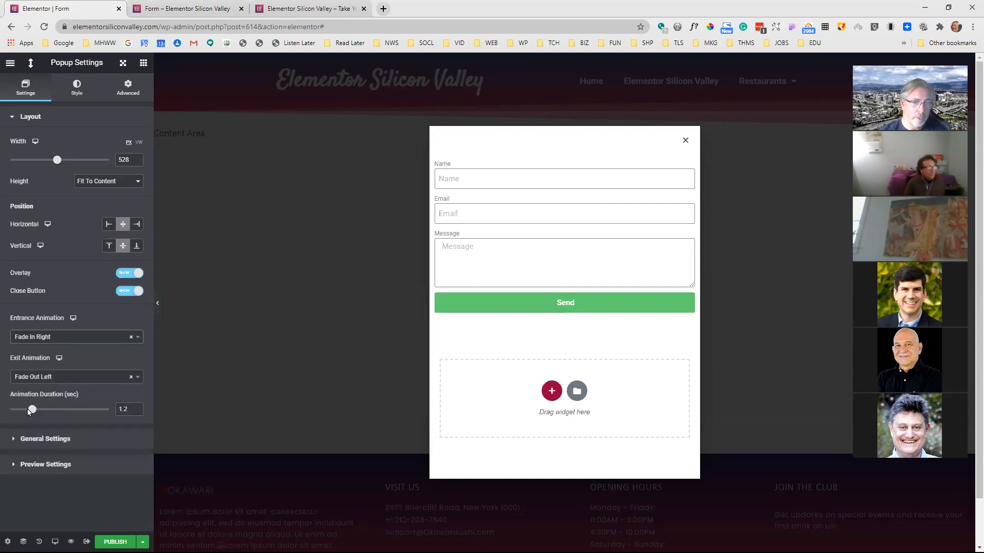
{"action": "mouse_move", "coordinate": [32, 415]}
{"action": "left_mouse_down"}
{"action": "mouse_move", "coordinate": [41, 415]}
{"action": "mouse_move", "coordinate": [32, 415]}
{"action": "left_mouse_up"}
Look through the popup's General Settings and the Preview Dynamic Content options in Preview Settings
{"action": "left_click", "coordinate": [50, 439]}
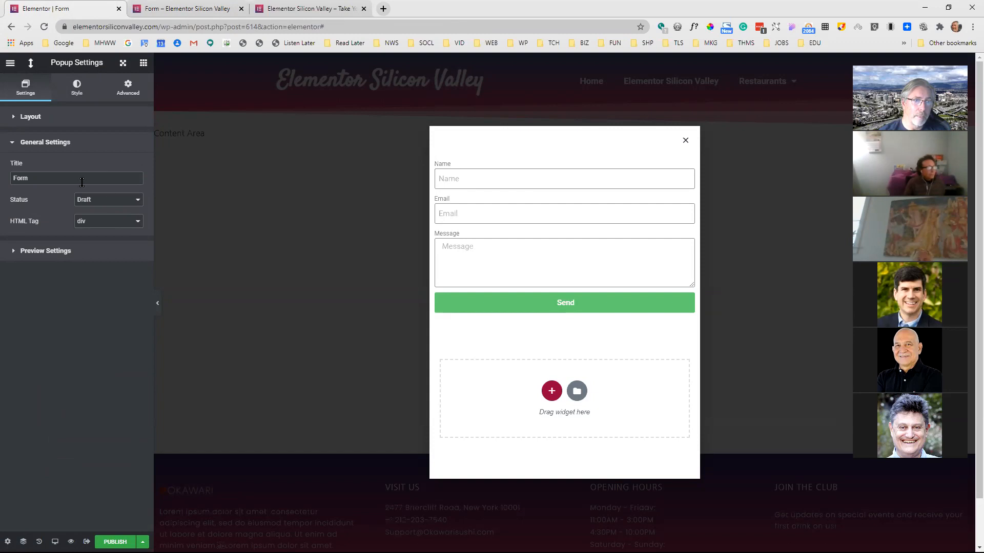
{"action": "left_click", "coordinate": [51, 250]}
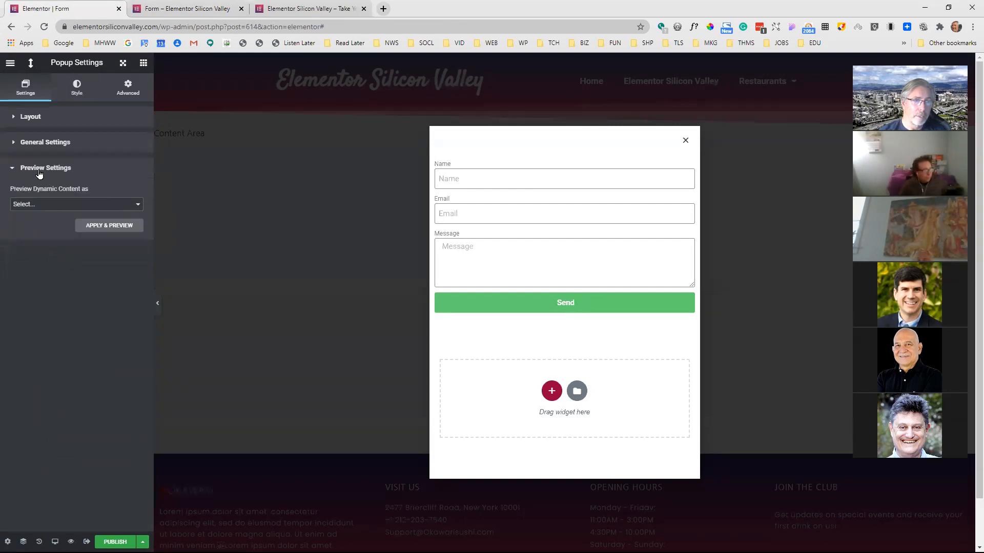
{"action": "left_click", "coordinate": [59, 205]}
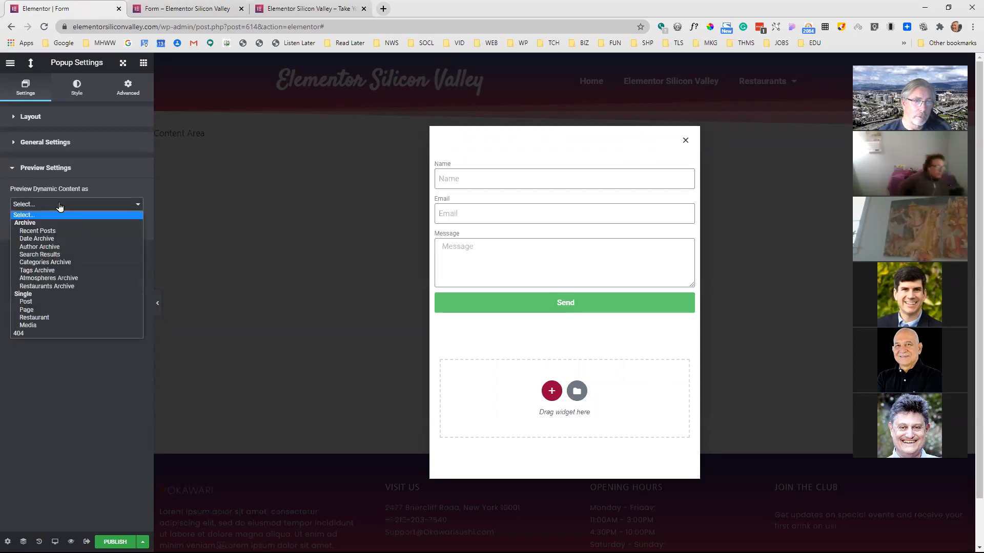
Collapse the Preview Settings and look at the popup's General Settings
{"action": "left_click", "coordinate": [91, 175]}
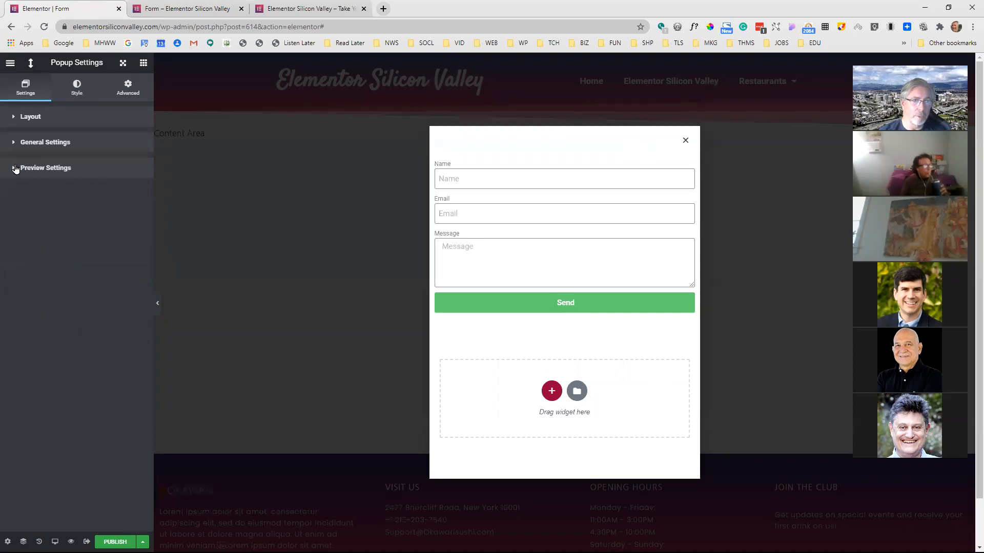
{"action": "left_click", "coordinate": [14, 143]}
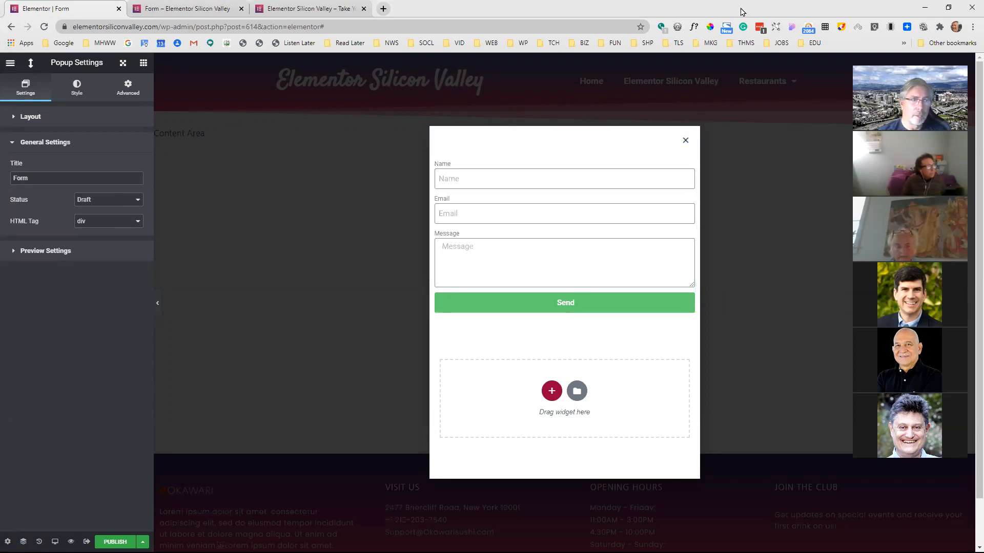
In the popup preview's browser tab, search Google for Form Vibes and open the plugin's WordPress.org page
{"action": "left_click", "coordinate": [192, 8]}
{"action": "left_click", "coordinate": [211, 27]}
{"action": "type", "text": "Form Vibes"}
{"action": "key", "text": "Return"}
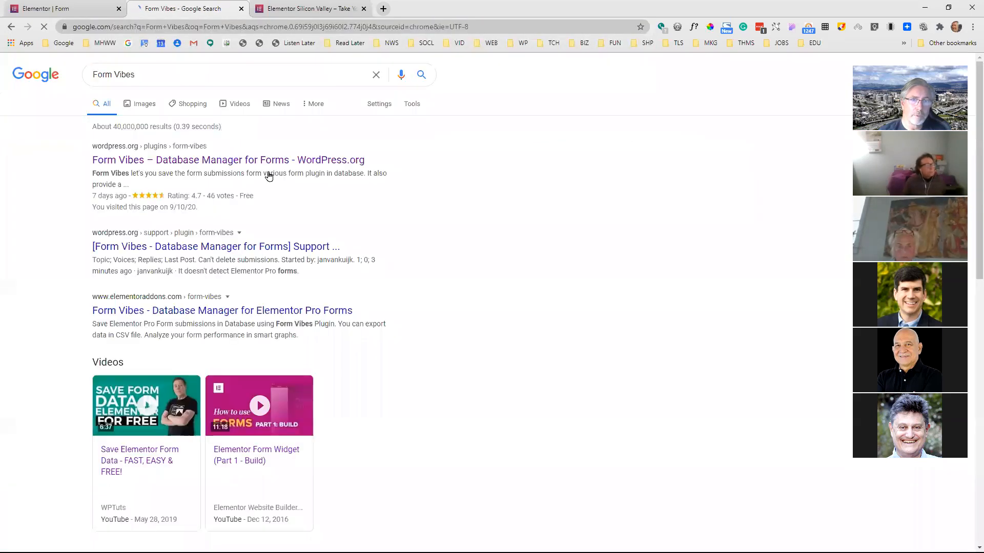
{"action": "left_click", "coordinate": [223, 165]}
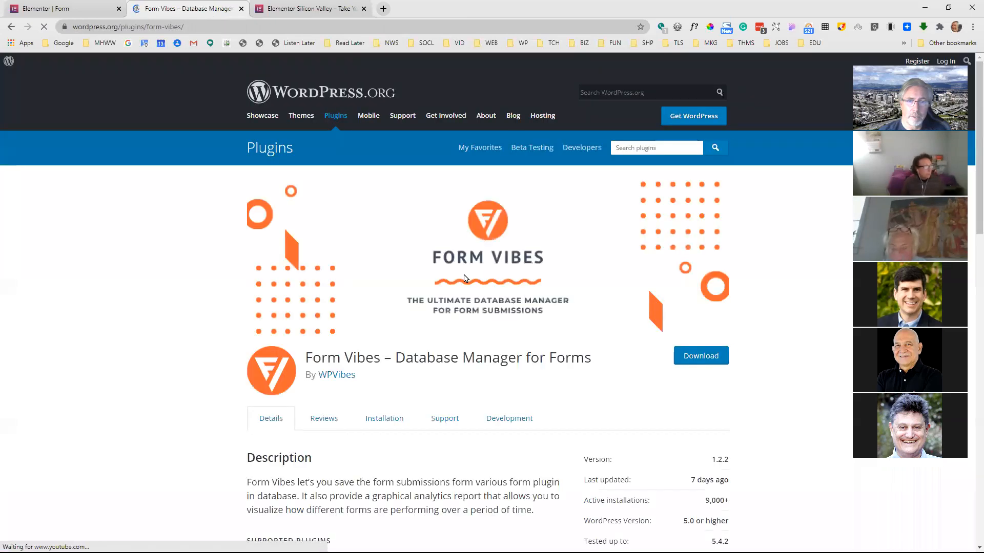
Review the Form Vibes plugin's description, supported plugins and screenshots, viewing the Form Submission screenshot at full size
{"action": "scroll", "coordinate": [468, 281], "scroll_direction": "down", "scroll_amount": 4}
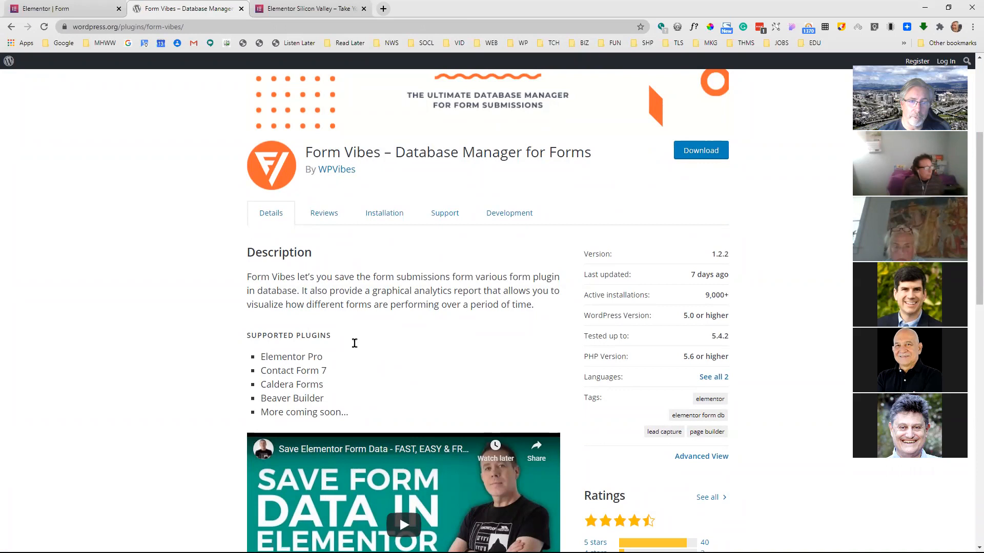
{"action": "scroll", "coordinate": [397, 281], "scroll_direction": "down", "scroll_amount": 6}
{"action": "scroll", "coordinate": [409, 274], "scroll_direction": "down", "scroll_amount": 3}
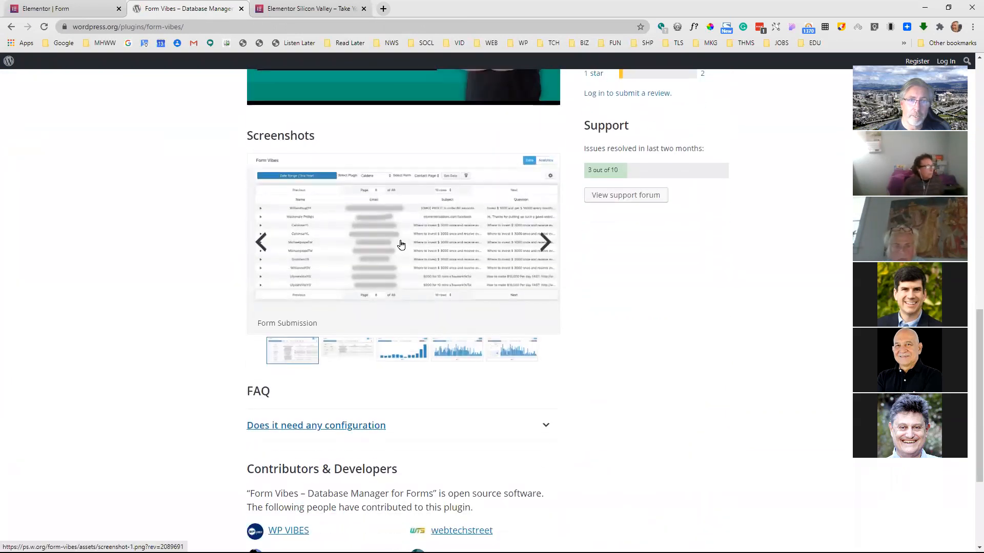
{"action": "left_click", "coordinate": [401, 245]}
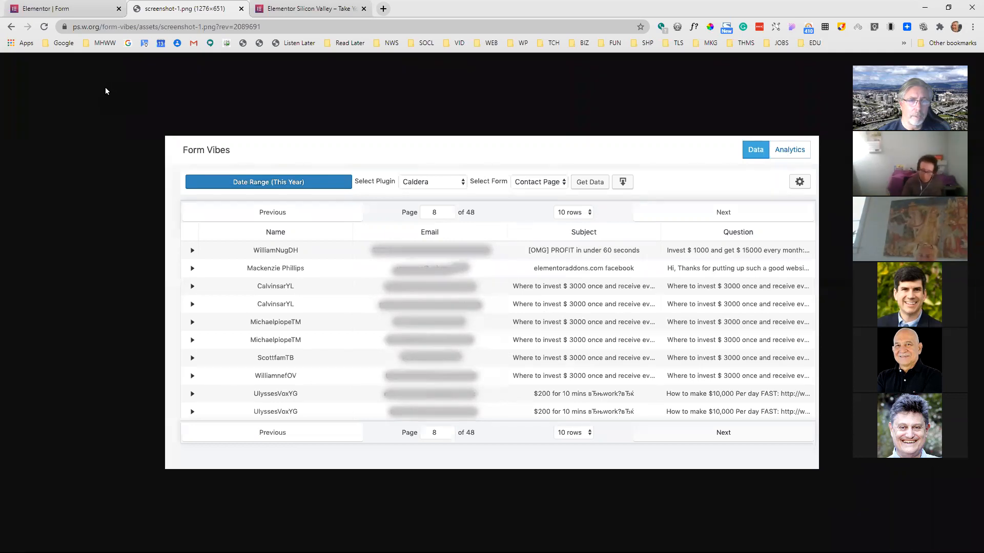
{"action": "left_click", "coordinate": [11, 30]}
{"action": "scroll", "coordinate": [500, 314], "scroll_direction": "up", "scroll_amount": 7}
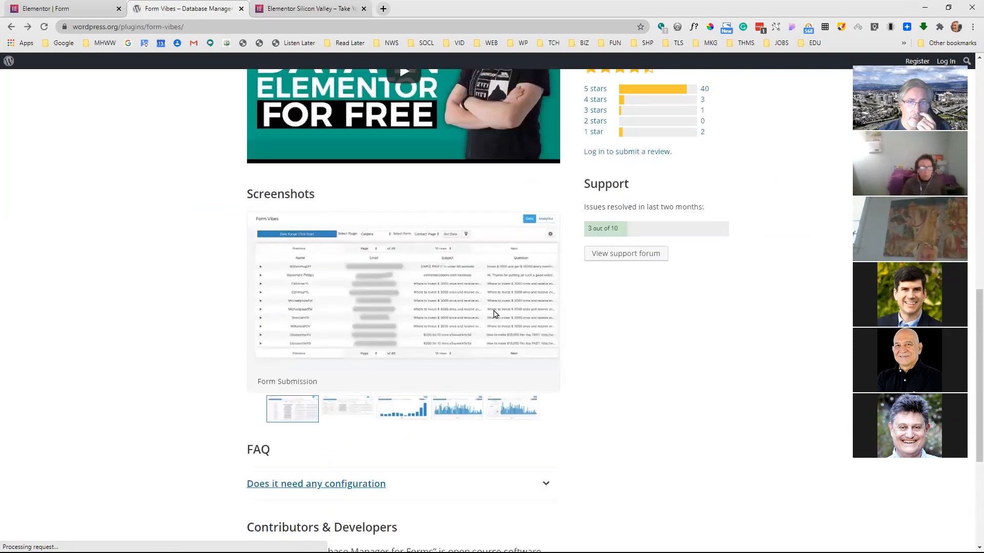
{"action": "scroll", "coordinate": [475, 297], "scroll_direction": "down", "scroll_amount": 3}
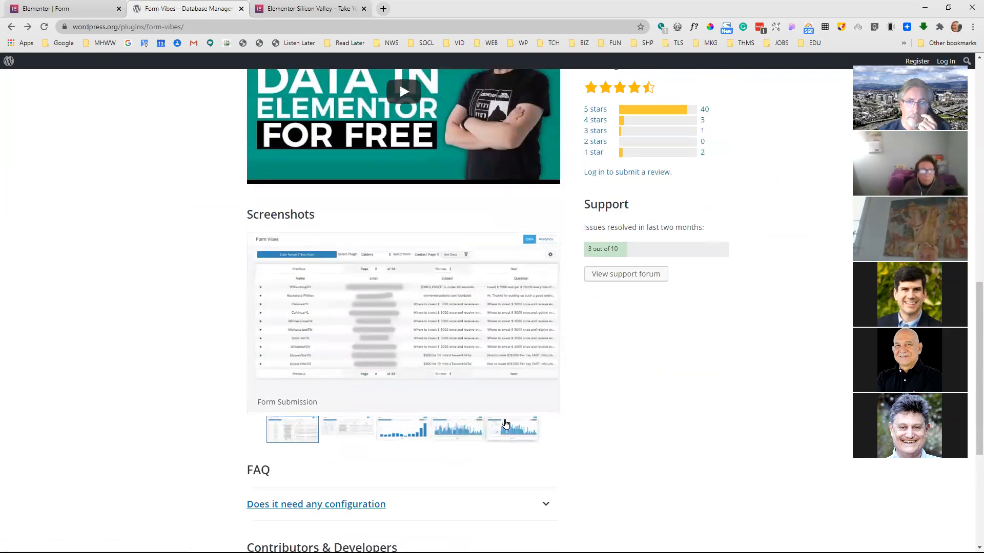
{"action": "scroll", "coordinate": [416, 338], "scroll_direction": "down", "scroll_amount": 2}
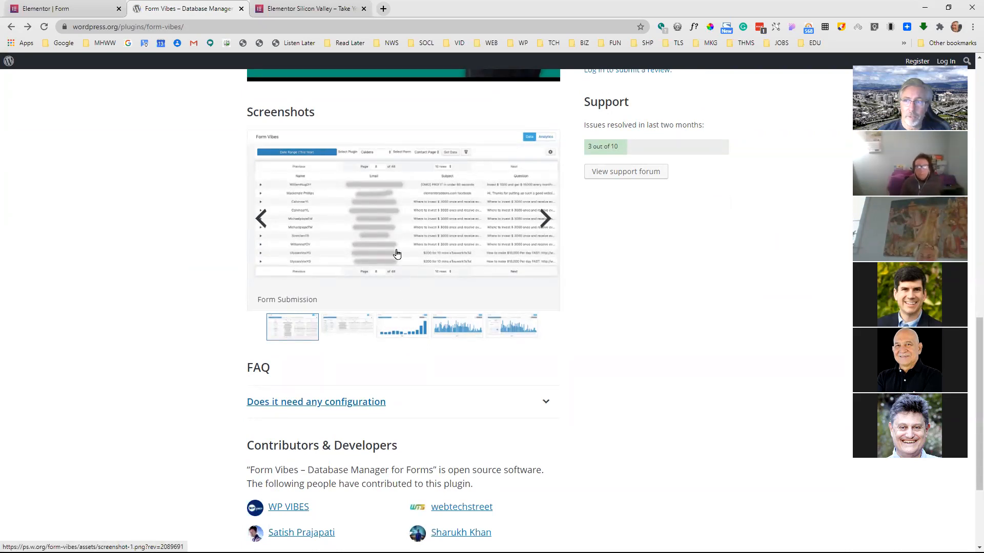
{"action": "scroll", "coordinate": [340, 256], "scroll_direction": "up", "scroll_amount": 10}
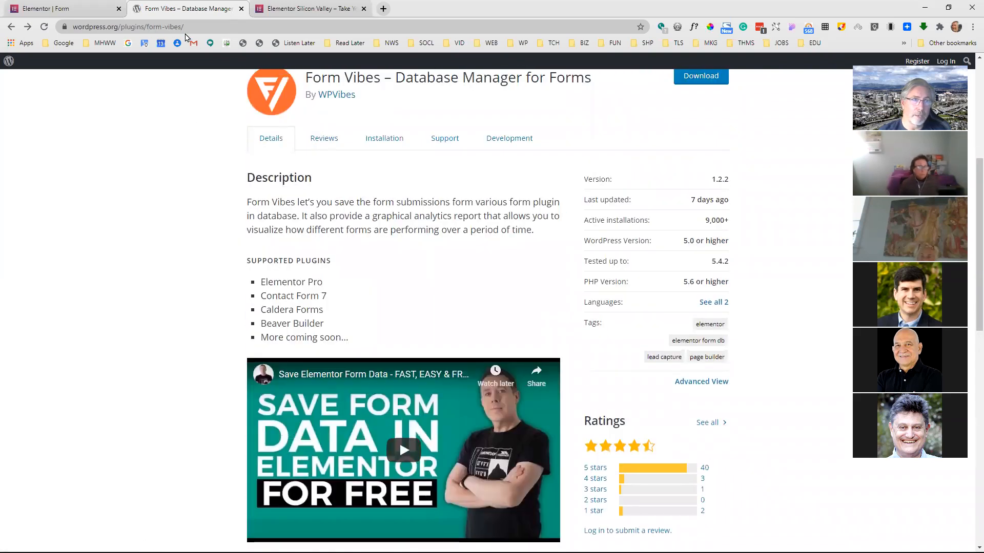
Return the browser tab to the Form popup preview and switch back to the Elementor editor
{"action": "right_click", "coordinate": [11, 27]}
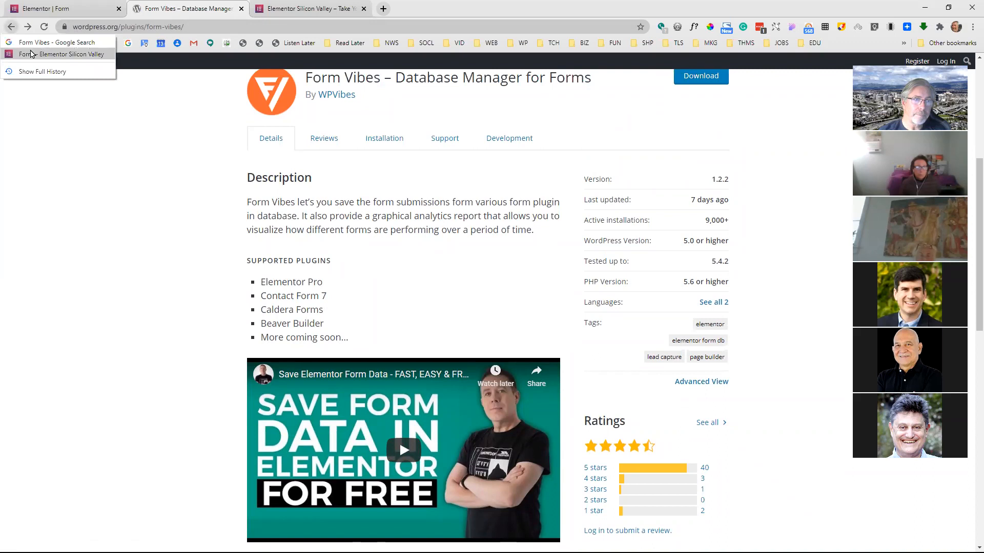
{"action": "left_click", "coordinate": [32, 51]}
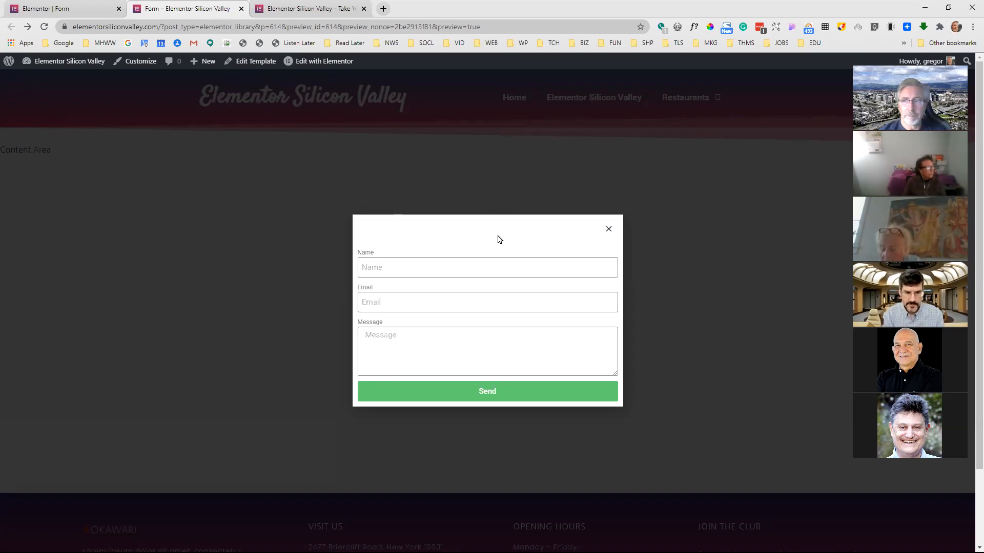
{"action": "left_click", "coordinate": [85, 15]}
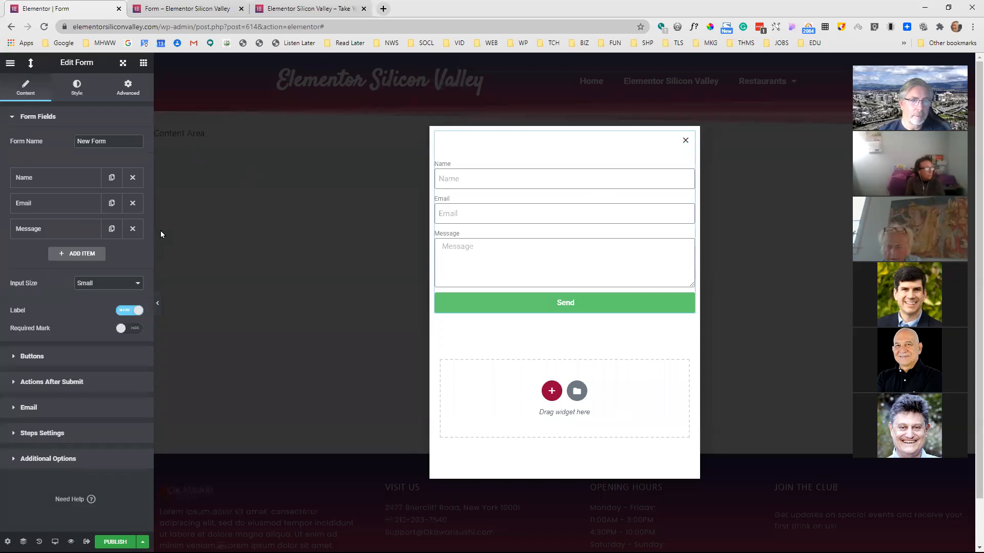
Look through the form's available after-submit actions and add Webhook alongside Email
{"action": "left_click", "coordinate": [65, 389]}
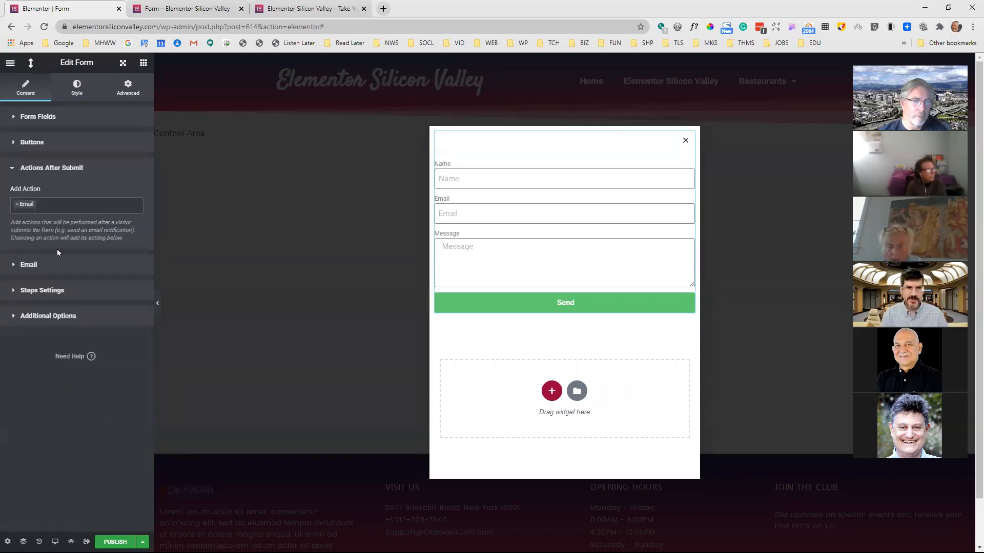
{"action": "left_click", "coordinate": [67, 208]}
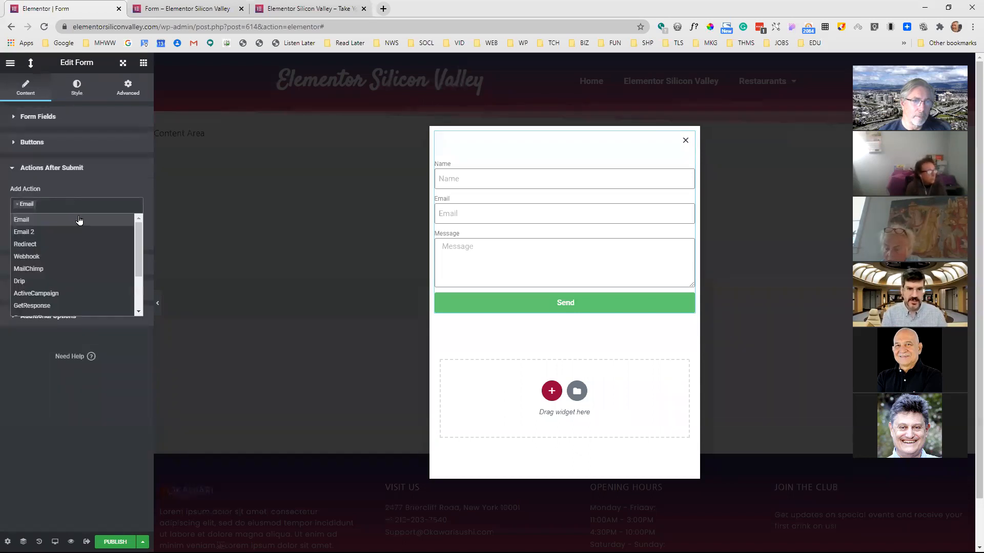
{"action": "scroll", "coordinate": [82, 226], "scroll_direction": "down", "scroll_amount": 3}
{"action": "scroll", "coordinate": [92, 254], "scroll_direction": "up", "scroll_amount": 2}
{"action": "scroll", "coordinate": [93, 254], "scroll_direction": "down", "scroll_amount": 2}
{"action": "scroll", "coordinate": [93, 255], "scroll_direction": "up", "scroll_amount": 2}
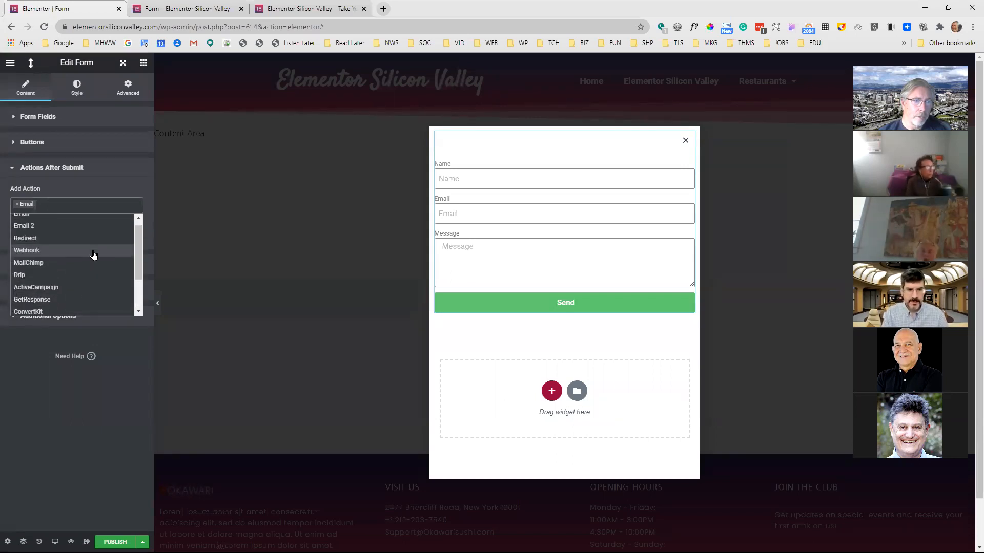
{"action": "left_click", "coordinate": [49, 251]}
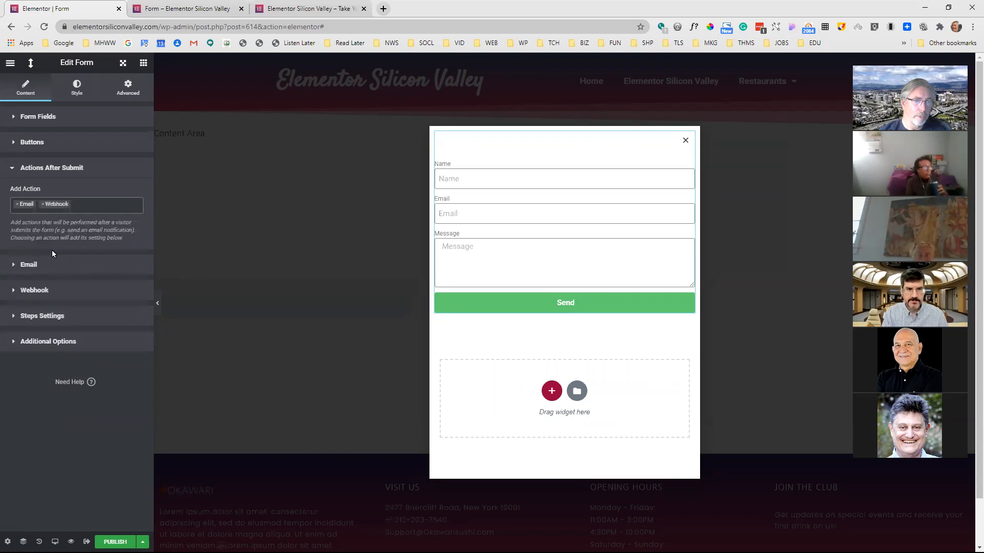
Review the form's Webhook URL and Advanced Data settings, and open the form's style settings
{"action": "left_click", "coordinate": [40, 289]}
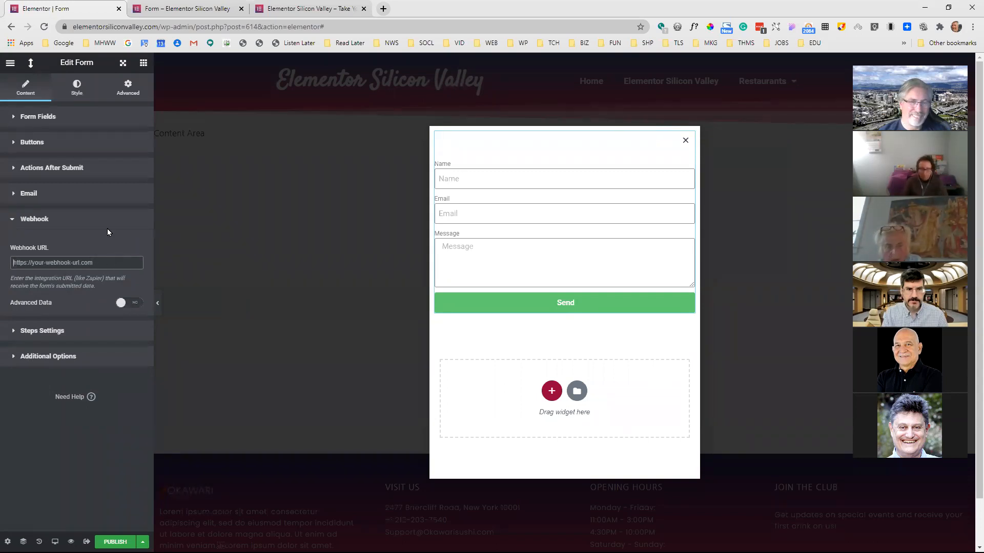
{"action": "left_click", "coordinate": [12, 228]}
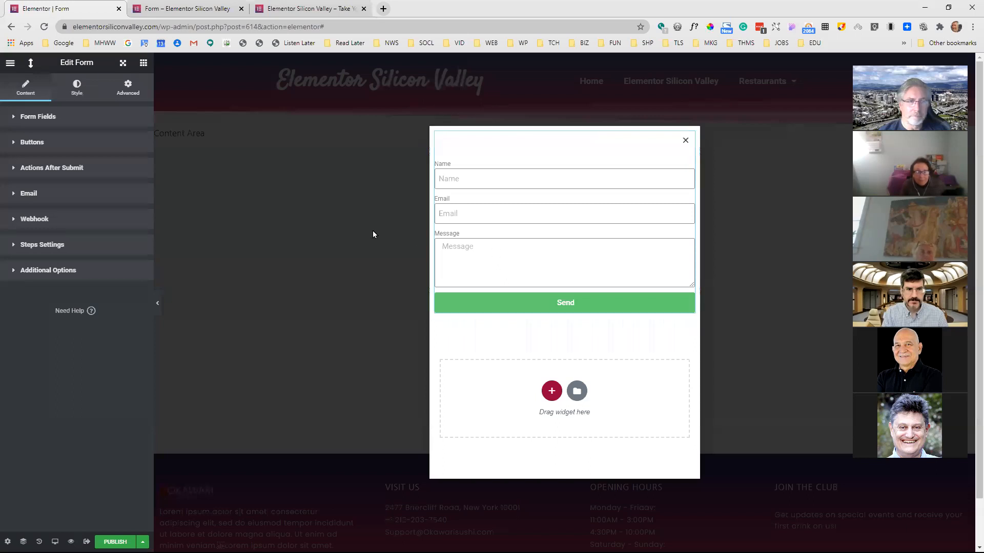
{"action": "left_click", "coordinate": [77, 88]}
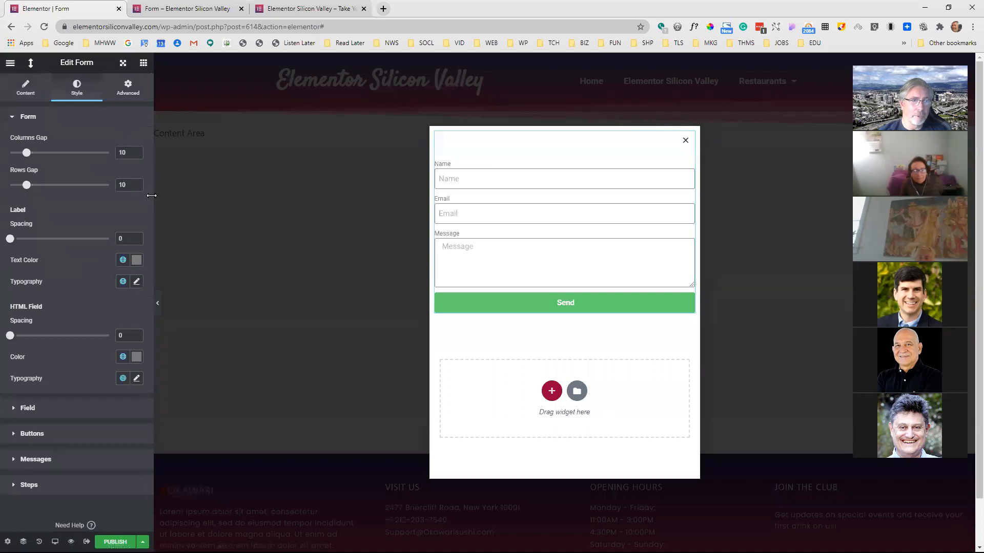
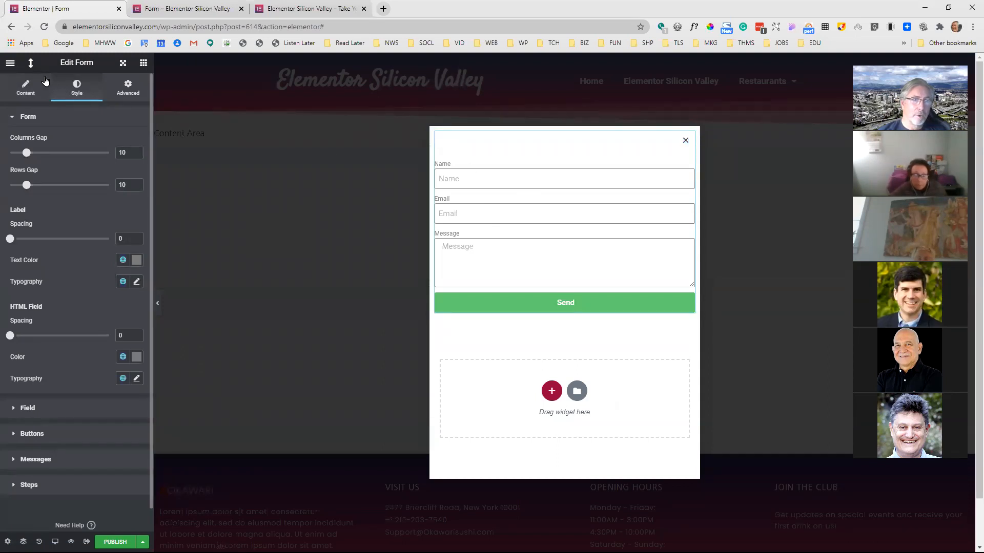
Set the form's columns gap to 17 and duplicate the Name field
{"action": "mouse_move", "coordinate": [27, 153]}
{"action": "left_mouse_down"}
{"action": "mouse_move", "coordinate": [77, 155]}
{"action": "mouse_move", "coordinate": [27, 158]}
{"action": "mouse_move", "coordinate": [38, 154]}
{"action": "left_mouse_up"}
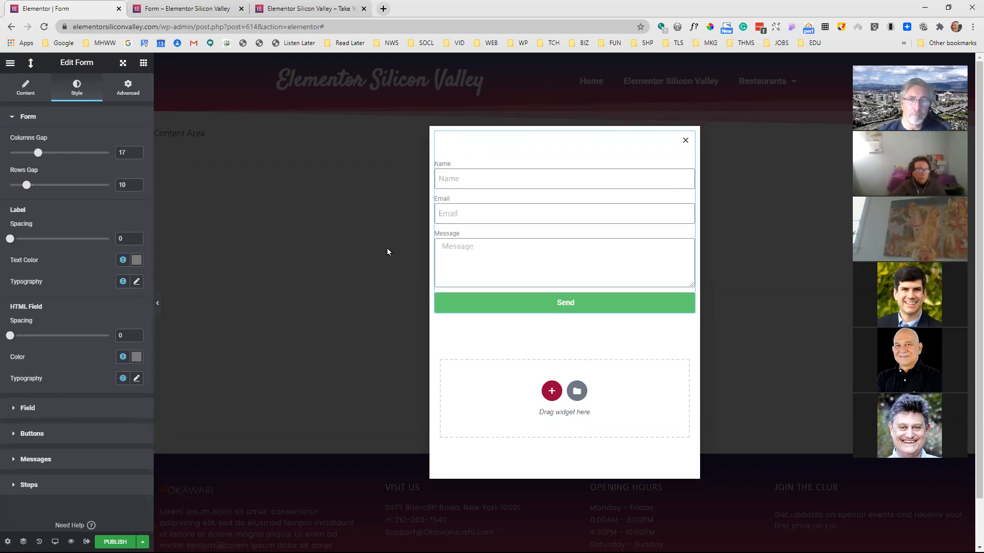
{"action": "left_click", "coordinate": [26, 87]}
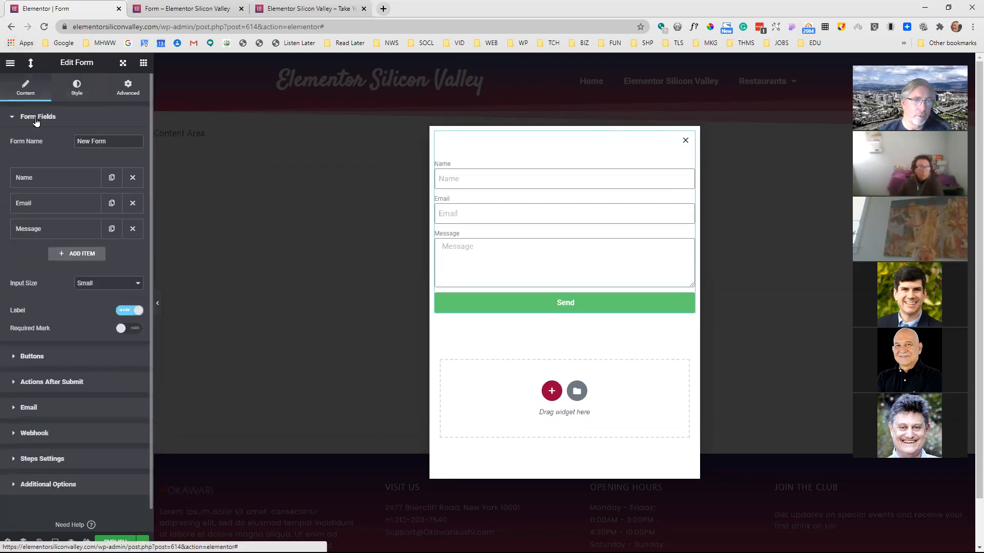
{"action": "left_click", "coordinate": [111, 178]}
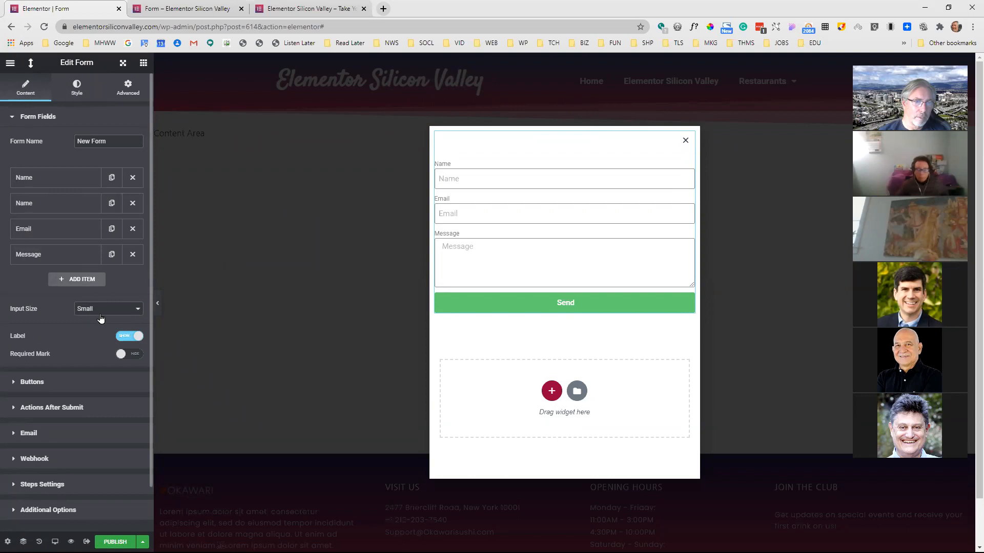
Set the column width of both Name fields to 50% so they share one row
{"action": "left_click", "coordinate": [71, 181]}
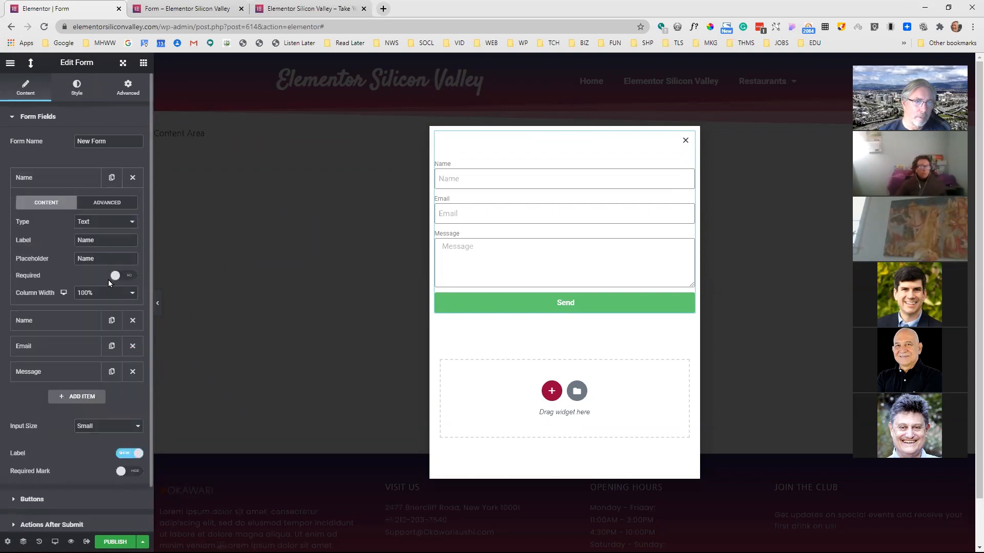
{"action": "left_click", "coordinate": [108, 292]}
{"action": "left_click", "coordinate": [92, 335]}
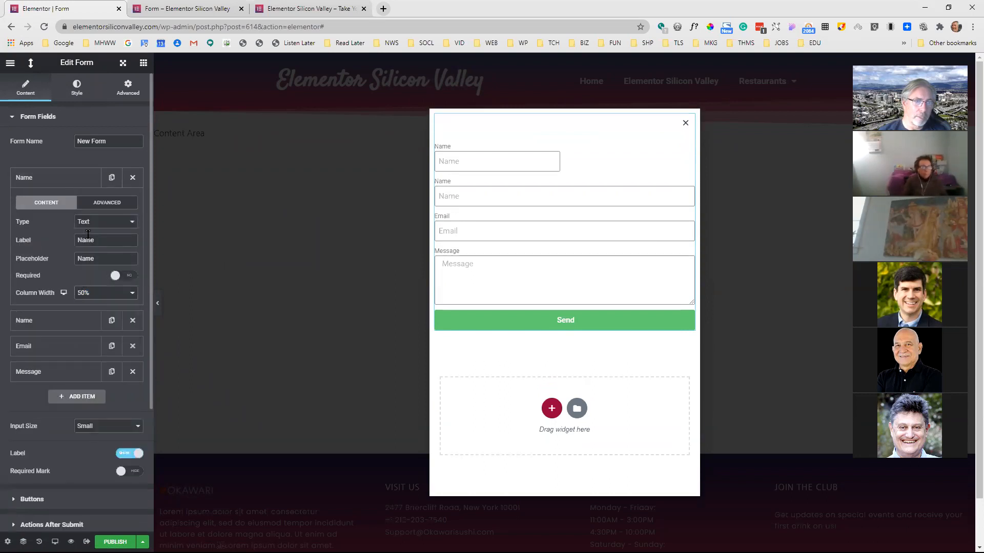
{"action": "left_click", "coordinate": [61, 180]}
{"action": "left_click", "coordinate": [66, 205]}
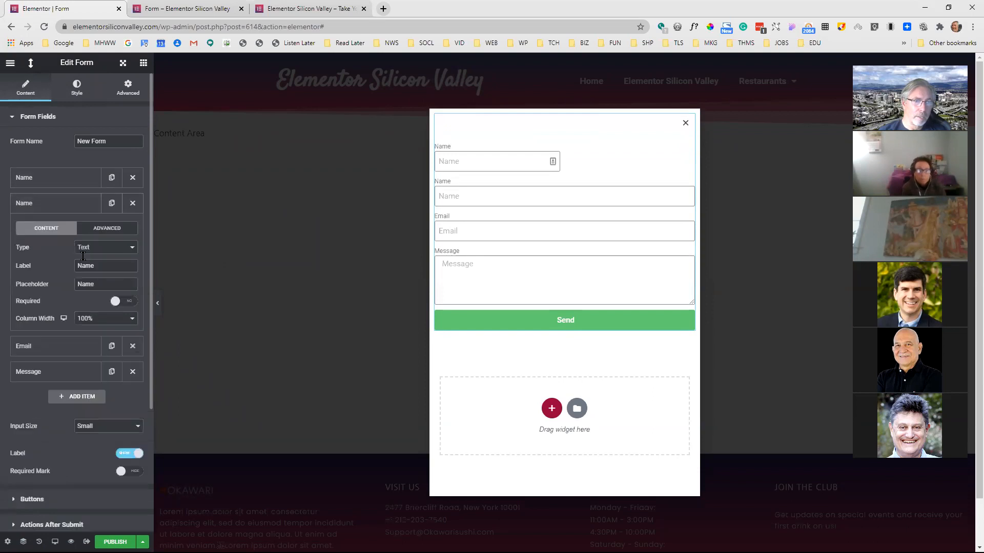
{"action": "left_click", "coordinate": [102, 318]}
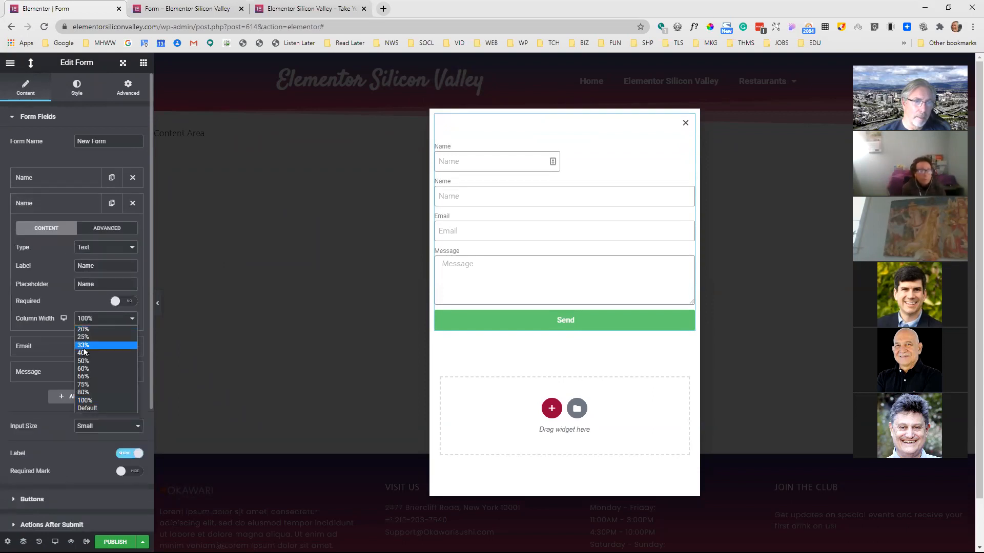
{"action": "left_click", "coordinate": [89, 363]}
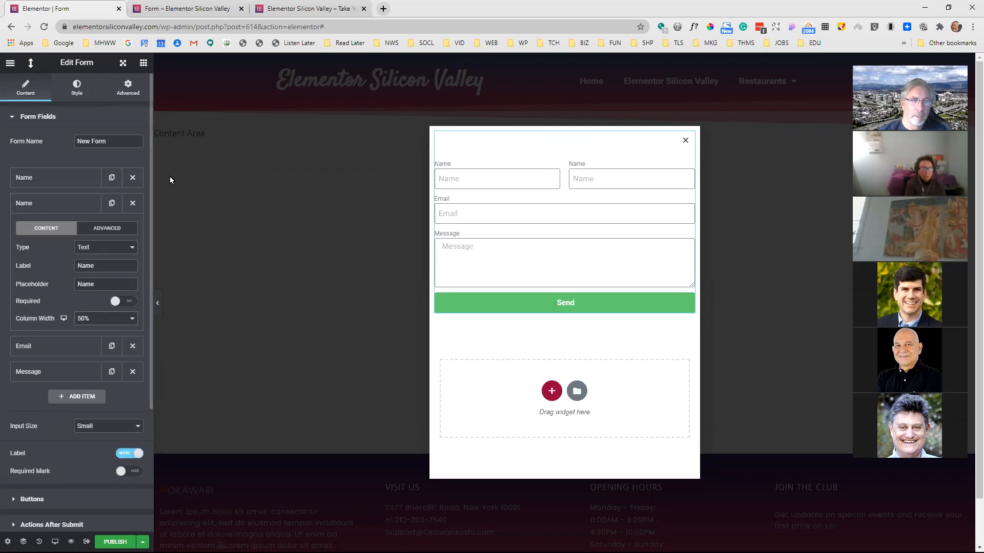
Set the form's columns gap to 22 and widen the popup to 696 px in its layout settings
{"action": "left_click", "coordinate": [76, 84]}
{"action": "left_click_drag", "start_coordinate": [27, 153], "coordinate": [46, 153]}
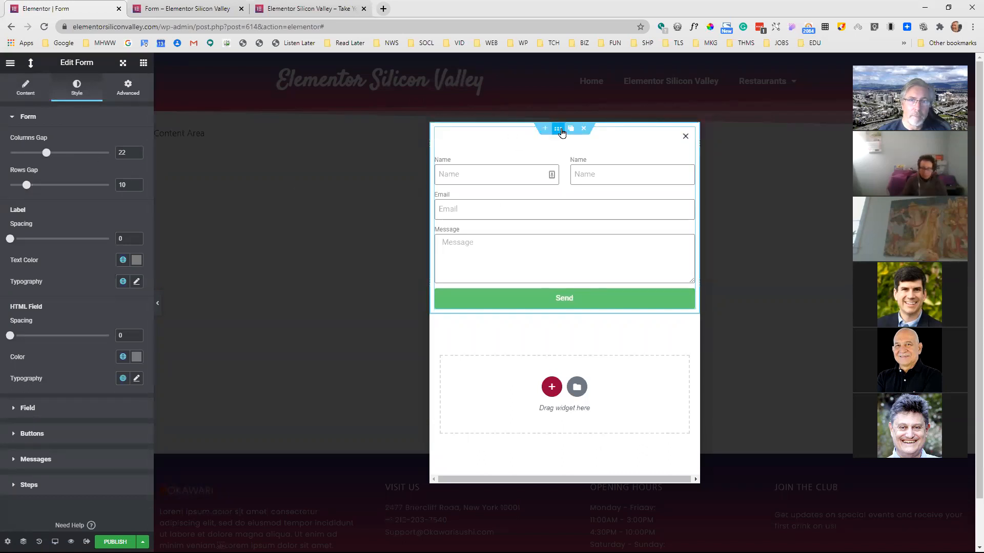
{"action": "left_click", "coordinate": [559, 132]}
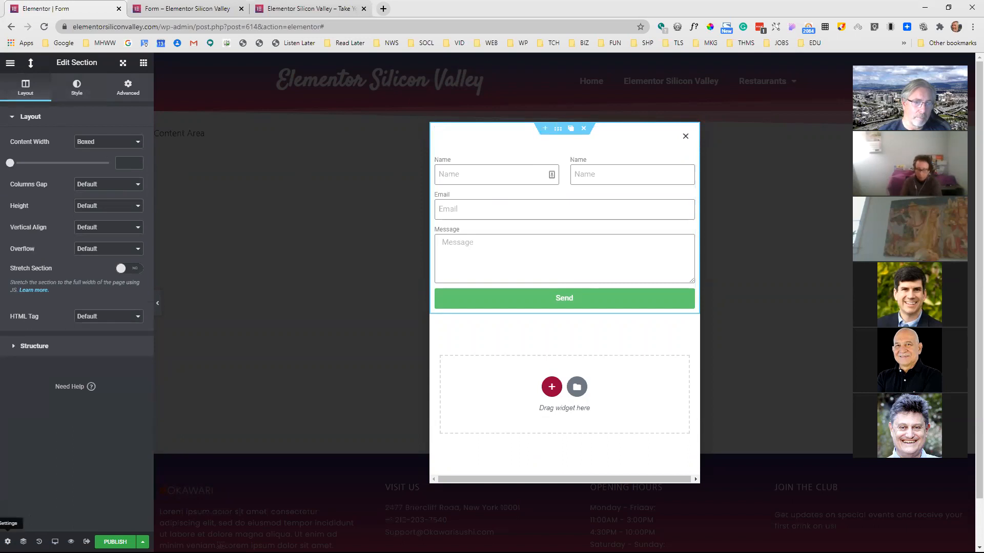
{"action": "left_click", "coordinate": [7, 542]}
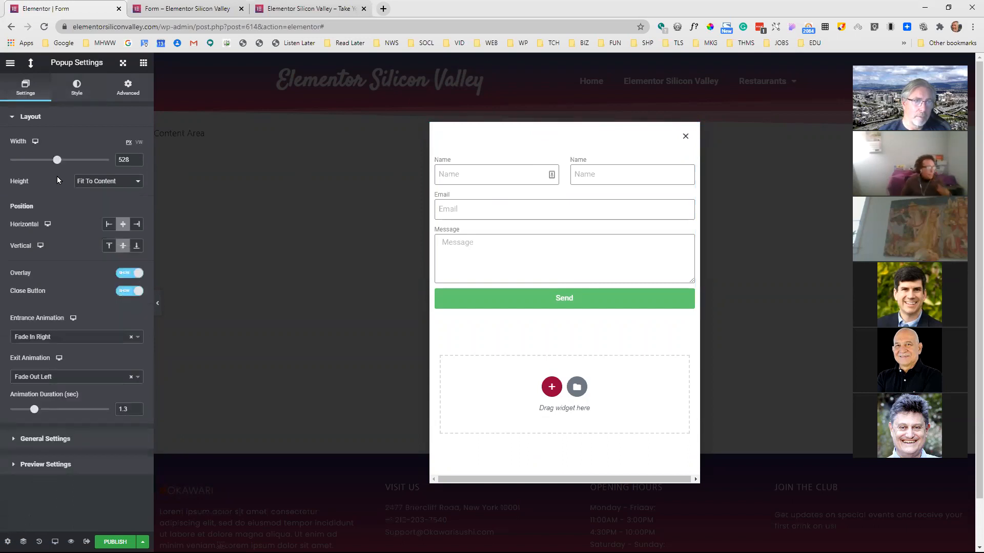
{"action": "left_click_drag", "start_coordinate": [54, 163], "coordinate": [72, 162]}
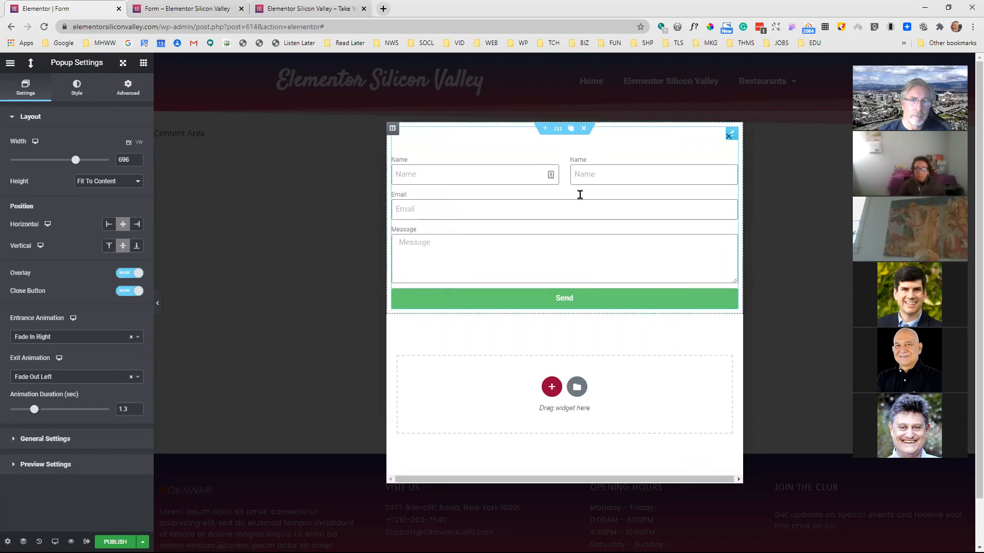
Set the form's columns gap to 14, rows gap to 11 and label spacing to 3
{"action": "left_click", "coordinate": [630, 203]}
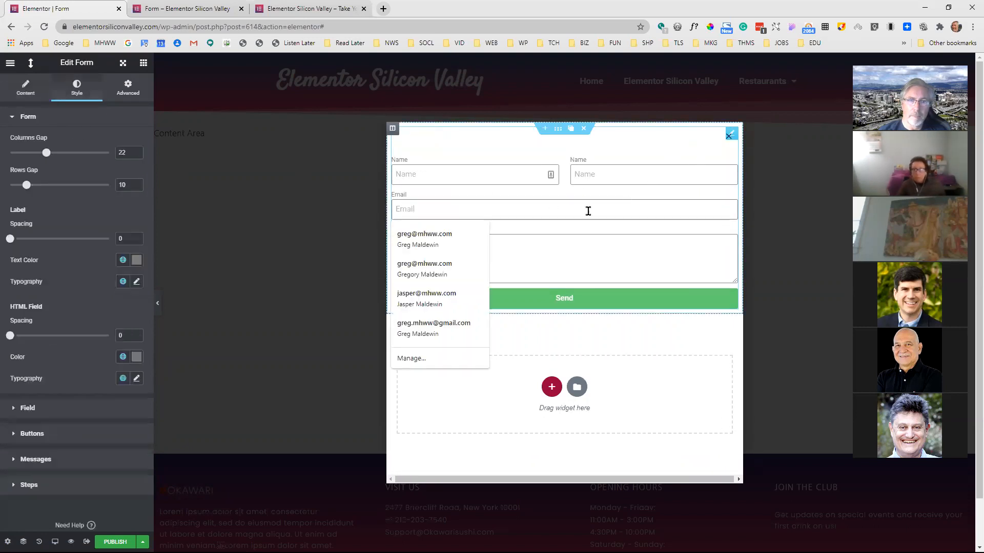
{"action": "left_click_drag", "start_coordinate": [46, 153], "coordinate": [30, 185]}
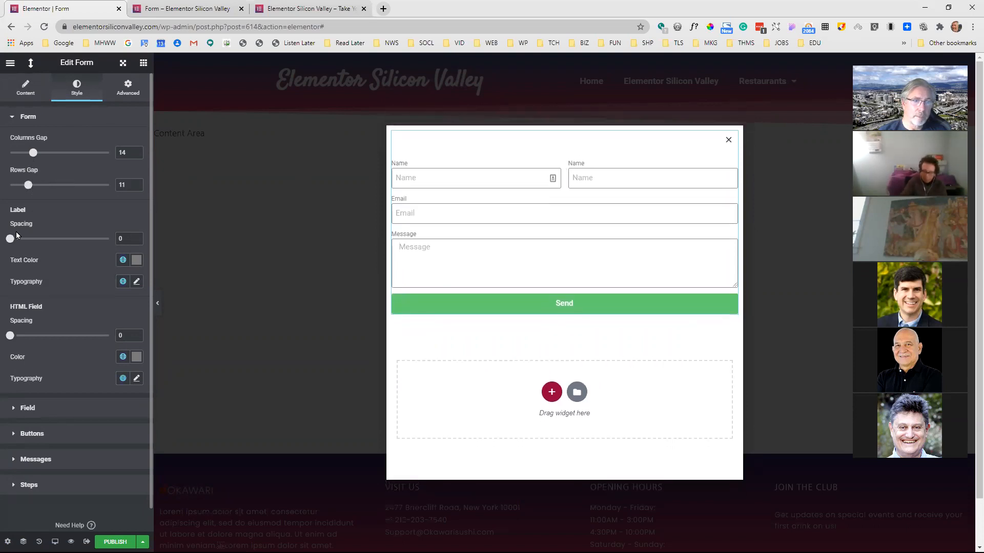
{"action": "left_click_drag", "start_coordinate": [17, 236], "coordinate": [16, 238]}
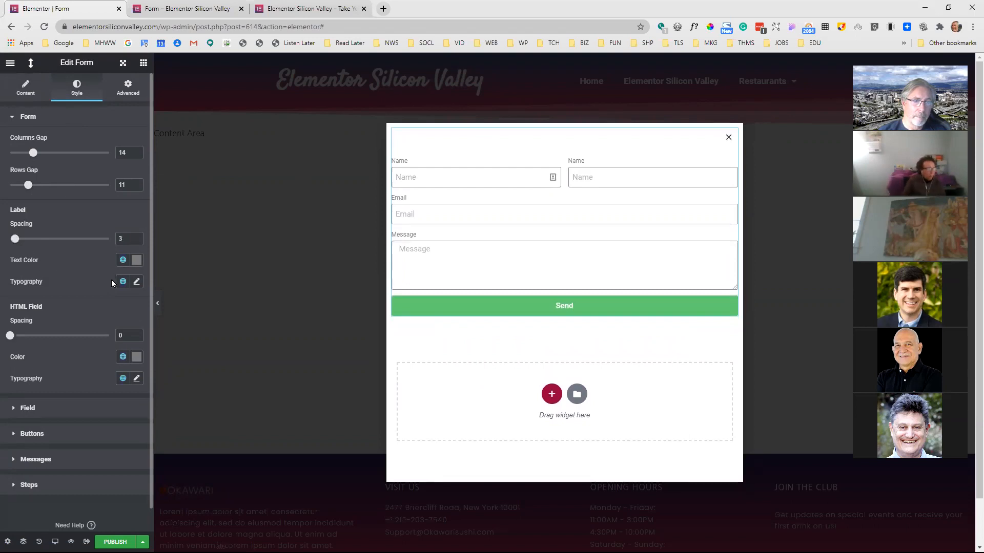
Change the form labels' text color to a medium red
{"action": "left_click", "coordinate": [137, 261]}
{"action": "left_click", "coordinate": [107, 322]}
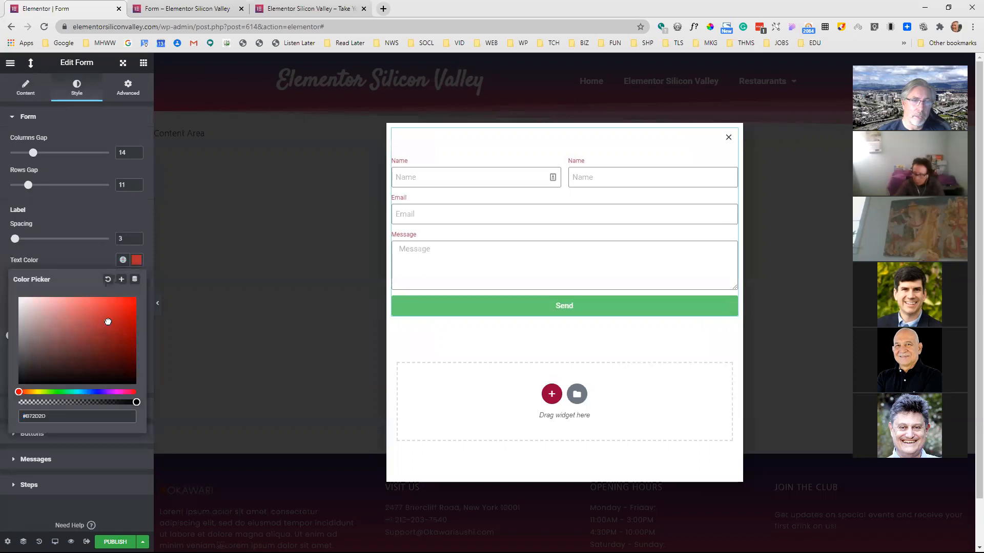
{"action": "left_click", "coordinate": [90, 256]}
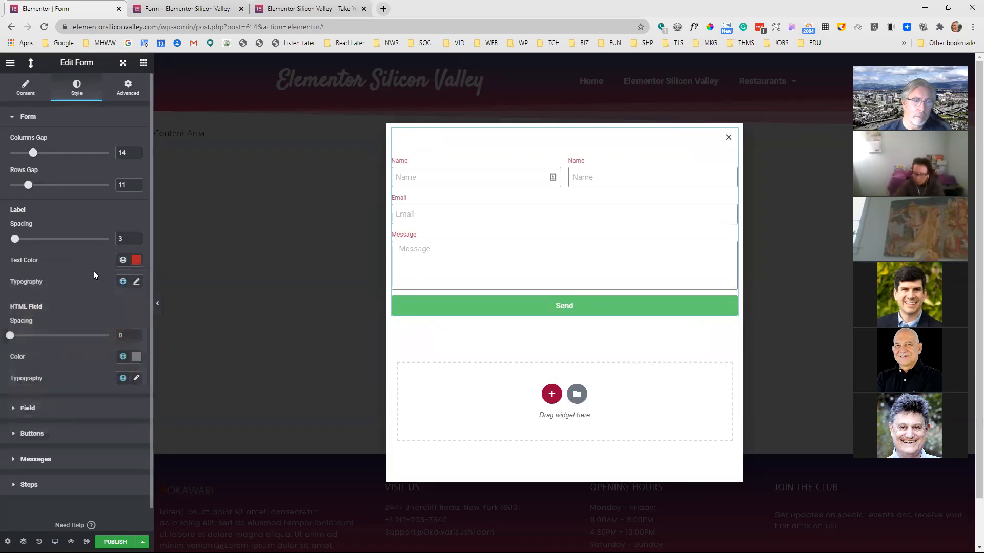
Try a decorative display font on the form labels and settle on the Rye font family
{"action": "left_click", "coordinate": [136, 282]}
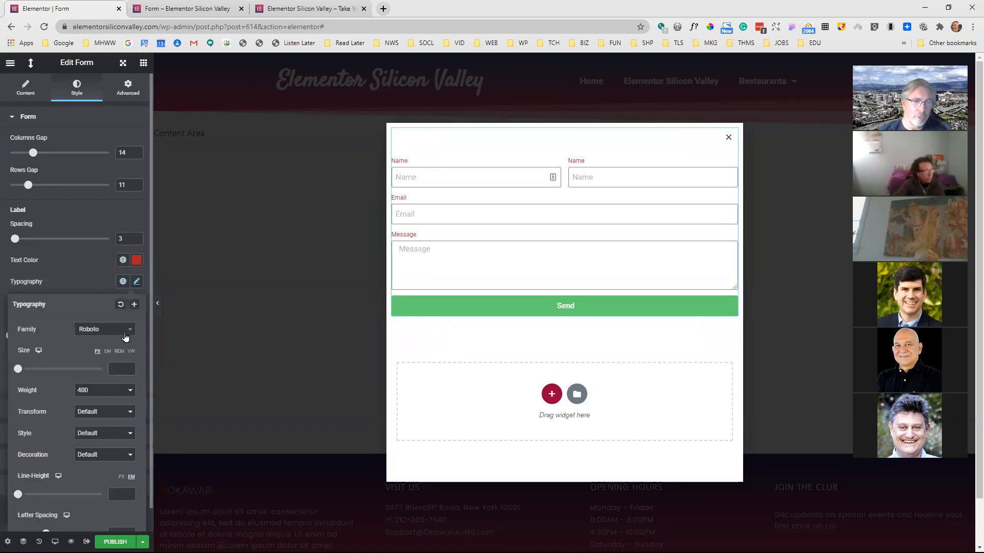
{"action": "left_click", "coordinate": [126, 333]}
{"action": "scroll", "coordinate": [97, 400], "scroll_direction": "down", "scroll_amount": 4}
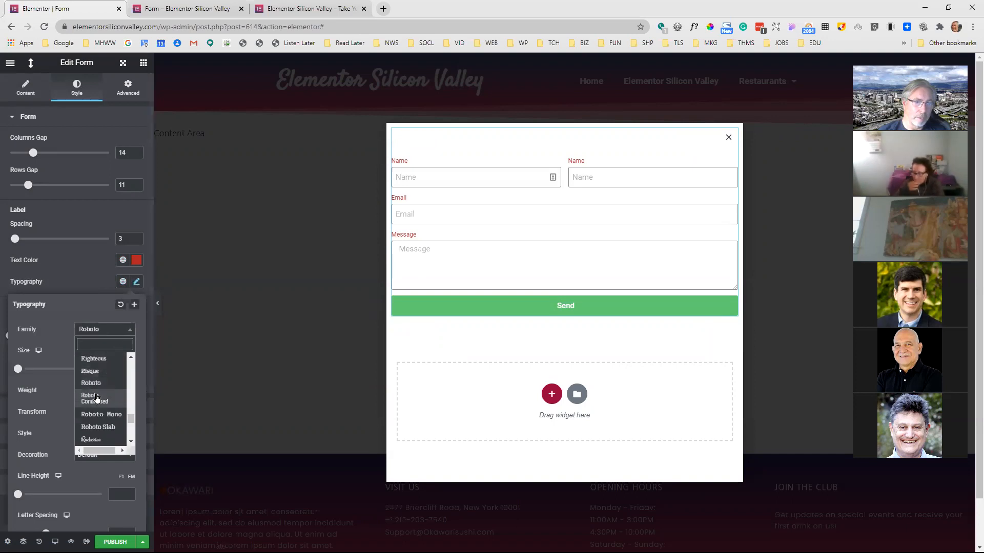
{"action": "left_click", "coordinate": [96, 398]}
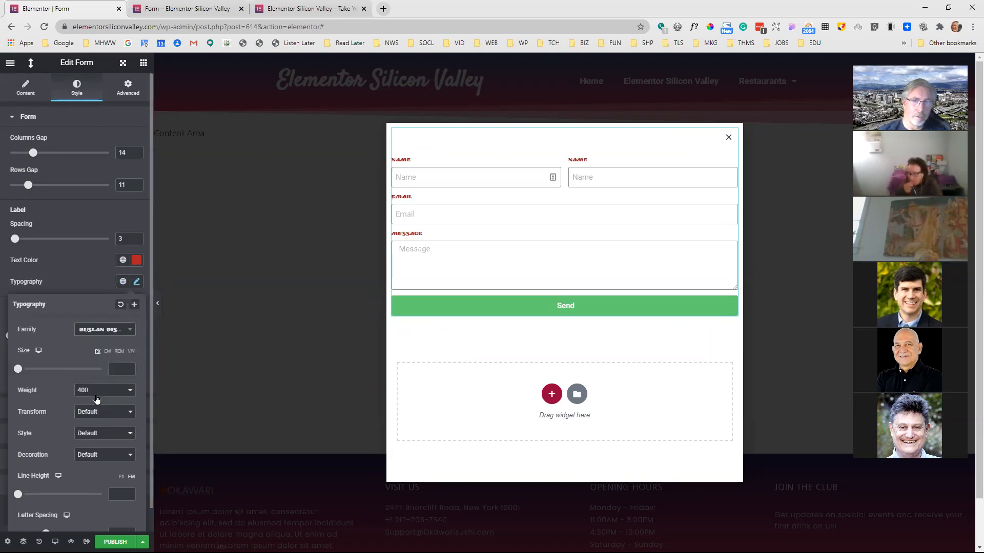
{"action": "left_click", "coordinate": [114, 333]}
{"action": "scroll", "coordinate": [111, 376], "scroll_direction": "down", "scroll_amount": 1}
{"action": "left_click", "coordinate": [105, 385]}
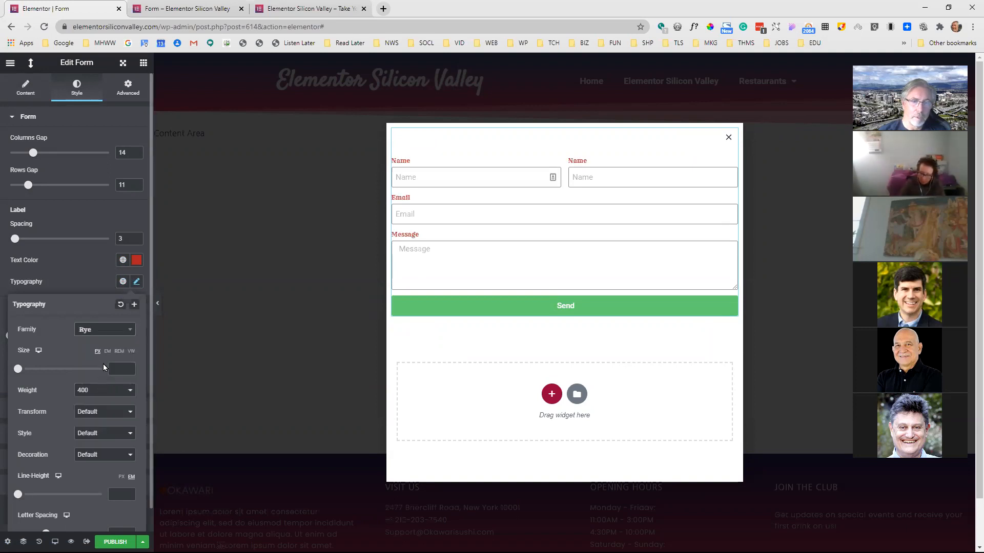
{"action": "left_click", "coordinate": [100, 262]}
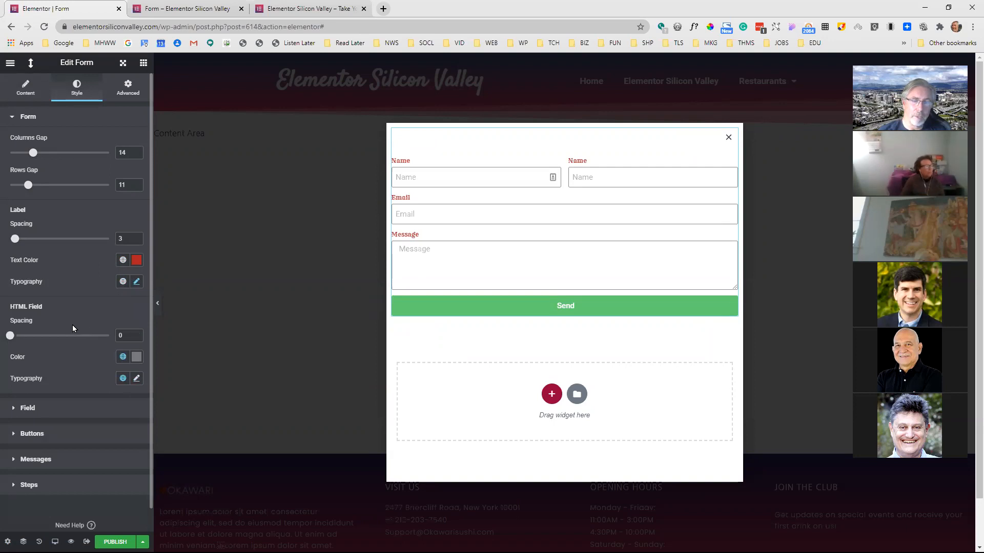
Set the HTML field spacing to 2 and the form fields' text color to dark blue #211481
{"action": "mouse_move", "coordinate": [12, 342]}
{"action": "left_mouse_down"}
{"action": "mouse_move", "coordinate": [51, 337]}
{"action": "mouse_move", "coordinate": [13, 338]}
{"action": "left_mouse_up"}
{"action": "scroll", "coordinate": [67, 327], "scroll_direction": "down", "scroll_amount": 1}
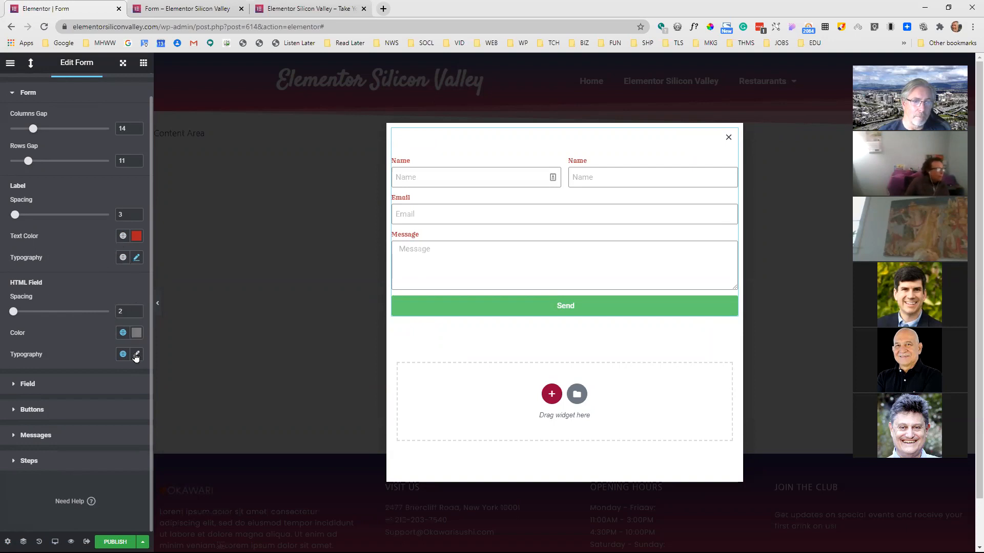
{"action": "left_click", "coordinate": [30, 385]}
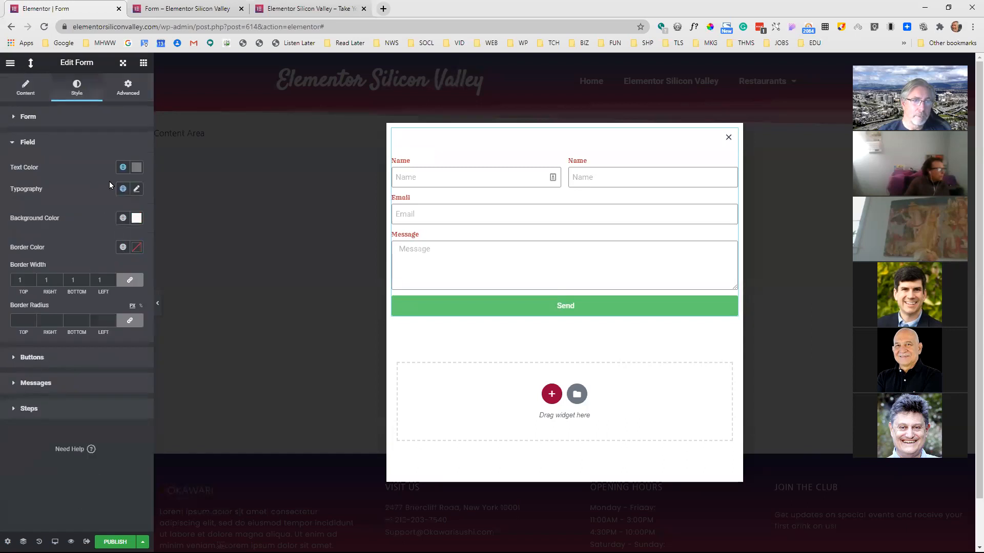
{"action": "left_click", "coordinate": [136, 168]}
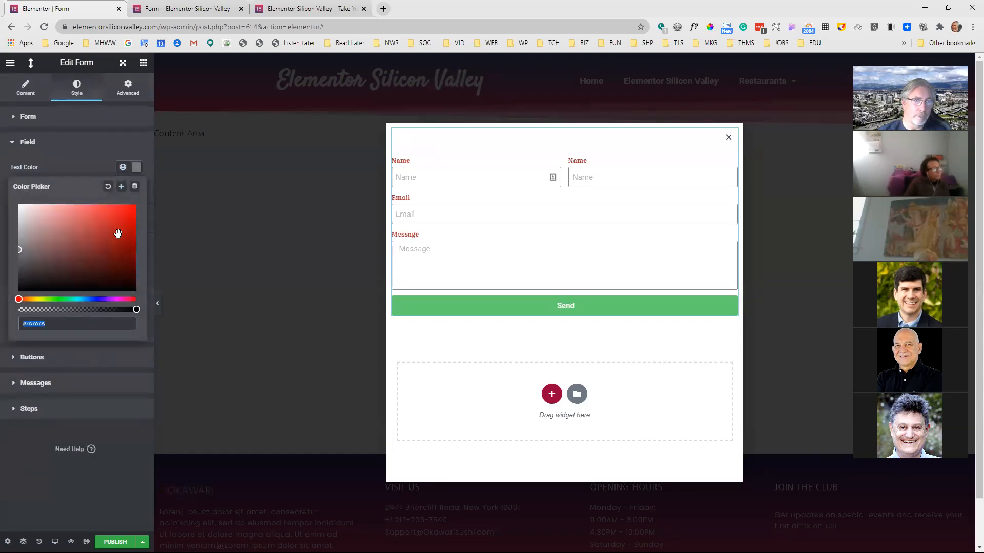
{"action": "left_click", "coordinate": [99, 299]}
{"action": "left_click", "coordinate": [117, 247]}
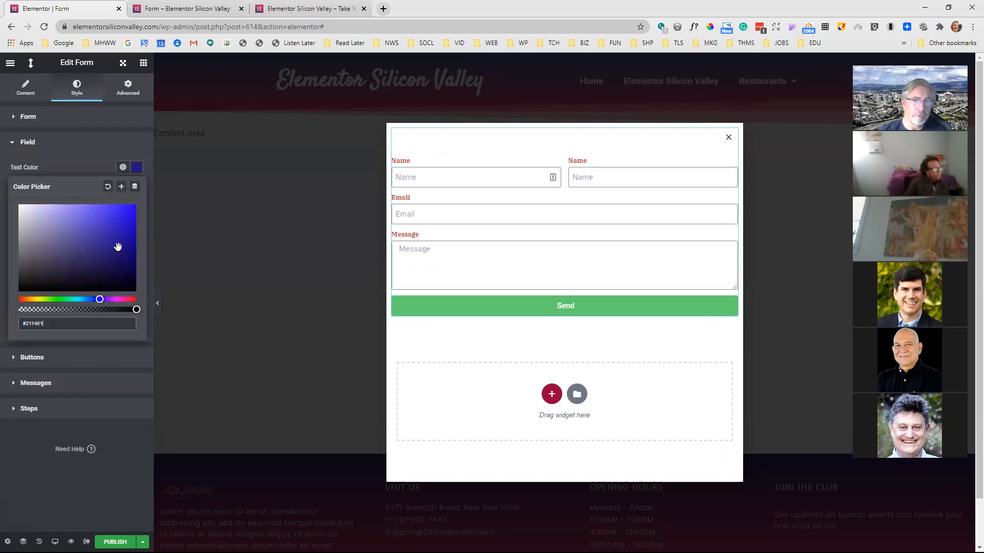
{"action": "left_click", "coordinate": [107, 168]}
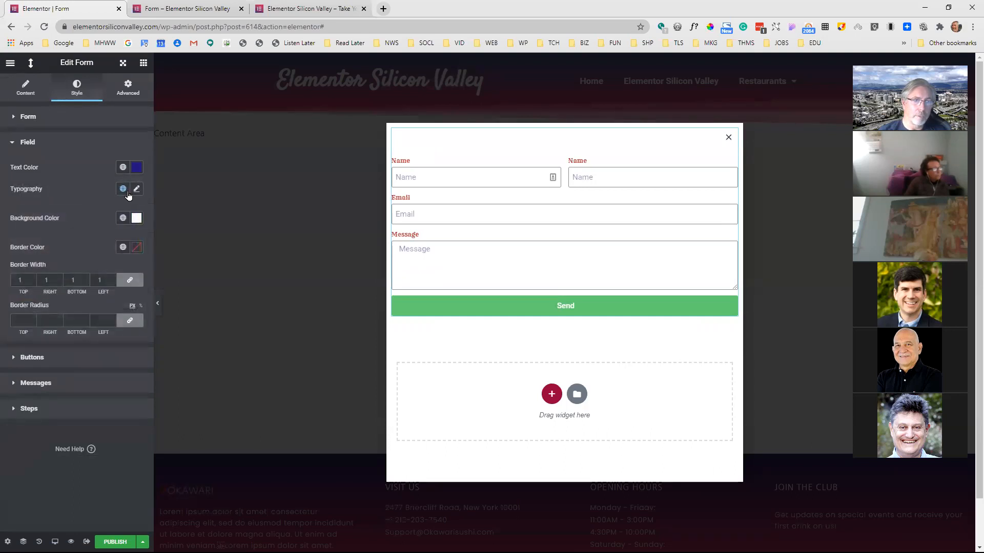
Set the form fields' typography to the Rubik font family at 24 px
{"action": "left_click", "coordinate": [136, 189]}
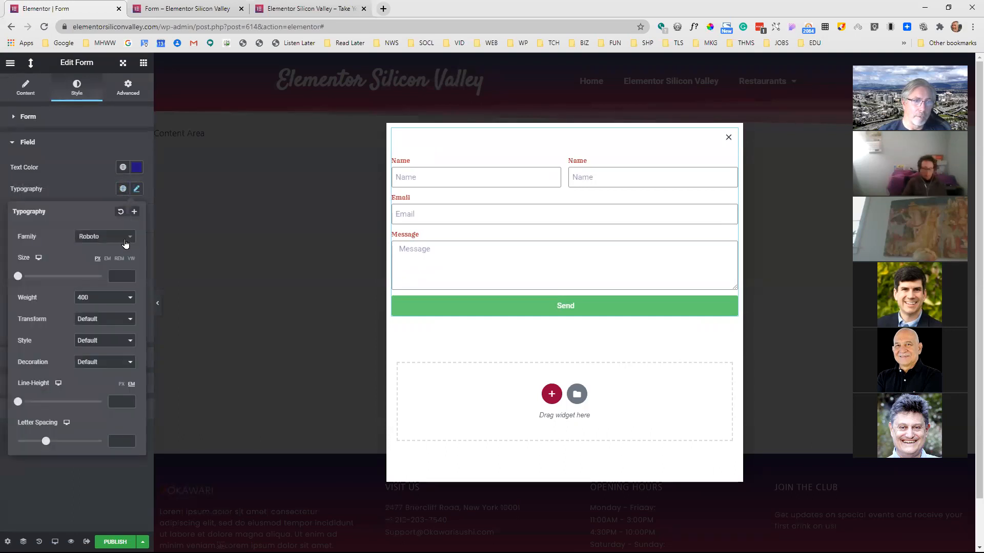
{"action": "left_click", "coordinate": [126, 244]}
{"action": "scroll", "coordinate": [110, 305], "scroll_direction": "down", "scroll_amount": 4}
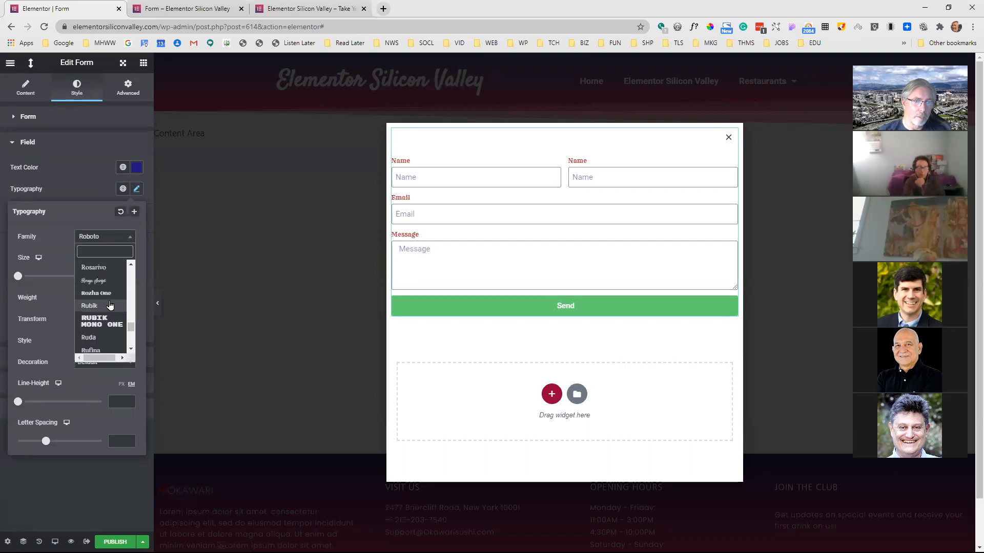
{"action": "left_click", "coordinate": [109, 305]}
{"action": "mouse_move", "coordinate": [17, 279]}
{"action": "left_mouse_down"}
{"action": "mouse_move", "coordinate": [45, 276]}
{"action": "mouse_move", "coordinate": [18, 276]}
{"action": "mouse_move", "coordinate": [28, 276]}
{"action": "left_mouse_up"}
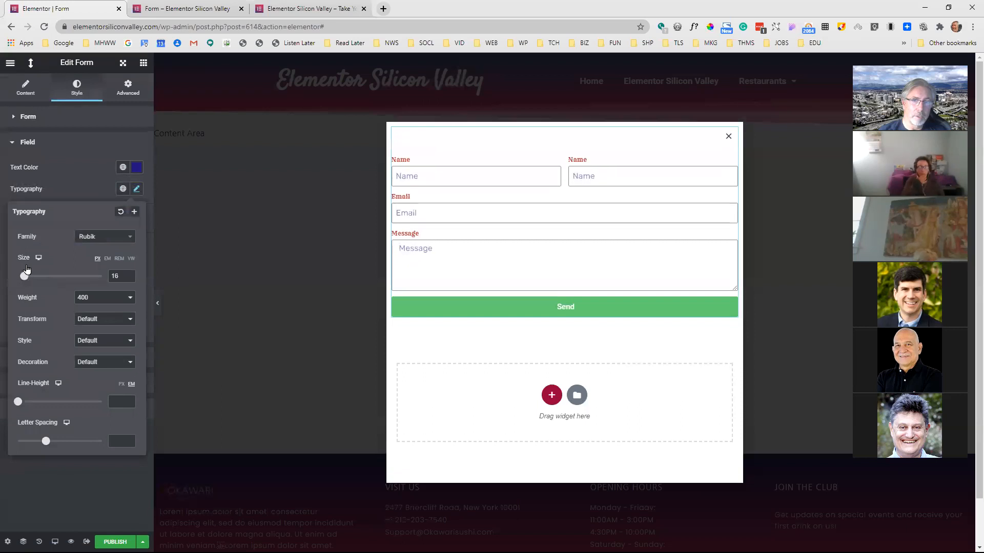
Set the form fields' font weight to 700, text transform to Uppercase and style to Normal
{"action": "left_click", "coordinate": [112, 297]}
{"action": "left_click", "coordinate": [87, 355]}
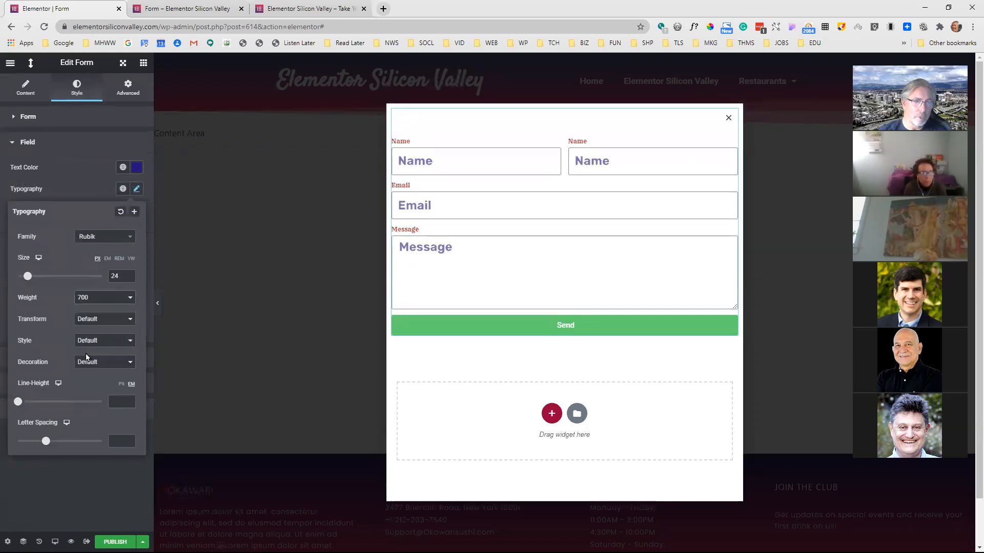
{"action": "left_click", "coordinate": [95, 319]}
{"action": "left_click", "coordinate": [104, 335]}
{"action": "left_click", "coordinate": [104, 339]}
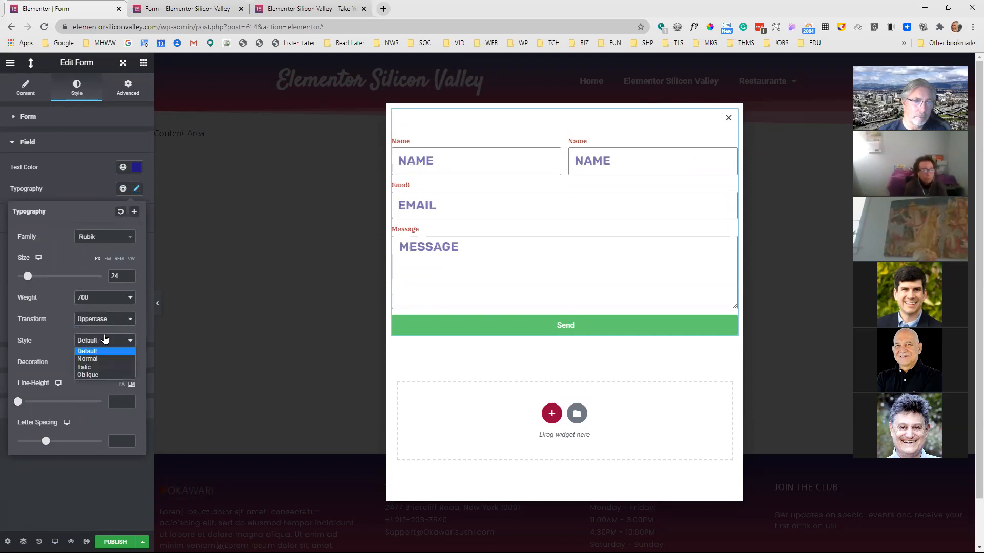
{"action": "left_click", "coordinate": [96, 360]}
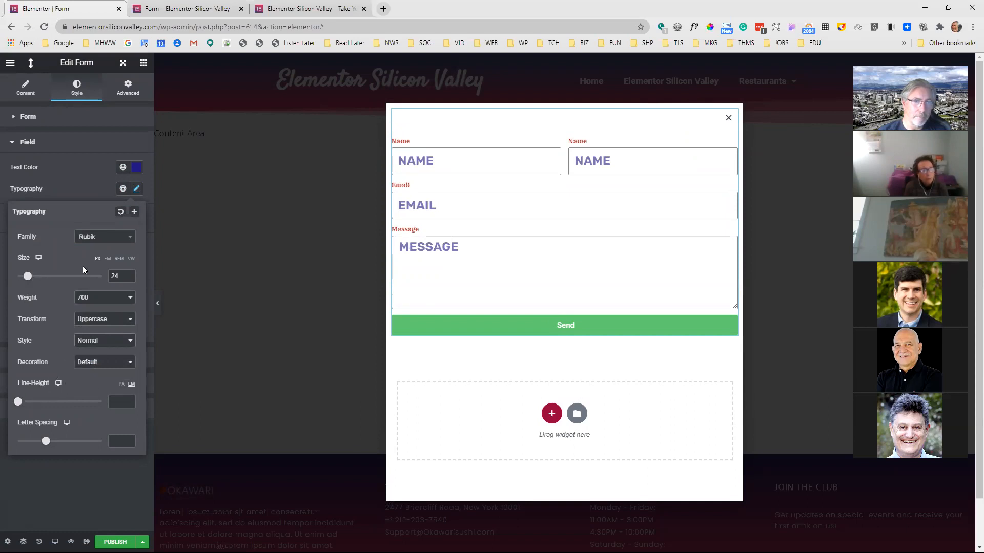
{"action": "left_click", "coordinate": [82, 187]}
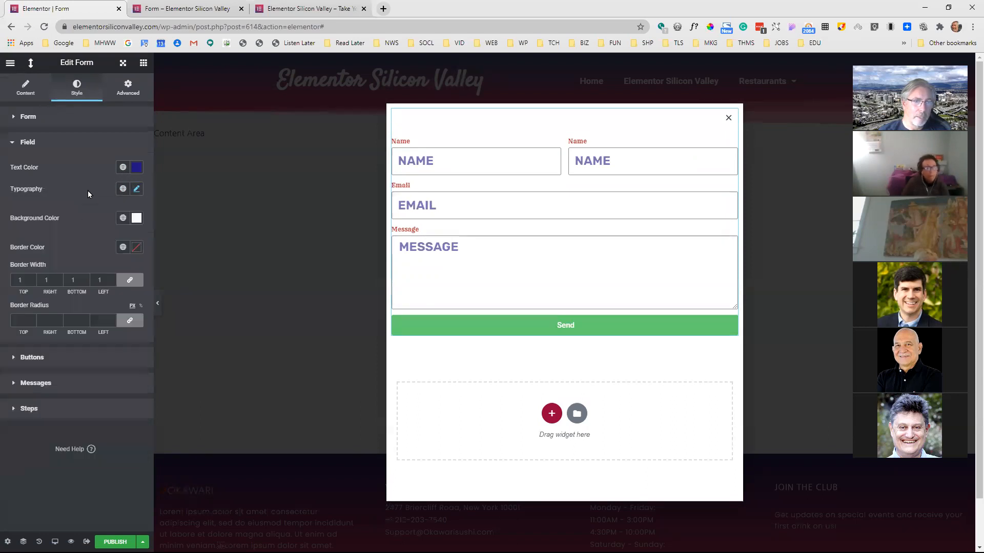
Set the form fields' background color to very light grey #F2EFEF and their border color to a muted red
{"action": "left_click", "coordinate": [138, 220]}
{"action": "left_click_drag", "start_coordinate": [53, 269], "coordinate": [19, 260]}
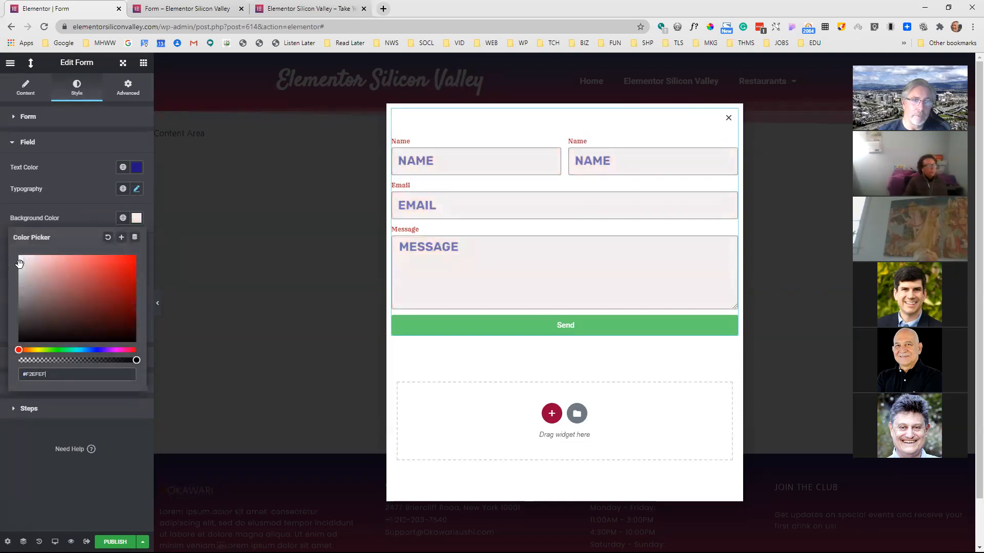
{"action": "left_click", "coordinate": [85, 218]}
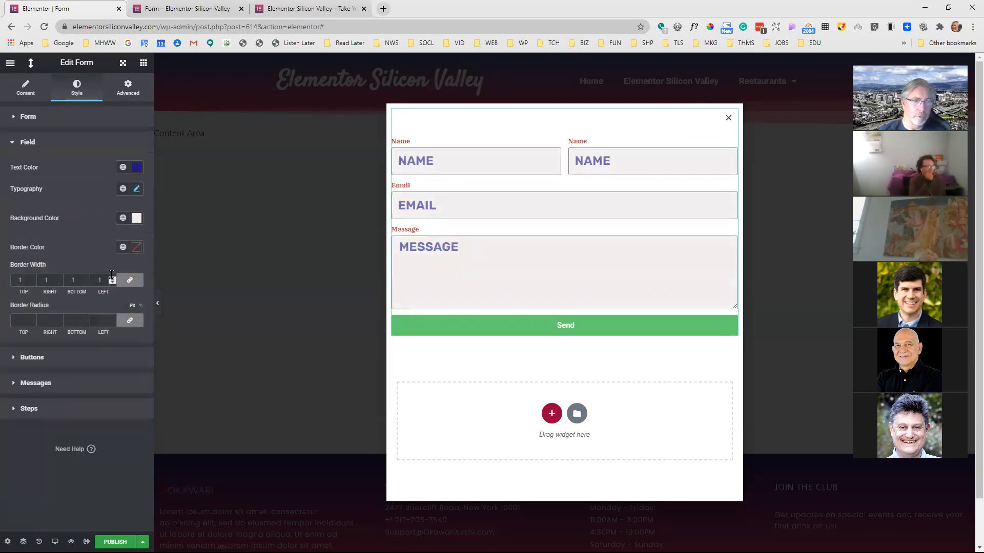
{"action": "left_click", "coordinate": [138, 250]}
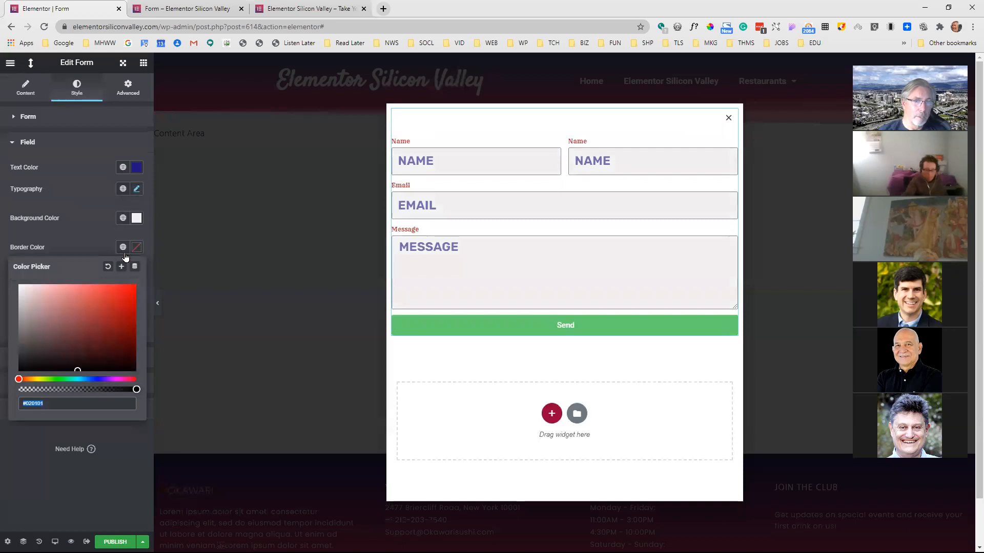
{"action": "left_click", "coordinate": [85, 334]}
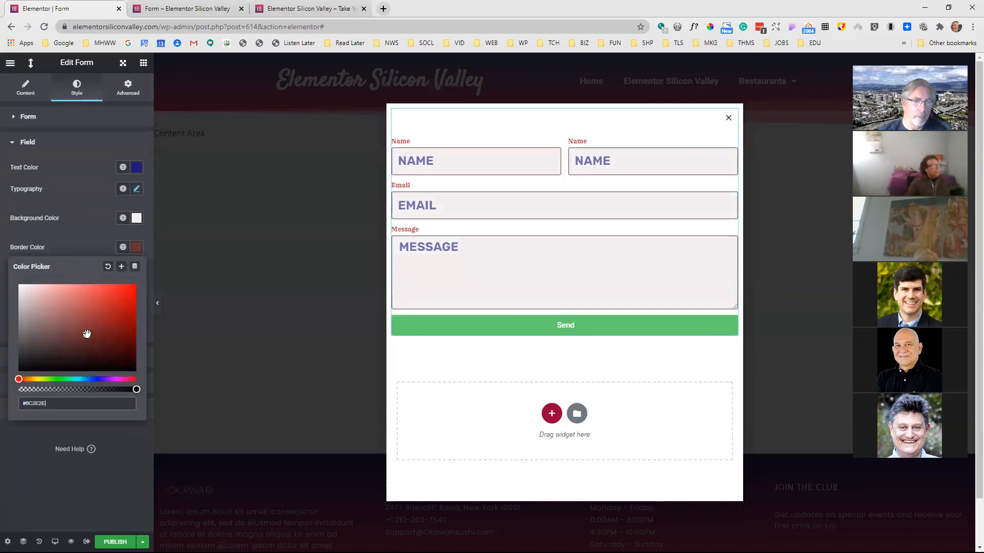
{"action": "left_click", "coordinate": [88, 315]}
{"action": "left_click", "coordinate": [99, 236]}
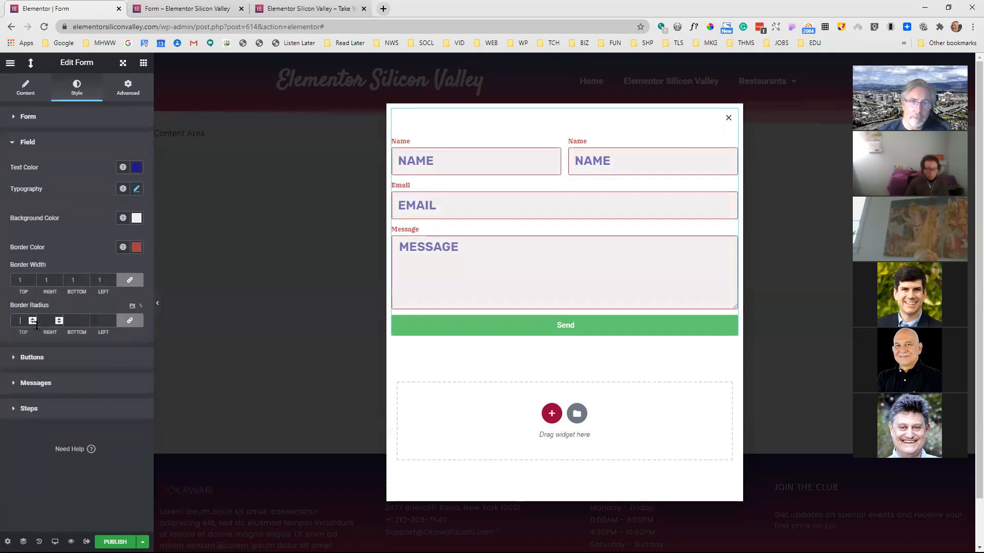
Try border radii of 5 and 15 px on the form fields and settle on 40 px for all corners
{"action": "type", "text": "5"}
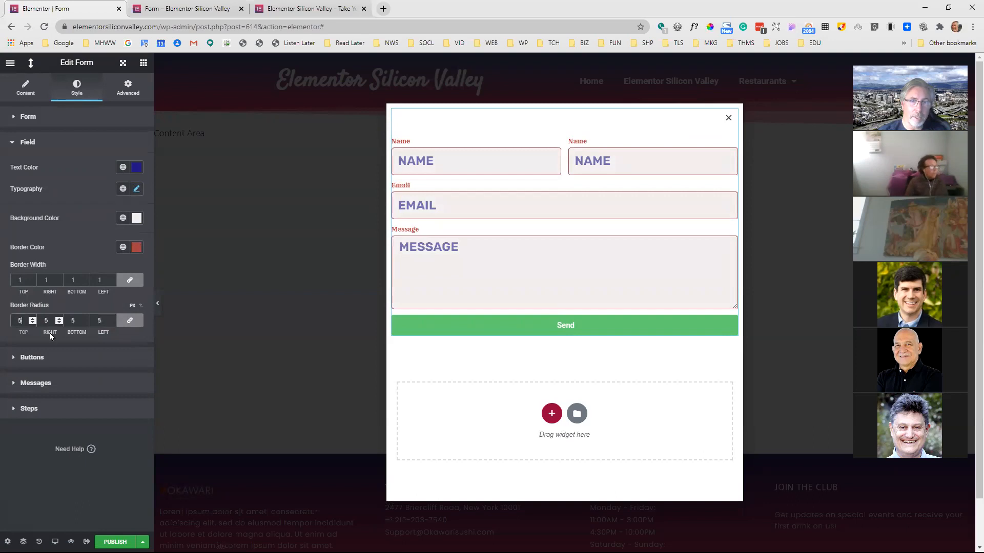
{"action": "left_click_drag", "start_coordinate": [18, 321], "coordinate": [33, 322]}
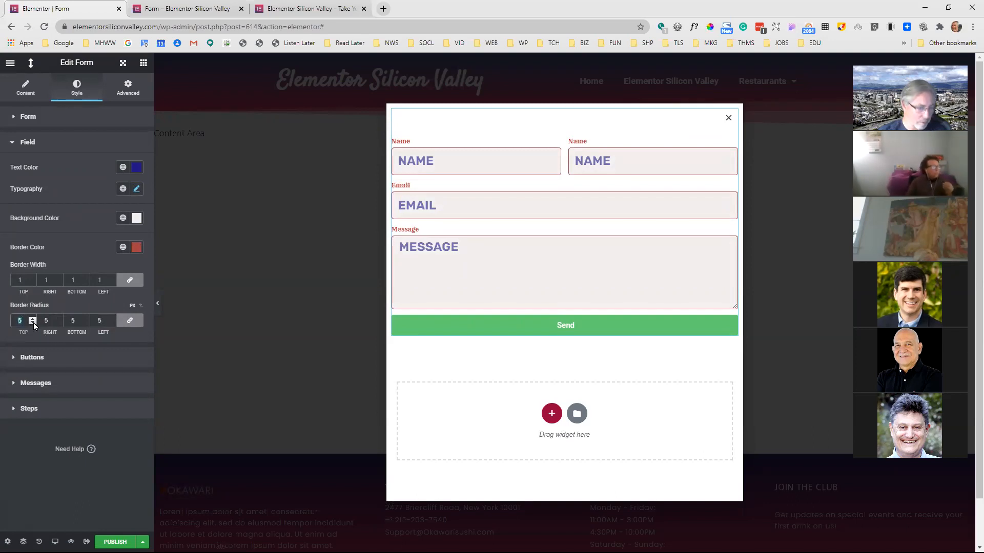
{"action": "type", "text": "15"}
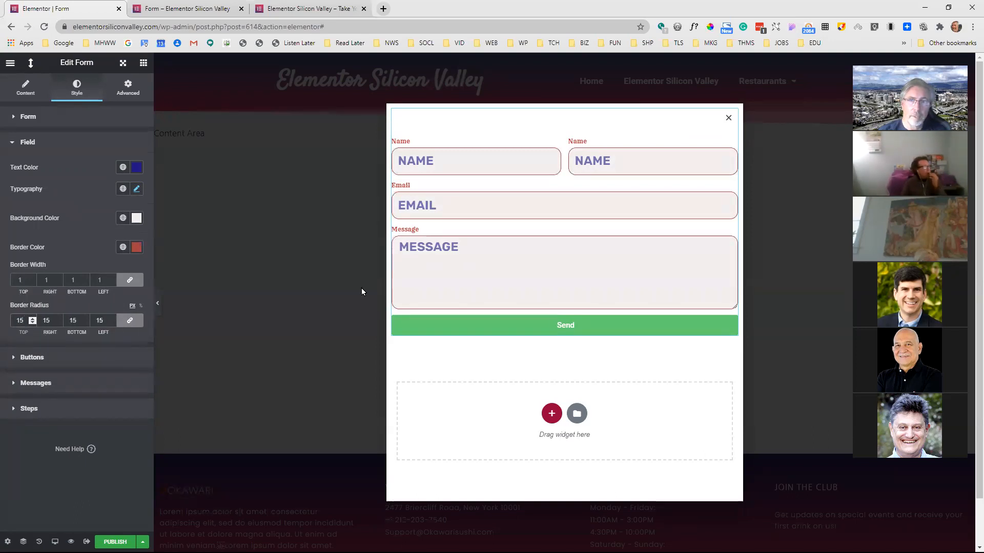
{"action": "left_click_drag", "start_coordinate": [24, 326], "coordinate": [8, 321]}
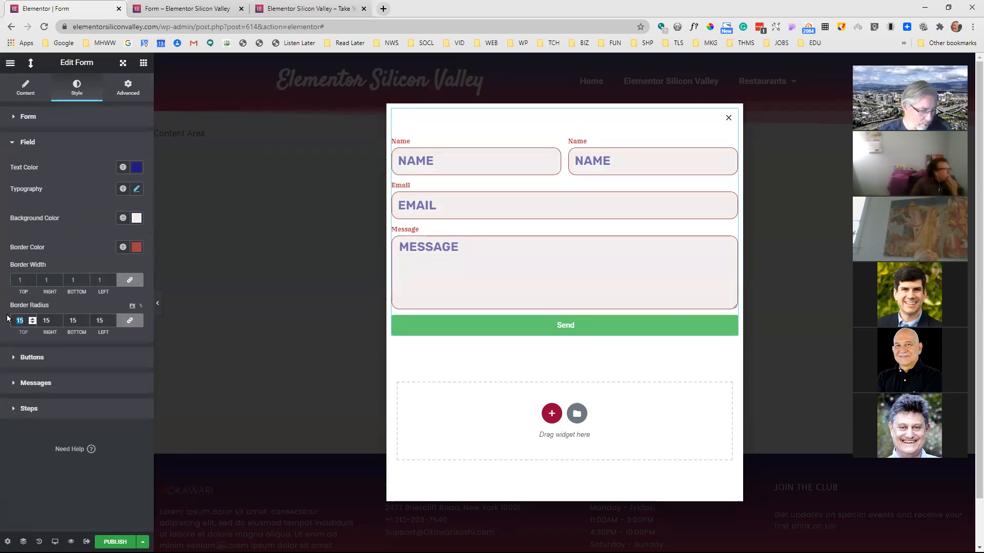
{"action": "type", "text": "40"}
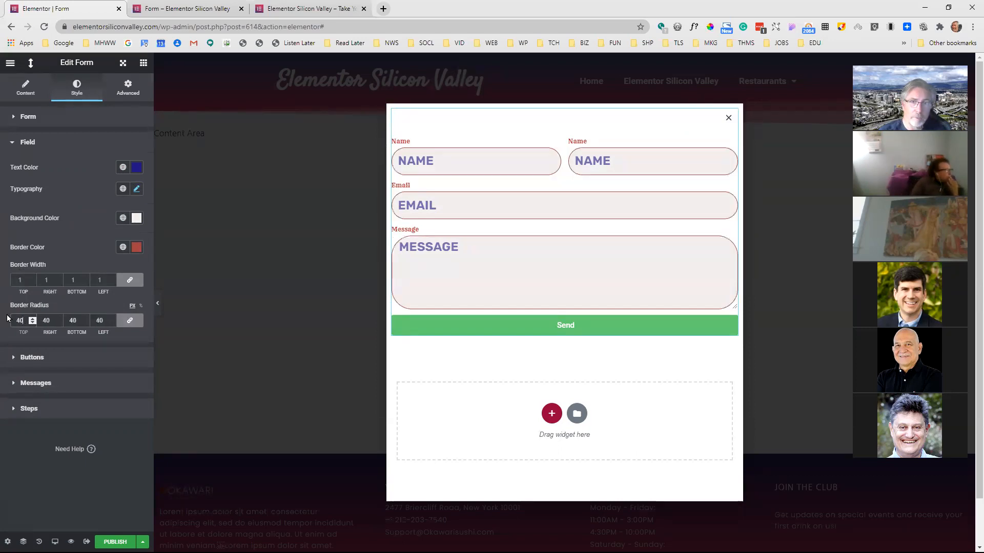
Set the background color of the form's Next & Submit button to dark blue
{"action": "left_click", "coordinate": [33, 359]}
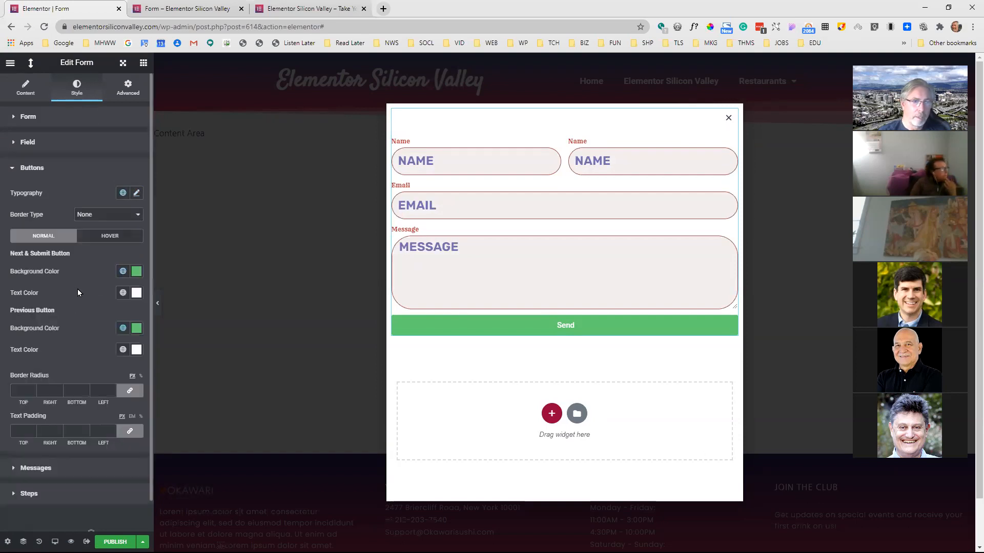
{"action": "left_click", "coordinate": [137, 272]}
{"action": "left_click", "coordinate": [92, 369]}
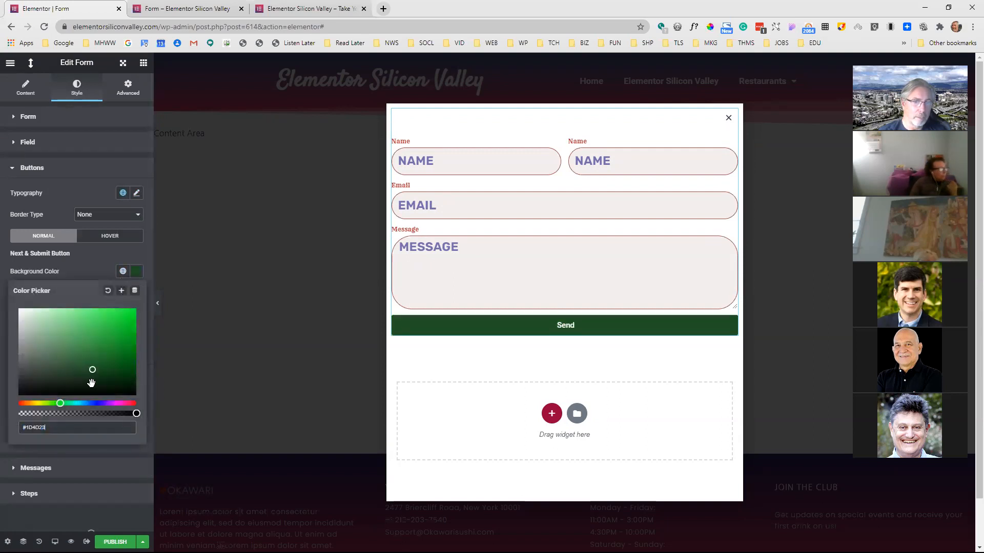
{"action": "left_click", "coordinate": [95, 403]}
{"action": "left_click", "coordinate": [101, 345]}
{"action": "left_click", "coordinate": [97, 273]}
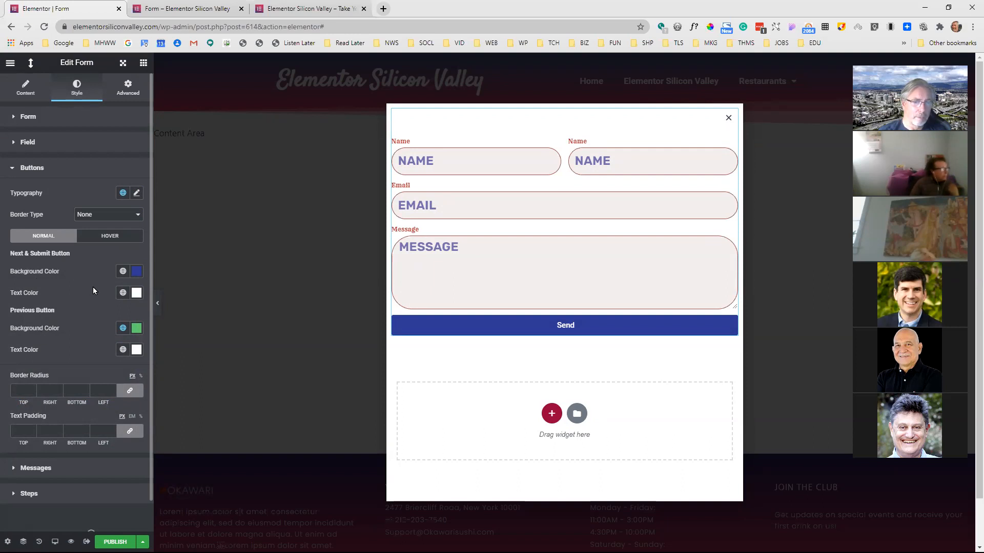
Bring up the form's message styling, then fill the name and email from saved autofill data and submit the form as a test
{"action": "scroll", "coordinate": [93, 287], "scroll_direction": "down", "scroll_amount": 1}
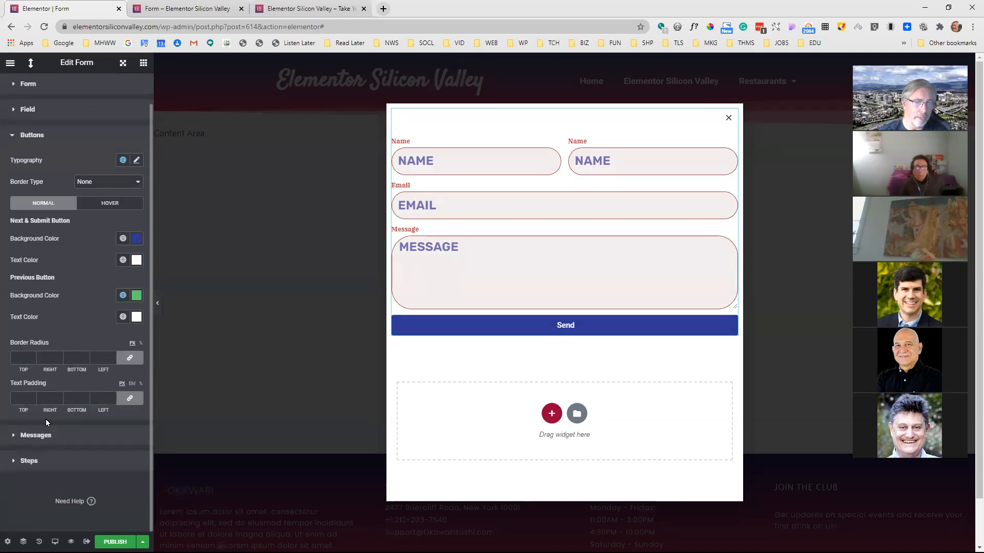
{"action": "left_click", "coordinate": [36, 435]}
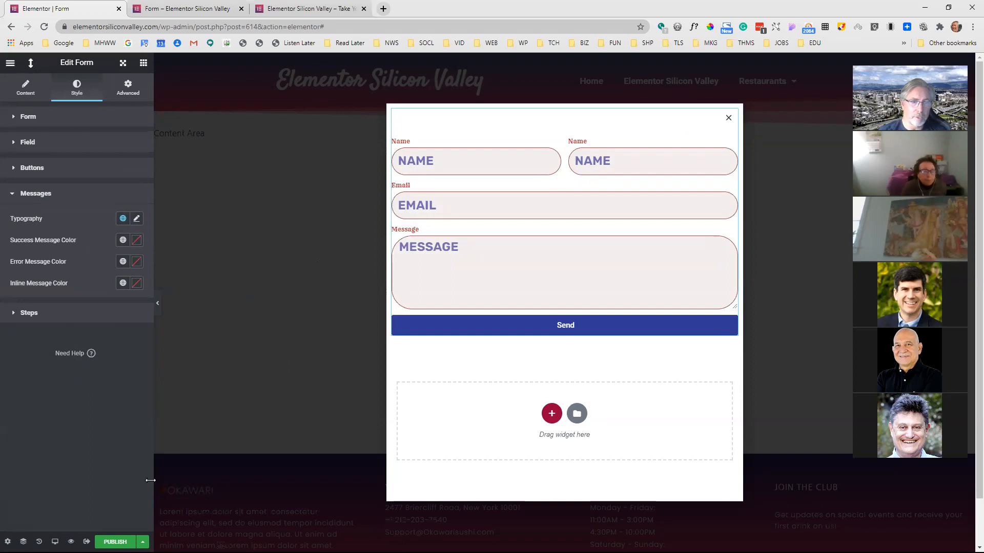
{"action": "left_click", "coordinate": [158, 303]}
{"action": "left_click", "coordinate": [404, 245]}
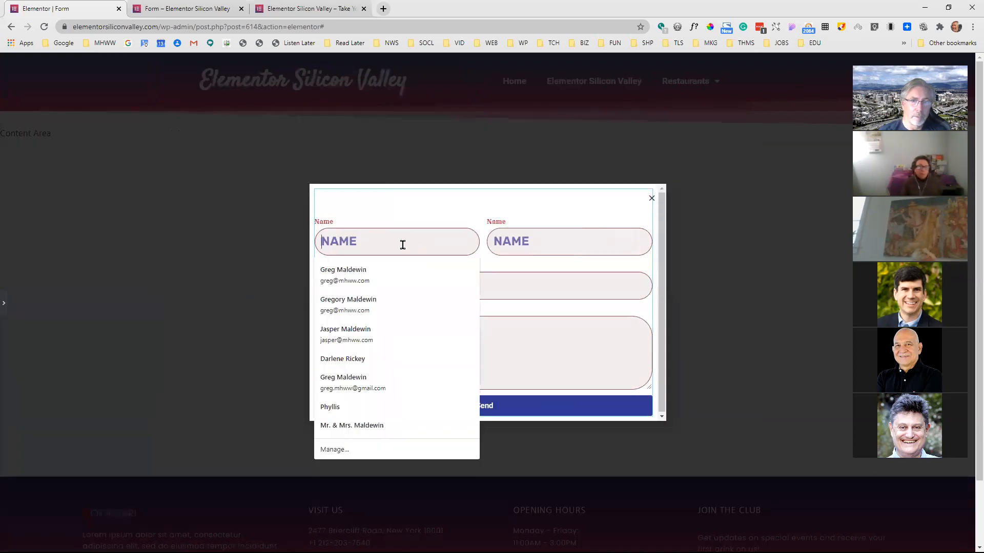
{"action": "left_click", "coordinate": [395, 273]}
{"action": "left_click", "coordinate": [466, 411]}
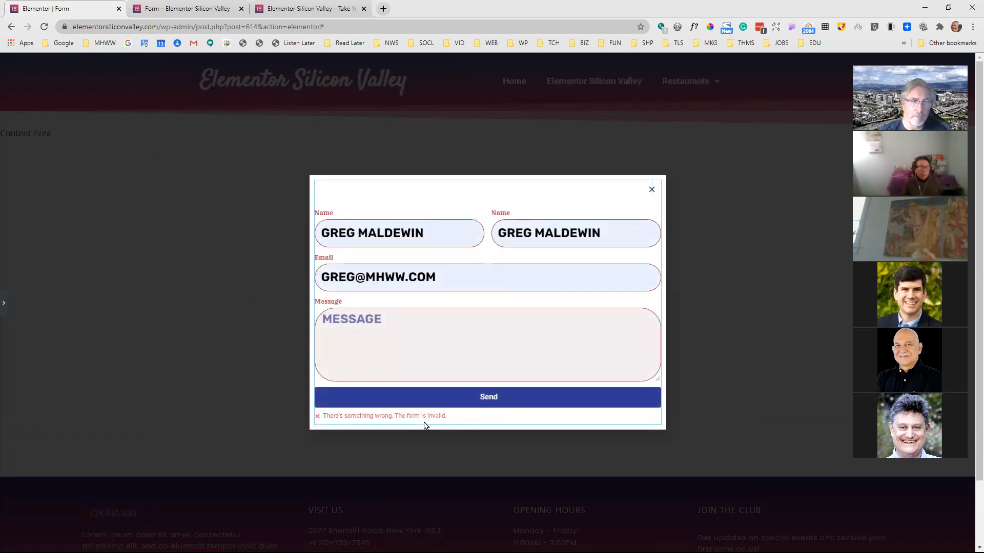
{"action": "left_click", "coordinate": [4, 302]}
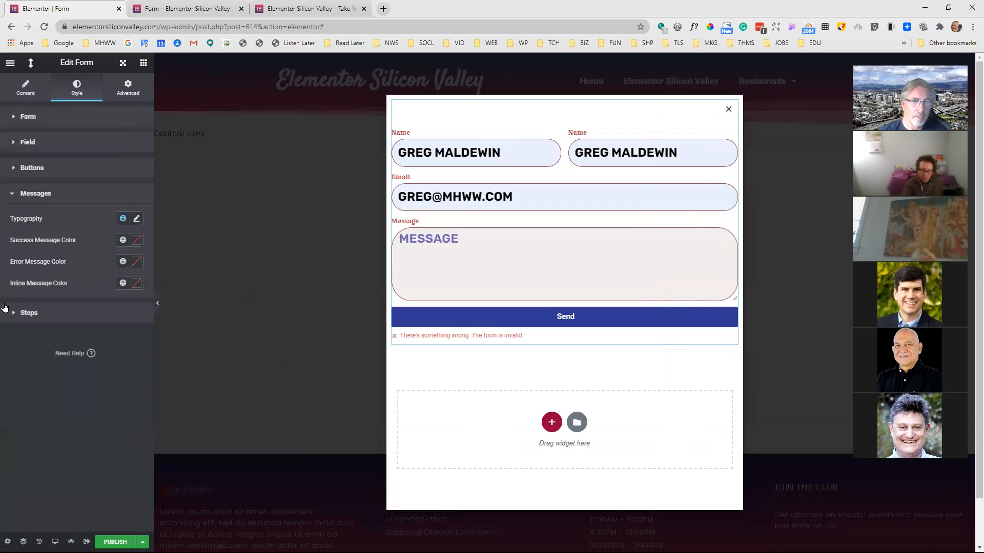
Review the form's message typography and colors, its step styling options, and its content and general form style settings
{"action": "left_click", "coordinate": [138, 220]}
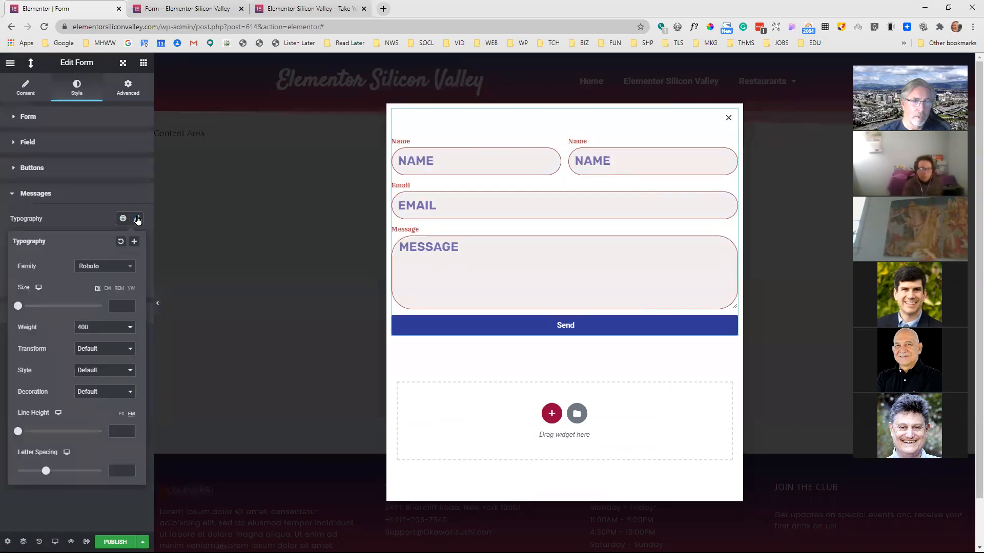
{"action": "left_click", "coordinate": [94, 197]}
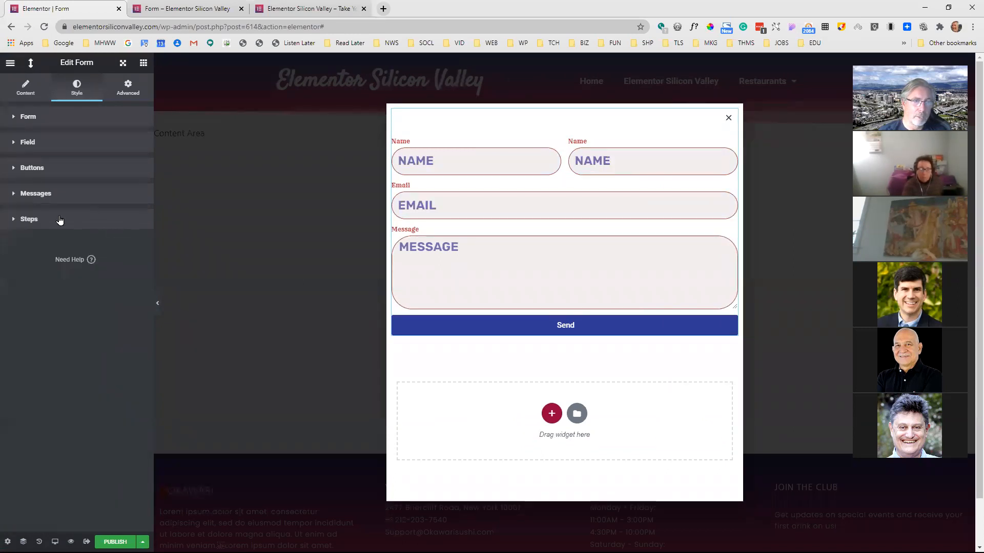
{"action": "left_click", "coordinate": [60, 220]}
{"action": "left_click", "coordinate": [36, 198]}
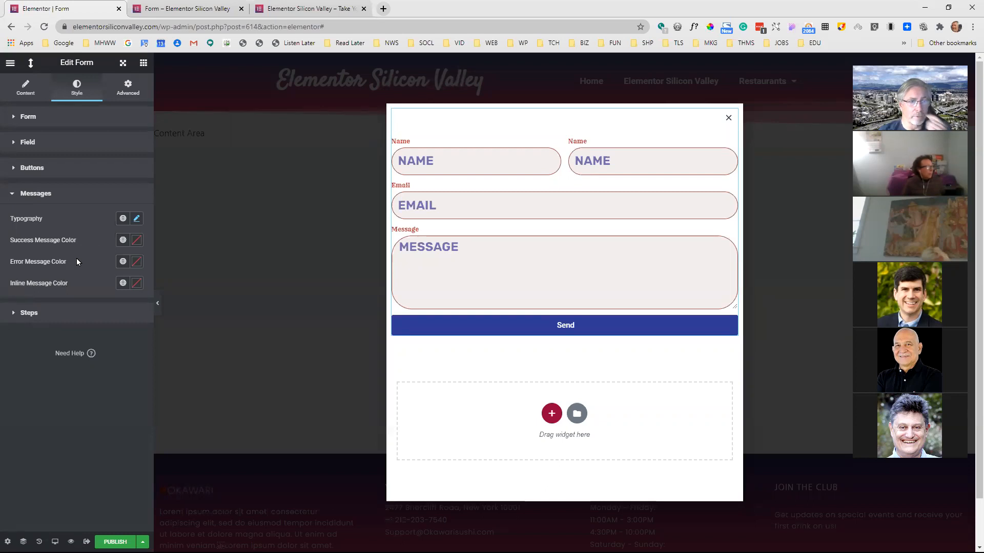
{"action": "left_click", "coordinate": [35, 315]}
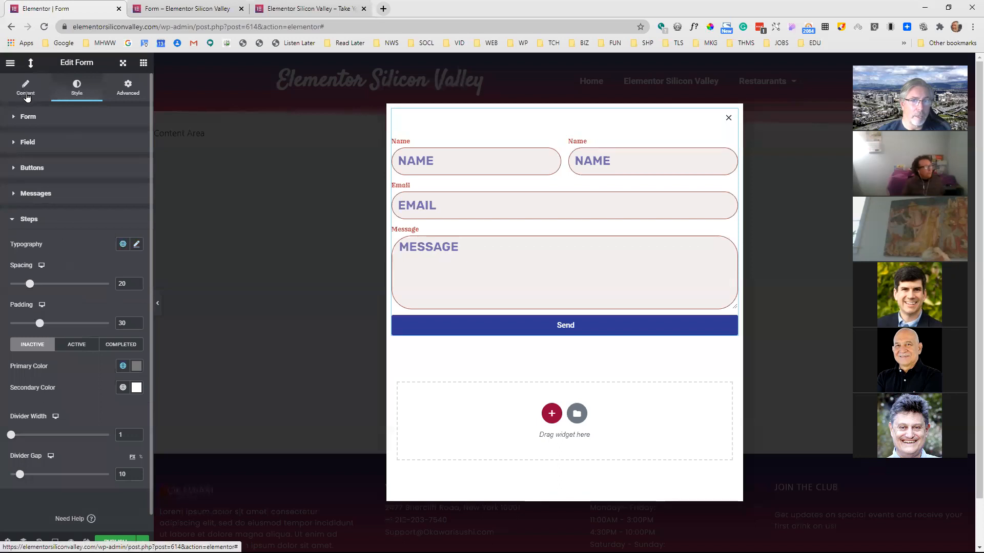
{"action": "left_click", "coordinate": [27, 97]}
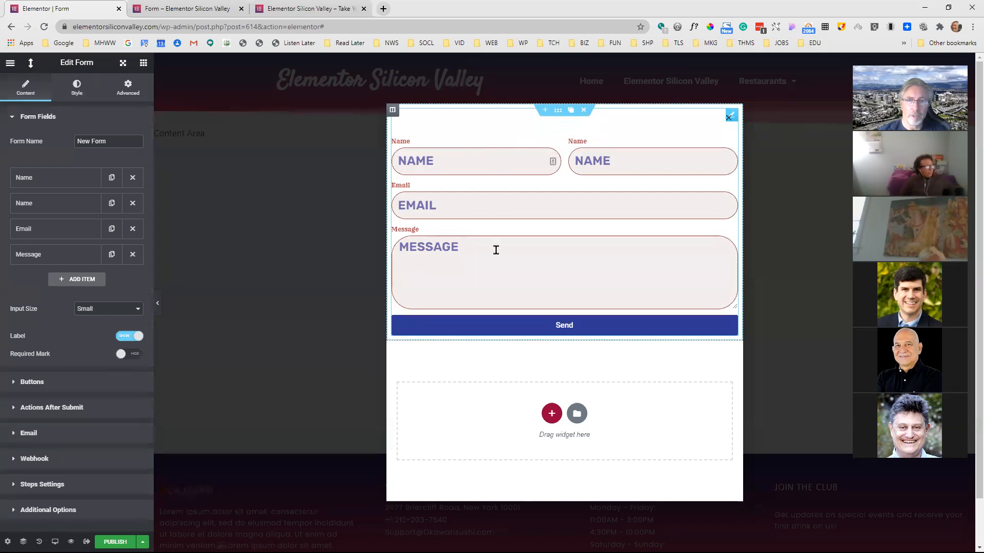
{"action": "left_click", "coordinate": [511, 150]}
{"action": "left_click", "coordinate": [558, 125]}
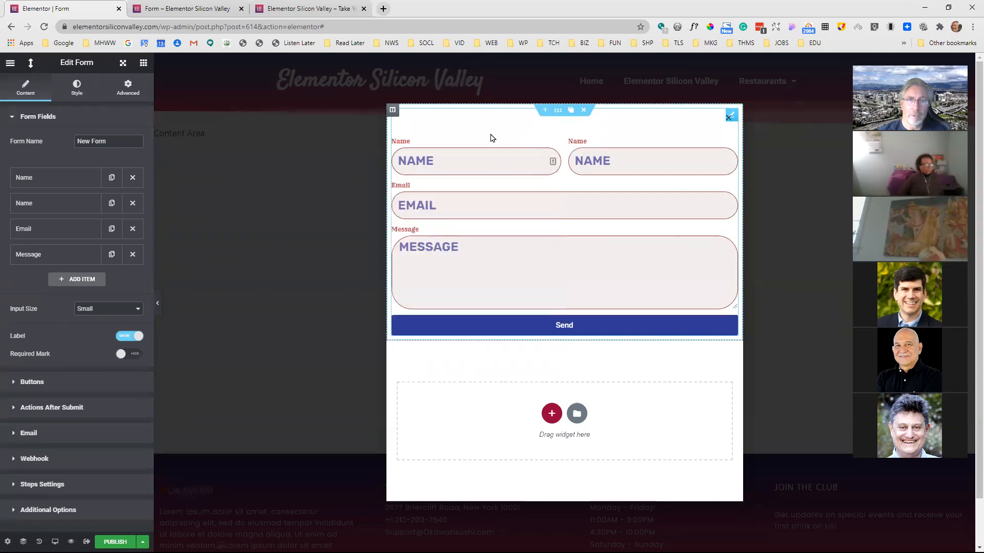
{"action": "left_click", "coordinate": [77, 86]}
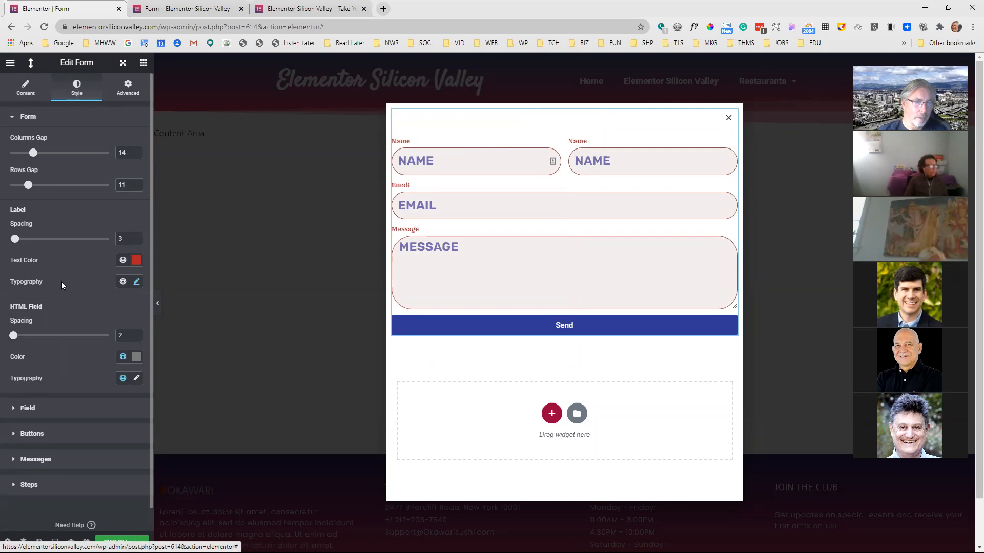
Give the form widget a classic background using the pink coconut image from the media library
{"action": "left_click", "coordinate": [129, 86]}
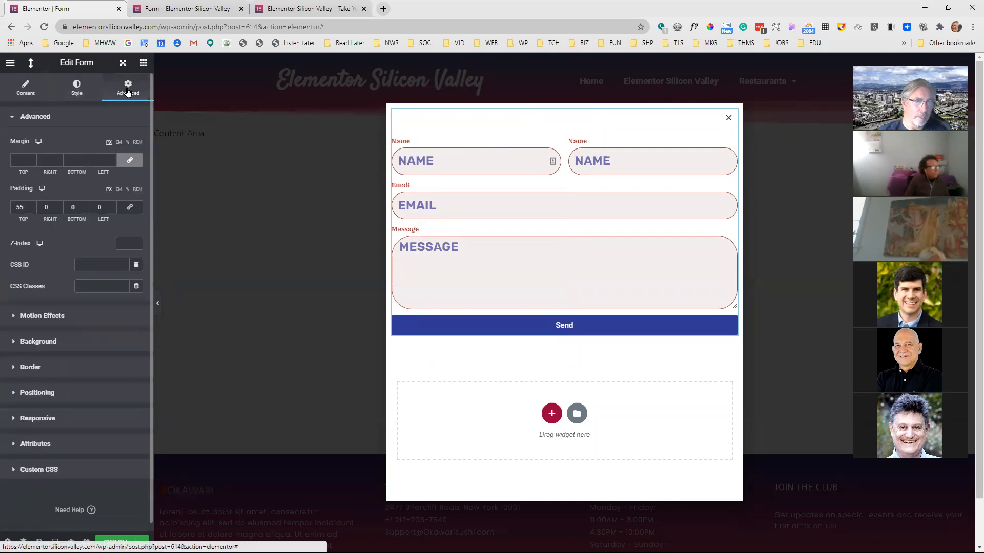
{"action": "left_click", "coordinate": [17, 342]}
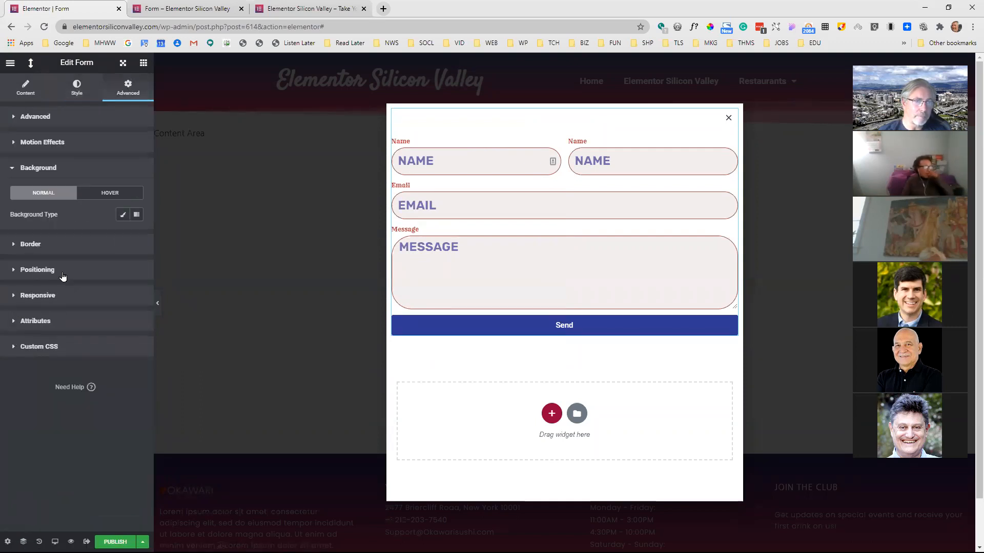
{"action": "left_click", "coordinate": [122, 215]}
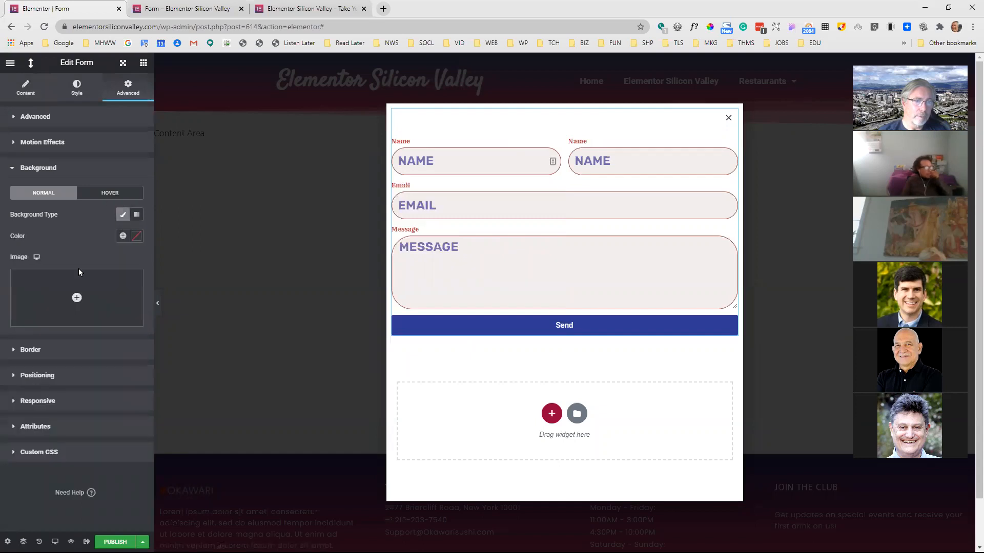
{"action": "left_click", "coordinate": [72, 297]}
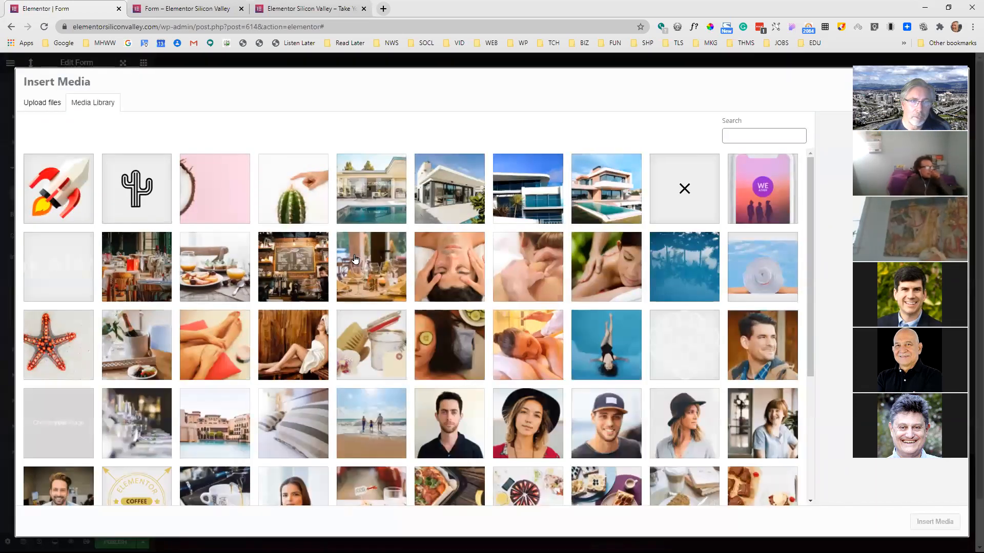
{"action": "left_click", "coordinate": [205, 200]}
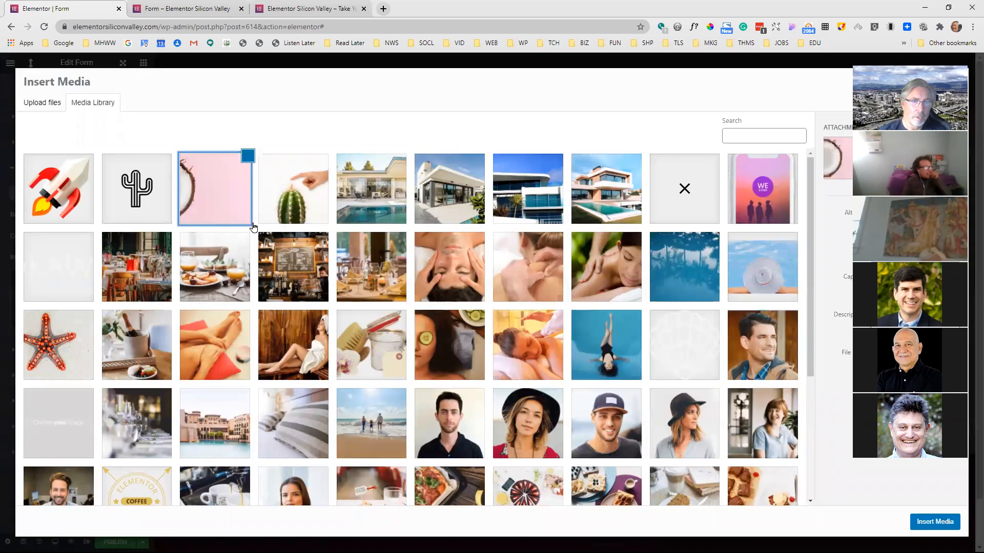
{"action": "left_click", "coordinate": [935, 521]}
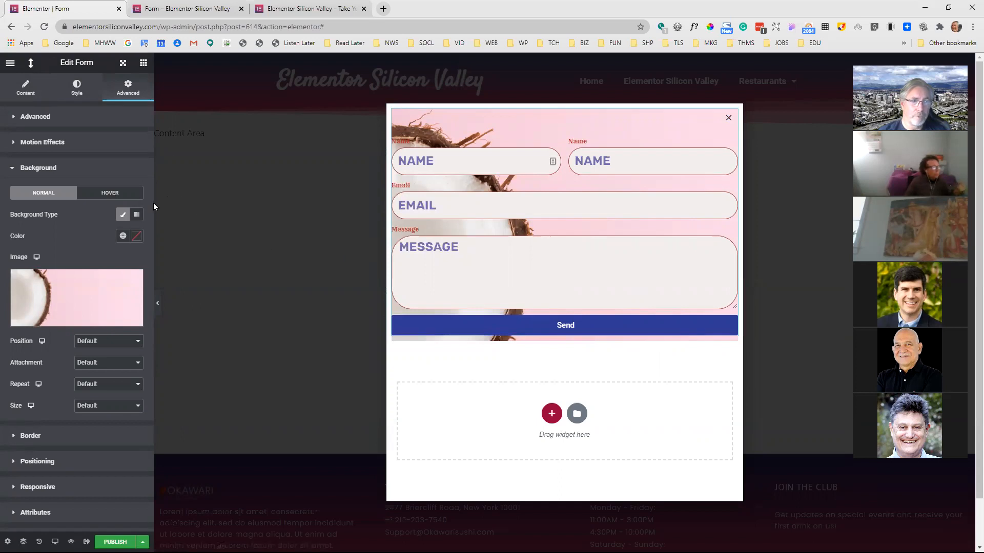
Switch the form's background to a gradient with a muted red first color at location 52 and the second color at location 62
{"action": "left_click", "coordinate": [137, 214]}
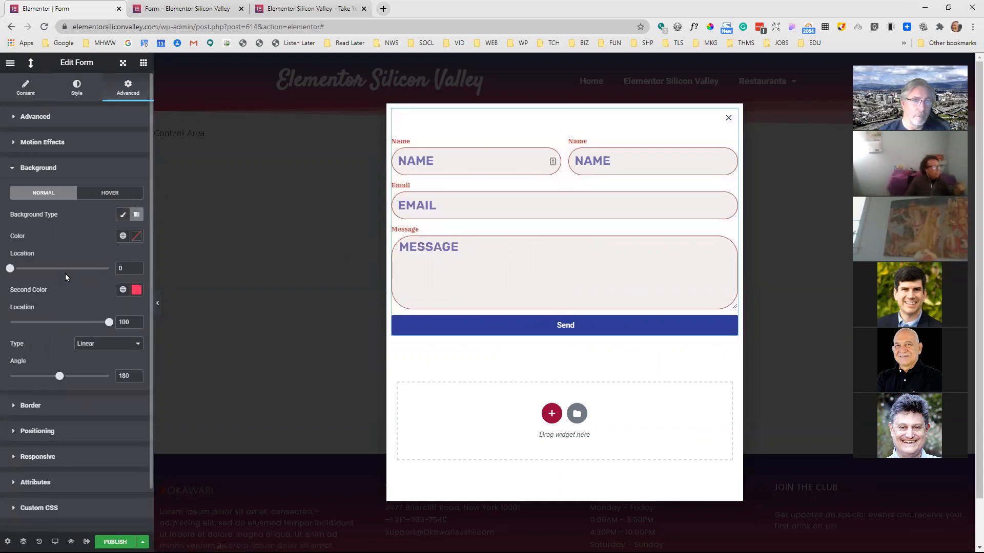
{"action": "left_click", "coordinate": [137, 236]}
{"action": "left_click", "coordinate": [77, 299]}
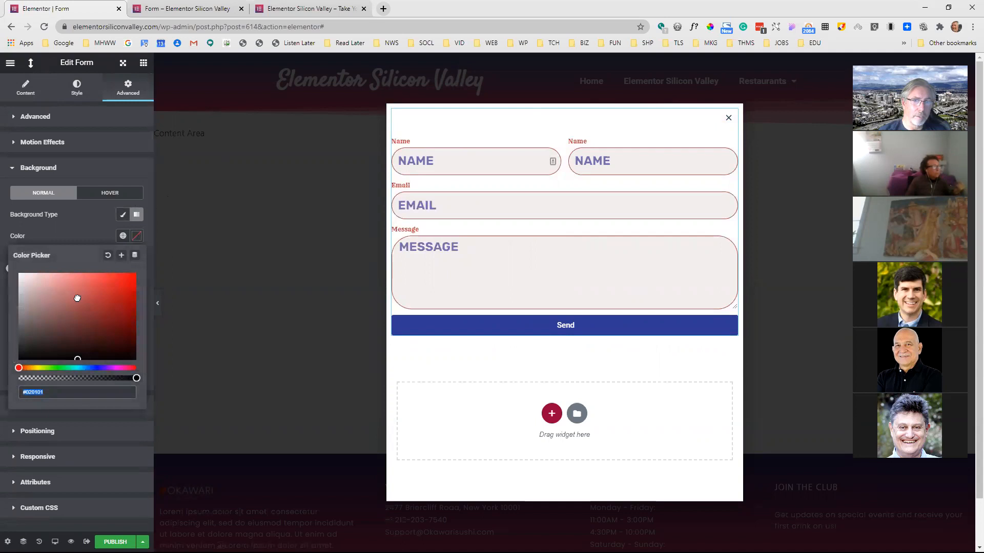
{"action": "left_click", "coordinate": [114, 234]}
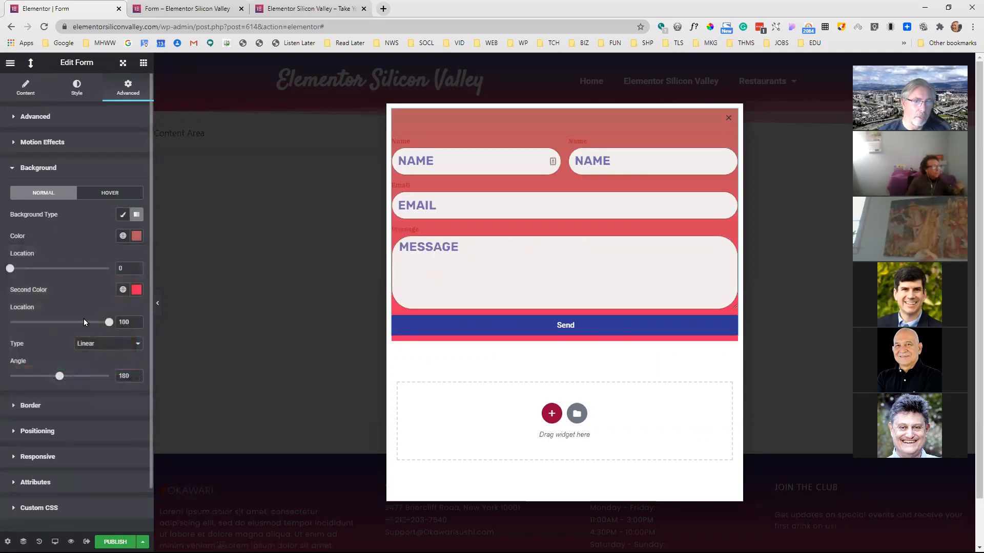
{"action": "left_click_drag", "start_coordinate": [10, 268], "coordinate": [62, 268]}
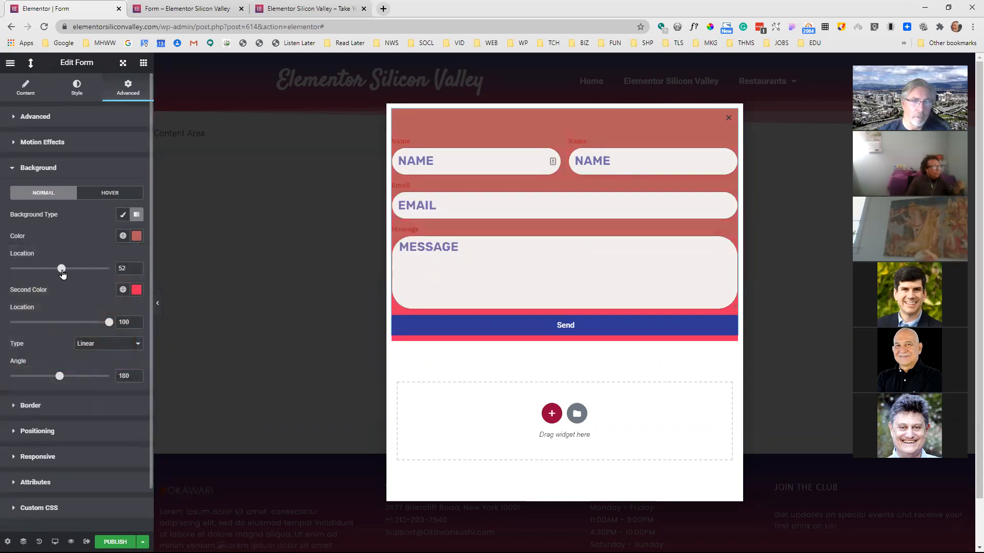
{"action": "left_click", "coordinate": [71, 322]}
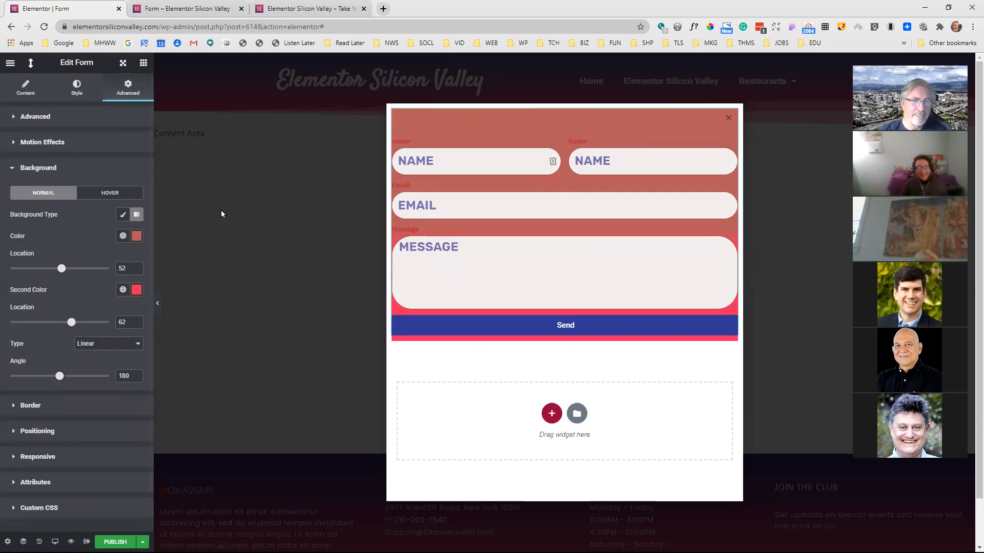
Add a Step-type item to the form's fields and place it between the two Name fields
{"action": "left_click", "coordinate": [14, 80]}
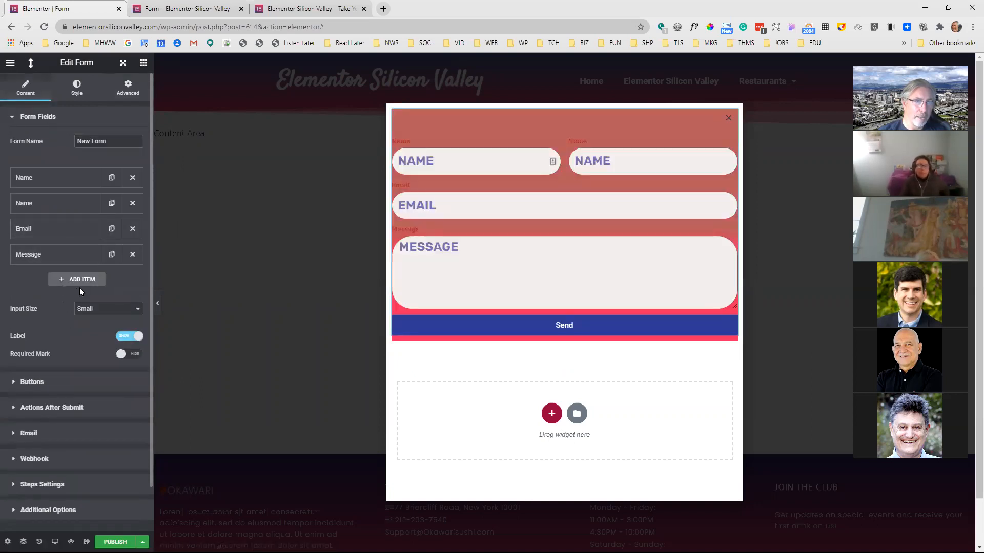
{"action": "left_click", "coordinate": [77, 279]}
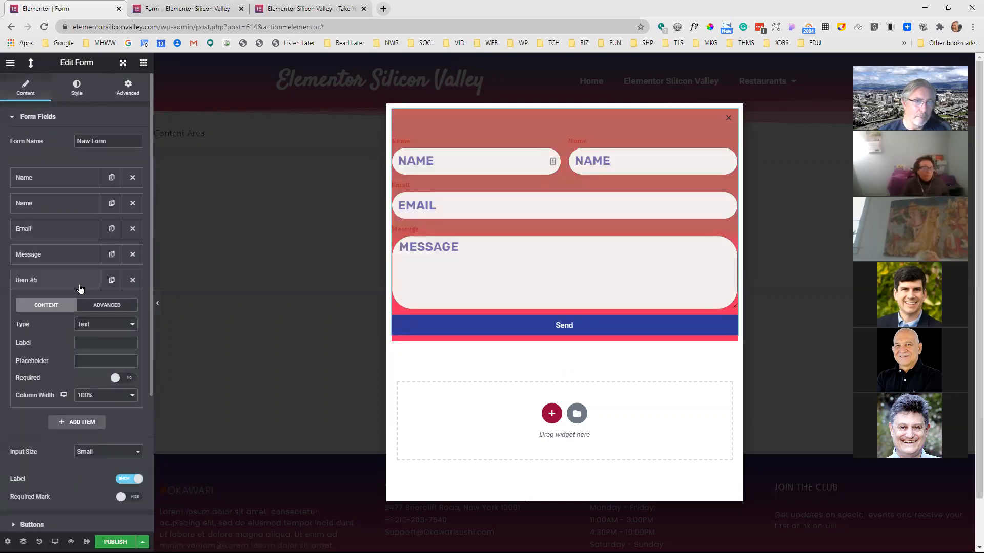
{"action": "left_click", "coordinate": [113, 328]}
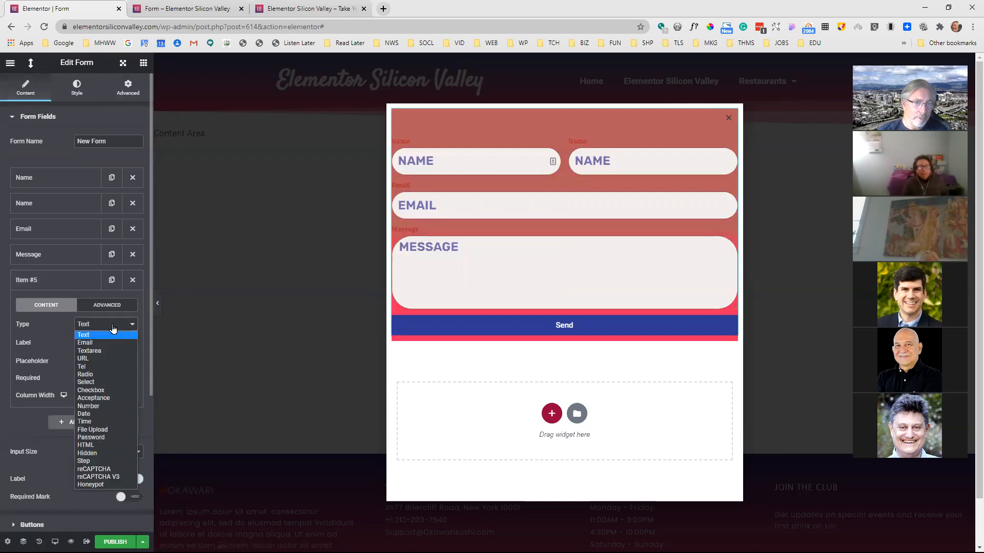
{"action": "left_click", "coordinate": [104, 461]}
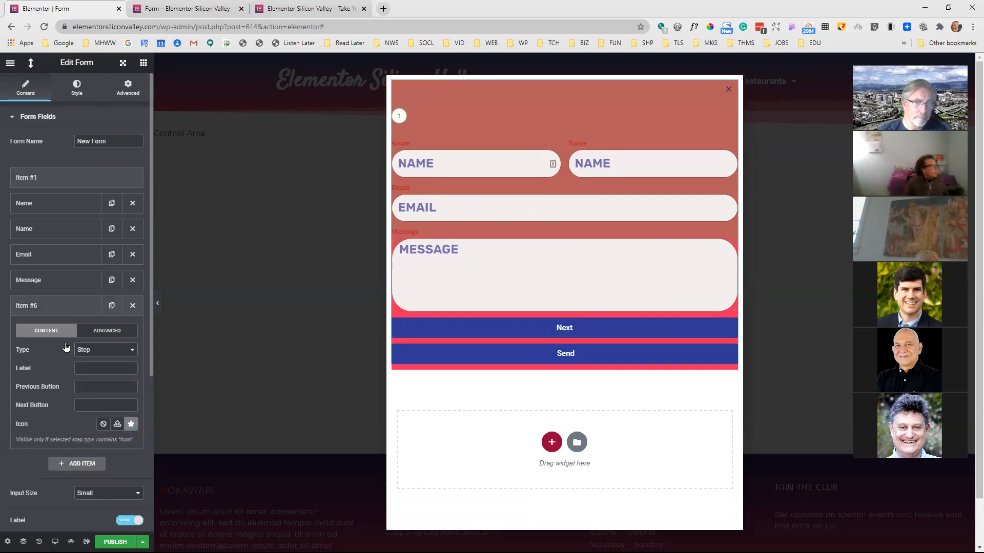
{"action": "left_click_drag", "start_coordinate": [66, 305], "coordinate": [59, 228]}
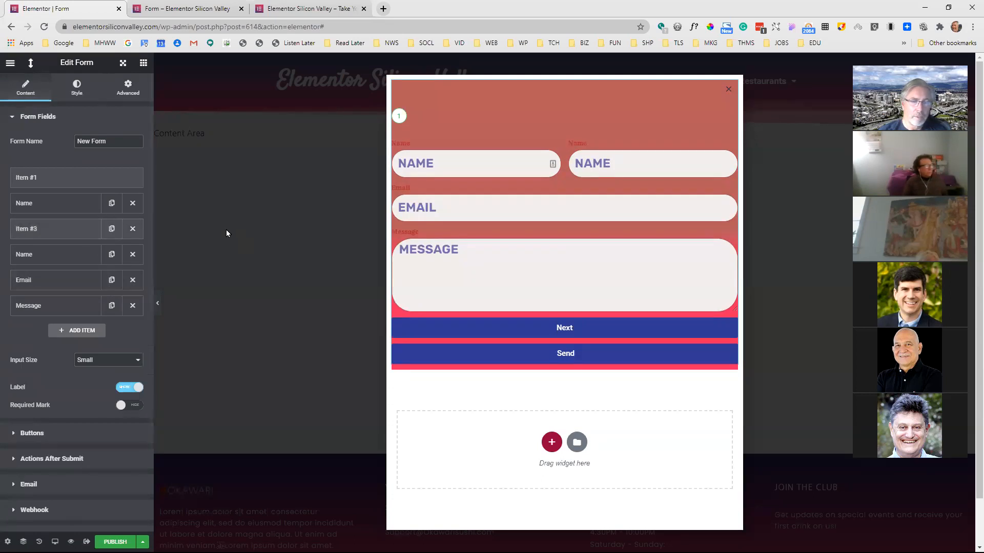
Publish the popup without adding display conditions and reload the editor
{"action": "left_click", "coordinate": [117, 542]}
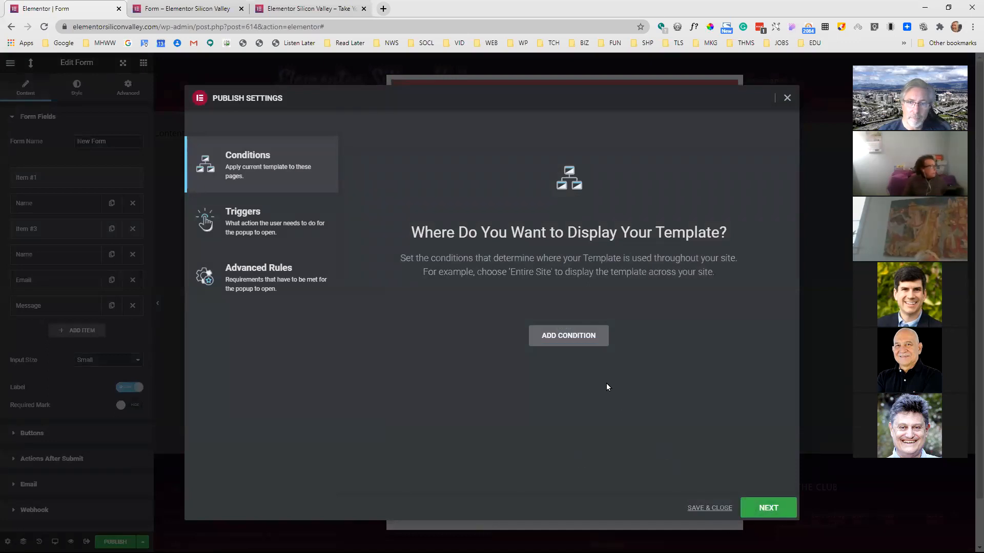
{"action": "left_click", "coordinate": [715, 508]}
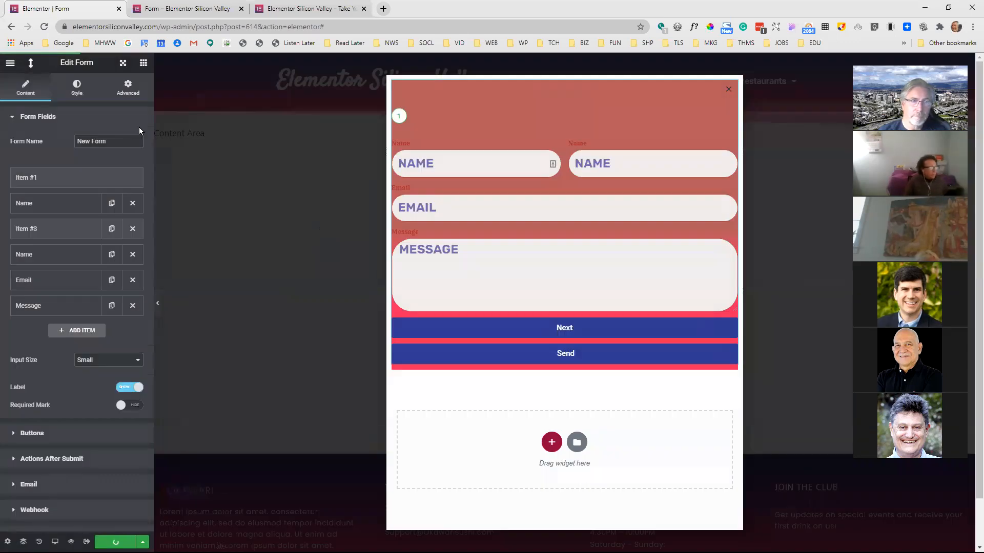
{"action": "left_click", "coordinate": [42, 33]}
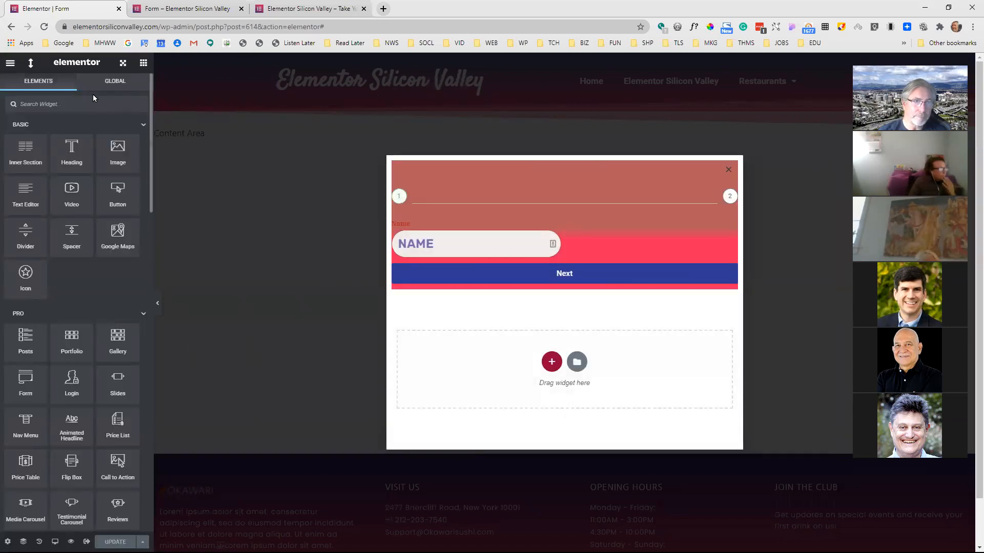
Set the form's inactive step indicator colors to an olive-yellow primary color and a magenta secondary color
{"action": "left_click", "coordinate": [564, 256]}
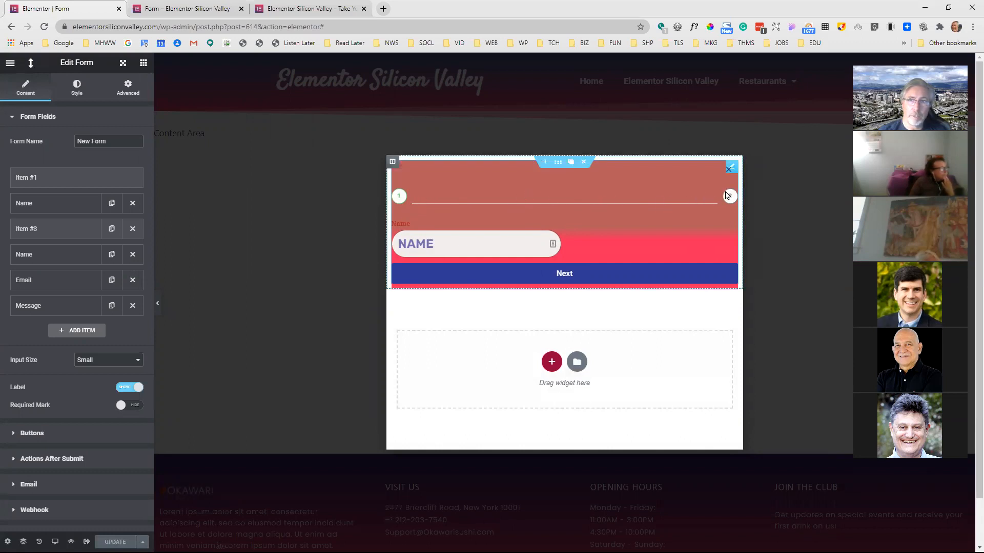
{"action": "left_click", "coordinate": [76, 87]}
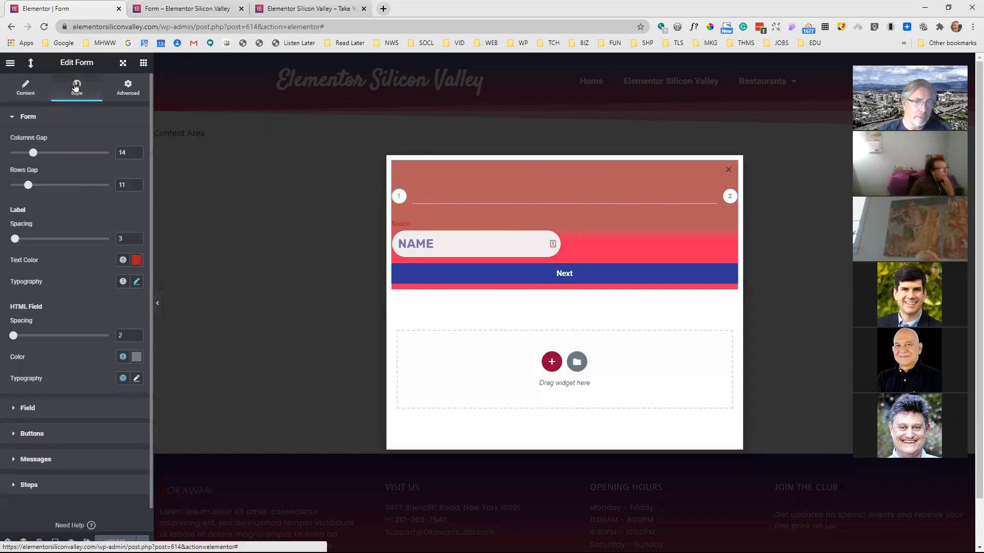
{"action": "left_click", "coordinate": [51, 485]}
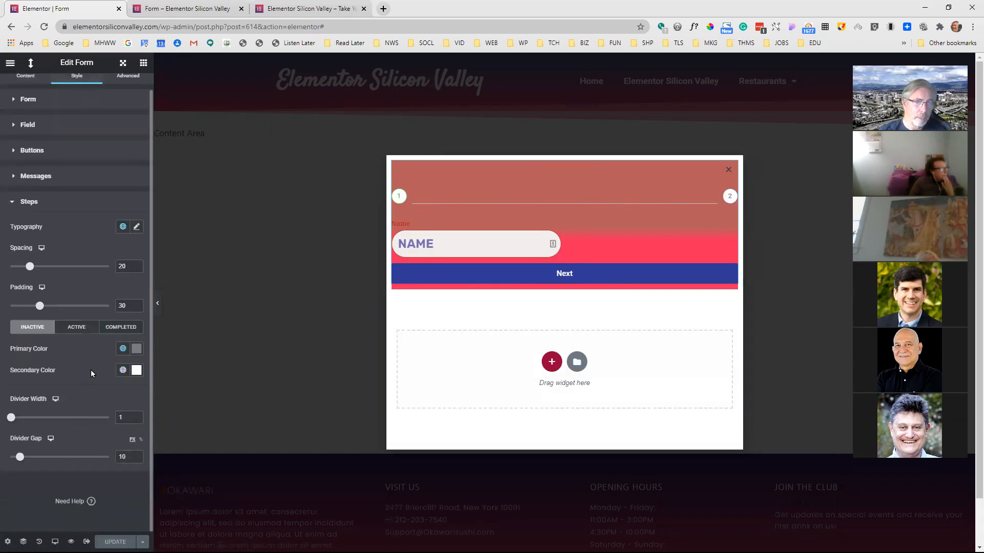
{"action": "left_click", "coordinate": [135, 349]}
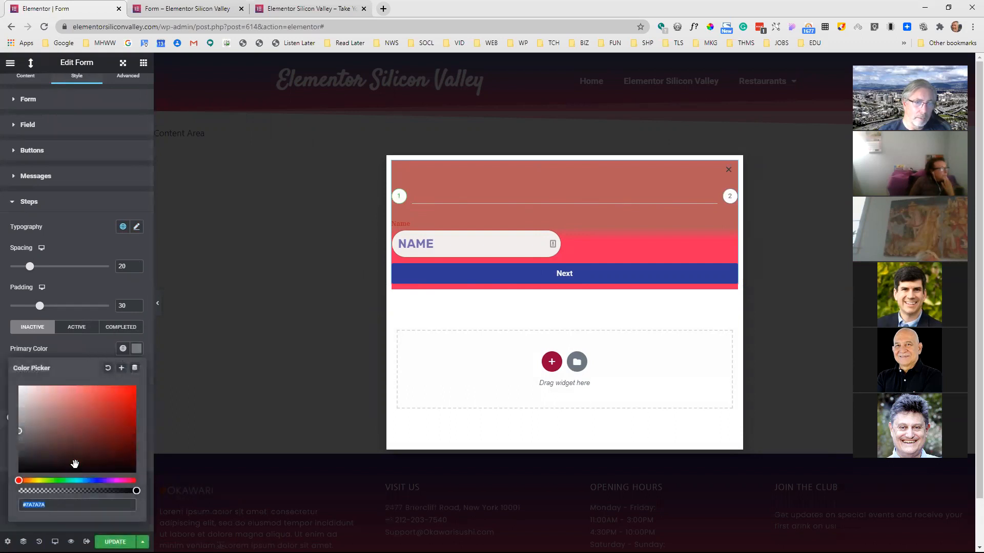
{"action": "left_click", "coordinate": [37, 481]}
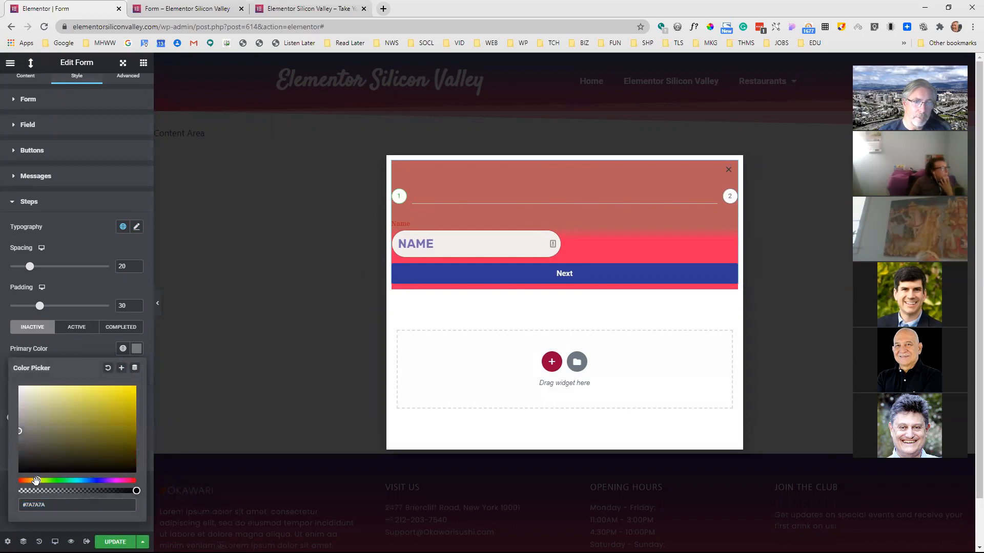
{"action": "left_click", "coordinate": [87, 410]}
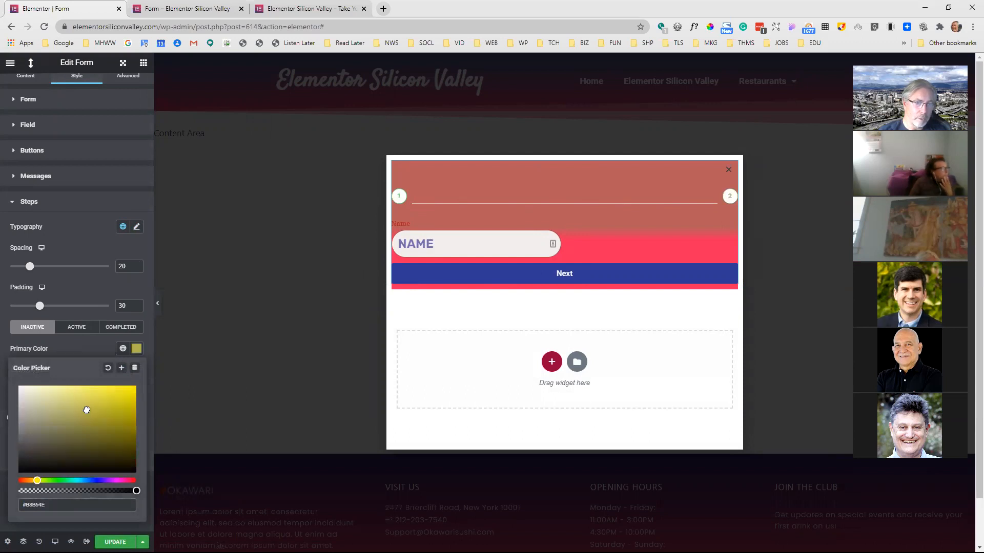
{"action": "left_click", "coordinate": [88, 349]}
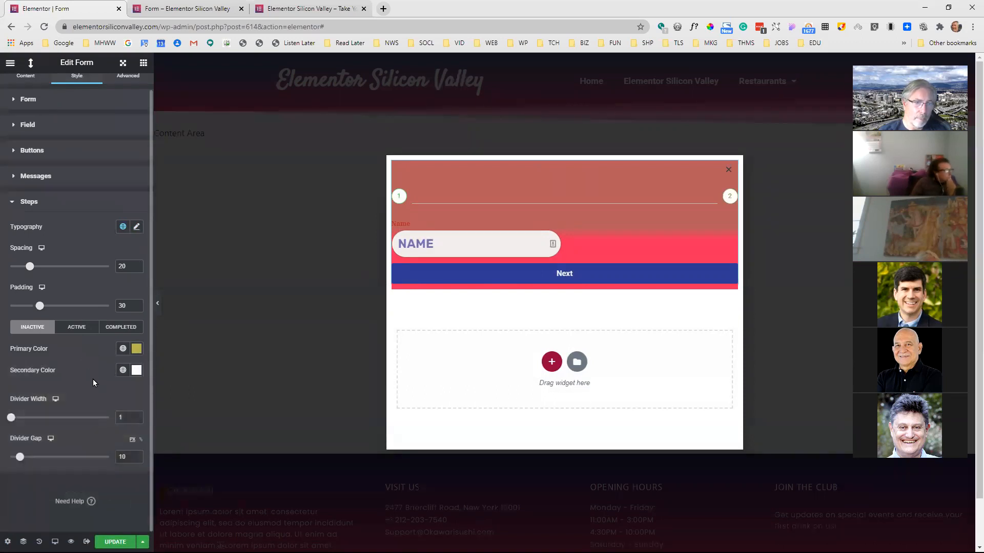
{"action": "left_click", "coordinate": [136, 370]}
{"action": "mouse_move", "coordinate": [87, 438]}
{"action": "left_mouse_down"}
{"action": "mouse_move", "coordinate": [102, 435]}
{"action": "mouse_move", "coordinate": [56, 444]}
{"action": "mouse_move", "coordinate": [93, 502]}
{"action": "mouse_move", "coordinate": [63, 503]}
{"action": "mouse_move", "coordinate": [118, 501]}
{"action": "mouse_move", "coordinate": [92, 430]}
{"action": "mouse_move", "coordinate": [128, 435]}
{"action": "mouse_move", "coordinate": [125, 461]}
{"action": "mouse_move", "coordinate": [115, 436]}
{"action": "left_mouse_up"}
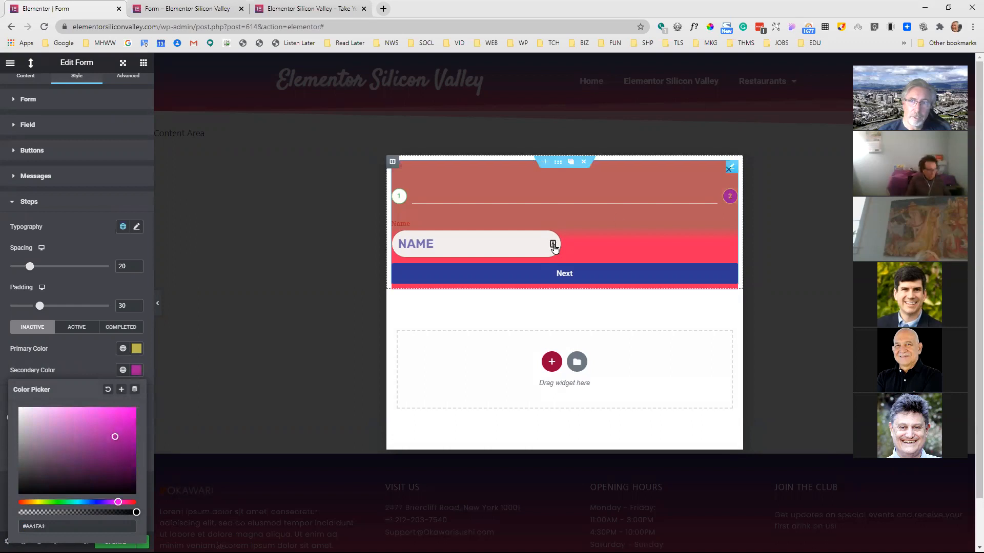
{"action": "left_click", "coordinate": [94, 362]}
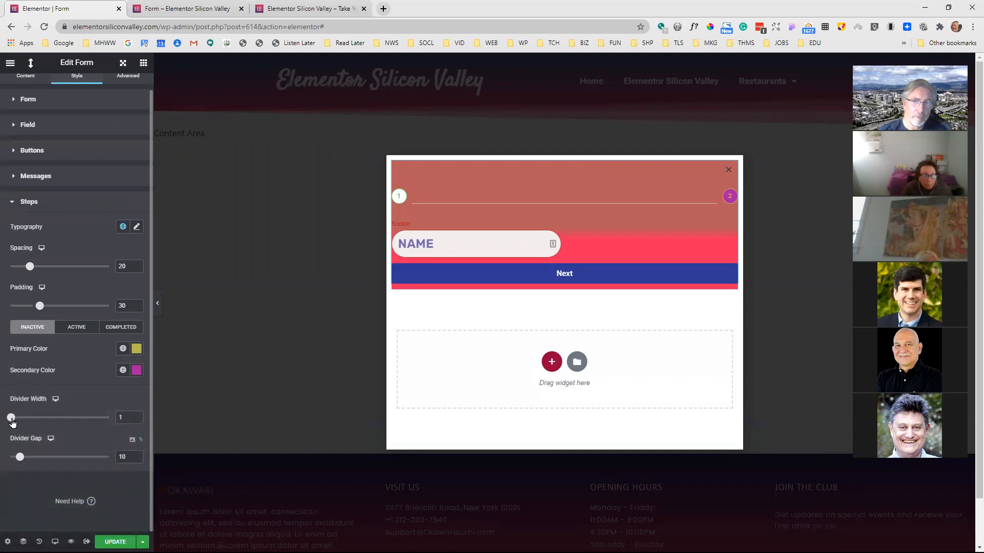
Set the steps' divider width to 11 and divider gap to 32, and check the active and completed state colors
{"action": "mouse_move", "coordinate": [11, 419]}
{"action": "left_mouse_down"}
{"action": "mouse_move", "coordinate": [44, 419]}
{"action": "mouse_move", "coordinate": [21, 423]}
{"action": "left_mouse_up"}
{"action": "left_click_drag", "start_coordinate": [19, 458], "coordinate": [41, 457]}
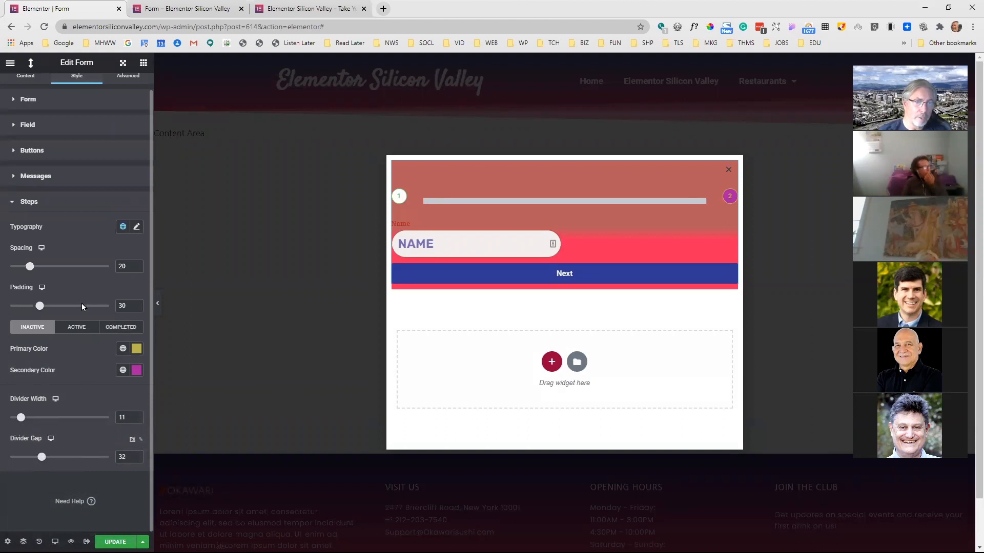
{"action": "left_click", "coordinate": [84, 331]}
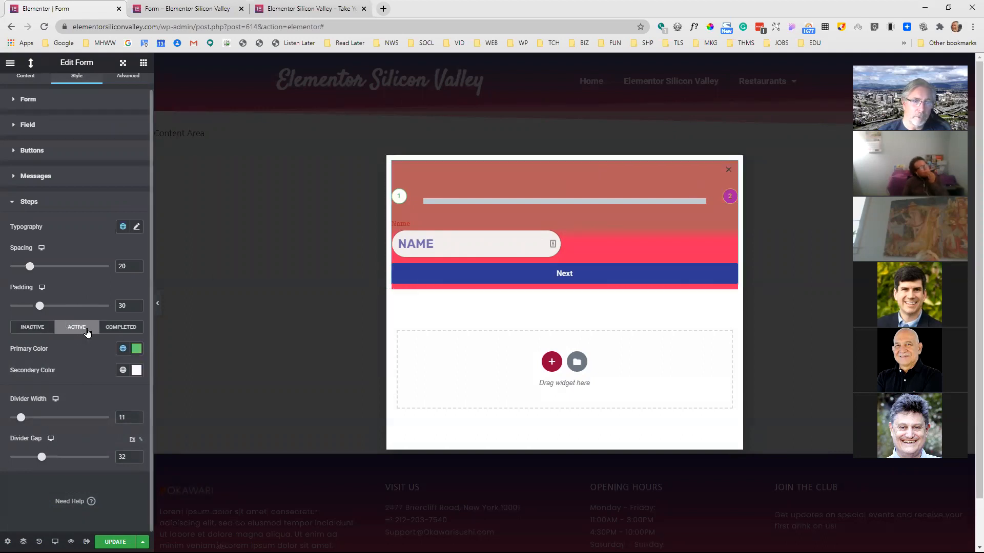
{"action": "left_click", "coordinate": [131, 330]}
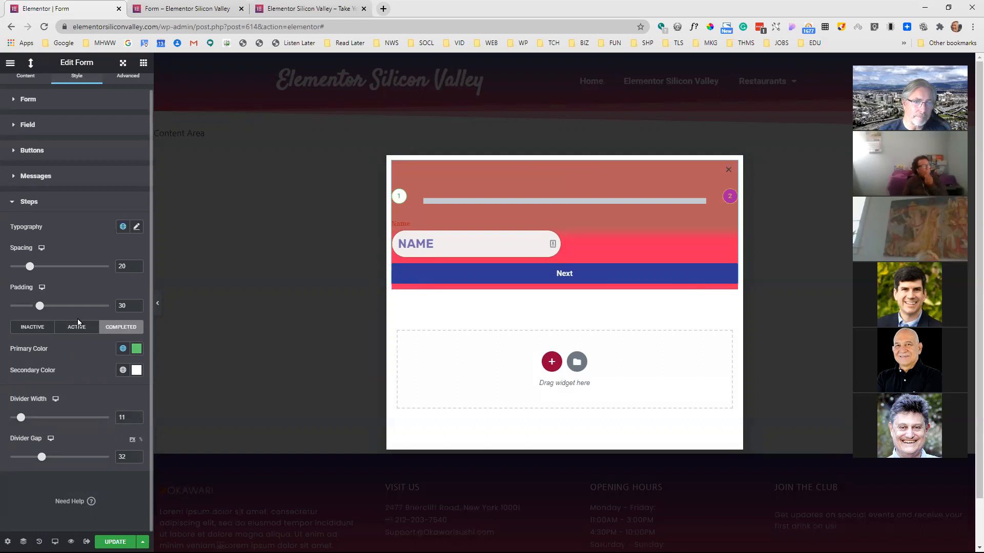
{"action": "left_click", "coordinate": [41, 203]}
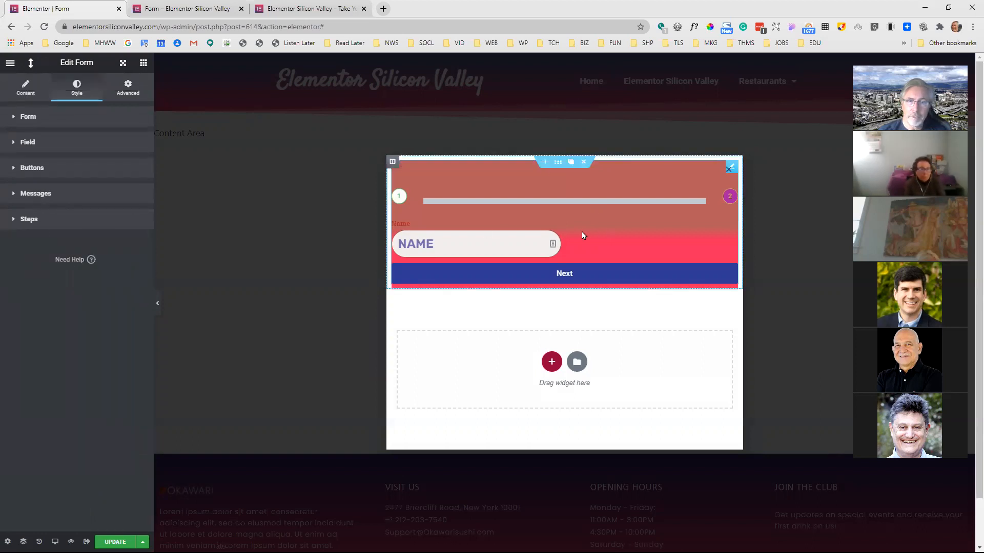
Delete the step item between the two Name fields, then save the popup without display conditions and reload the editor
{"action": "left_click", "coordinate": [27, 88]}
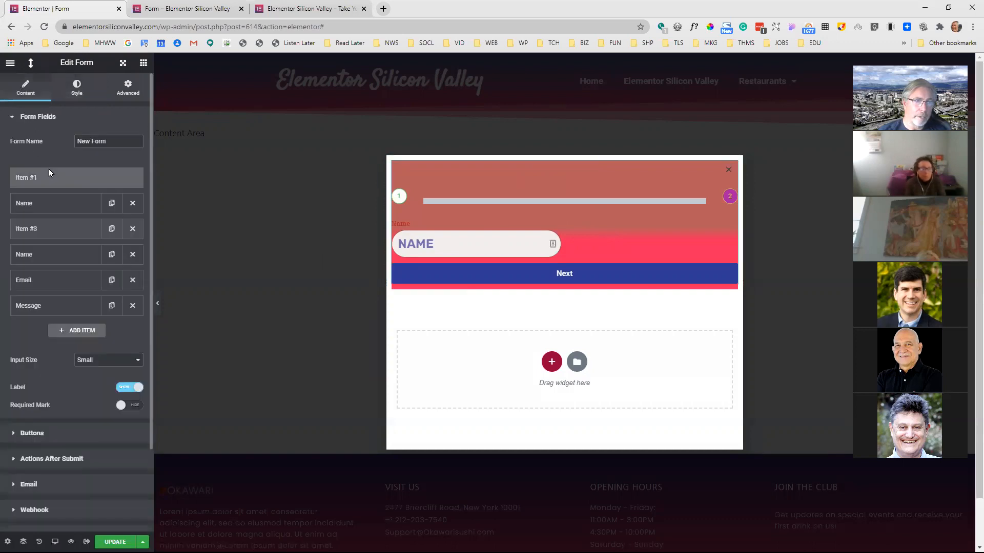
{"action": "left_click", "coordinate": [136, 228]}
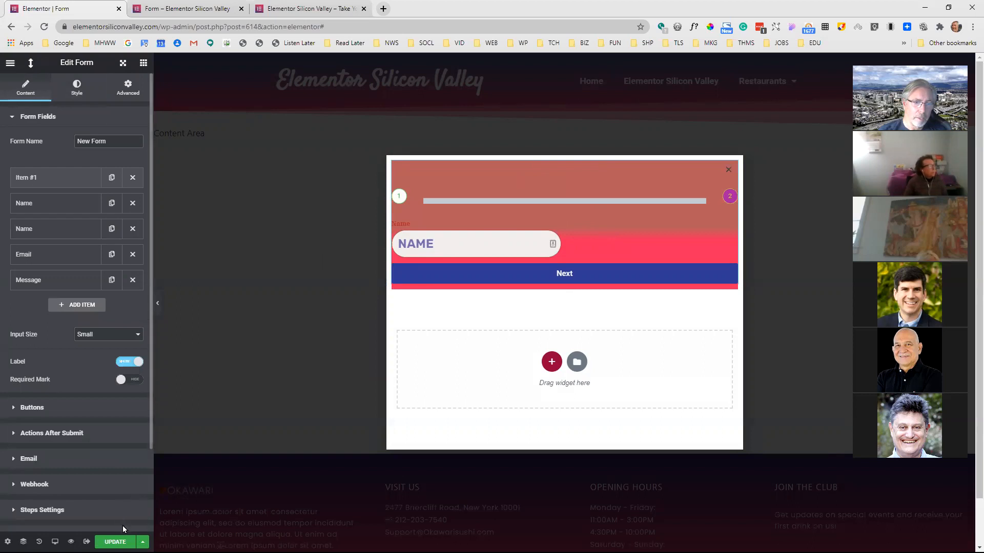
{"action": "left_click", "coordinate": [116, 541]}
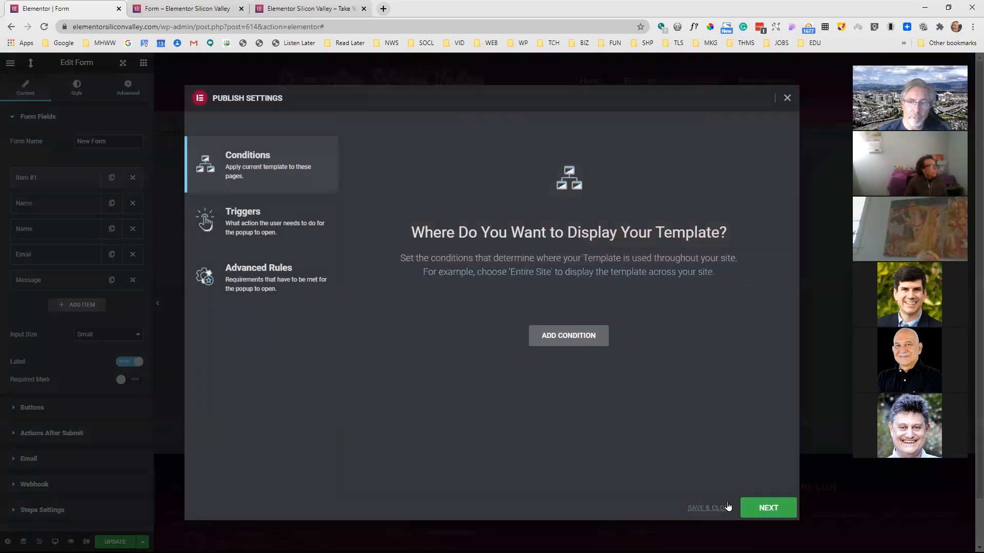
{"action": "left_click", "coordinate": [727, 508]}
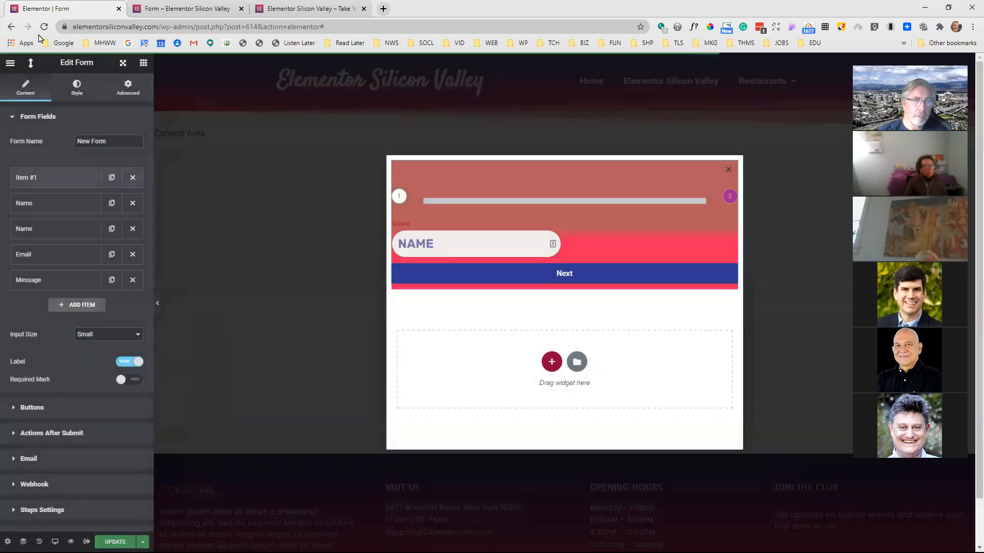
{"action": "left_click", "coordinate": [43, 28]}
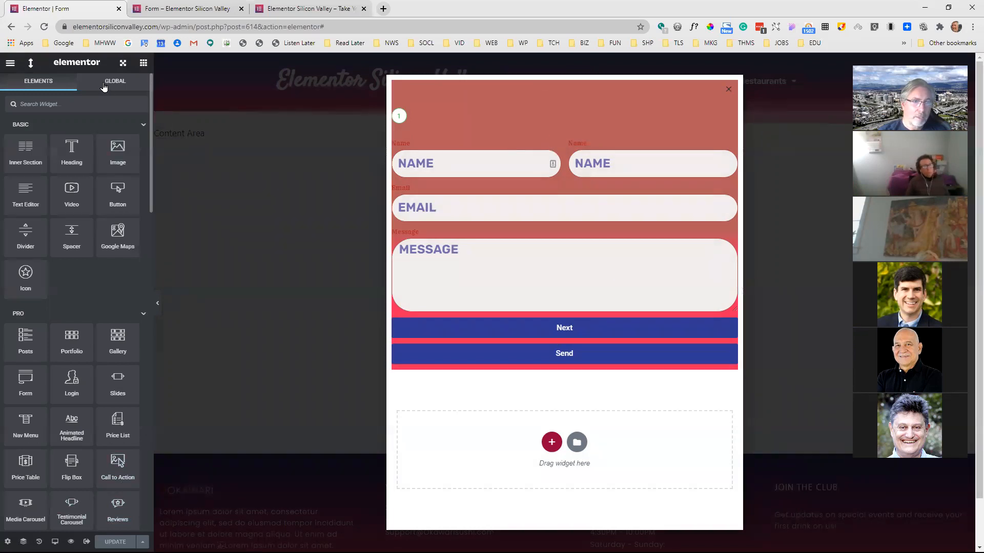
Review the form widget's style sections and its content settings
{"action": "left_click", "coordinate": [409, 143]}
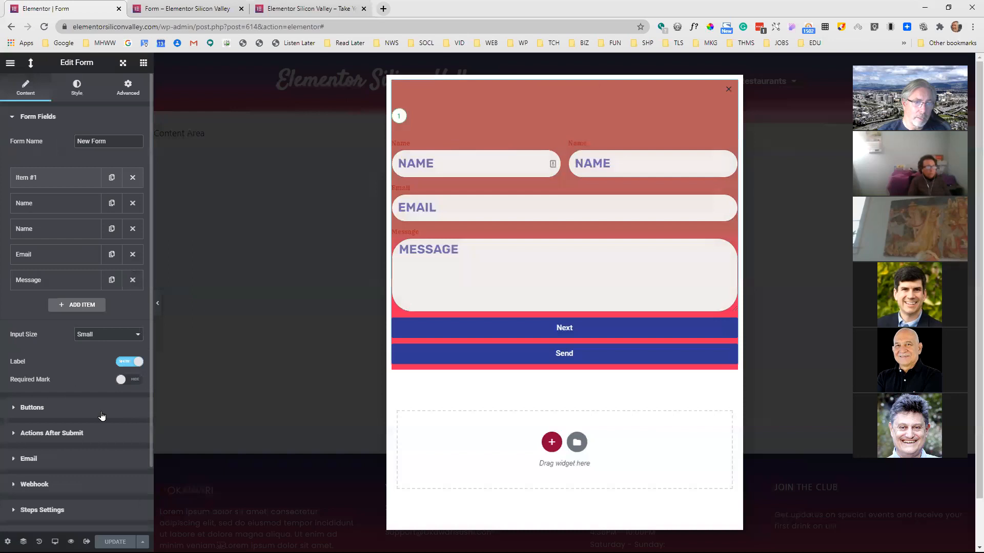
{"action": "left_click", "coordinate": [78, 95]}
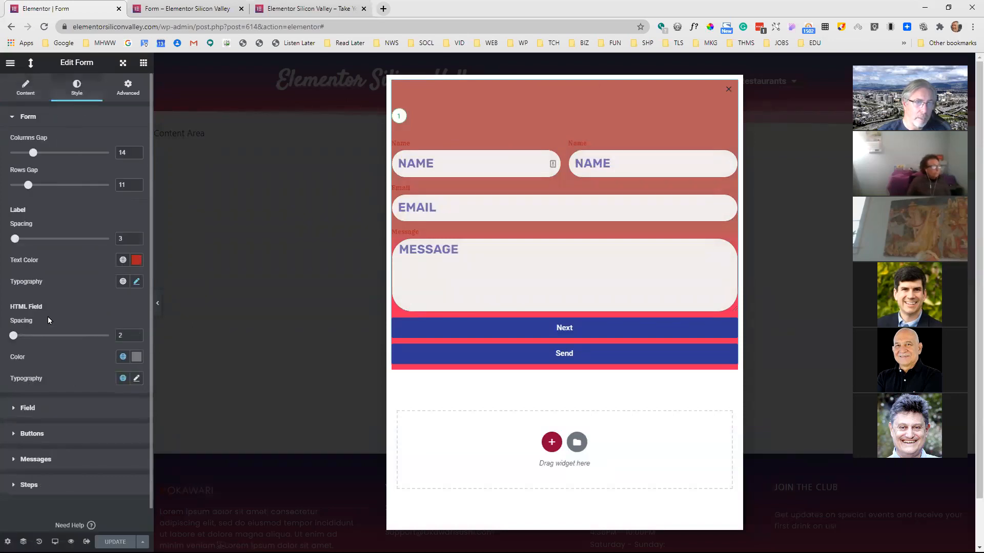
{"action": "left_click", "coordinate": [26, 116]}
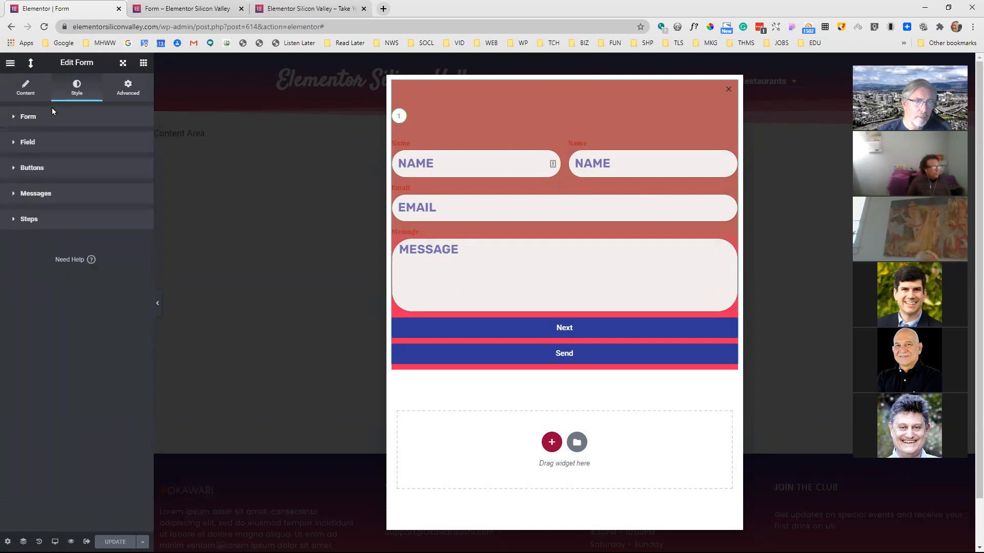
{"action": "left_click", "coordinate": [26, 88]}
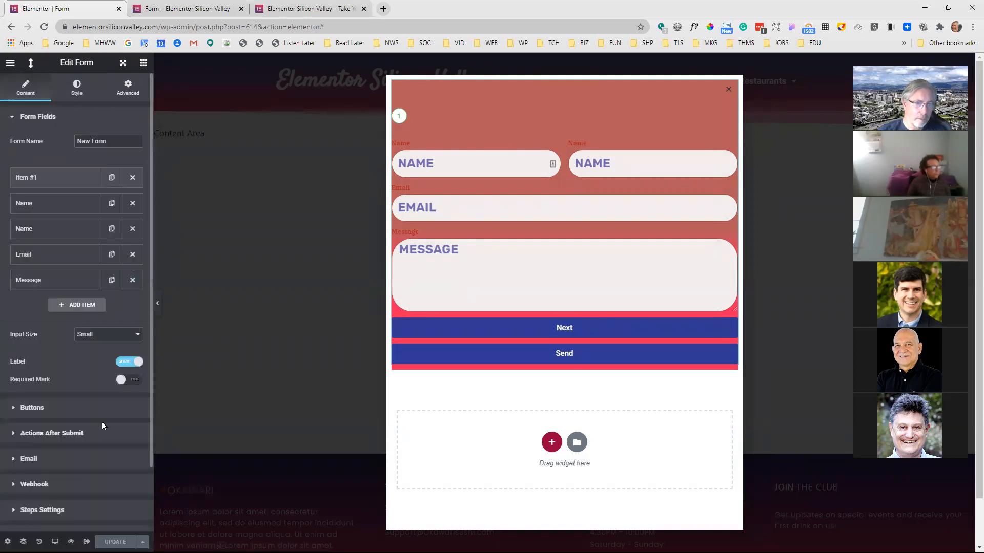
{"action": "scroll", "coordinate": [106, 439], "scroll_direction": "down", "scroll_amount": 1}
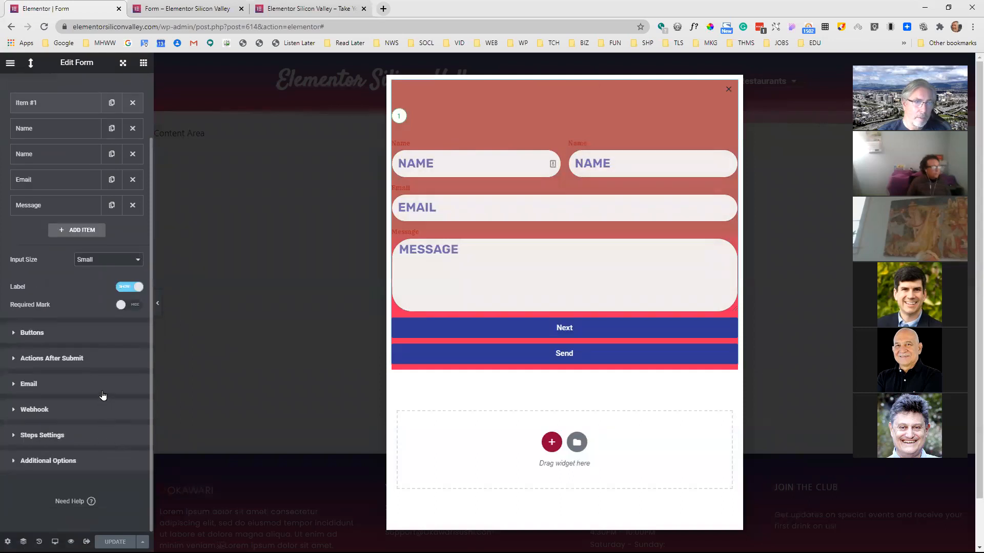
{"action": "left_click", "coordinate": [518, 199]}
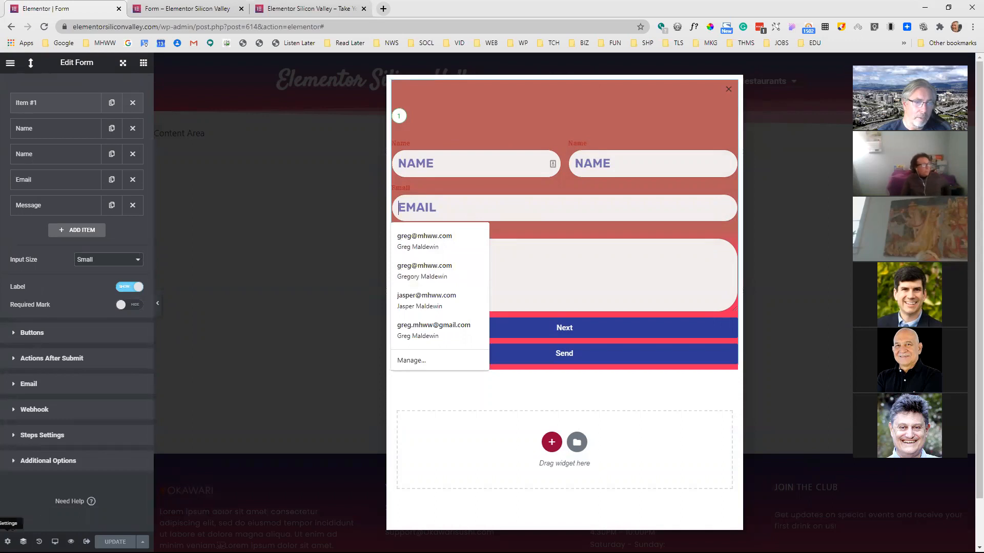
Open the Form popup's own style settings and show its Overlay options
{"action": "left_click", "coordinate": [7, 542]}
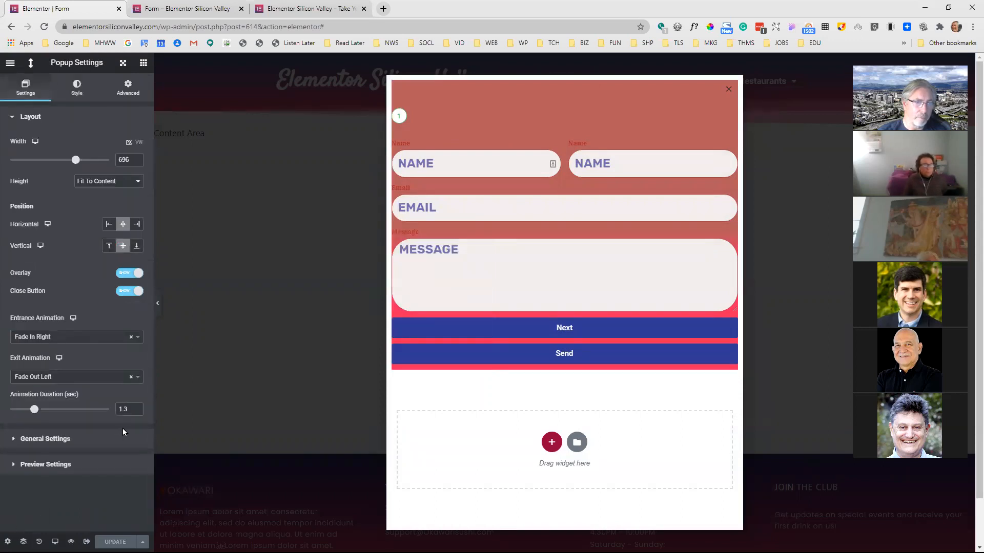
{"action": "left_click", "coordinate": [77, 91]}
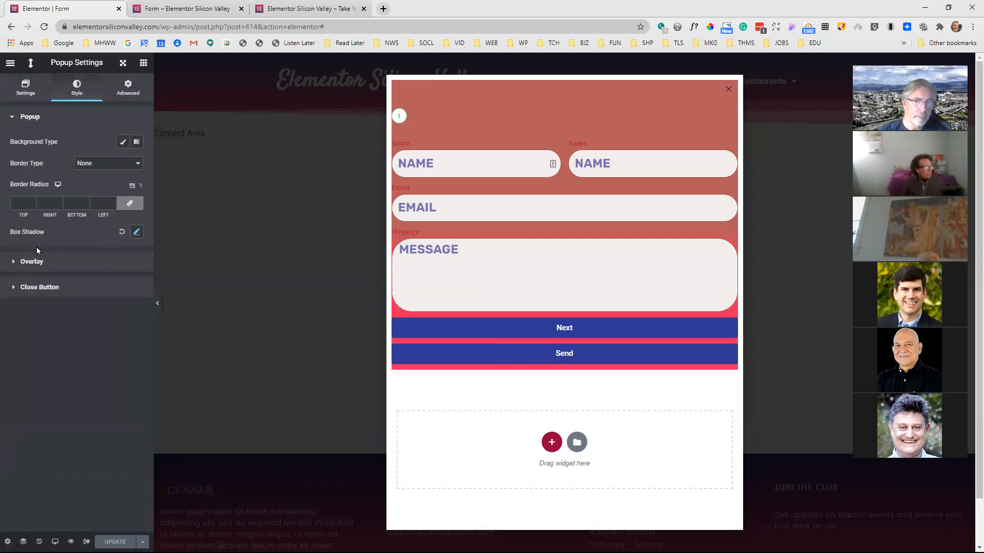
{"action": "left_click", "coordinate": [39, 261]}
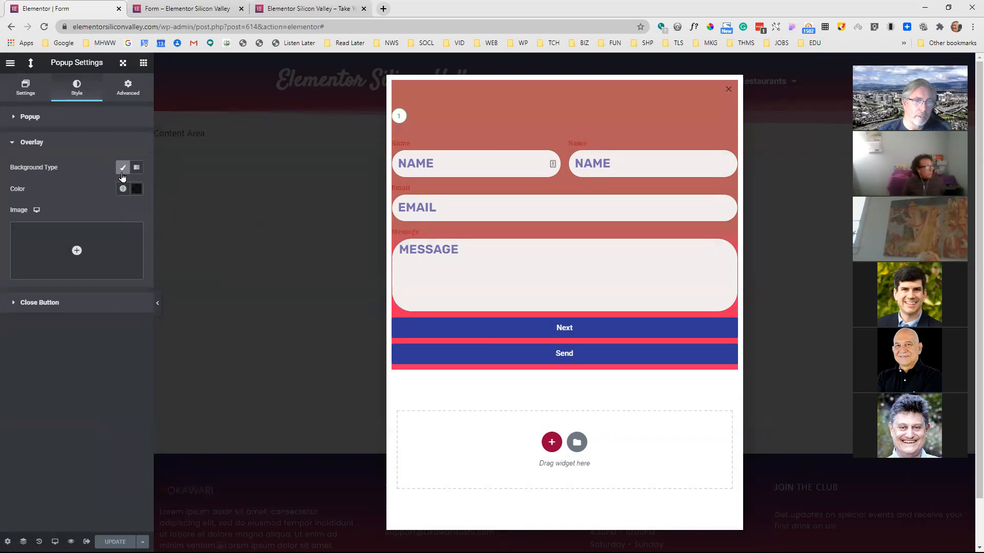
Turn the overlay's classic background off and on twice to compare the page behind the popup
{"action": "left_click", "coordinate": [122, 169]}
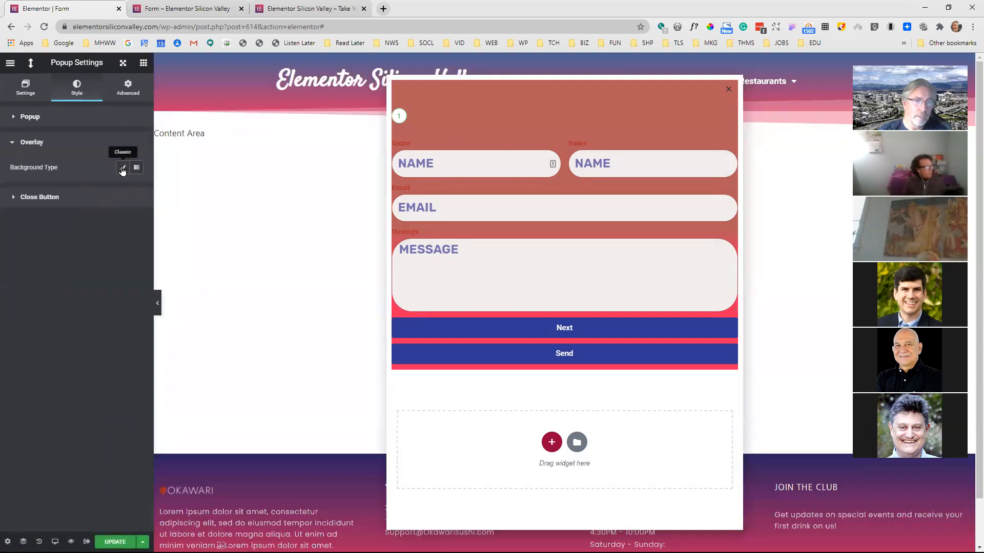
{"action": "left_click", "coordinate": [122, 169]}
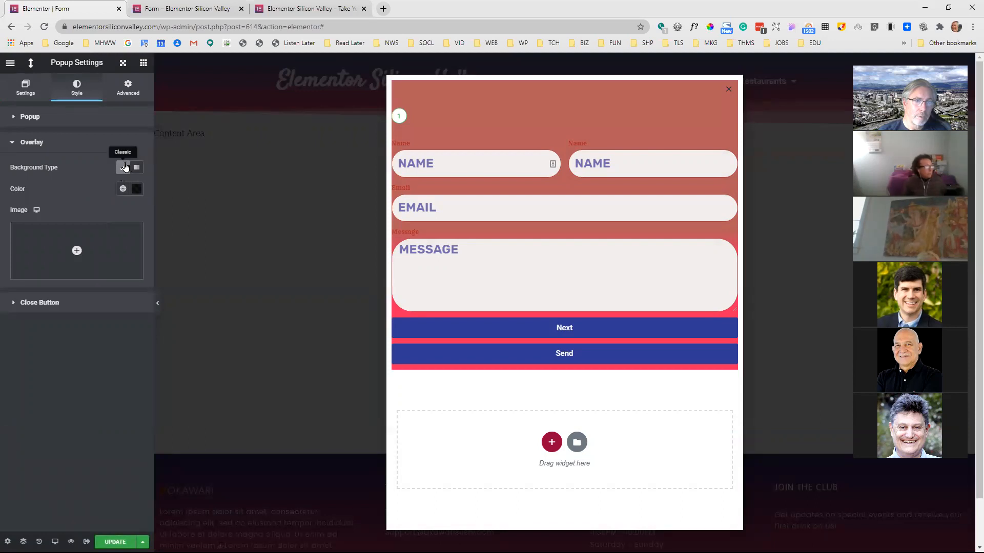
{"action": "left_click", "coordinate": [124, 168]}
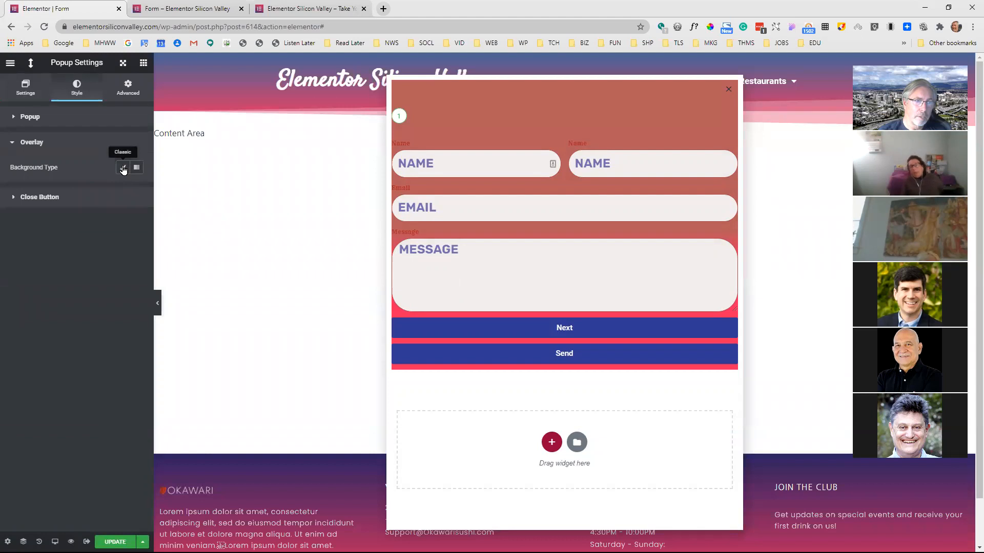
{"action": "left_click", "coordinate": [123, 168]}
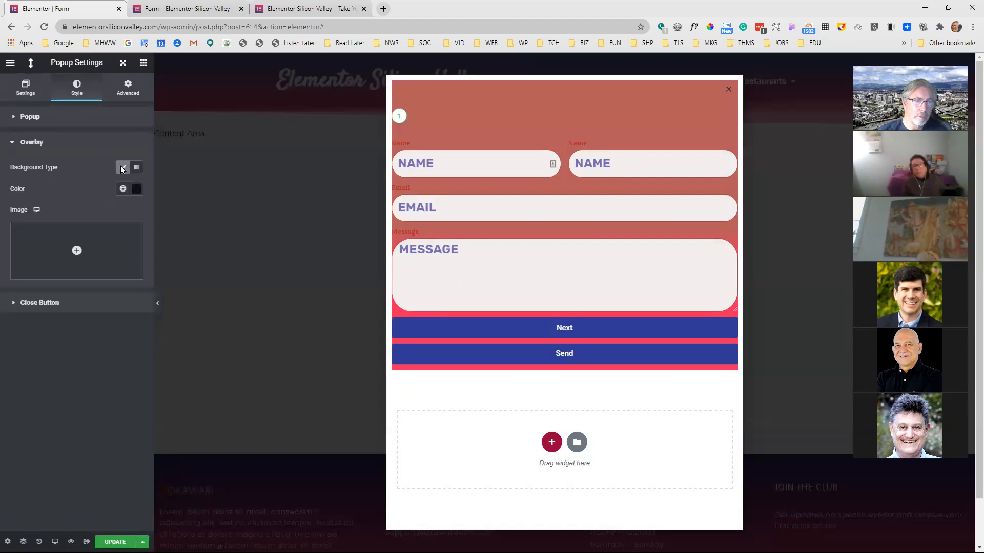
Try a gradient background for the popup overlay, and restore the classic background type
{"action": "left_click", "coordinate": [21, 118]}
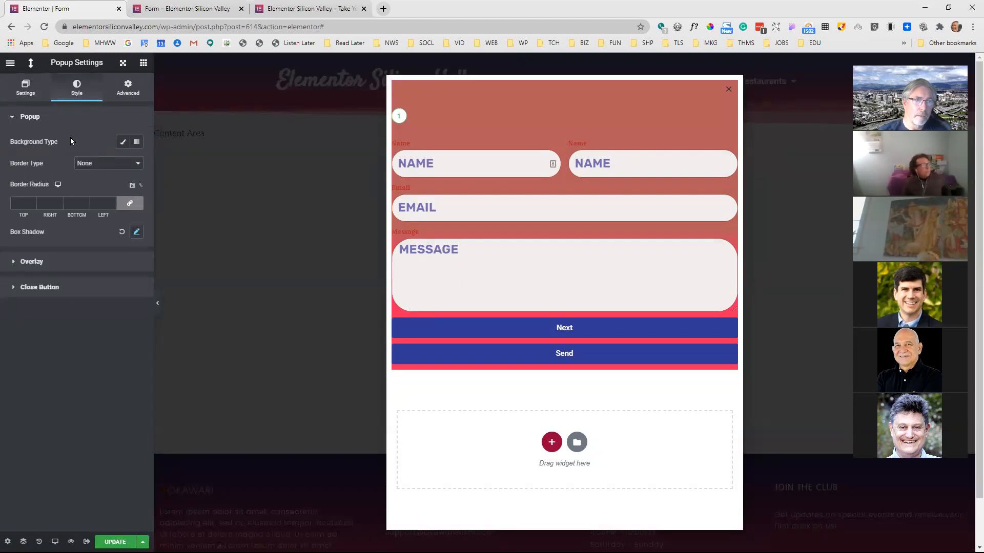
{"action": "left_click", "coordinate": [44, 265]}
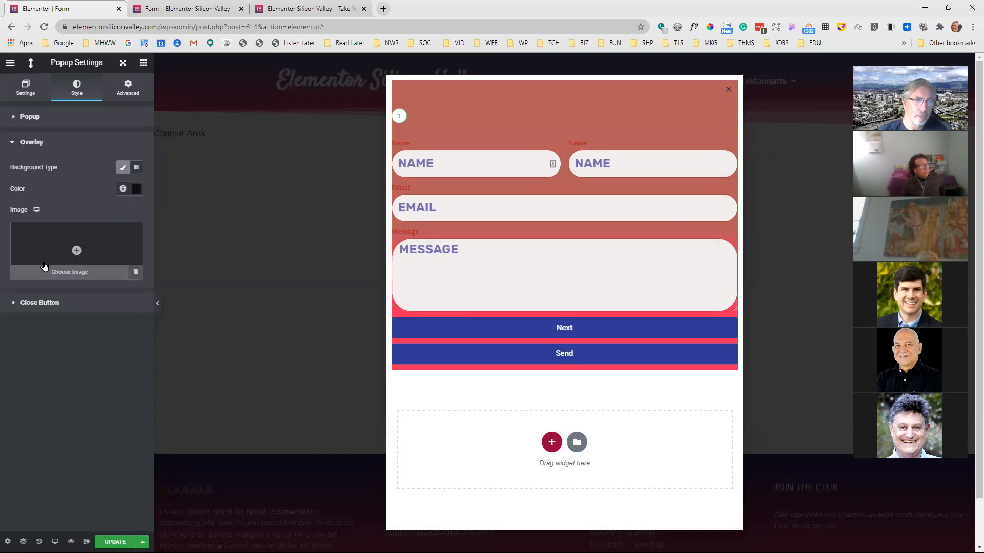
{"action": "left_click", "coordinate": [134, 169]}
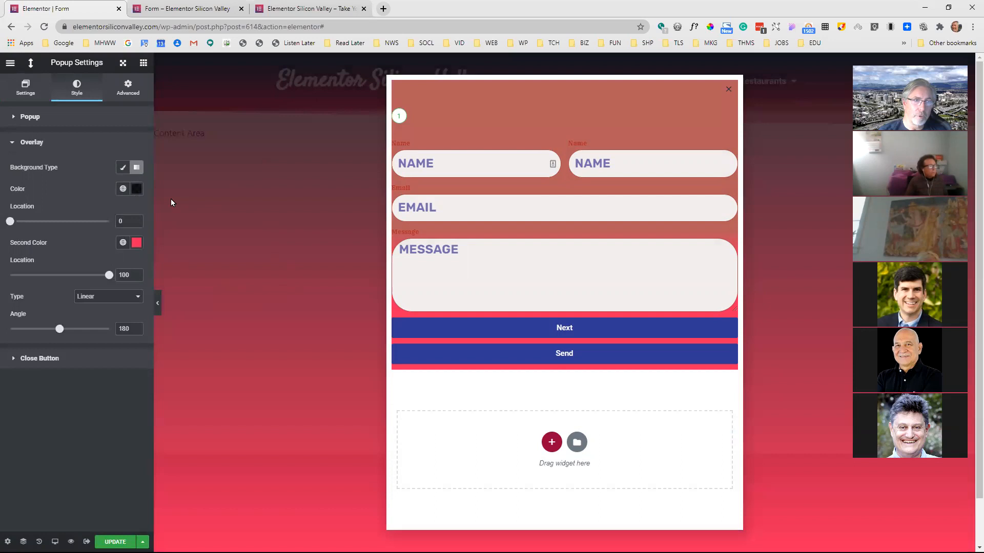
{"action": "left_click", "coordinate": [124, 169]}
{"action": "left_click", "coordinate": [124, 169]}
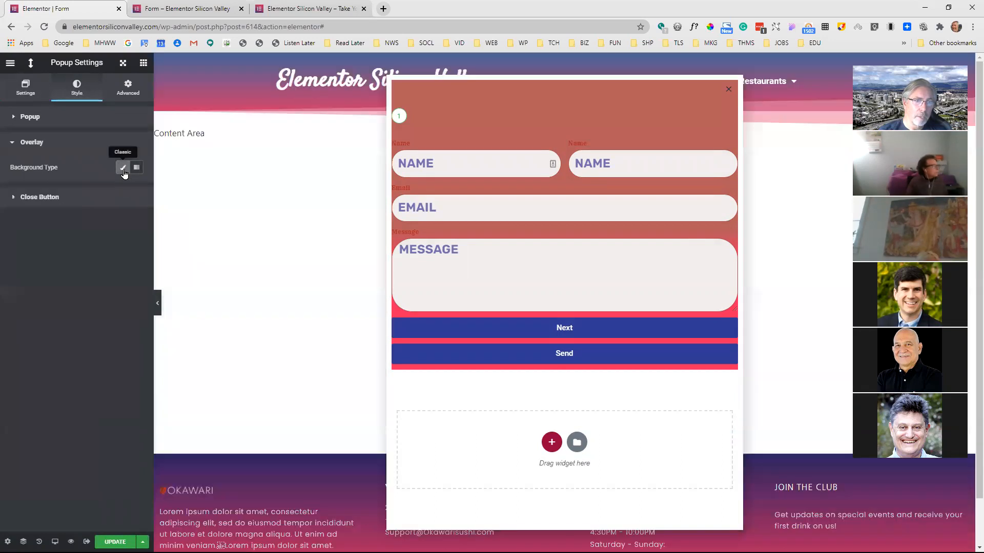
{"action": "left_click", "coordinate": [124, 172]}
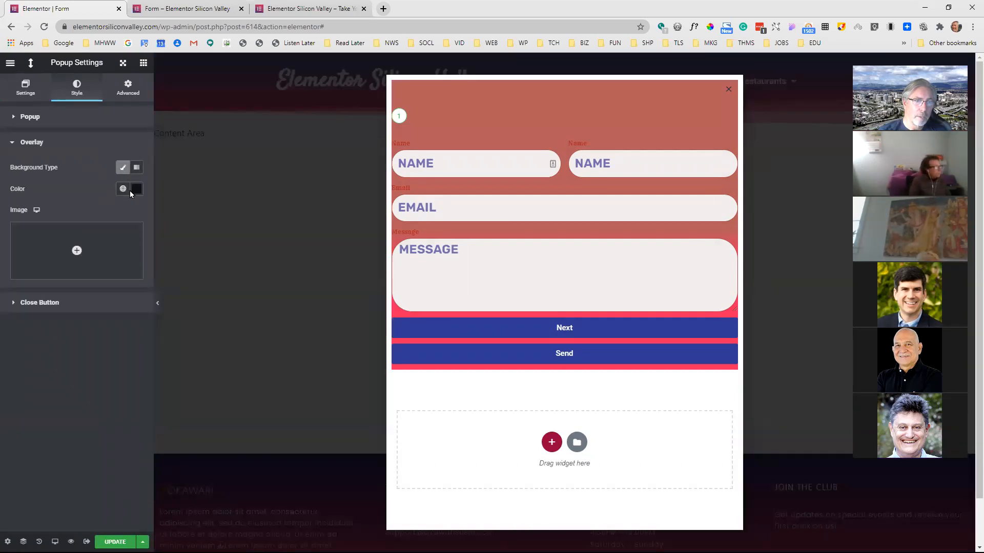
Set the overlay color to a light greyish pink and slightly adjust its opacity
{"action": "left_click", "coordinate": [136, 190]}
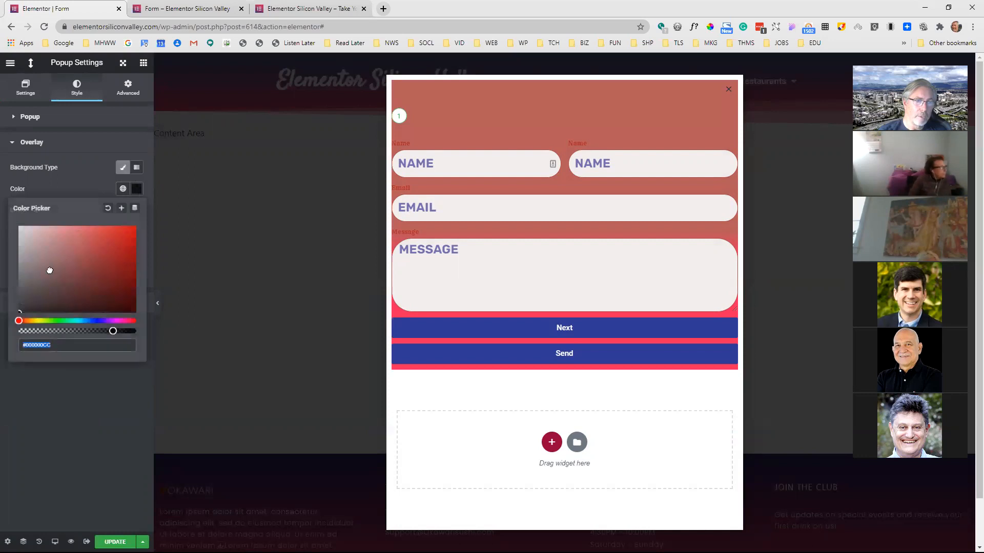
{"action": "left_click", "coordinate": [20, 241]}
{"action": "left_click", "coordinate": [28, 246]}
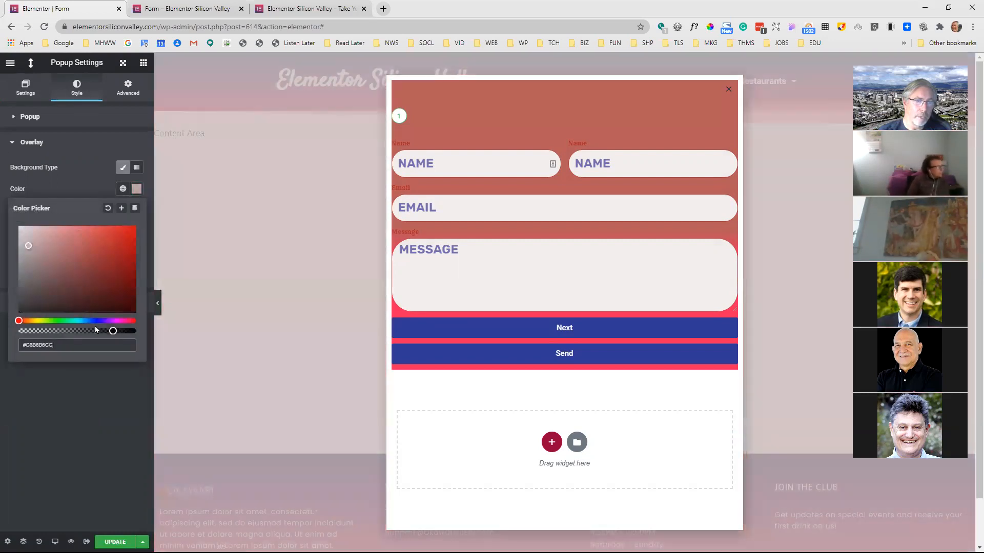
{"action": "mouse_move", "coordinate": [119, 331]}
{"action": "left_mouse_down"}
{"action": "mouse_move", "coordinate": [105, 331]}
{"action": "mouse_move", "coordinate": [116, 330]}
{"action": "left_mouse_up"}
{"action": "left_click", "coordinate": [73, 190]}
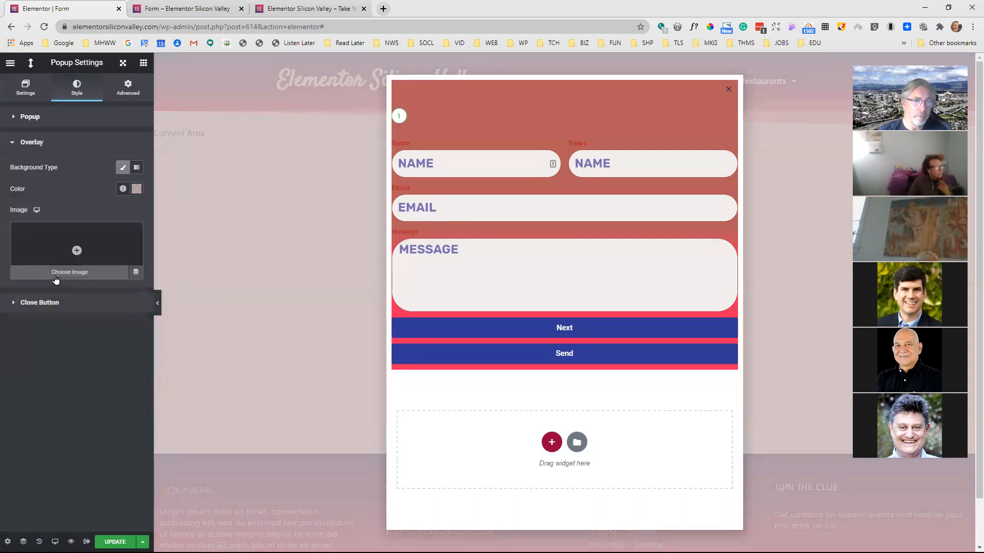
Try the blue palm-tree reflection photo from the media library as the overlay image, and remove it
{"action": "left_click", "coordinate": [91, 251]}
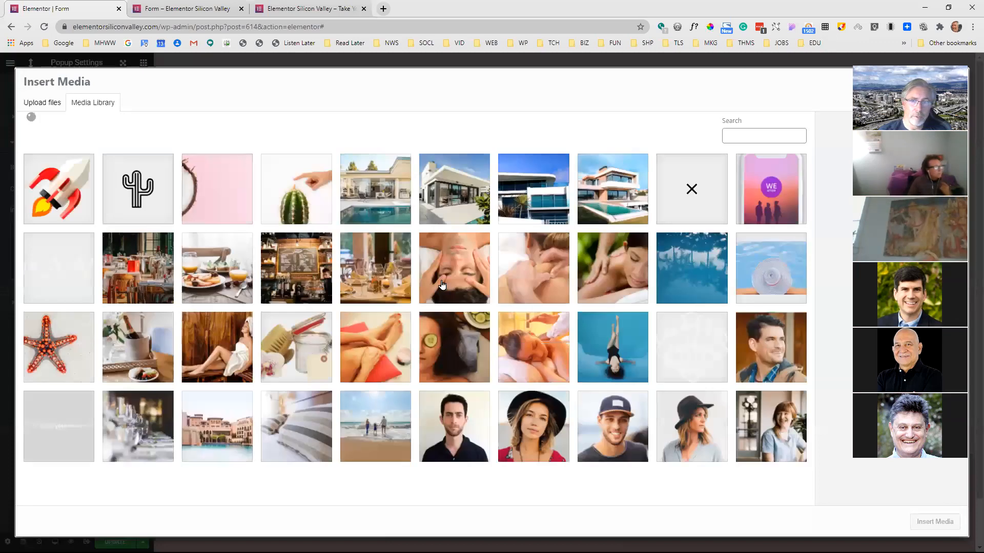
{"action": "left_click", "coordinate": [684, 266]}
{"action": "left_click", "coordinate": [934, 522]}
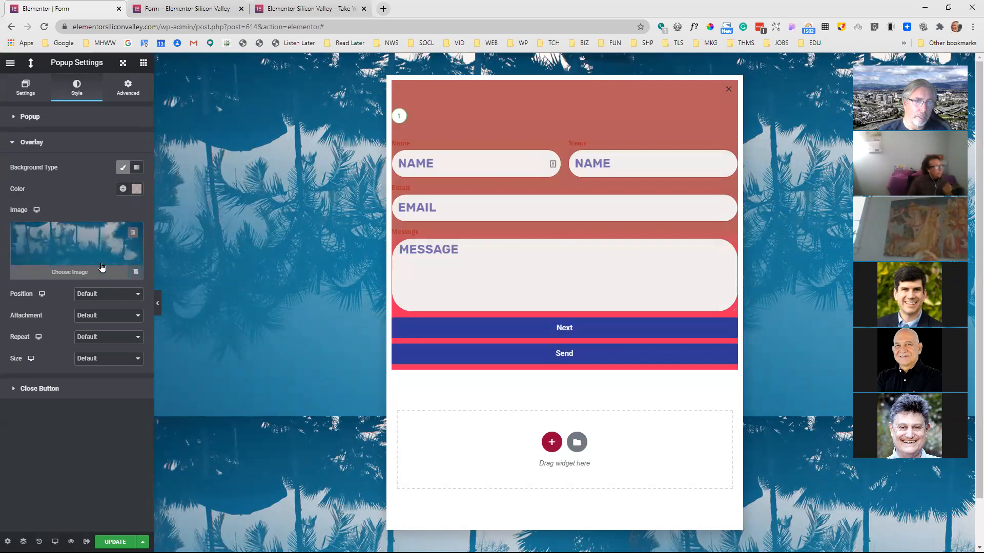
{"action": "left_click", "coordinate": [133, 233]}
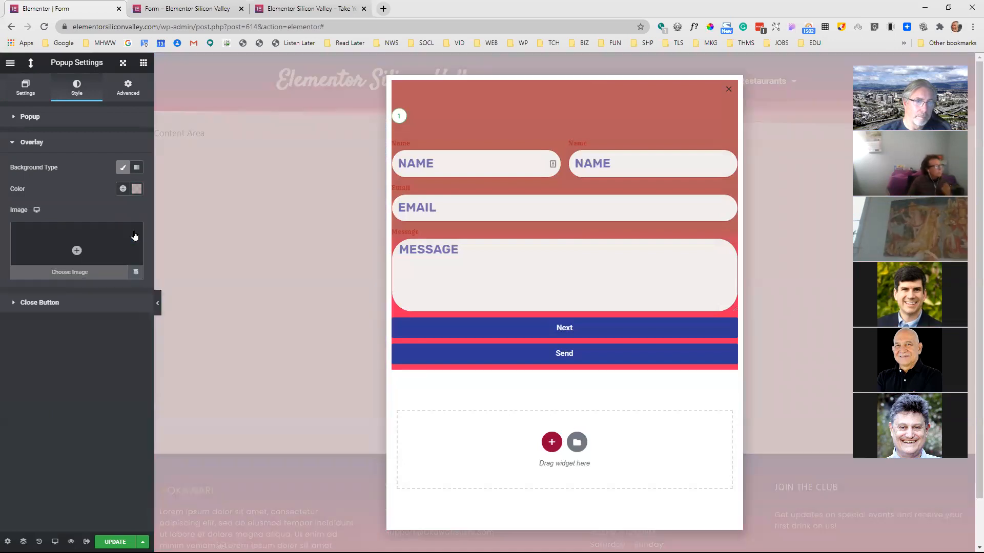
Set the close button's position to Outside, with vertical position 2.6, horizontal position 4.1 and size 57
{"action": "left_click", "coordinate": [47, 303]}
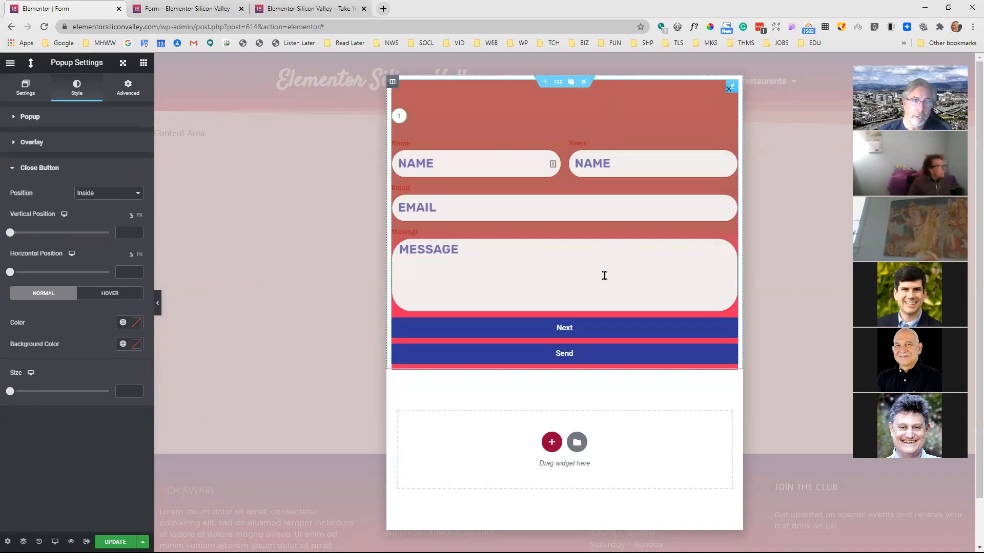
{"action": "left_click", "coordinate": [116, 195]}
{"action": "left_click", "coordinate": [108, 210]}
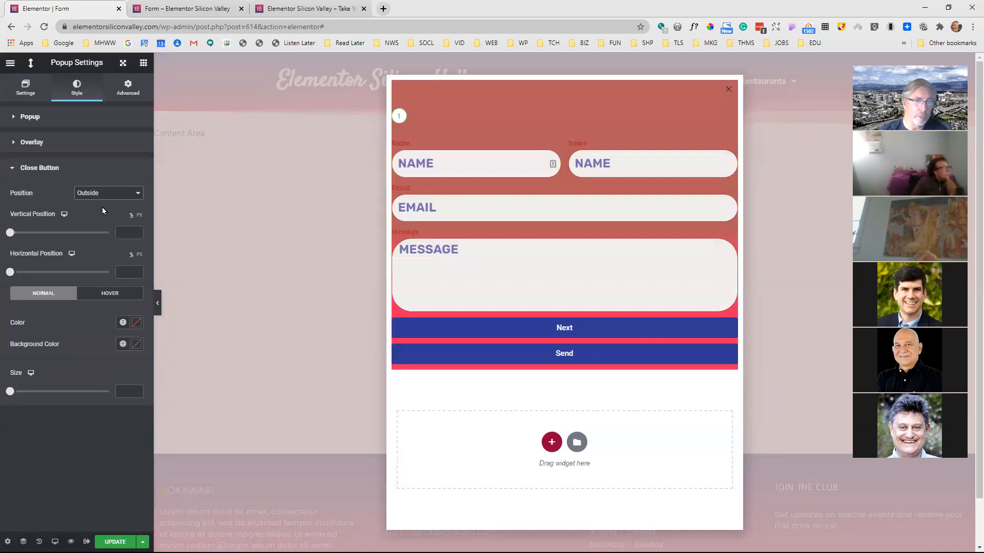
{"action": "mouse_move", "coordinate": [11, 238]}
{"action": "left_mouse_down"}
{"action": "mouse_move", "coordinate": [31, 237]}
{"action": "mouse_move", "coordinate": [14, 239]}
{"action": "left_mouse_up"}
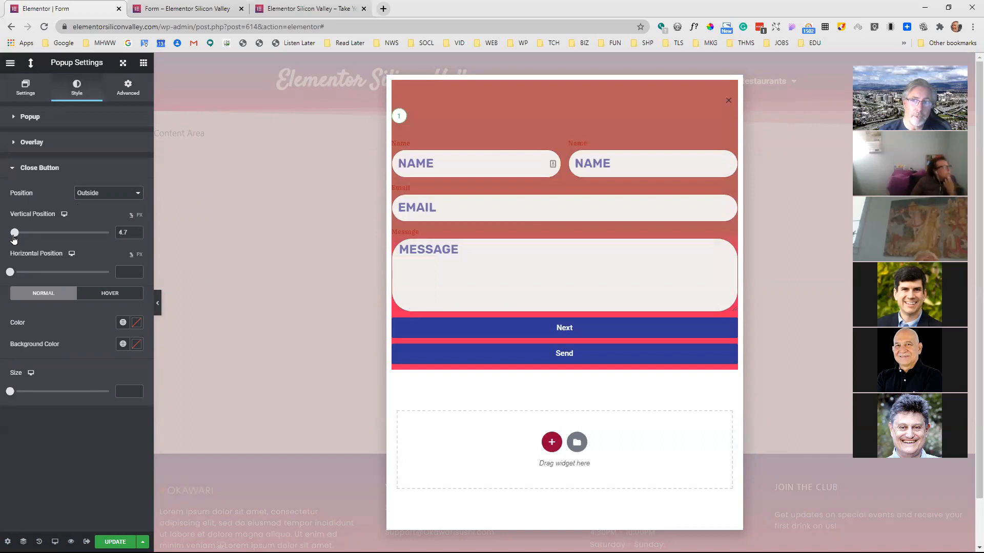
{"action": "mouse_move", "coordinate": [11, 274]}
{"action": "left_mouse_down"}
{"action": "mouse_move", "coordinate": [36, 272]}
{"action": "mouse_move", "coordinate": [15, 274]}
{"action": "left_mouse_up"}
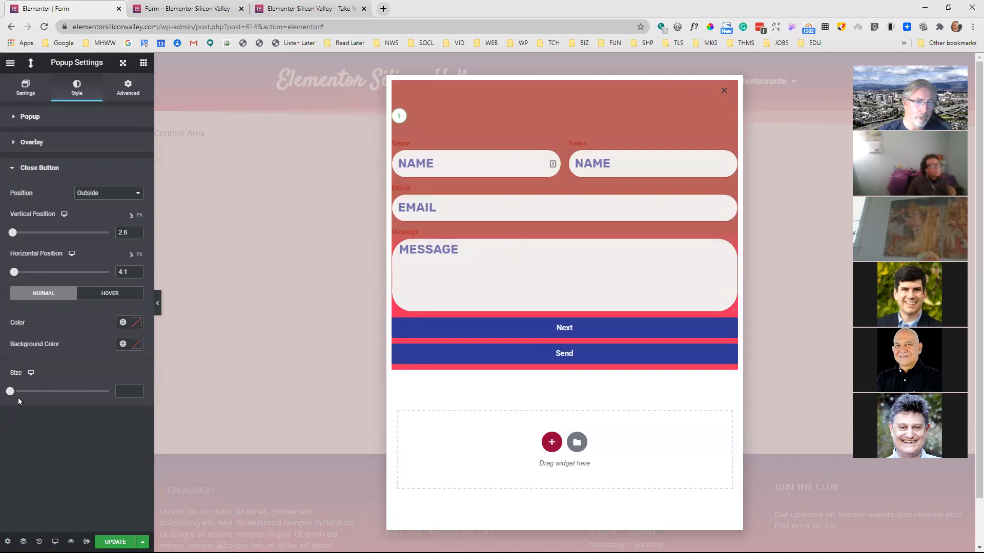
{"action": "left_click_drag", "start_coordinate": [15, 392], "coordinate": [68, 392]}
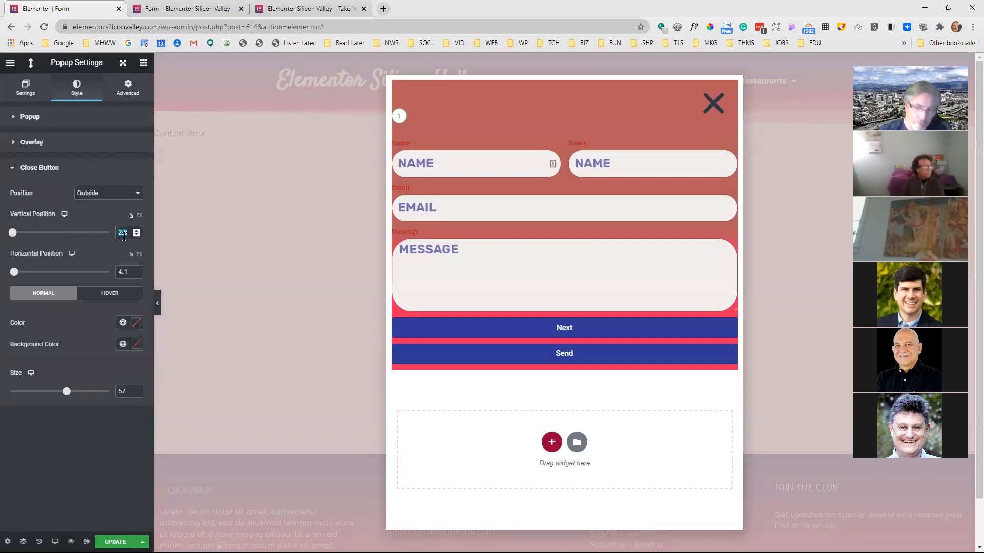
Set the close button's horizontal position to -8.1 and preview the popup without the editing panel
{"action": "left_click", "coordinate": [128, 269]}
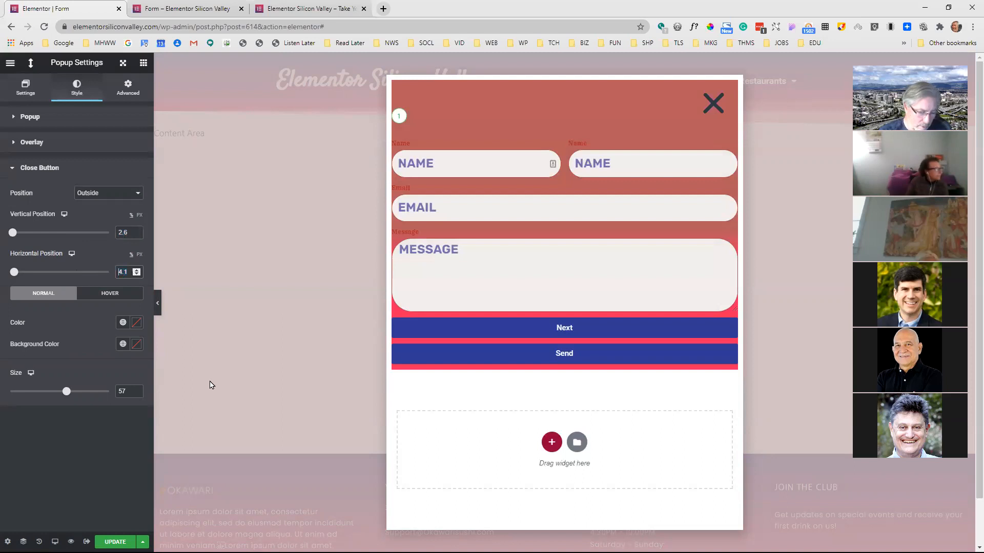
{"action": "type", "text": "-"}
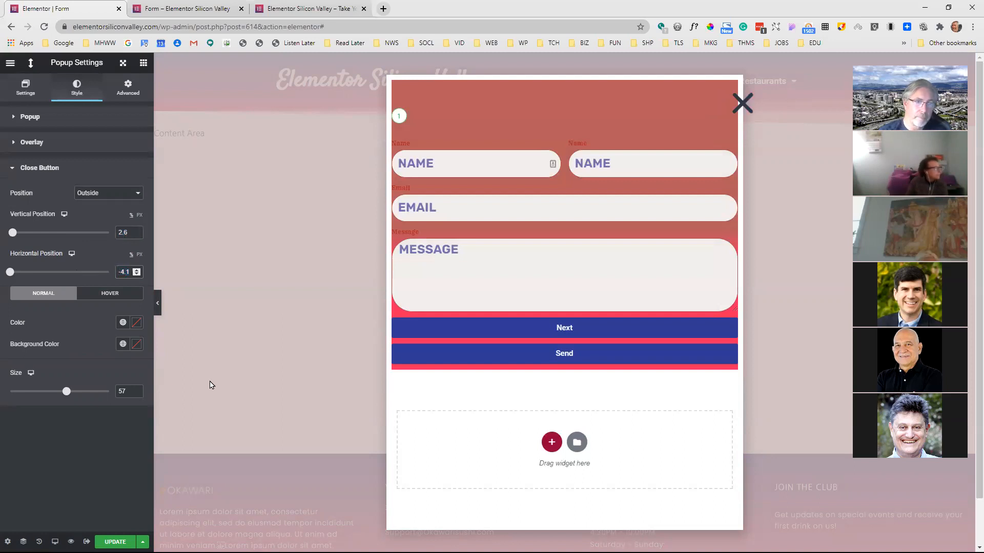
{"action": "key", "text": "Delete"}
{"action": "type", "text": "6"}
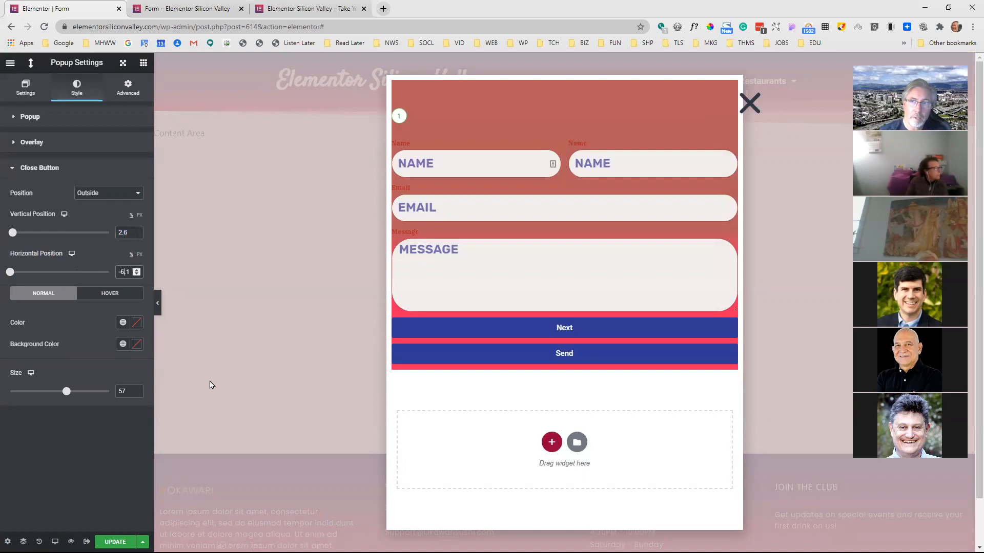
{"action": "key", "text": "BackSpace"}
{"action": "type", "text": "8"}
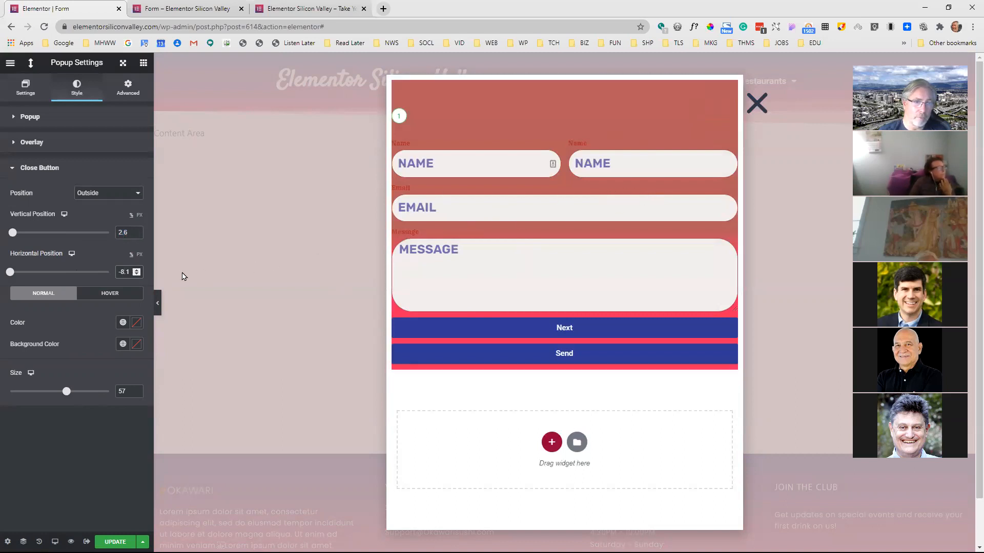
{"action": "left_click", "coordinate": [158, 304]}
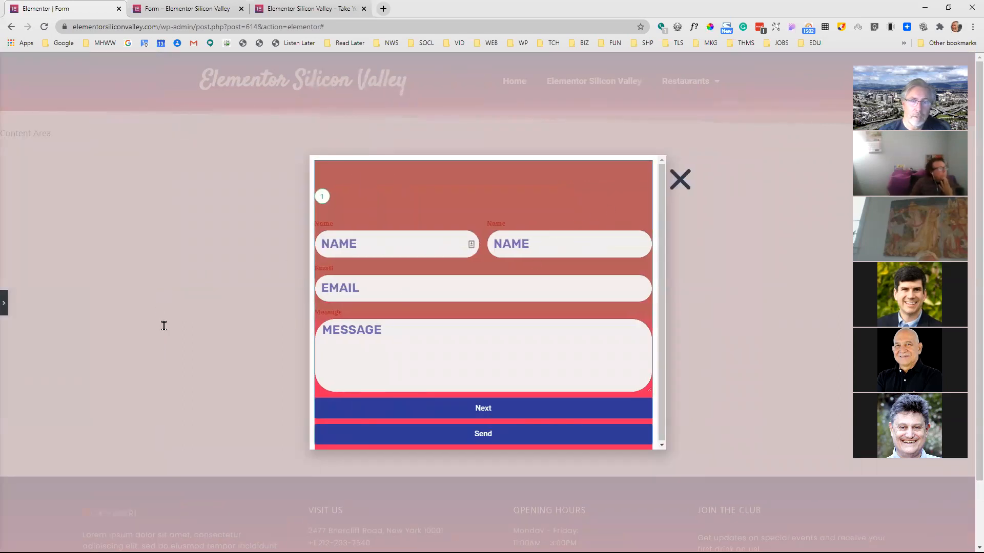
{"action": "left_click", "coordinate": [4, 306]}
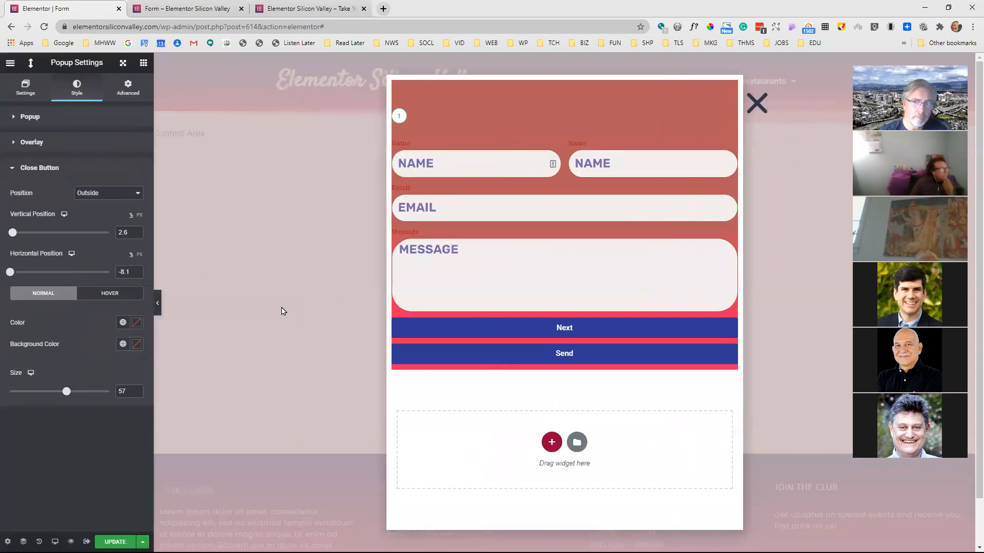
Set the close button's size to 27, vertical position to 2.6 and horizontal position to 3.1, and show its hover color options
{"action": "left_click_drag", "start_coordinate": [65, 396], "coordinate": [35, 398]}
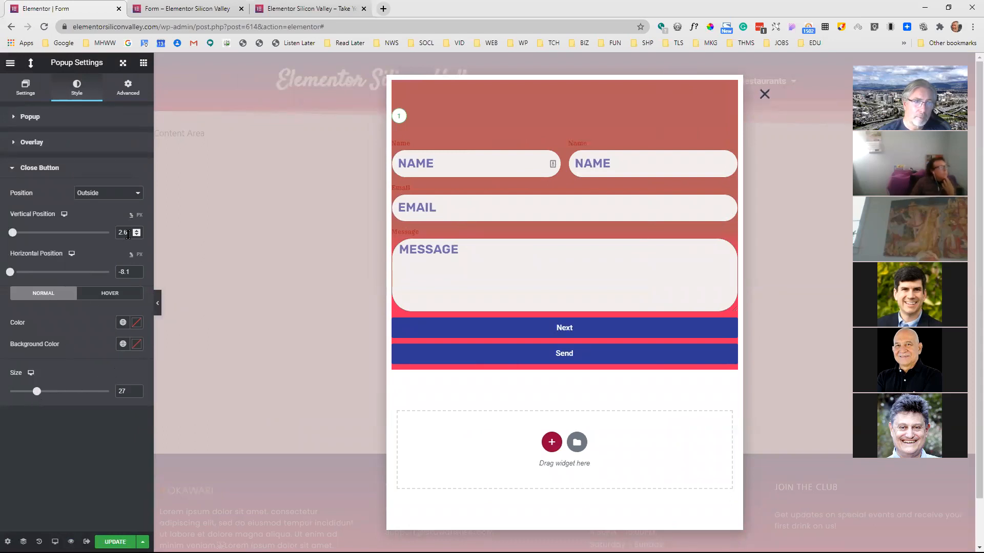
{"action": "type", "text": "0"}
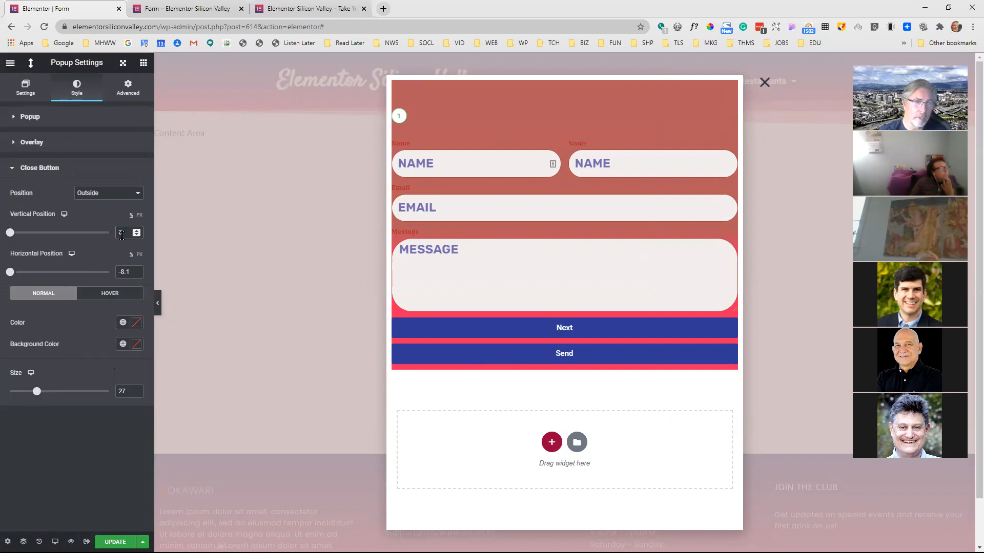
{"action": "left_click_drag", "start_coordinate": [17, 235], "coordinate": [23, 236]}
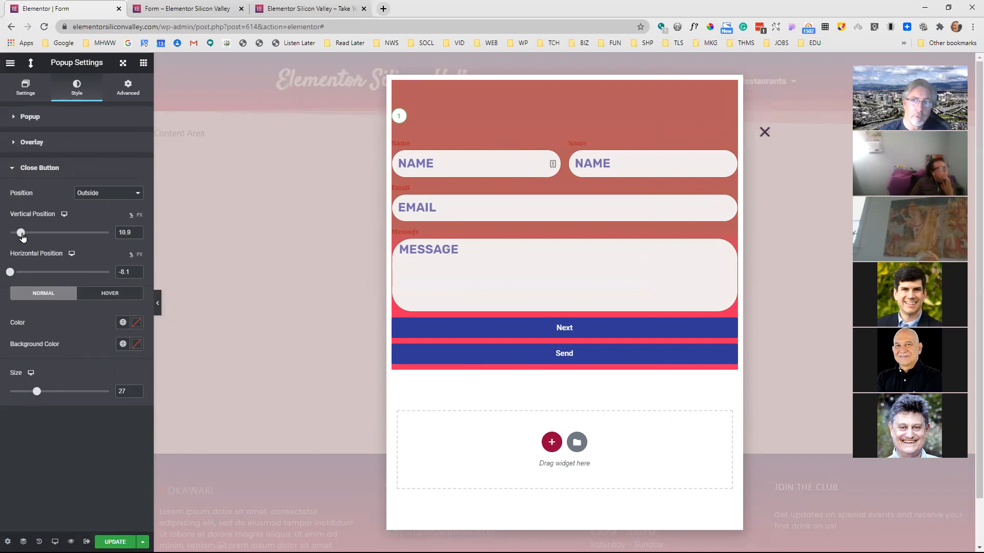
{"action": "mouse_move", "coordinate": [9, 275]}
{"action": "left_mouse_down"}
{"action": "mouse_move", "coordinate": [16, 272]}
{"action": "mouse_move", "coordinate": [4, 281]}
{"action": "mouse_move", "coordinate": [13, 272]}
{"action": "left_mouse_up"}
{"action": "left_click_drag", "start_coordinate": [21, 233], "coordinate": [14, 242]}
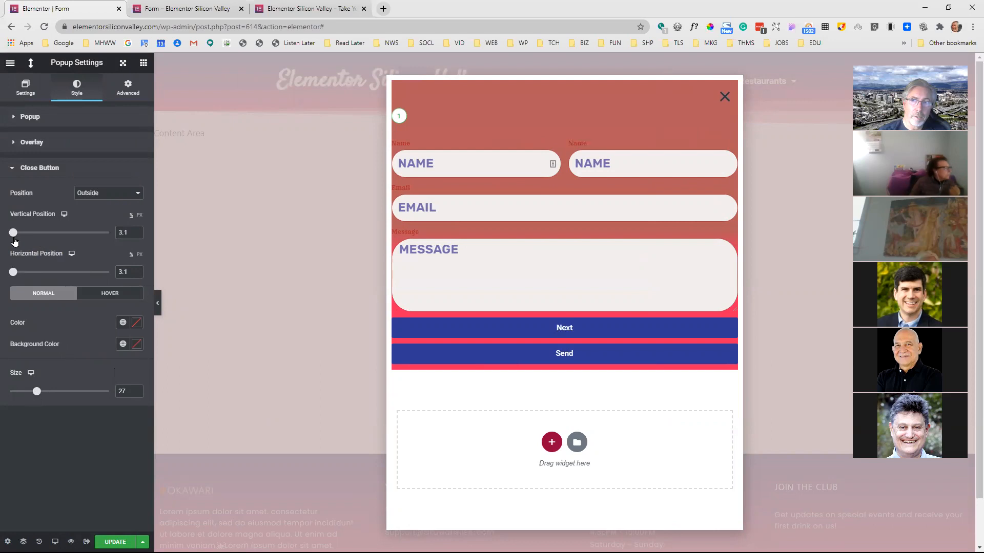
{"action": "left_click", "coordinate": [137, 235]}
{"action": "left_click", "coordinate": [137, 236]}
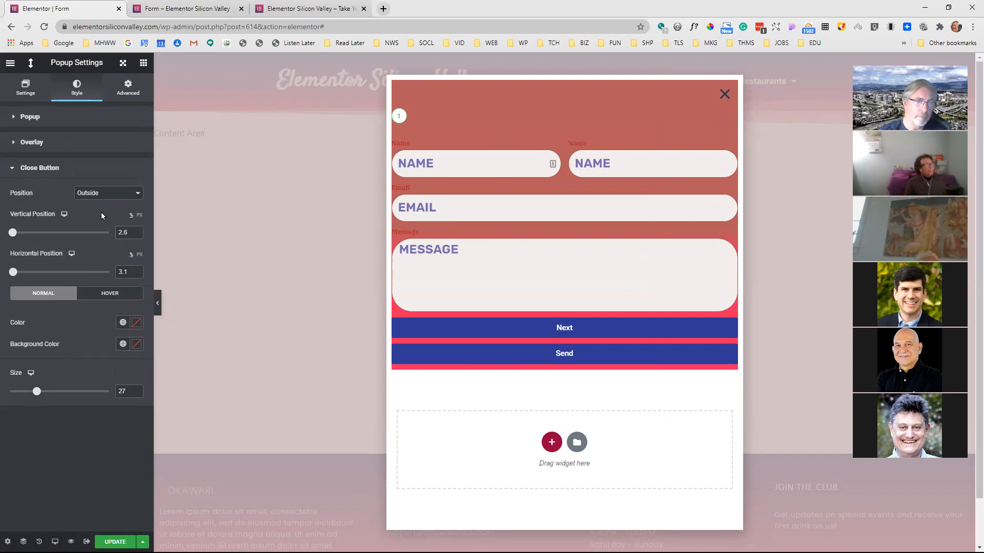
{"action": "left_click", "coordinate": [111, 295]}
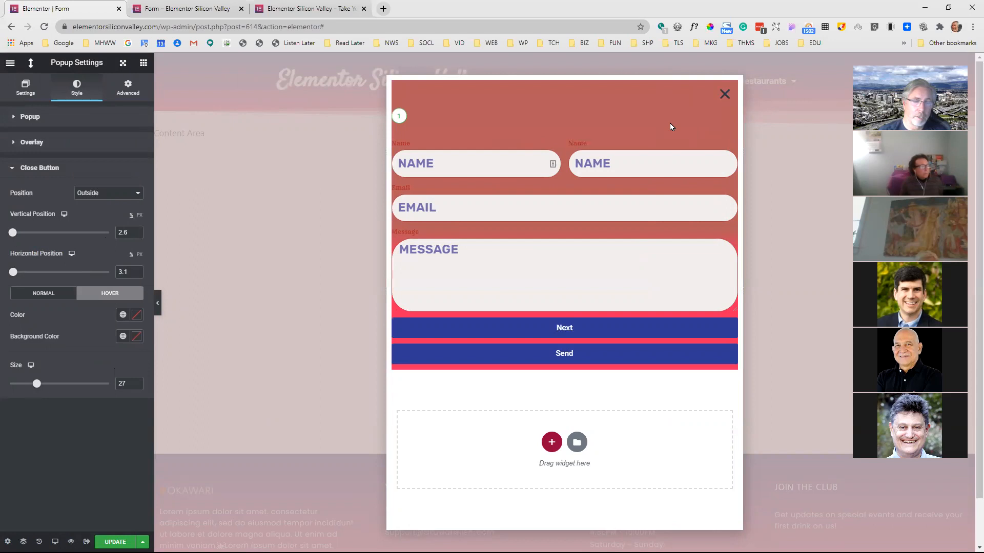
Set the close button's hover color to yellow
{"action": "left_click", "coordinate": [136, 315]}
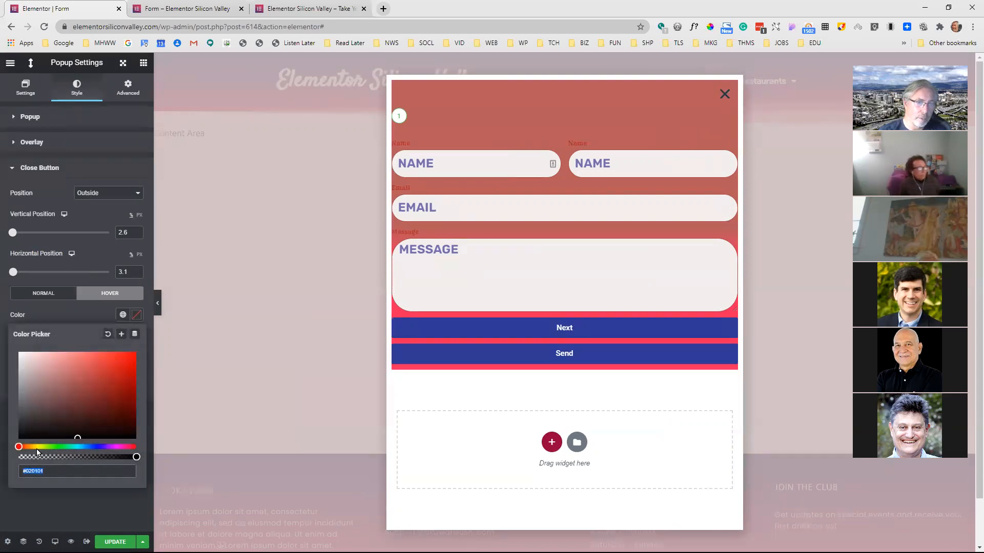
{"action": "left_click", "coordinate": [39, 446]}
{"action": "left_click_drag", "start_coordinate": [90, 391], "coordinate": [117, 366]}
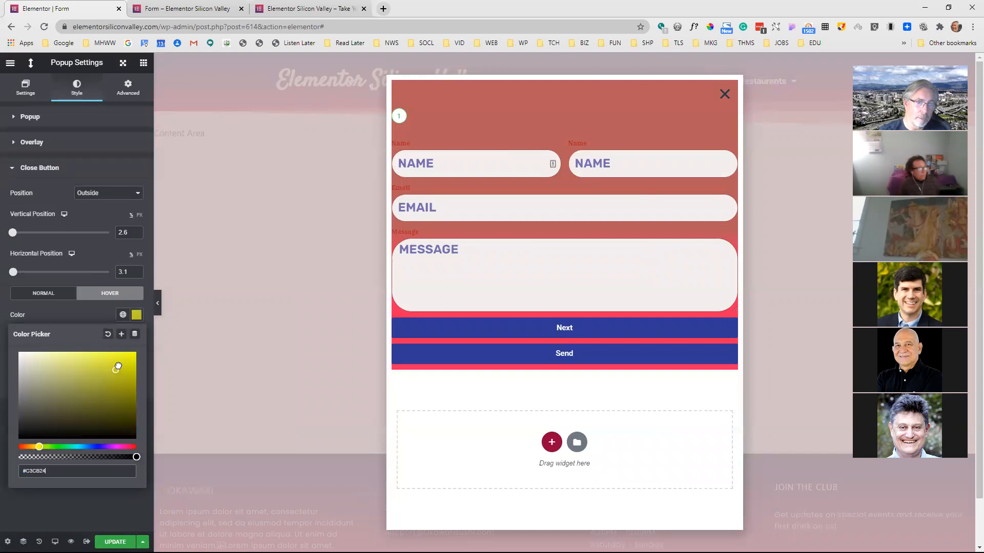
{"action": "left_click", "coordinate": [103, 500]}
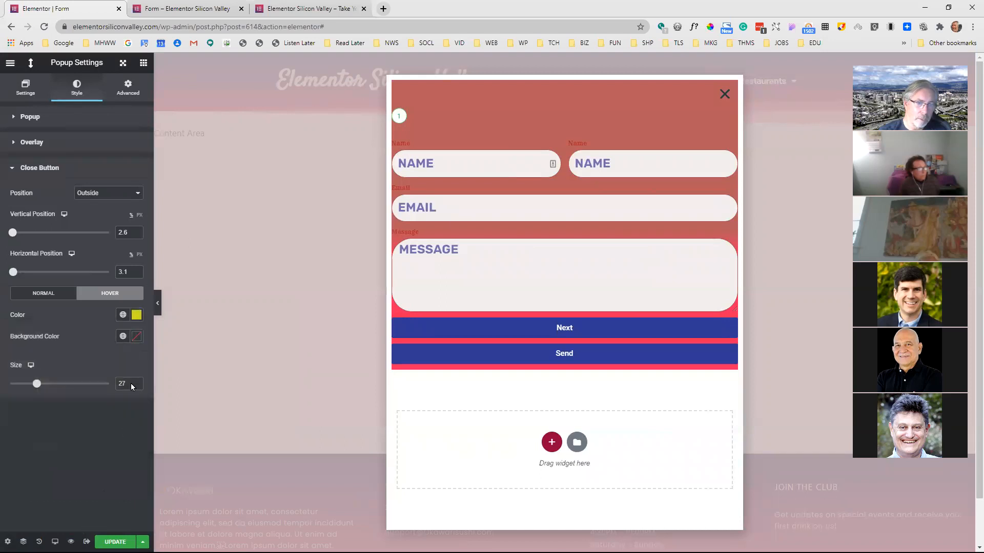
Preview the popup without the editing panel, and save it without adding display conditions
{"action": "left_click", "coordinate": [159, 307]}
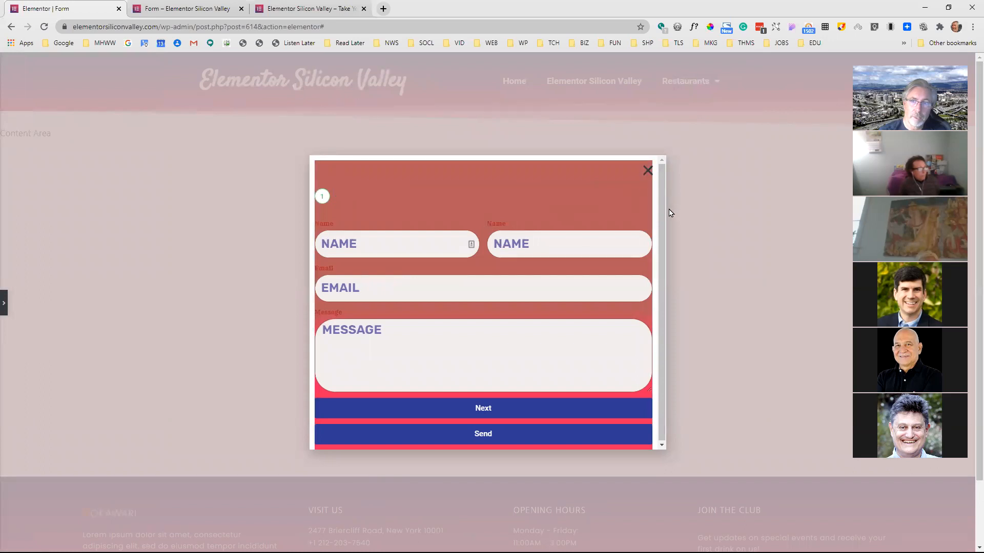
{"action": "left_click", "coordinate": [5, 308]}
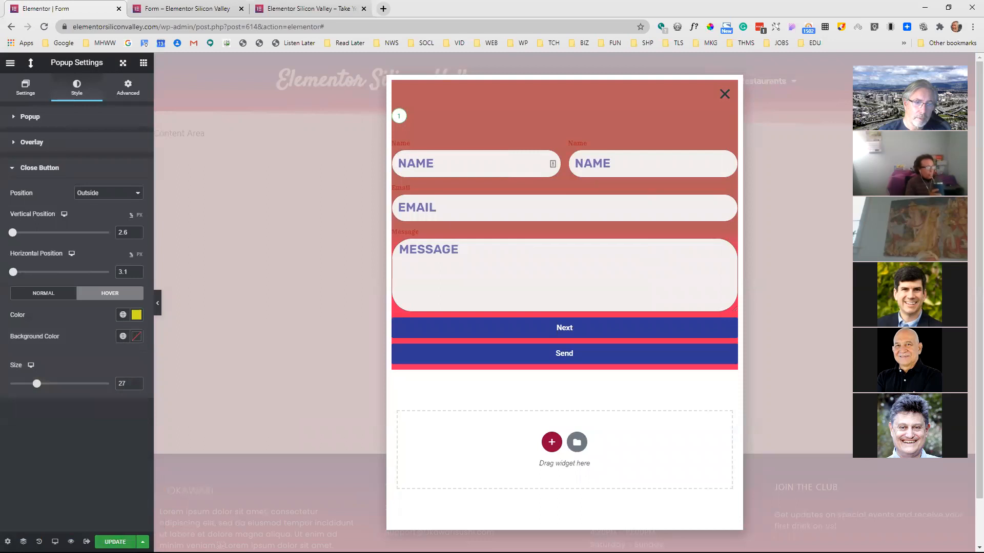
{"action": "left_click", "coordinate": [115, 542]}
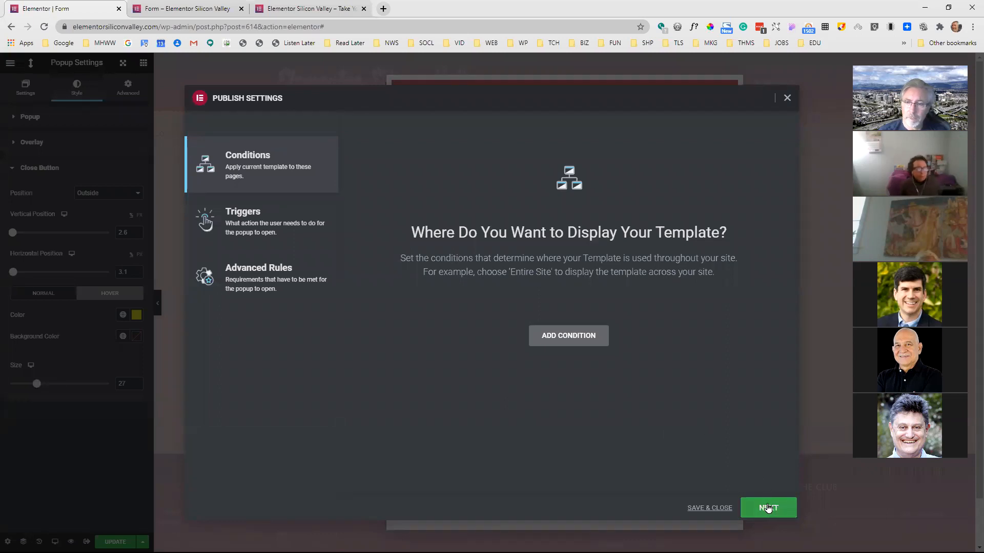
{"action": "left_click", "coordinate": [719, 508]}
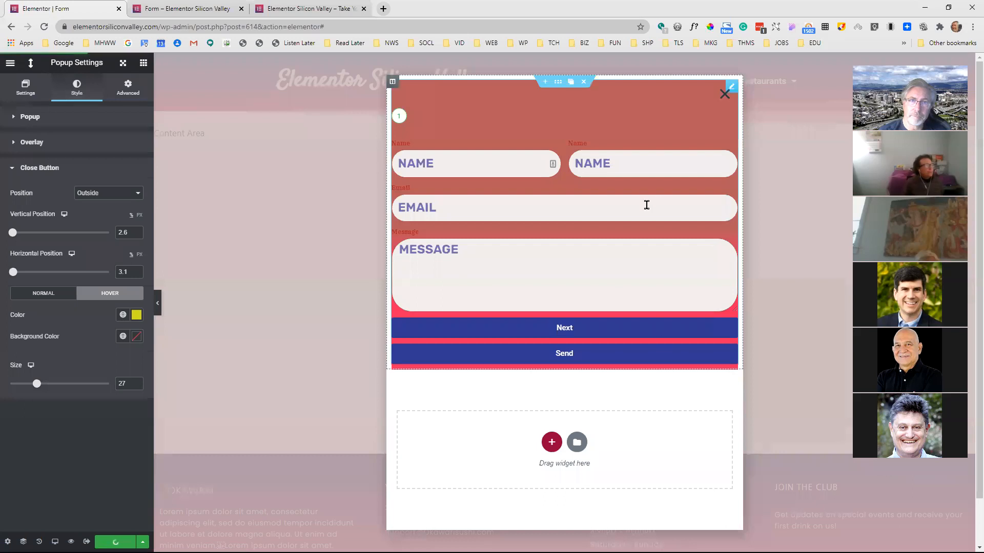
Go to the site's home page in the second browser tab and open it for editing with Elementor
{"action": "left_click", "coordinate": [215, 7]}
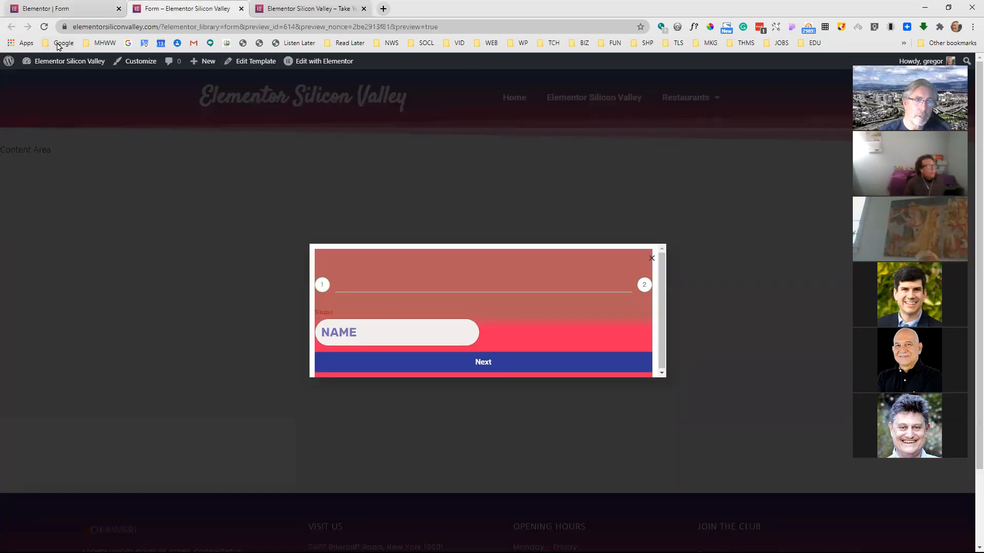
{"action": "left_click", "coordinate": [80, 67]}
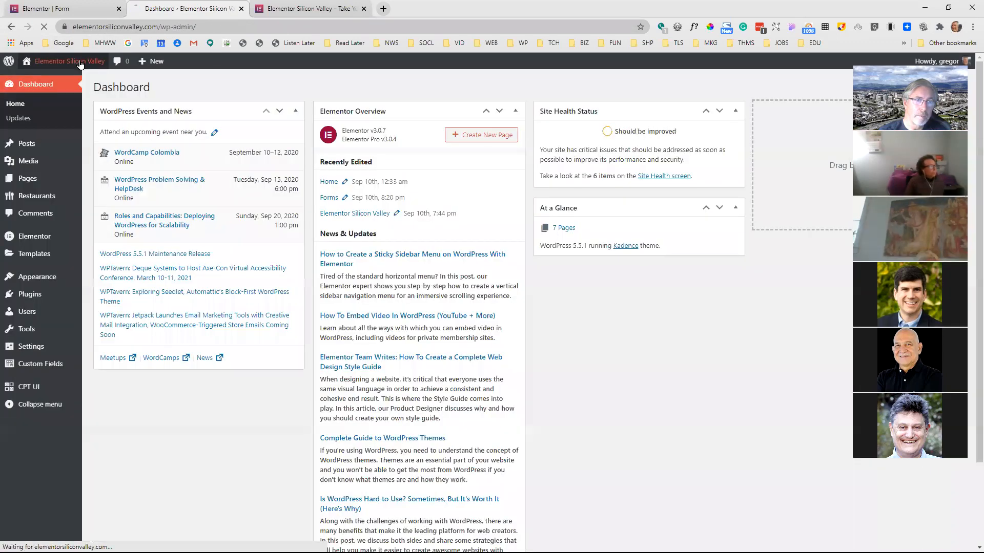
{"action": "left_click", "coordinate": [81, 63]}
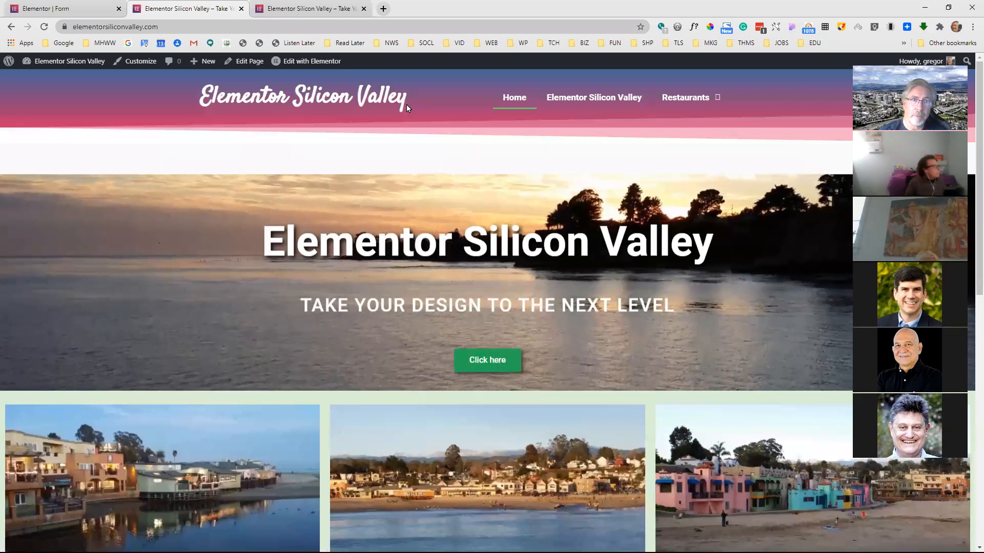
{"action": "left_click", "coordinate": [317, 62]}
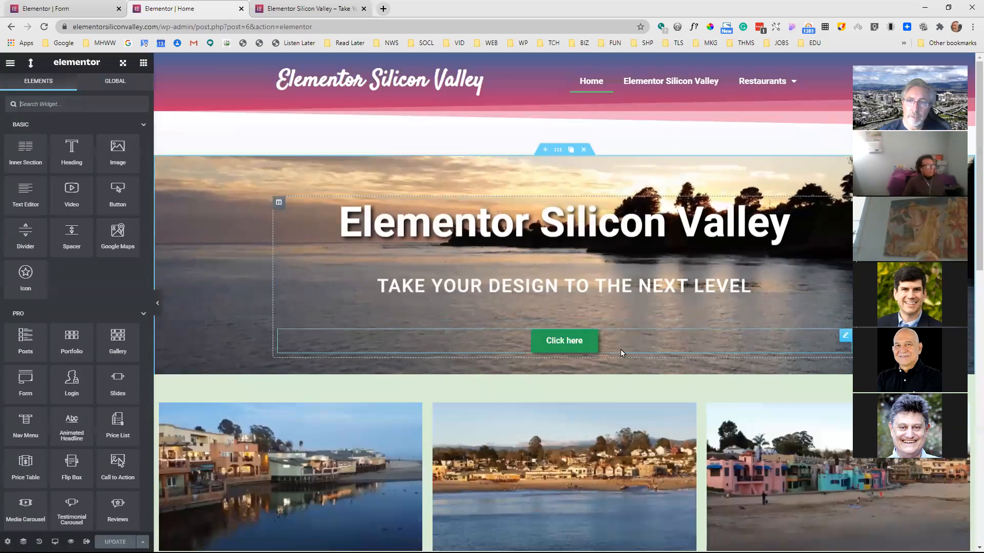
Remove the existing popup link from the hero section's "Click here" button
{"action": "mouse_move", "coordinate": [846, 338]}
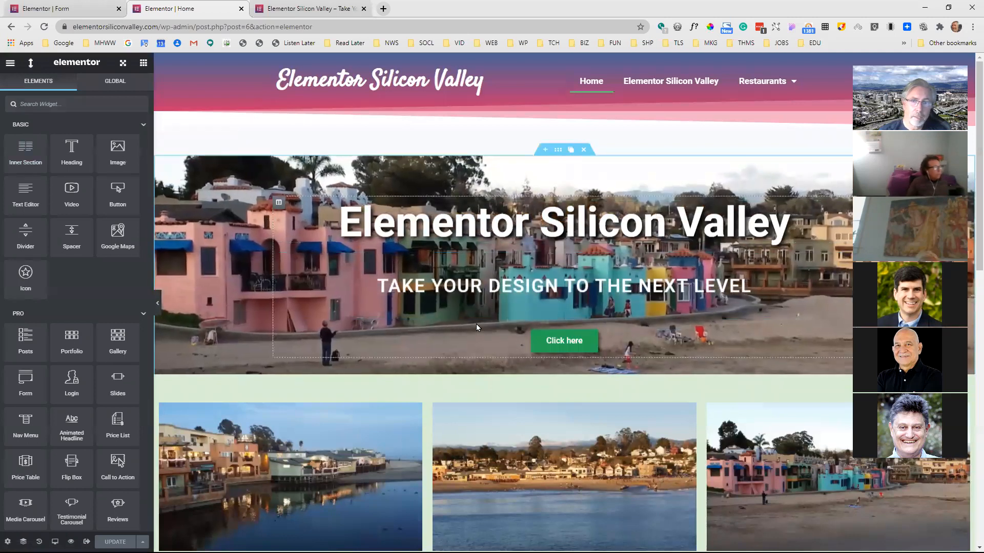
{"action": "left_click", "coordinate": [575, 346]}
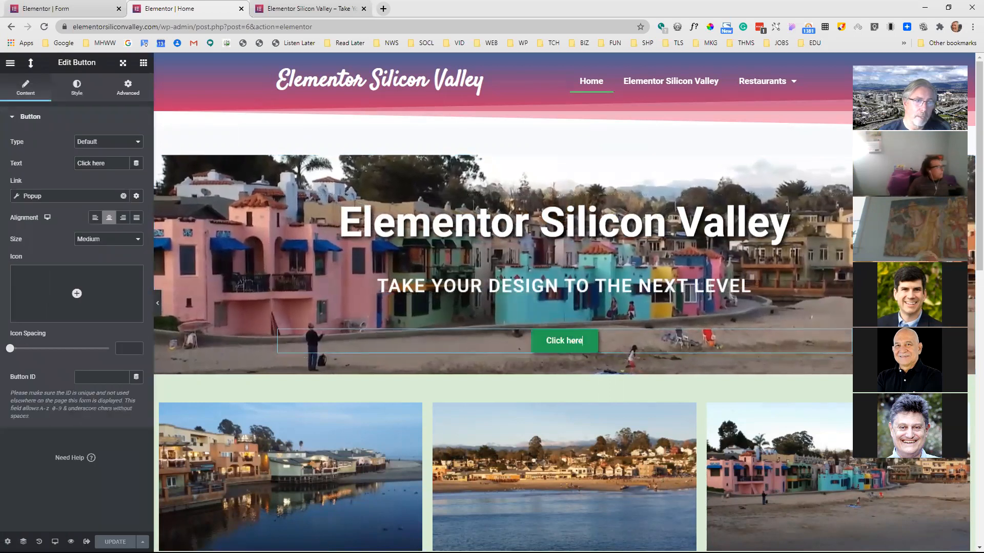
{"action": "left_click", "coordinate": [84, 195]}
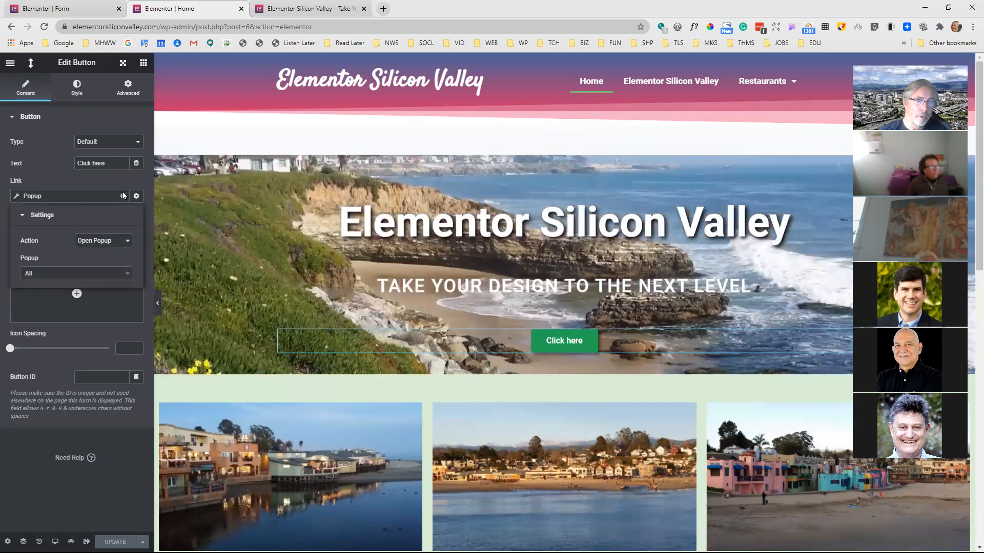
{"action": "left_click", "coordinate": [122, 195]}
{"action": "left_click", "coordinate": [122, 195]}
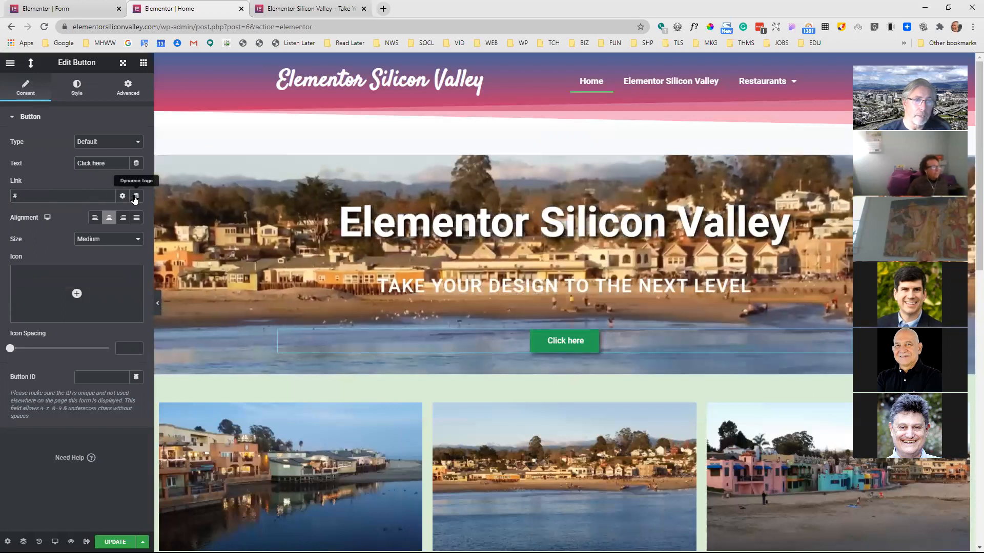
Link the "Click here" button to the Popup action through dynamic tags
{"action": "left_click", "coordinate": [135, 197]}
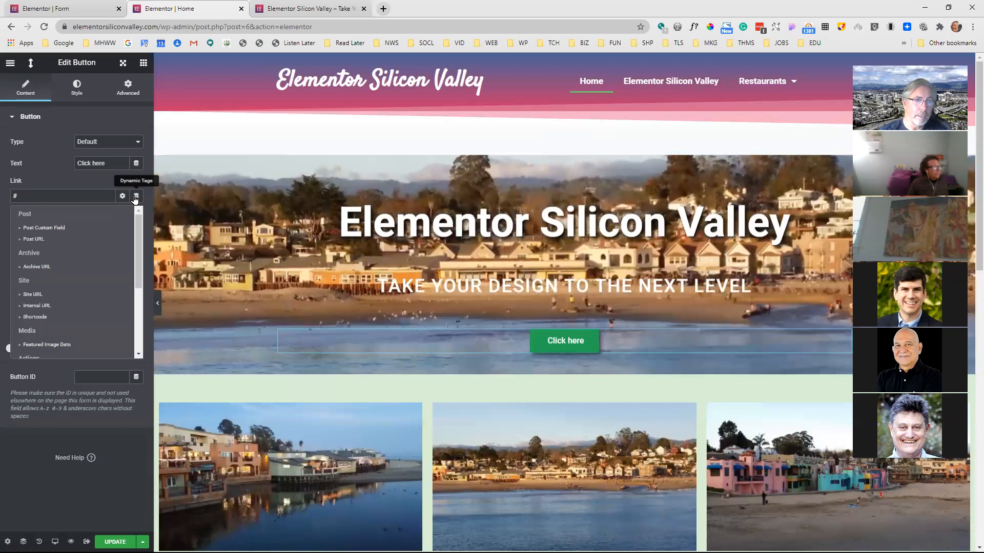
{"action": "left_click", "coordinate": [88, 181]}
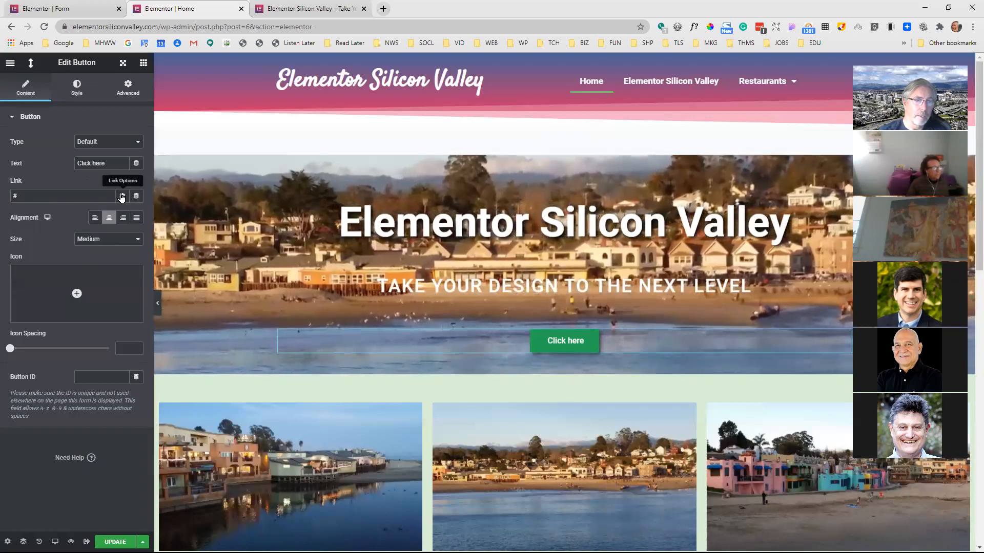
{"action": "left_click", "coordinate": [122, 197]}
{"action": "left_click", "coordinate": [135, 197]}
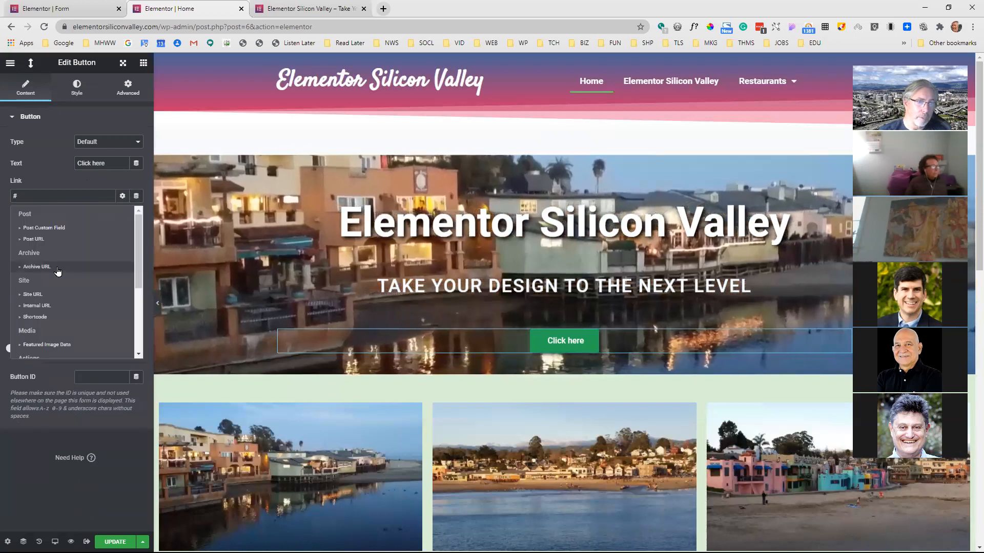
{"action": "scroll", "coordinate": [51, 287], "scroll_direction": "down", "scroll_amount": 1}
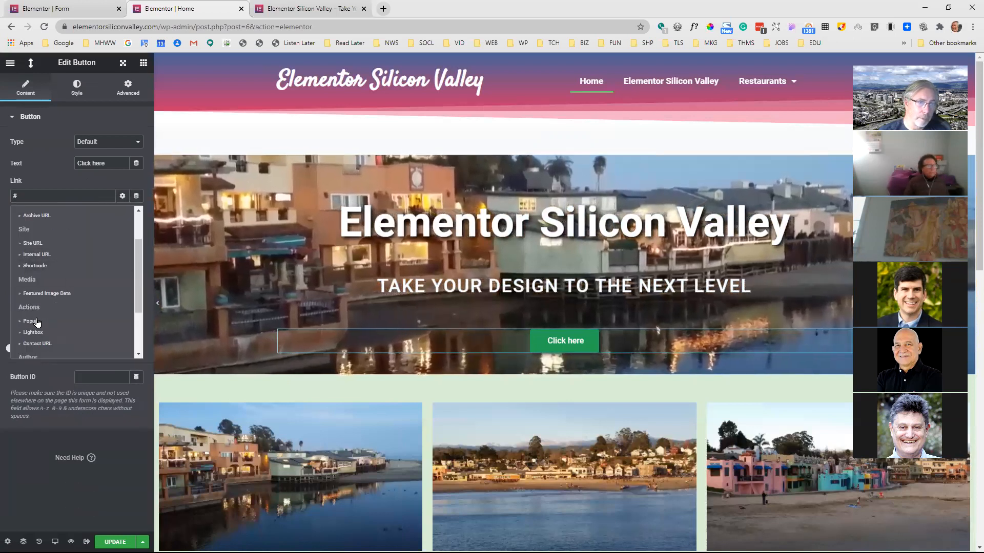
{"action": "left_click", "coordinate": [31, 321]}
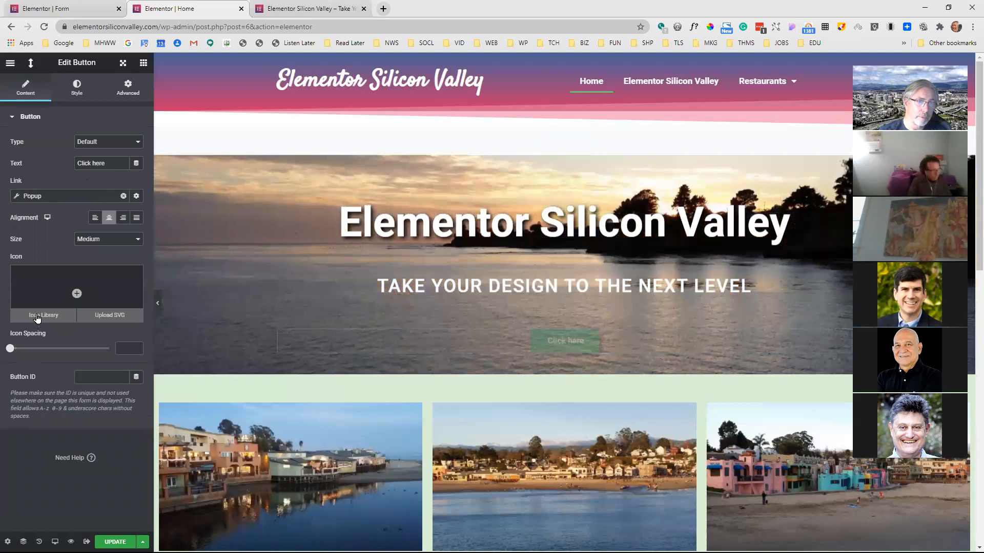
Choose Form (Template) as the popup that the button's link opens, and update the home page
{"action": "left_click", "coordinate": [15, 201]}
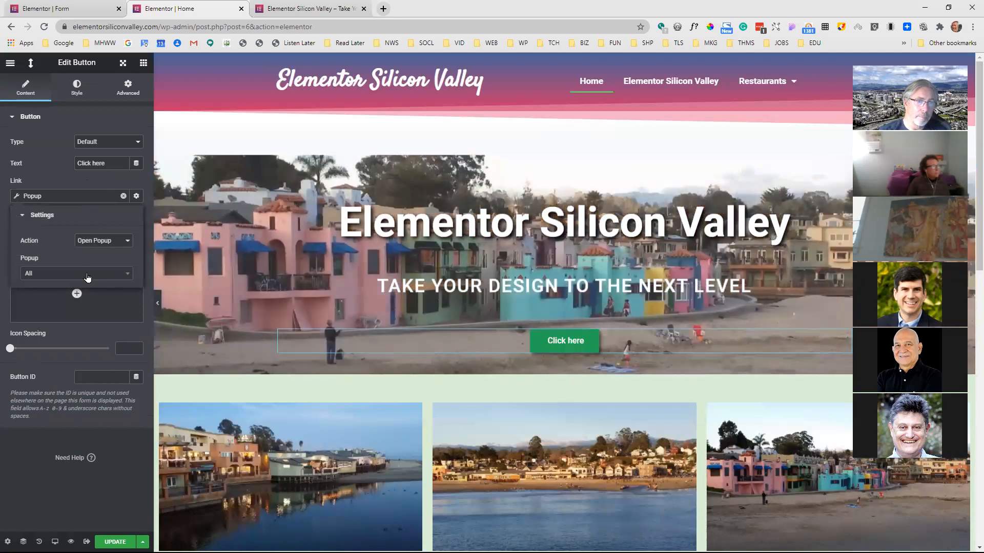
{"action": "left_click", "coordinate": [84, 271]}
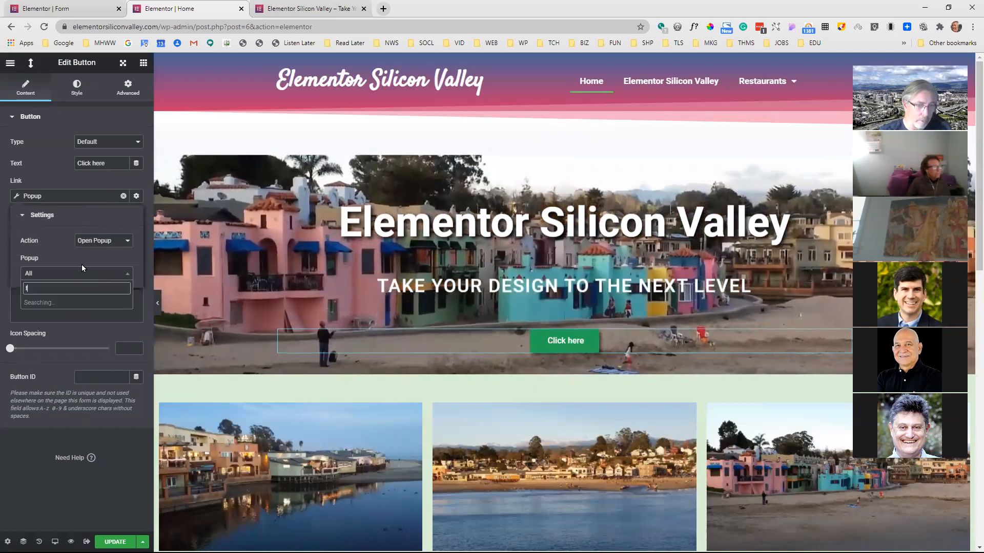
{"action": "type", "text": "fo"}
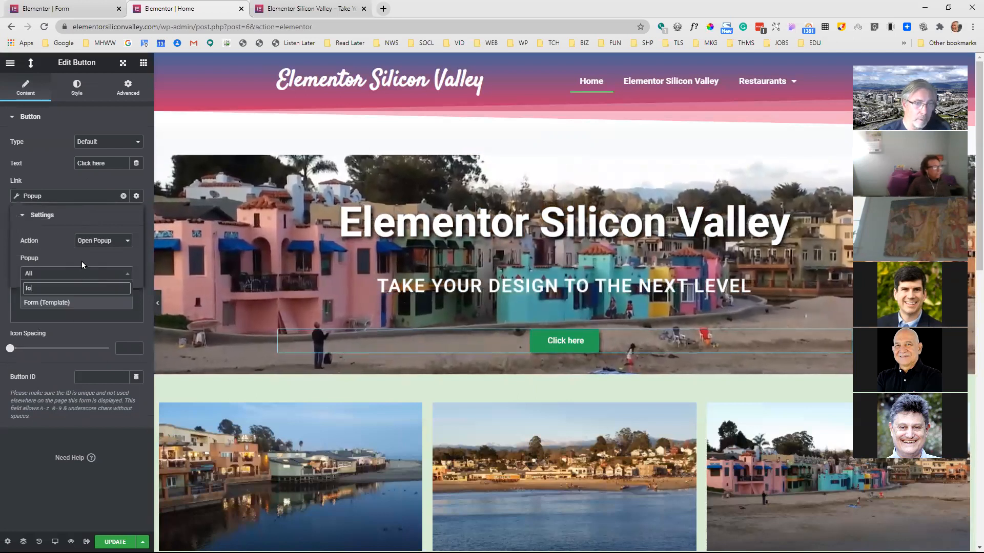
{"action": "left_click", "coordinate": [65, 303]}
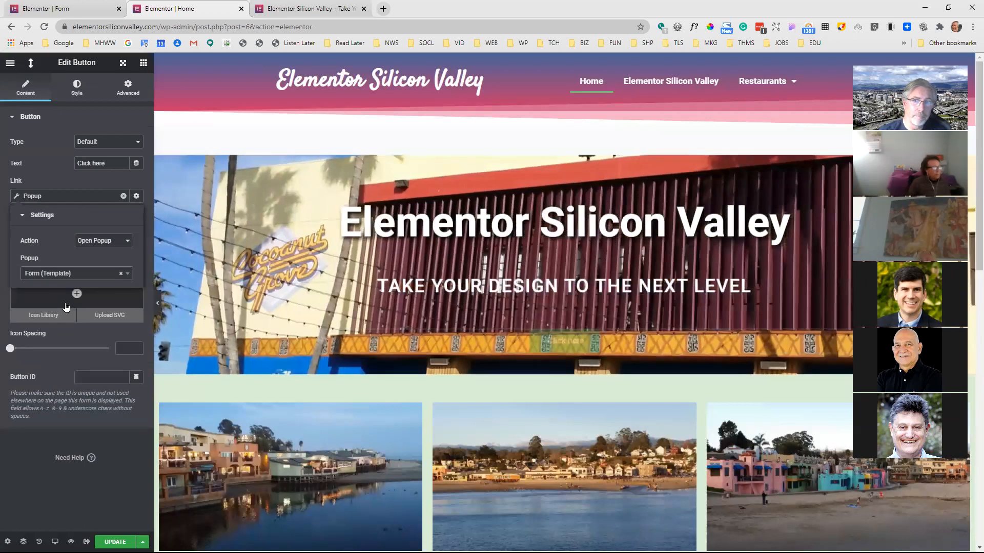
{"action": "left_click", "coordinate": [117, 541]}
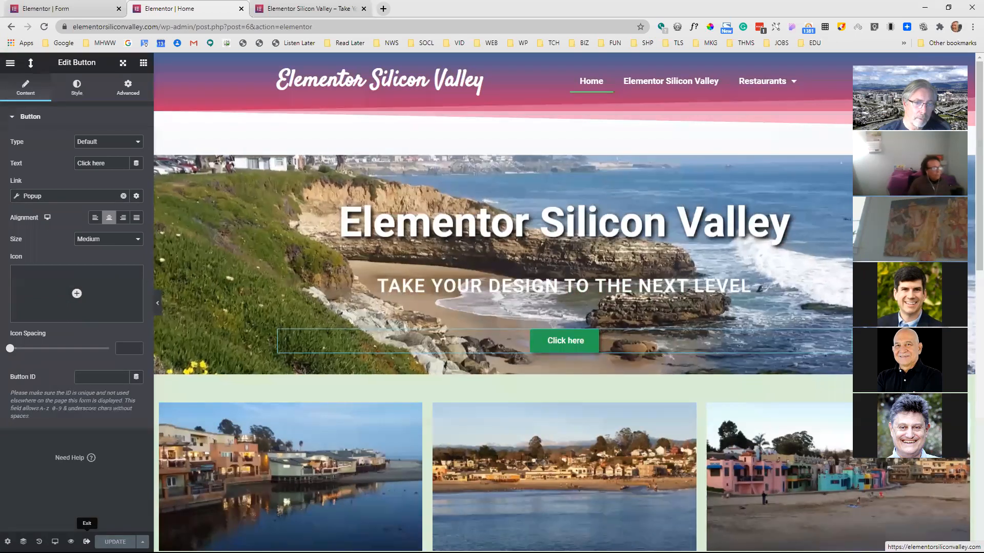
Exit to the live home page, test the Form popup through the "Click here" button, and close it
{"action": "left_click", "coordinate": [87, 541]}
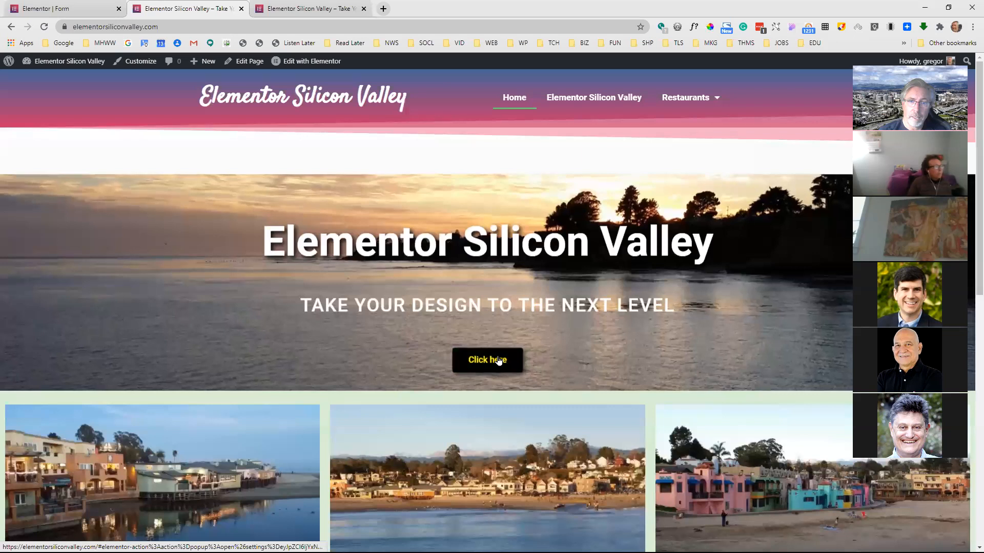
{"action": "left_click", "coordinate": [499, 361]}
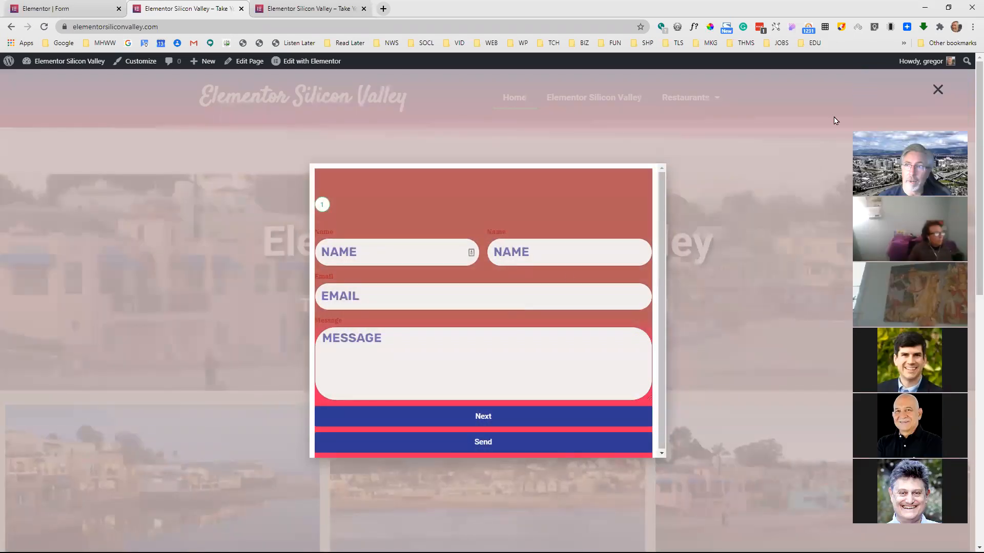
{"action": "left_click", "coordinate": [936, 91]}
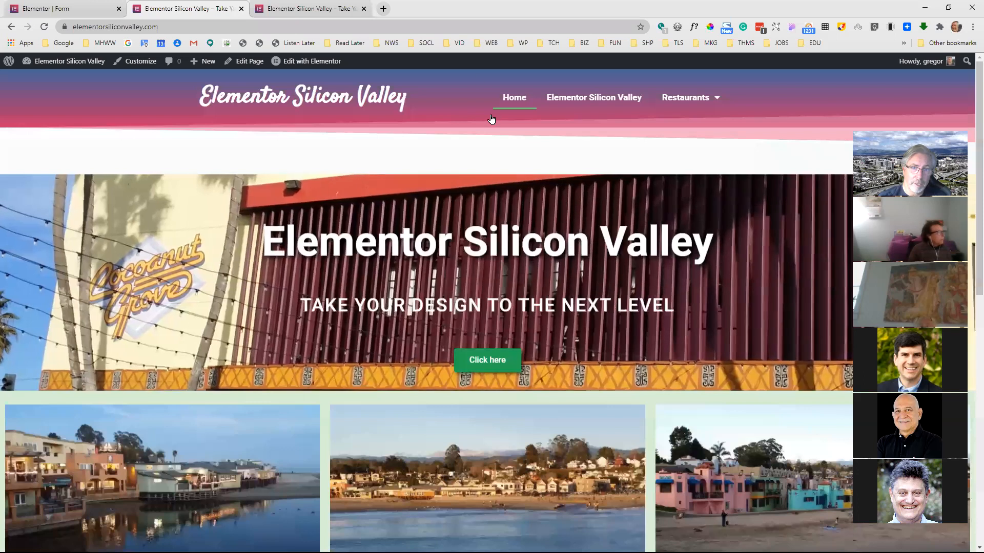
Exit the Form popup's editor to the WordPress dashboard and show the Popups template list
{"action": "left_click", "coordinate": [89, 15]}
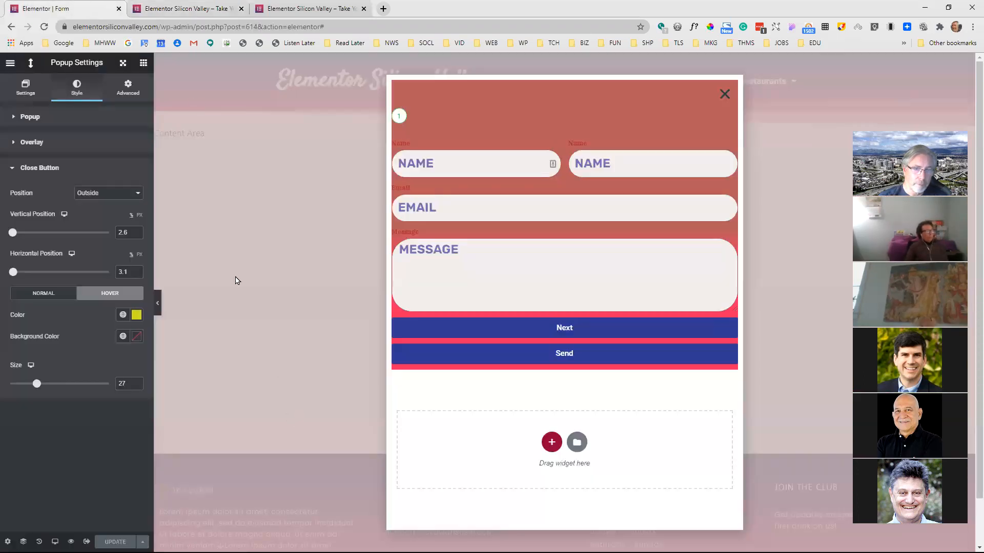
{"action": "left_click", "coordinate": [9, 64]}
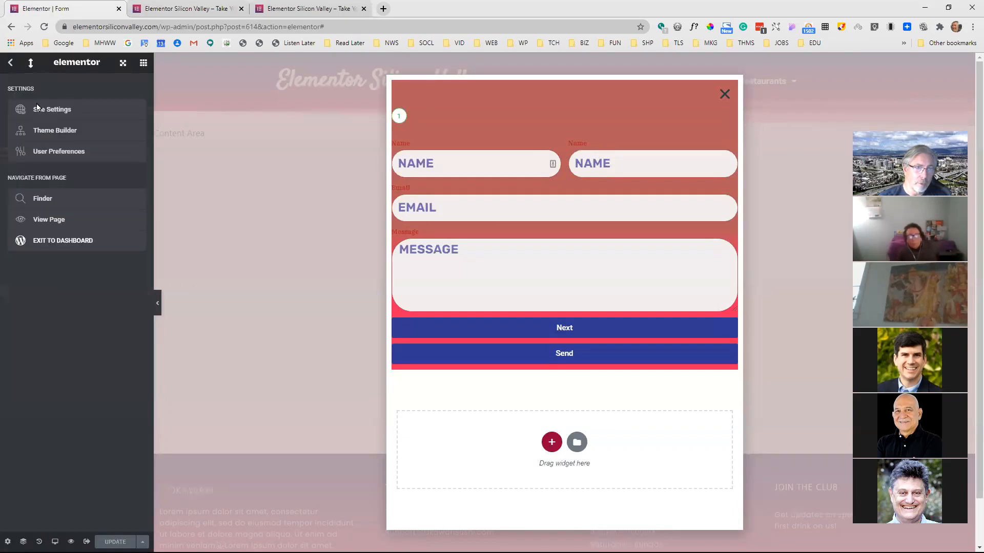
{"action": "left_click", "coordinate": [72, 243]}
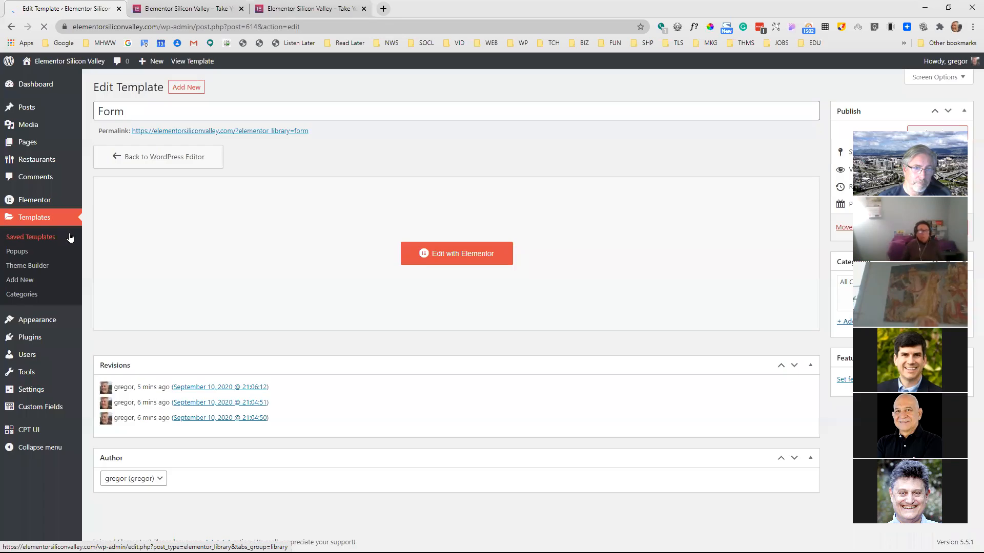
{"action": "left_click", "coordinate": [26, 250]}
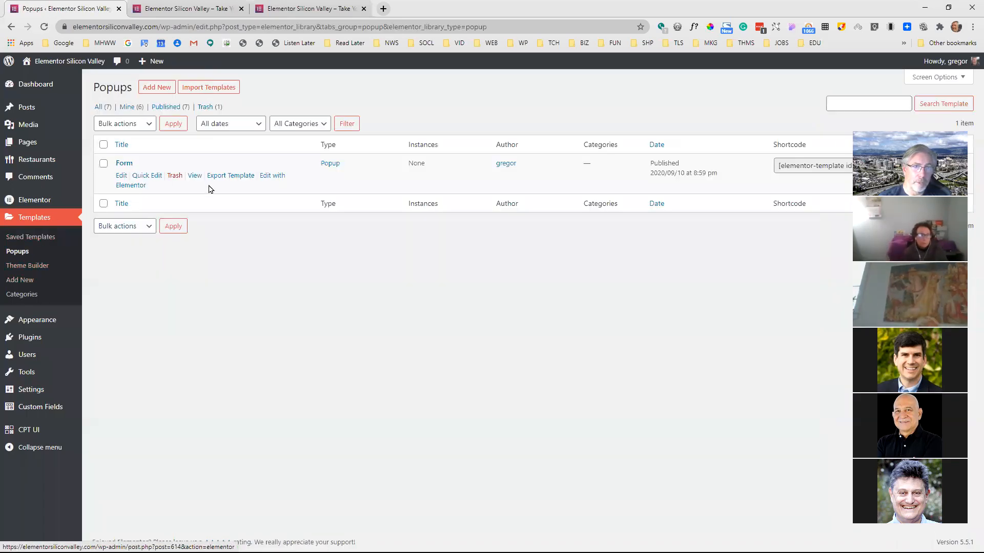
Create a new popup template named Notice
{"action": "left_click", "coordinate": [157, 87]}
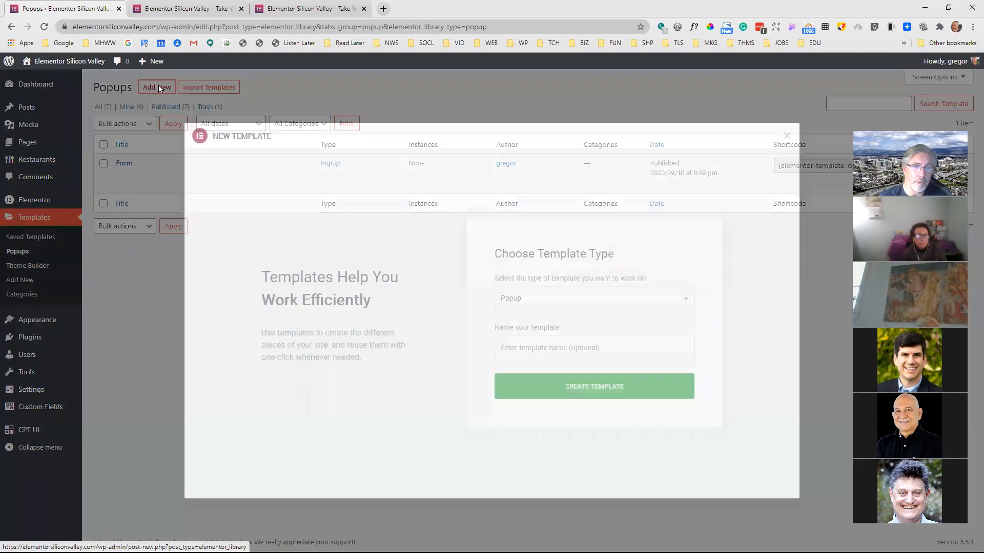
{"action": "left_click", "coordinate": [586, 359]}
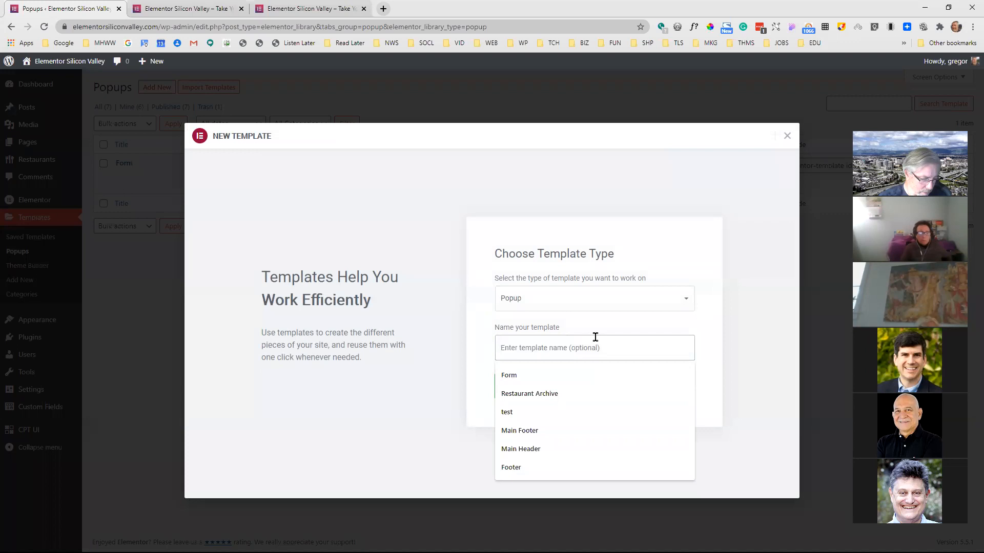
{"action": "type", "text": "Notiv"}
{"action": "key", "text": "BackSpace"}
{"action": "type", "text": "e"}
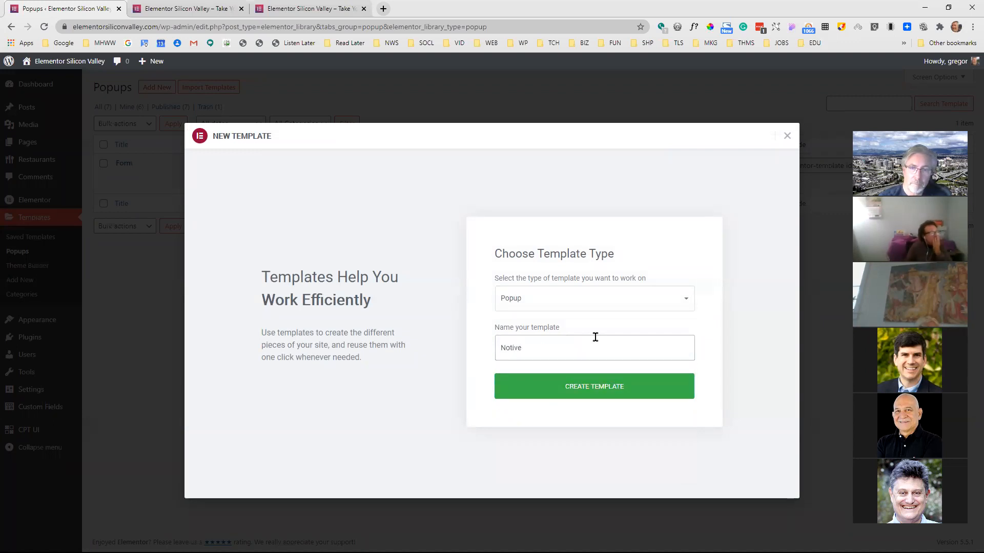
{"action": "key", "text": "BackSpace"}
{"action": "key", "text": "BackSpace"}
{"action": "type", "text": "ce"}
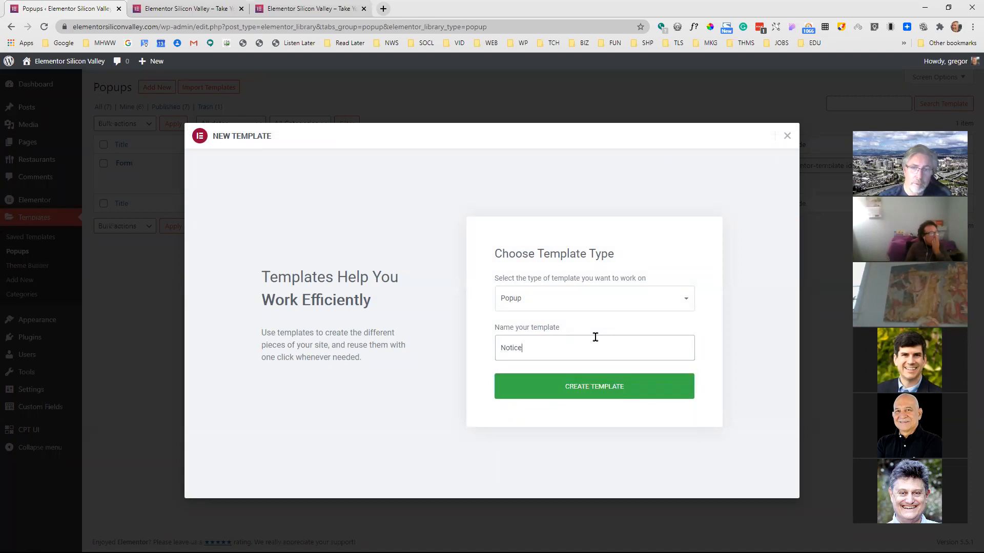
{"action": "left_click", "coordinate": [589, 390]}
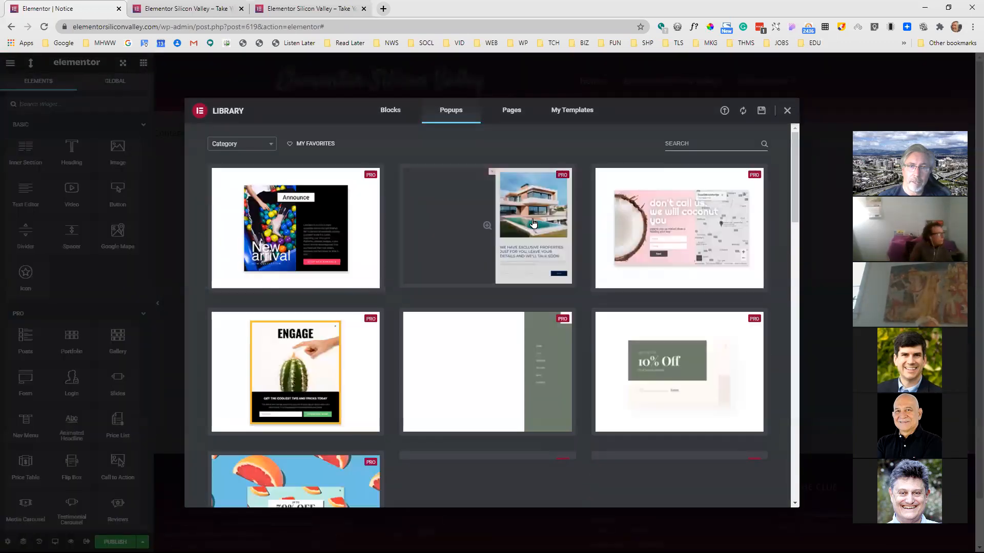
Browse the popup library and insert the pink cookie notice bar with the cactus icon and "Got it" button
{"action": "scroll", "coordinate": [509, 270], "scroll_direction": "down", "scroll_amount": 12}
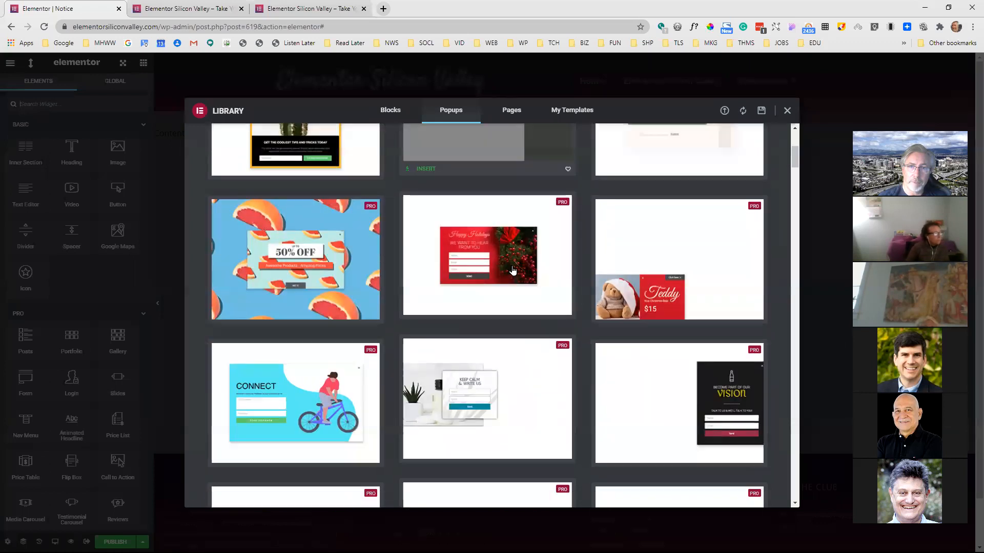
{"action": "scroll", "coordinate": [511, 266], "scroll_direction": "up", "scroll_amount": 4}
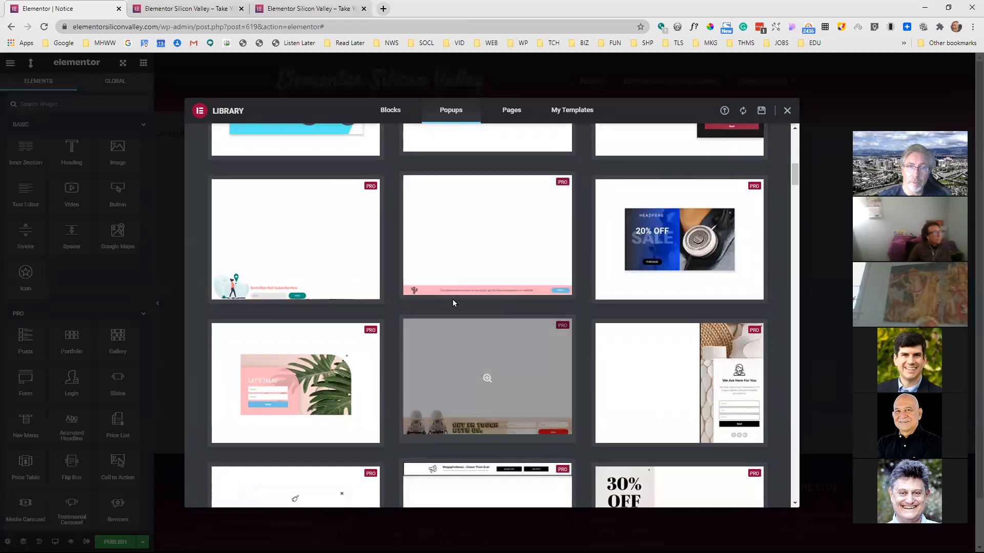
{"action": "left_click", "coordinate": [488, 235]}
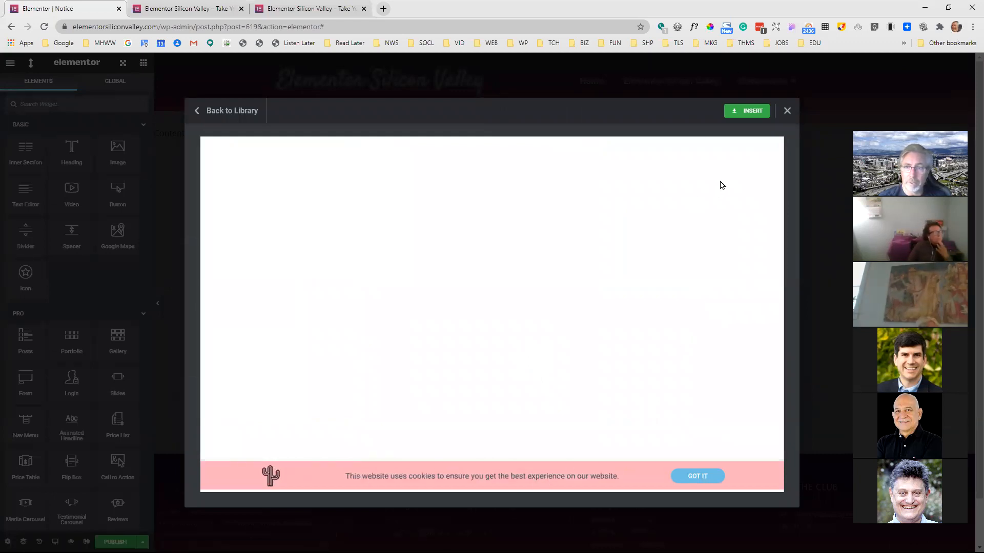
{"action": "left_click", "coordinate": [744, 114]}
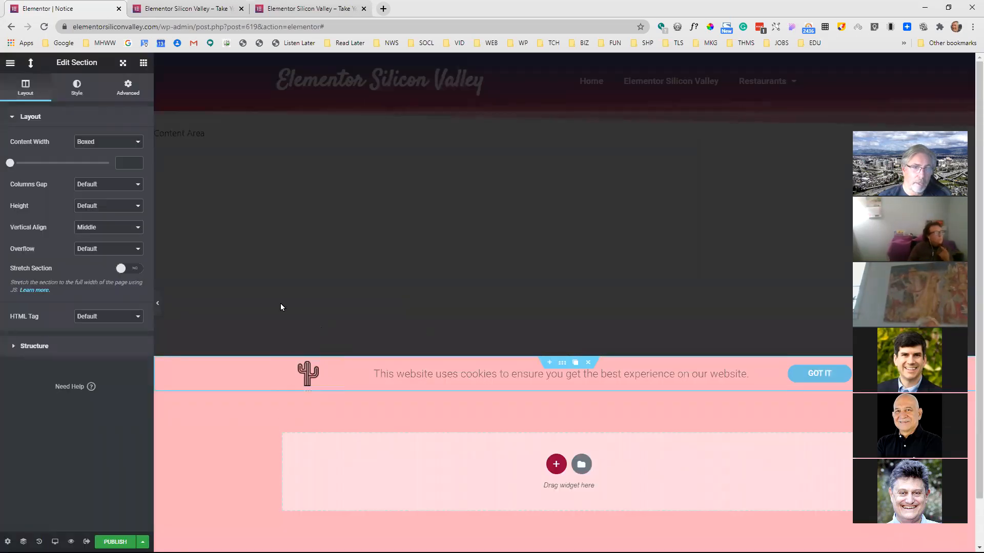
Add a display condition to the Notice popup that includes Singular, Front Page
{"action": "left_click", "coordinate": [143, 63]}
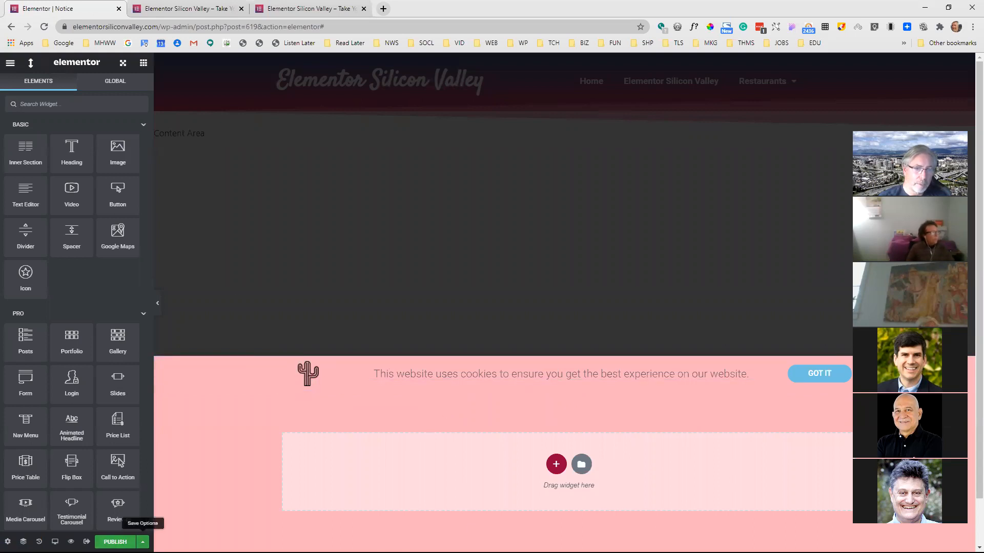
{"action": "left_click", "coordinate": [142, 542]}
{"action": "left_click", "coordinate": [74, 453]}
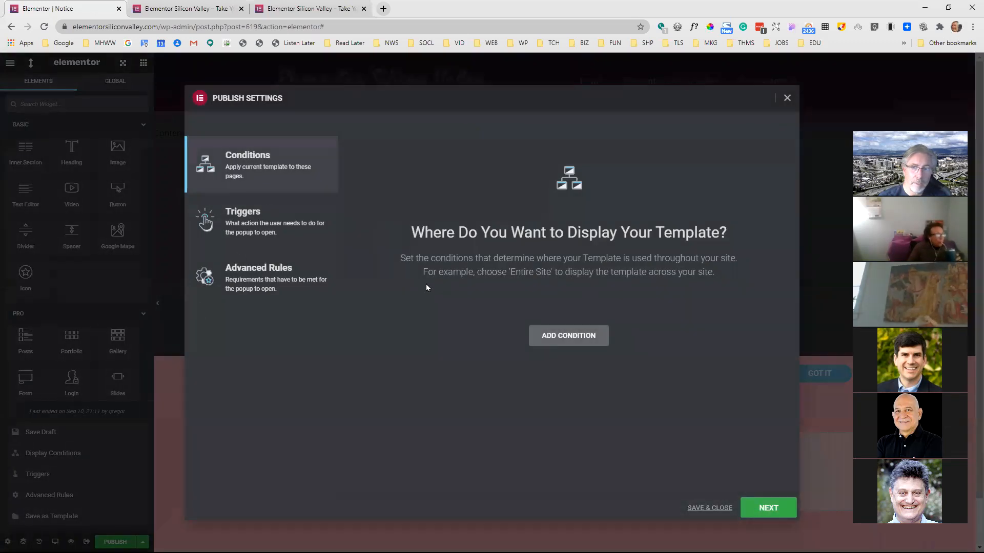
{"action": "left_click", "coordinate": [553, 336]}
{"action": "left_click", "coordinate": [547, 322]}
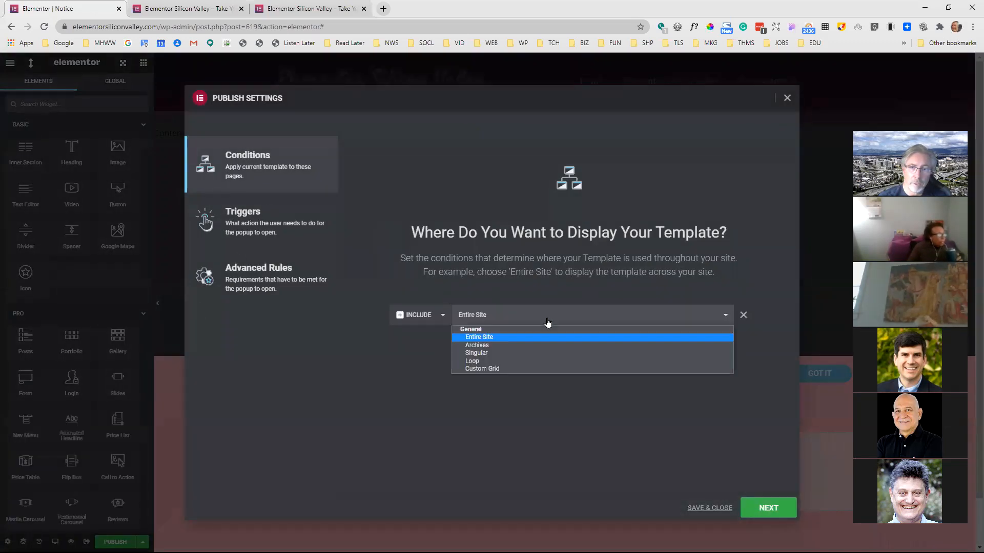
{"action": "left_click", "coordinate": [490, 354]}
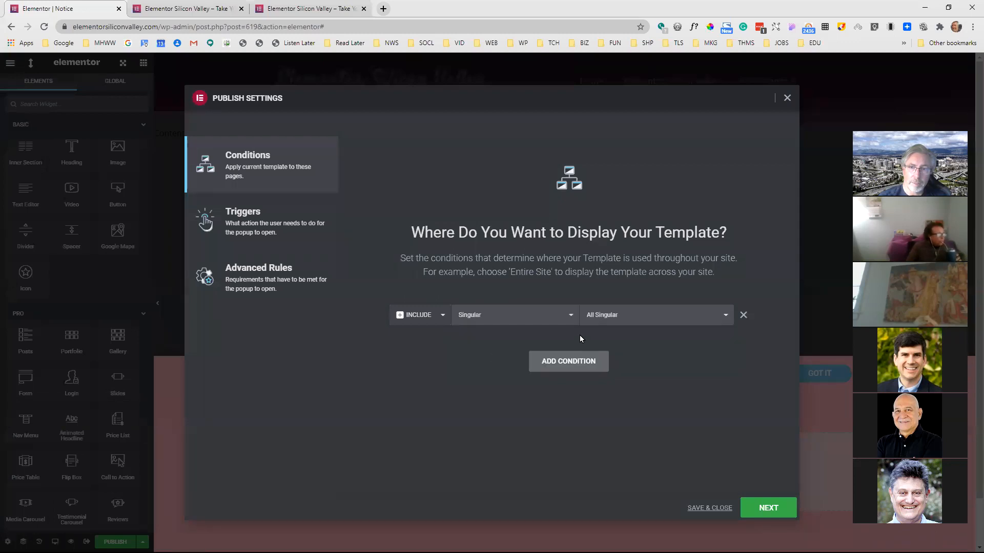
{"action": "left_click", "coordinate": [642, 318]}
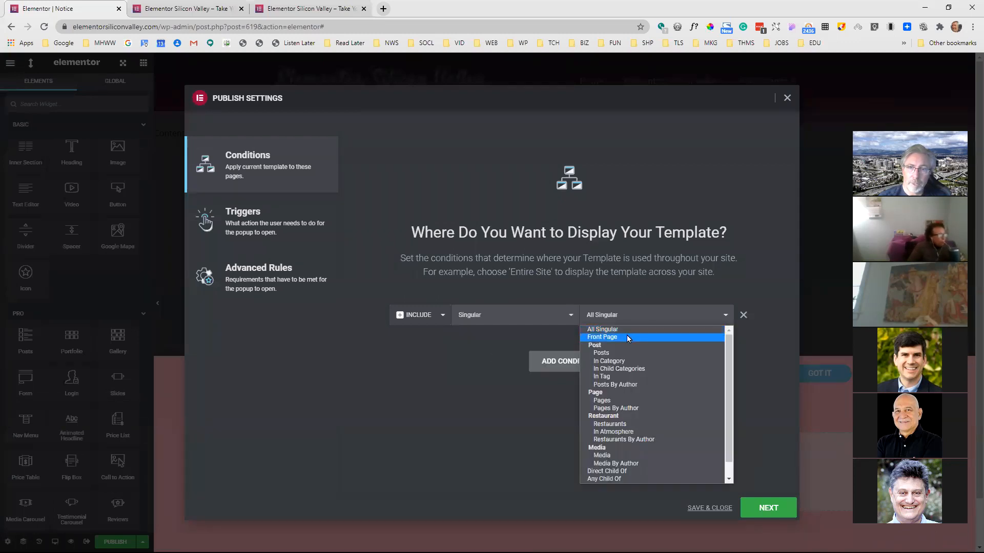
{"action": "left_click", "coordinate": [628, 337]}
Enable the On Page Load trigger within 4 seconds, and save the publish settings
{"action": "left_click", "coordinate": [259, 224]}
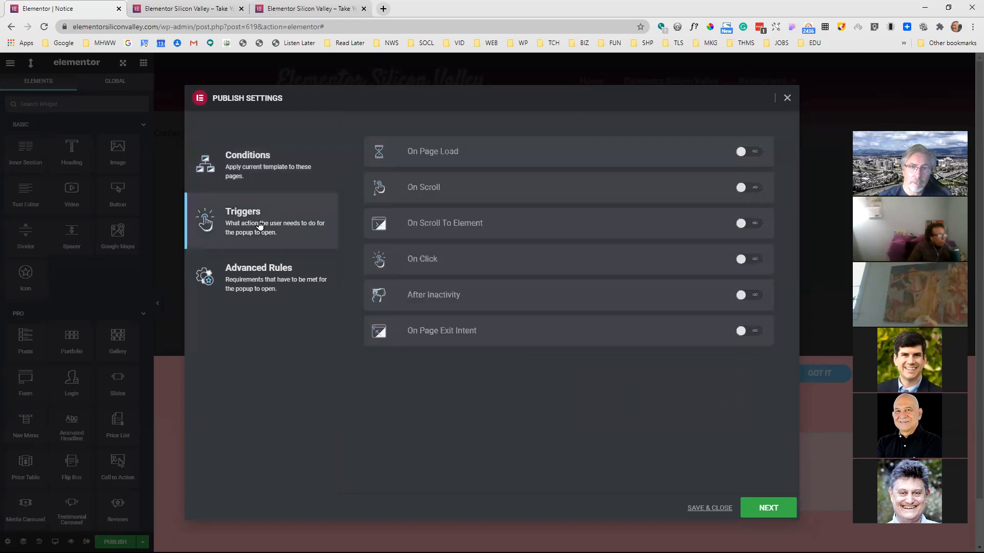
{"action": "left_click", "coordinate": [755, 158]}
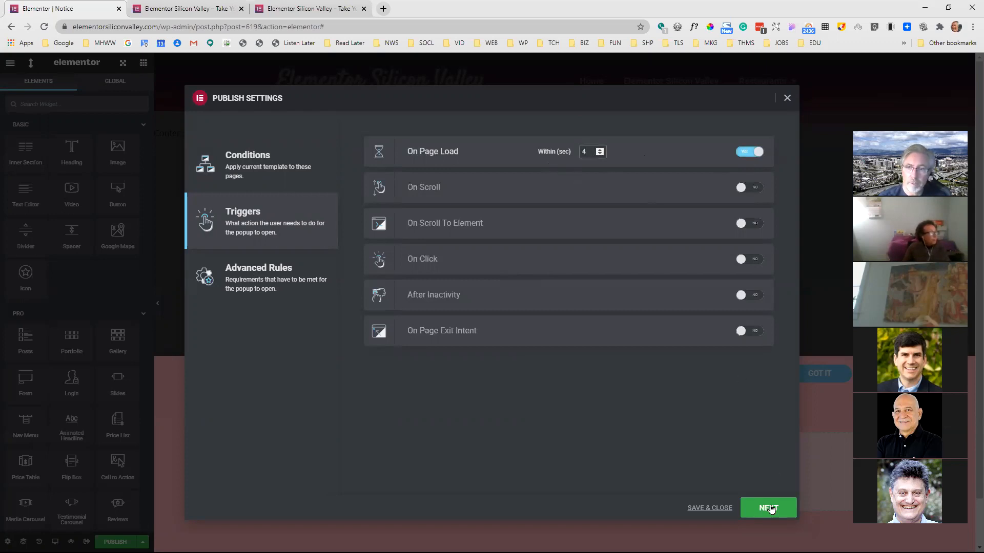
{"action": "left_click", "coordinate": [724, 509]}
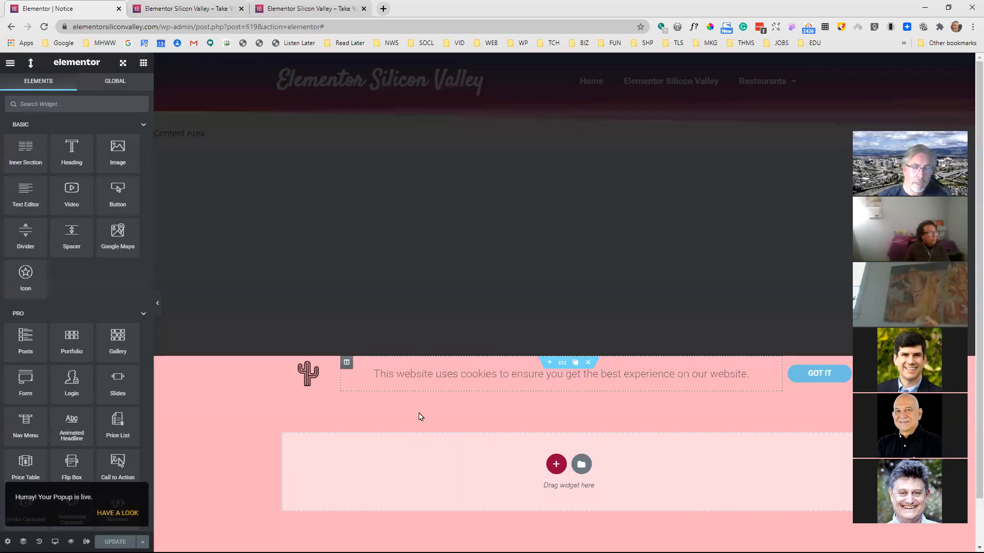
Reload the live home page to test the cookie notice, and dismiss it with "Got it"
{"action": "left_click", "coordinate": [174, 9]}
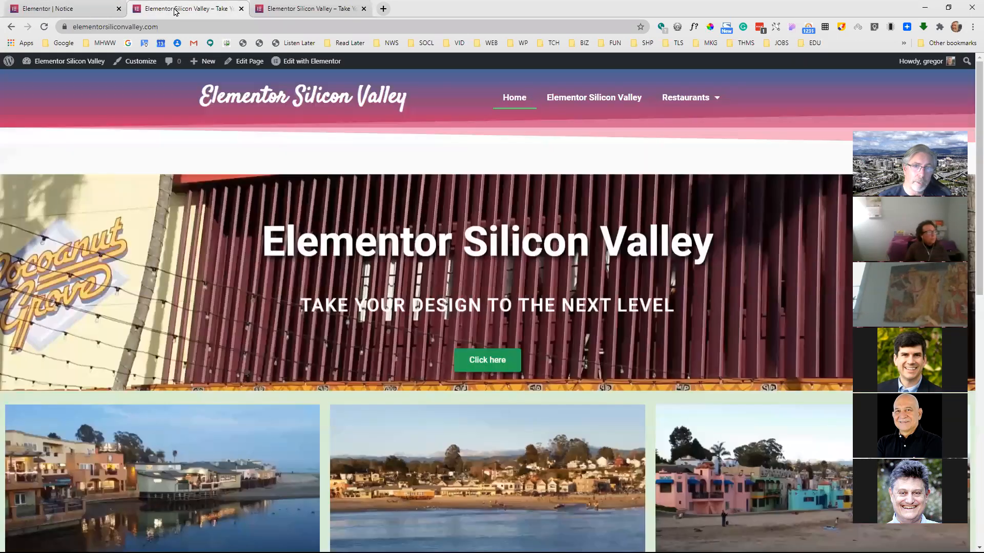
{"action": "left_click", "coordinate": [43, 28]}
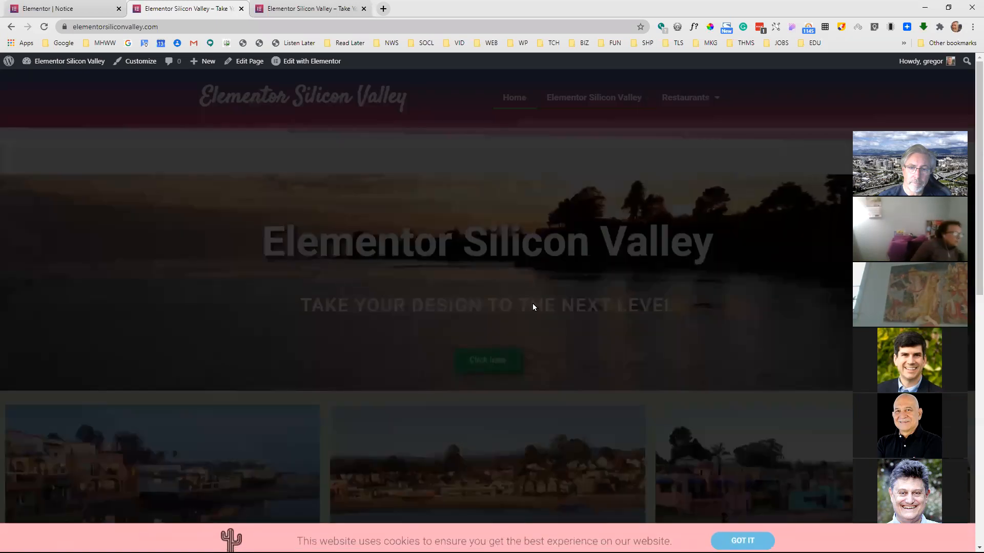
{"action": "left_click", "coordinate": [745, 534]}
Back in the Notice editor, add a button to the cactus icon's column and delete the cactus icon
{"action": "left_click", "coordinate": [95, 6]}
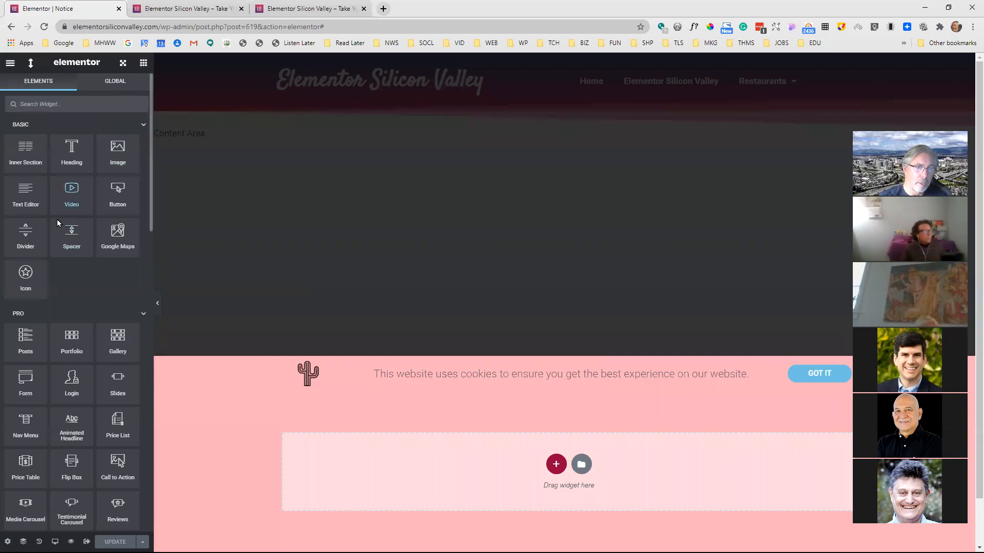
{"action": "left_click_drag", "start_coordinate": [118, 194], "coordinate": [324, 370]}
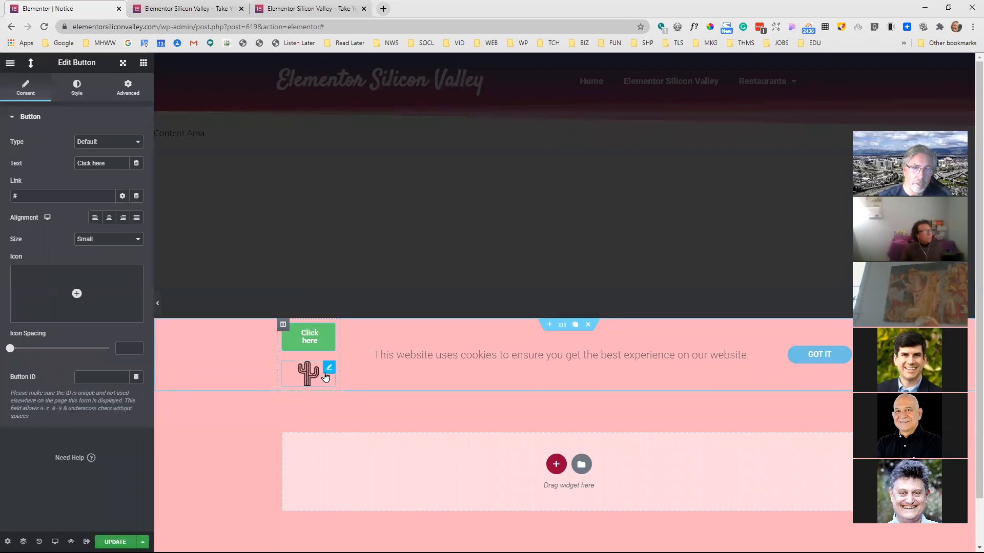
{"action": "left_click", "coordinate": [303, 366]}
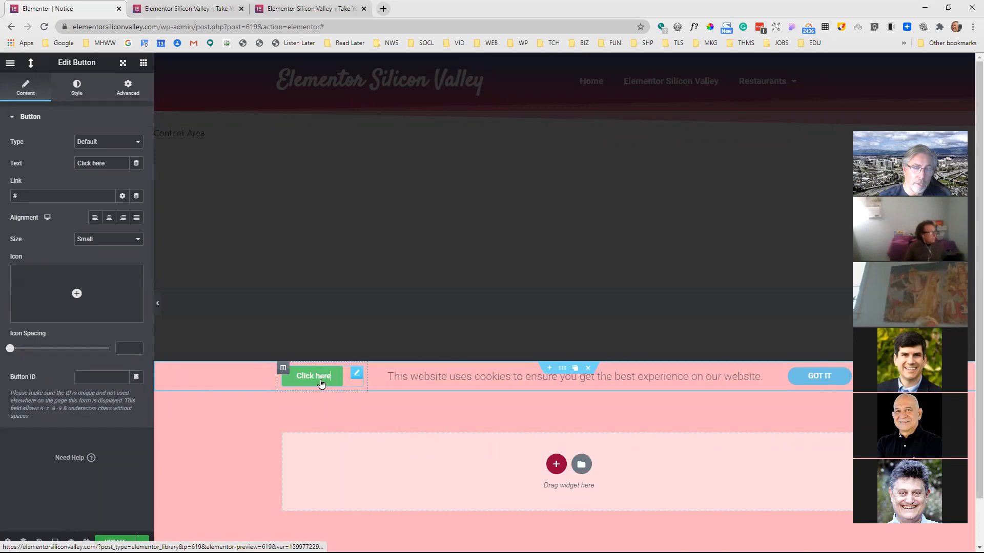
Set the new button's text to "Contact"
{"action": "triple_click", "coordinate": [112, 159]}
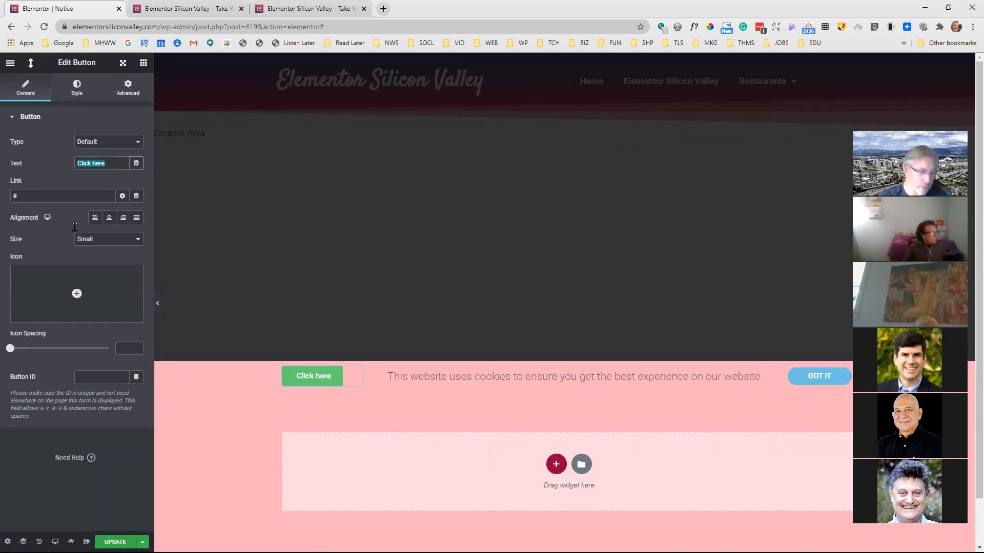
{"action": "type", "text": "Contect"}
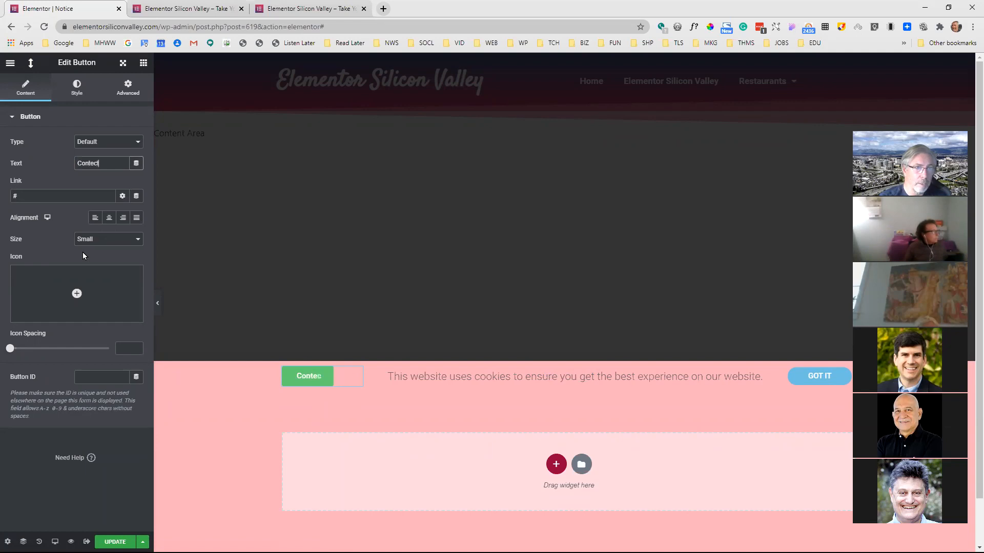
{"action": "key", "text": "BackSpace"}
{"action": "type", "text": "ect"}
{"action": "key", "text": "BackSpace"}
{"action": "key", "text": "BackSpace"}
{"action": "key", "text": "BackSpace"}
{"action": "type", "text": "act"}
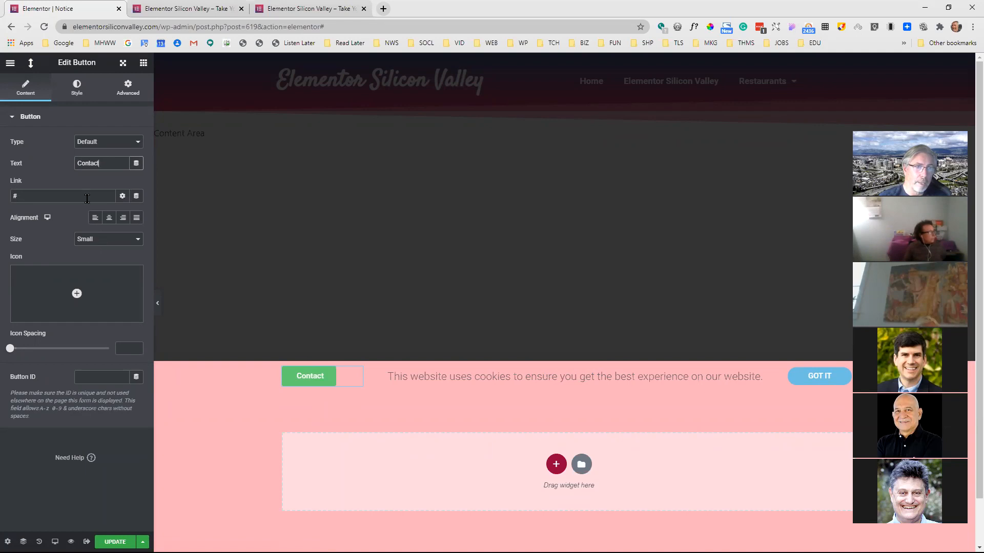
Link the Contact button to the Popup action through dynamic tags, choose Form (Template) to open, and update the Notice popup
{"action": "left_click", "coordinate": [136, 196]}
{"action": "scroll", "coordinate": [67, 290], "scroll_direction": "down", "scroll_amount": 3}
{"action": "left_click", "coordinate": [54, 322]}
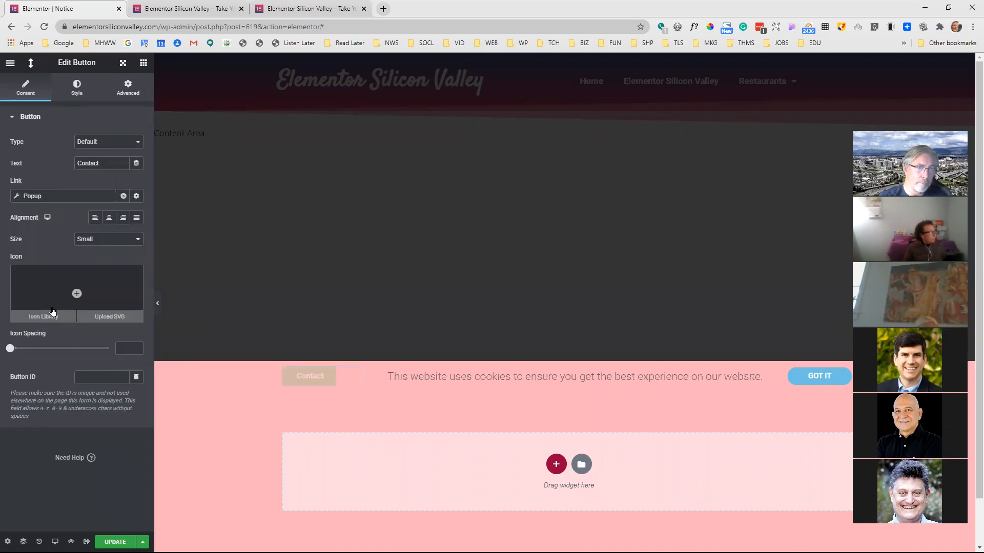
{"action": "left_click", "coordinate": [15, 199]}
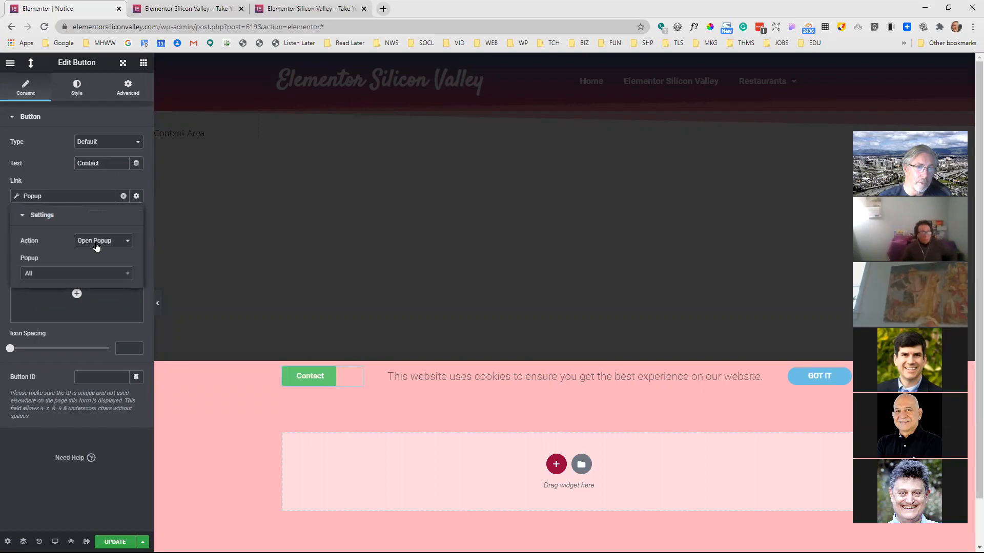
{"action": "left_click", "coordinate": [95, 274]}
{"action": "type", "text": "fo"}
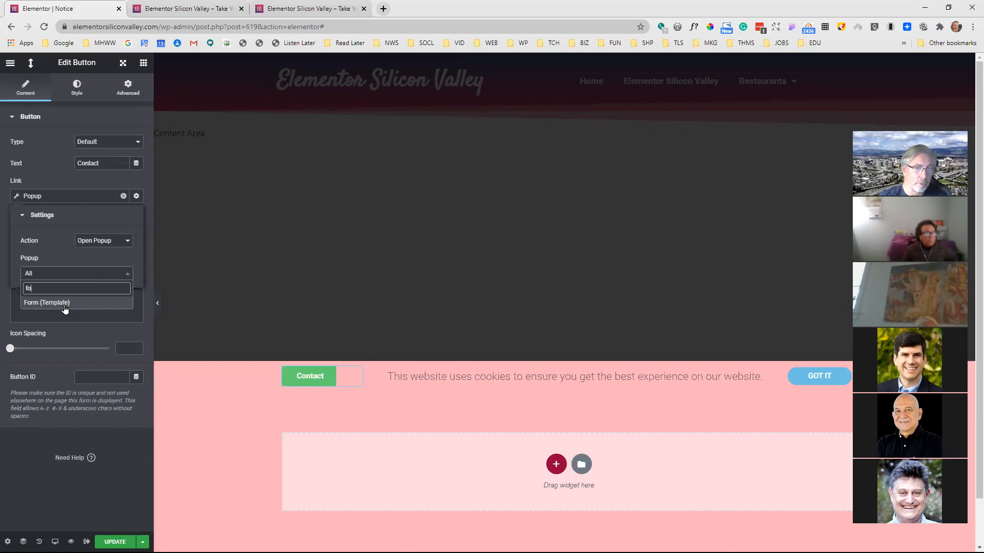
{"action": "left_click", "coordinate": [64, 305]}
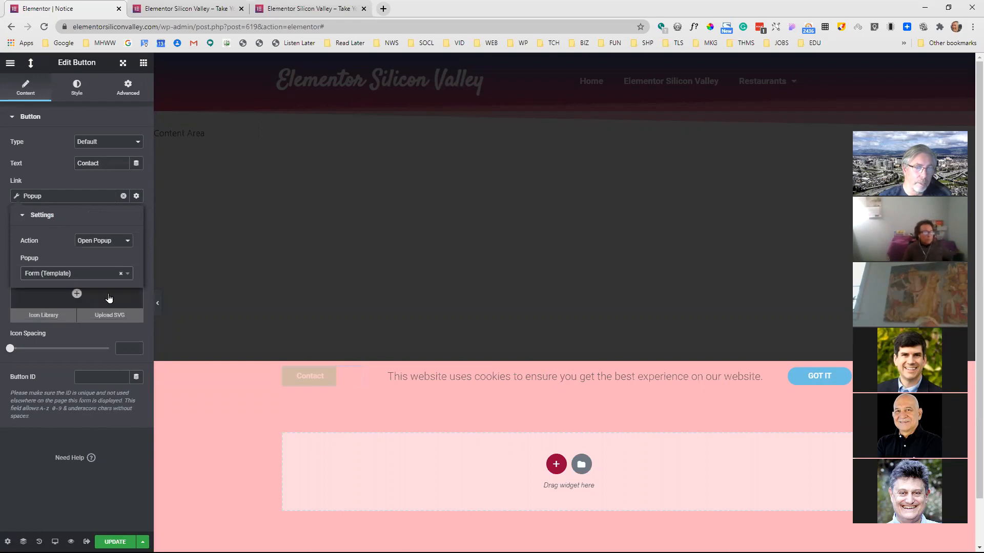
{"action": "key", "text": "ctrl+s"}
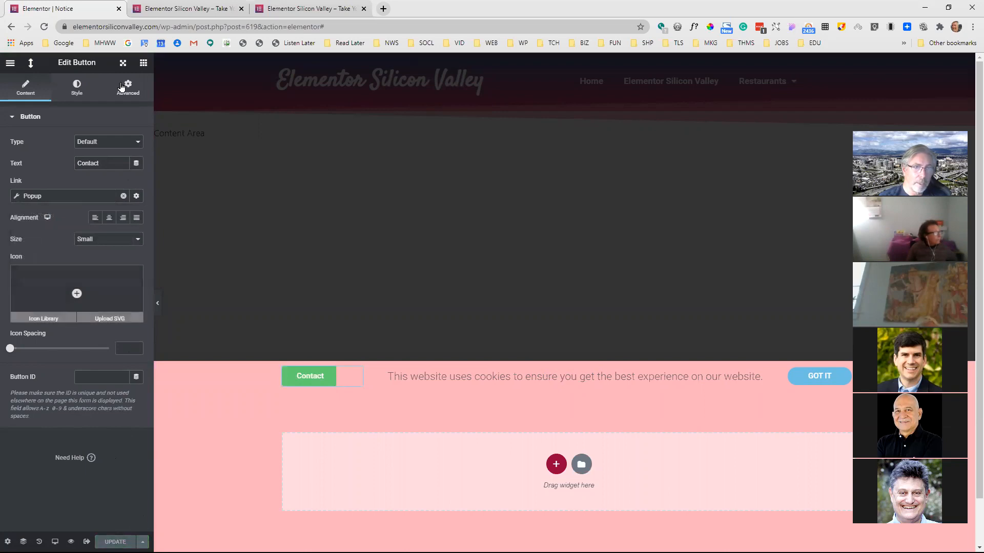
Reload the live home page and open the Form popup from the notice bar's Contact button
{"action": "left_click", "coordinate": [167, 15]}
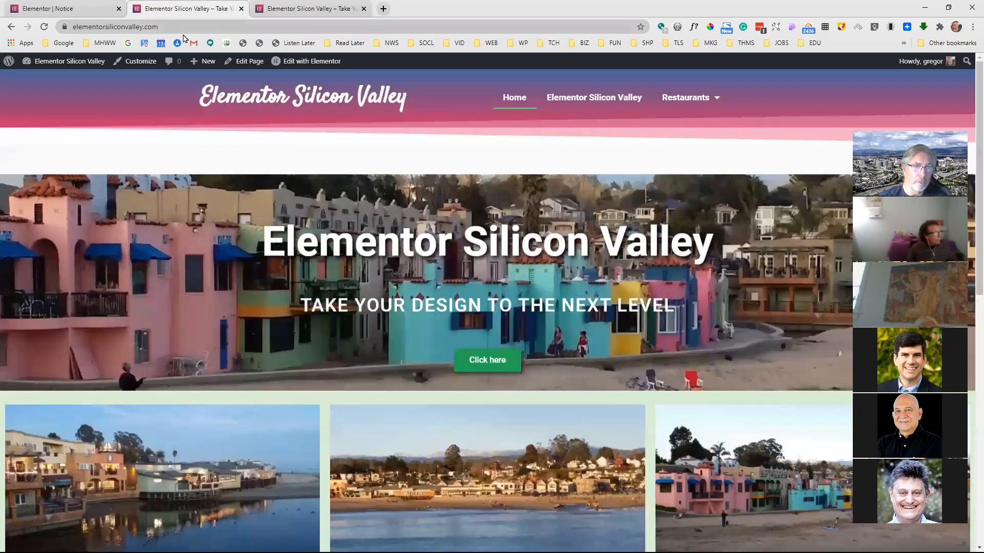
{"action": "left_click", "coordinate": [48, 28]}
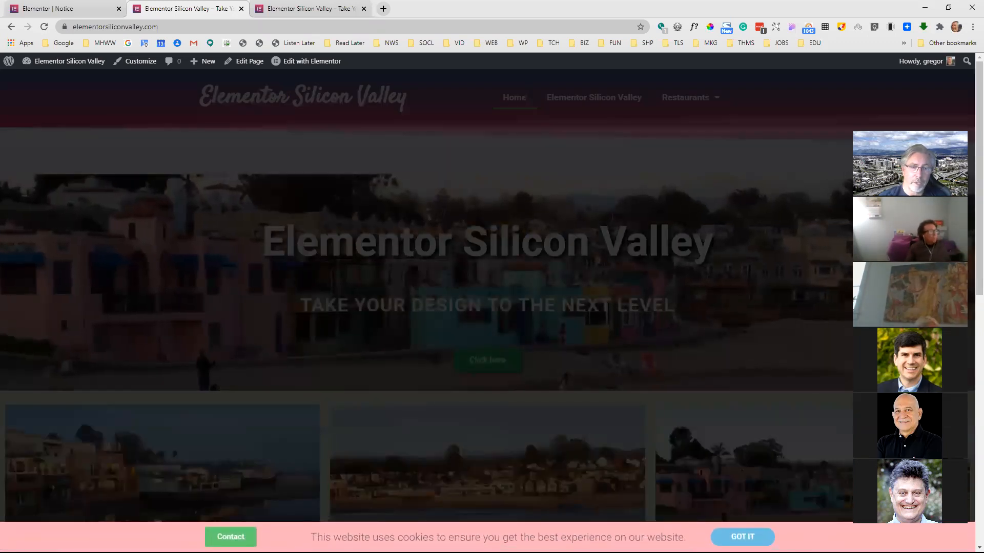
{"action": "left_click", "coordinate": [234, 536]}
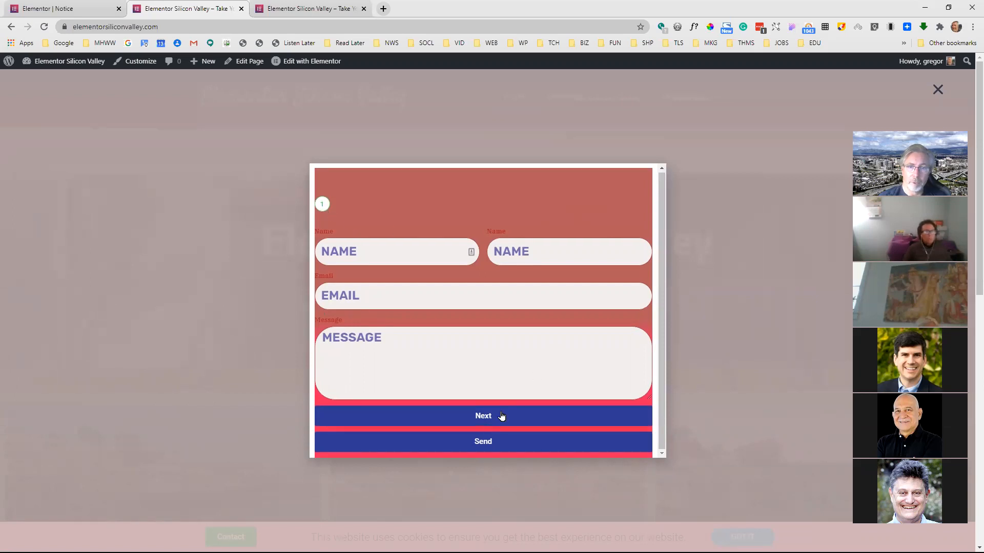
Fill in the popup form with the saved name and email and the message "TEST", and send it
{"action": "left_click", "coordinate": [501, 416]}
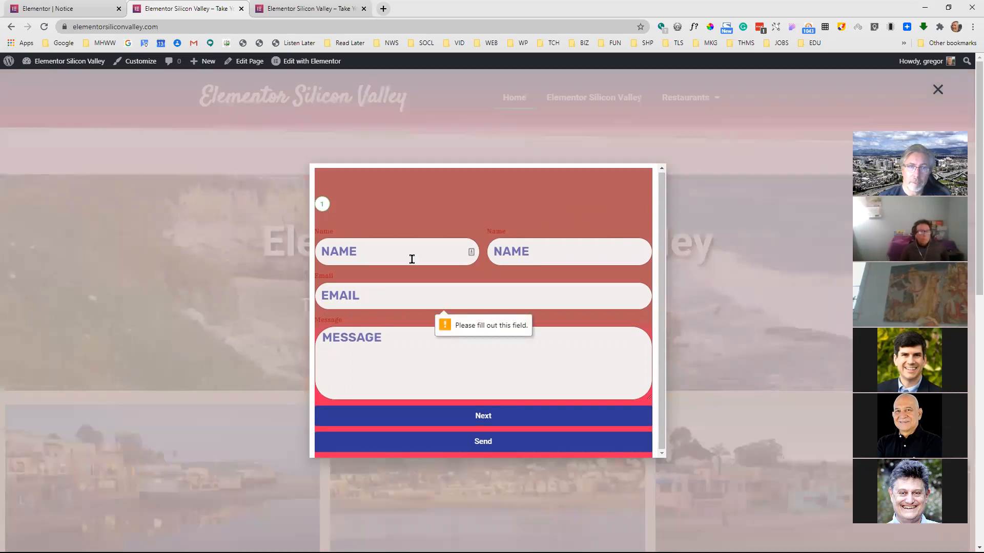
{"action": "left_click", "coordinate": [412, 259]}
{"action": "left_click", "coordinate": [403, 275]}
{"action": "left_click", "coordinate": [451, 350]}
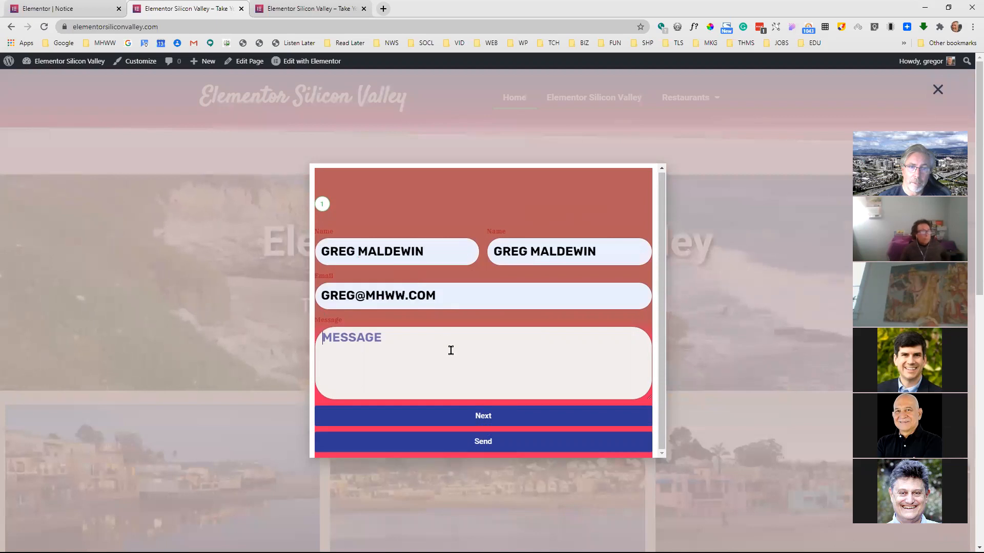
{"action": "type", "text": "TEST"}
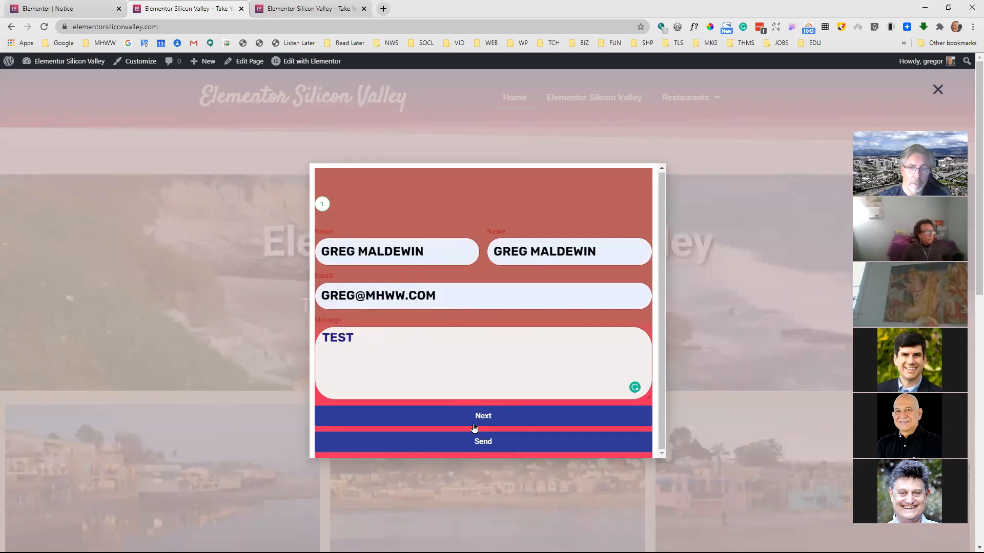
{"action": "left_click", "coordinate": [486, 414]}
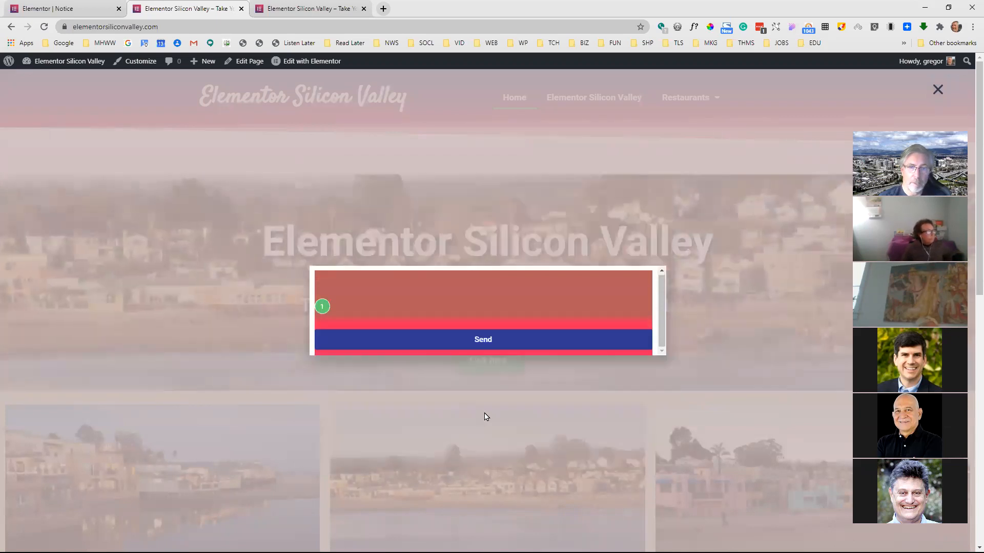
{"action": "left_click", "coordinate": [483, 339]}
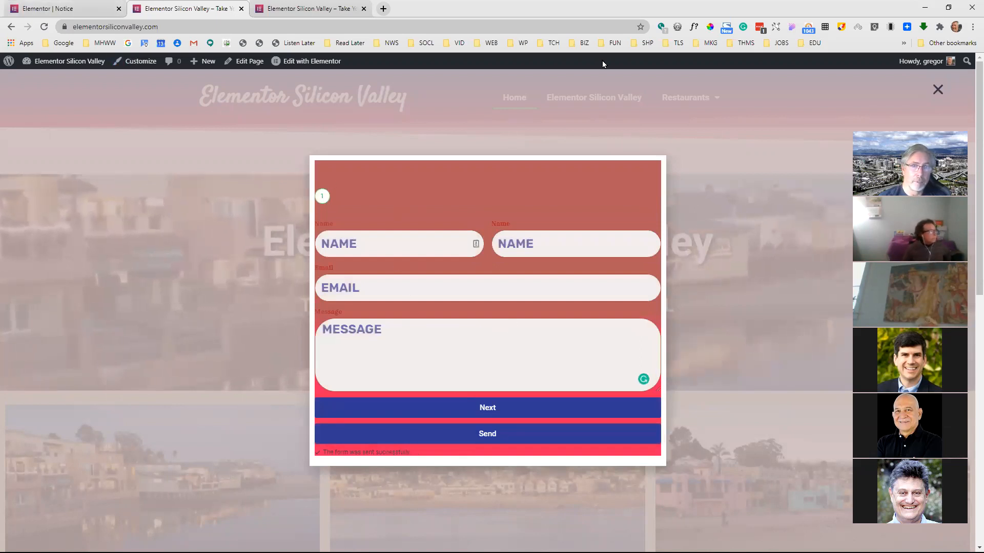
Leave the Notice editor for the WordPress popups list and open the Form popup in Elementor
{"action": "left_click", "coordinate": [81, 13]}
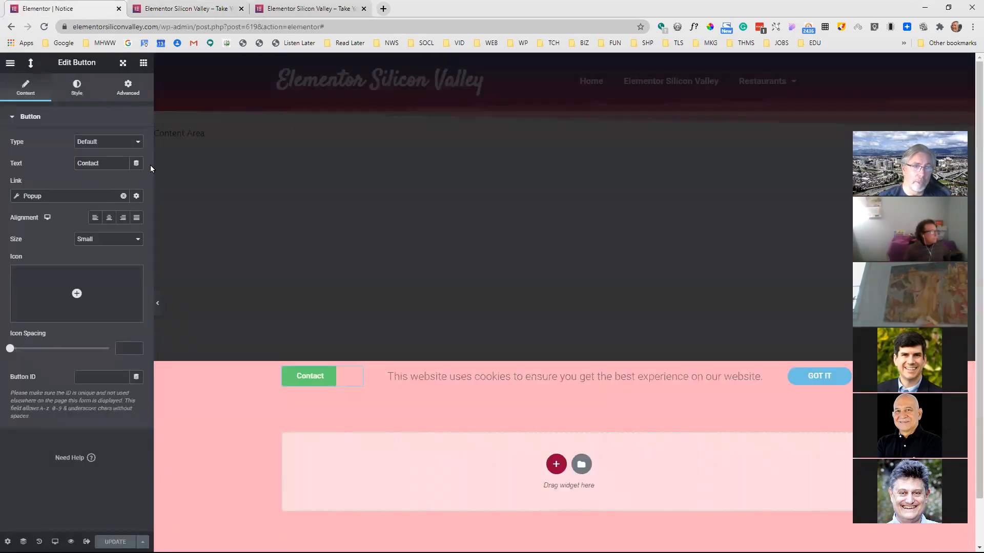
{"action": "left_click", "coordinate": [10, 64]}
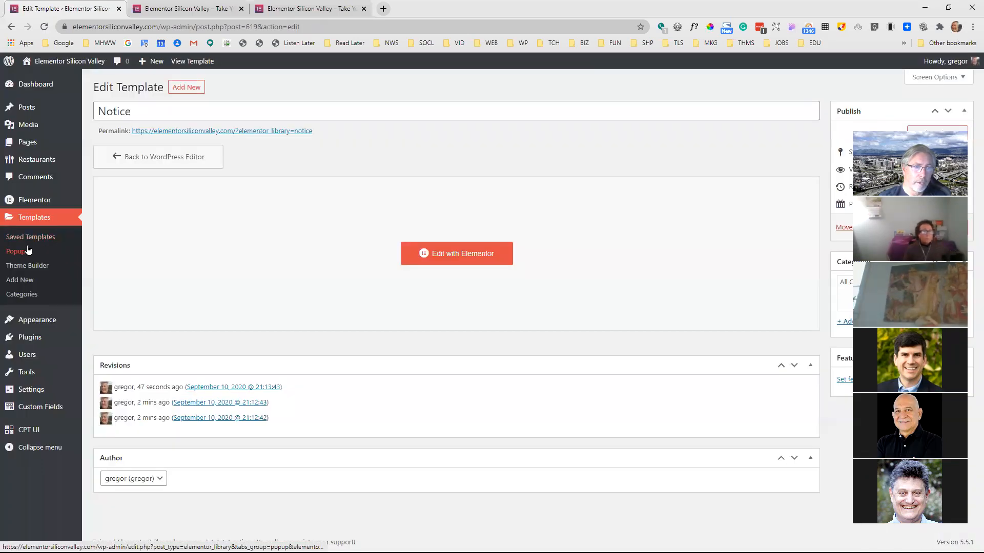
{"action": "left_click", "coordinate": [26, 257]}
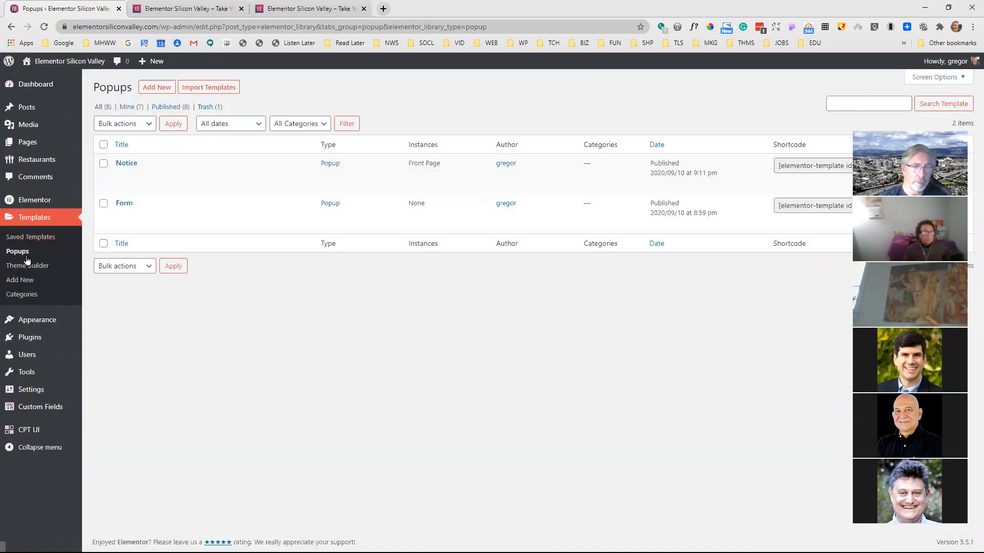
{"action": "left_click", "coordinate": [272, 215]}
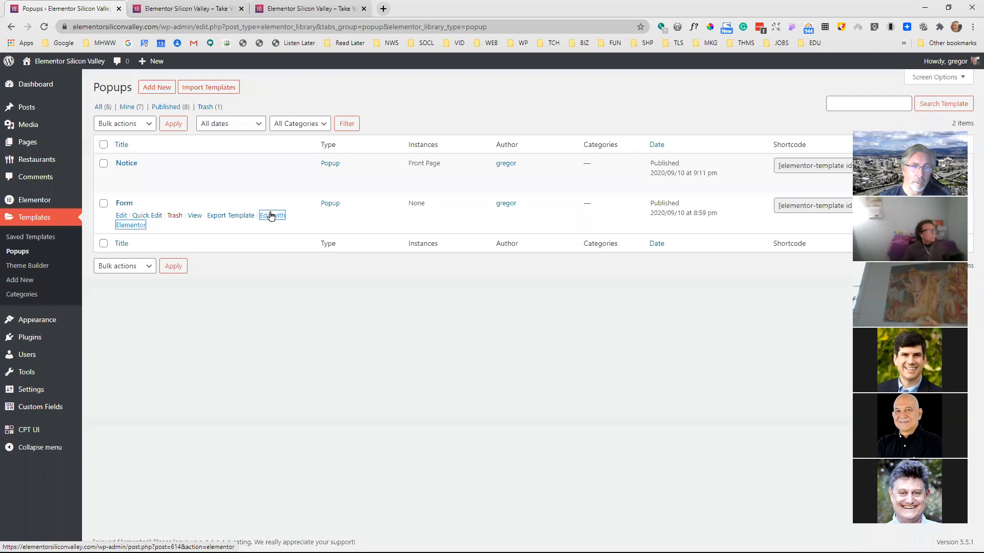
{"action": "left_click", "coordinate": [272, 216]}
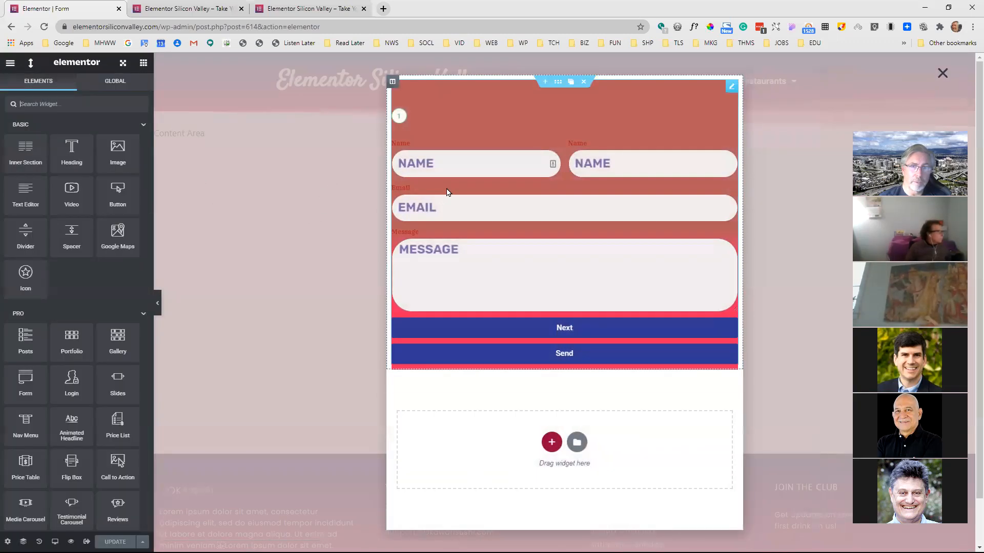
Add Popup to the form's actions after submit, alongside Email and Webhook
{"action": "left_click", "coordinate": [449, 193]}
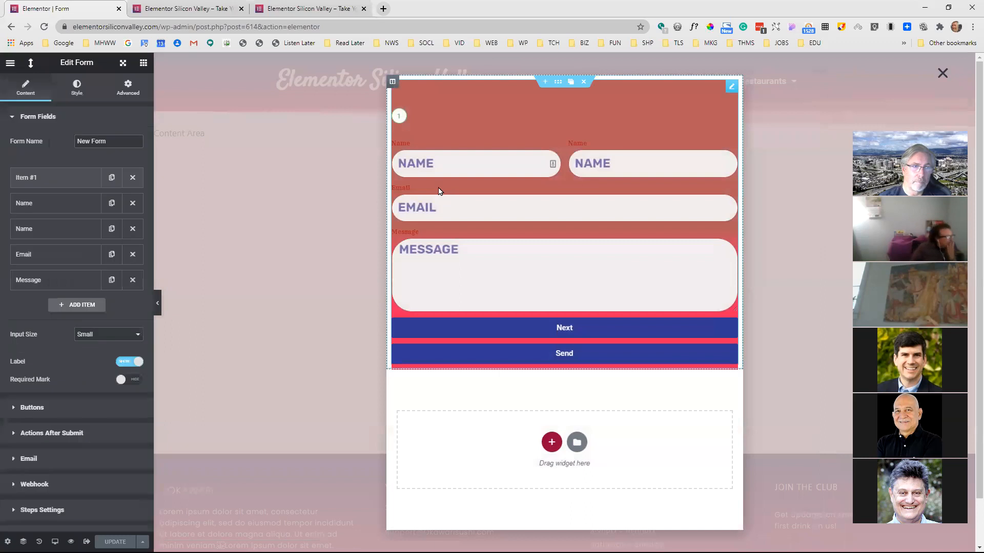
{"action": "scroll", "coordinate": [62, 403], "scroll_direction": "down", "scroll_amount": 1}
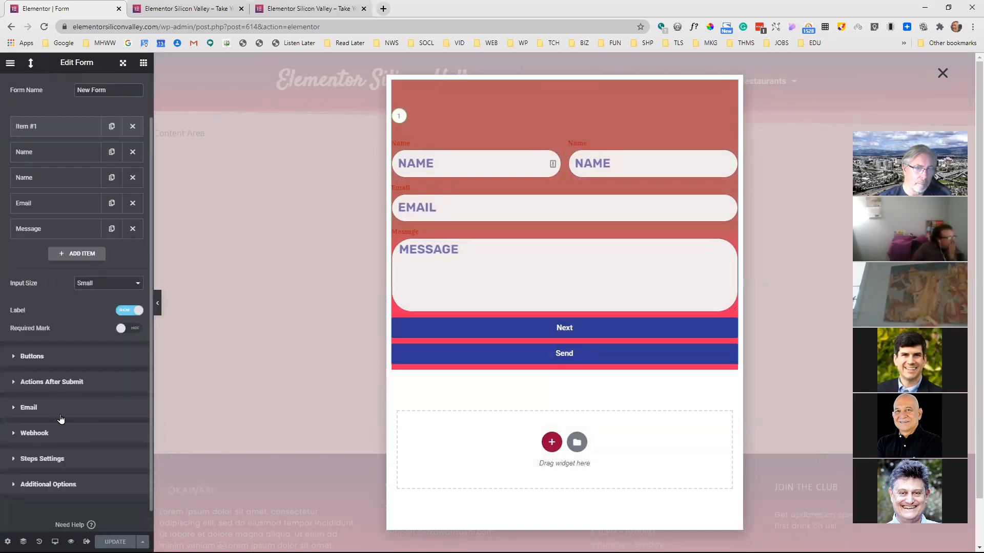
{"action": "left_click", "coordinate": [59, 382]}
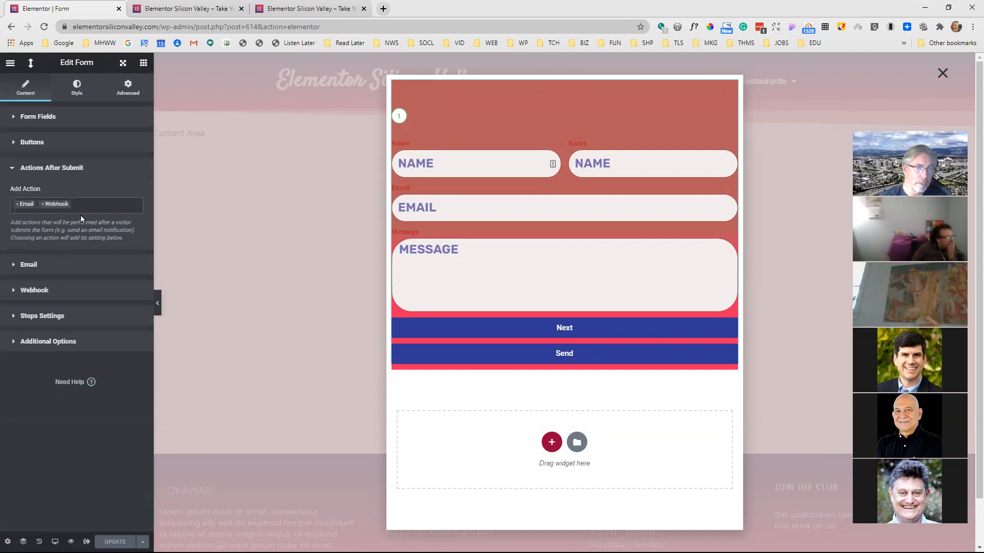
{"action": "left_click", "coordinate": [88, 204]}
{"action": "scroll", "coordinate": [87, 269], "scroll_direction": "down", "scroll_amount": 2}
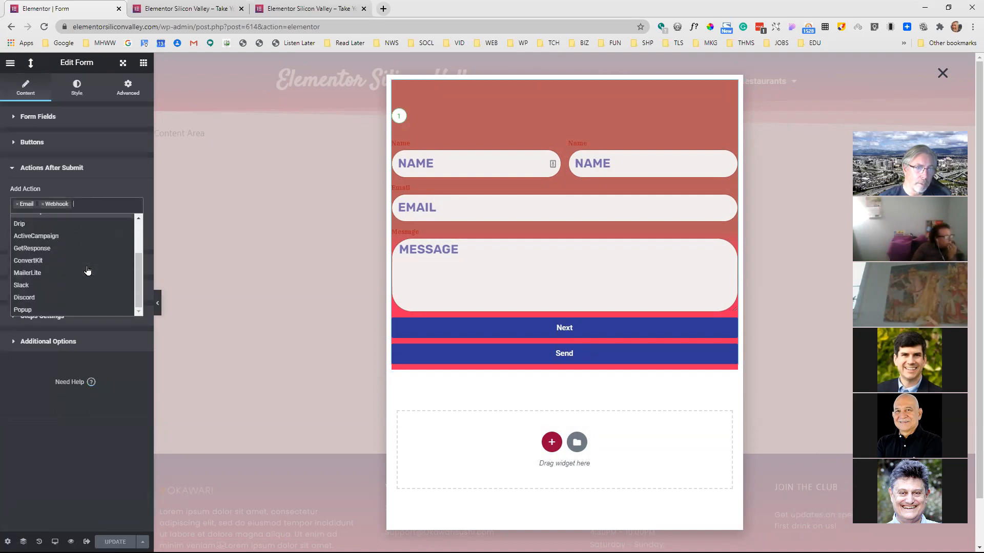
{"action": "left_click", "coordinate": [43, 310]}
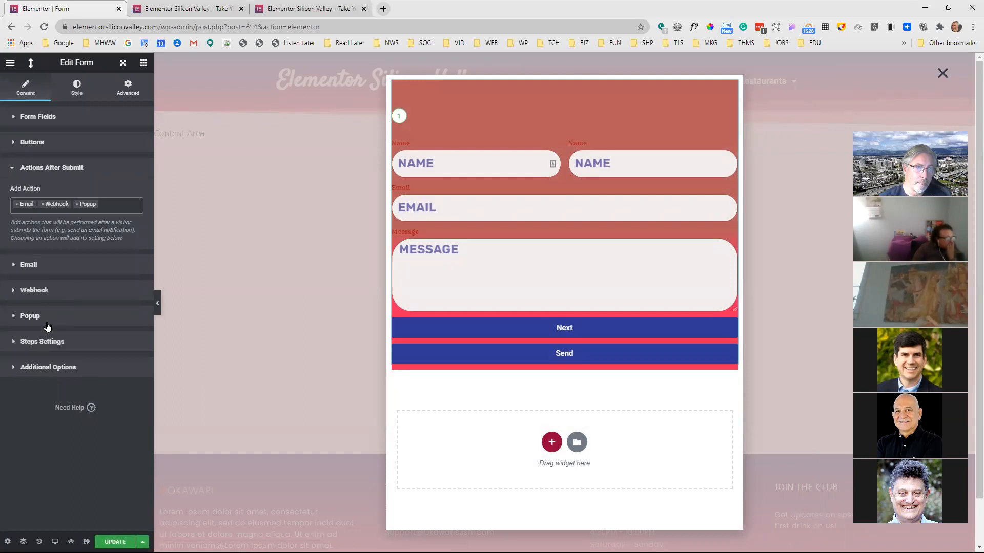
Set the form's popup action to Close Popup, update the template and save its publish settings without adding conditions
{"action": "left_click", "coordinate": [39, 317]}
{"action": "left_click", "coordinate": [106, 271]}
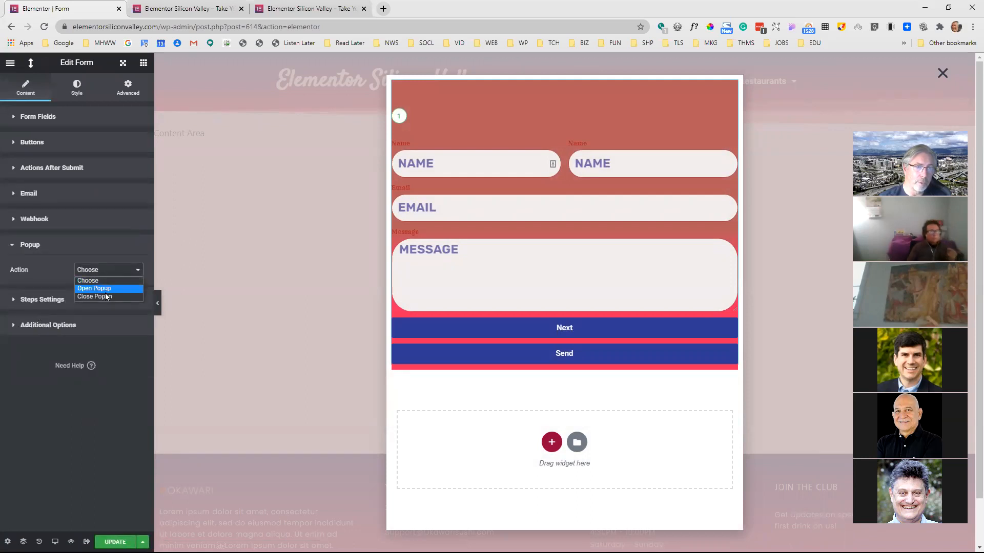
{"action": "left_click", "coordinate": [106, 297]}
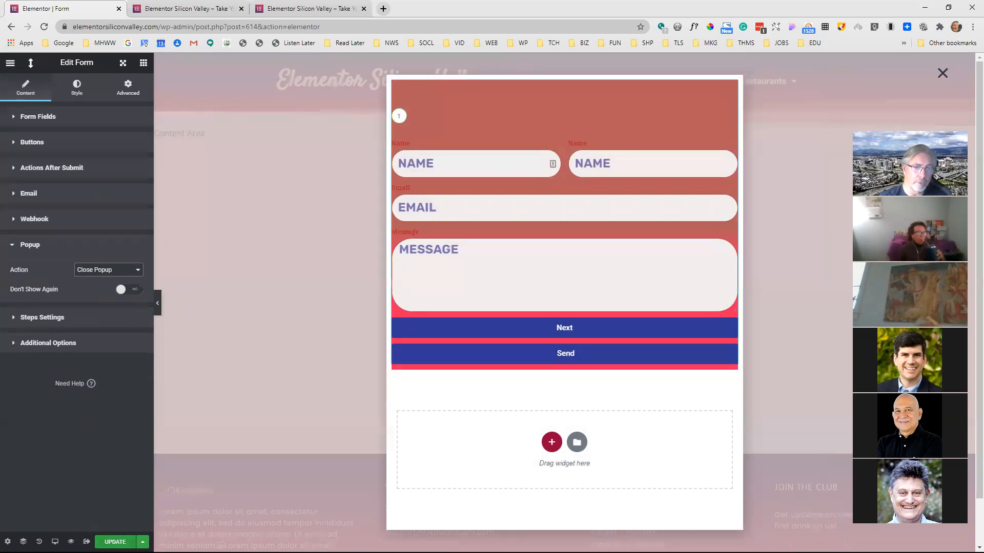
{"action": "left_click", "coordinate": [115, 542]}
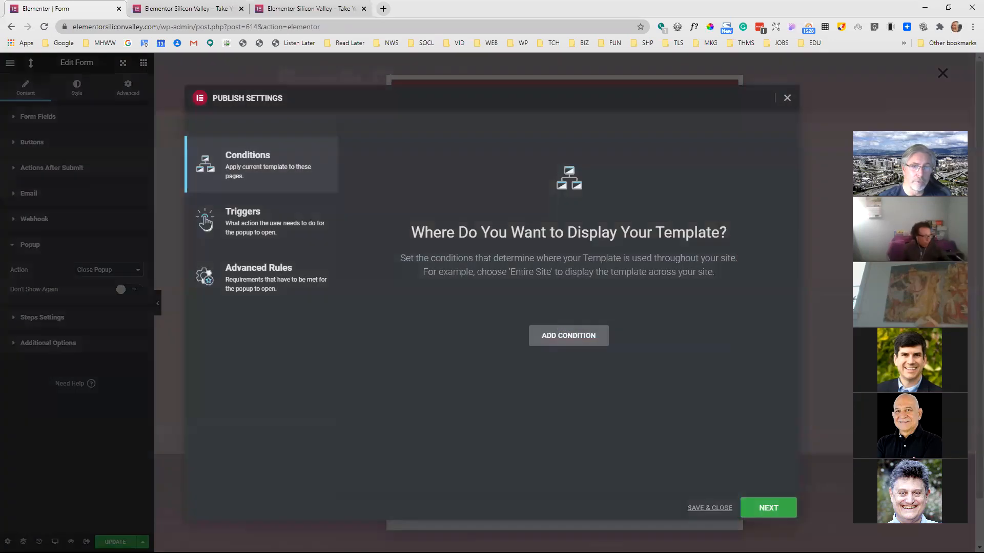
{"action": "left_click", "coordinate": [713, 509]}
Reload the live home page and reopen the Form popup with the cookie notice's Contact button
{"action": "left_click", "coordinate": [201, 5]}
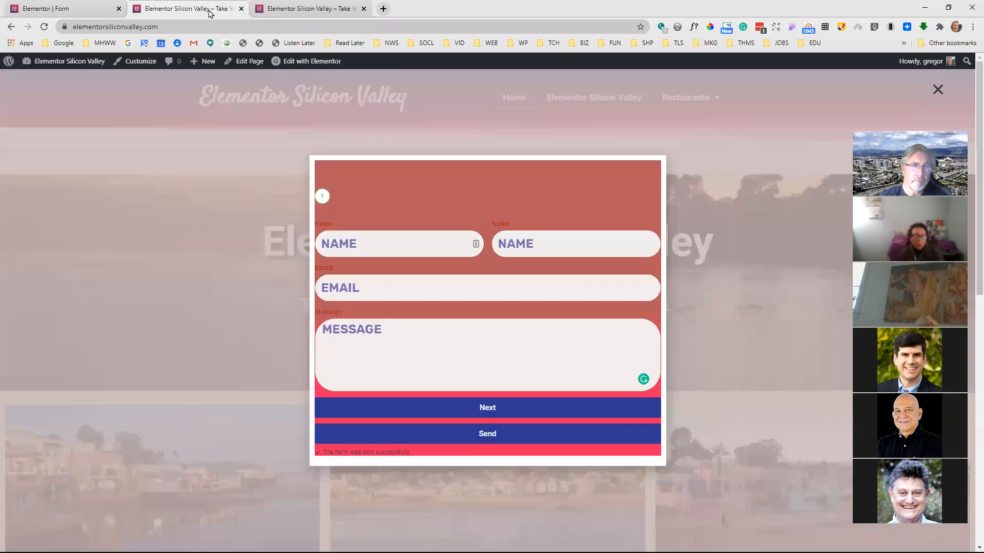
{"action": "left_click", "coordinate": [45, 30]}
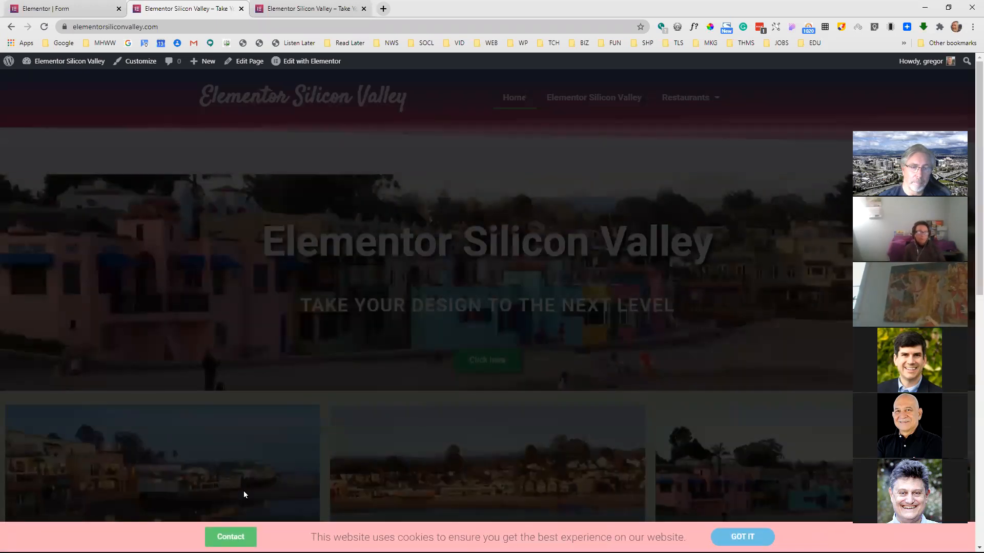
{"action": "left_click", "coordinate": [233, 536]}
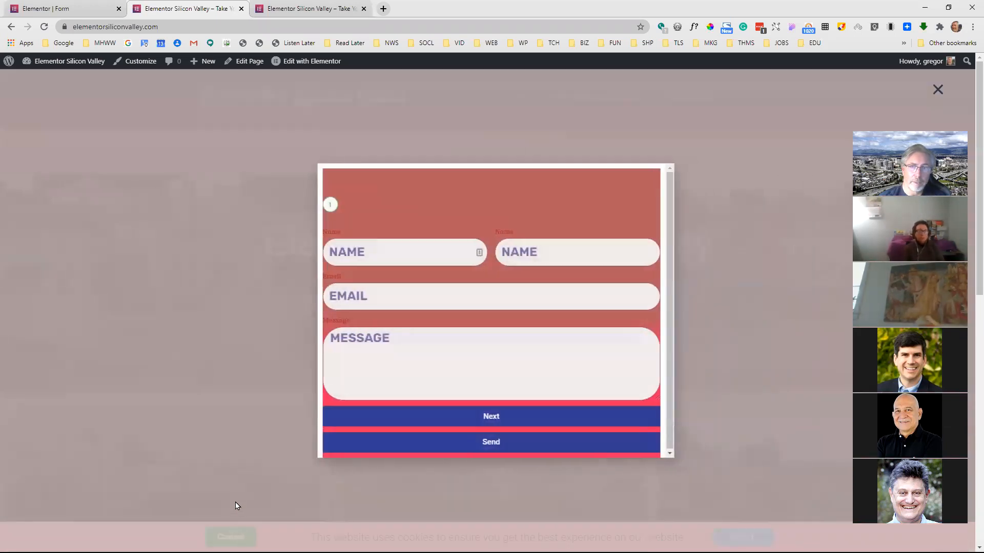
Fill in the reopened form with the saved contact details and the message "TEST2", and submit it
{"action": "left_click", "coordinate": [416, 243]}
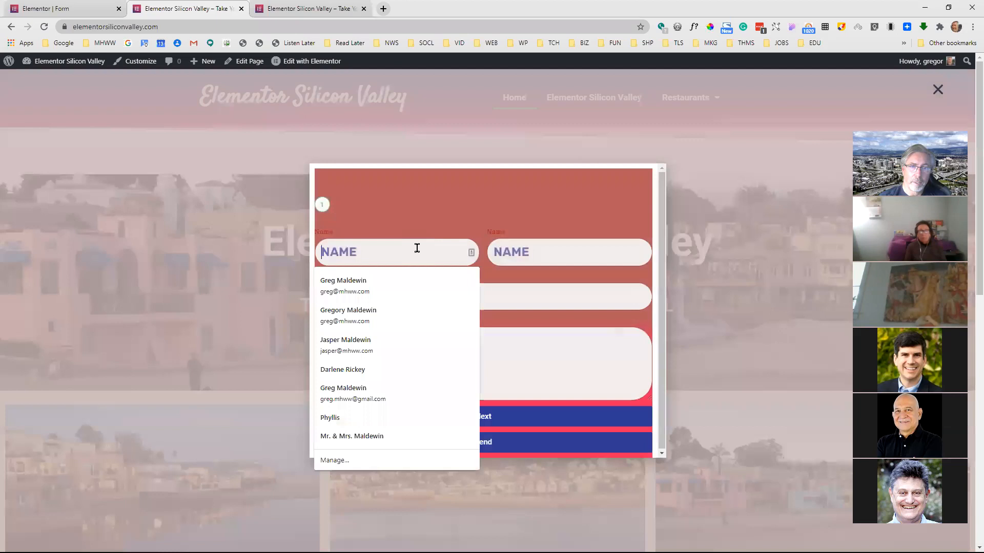
{"action": "left_click", "coordinate": [402, 282]}
{"action": "left_click", "coordinate": [402, 336]}
{"action": "type", "text": "T"}
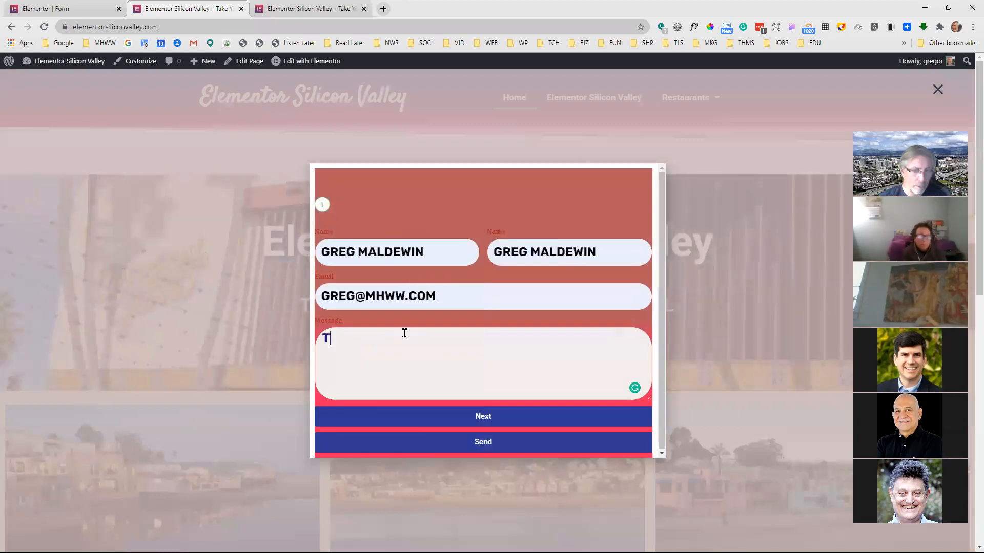
{"action": "type", "text": "EST2"}
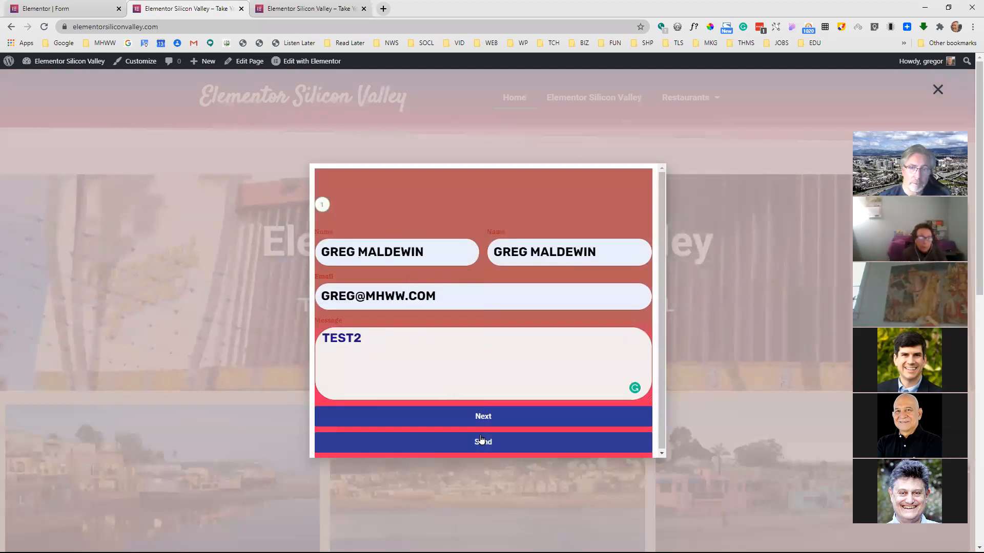
{"action": "left_click", "coordinate": [483, 437]}
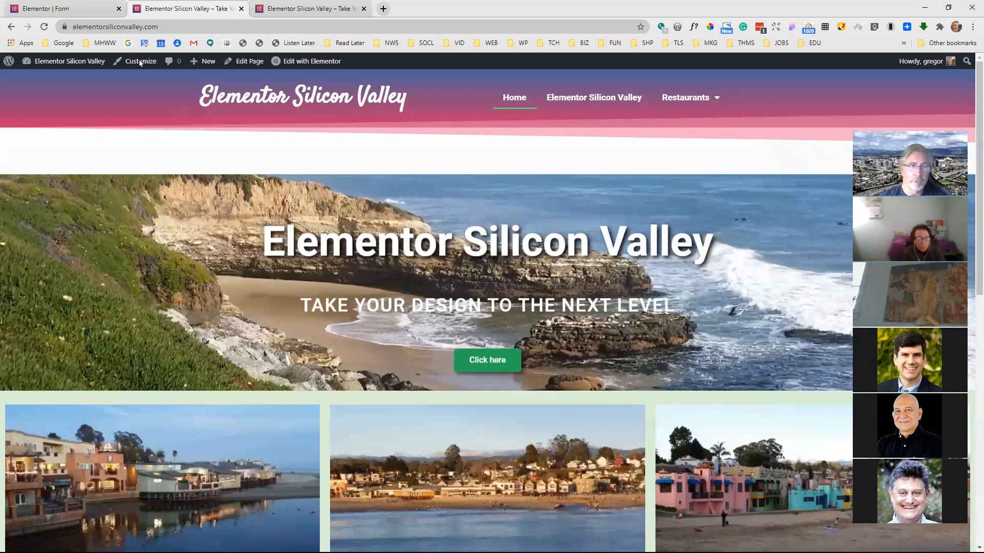
Return to the Form popup editor and check the autofill suggestions on the two Name fields
{"action": "left_click", "coordinate": [101, 10]}
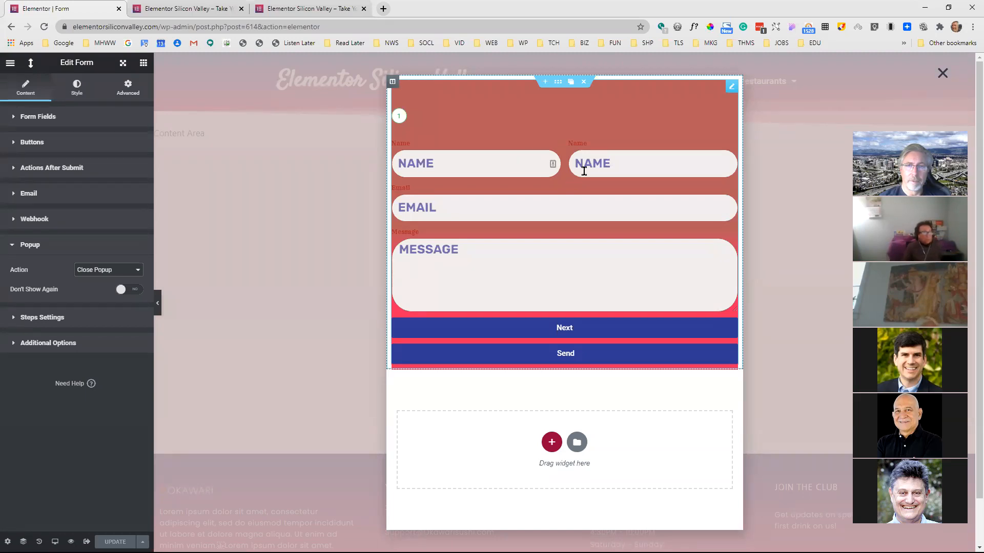
{"action": "left_click", "coordinate": [517, 159]}
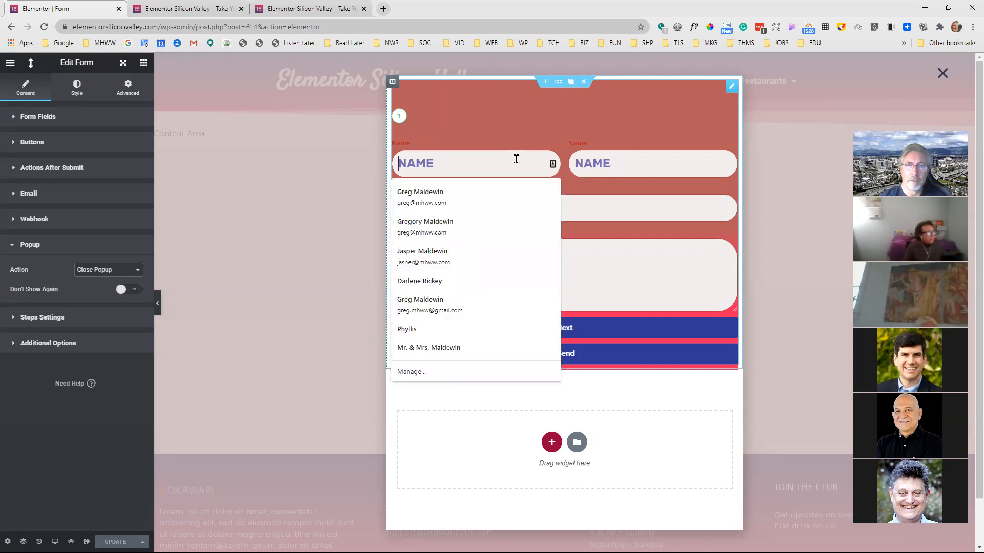
{"action": "left_click", "coordinate": [610, 163]}
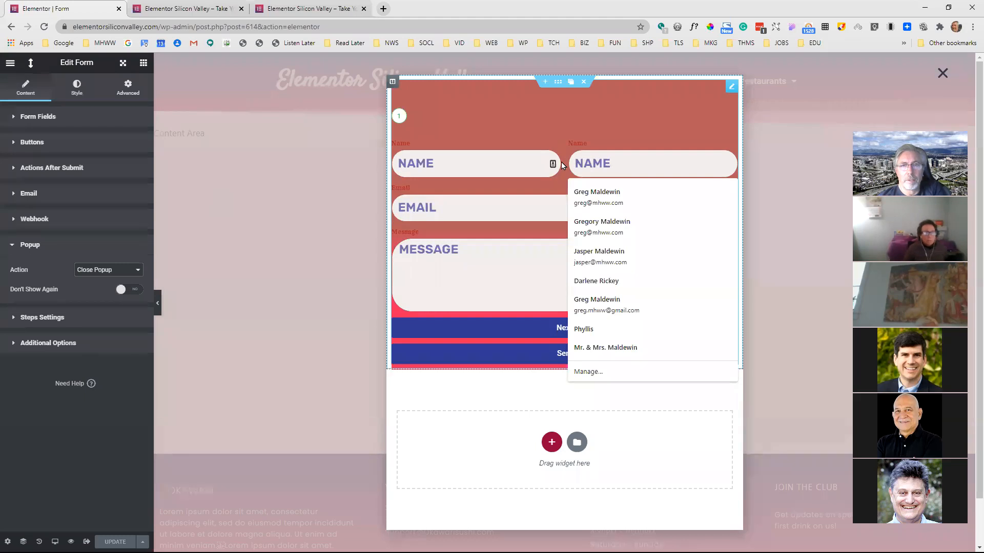
{"action": "left_click", "coordinate": [480, 158]}
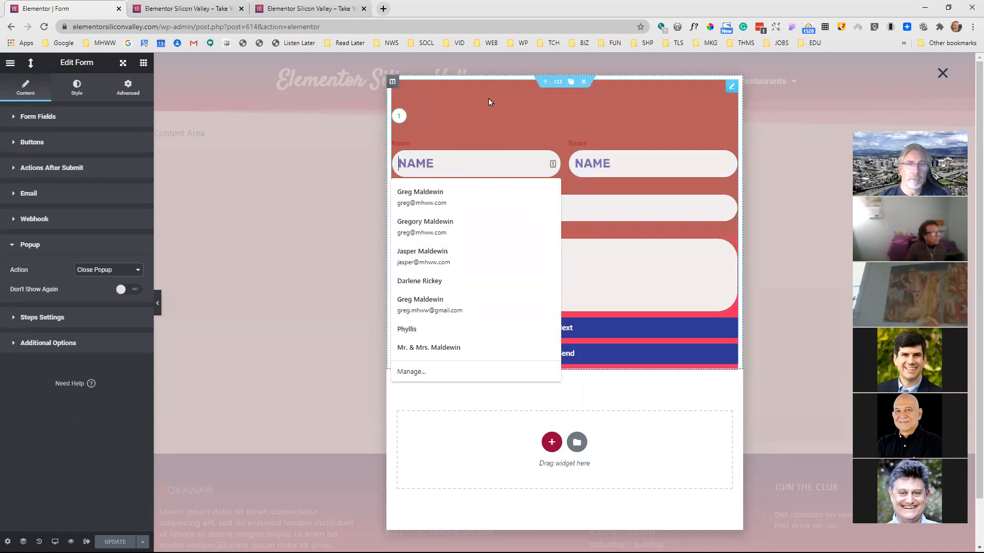
{"action": "left_click", "coordinate": [465, 112]}
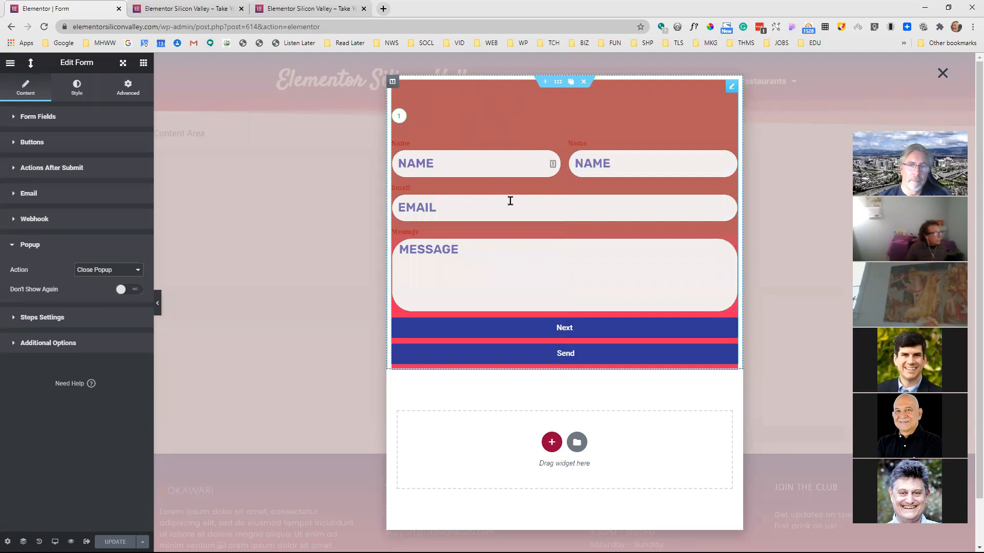
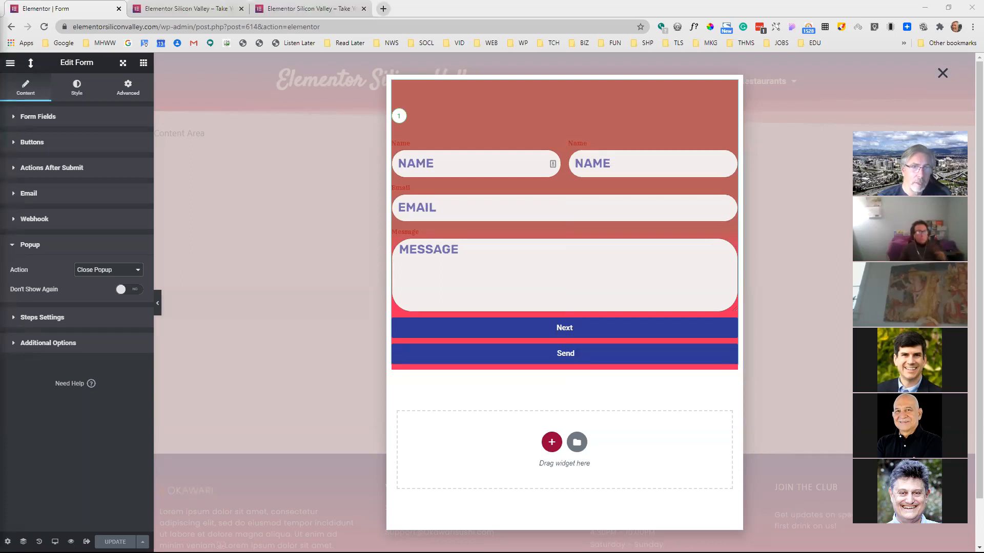
{"action": "left_click", "coordinate": [166, 16]}
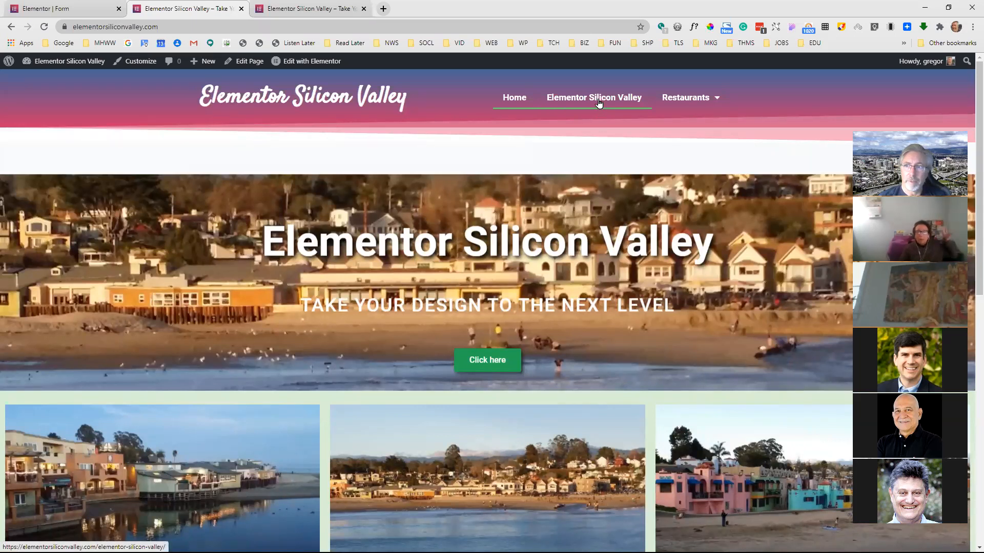
{"action": "left_click", "coordinate": [60, 9]}
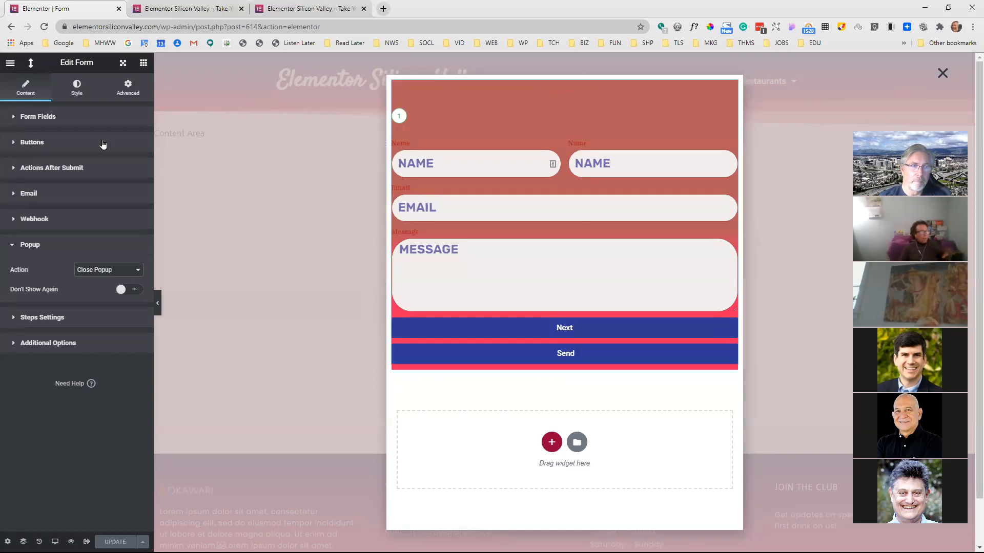
{"action": "left_click", "coordinate": [442, 157]}
{"action": "left_click", "coordinate": [472, 137]}
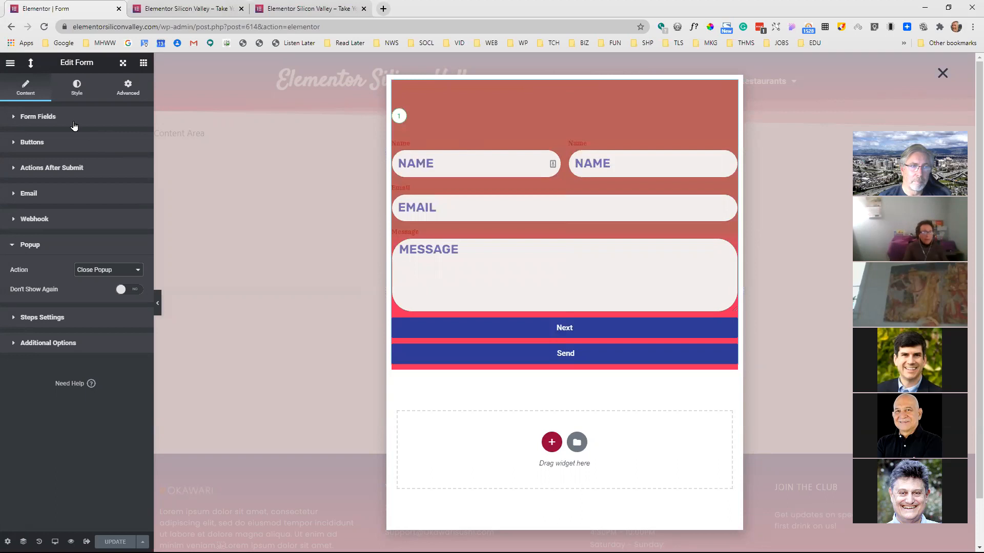
{"action": "left_click", "coordinate": [76, 87]}
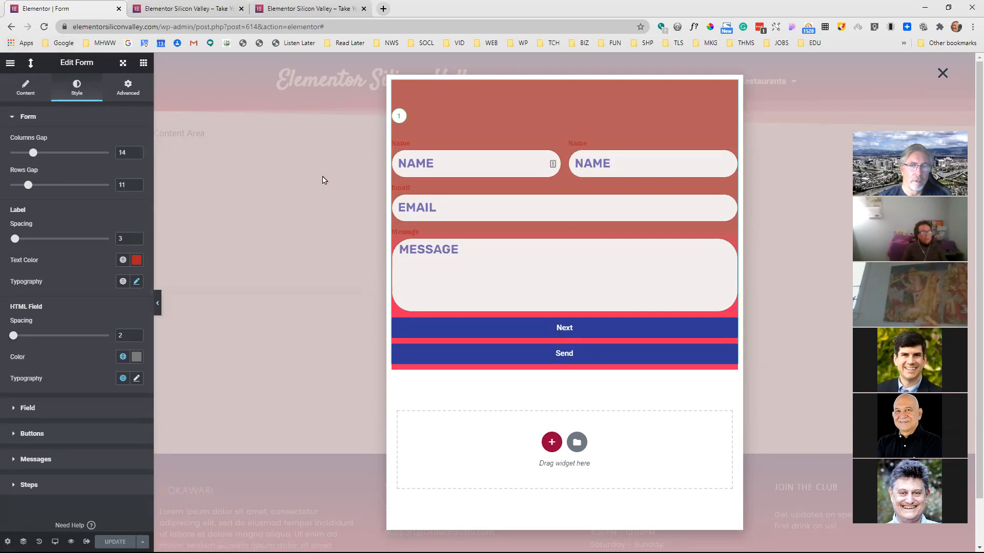
Exit the Form popup editor to the dashboard's list of popup templates
{"action": "left_click", "coordinate": [10, 63]}
{"action": "left_click", "coordinate": [70, 242]}
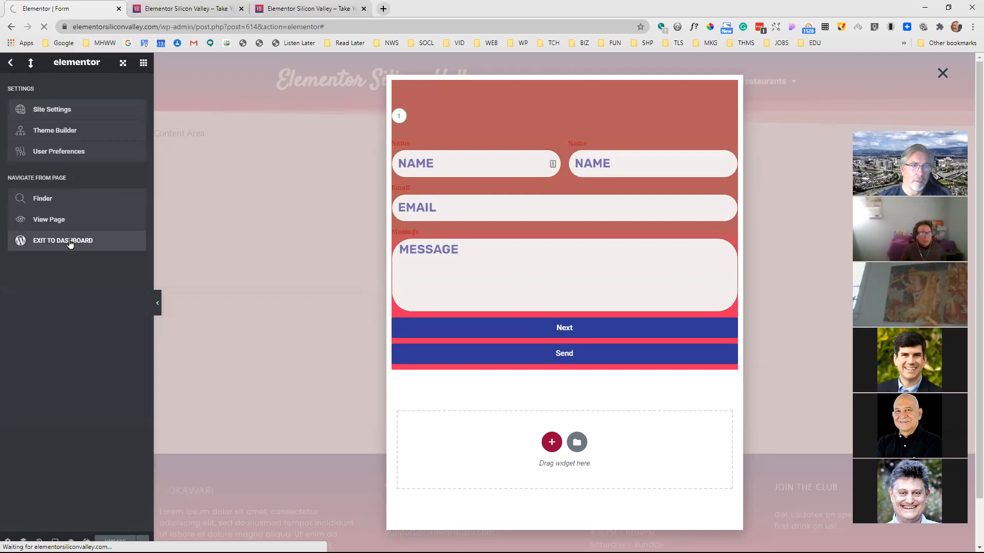
{"action": "left_click", "coordinate": [31, 251]}
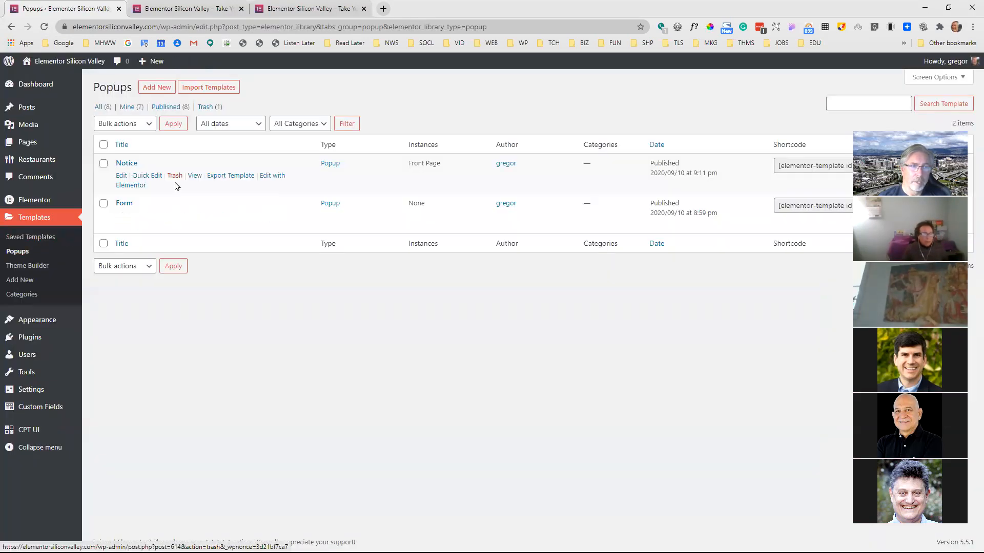
Create a new Popup template named "test"
{"action": "left_click", "coordinate": [165, 89]}
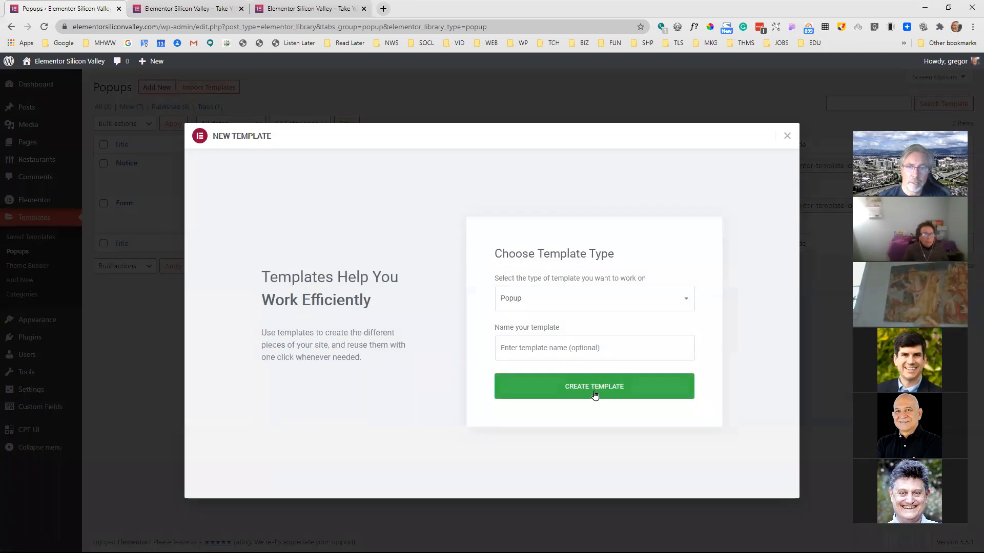
{"action": "left_click", "coordinate": [588, 349]}
{"action": "type", "text": "test"}
{"action": "left_click", "coordinate": [707, 336]}
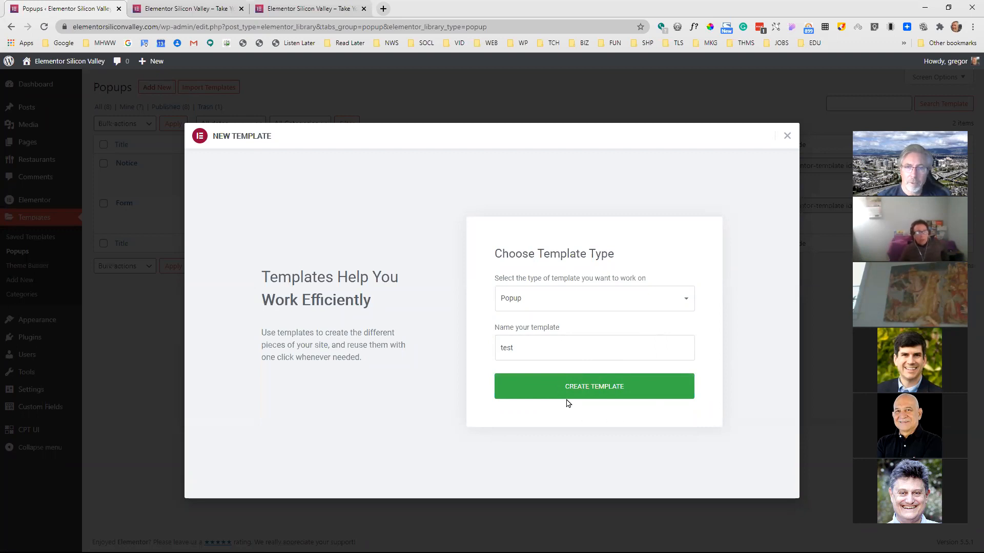
{"action": "left_click", "coordinate": [580, 392]}
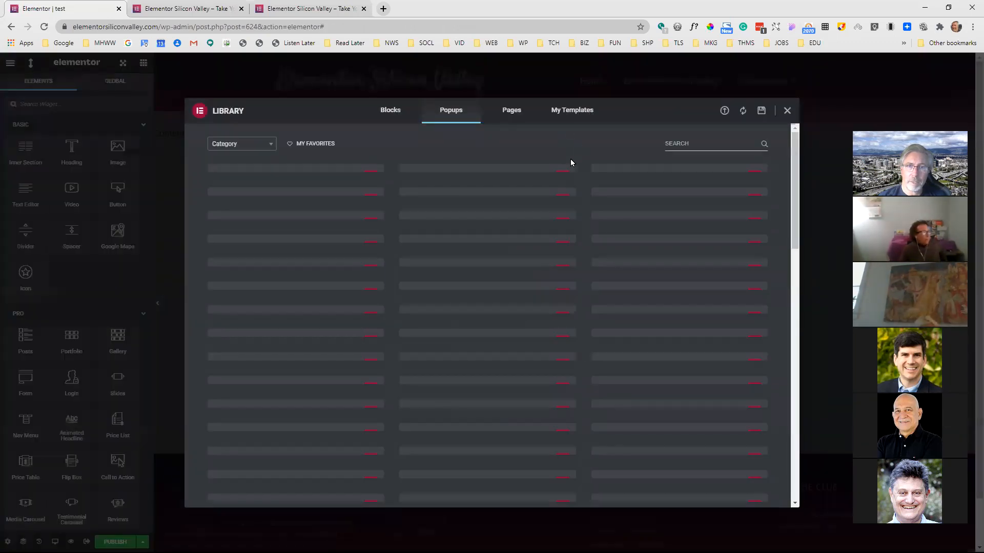
Browse the library's ready-made popups, insert the Space Ship popup into the template and open its popup settings
{"action": "scroll", "coordinate": [598, 253], "scroll_direction": "down", "scroll_amount": 5}
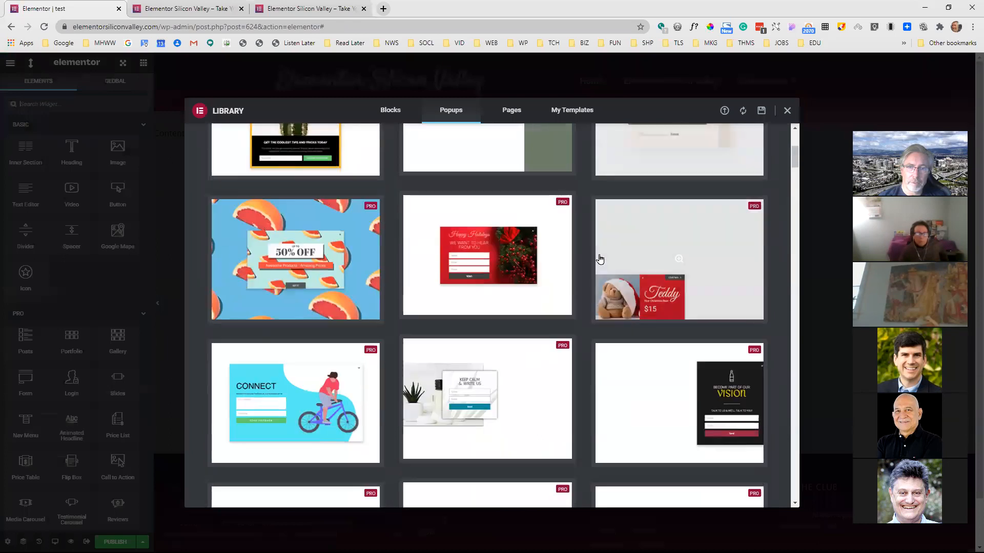
{"action": "scroll", "coordinate": [599, 261], "scroll_direction": "down", "scroll_amount": 15}
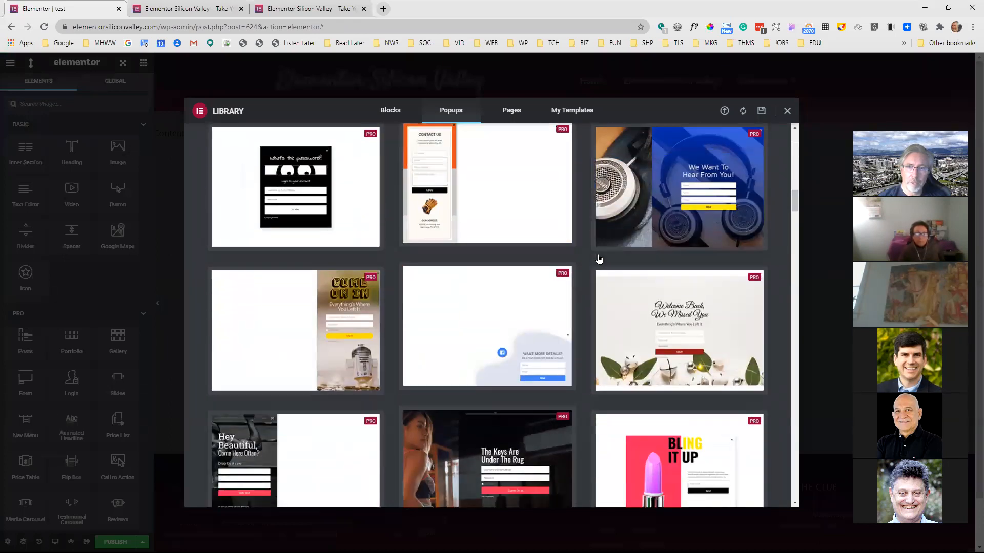
{"action": "scroll", "coordinate": [595, 269], "scroll_direction": "down", "scroll_amount": 10}
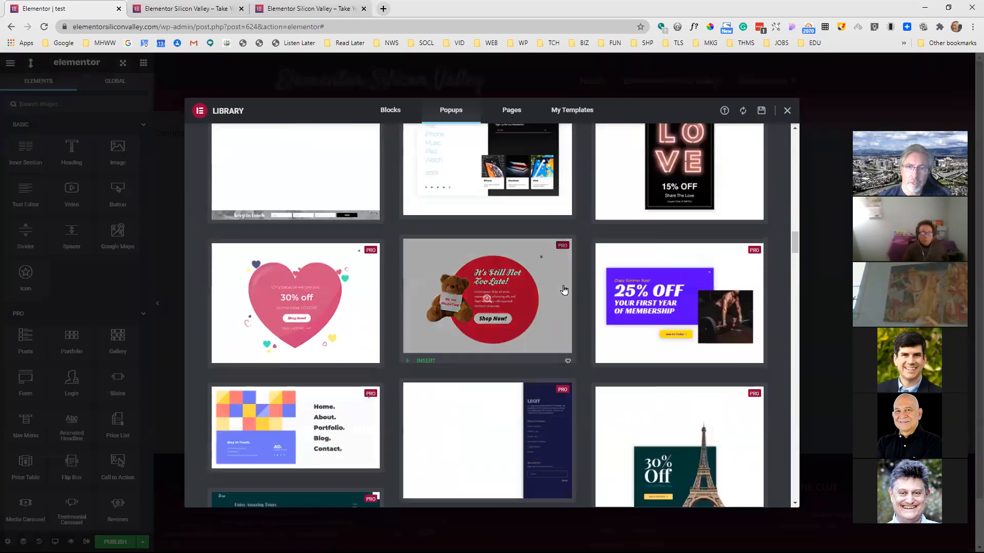
{"action": "scroll", "coordinate": [564, 290], "scroll_direction": "down", "scroll_amount": 5}
{"action": "scroll", "coordinate": [589, 288], "scroll_direction": "down", "scroll_amount": 3}
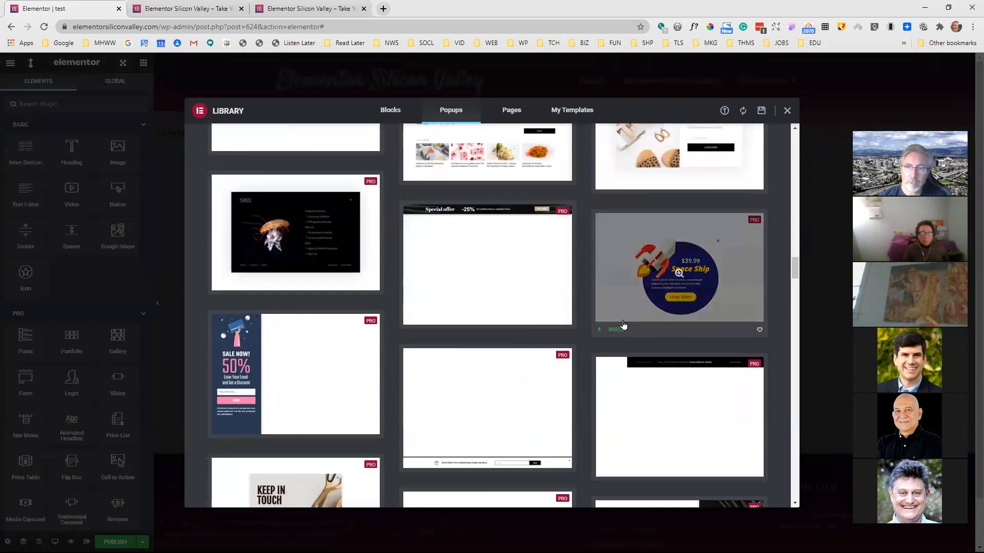
{"action": "left_click", "coordinate": [622, 327]}
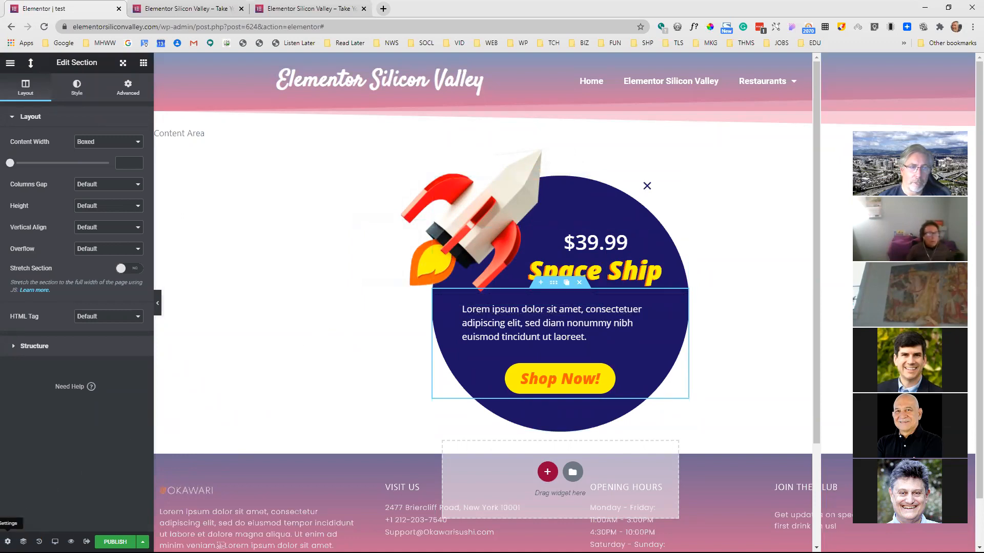
{"action": "left_click", "coordinate": [7, 541]}
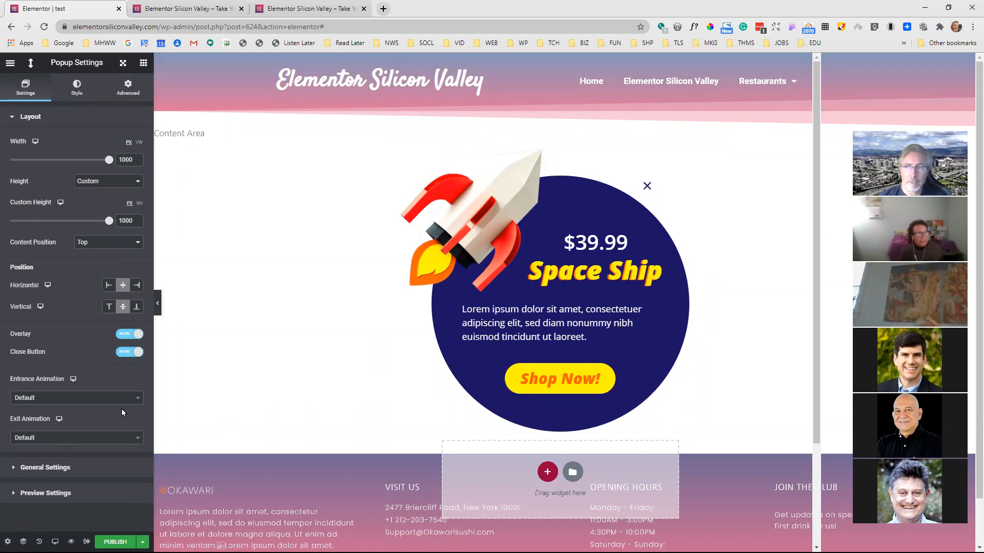
Open The Lakeside Crown's page from the Restaurants listing on the live site
{"action": "left_click", "coordinate": [203, 7]}
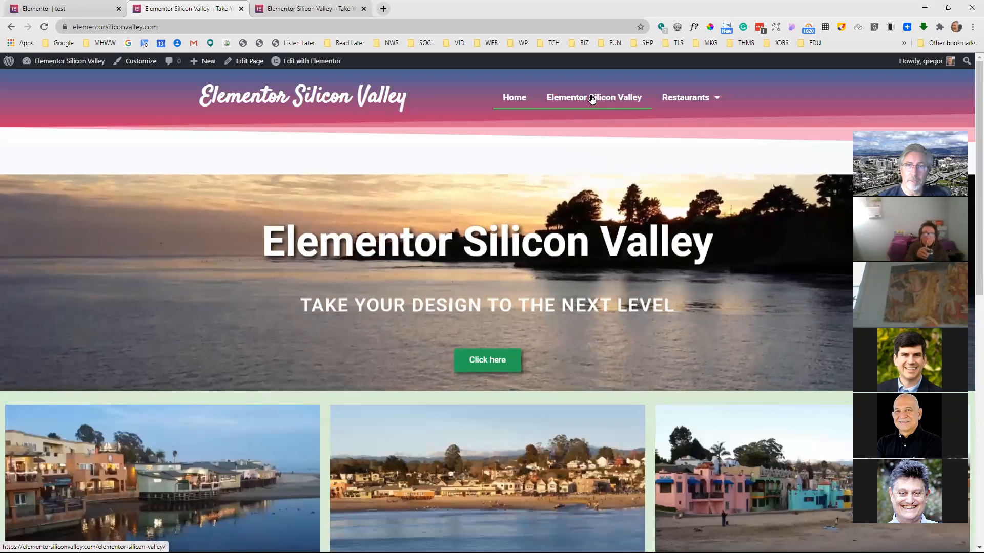
{"action": "left_click", "coordinate": [592, 99]}
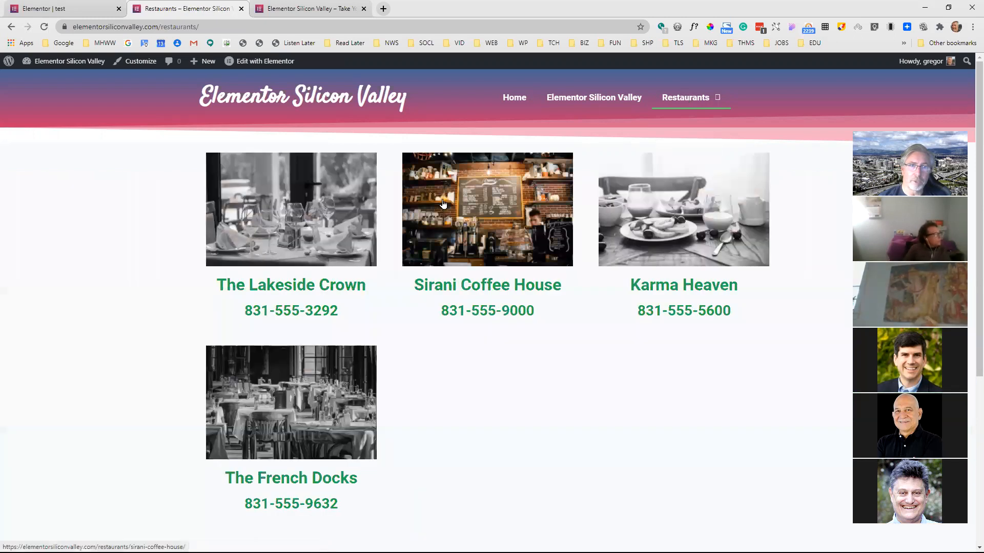
{"action": "left_click", "coordinate": [334, 215]}
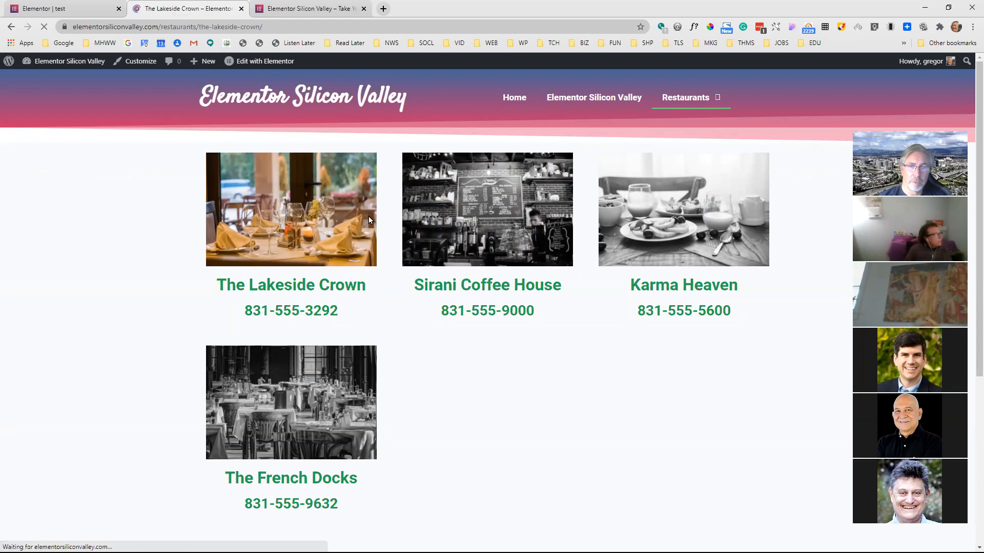
Examine the layout of The Lakeside Crown page, including its image, name, phone and description
{"action": "scroll", "coordinate": [530, 229], "scroll_direction": "down", "scroll_amount": 1}
{"action": "scroll", "coordinate": [528, 229], "scroll_direction": "up", "scroll_amount": 2}
{"action": "scroll", "coordinate": [523, 227], "scroll_direction": "down", "scroll_amount": 2}
{"action": "scroll", "coordinate": [517, 226], "scroll_direction": "up", "scroll_amount": 2}
{"action": "scroll", "coordinate": [516, 226], "scroll_direction": "up", "scroll_amount": 2}
{"action": "scroll", "coordinate": [507, 224], "scroll_direction": "down", "scroll_amount": 2}
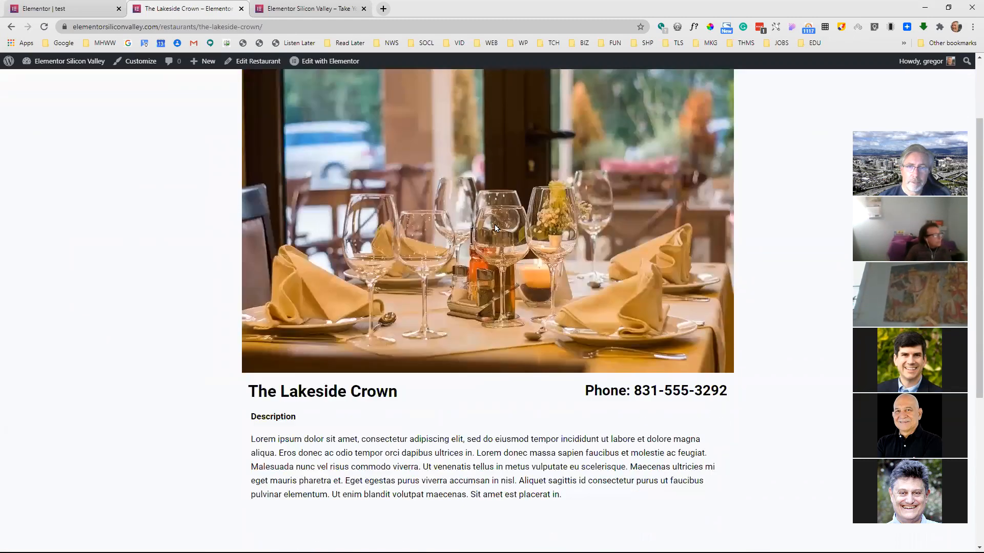
{"action": "scroll", "coordinate": [463, 211], "scroll_direction": "up", "scroll_amount": 1}
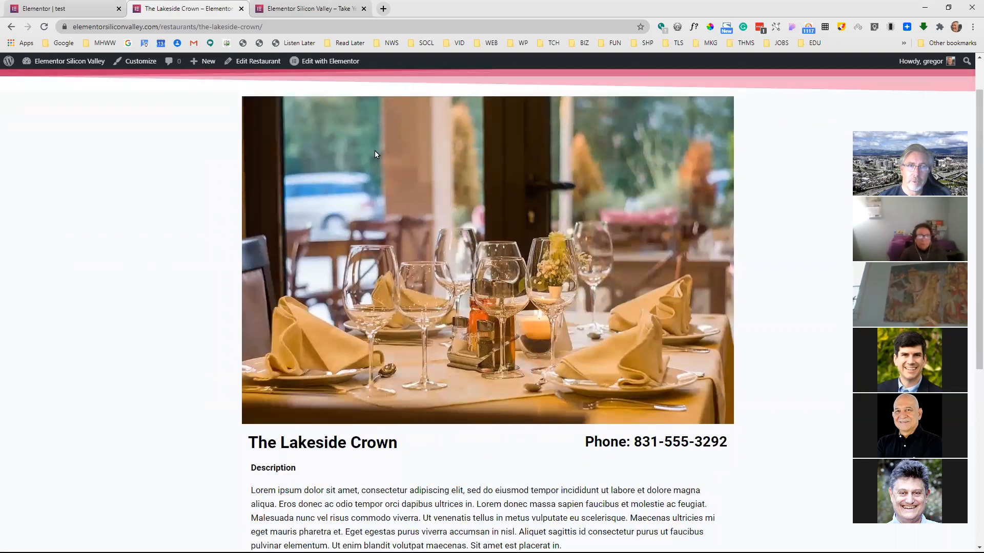
{"action": "scroll", "coordinate": [440, 271], "scroll_direction": "down", "scroll_amount": 1}
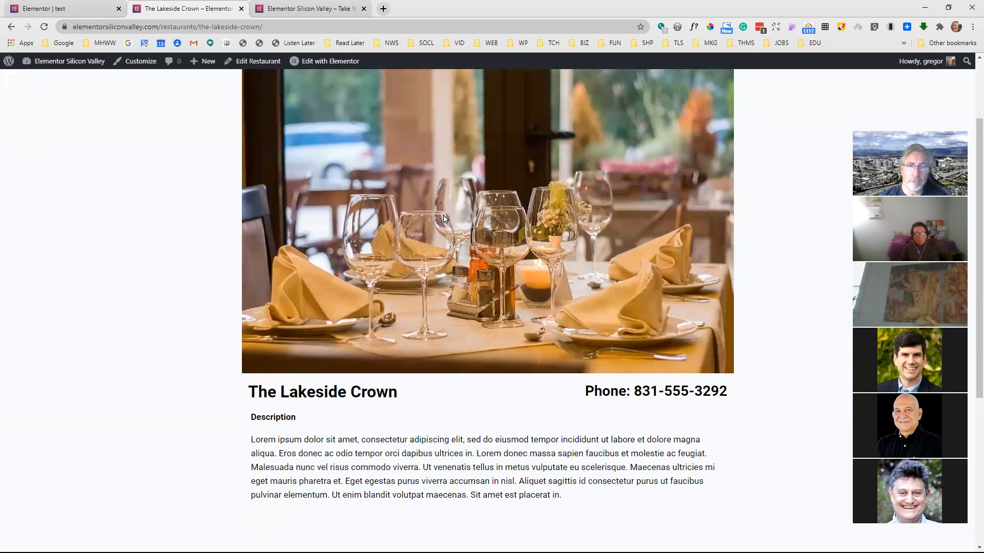
{"action": "scroll", "coordinate": [451, 231], "scroll_direction": "up", "scroll_amount": 1}
{"action": "scroll", "coordinate": [456, 219], "scroll_direction": "down", "scroll_amount": 1}
{"action": "scroll", "coordinate": [468, 214], "scroll_direction": "down", "scroll_amount": 1}
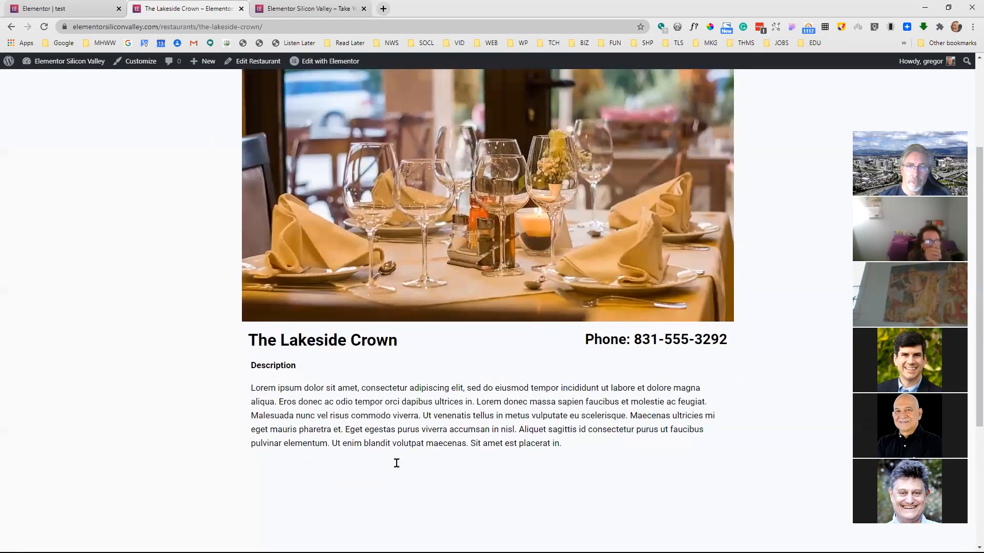
{"action": "scroll", "coordinate": [413, 417], "scroll_direction": "up", "scroll_amount": 1}
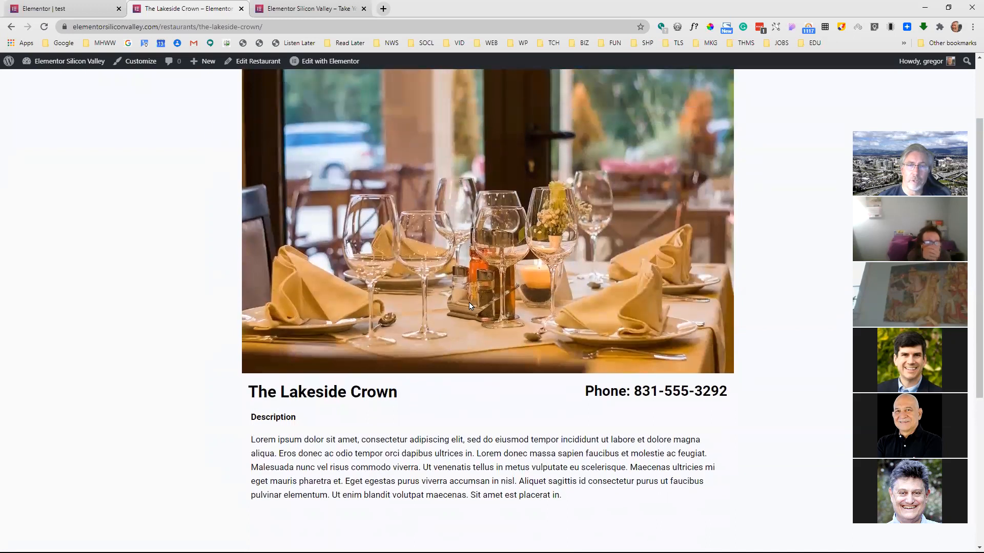
{"action": "scroll", "coordinate": [461, 262], "scroll_direction": "up", "scroll_amount": 2}
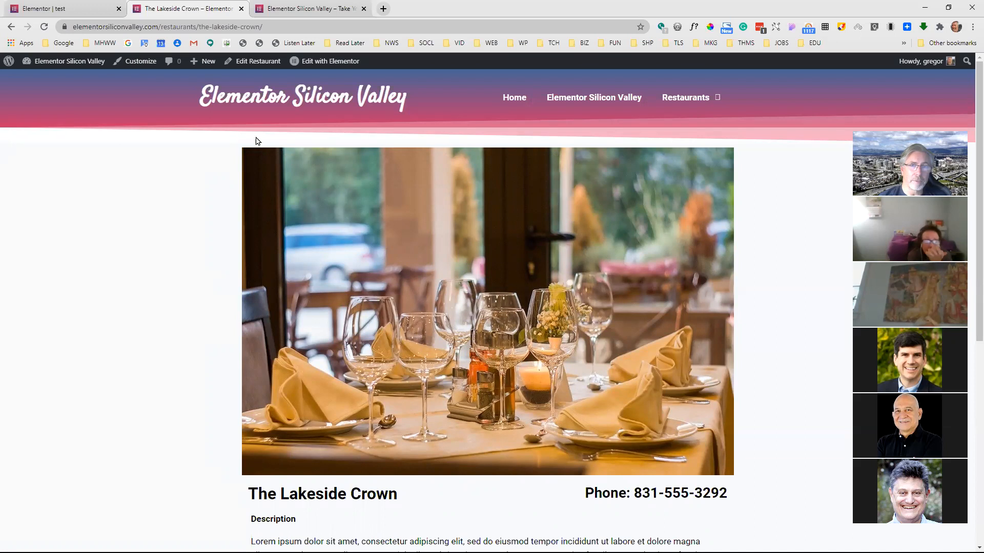
Return to the test popup editor and exit to the dashboard, discarding the unsaved changes
{"action": "left_click", "coordinate": [77, 14]}
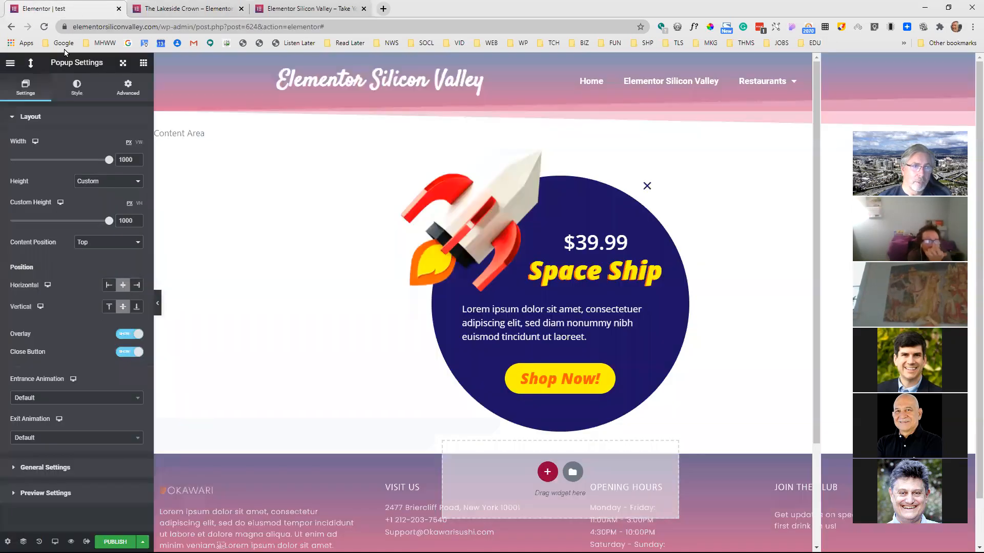
{"action": "left_click", "coordinate": [10, 62]}
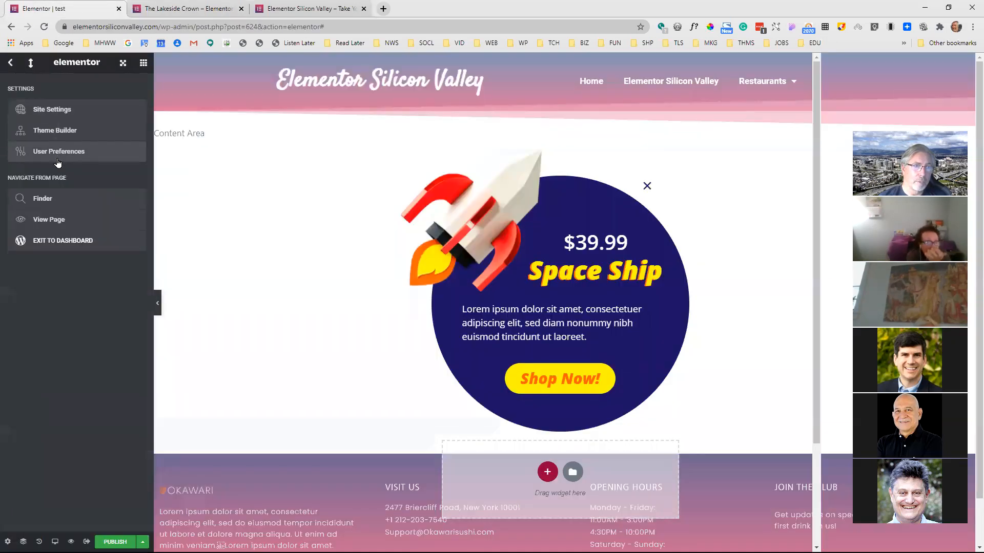
{"action": "left_click", "coordinate": [62, 238]}
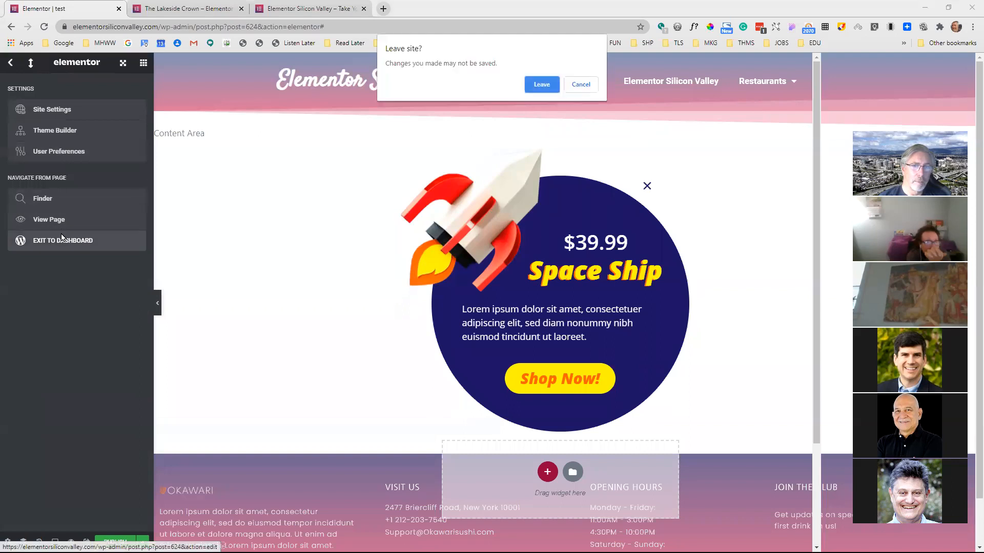
{"action": "left_click", "coordinate": [541, 84]}
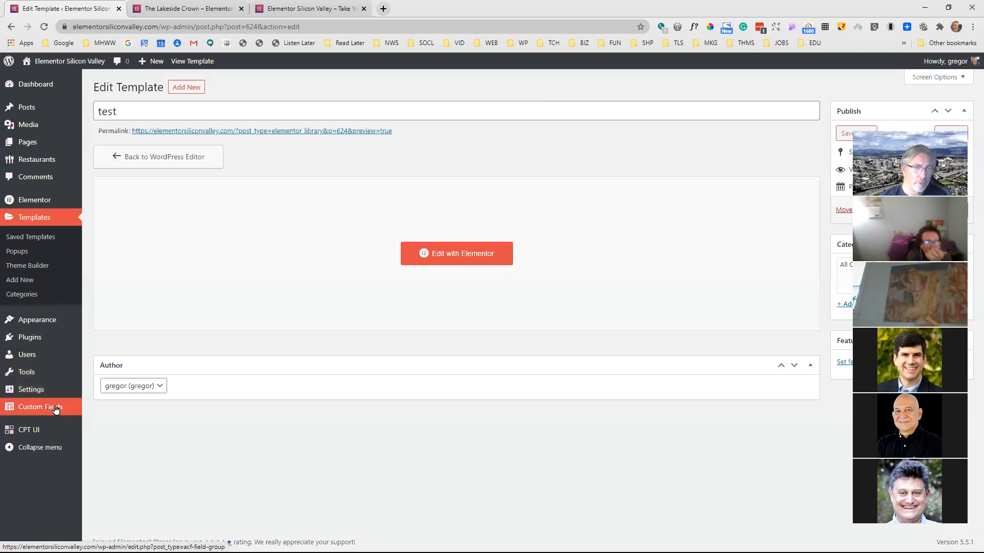
Open the Restaurant Group field group in the site's custom fields
{"action": "mouse_move", "coordinate": [55, 407]}
{"action": "left_click", "coordinate": [104, 409]}
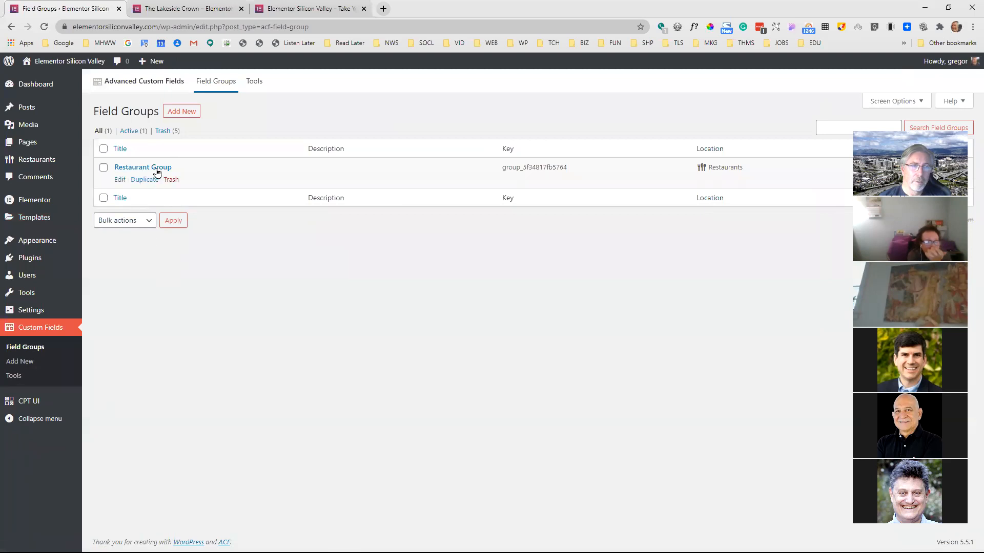
{"action": "left_click", "coordinate": [158, 170]}
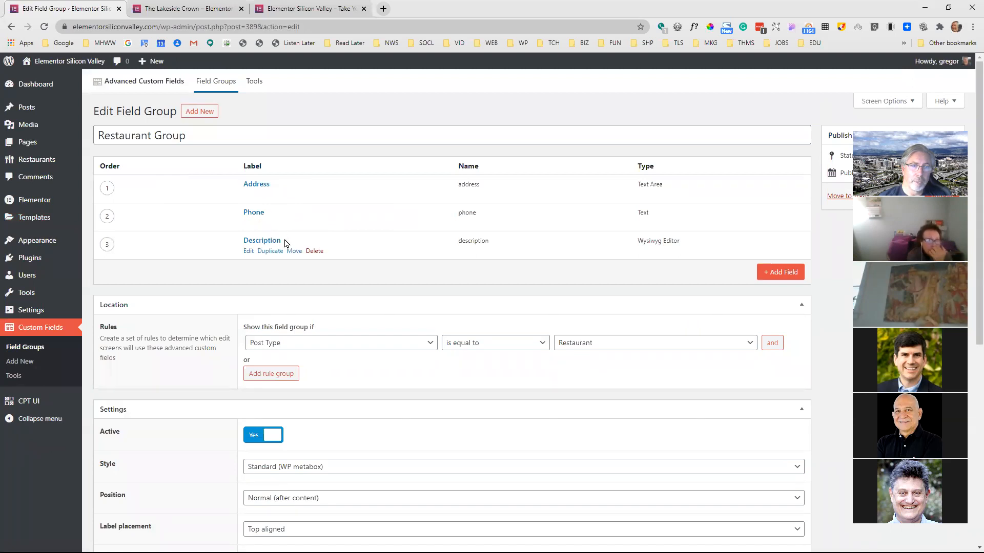
Compare the Restaurant Group's Address, Phone and Description fields with the live The Lakeside Crown page
{"action": "left_click", "coordinate": [197, 9]}
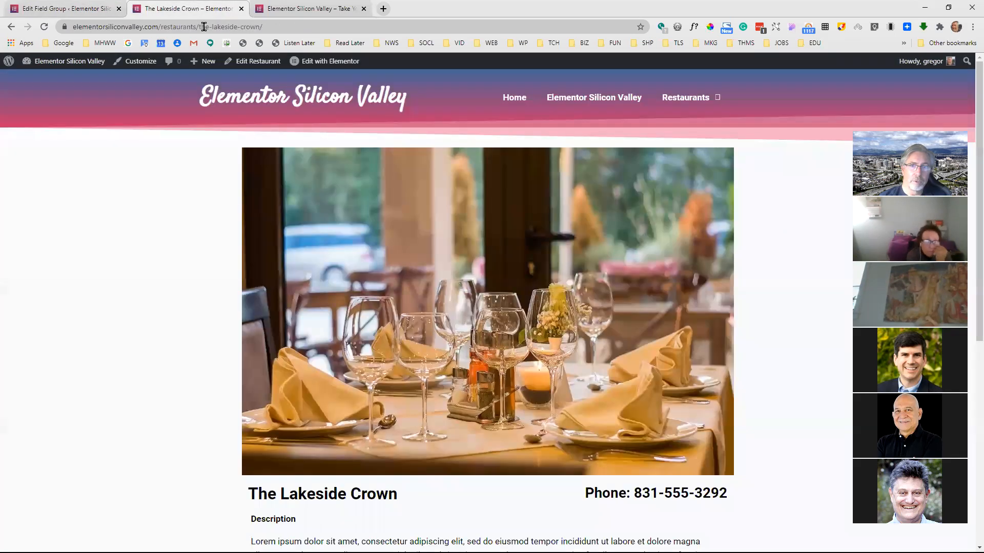
{"action": "scroll", "coordinate": [433, 248], "scroll_direction": "down", "scroll_amount": 3}
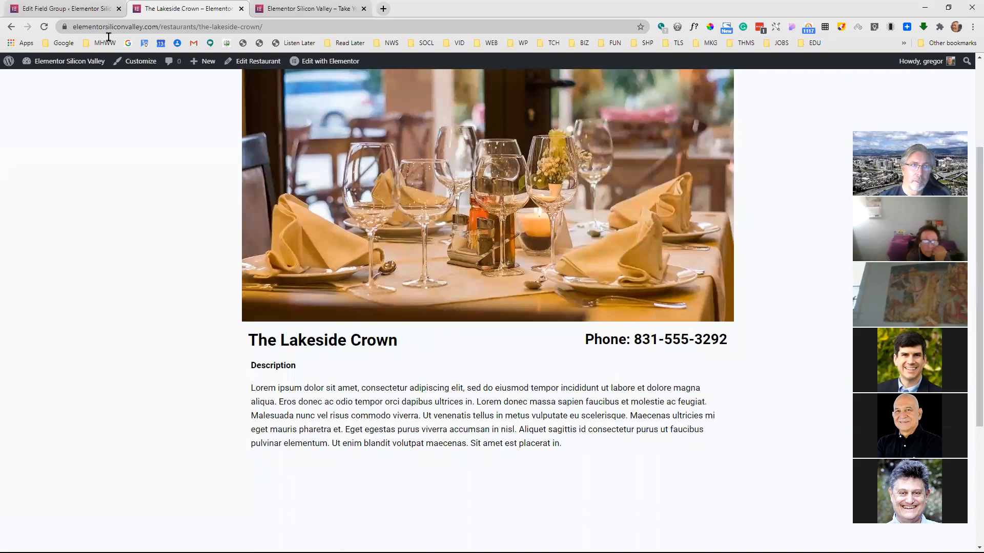
{"action": "left_click", "coordinate": [102, 11]}
{"action": "left_click", "coordinate": [203, 10]}
{"action": "scroll", "coordinate": [536, 197], "scroll_direction": "up", "scroll_amount": 1}
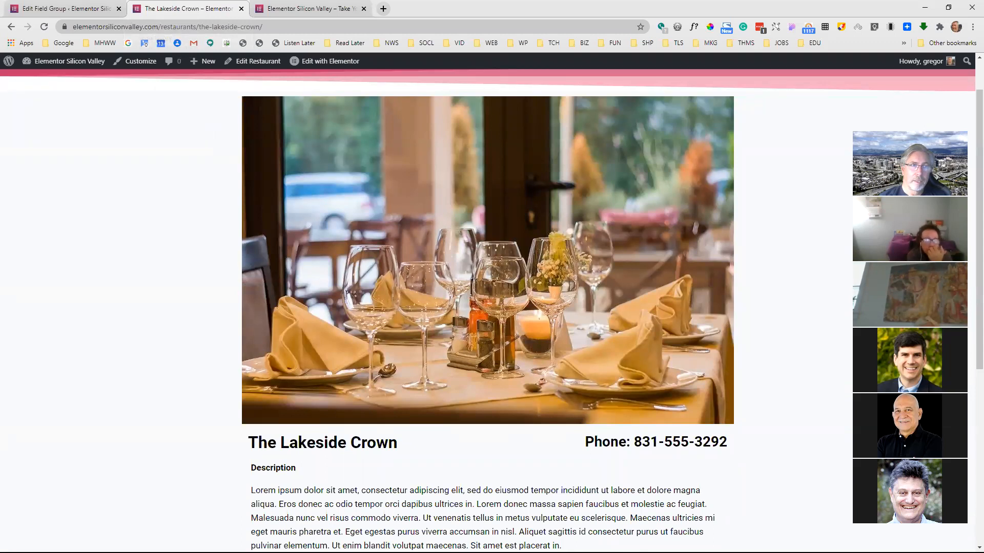
{"action": "left_click", "coordinate": [103, 10]}
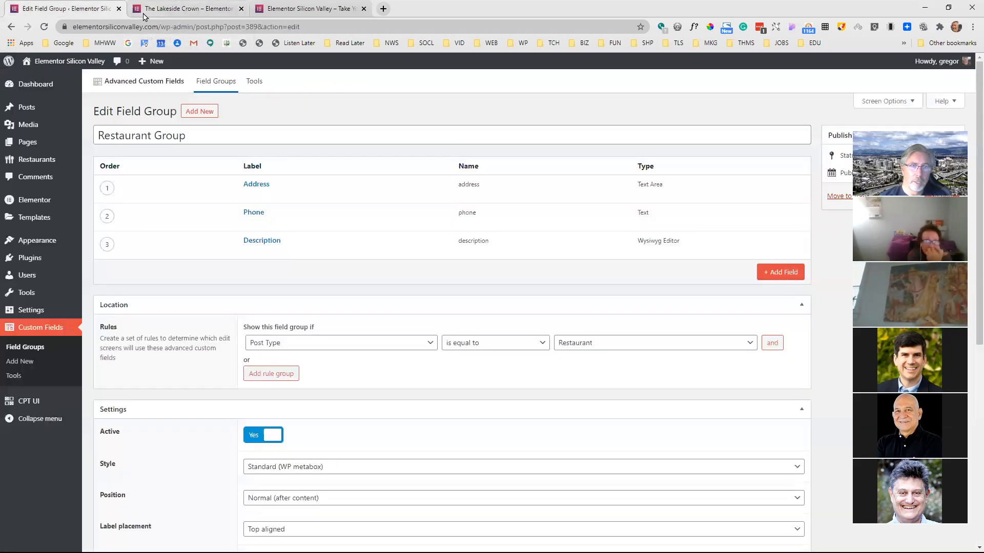
{"action": "left_click", "coordinate": [176, 14]}
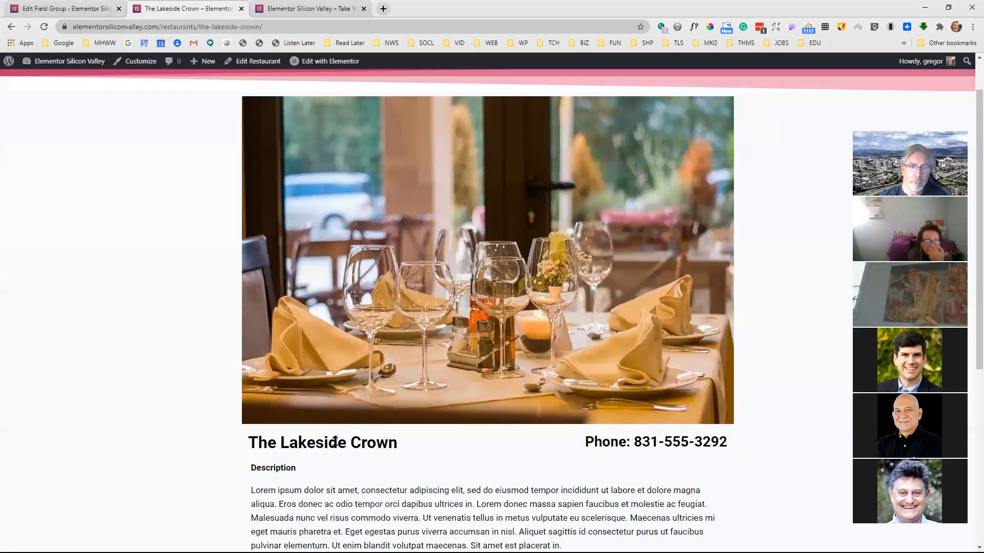
Add a field labelled Email with the field type Email to the Restaurant Group field group
{"action": "scroll", "coordinate": [451, 384], "scroll_direction": "down", "scroll_amount": 3}
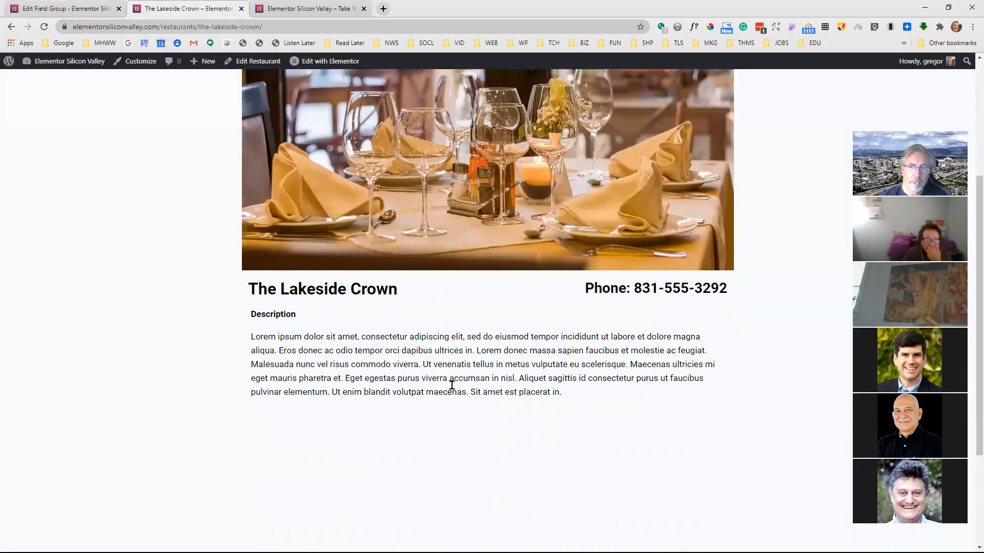
{"action": "left_click", "coordinate": [81, 12]}
{"action": "left_click", "coordinate": [759, 271]}
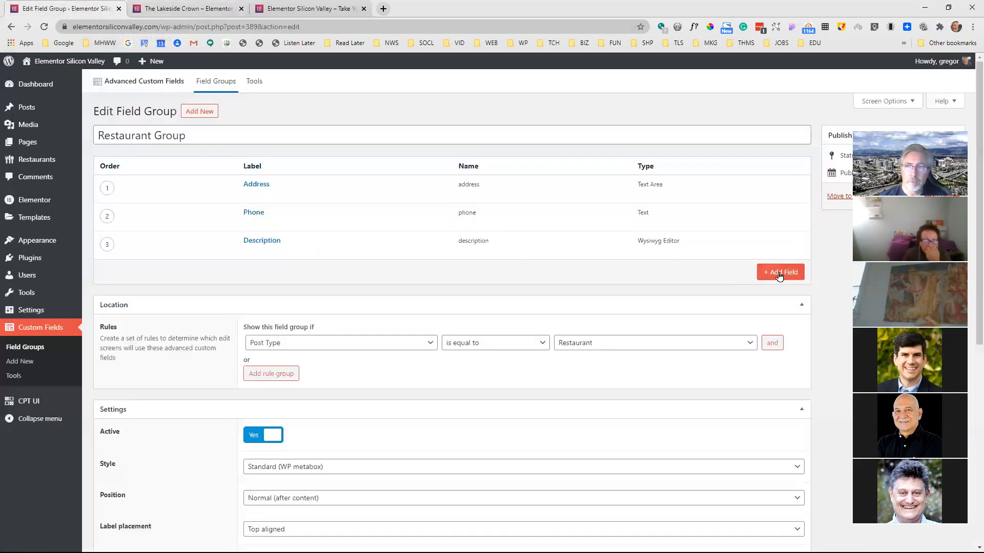
{"action": "type", "text": "Email"}
{"action": "key", "text": "Tab"}
{"action": "scroll", "coordinate": [404, 325], "scroll_direction": "down", "scroll_amount": 1}
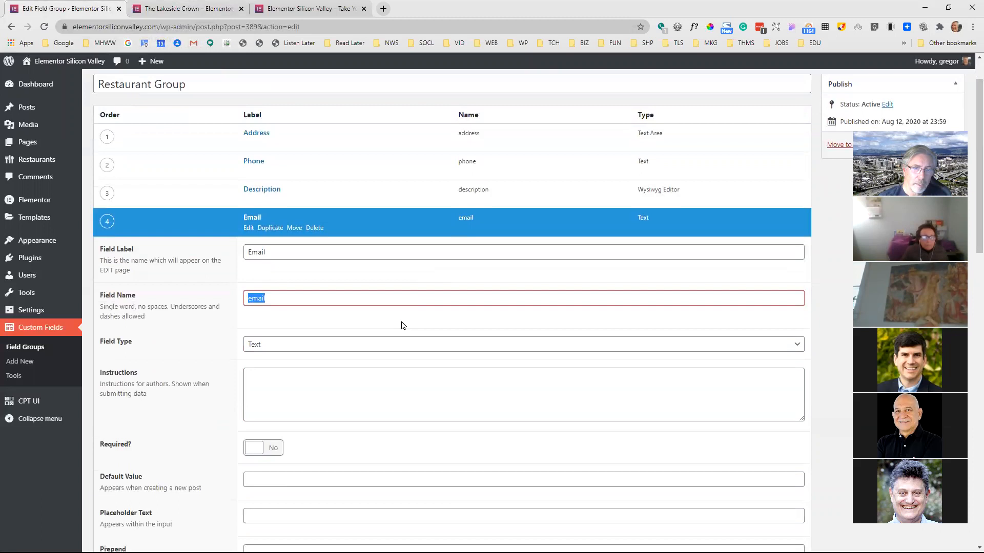
{"action": "left_click", "coordinate": [325, 347]}
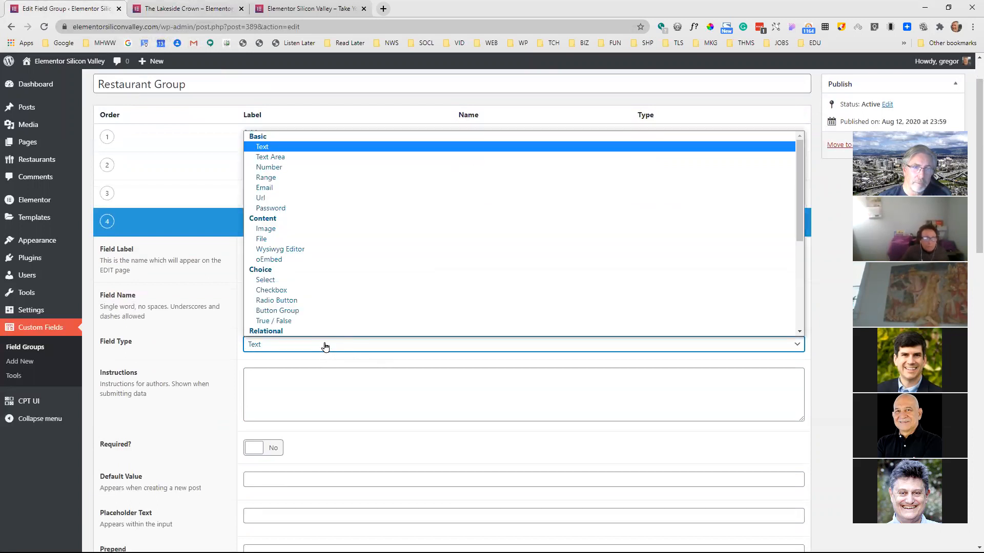
{"action": "left_click", "coordinate": [270, 188]}
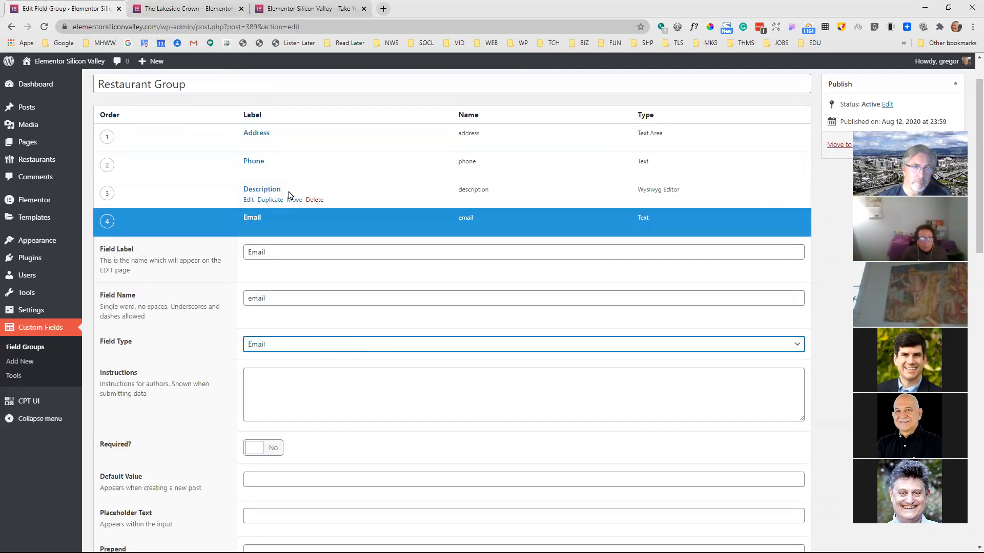
Look through the new Email field's remaining options and save the updated Restaurant Group field group
{"action": "scroll", "coordinate": [314, 292], "scroll_direction": "down", "scroll_amount": 2}
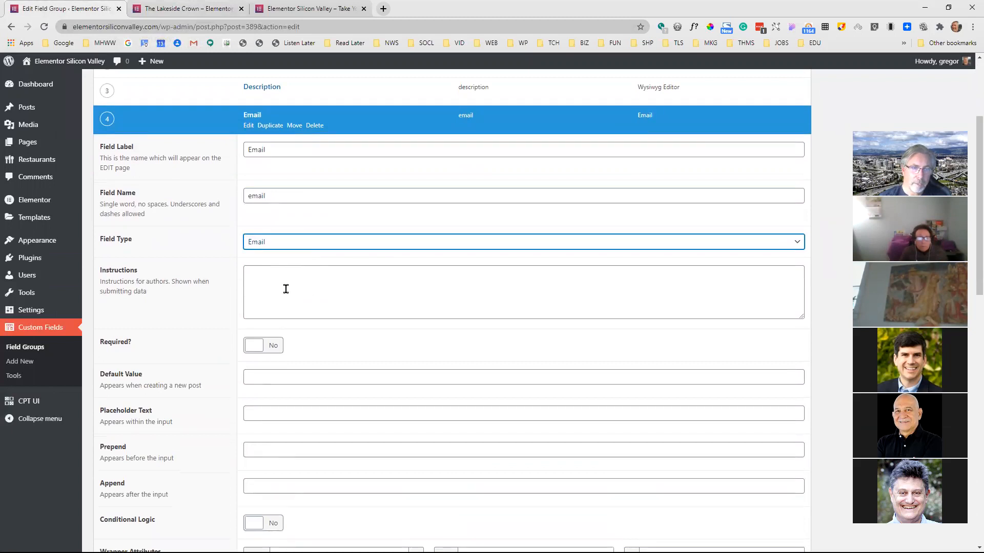
{"action": "scroll", "coordinate": [296, 334], "scroll_direction": "down", "scroll_amount": 2}
{"action": "scroll", "coordinate": [643, 244], "scroll_direction": "up", "scroll_amount": 5}
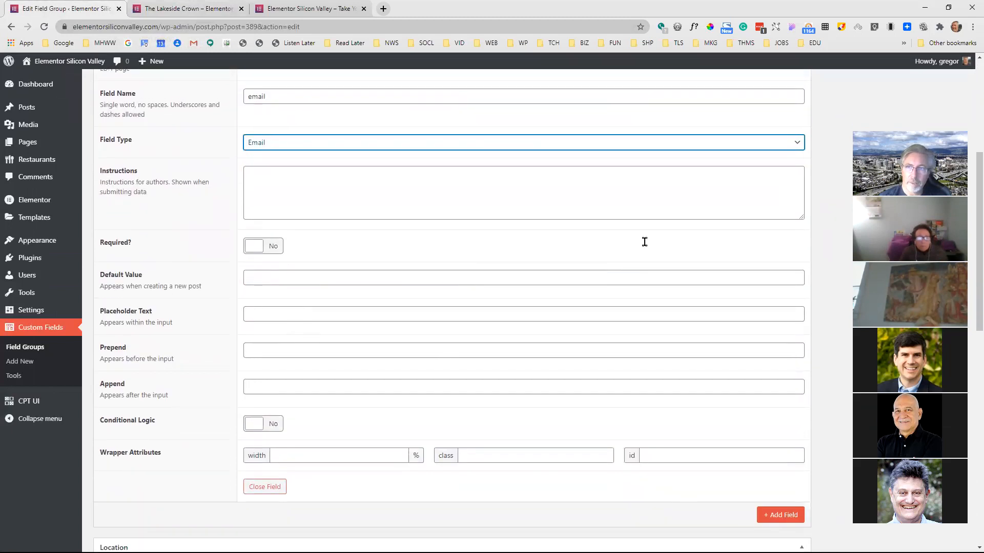
{"action": "scroll", "coordinate": [812, 154], "scroll_direction": "down", "scroll_amount": 2}
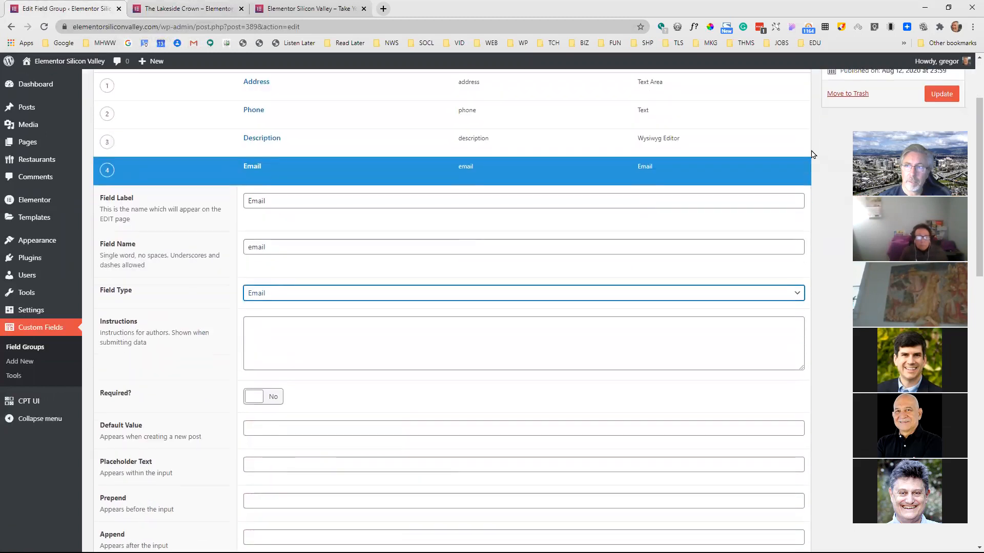
{"action": "left_click", "coordinate": [942, 94]}
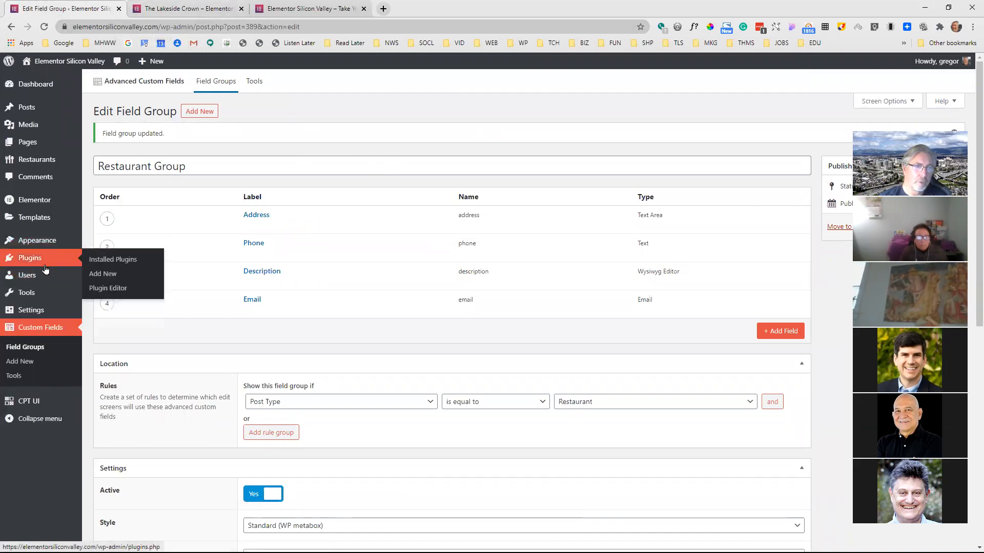
List all saved templates and open the Elementor Single #465 restaurant template for editing with Elementor
{"action": "left_click", "coordinate": [46, 220]}
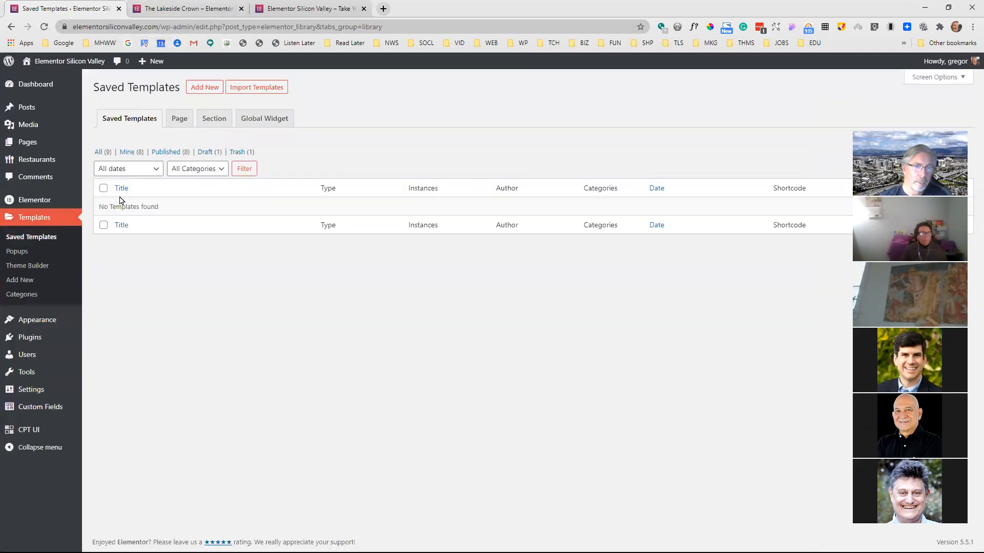
{"action": "left_click", "coordinate": [100, 153]}
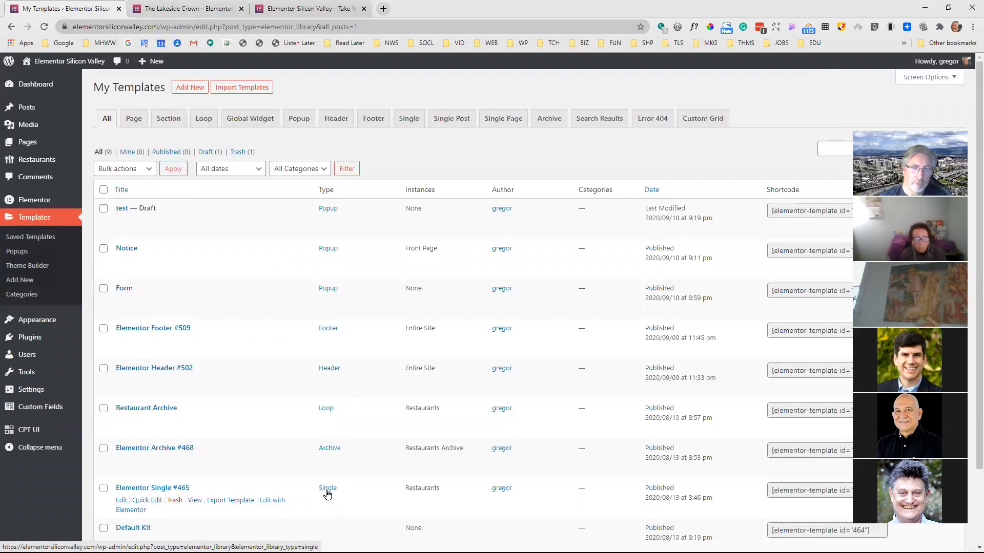
{"action": "left_click", "coordinate": [275, 504]}
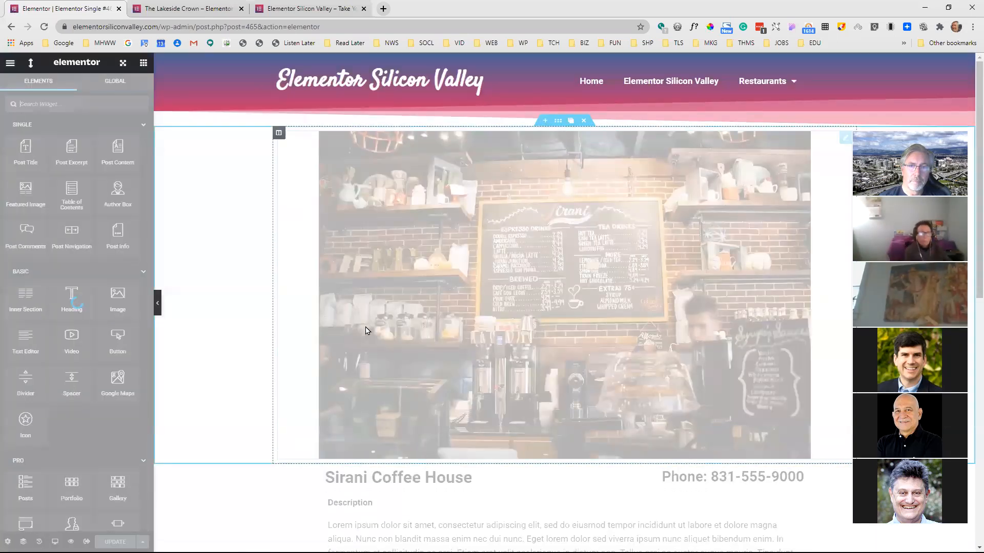
Place a Form widget directly below the Description text in the single restaurant template
{"action": "scroll", "coordinate": [415, 315], "scroll_direction": "down", "scroll_amount": 1}
{"action": "scroll", "coordinate": [410, 305], "scroll_direction": "down", "scroll_amount": 3}
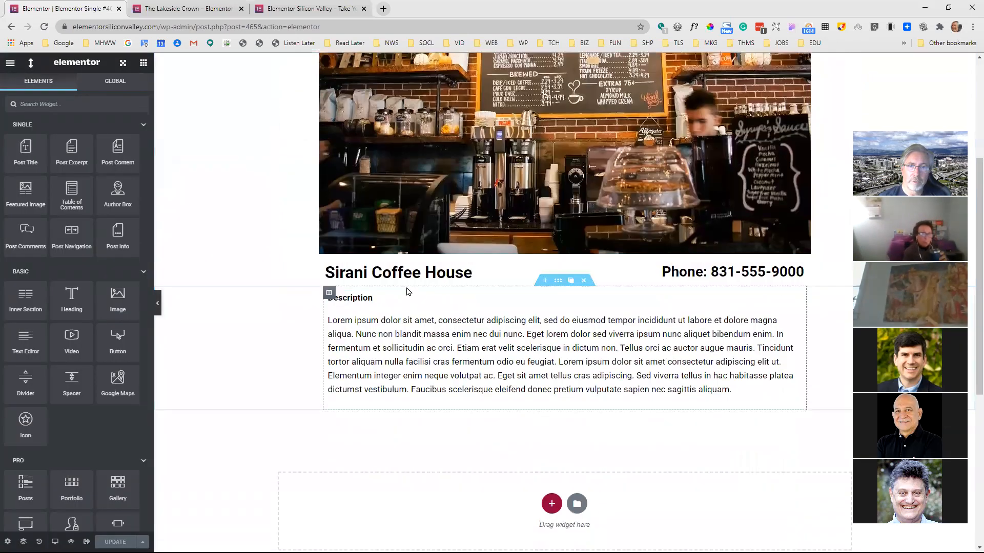
{"action": "scroll", "coordinate": [422, 275], "scroll_direction": "up", "scroll_amount": 1}
{"action": "scroll", "coordinate": [423, 281], "scroll_direction": "down", "scroll_amount": 1}
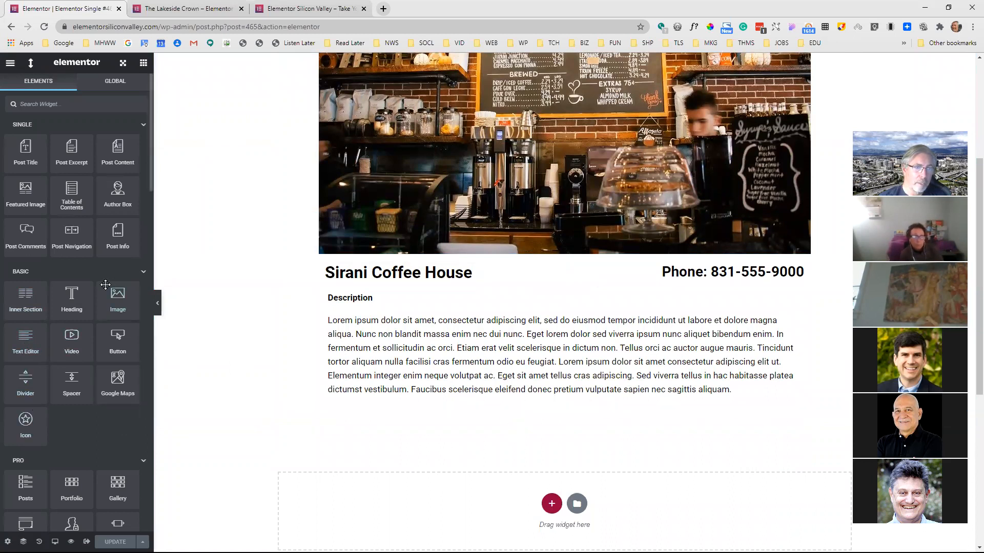
{"action": "scroll", "coordinate": [77, 300], "scroll_direction": "down", "scroll_amount": 2}
{"action": "left_click_drag", "start_coordinate": [24, 428], "coordinate": [547, 410]}
{"action": "scroll", "coordinate": [463, 312], "scroll_direction": "down", "scroll_amount": 3}
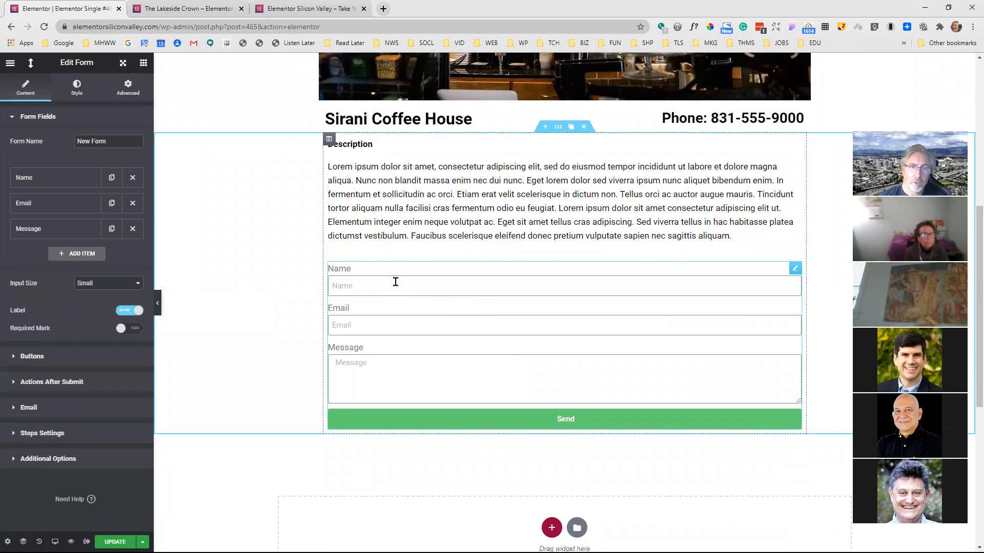
{"action": "scroll", "coordinate": [448, 204], "scroll_direction": "up", "scroll_amount": 1}
{"action": "scroll", "coordinate": [446, 244], "scroll_direction": "down", "scroll_amount": 2}
{"action": "scroll", "coordinate": [446, 246], "scroll_direction": "up", "scroll_amount": 4}
{"action": "scroll", "coordinate": [446, 247], "scroll_direction": "down", "scroll_amount": 1}
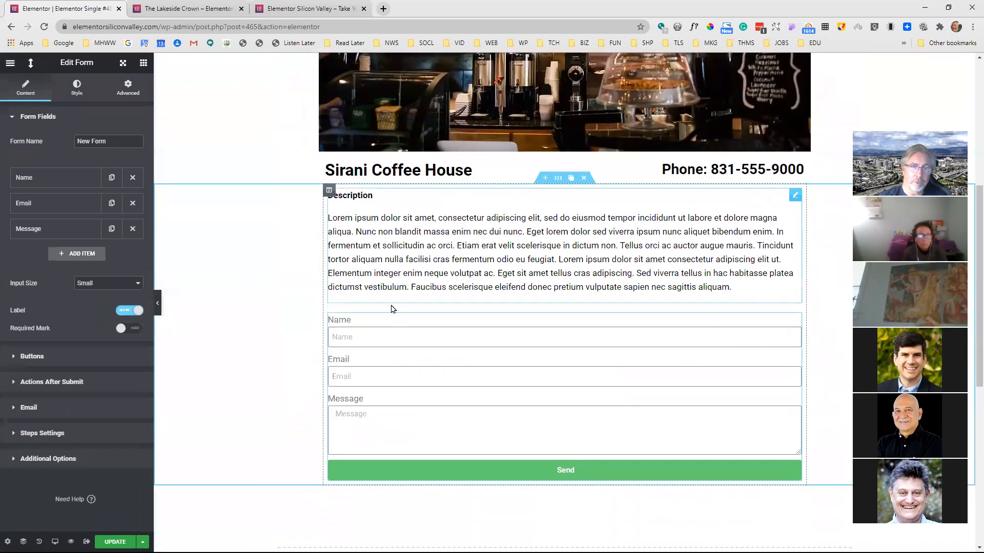
Add a fourth item to the form's fields and set its type to Hidden
{"action": "left_click", "coordinate": [394, 338]}
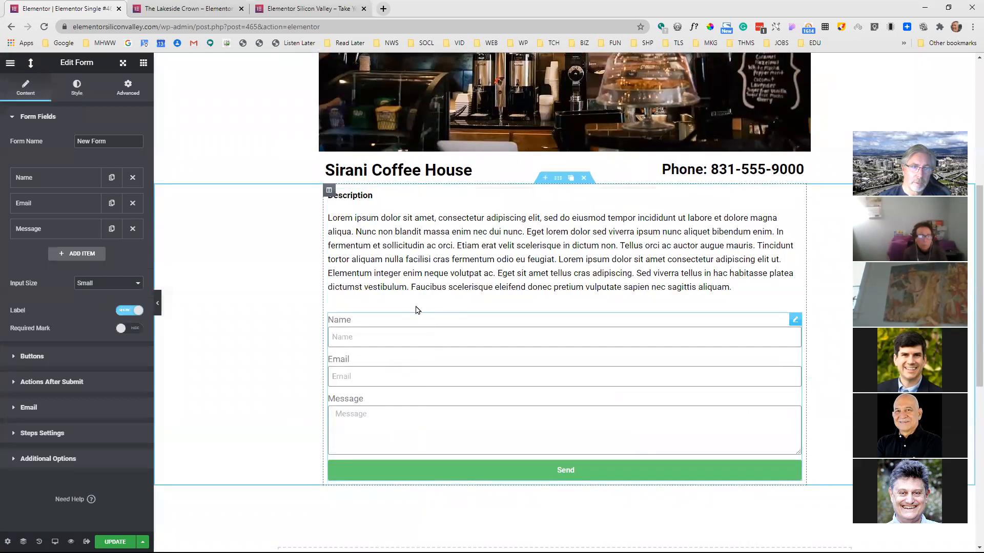
{"action": "left_click", "coordinate": [87, 257]}
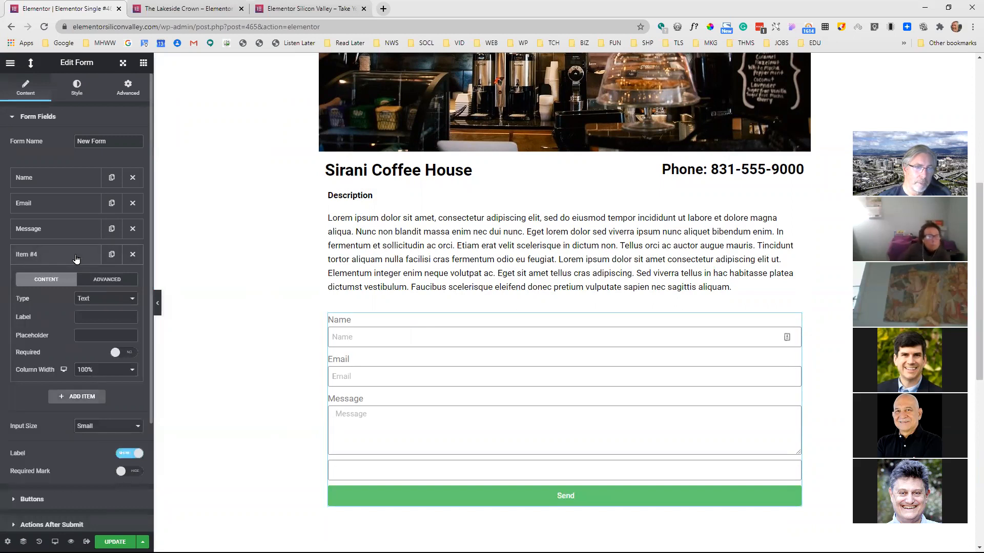
{"action": "left_click", "coordinate": [111, 300]}
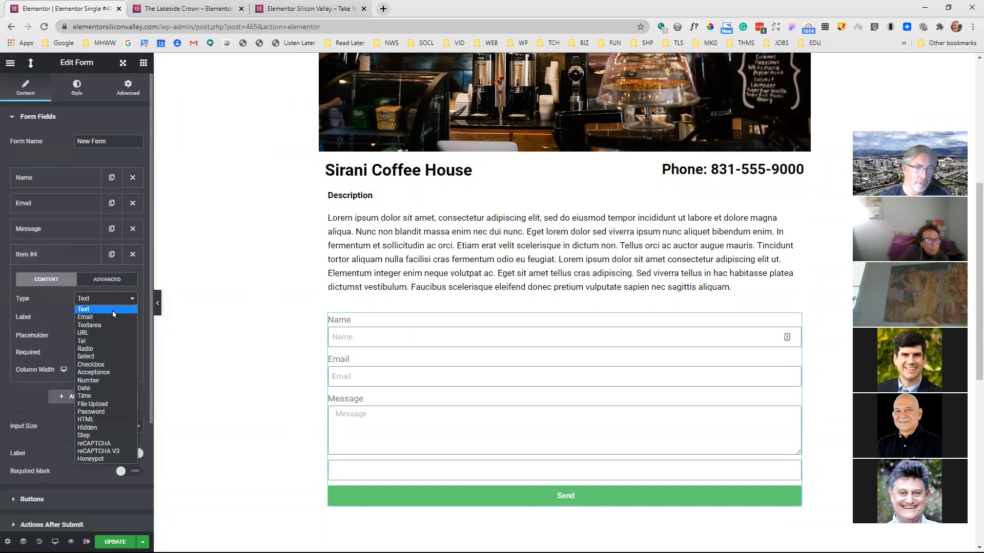
{"action": "left_click", "coordinate": [103, 428]}
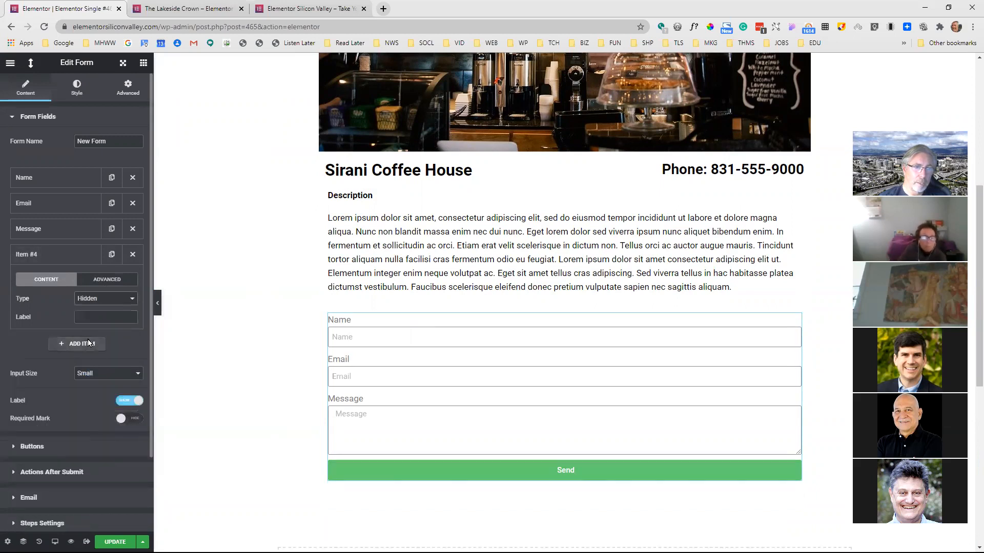
Label the form's hidden item "email"
{"action": "scroll", "coordinate": [90, 290], "scroll_direction": "down", "scroll_amount": 1}
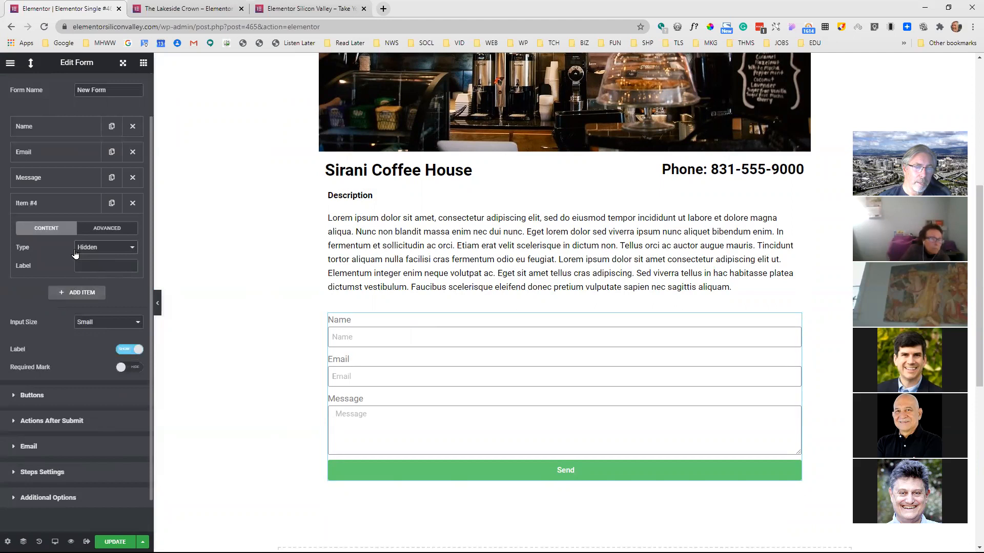
{"action": "left_click", "coordinate": [113, 232]}
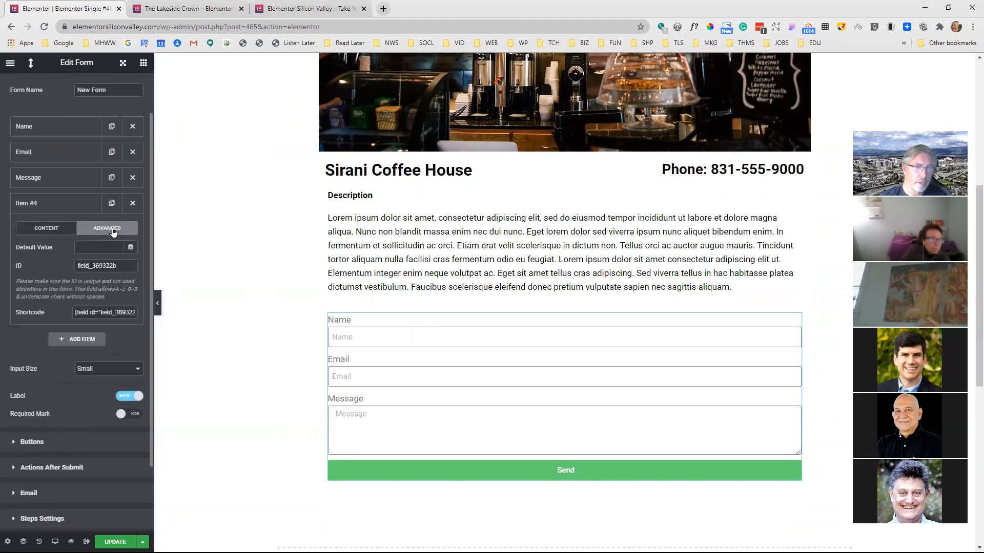
{"action": "left_click", "coordinate": [50, 230]}
{"action": "left_click", "coordinate": [98, 266]}
{"action": "type", "text": "e"}
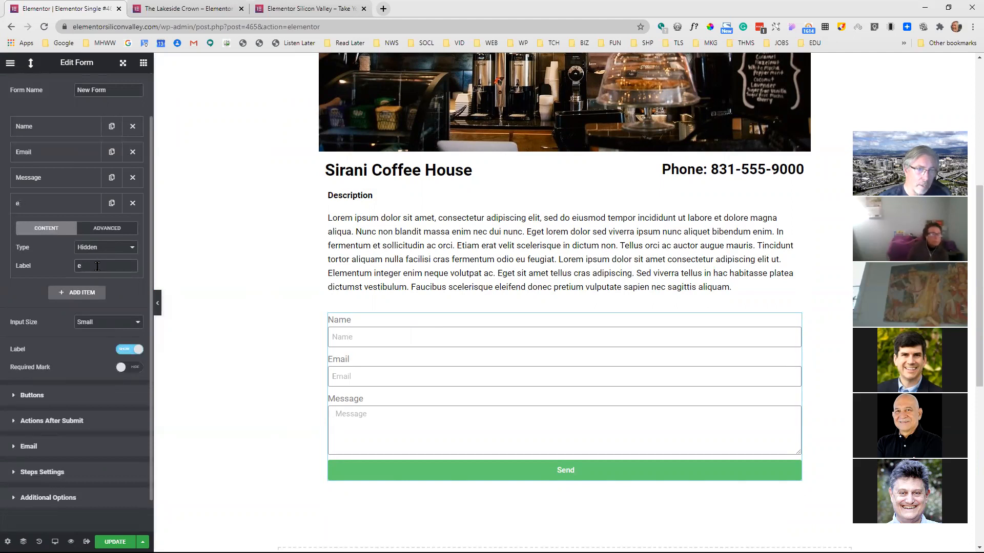
{"action": "type", "text": "mail"}
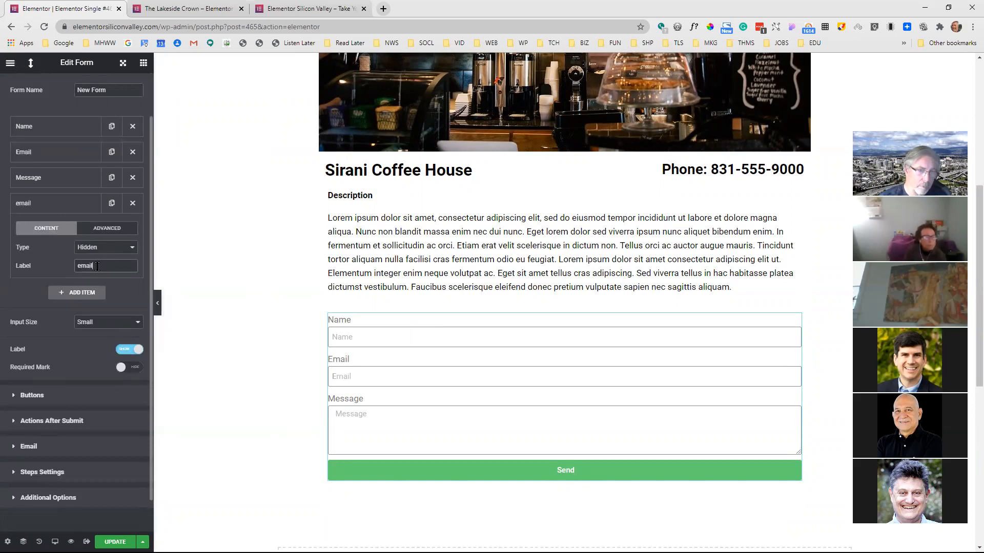
{"action": "left_click", "coordinate": [81, 204]}
{"action": "left_click", "coordinate": [81, 204]}
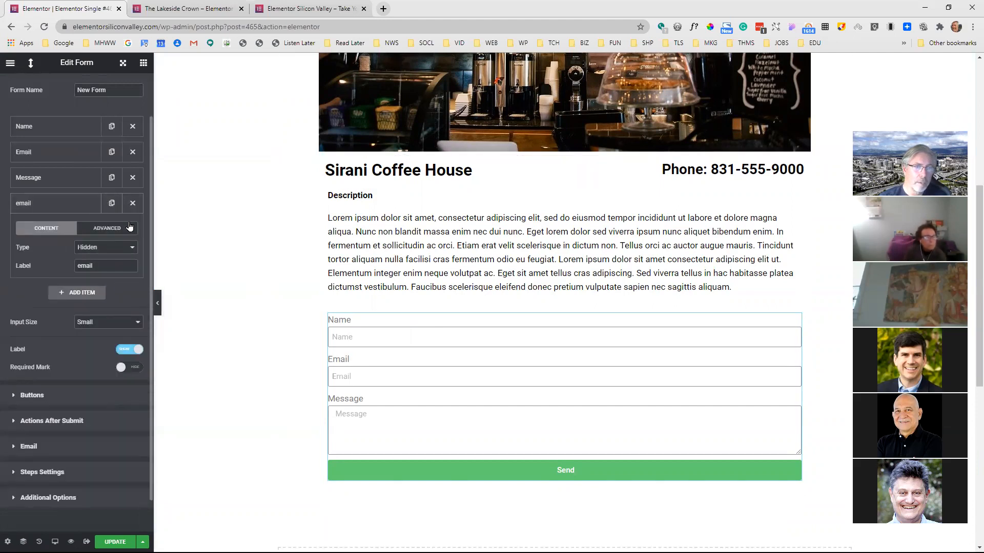
Set the hidden email item's default value to the dynamic ACF Field tag with the Email key
{"action": "left_click", "coordinate": [123, 228]}
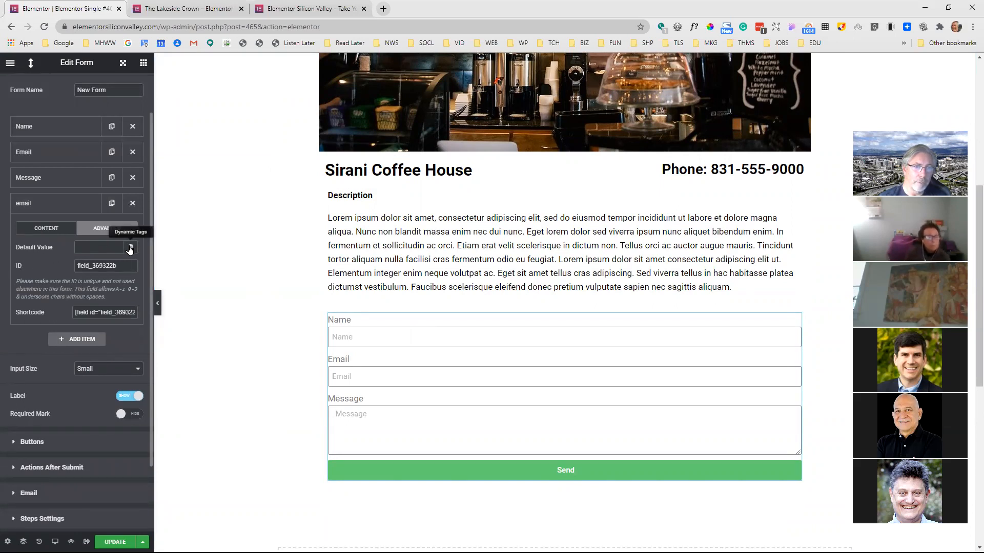
{"action": "left_click", "coordinate": [130, 248]}
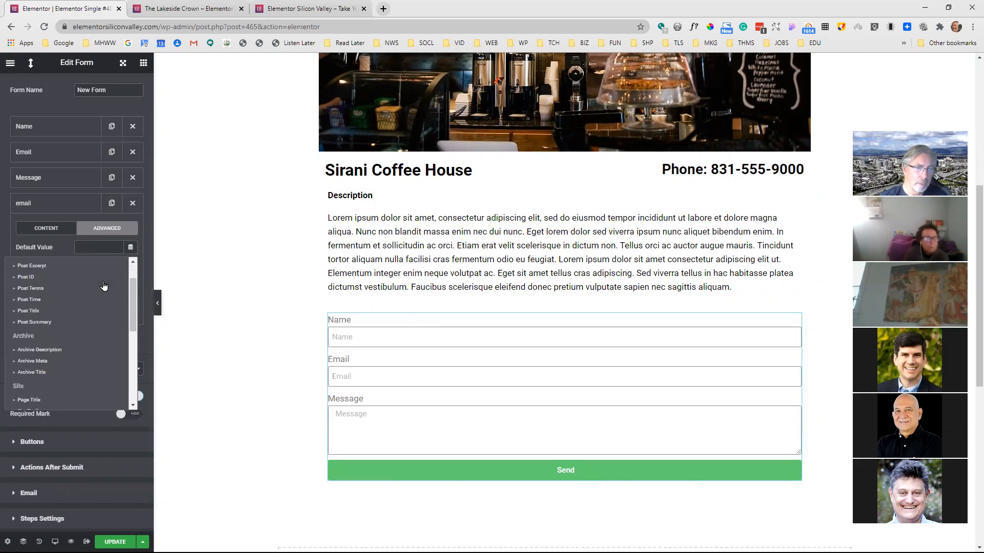
{"action": "scroll", "coordinate": [87, 294], "scroll_direction": "down", "scroll_amount": 5}
{"action": "left_click", "coordinate": [34, 403]}
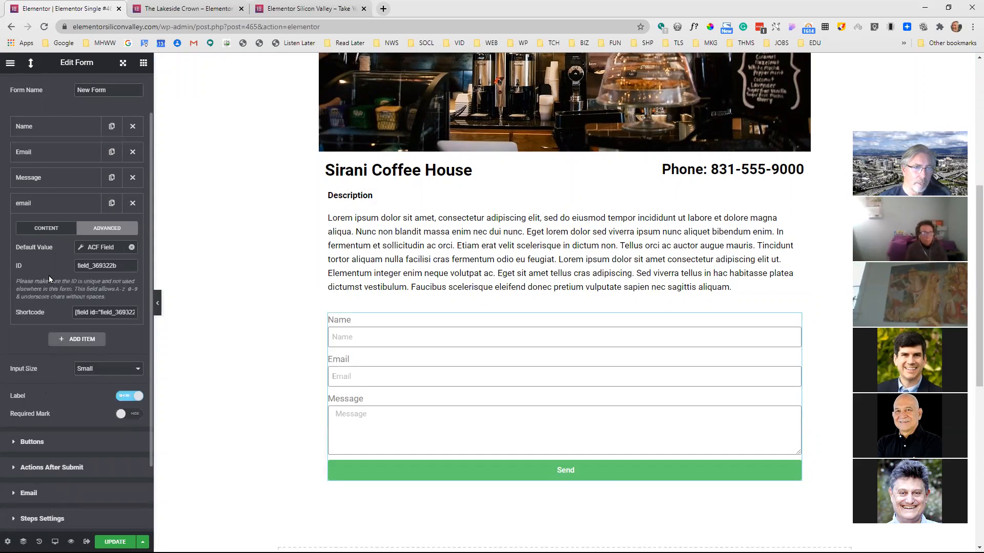
{"action": "left_click", "coordinate": [78, 248]}
{"action": "left_click", "coordinate": [162, 293]}
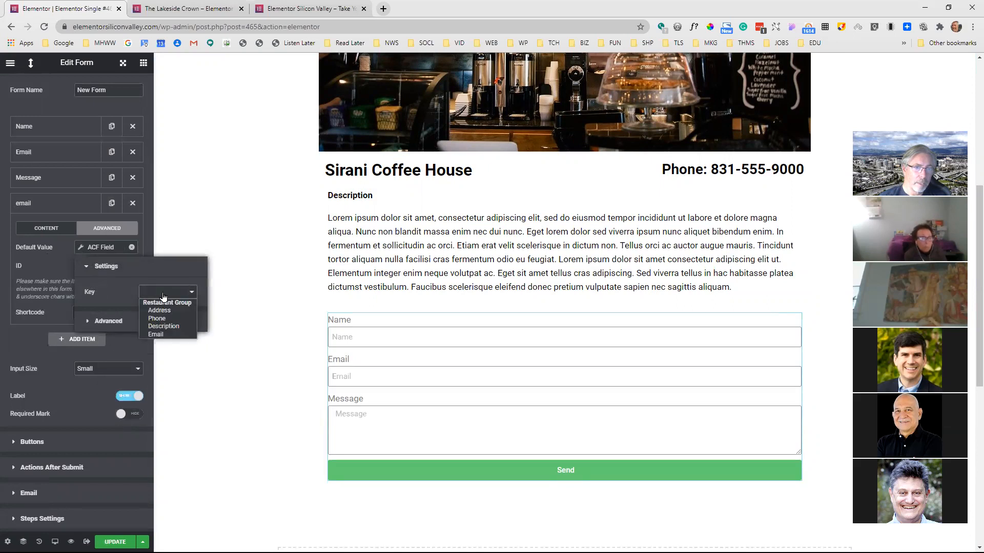
{"action": "left_click", "coordinate": [157, 335]}
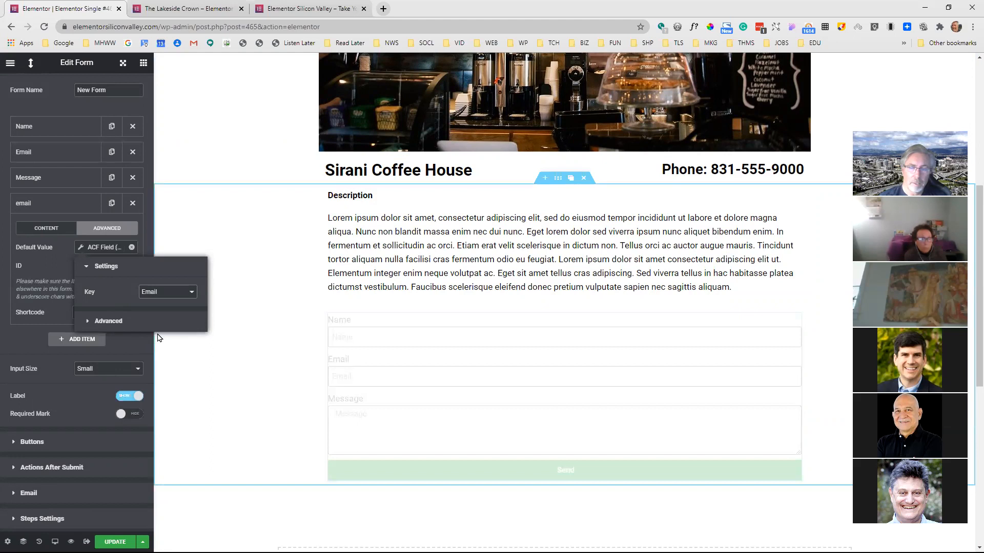
{"action": "left_click", "coordinate": [59, 253]}
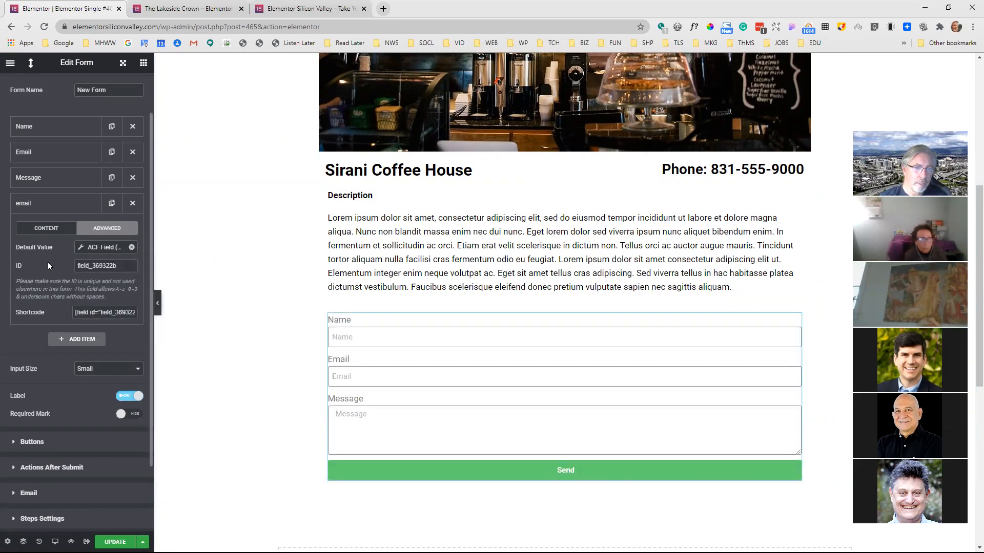
{"action": "scroll", "coordinate": [48, 263], "scroll_direction": "down", "scroll_amount": 2}
{"action": "left_click", "coordinate": [34, 406]}
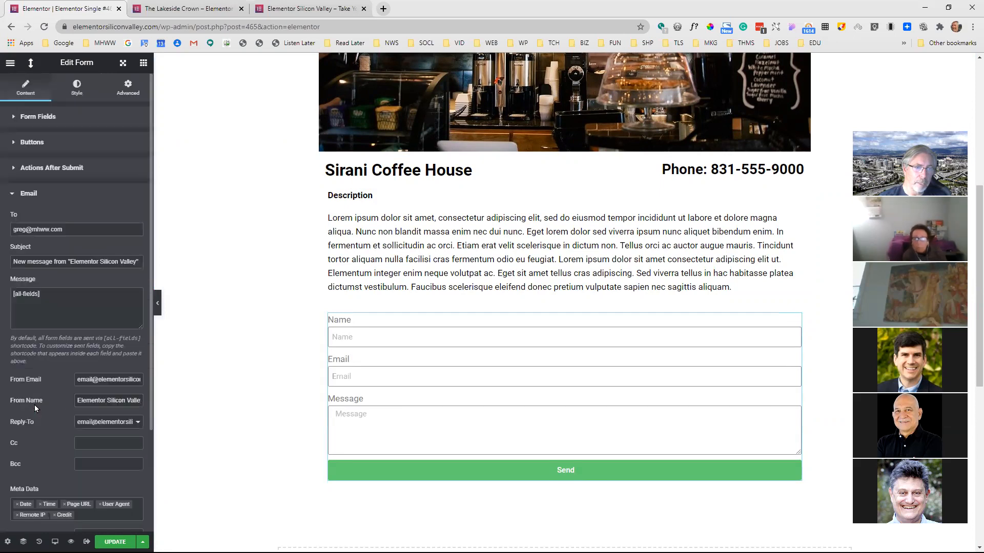
{"action": "scroll", "coordinate": [80, 318], "scroll_direction": "down", "scroll_amount": 1}
{"action": "scroll", "coordinate": [80, 315], "scroll_direction": "up", "scroll_amount": 1}
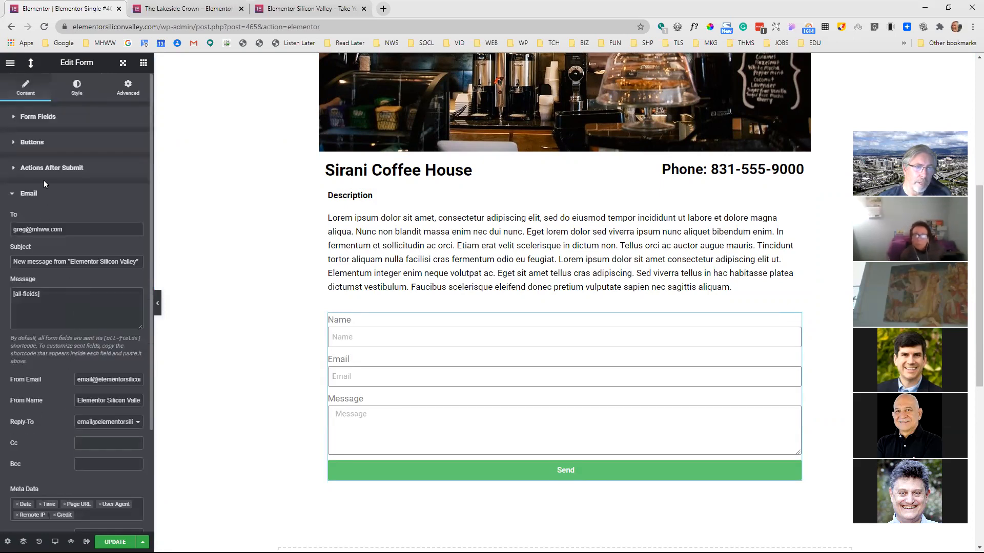
Set the hidden email item's ID to "email" in the form fields
{"action": "left_click", "coordinate": [31, 116]}
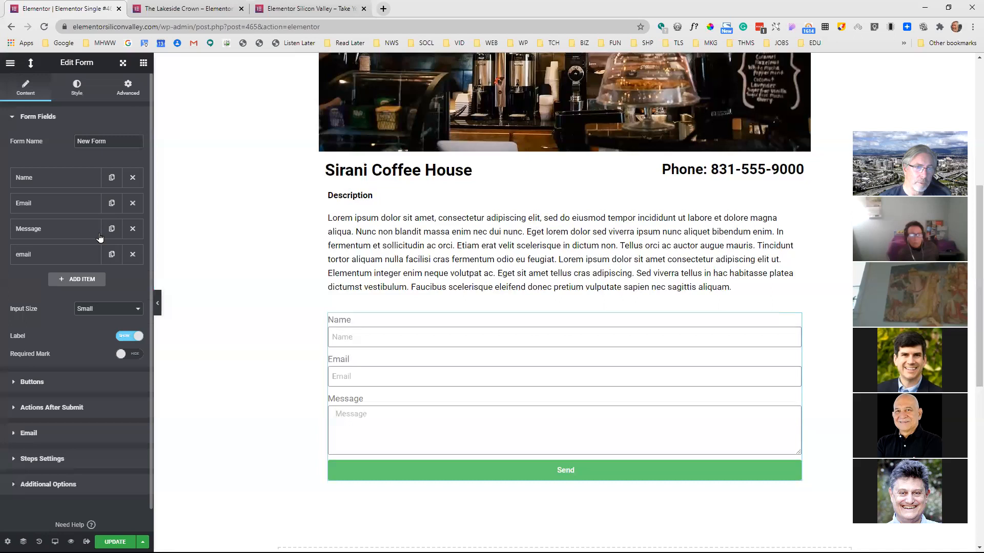
{"action": "left_click", "coordinate": [63, 258]}
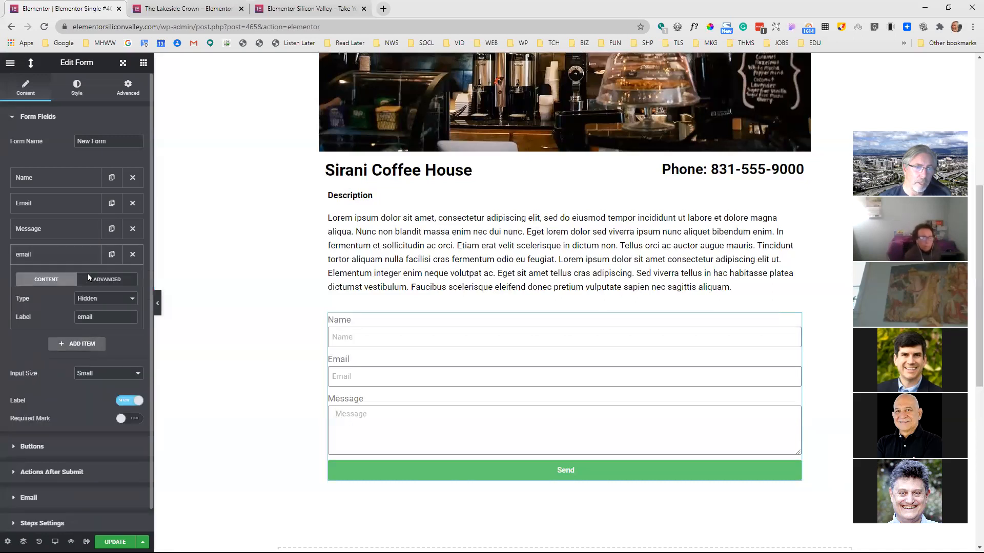
{"action": "left_click", "coordinate": [109, 282]}
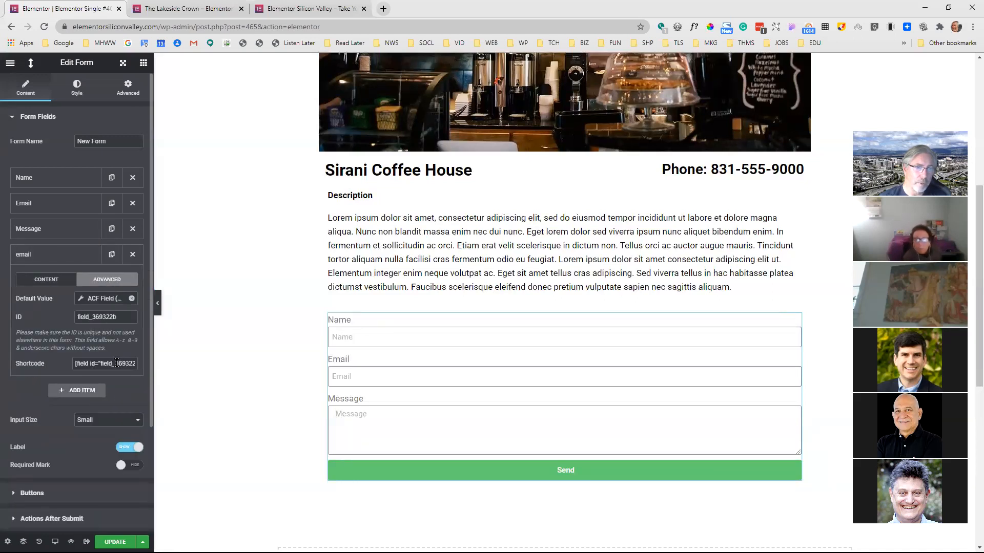
{"action": "left_click_drag", "start_coordinate": [127, 317], "coordinate": [56, 323]}
{"action": "type", "text": "e"}
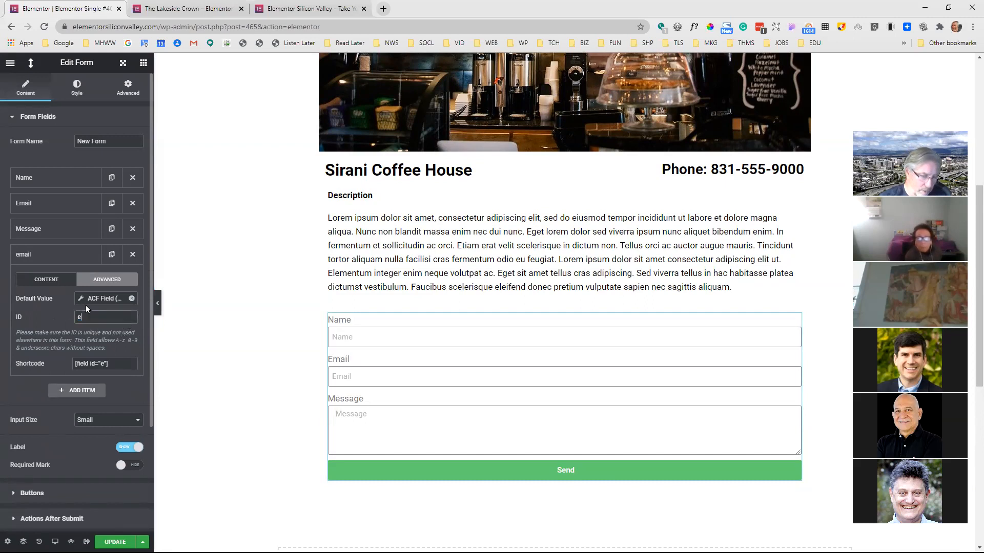
{"action": "type", "text": "mail"}
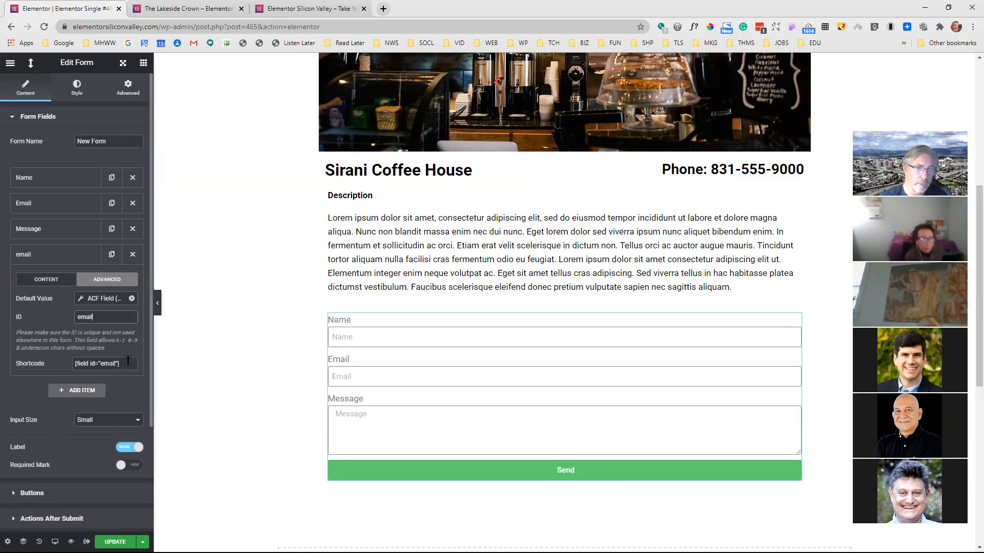
Copy the hidden item's shortcode and use it as the form's email recipient, replacing the existing address
{"action": "left_click", "coordinate": [93, 361]}
{"action": "key", "text": "ctrl+c"}
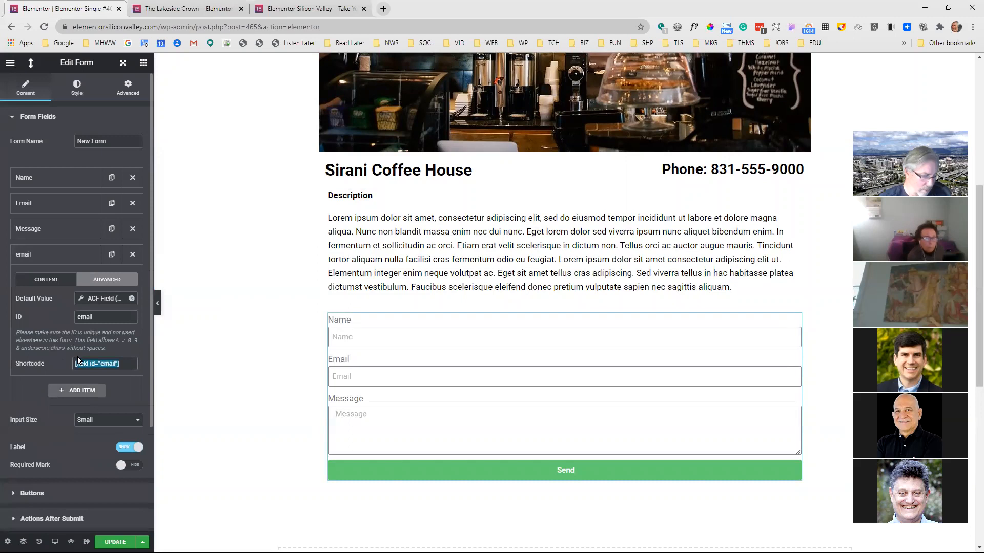
{"action": "scroll", "coordinate": [58, 317], "scroll_direction": "down", "scroll_amount": 3}
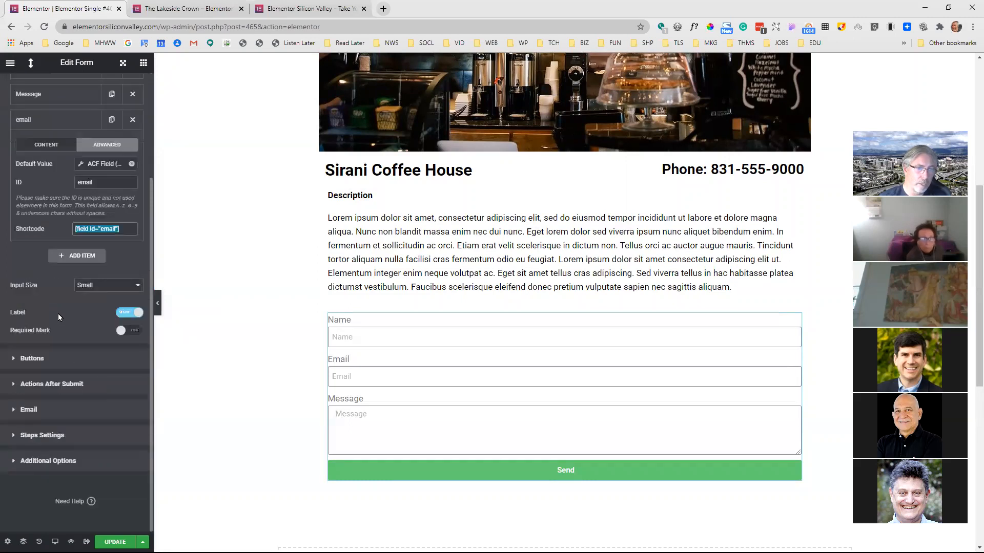
{"action": "left_click", "coordinate": [29, 410]}
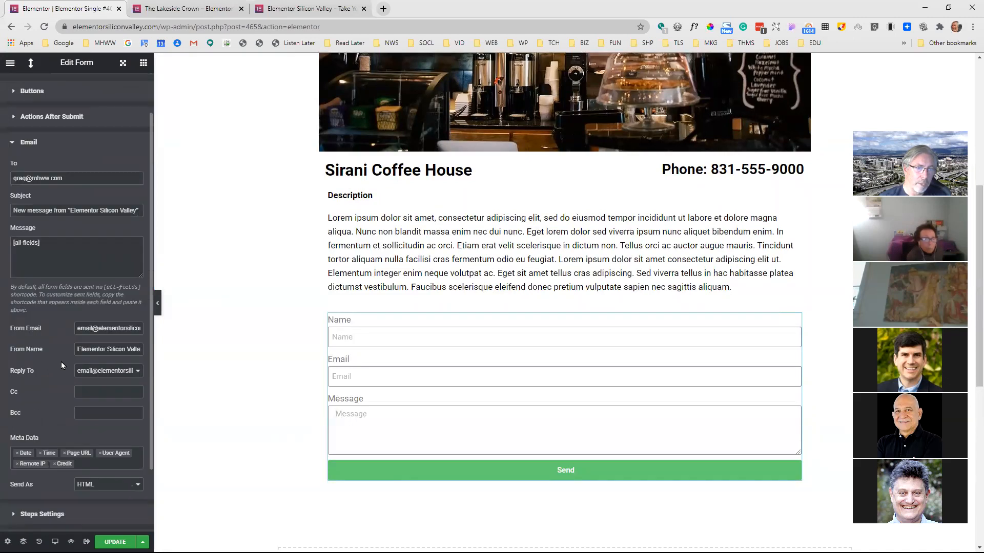
{"action": "left_click_drag", "start_coordinate": [62, 178], "coordinate": [6, 178]}
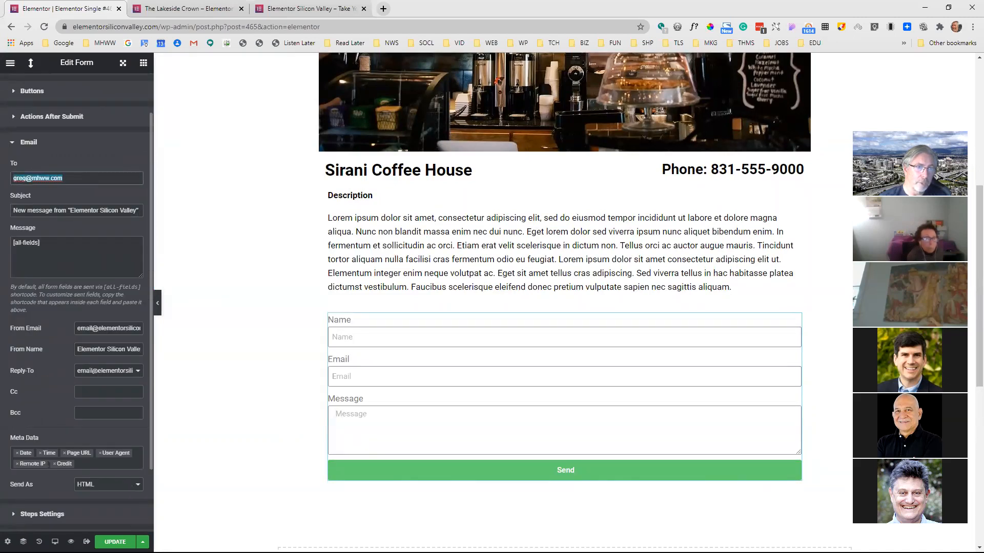
{"action": "key", "text": "ctrl+v"}
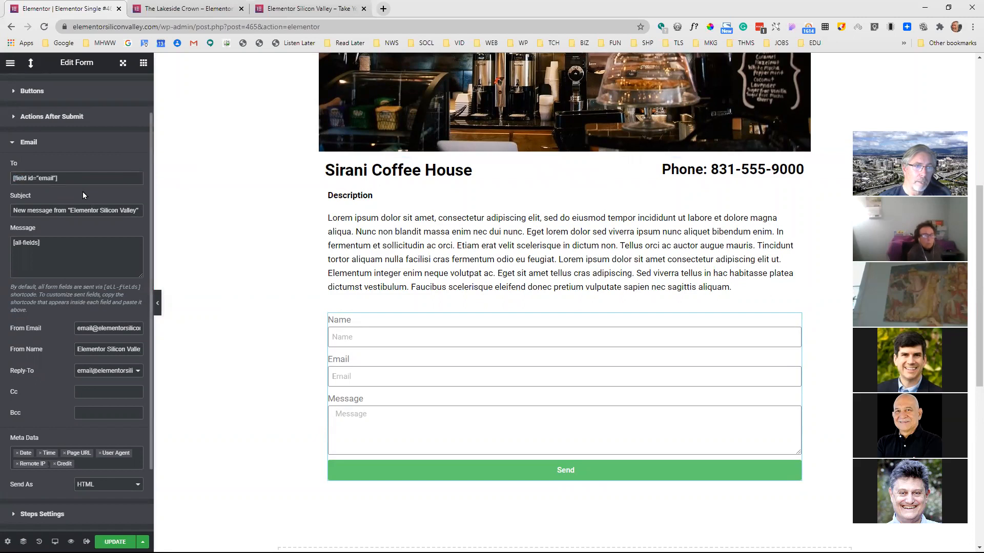
{"action": "scroll", "coordinate": [106, 197], "scroll_direction": "up", "scroll_amount": 1}
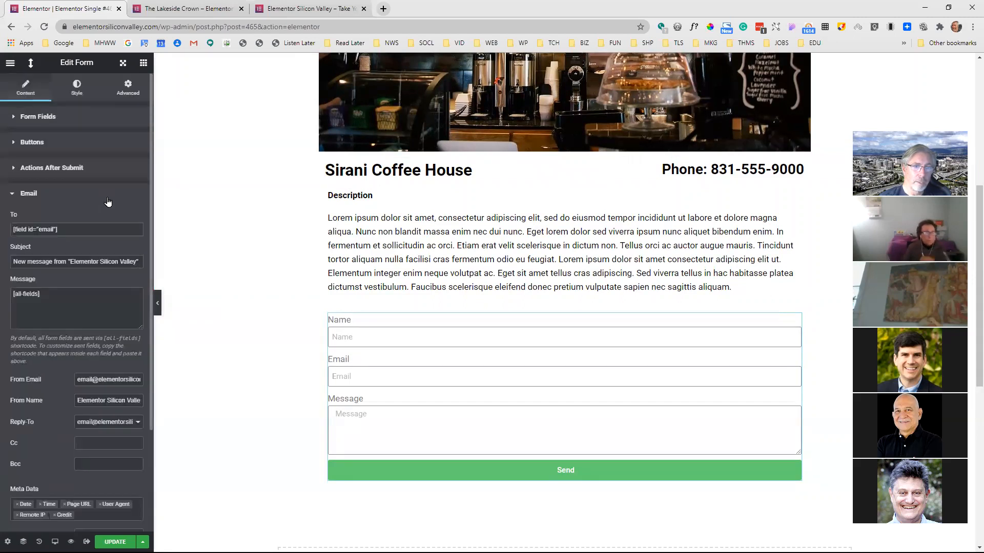
Open The French Docks for editing from the list of all restaurants in the WordPress dashboard
{"action": "left_click", "coordinate": [182, 18]}
{"action": "left_click", "coordinate": [60, 70]}
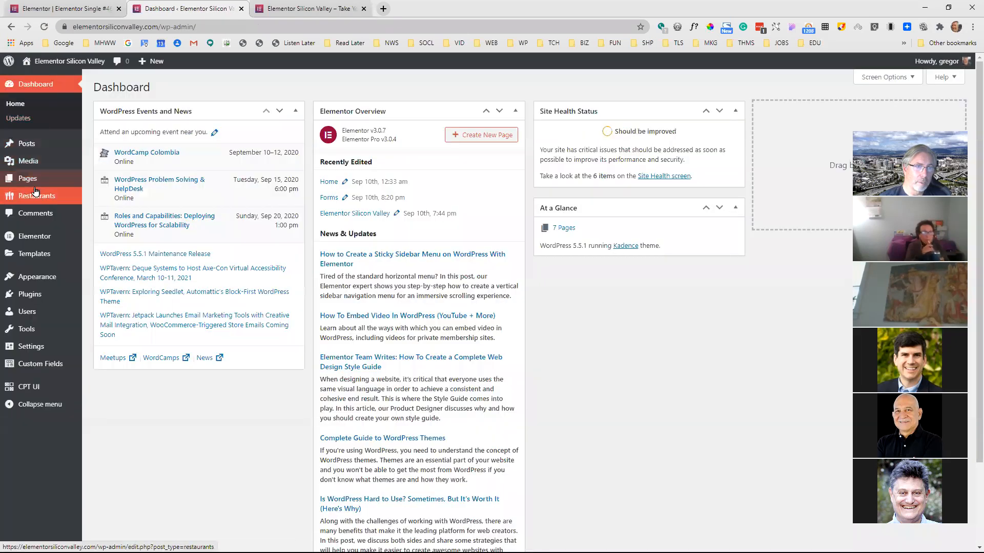
{"action": "mouse_move", "coordinate": [37, 196]}
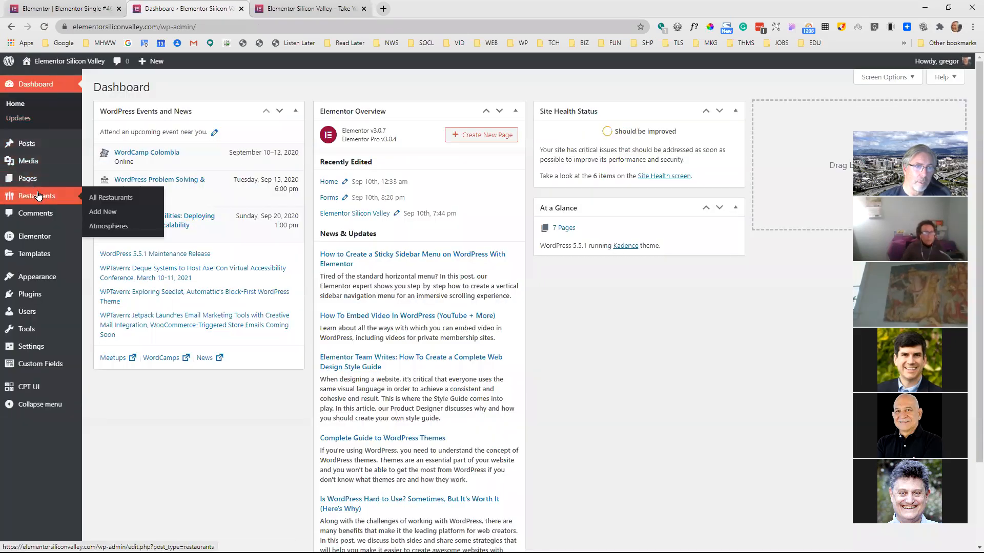
{"action": "left_click", "coordinate": [103, 196]}
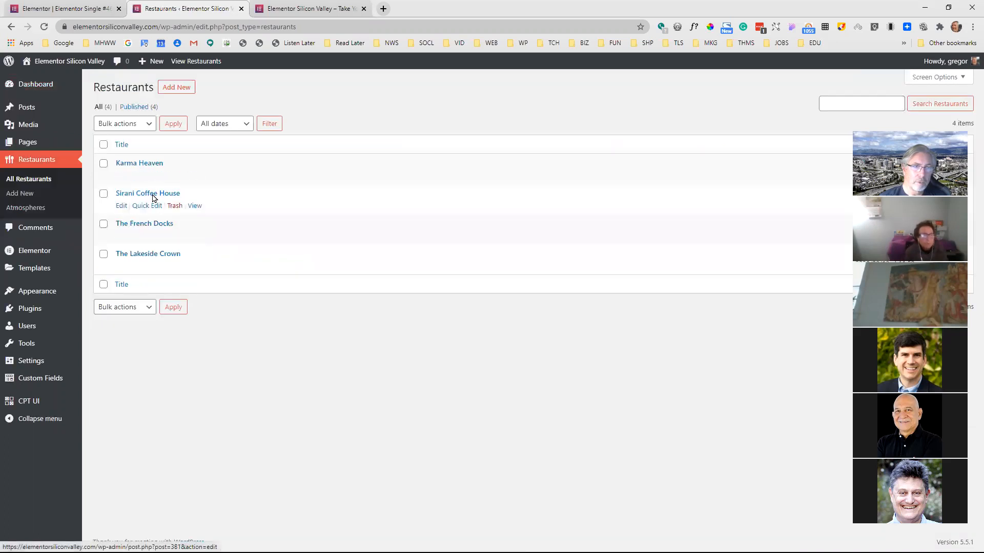
{"action": "left_click", "coordinate": [162, 223]}
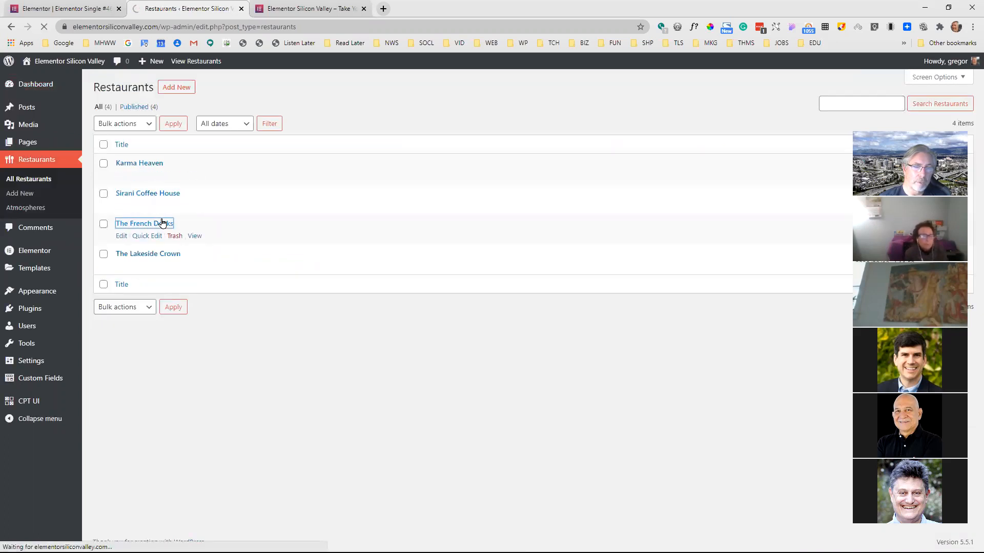
Fill in the restaurant's Email custom field with its contact e-mail address and update the entry
{"action": "scroll", "coordinate": [198, 272], "scroll_direction": "down", "scroll_amount": 3}
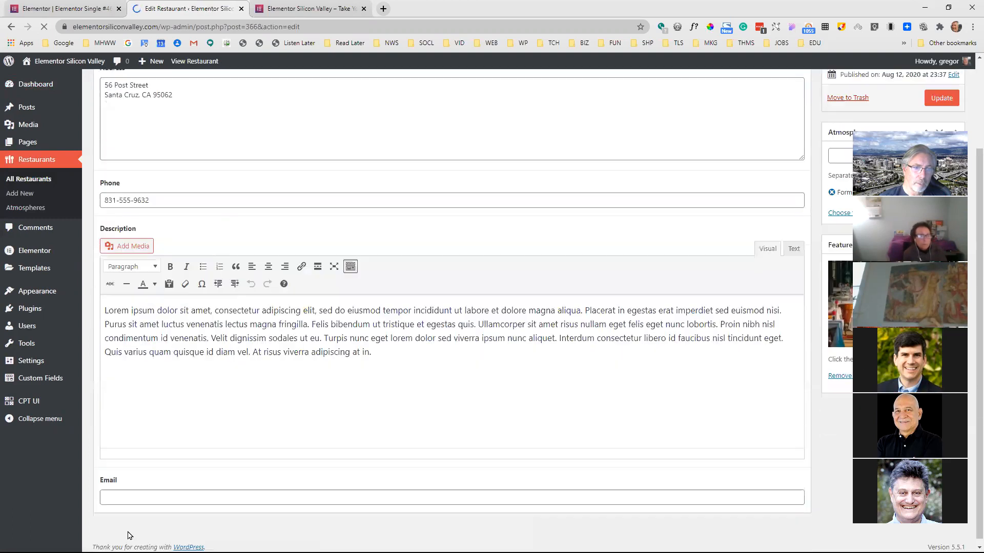
{"action": "left_click", "coordinate": [149, 497]}
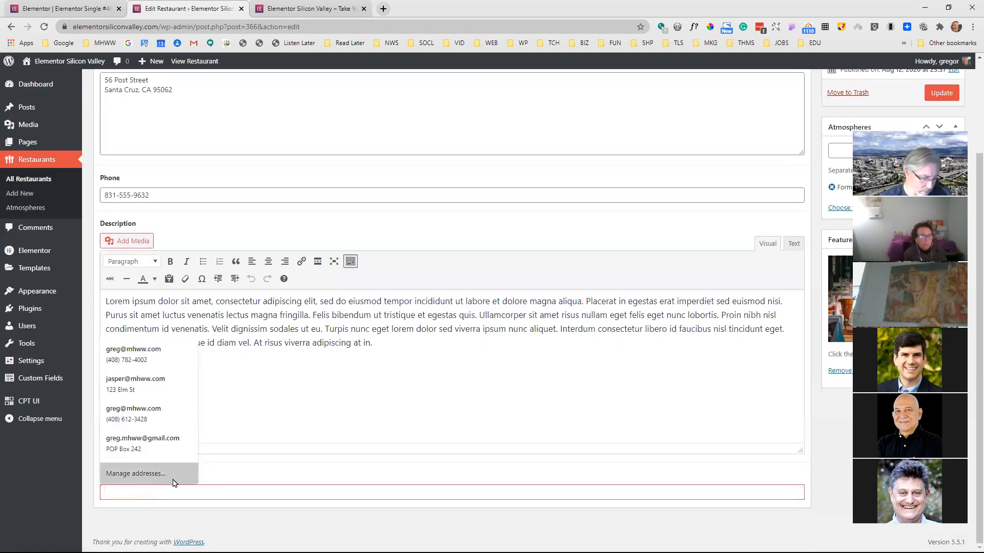
{"action": "type", "text": "something@gmail"}
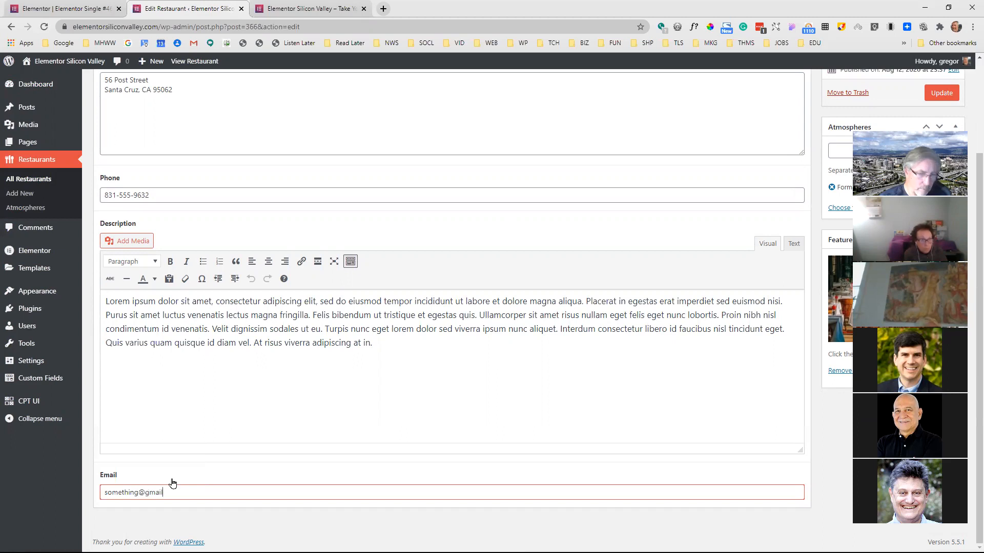
{"action": "type", "text": ".com"}
{"action": "left_click", "coordinate": [947, 90]}
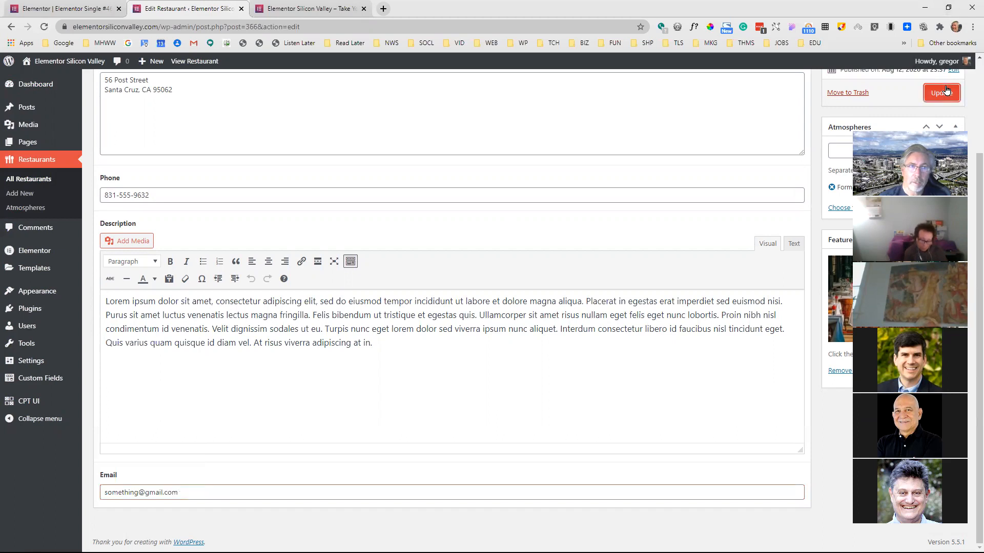
Return to the single restaurant template in the Elementor editor and save it
{"action": "left_click", "coordinate": [76, 7]}
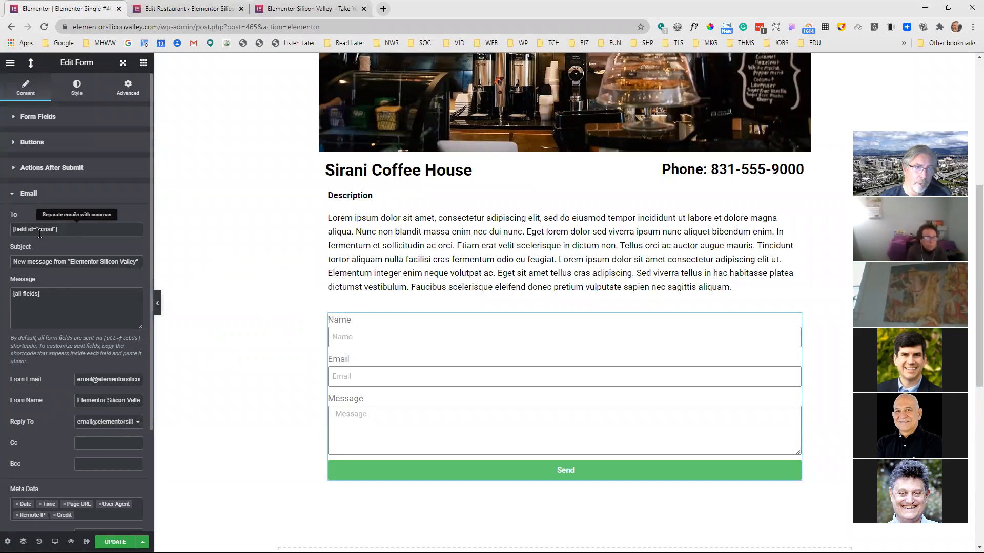
{"action": "key", "text": "ctrl+s"}
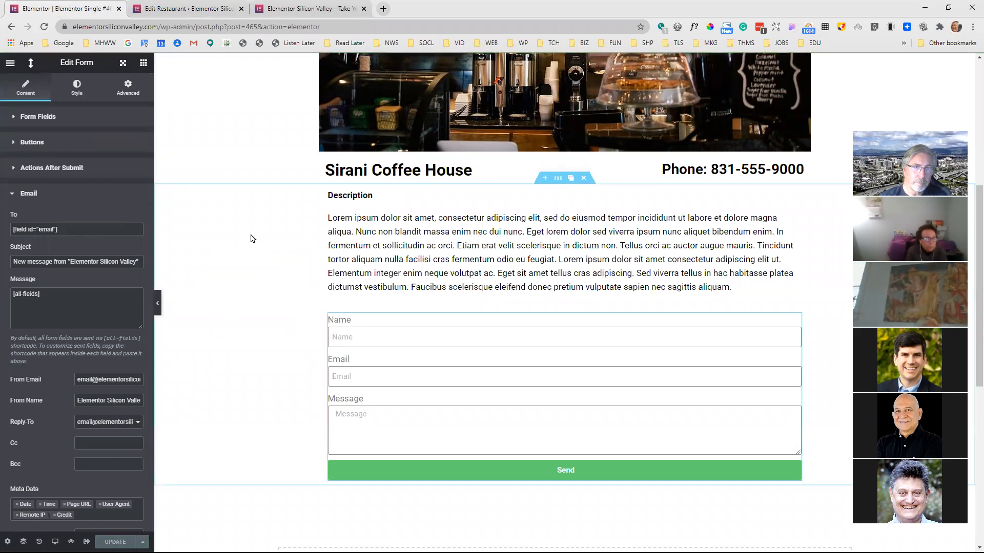
{"action": "scroll", "coordinate": [298, 242], "scroll_direction": "up", "scroll_amount": 2}
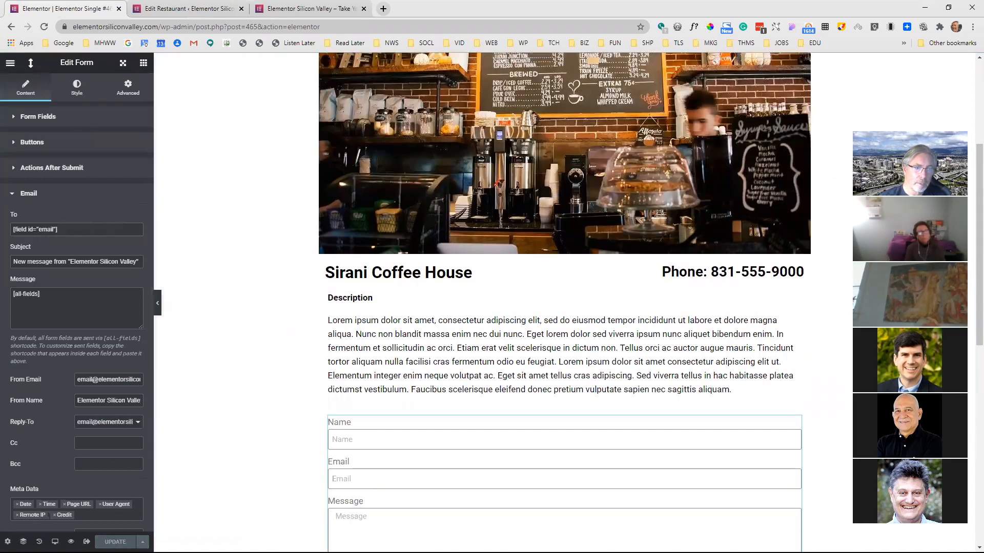
View the template on the live site, open The French Docks page and examine the contact form below the description
{"action": "left_click", "coordinate": [86, 542]}
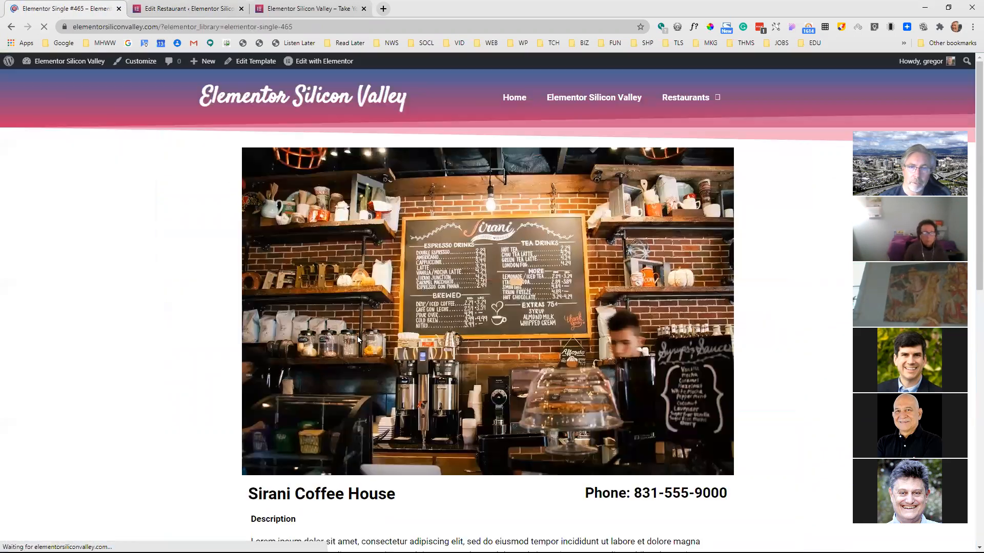
{"action": "left_click", "coordinate": [687, 102]}
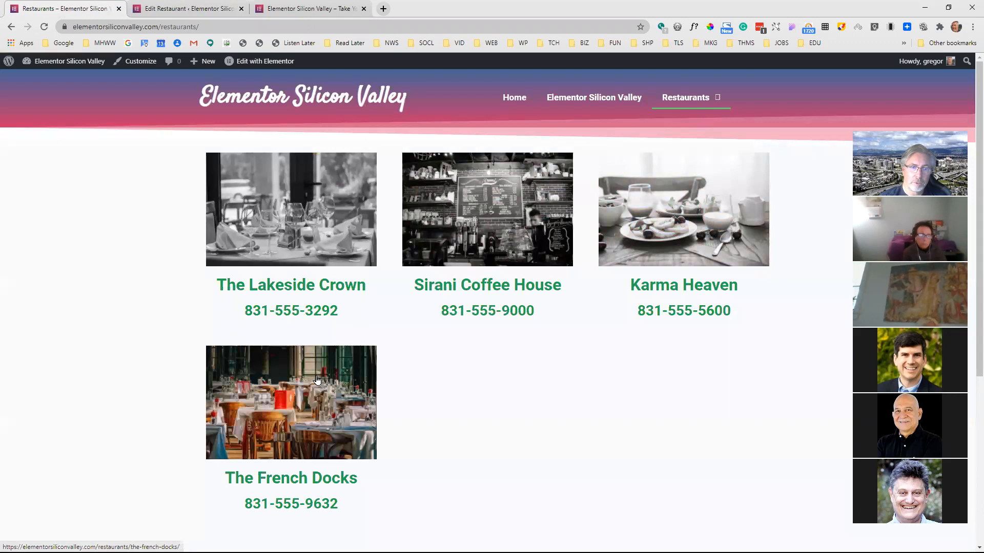
{"action": "left_click", "coordinate": [317, 380]}
{"action": "scroll", "coordinate": [375, 328], "scroll_direction": "down", "scroll_amount": 1}
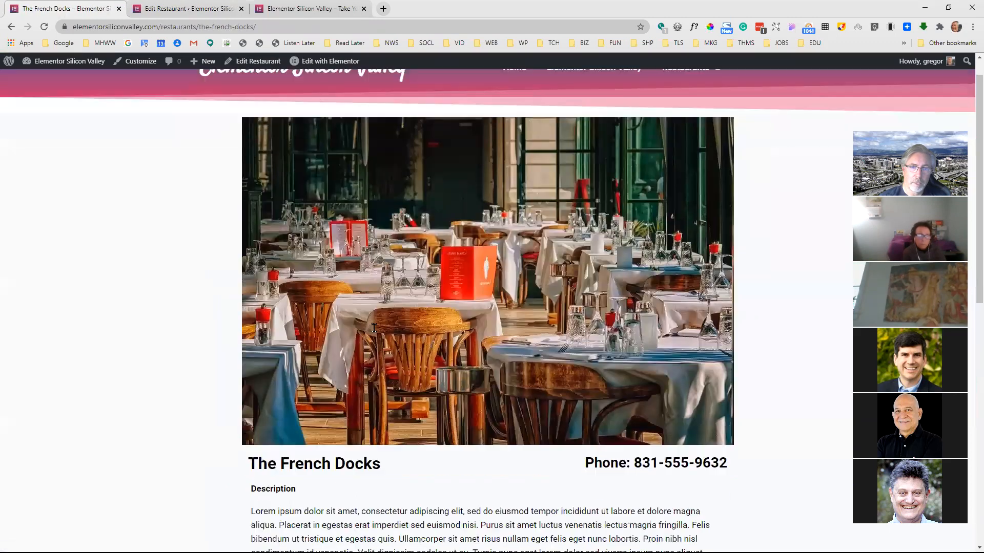
{"action": "scroll", "coordinate": [374, 328], "scroll_direction": "down", "scroll_amount": 6}
{"action": "left_click", "coordinate": [351, 300]}
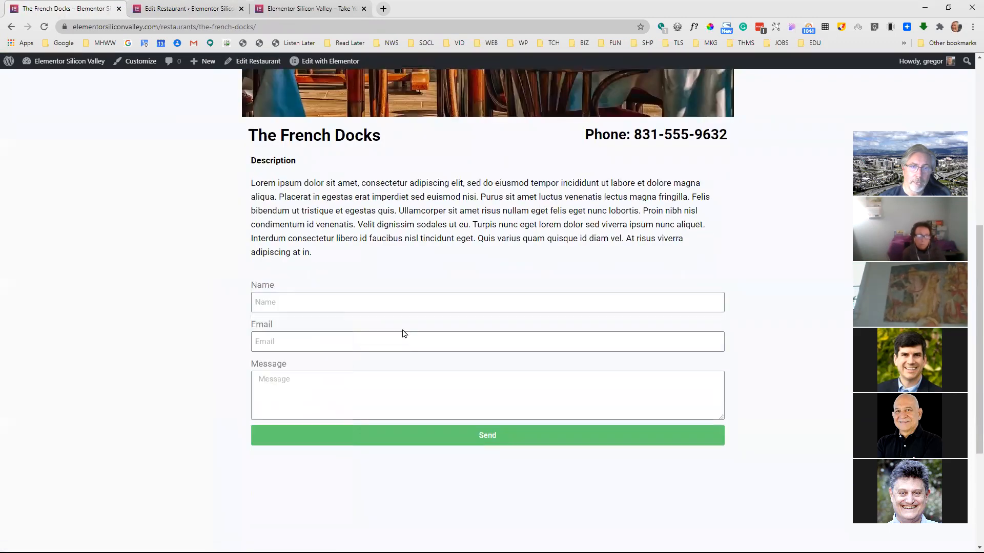
{"action": "scroll", "coordinate": [480, 359], "scroll_direction": "up", "scroll_amount": 5}
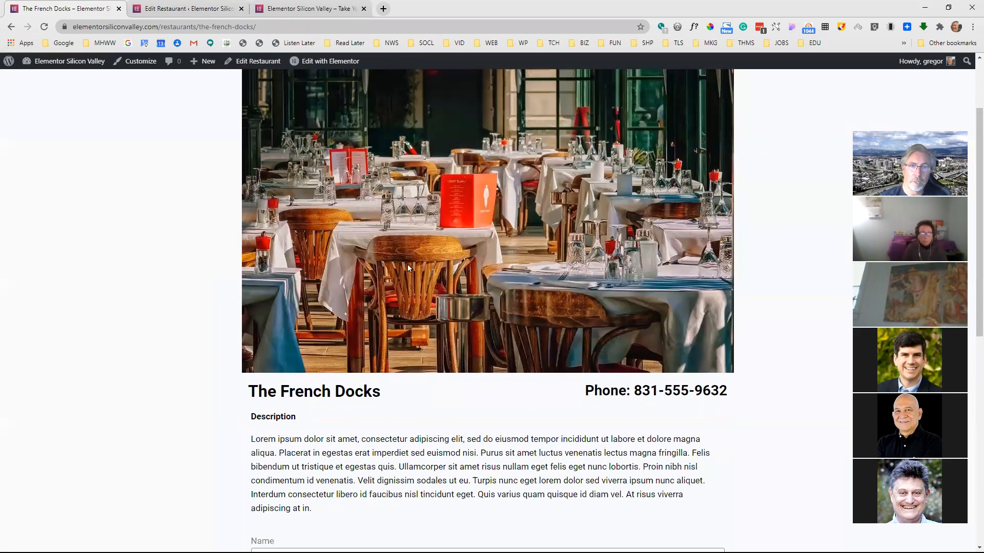
{"action": "scroll", "coordinate": [534, 248], "scroll_direction": "up", "scroll_amount": 2}
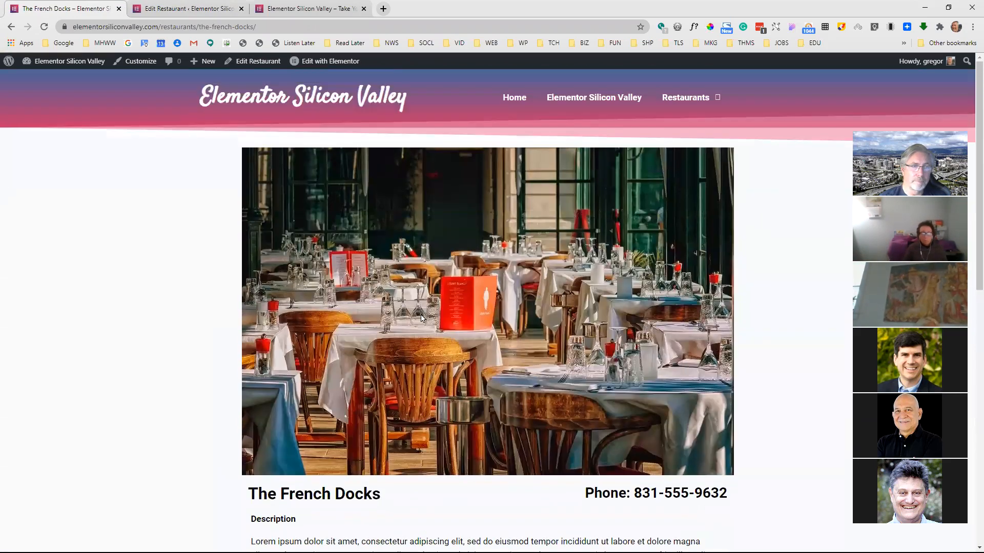